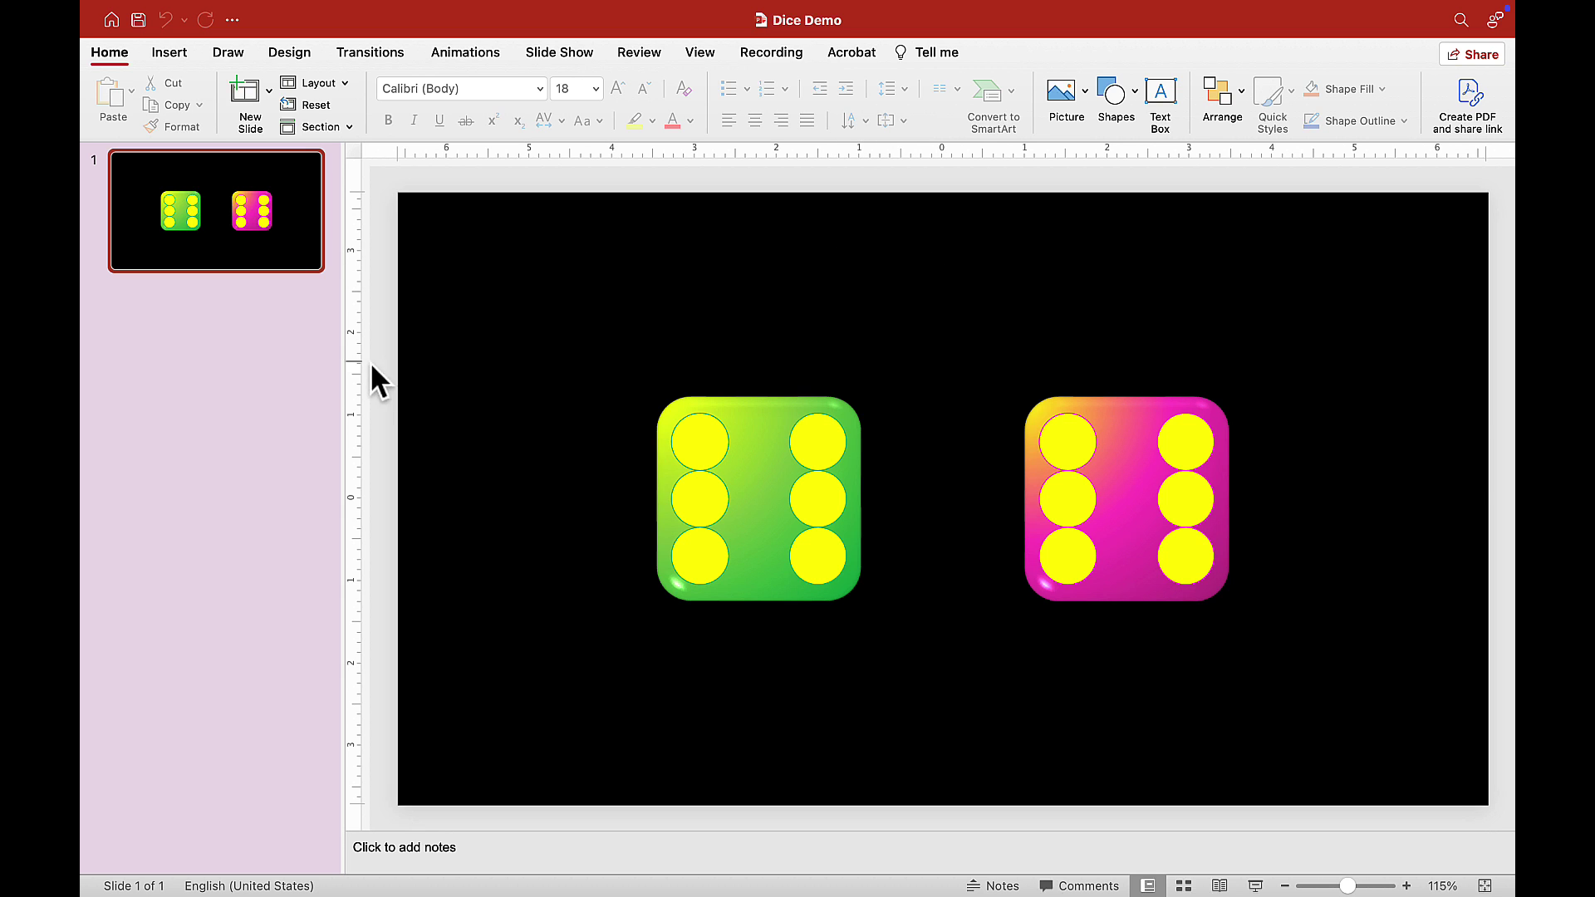
# Narrow the slide thumbnail area, start the slide show and repeatedly start and stop the green die's rolling animation
pyautogui.moveTo(340, 374); pyautogui.dragTo(323, 374)
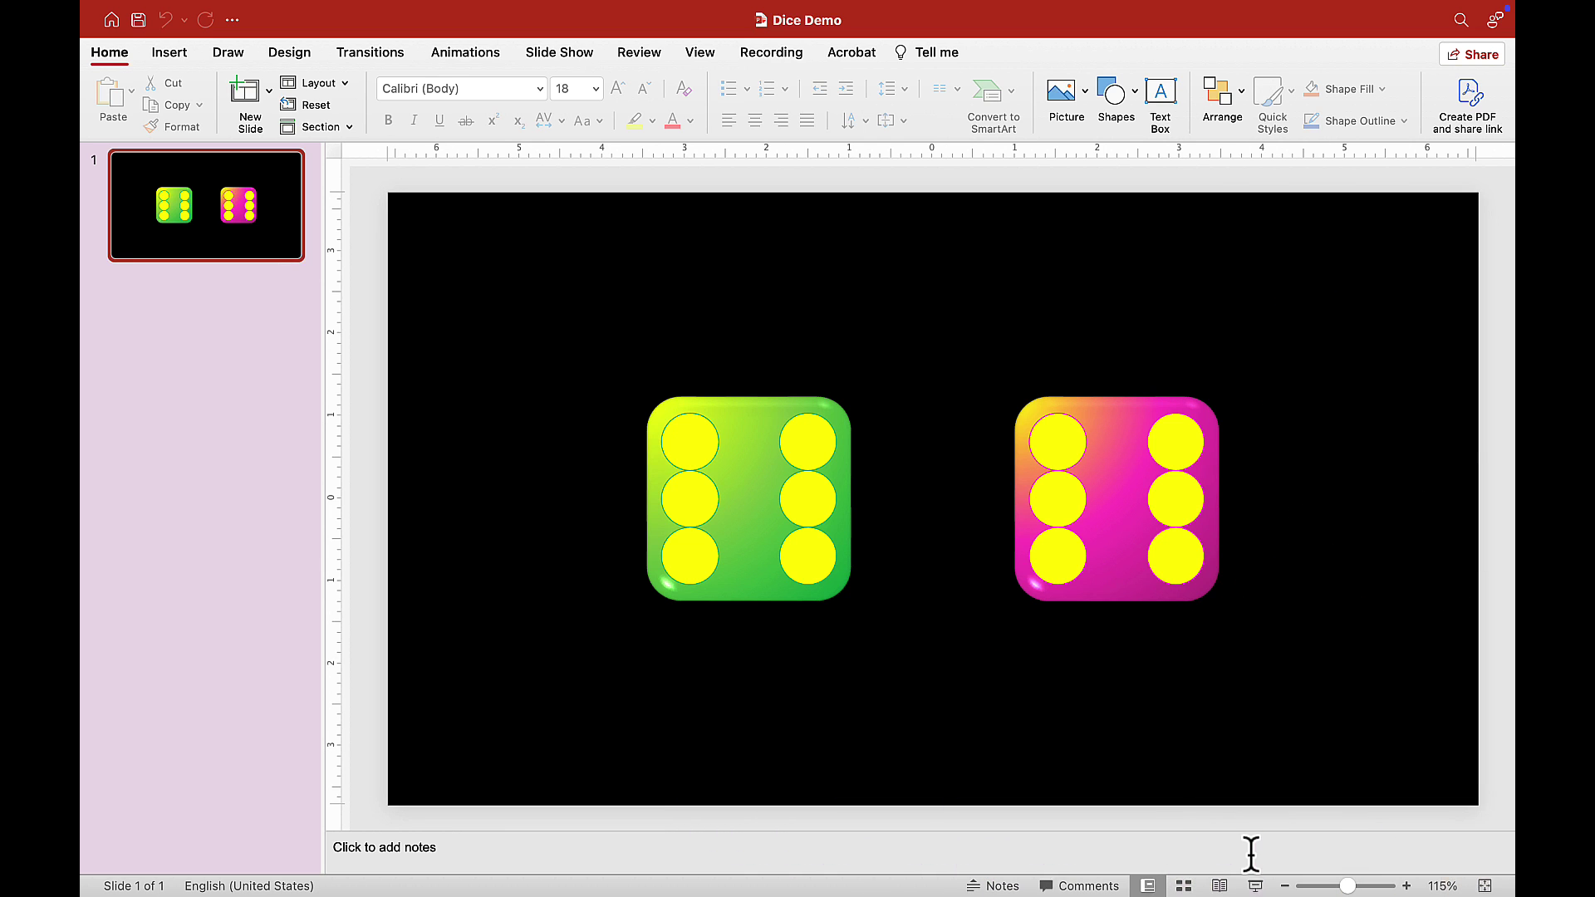
pyautogui.click(1255, 887)
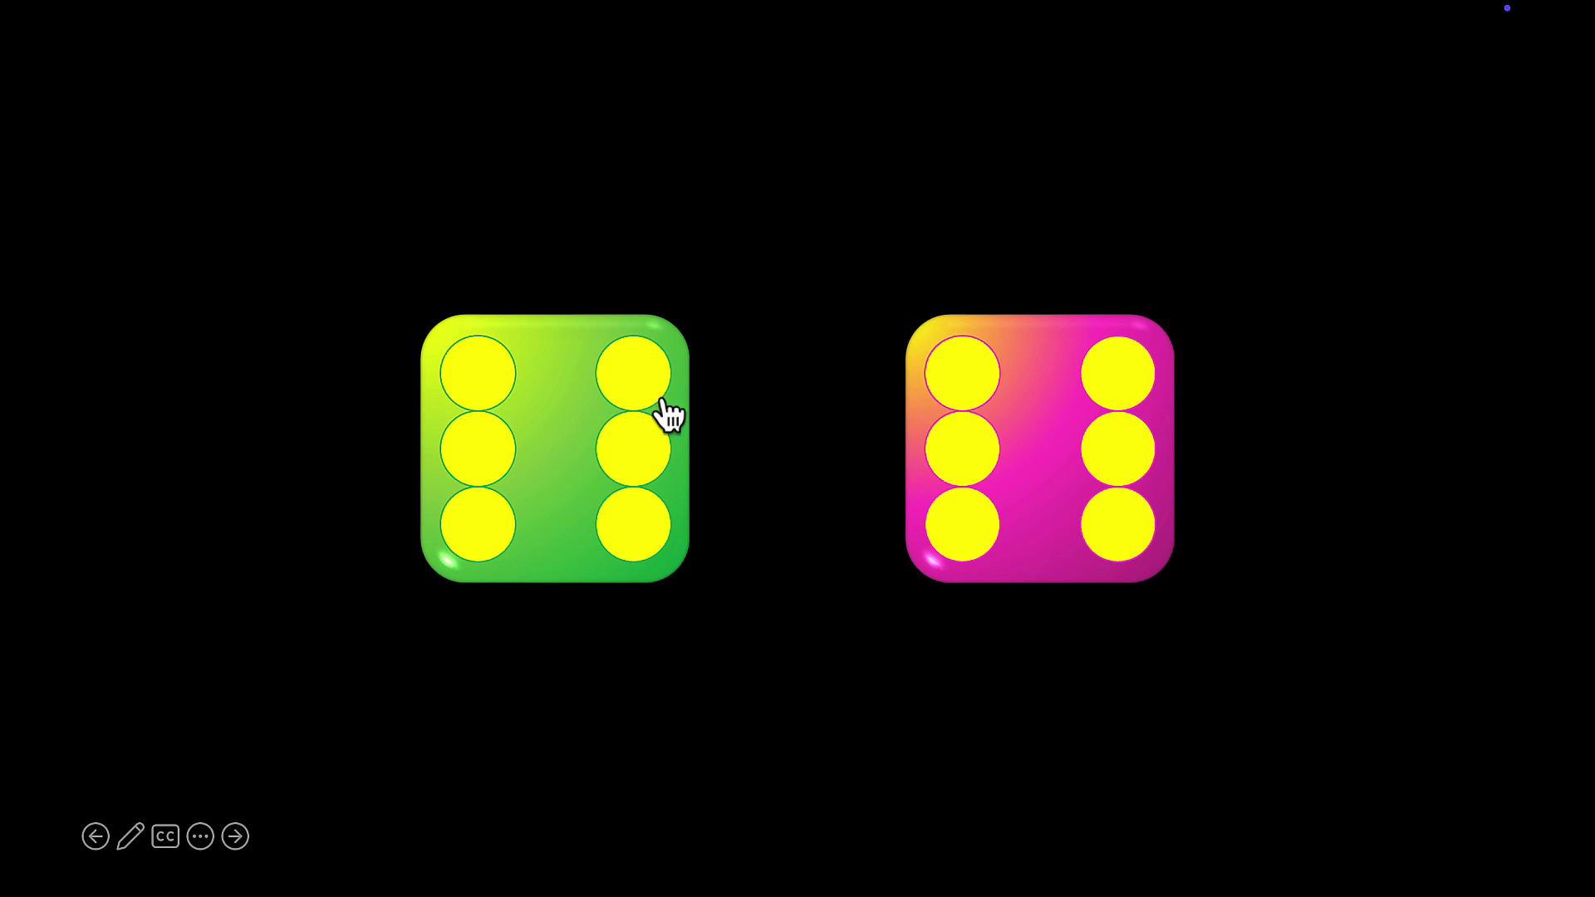
pyautogui.click(515, 382)
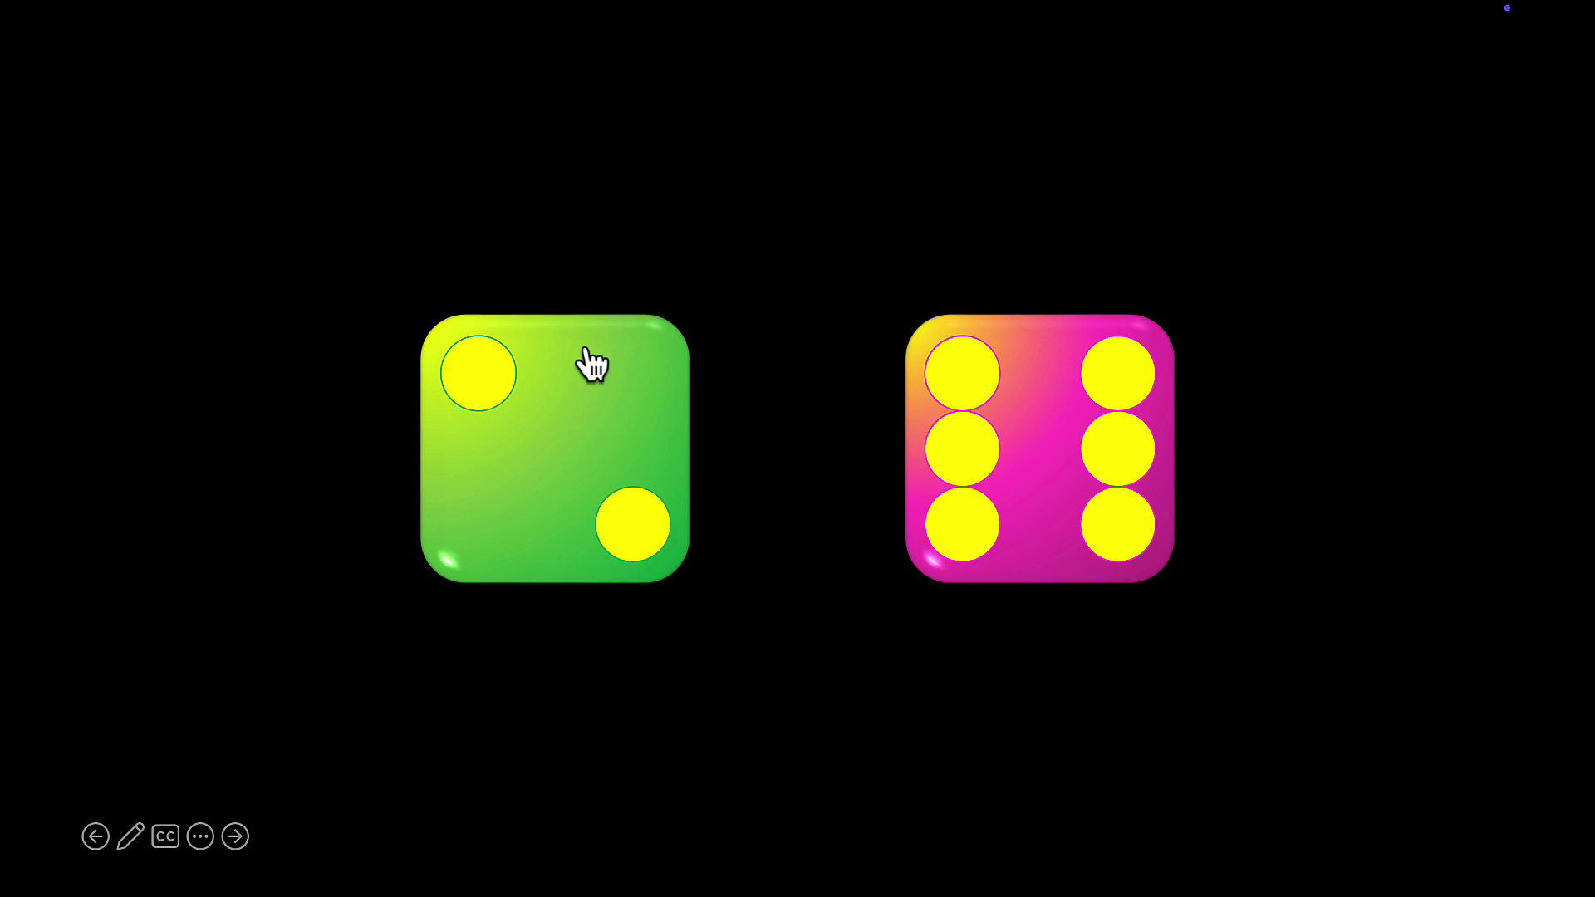
pyautogui.click(544, 497)
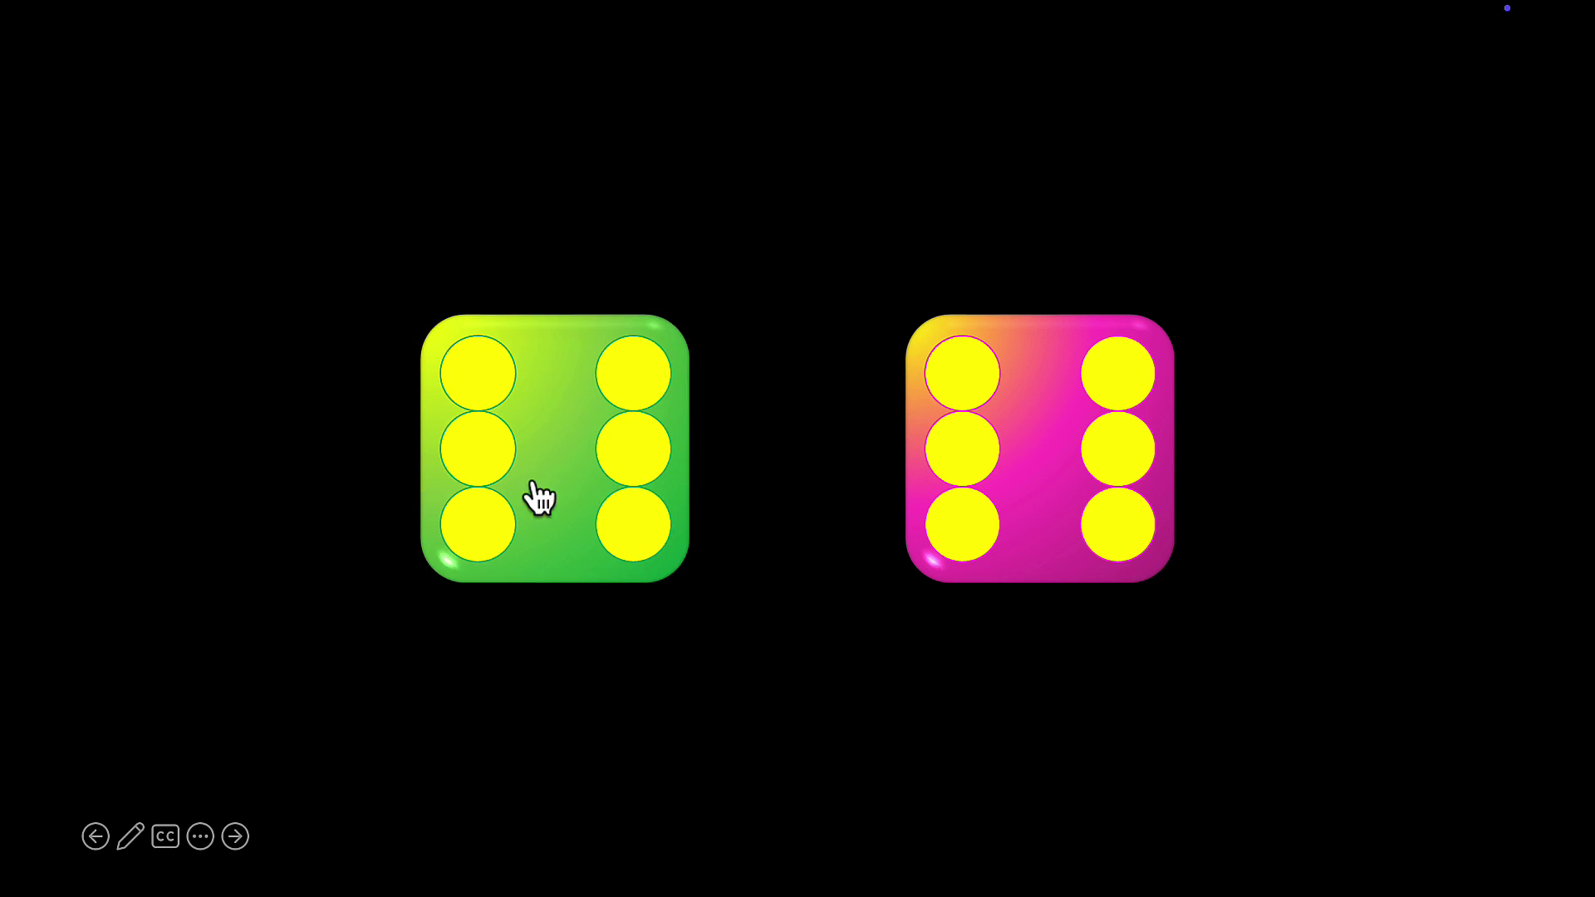
pyautogui.click(611, 416)
pyautogui.click(536, 432)
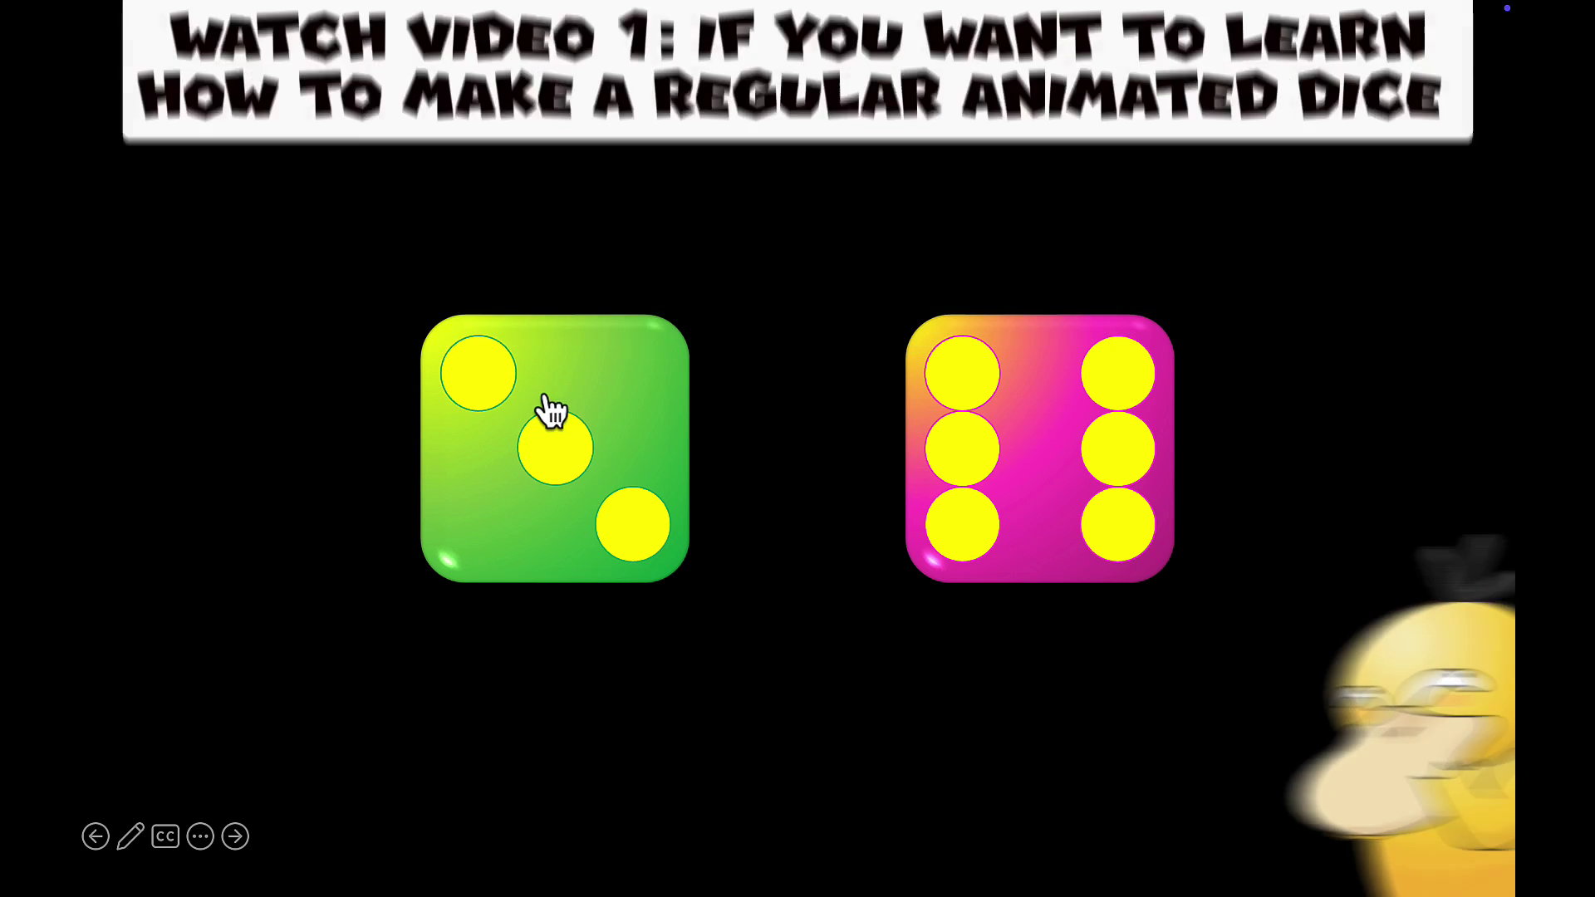
pyautogui.click(595, 495)
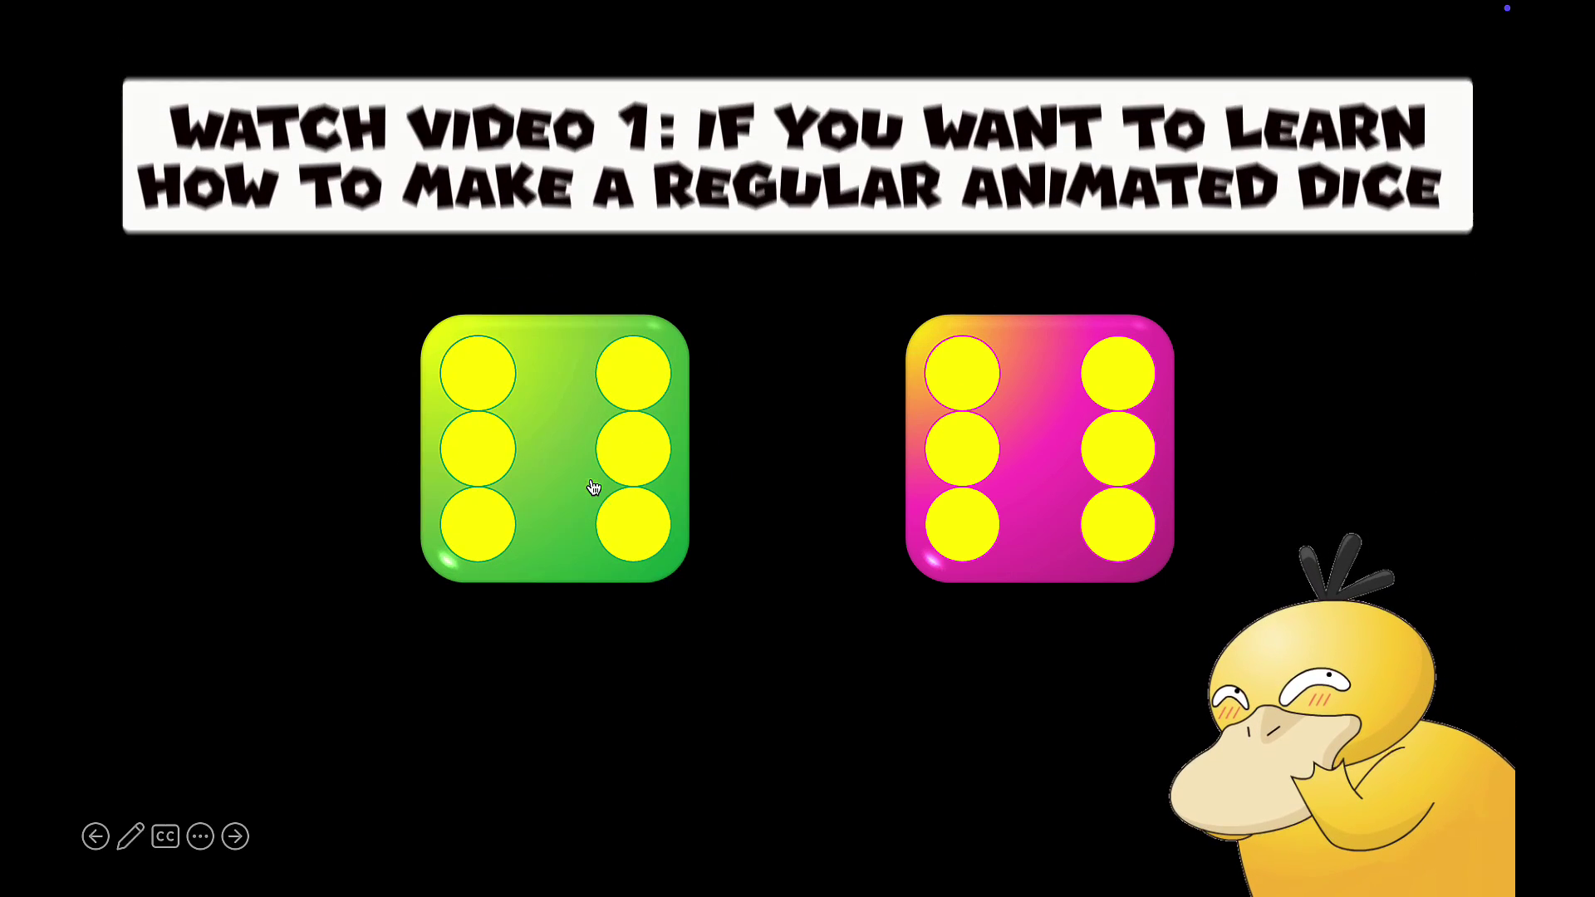
pyautogui.click(509, 395)
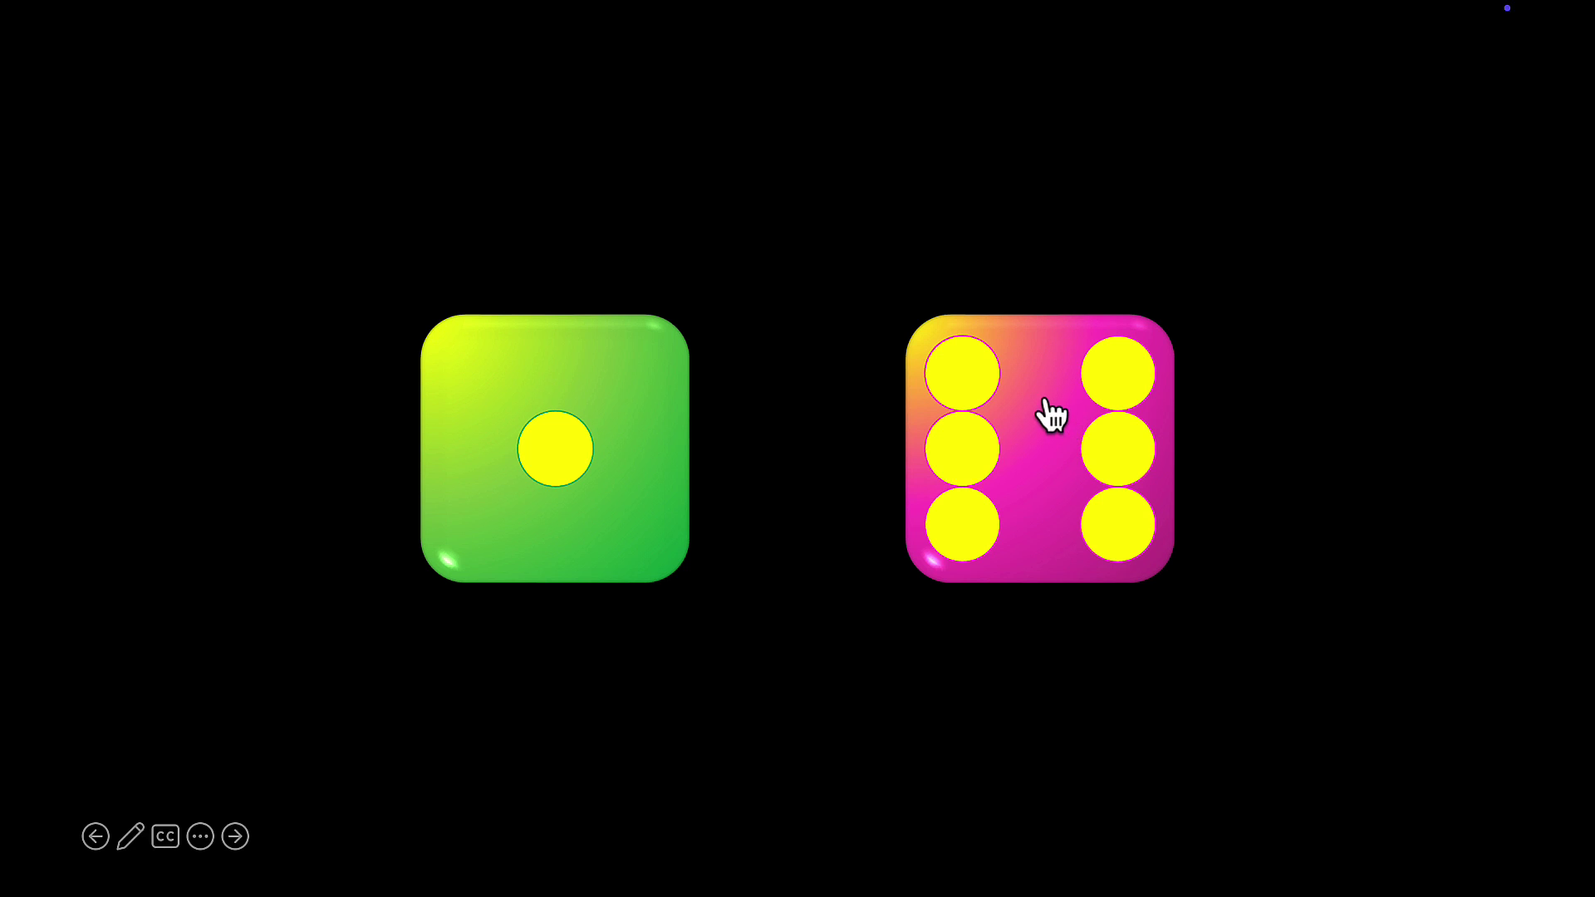
# Start and stop the pink die's rolling animation several times and end the slide show
pyautogui.click(1051, 411)
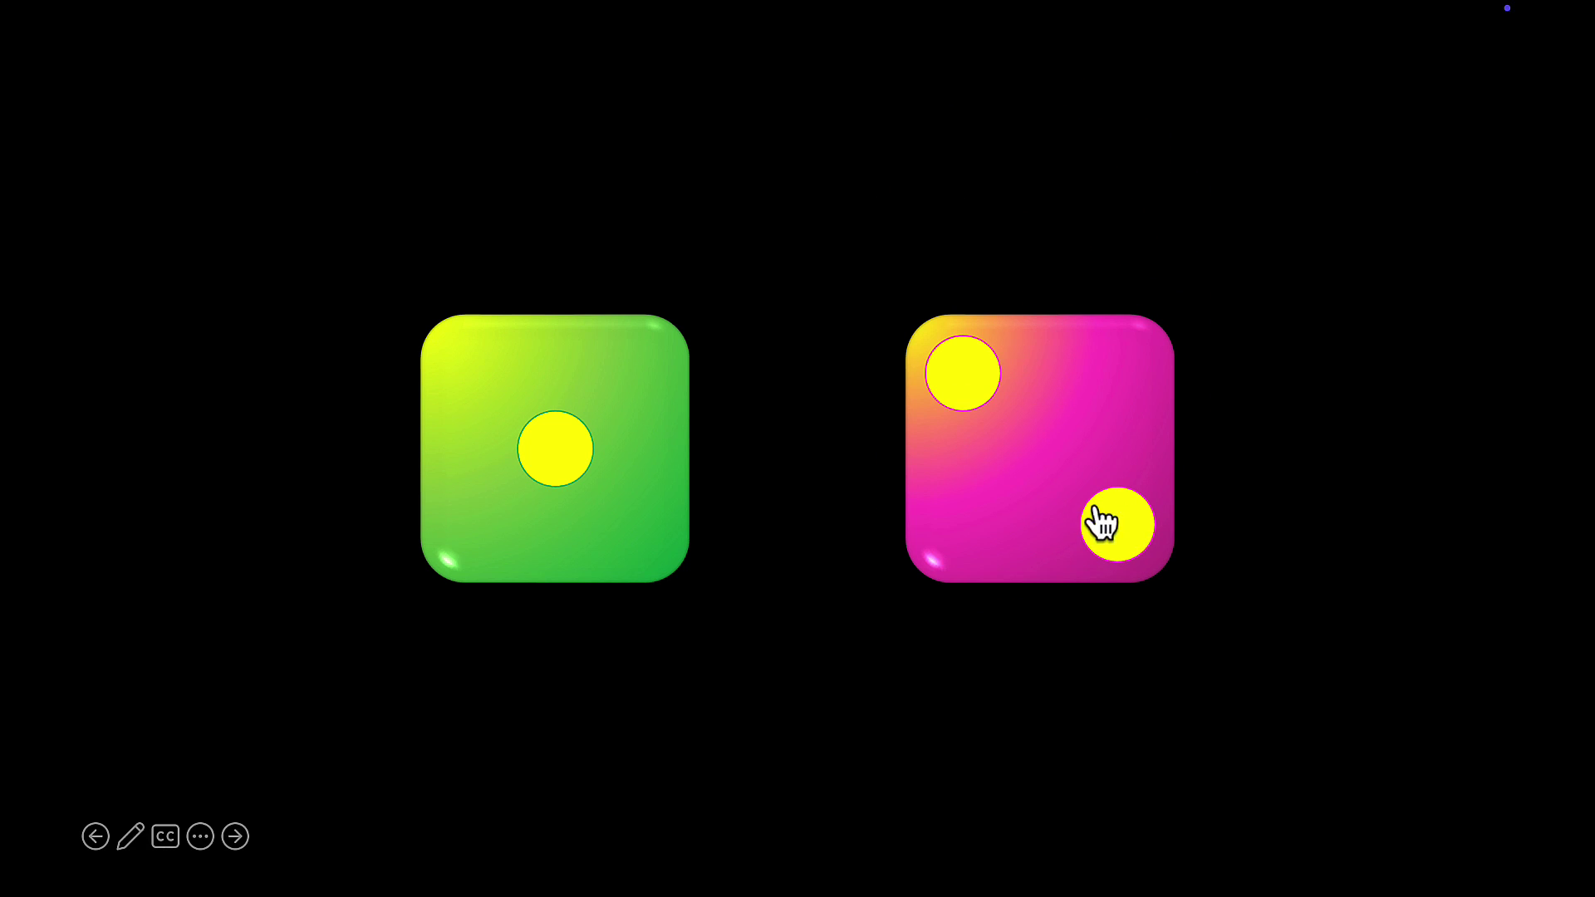
pyautogui.click(993, 517)
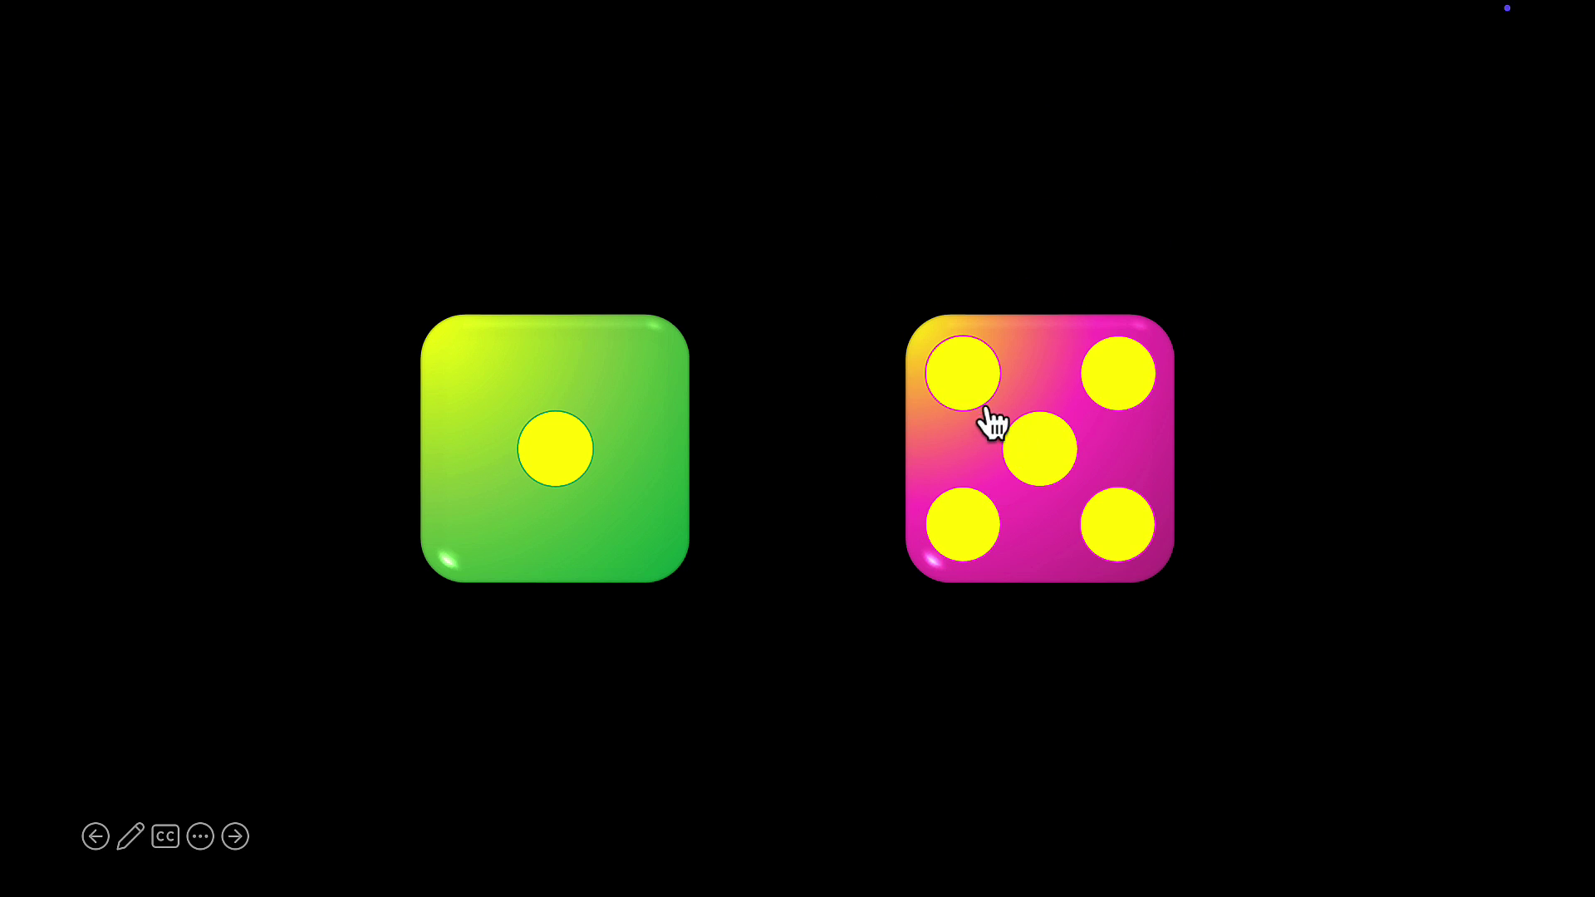
pyautogui.click(982, 399)
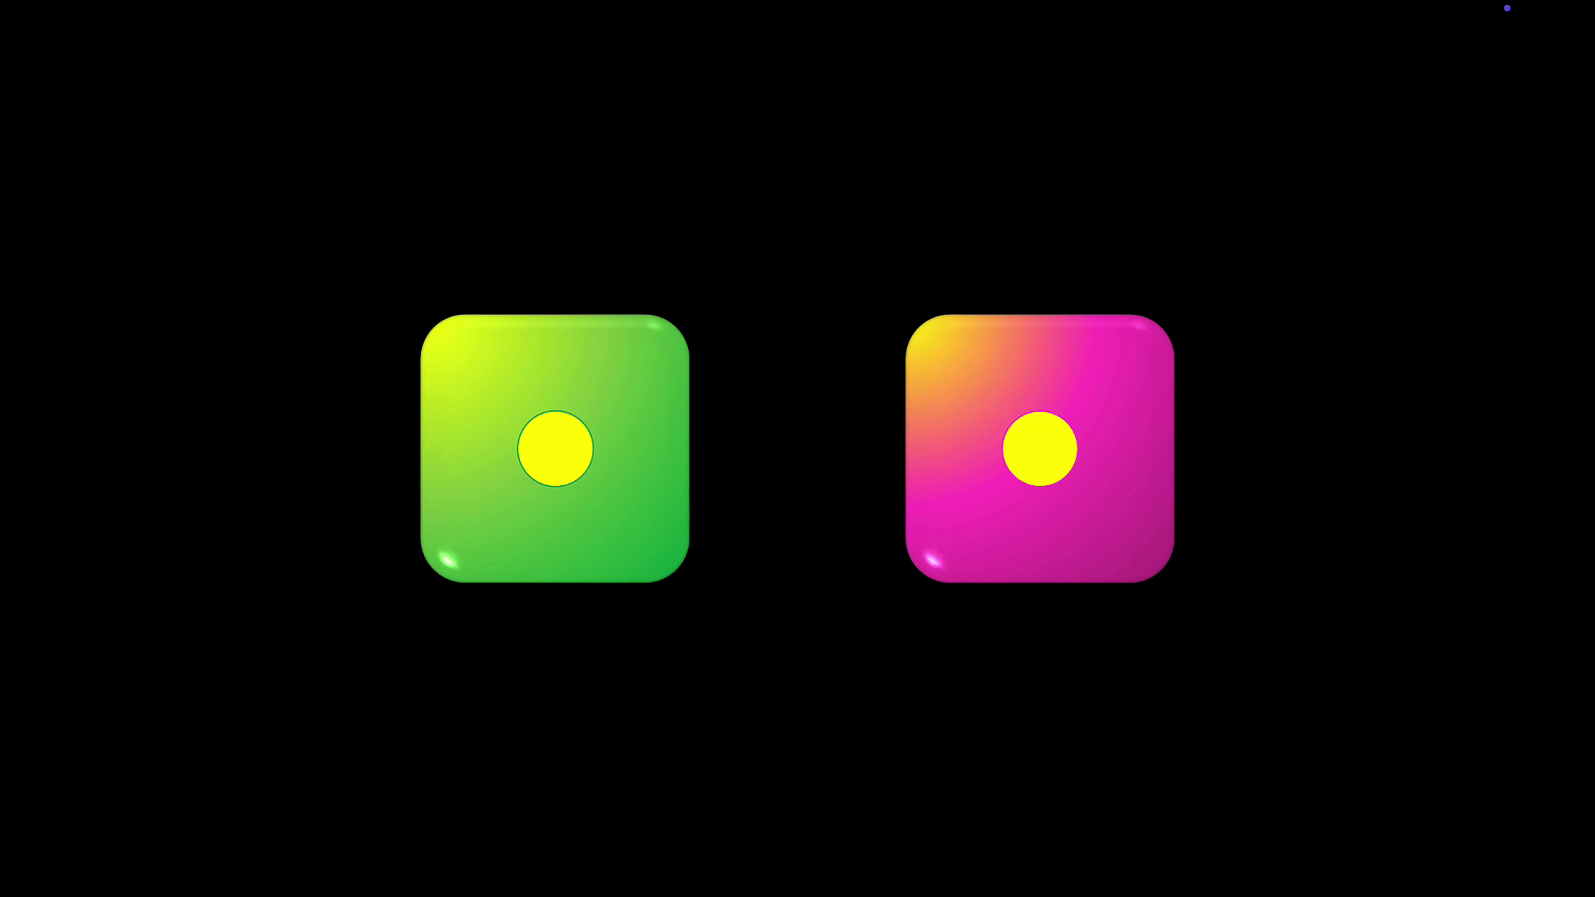
pyautogui.press('Escape')
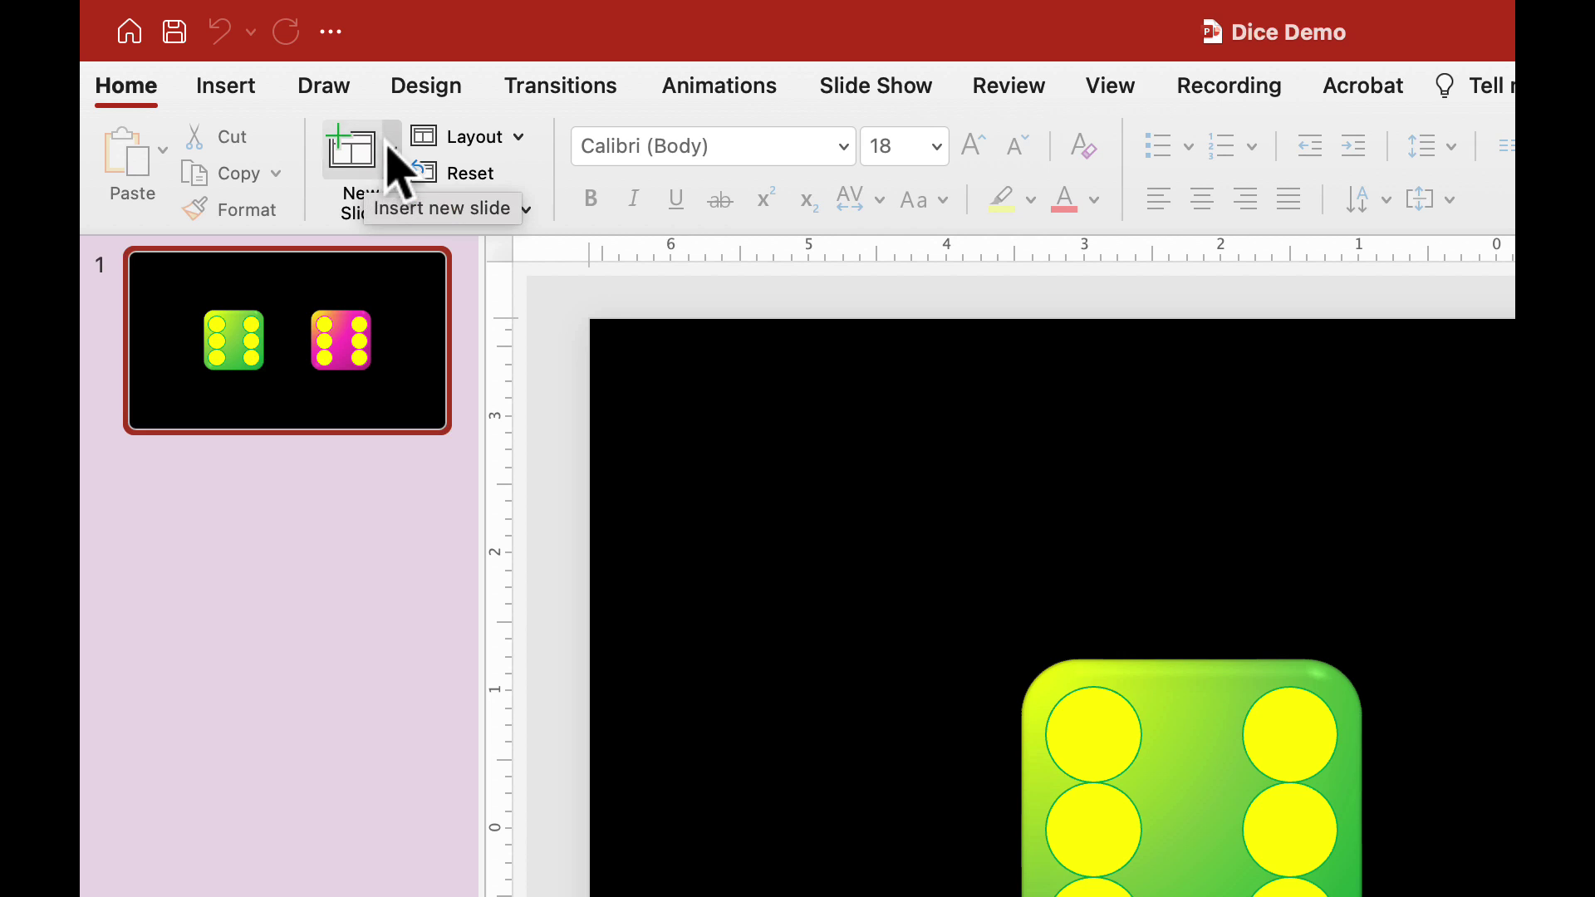
# Add a new slide with the Blank layout after slide 1
pyautogui.click(229, 87)
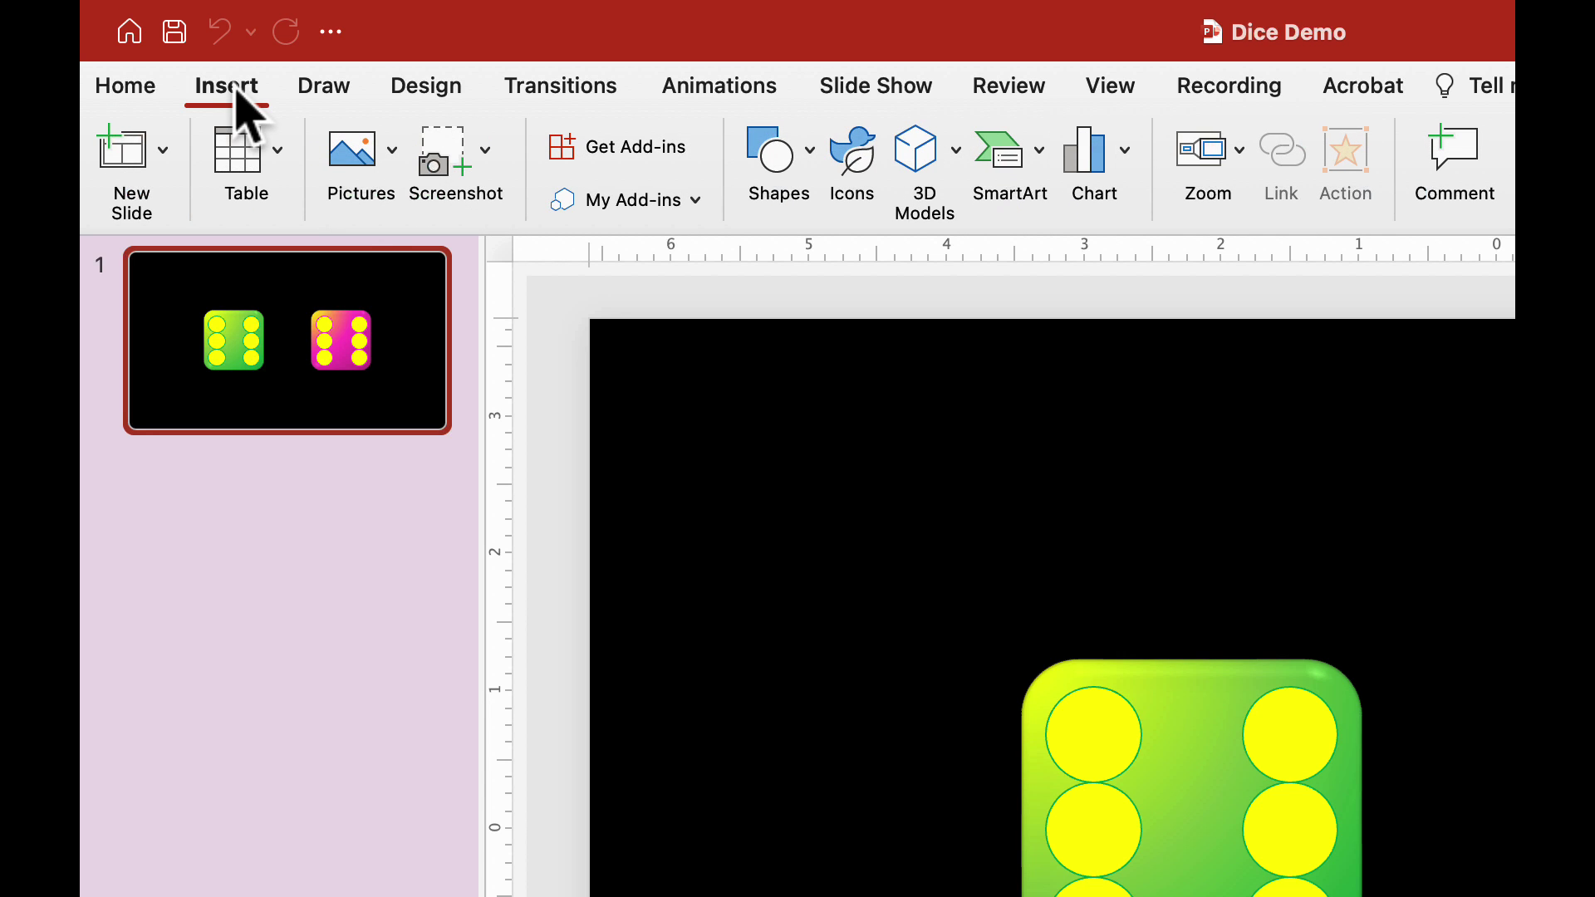
pyautogui.click(164, 154)
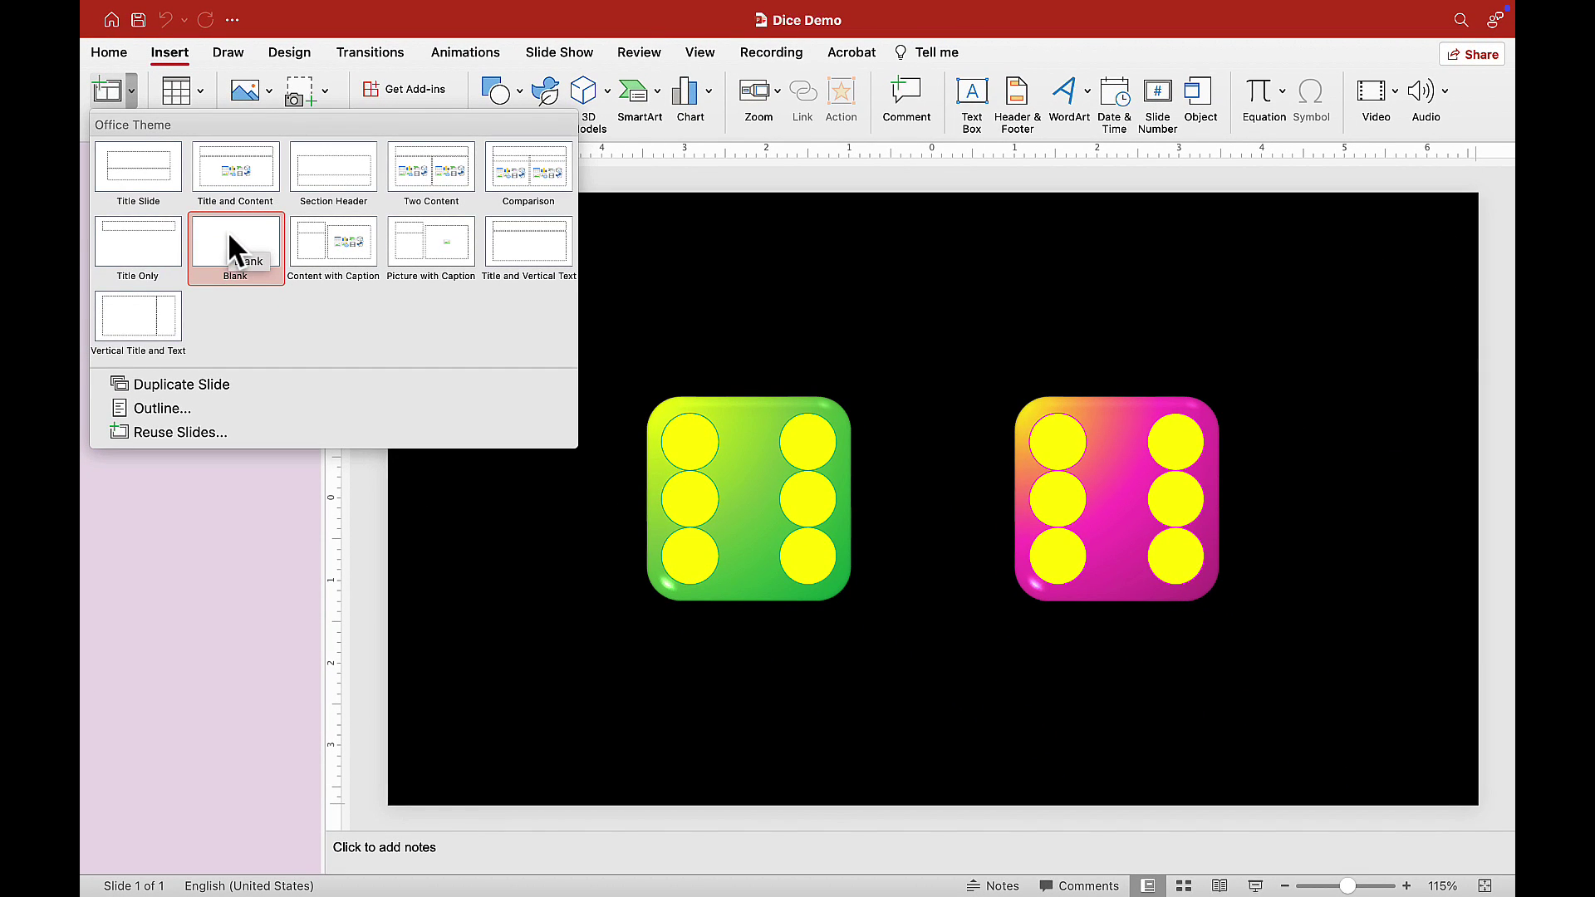
pyautogui.click(228, 231)
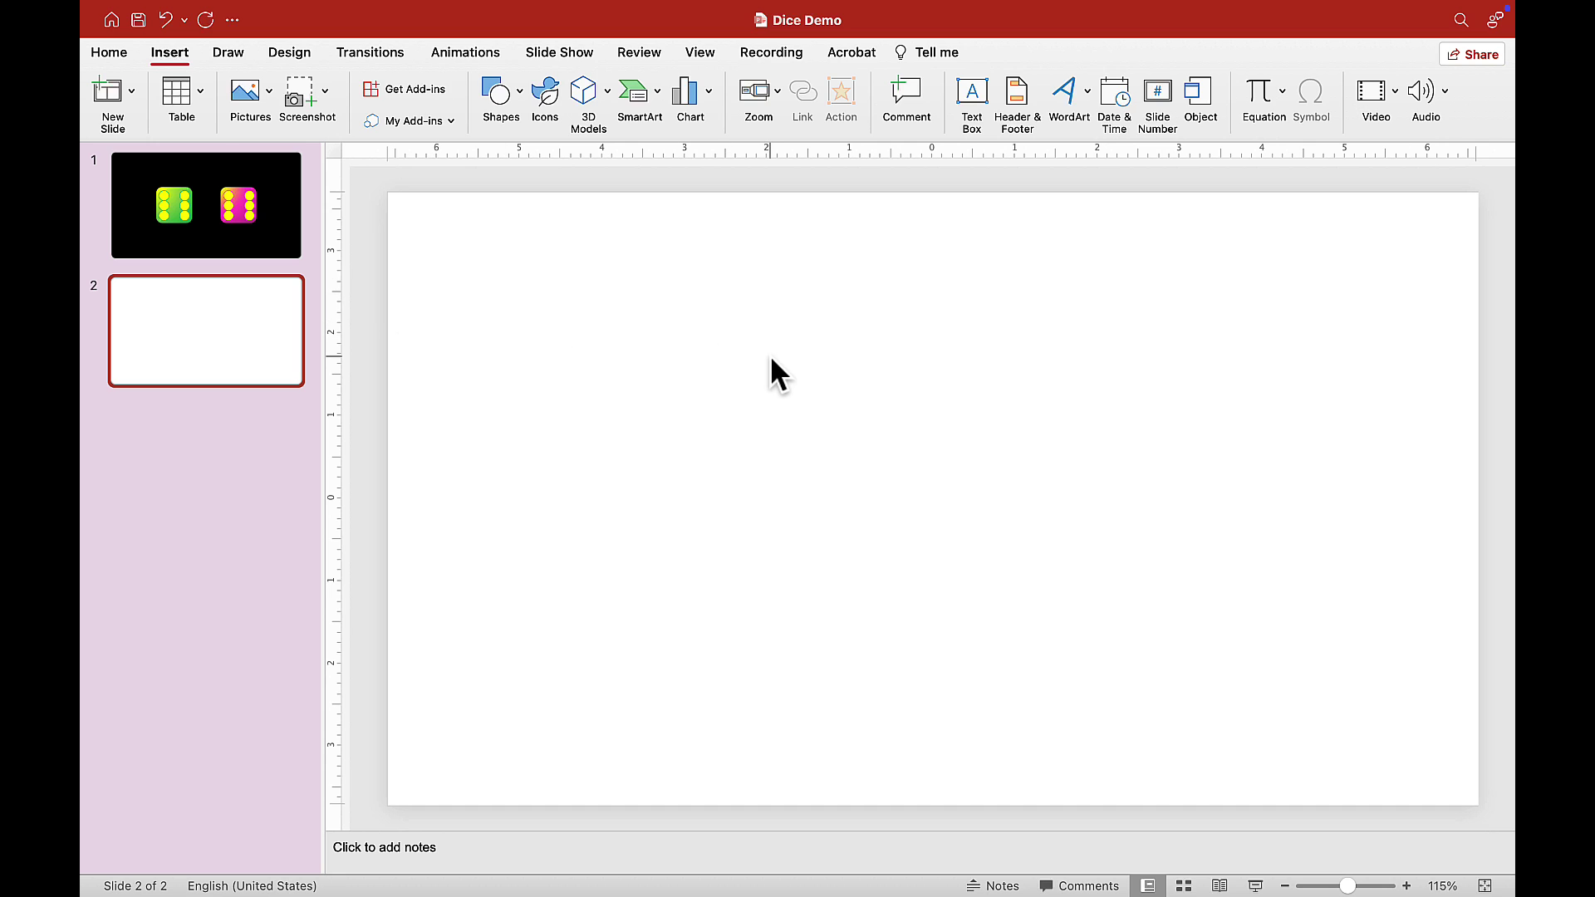
# Format the new slide's background with a solid black fill
pyautogui.rightClick(770, 356)
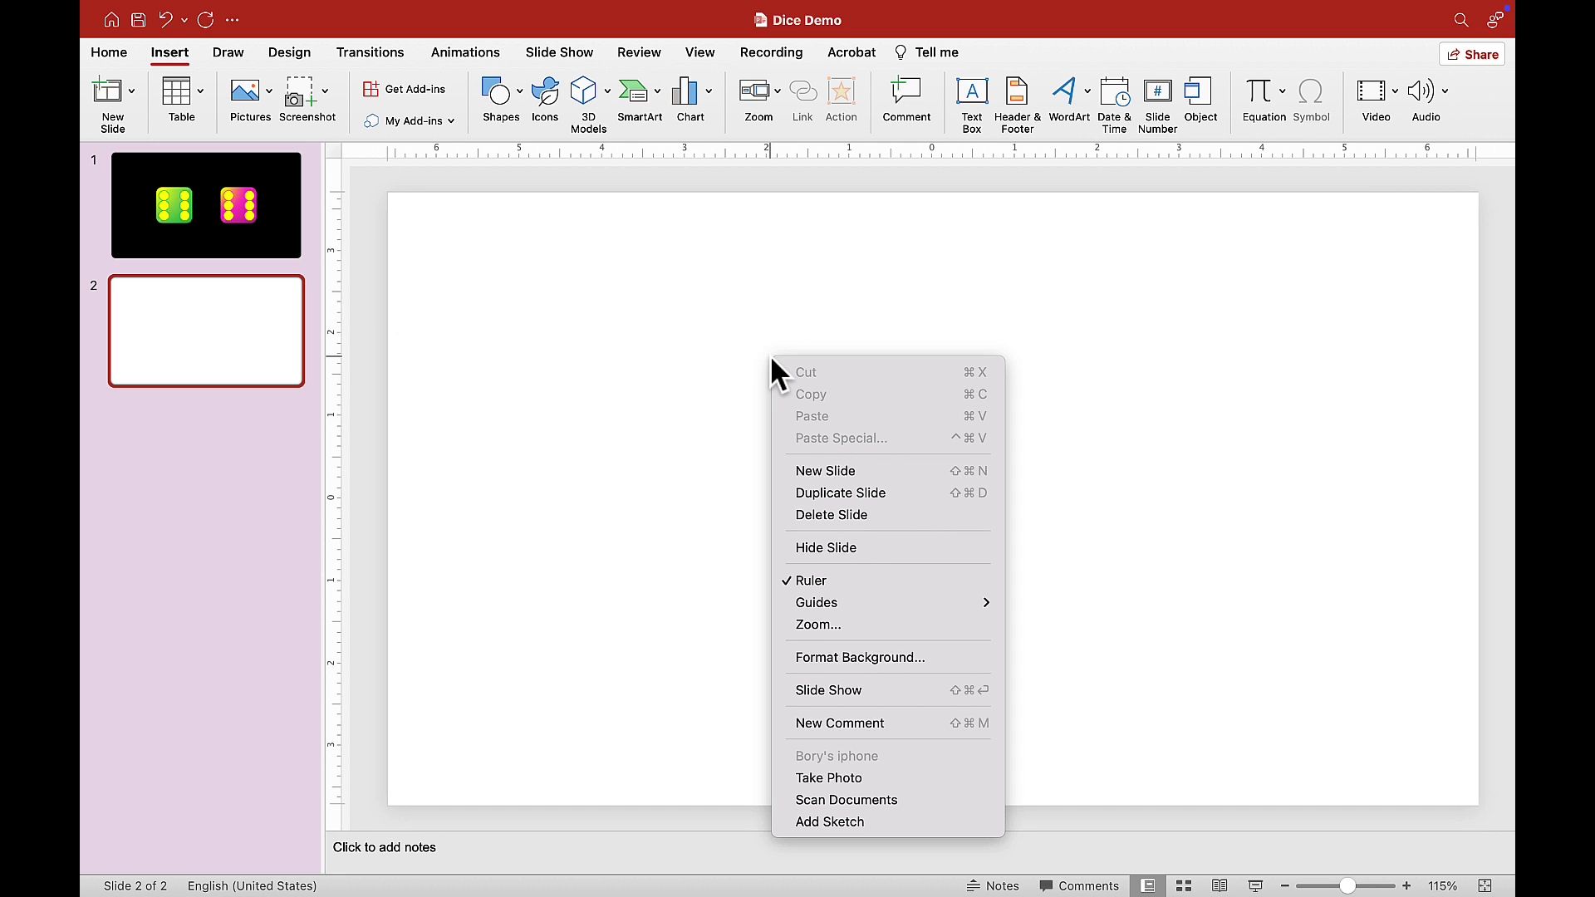
pyautogui.click(861, 656)
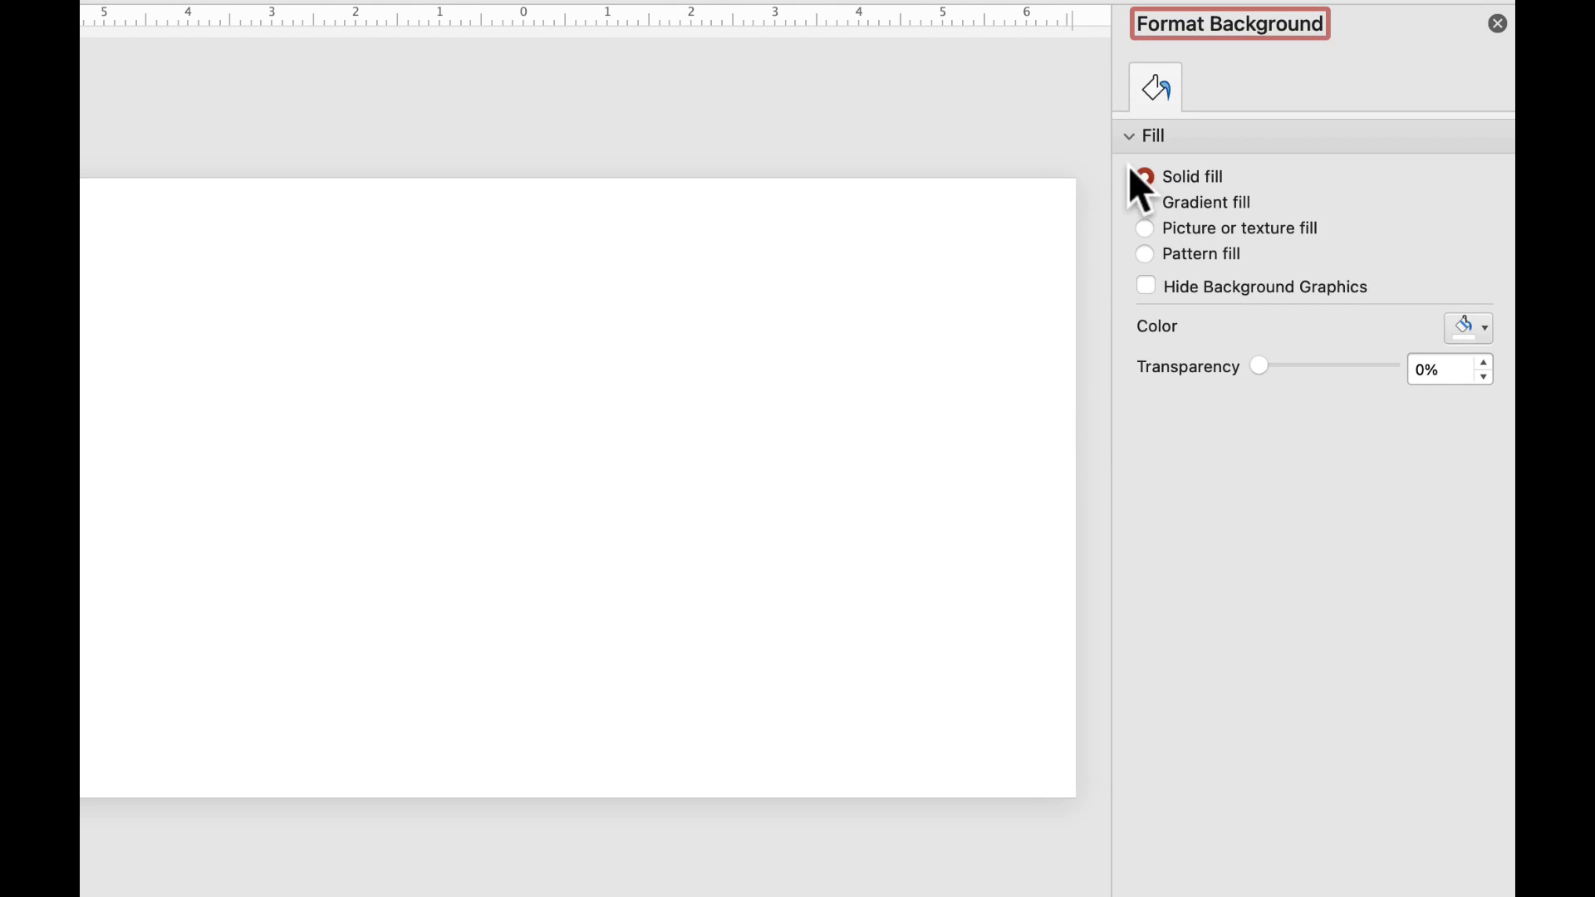
pyautogui.click(1470, 330)
pyautogui.click(1296, 448)
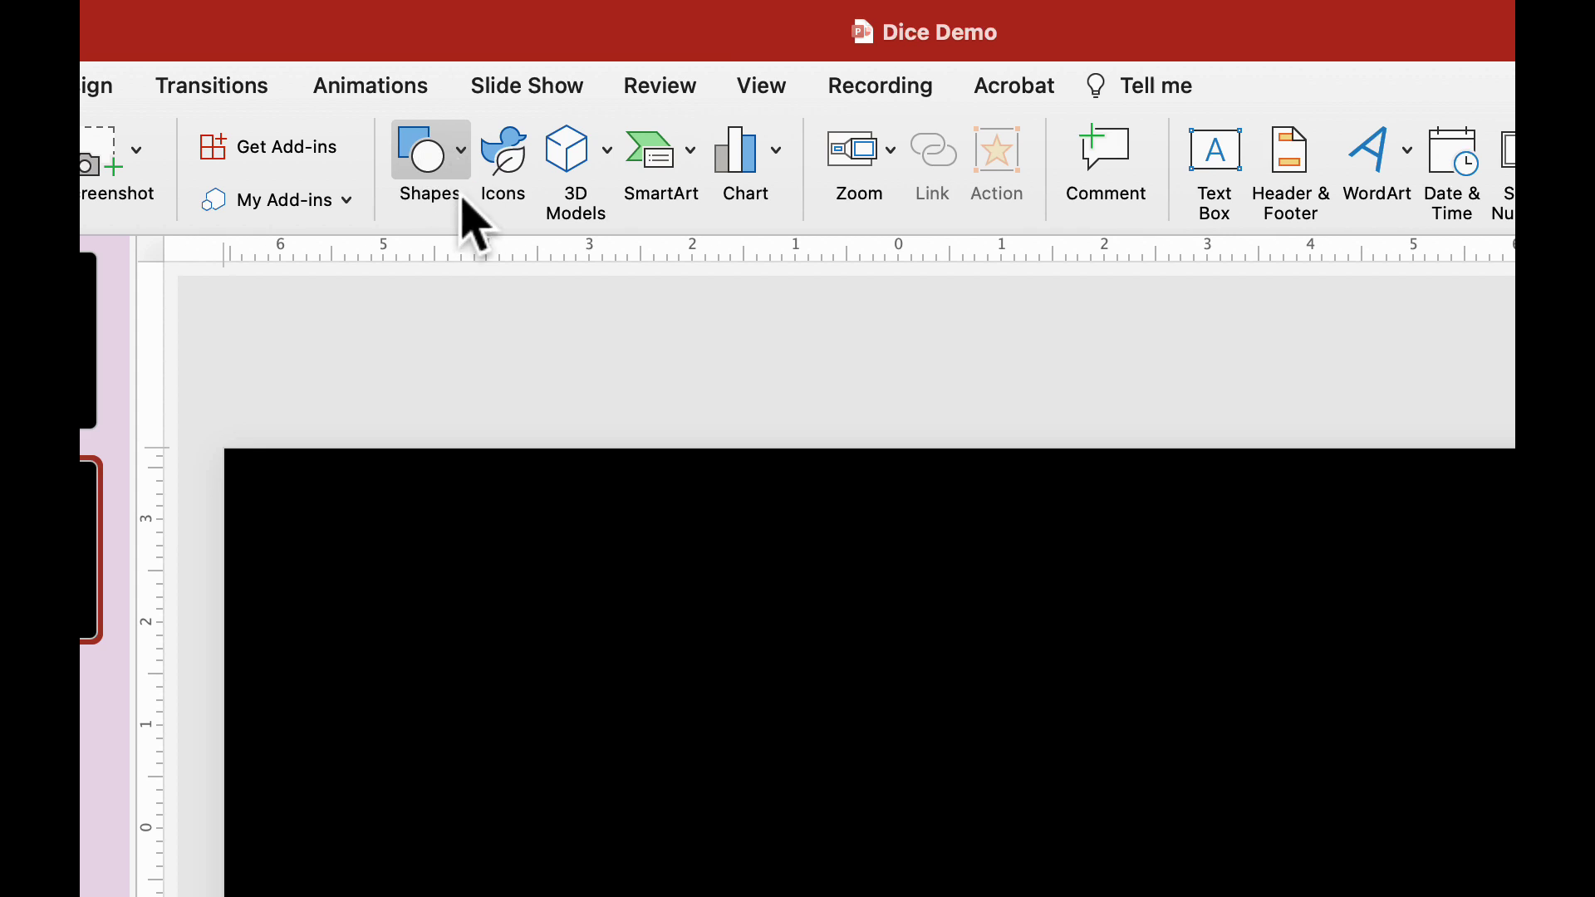
# Draw a rounded rectangle about 2.6 inches wide and 2.7 inches tall near the slide's upper-left corner
pyautogui.click(453, 170)
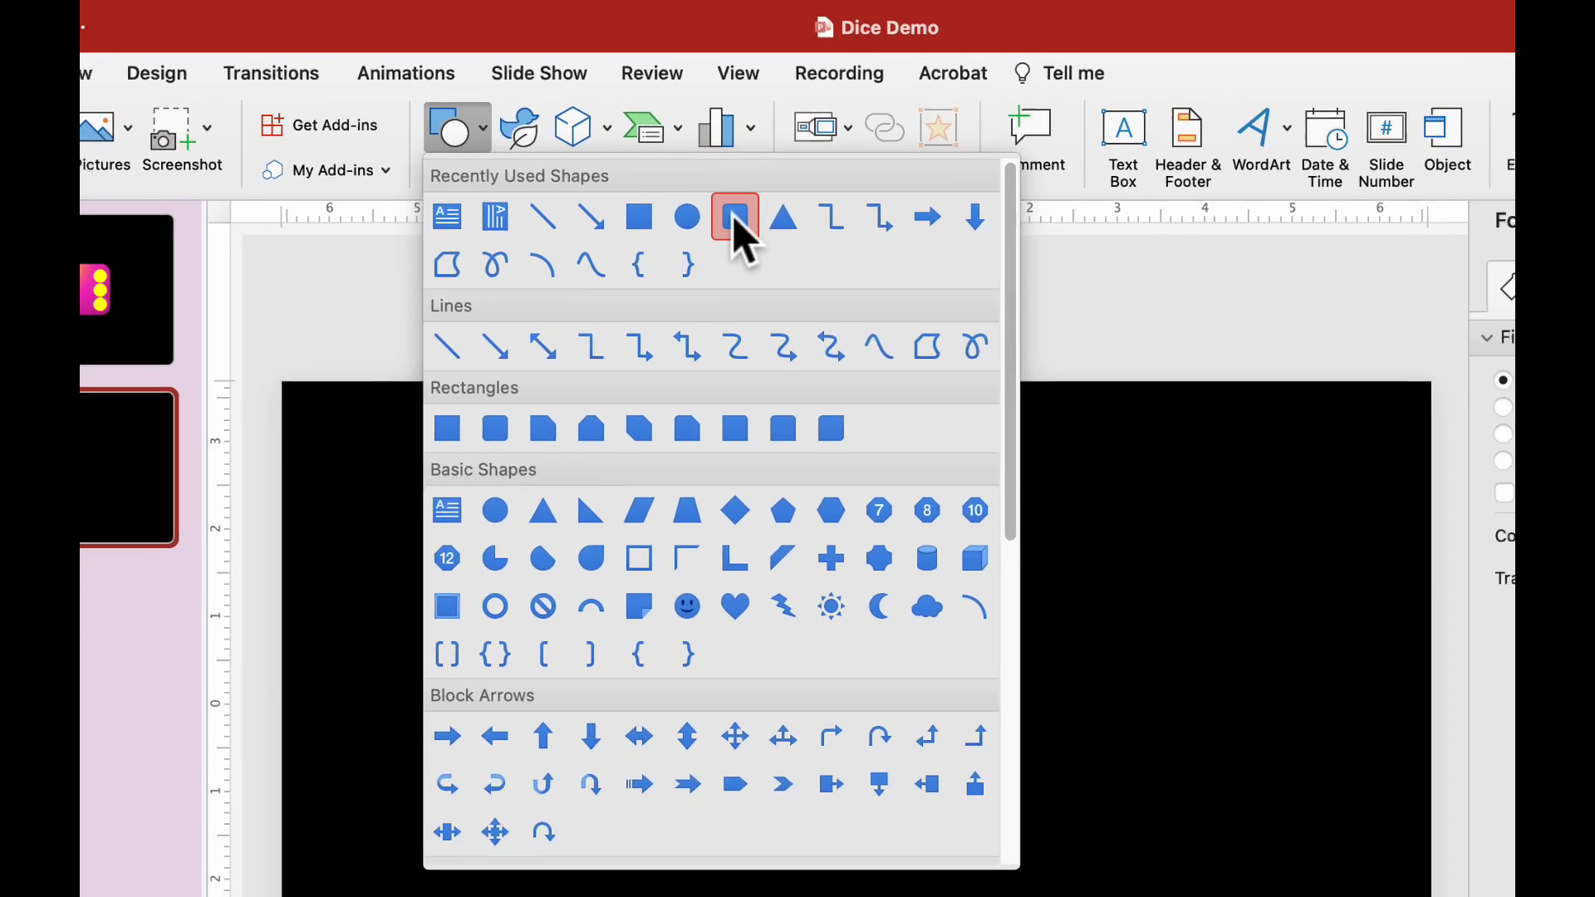
pyautogui.click(758, 254)
pyautogui.moveTo(408, 308); pyautogui.dragTo(568, 466)
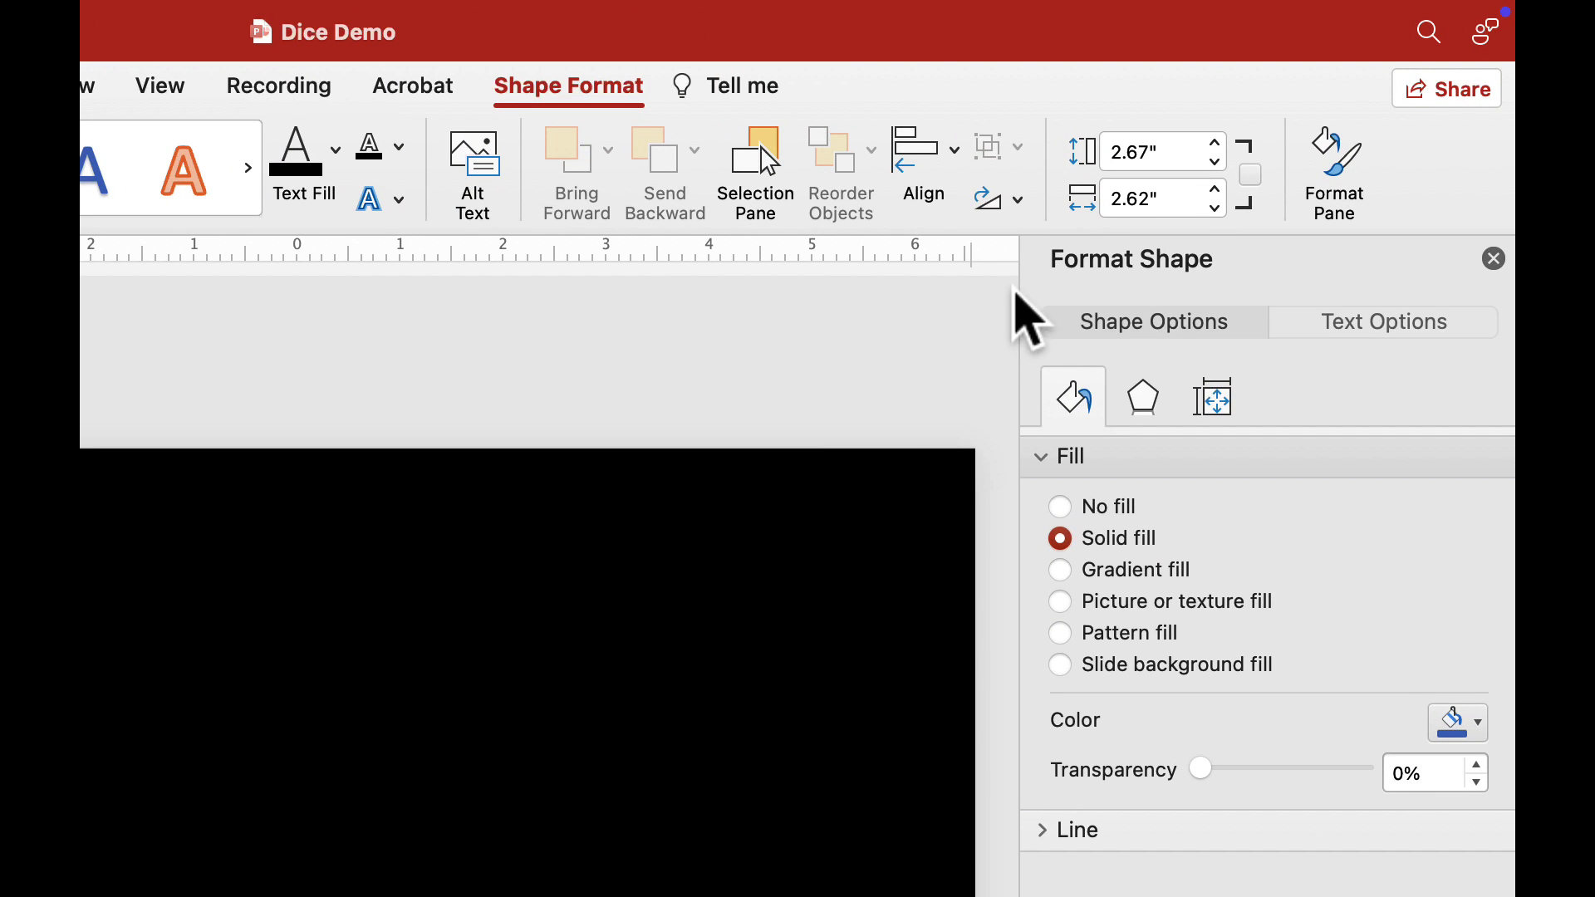
# Set both the height and width of the rounded rectangle to 2.5 inches
pyautogui.click(1117, 151)
pyautogui.write('2.5')
pyautogui.press('Return')
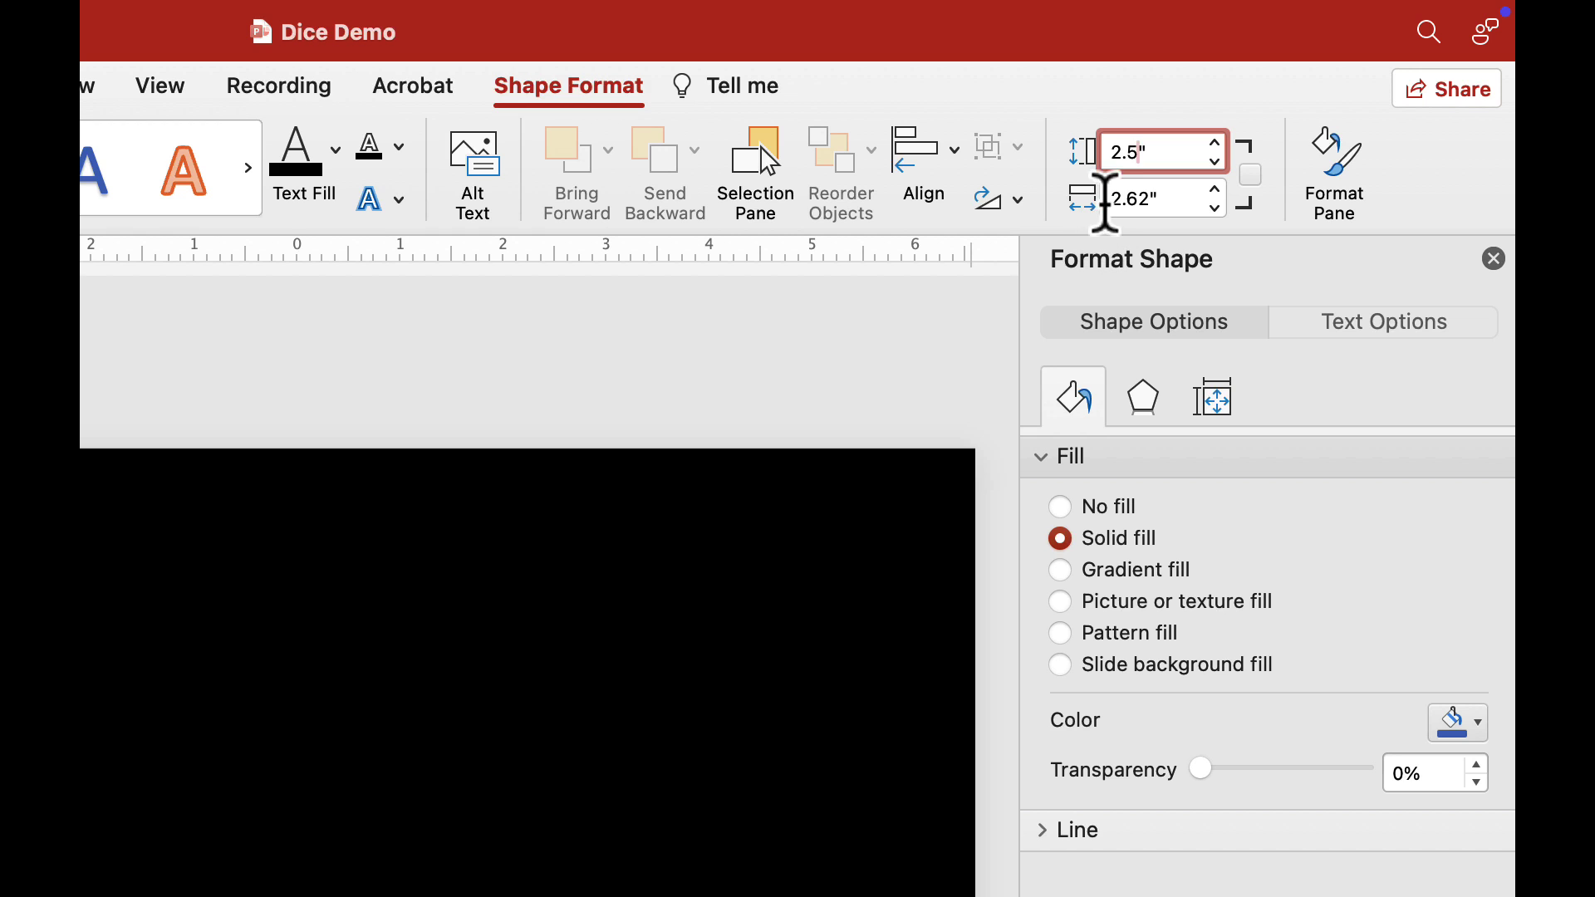
pyautogui.click(1107, 203)
pyautogui.write('2')
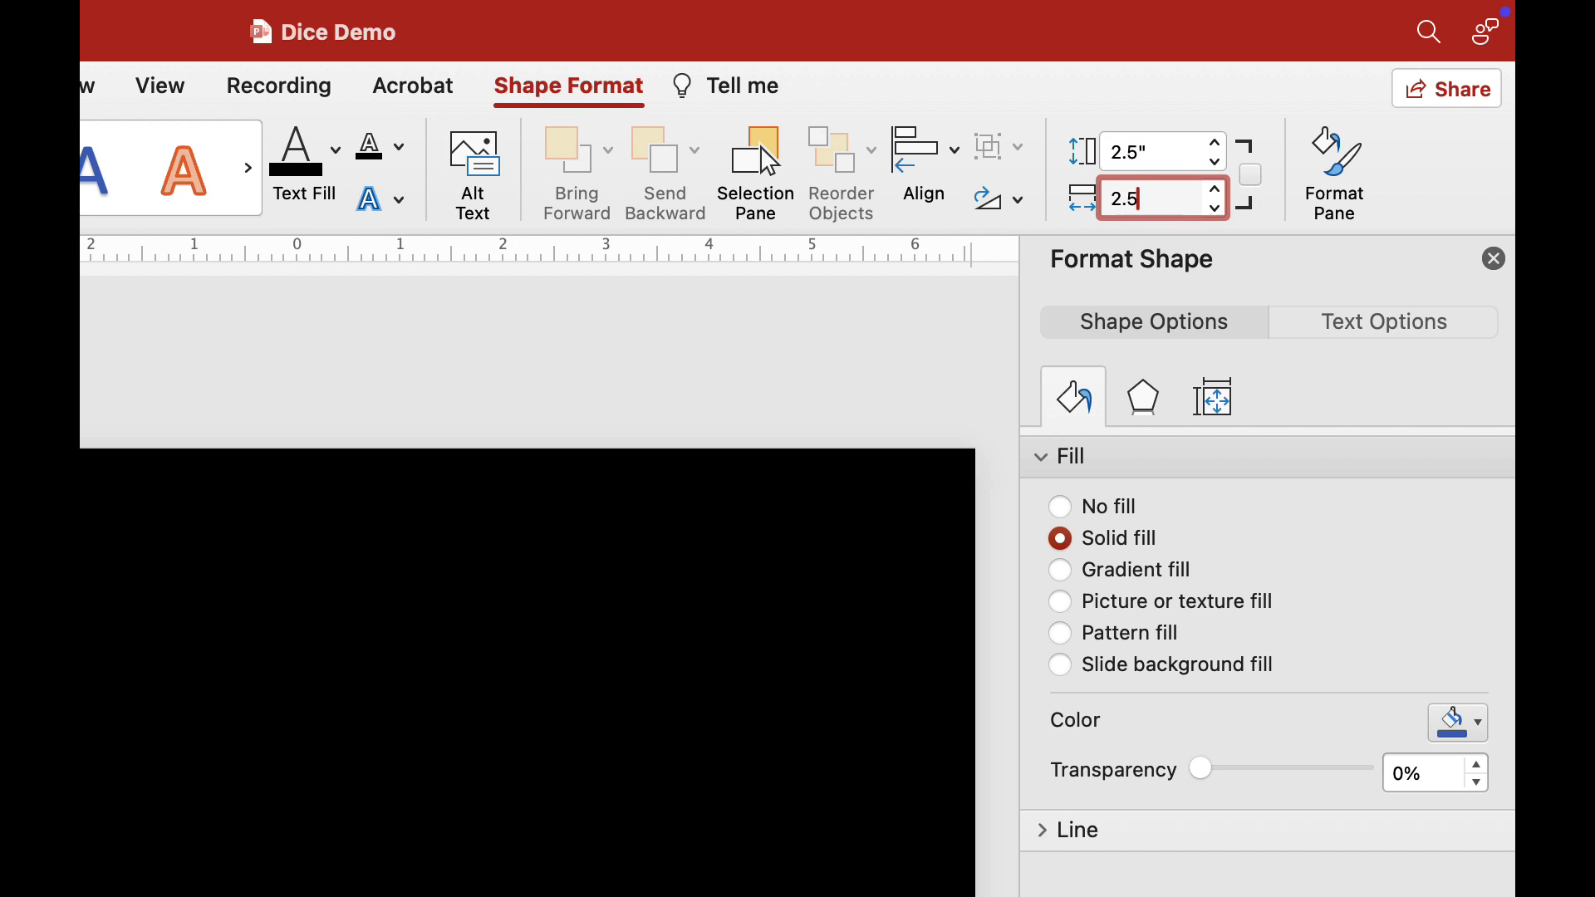
pyautogui.write('.5')
pyautogui.press('Return')
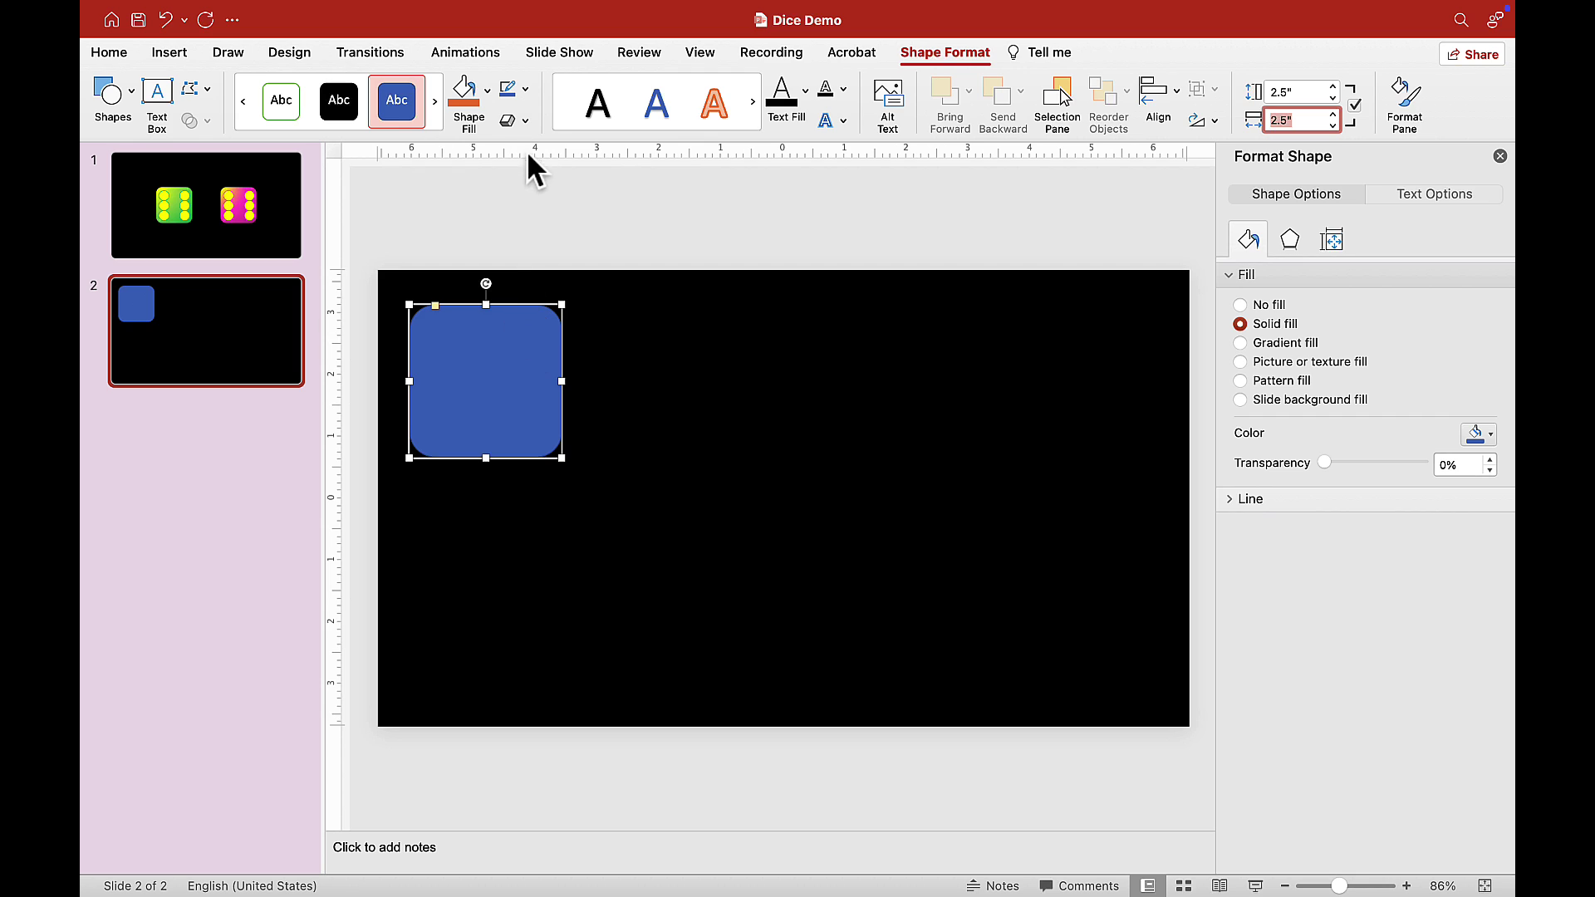
# Remove the rounded square's outline and give it a Radial gradient fill radiating from its top-left corner
pyautogui.click(524, 89)
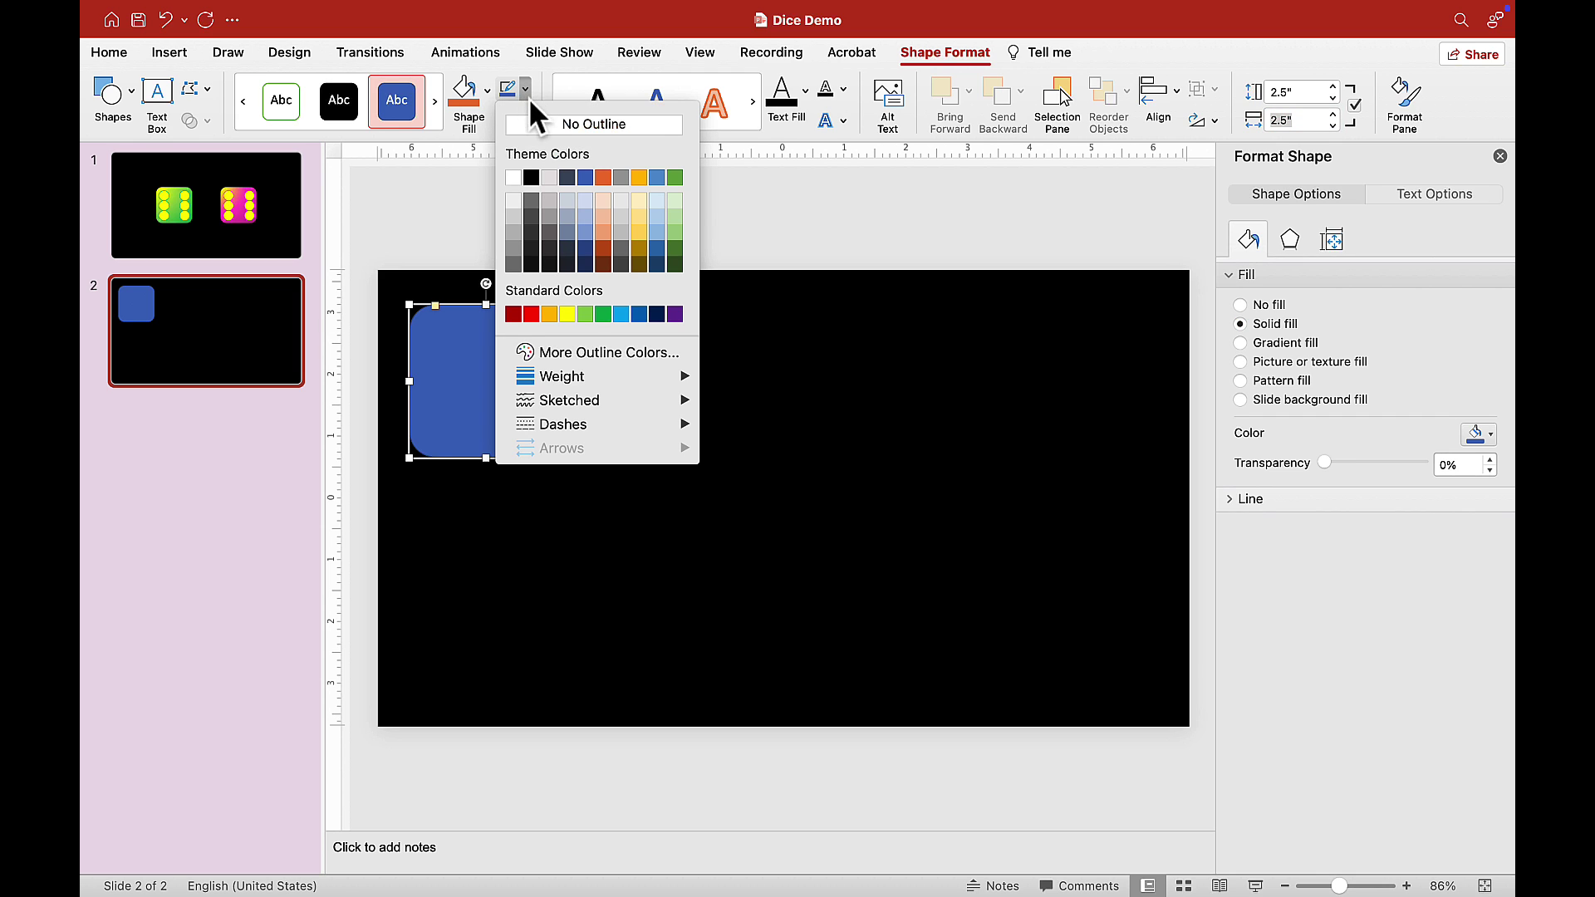
pyautogui.click(554, 124)
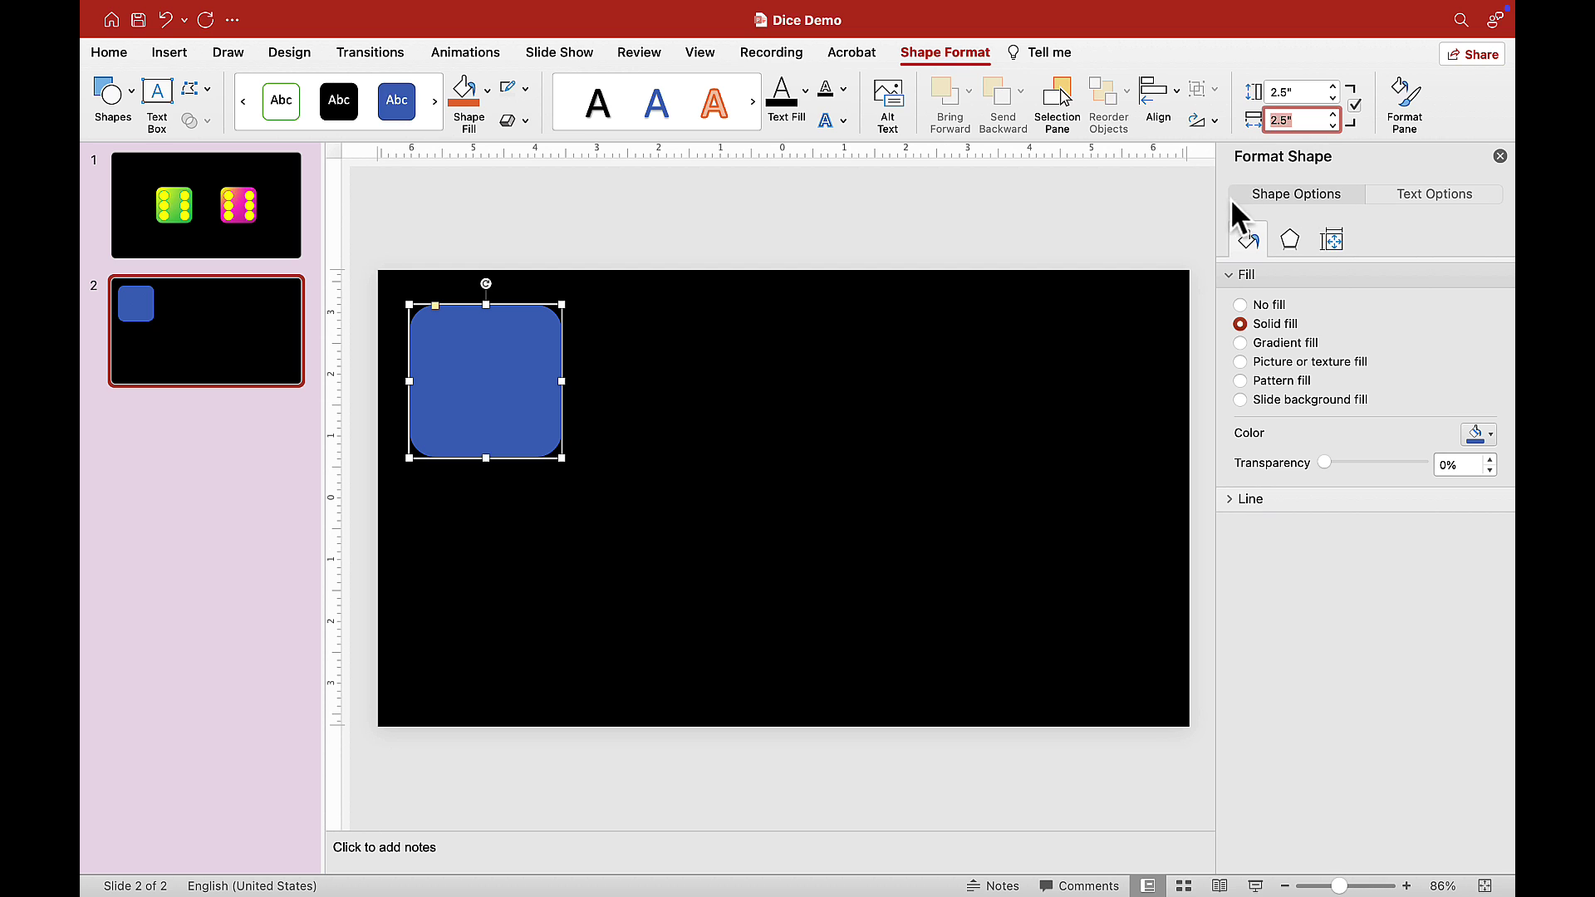
pyautogui.click(1241, 342)
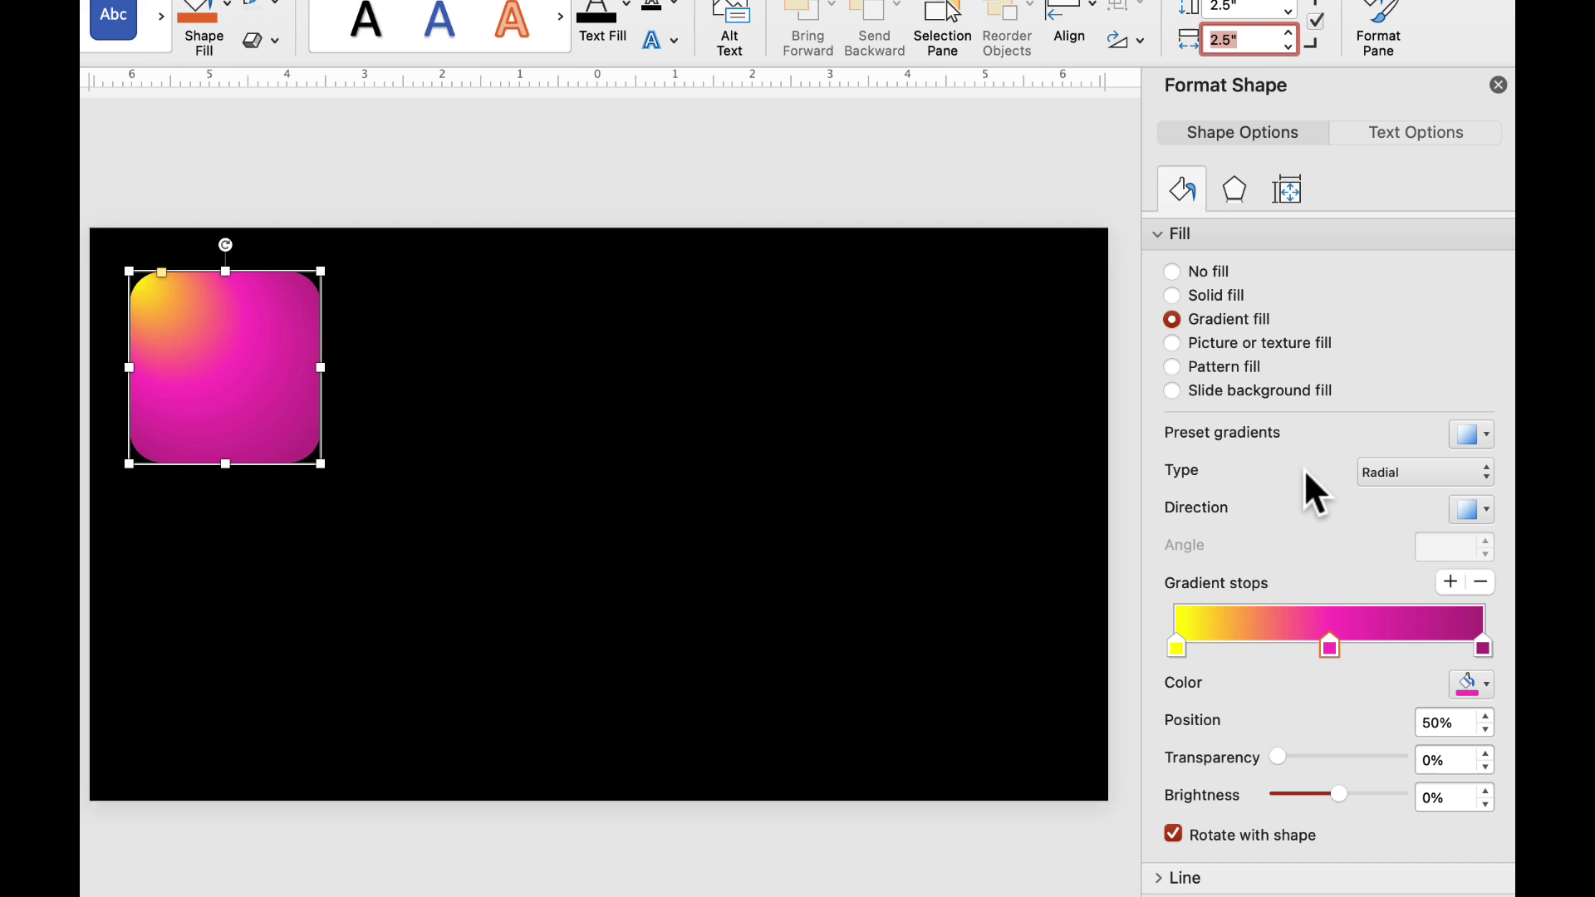
pyautogui.click(1442, 472)
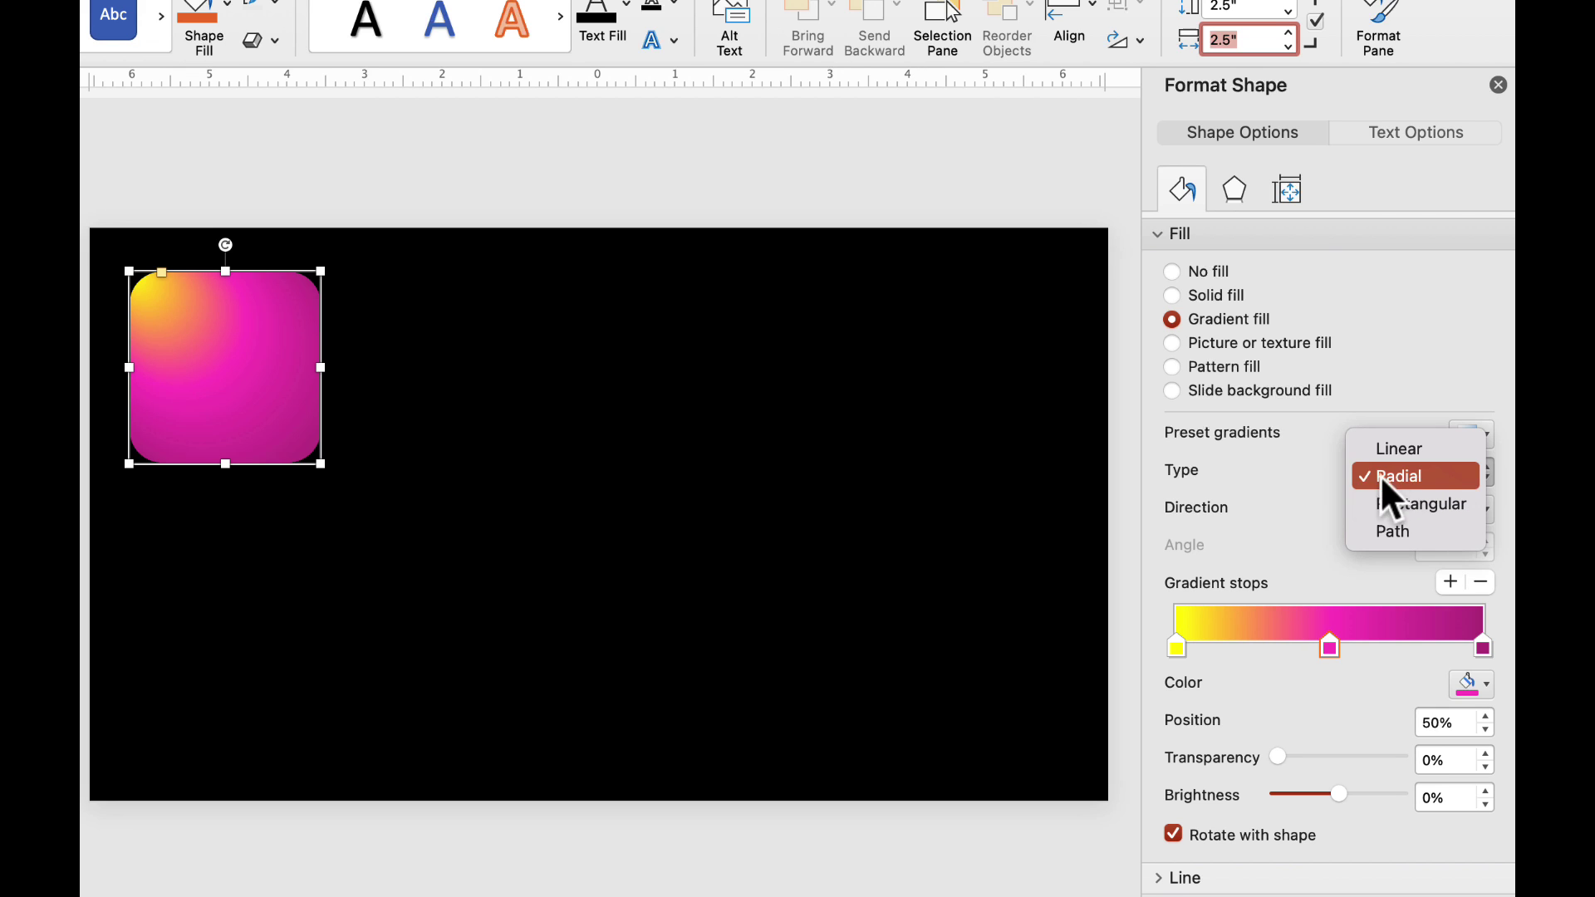
pyautogui.click(1390, 478)
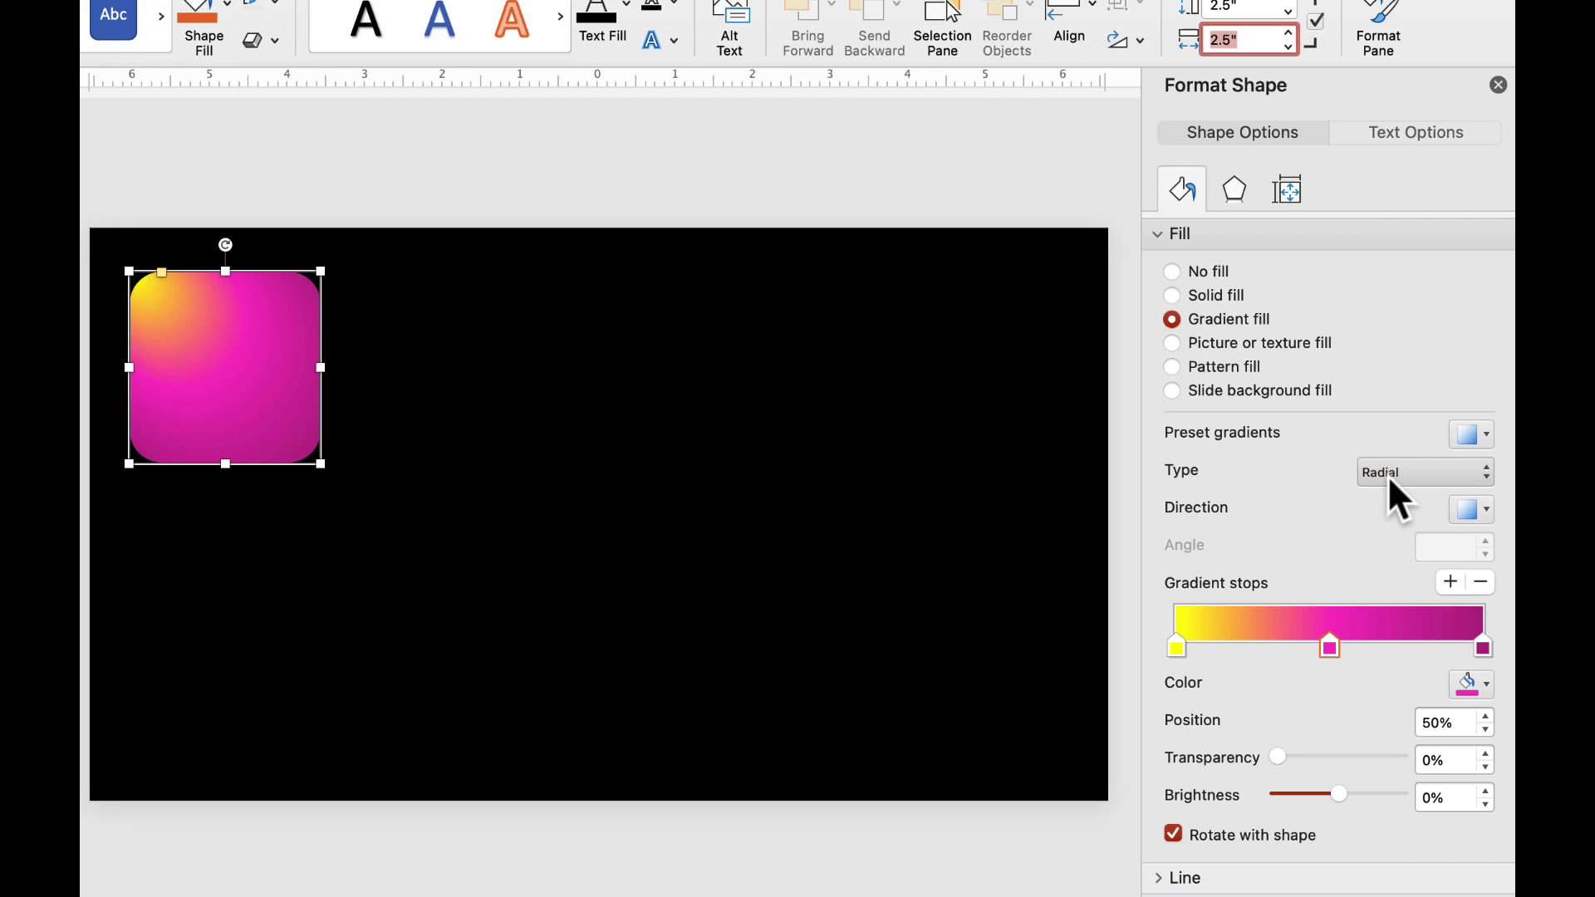
pyautogui.click(1478, 509)
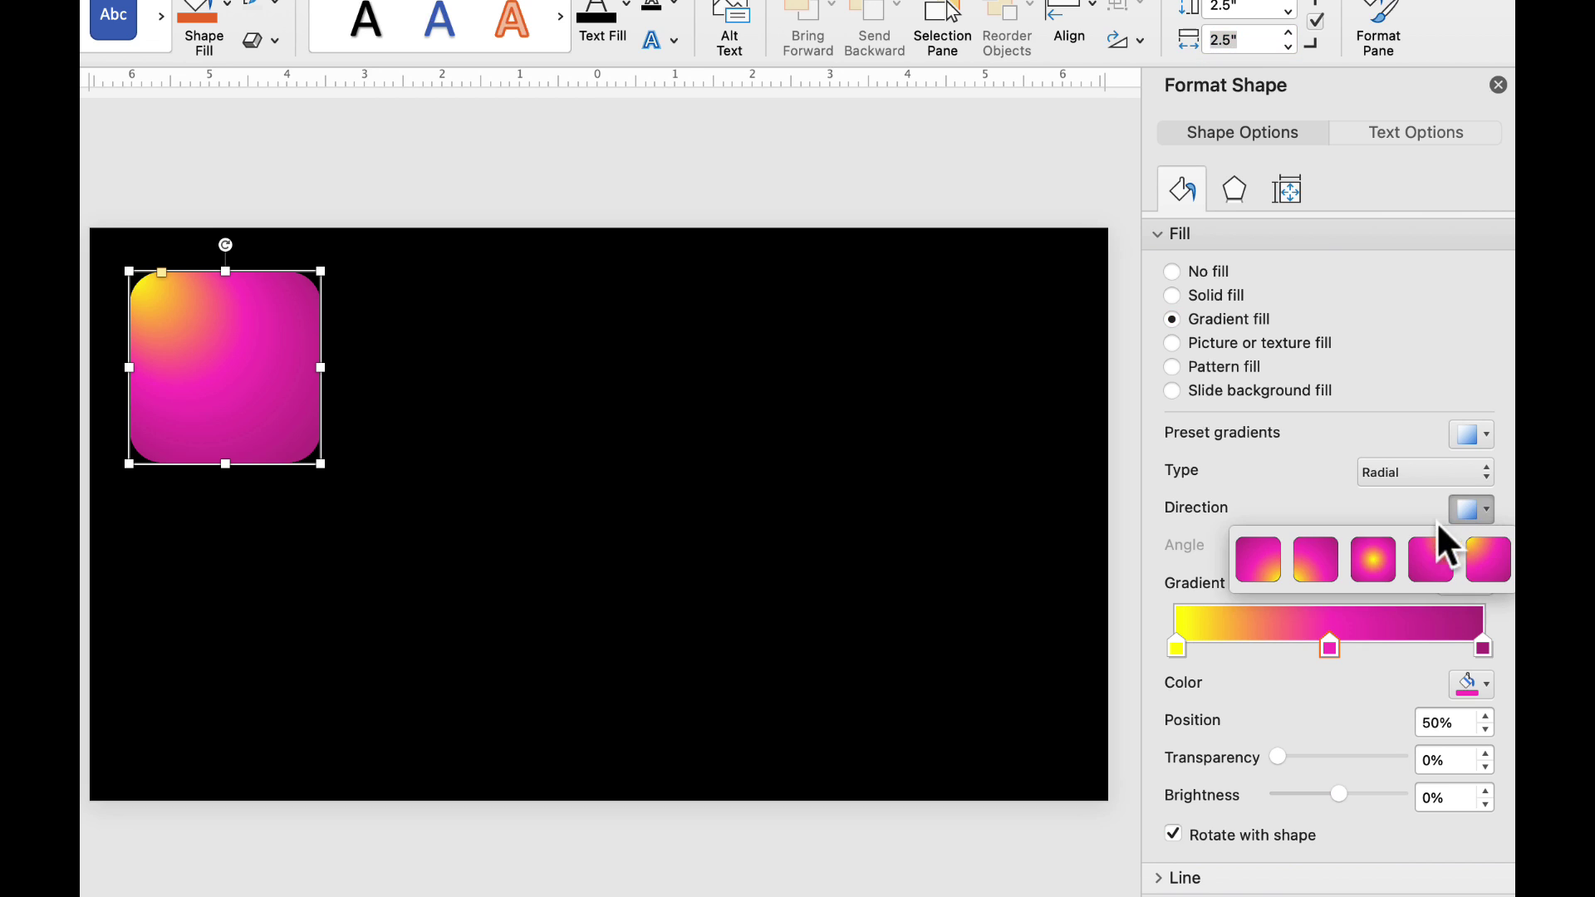
pyautogui.click(1488, 565)
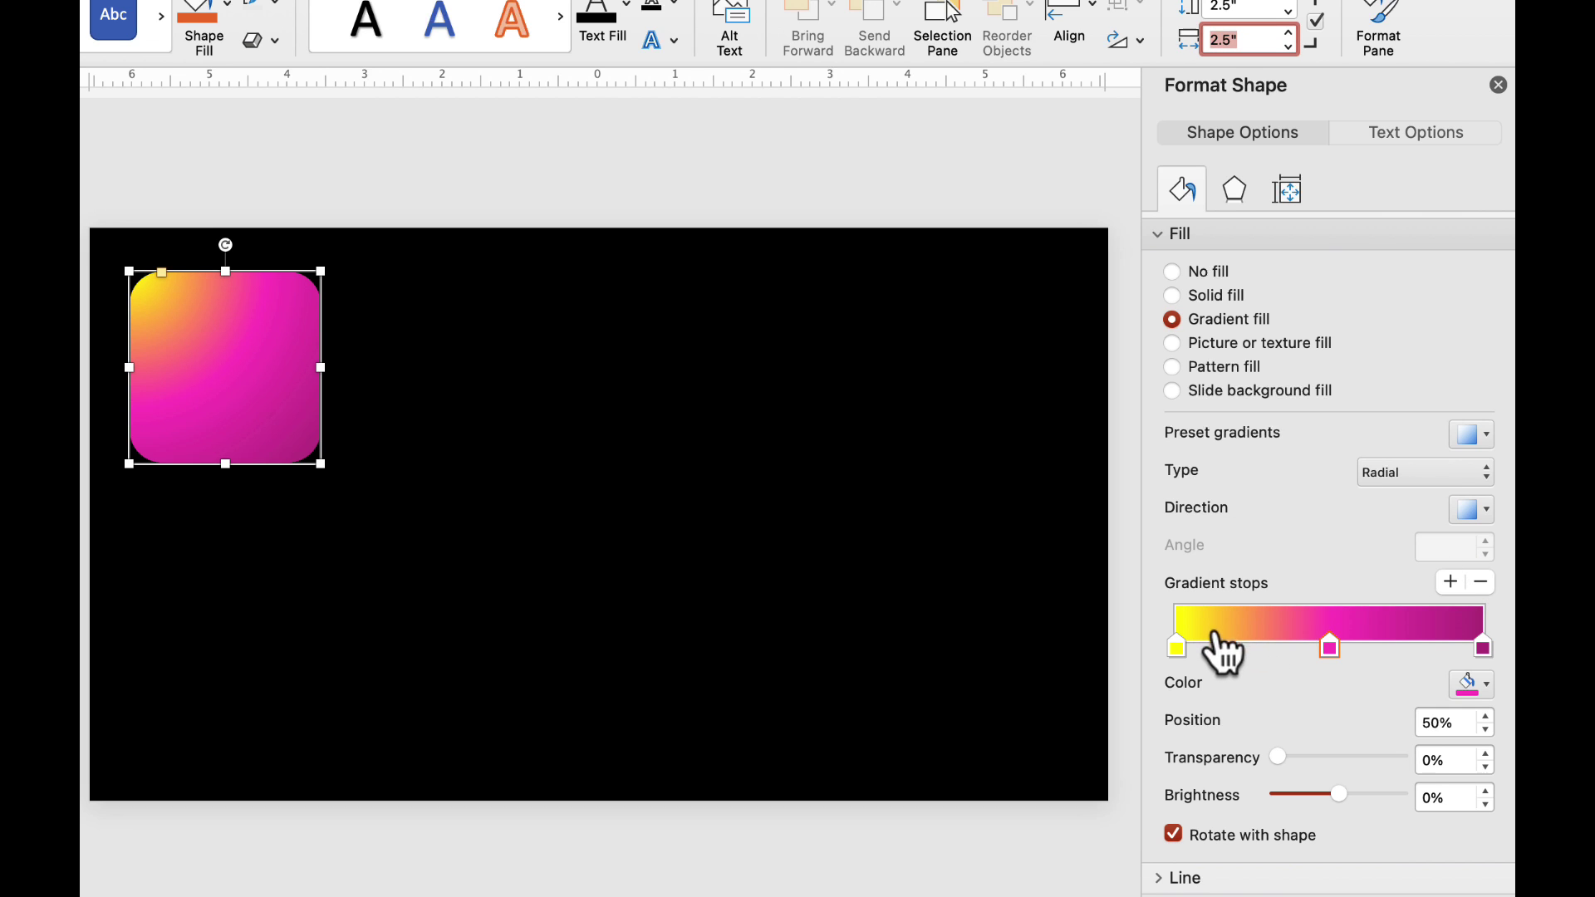
# Set the color of the first gradient stop, at 0%, to standard yellow
pyautogui.click(1173, 650)
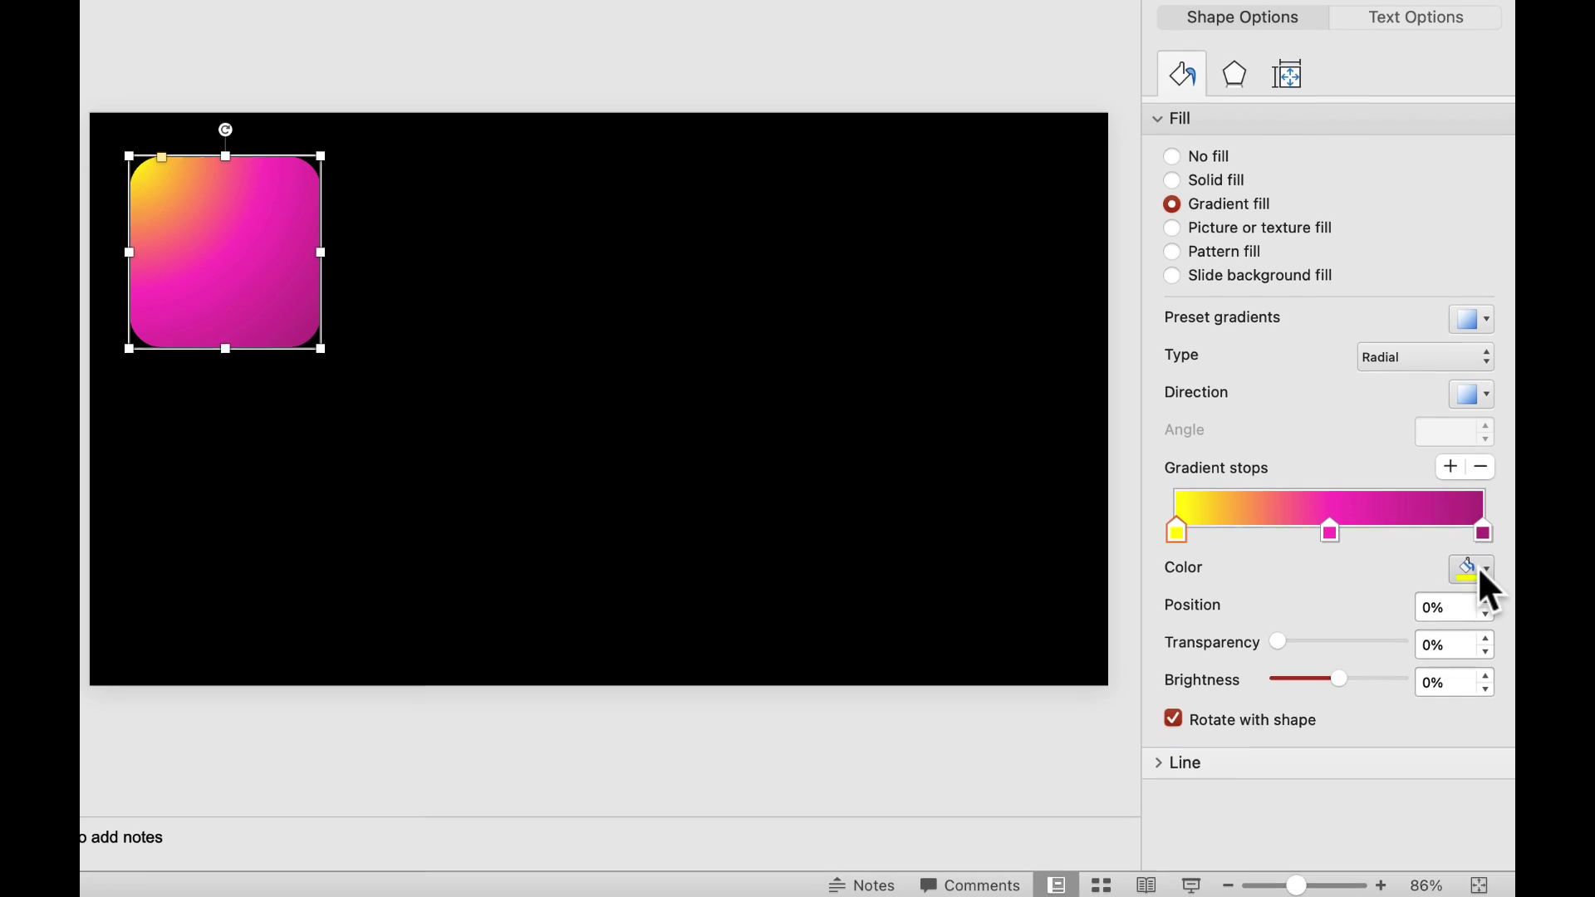
pyautogui.click(1474, 685)
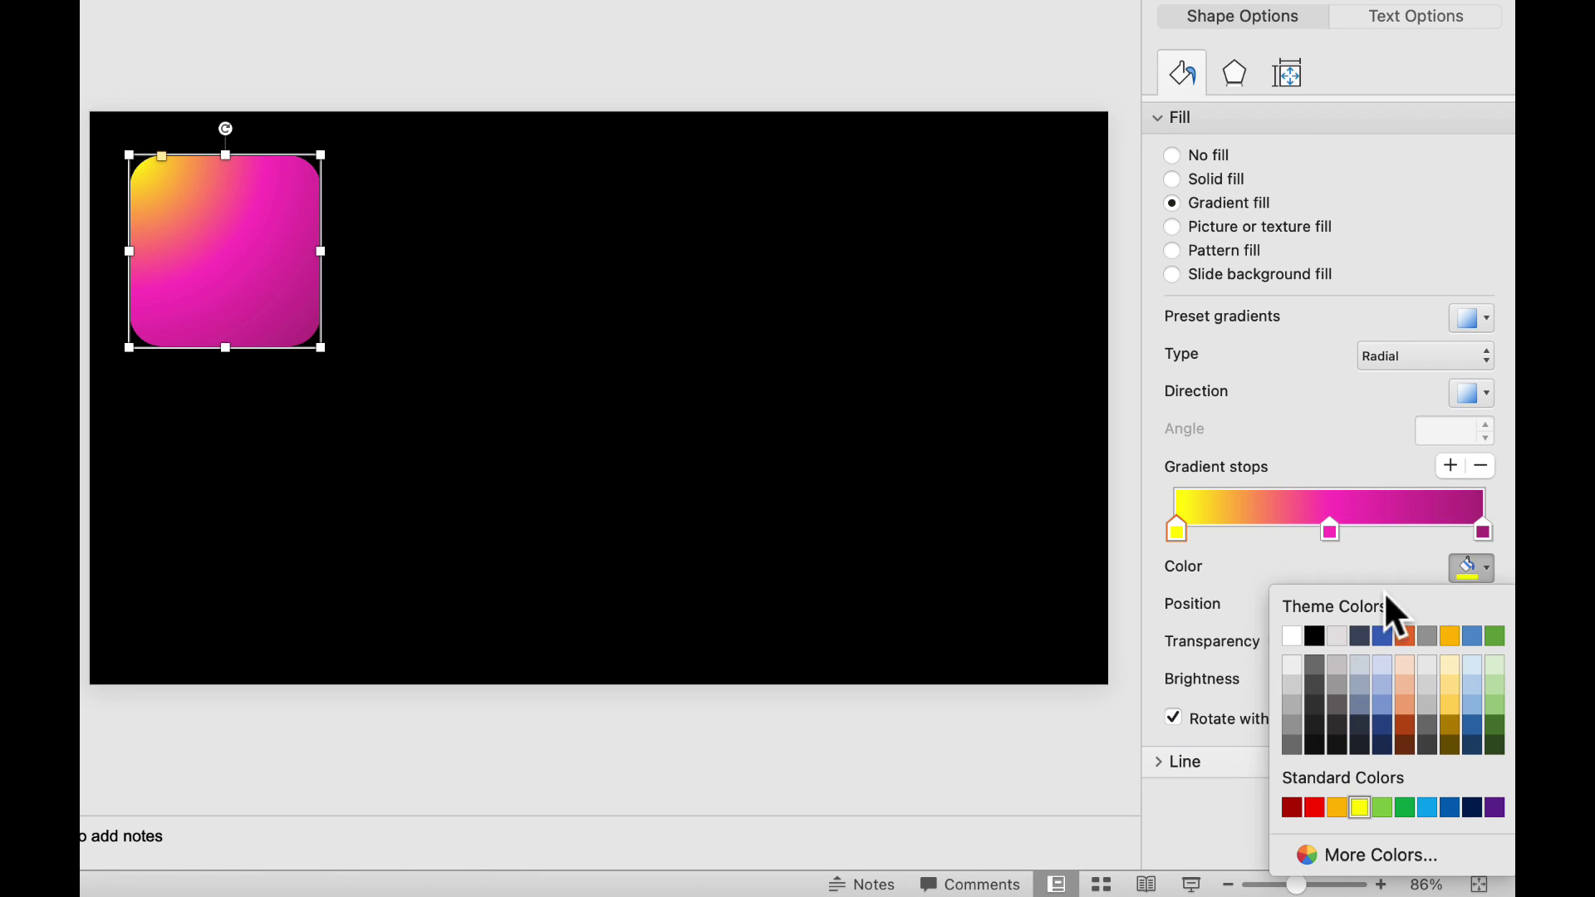
pyautogui.click(1359, 806)
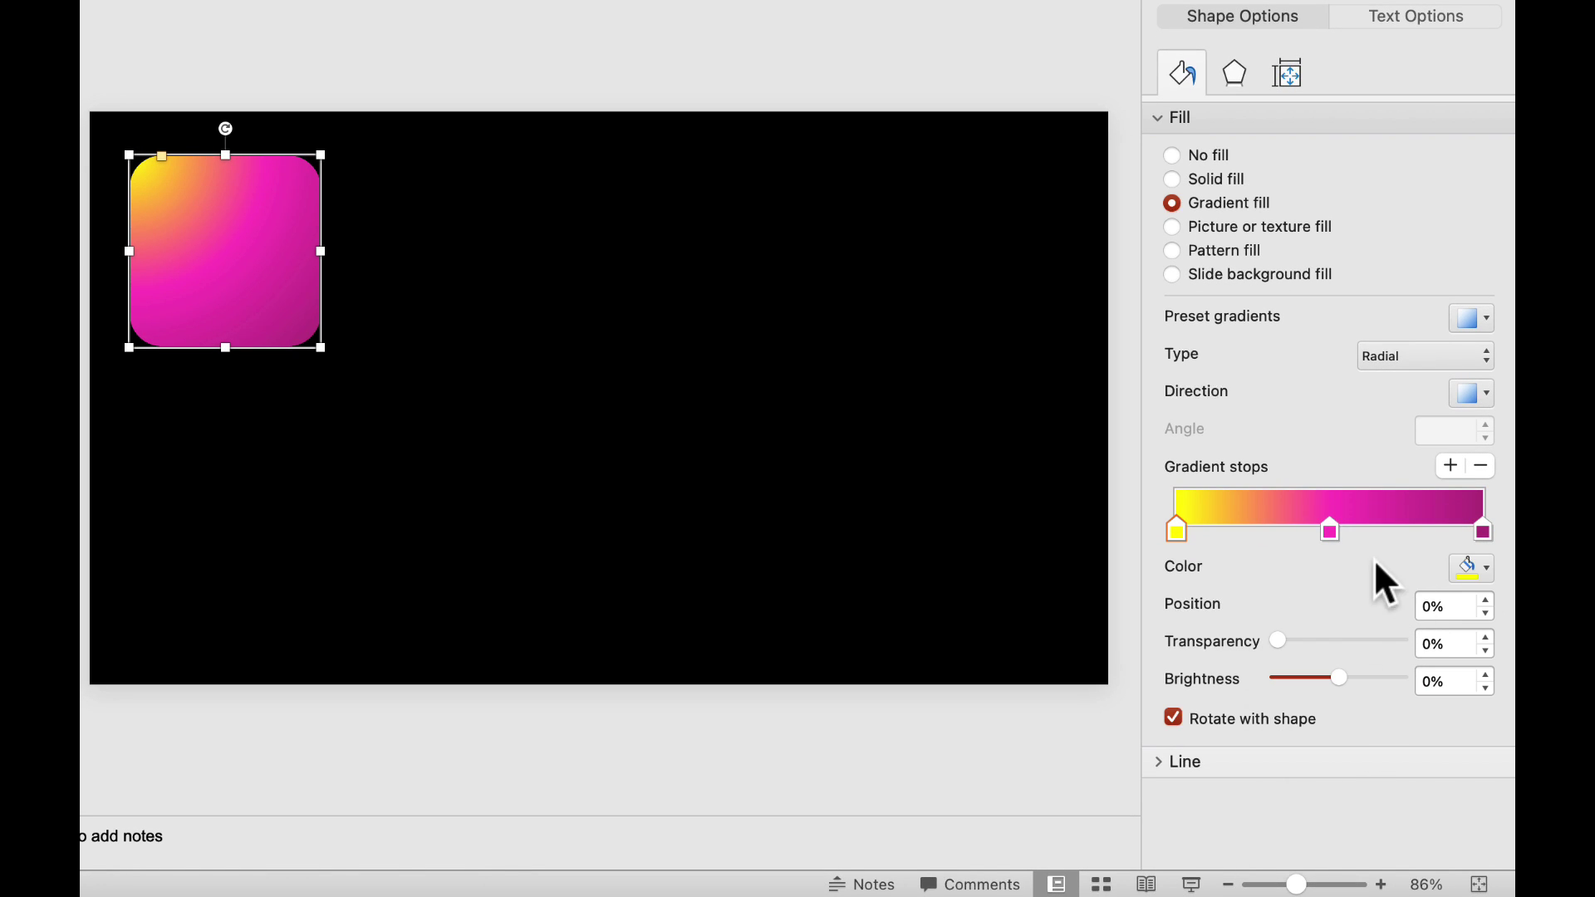
# Set the color of the middle gradient stop, at 50%, to standard red
pyautogui.click(1332, 533)
pyautogui.click(1478, 574)
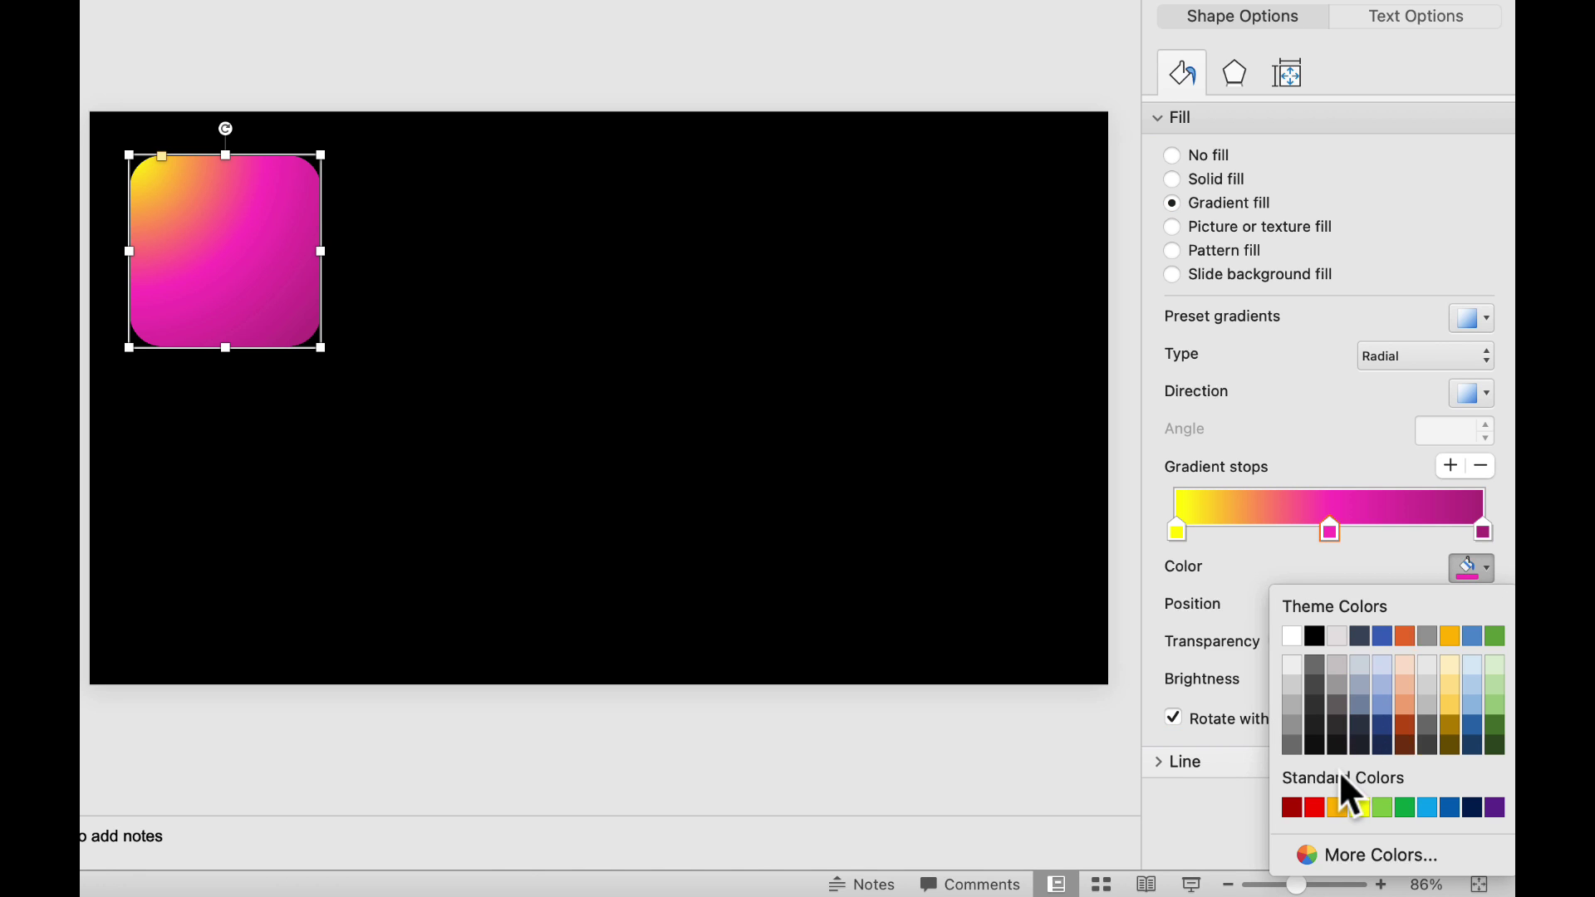
pyautogui.click(1314, 807)
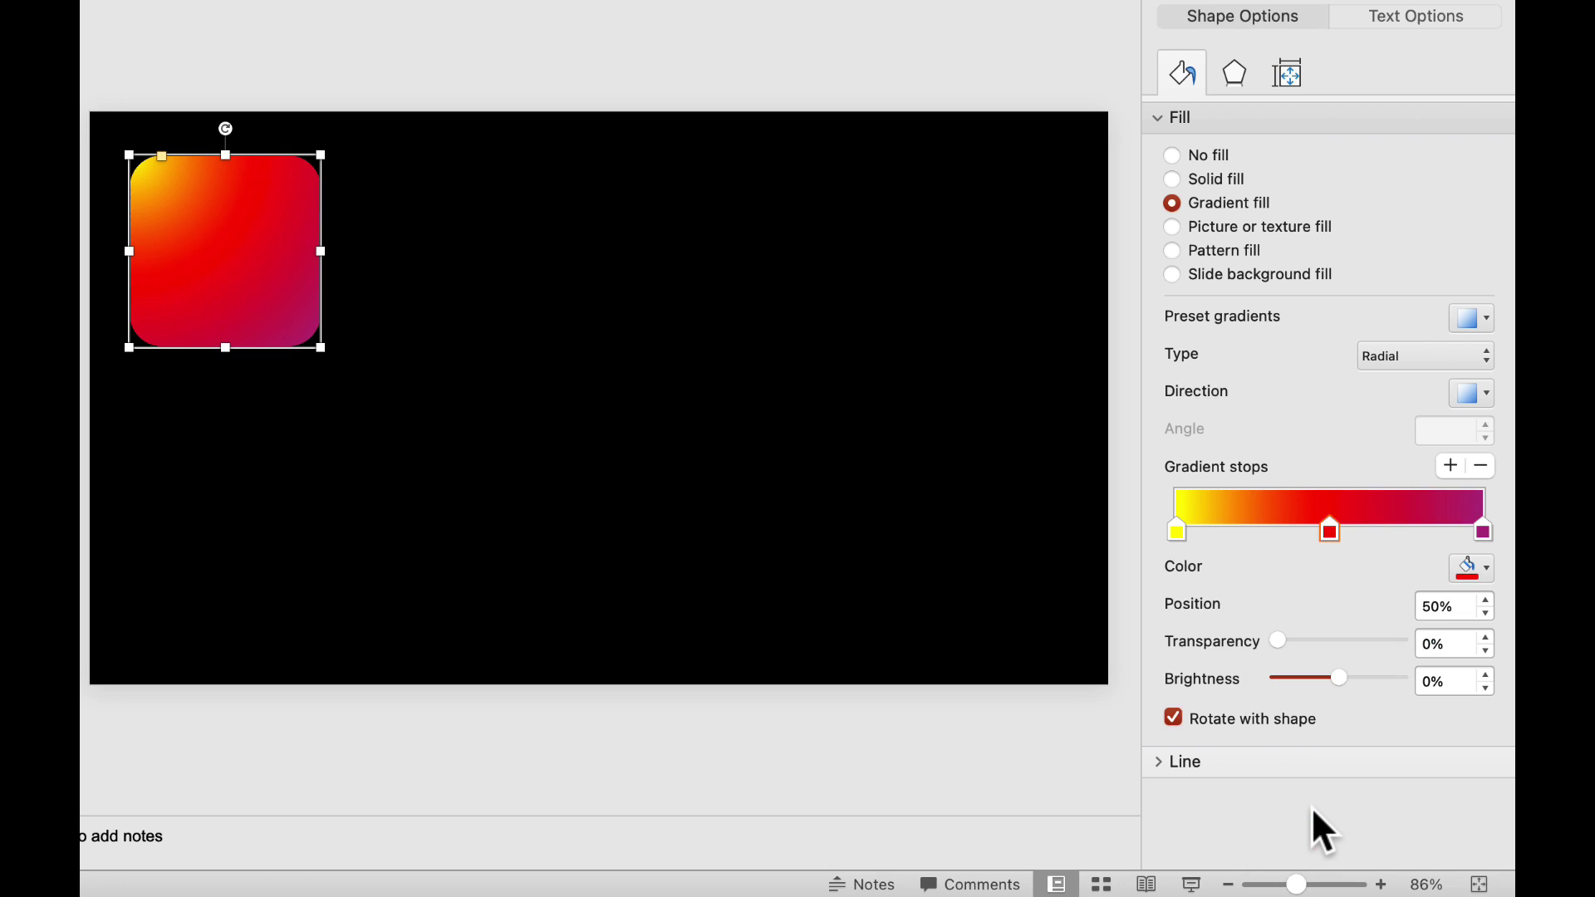
# Set the middle gradient stop of the rounded square, at 50%, to a custom bright magenta from the color wheel
pyautogui.click(1479, 570)
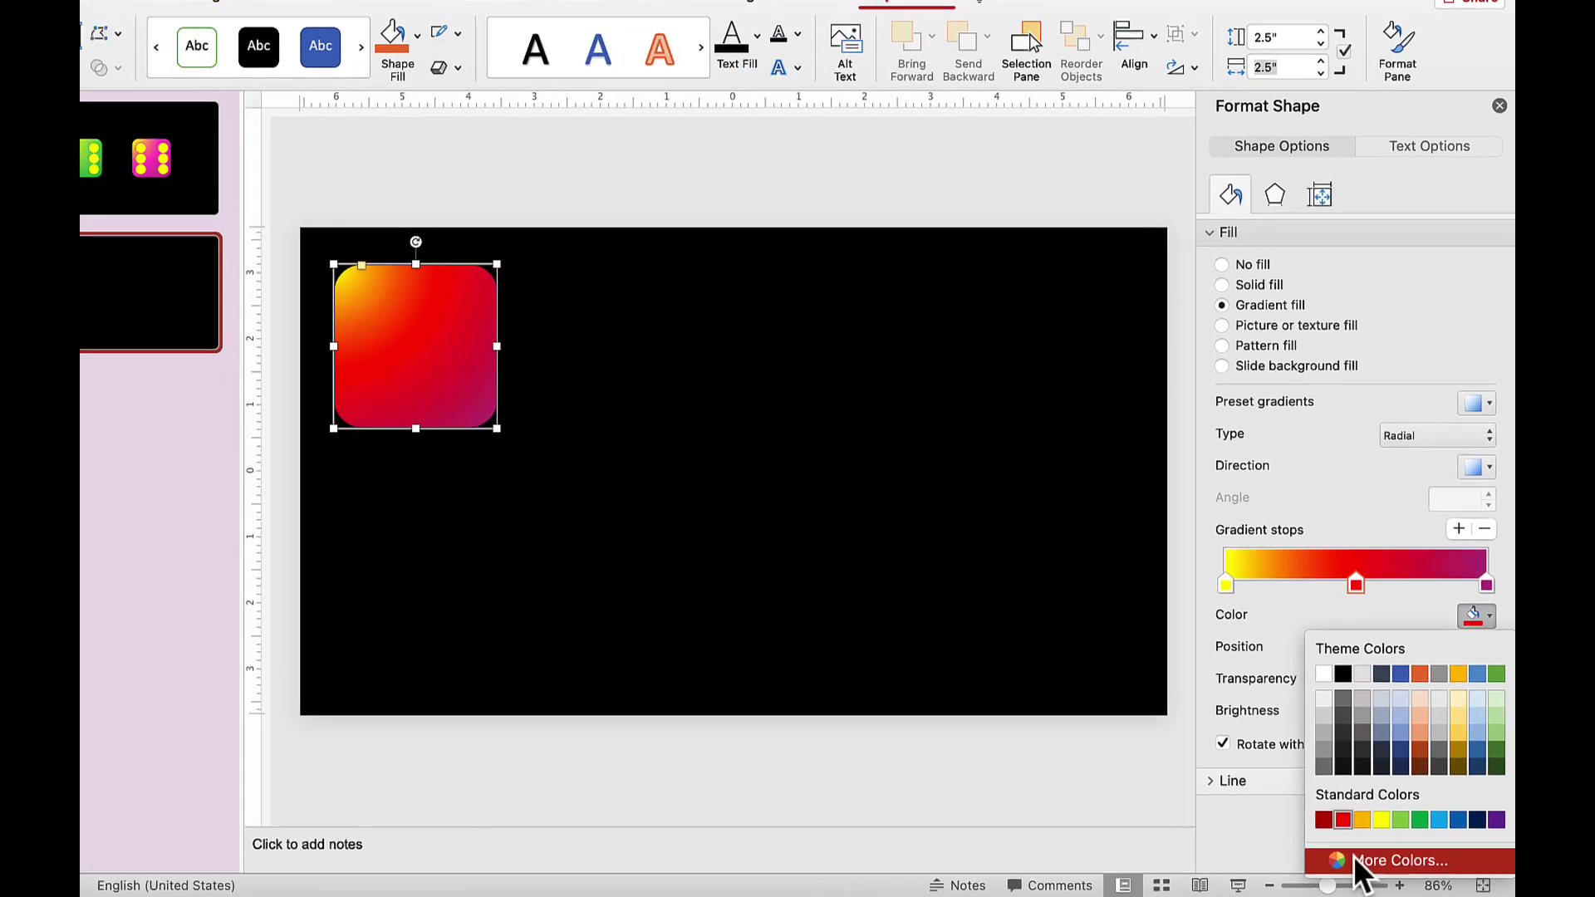
pyautogui.click(1354, 854)
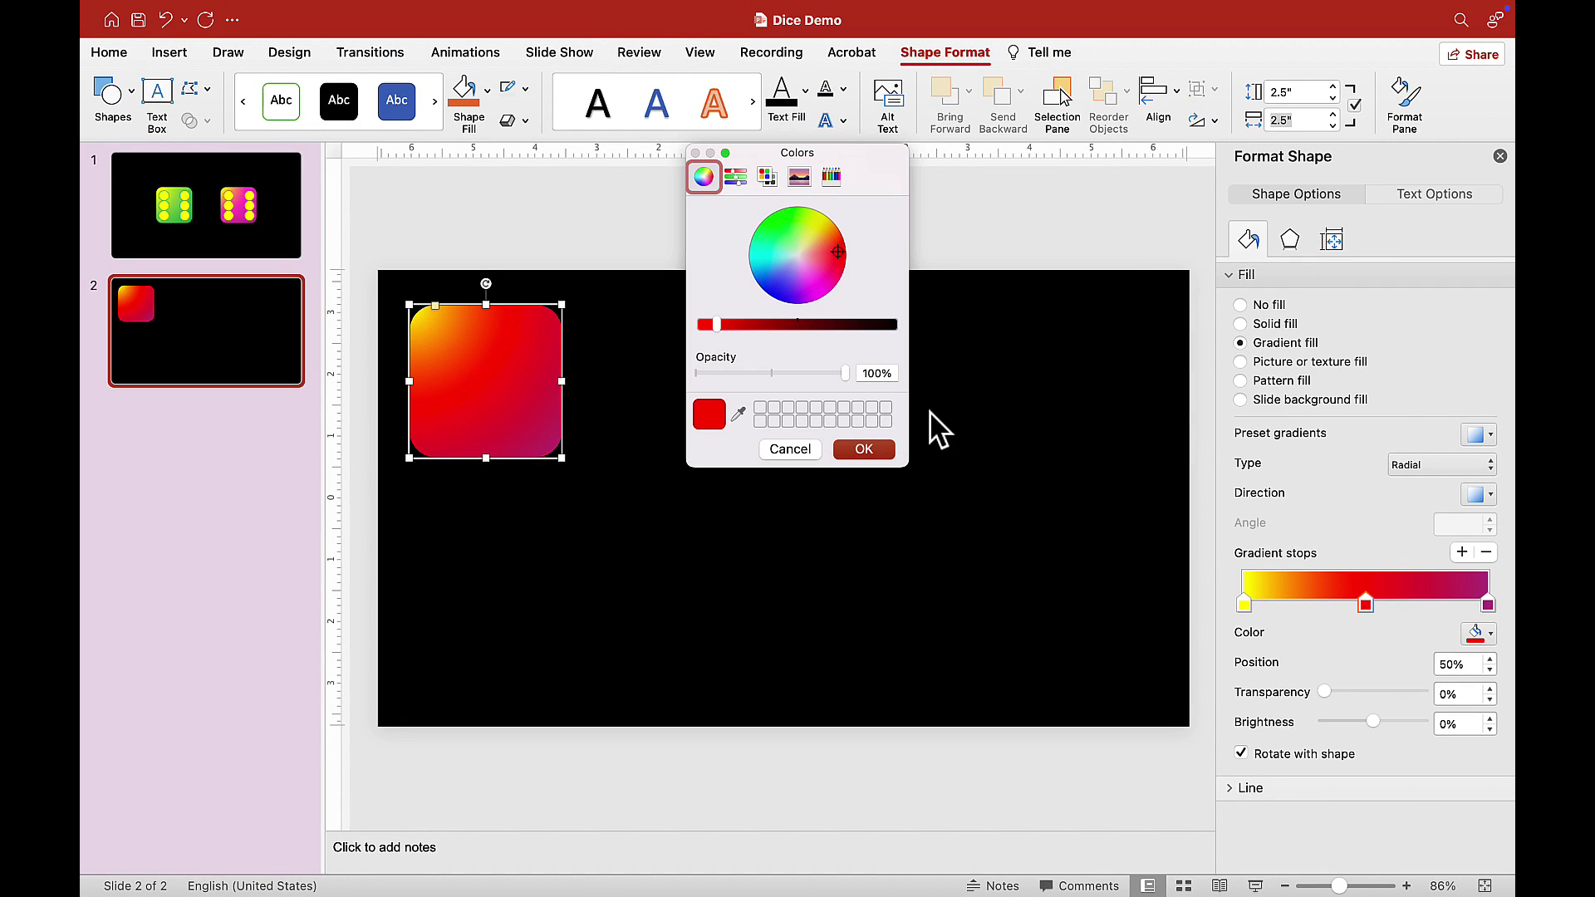
pyautogui.click(814, 278)
pyautogui.click(817, 280)
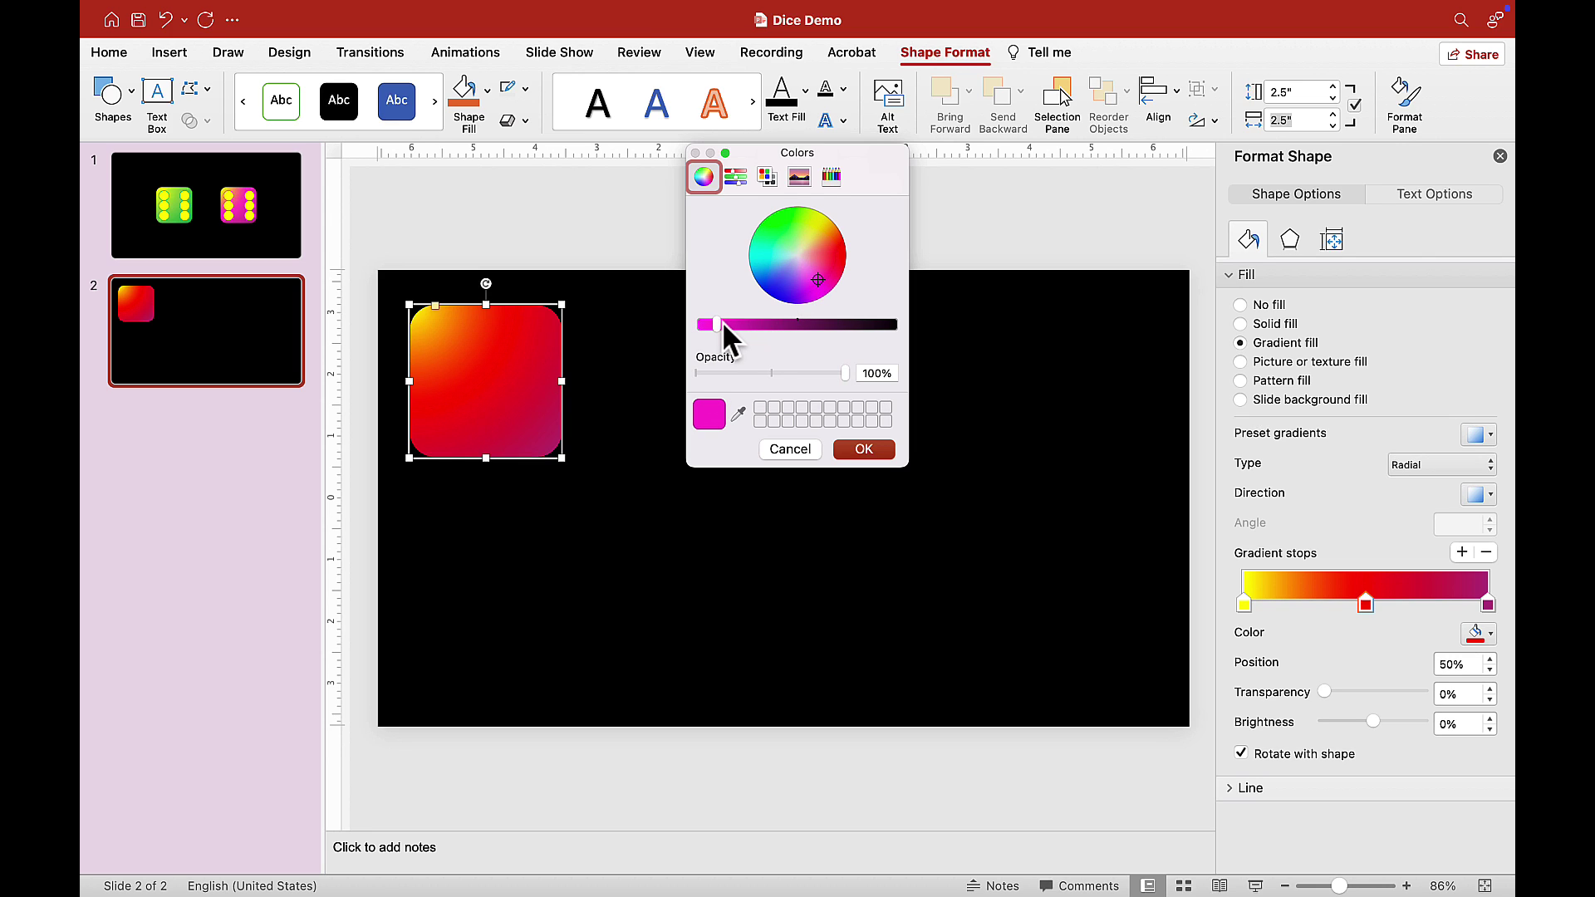
pyautogui.click(813, 278)
pyautogui.click(817, 283)
pyautogui.click(864, 450)
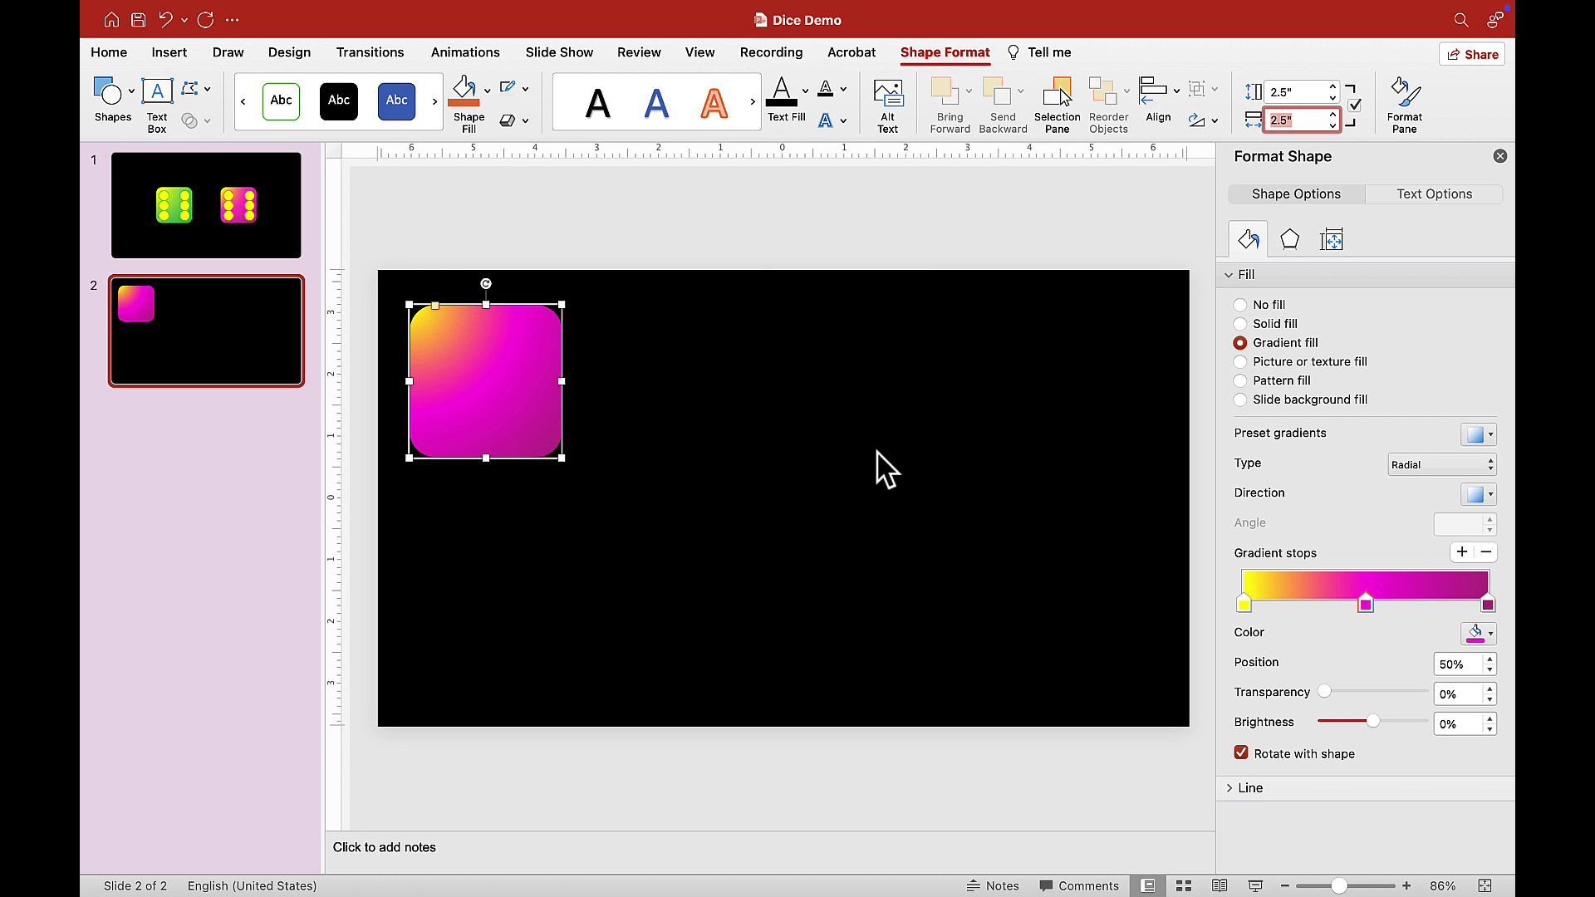
# Set the color of the last gradient stop, at 100%, to standard purple
pyautogui.click(1488, 602)
pyautogui.click(1486, 633)
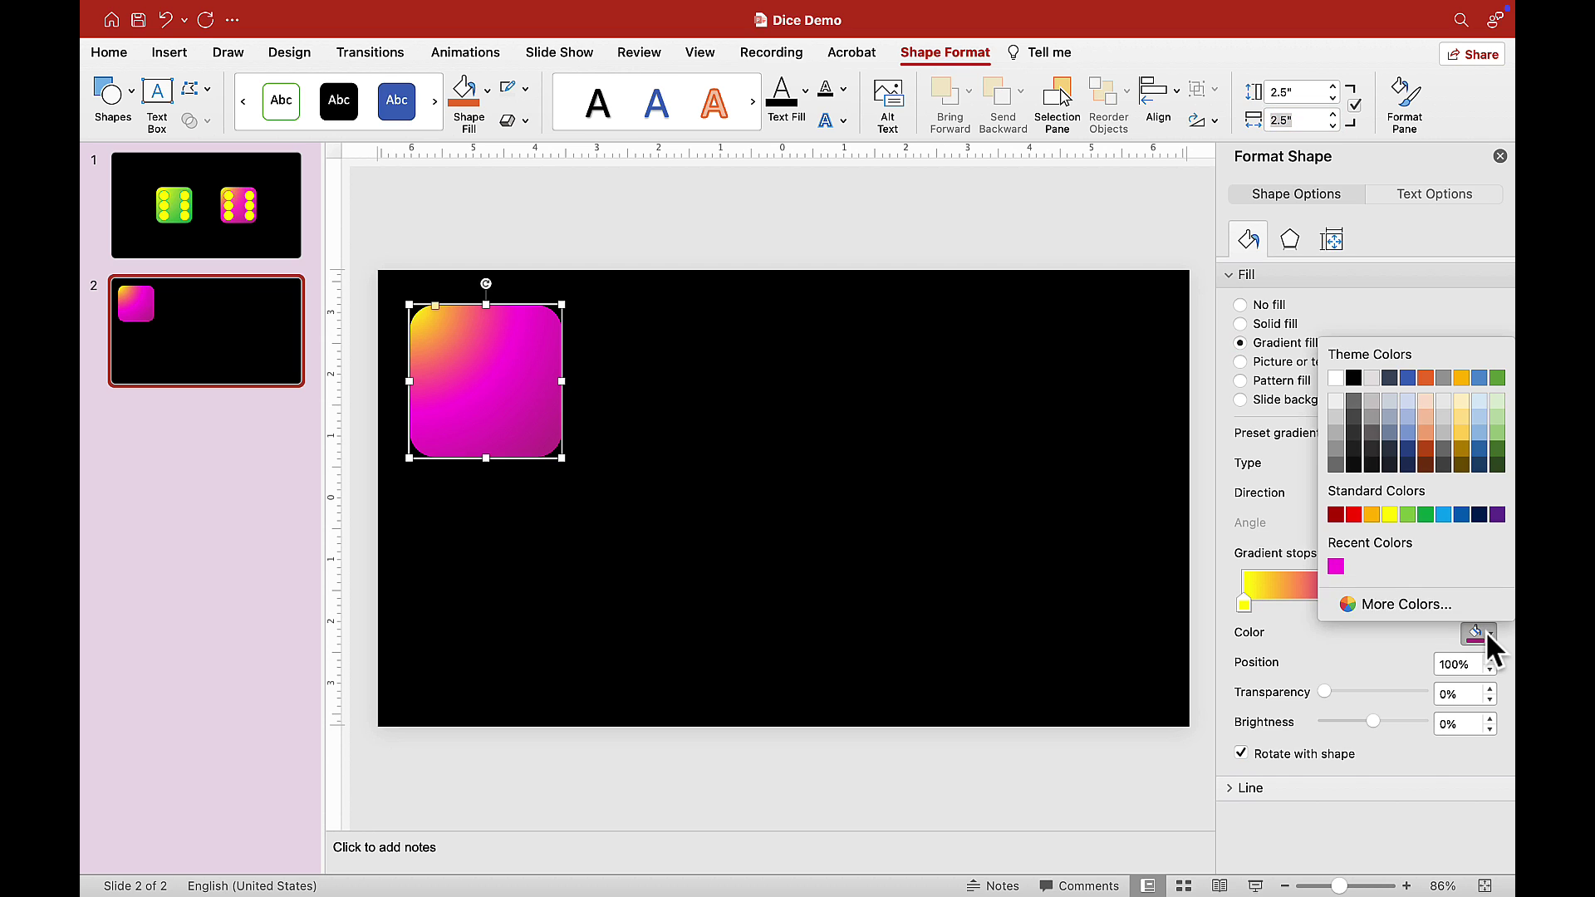
pyautogui.click(1494, 520)
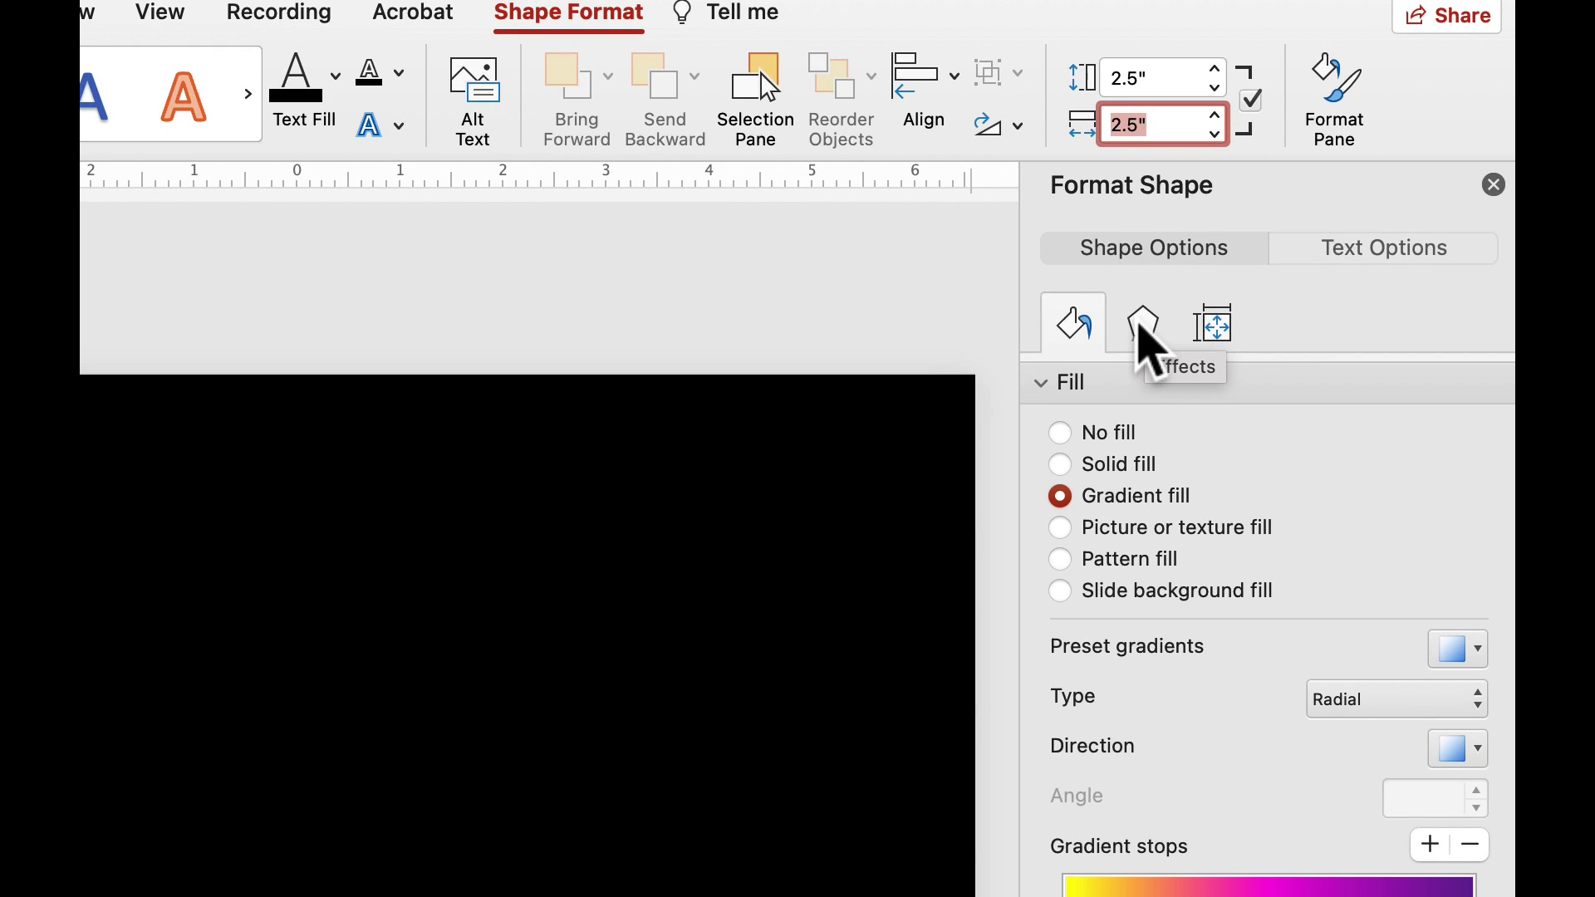
# Give the rounded square the first top bevel preset, with a width of 24 pt and a height of 14 pt
pyautogui.click(1145, 328)
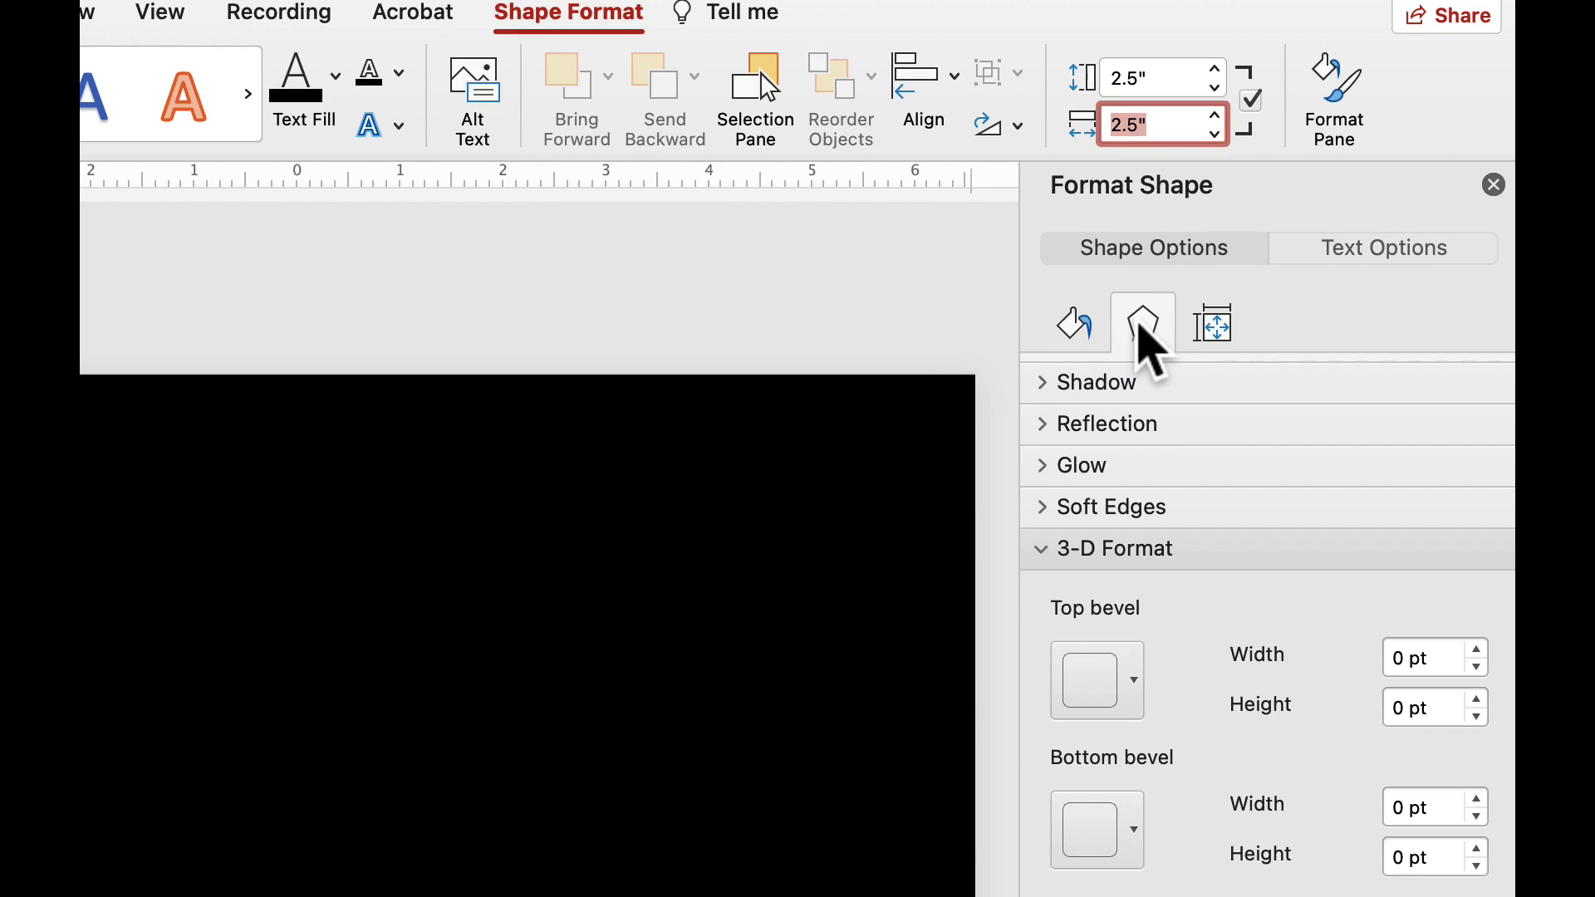
pyautogui.click(1048, 549)
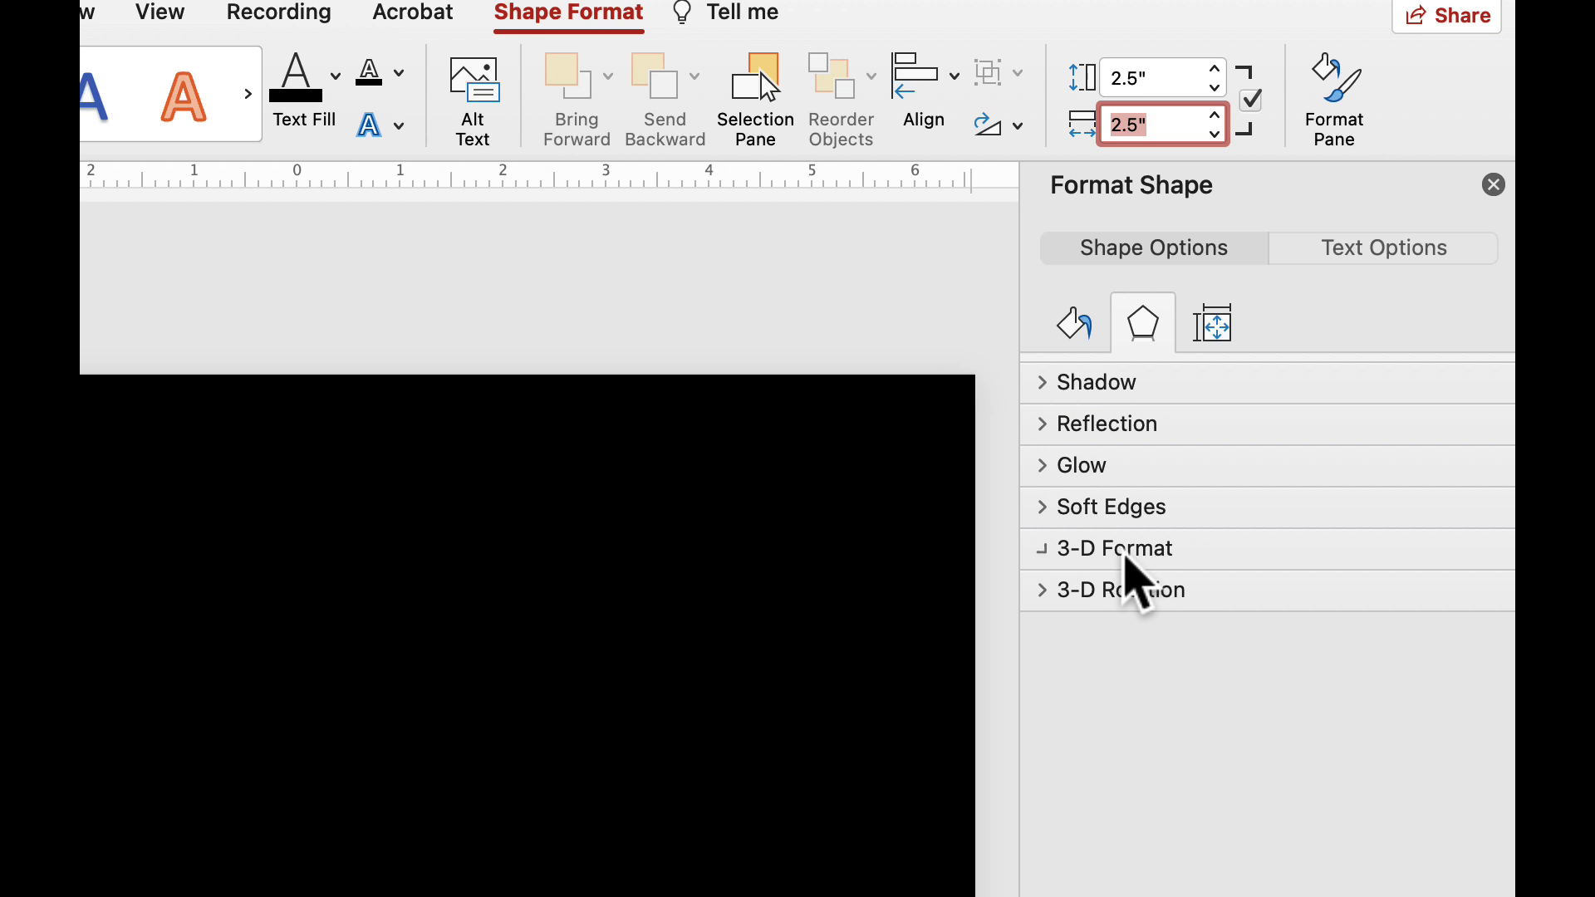
pyautogui.click(1127, 550)
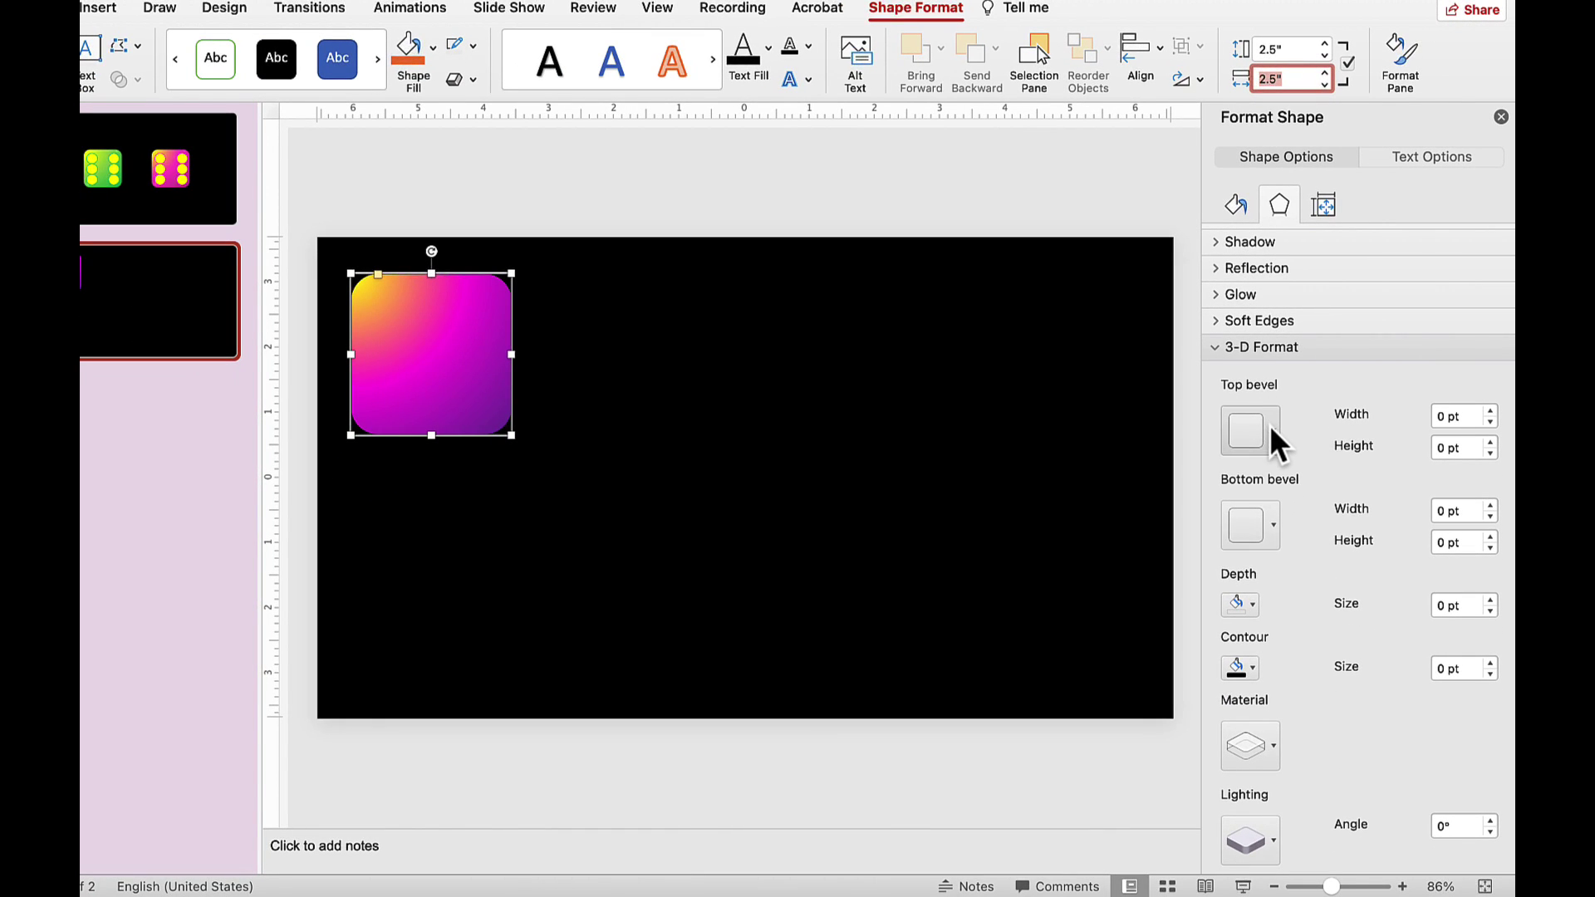
pyautogui.click(1255, 430)
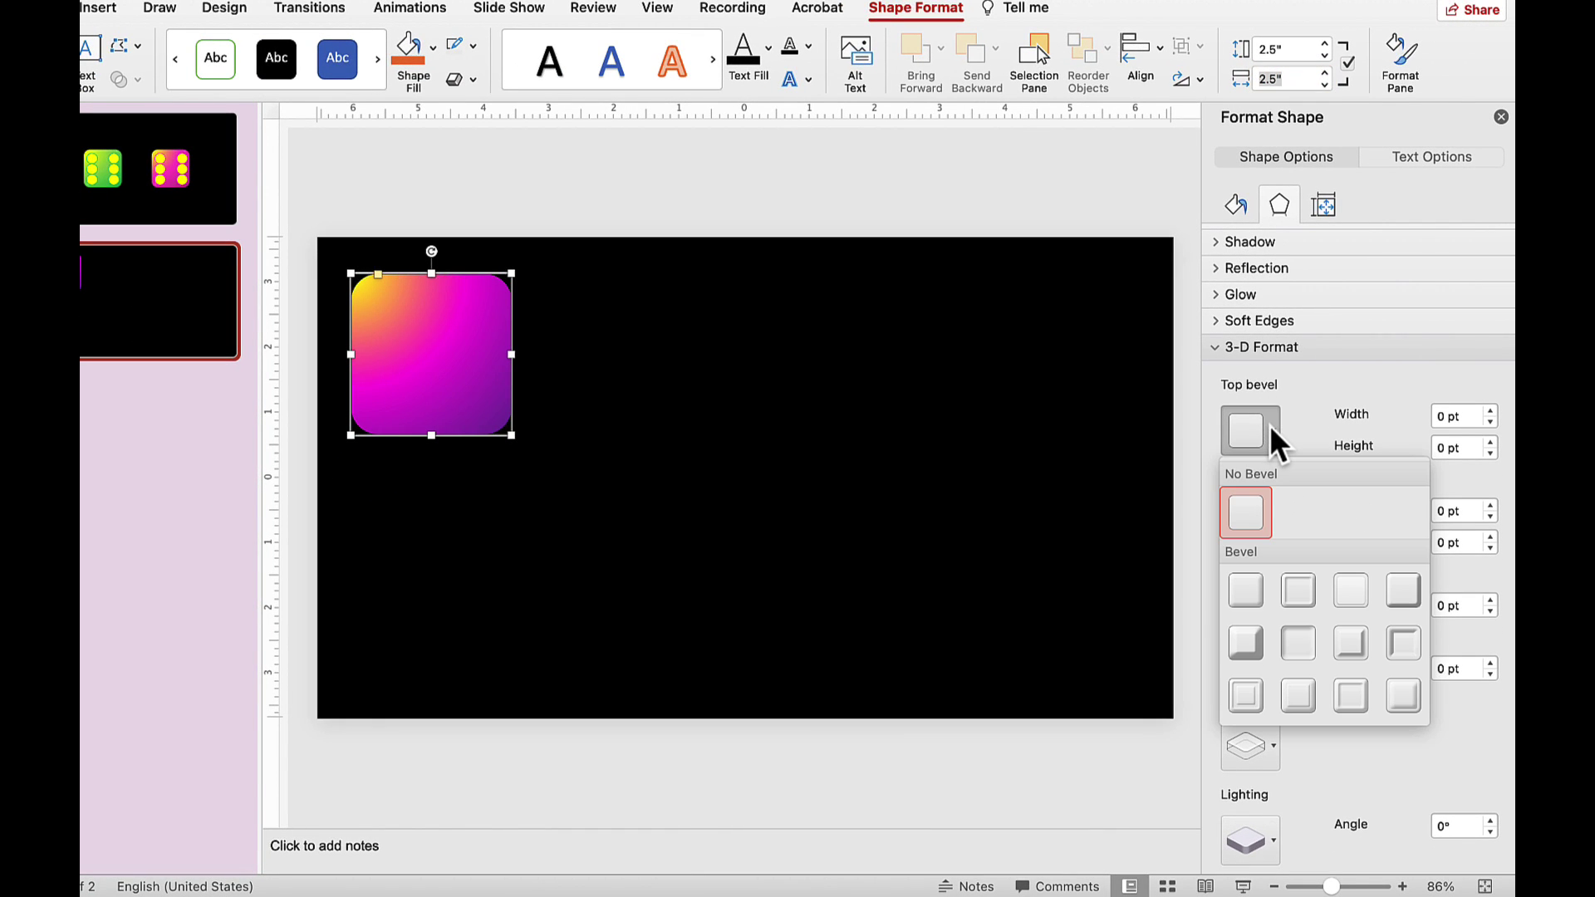
pyautogui.click(1243, 588)
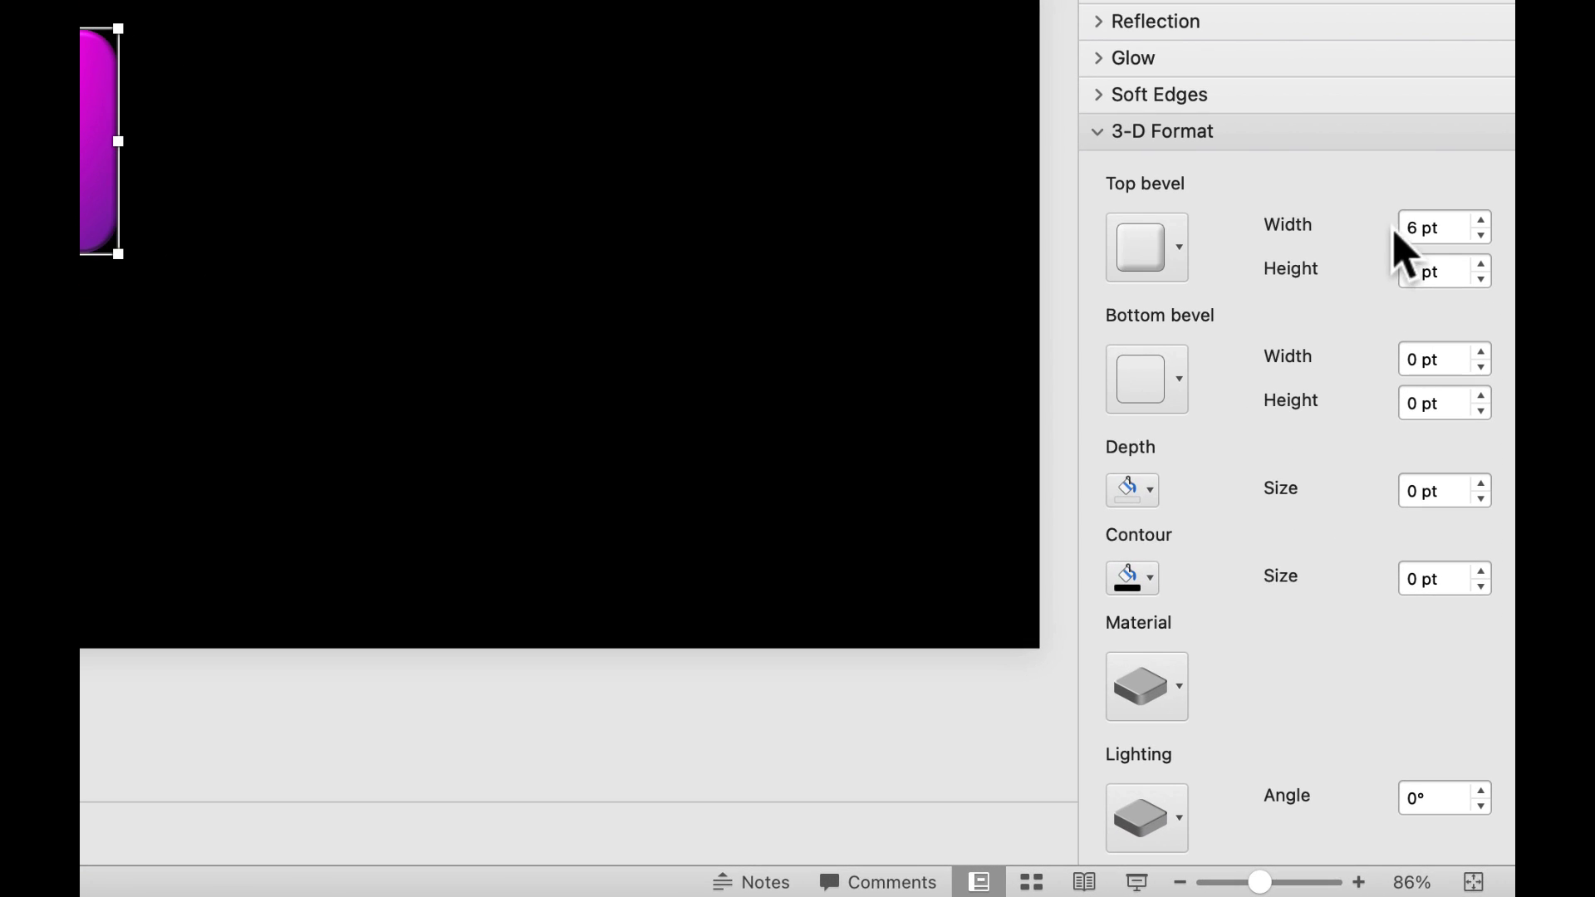
pyautogui.click(1404, 227)
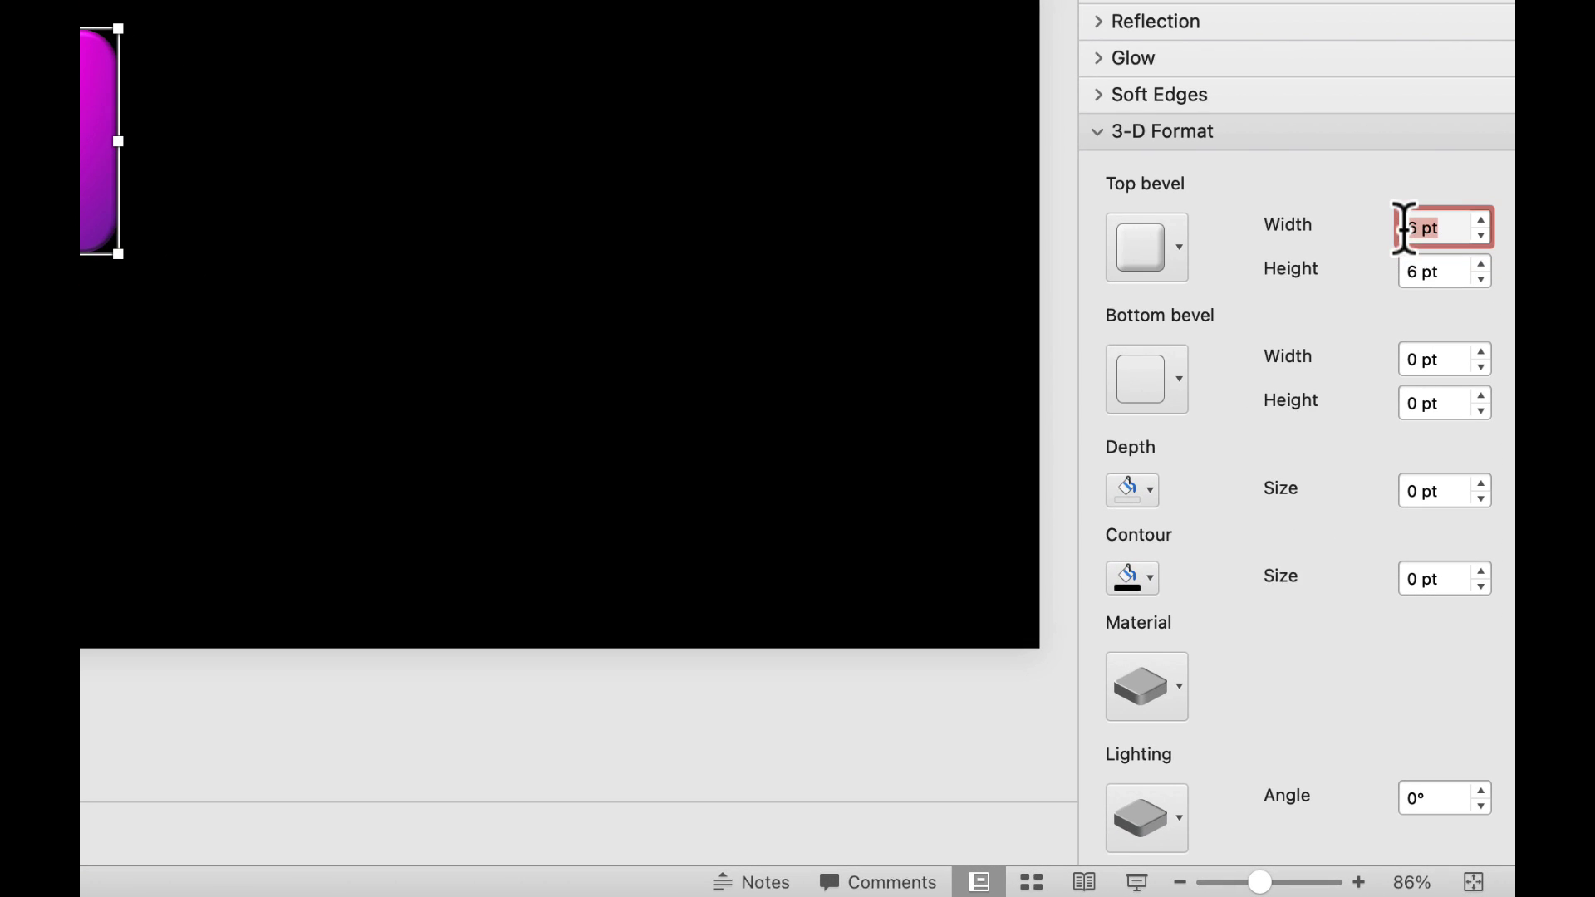
pyautogui.click(1413, 274)
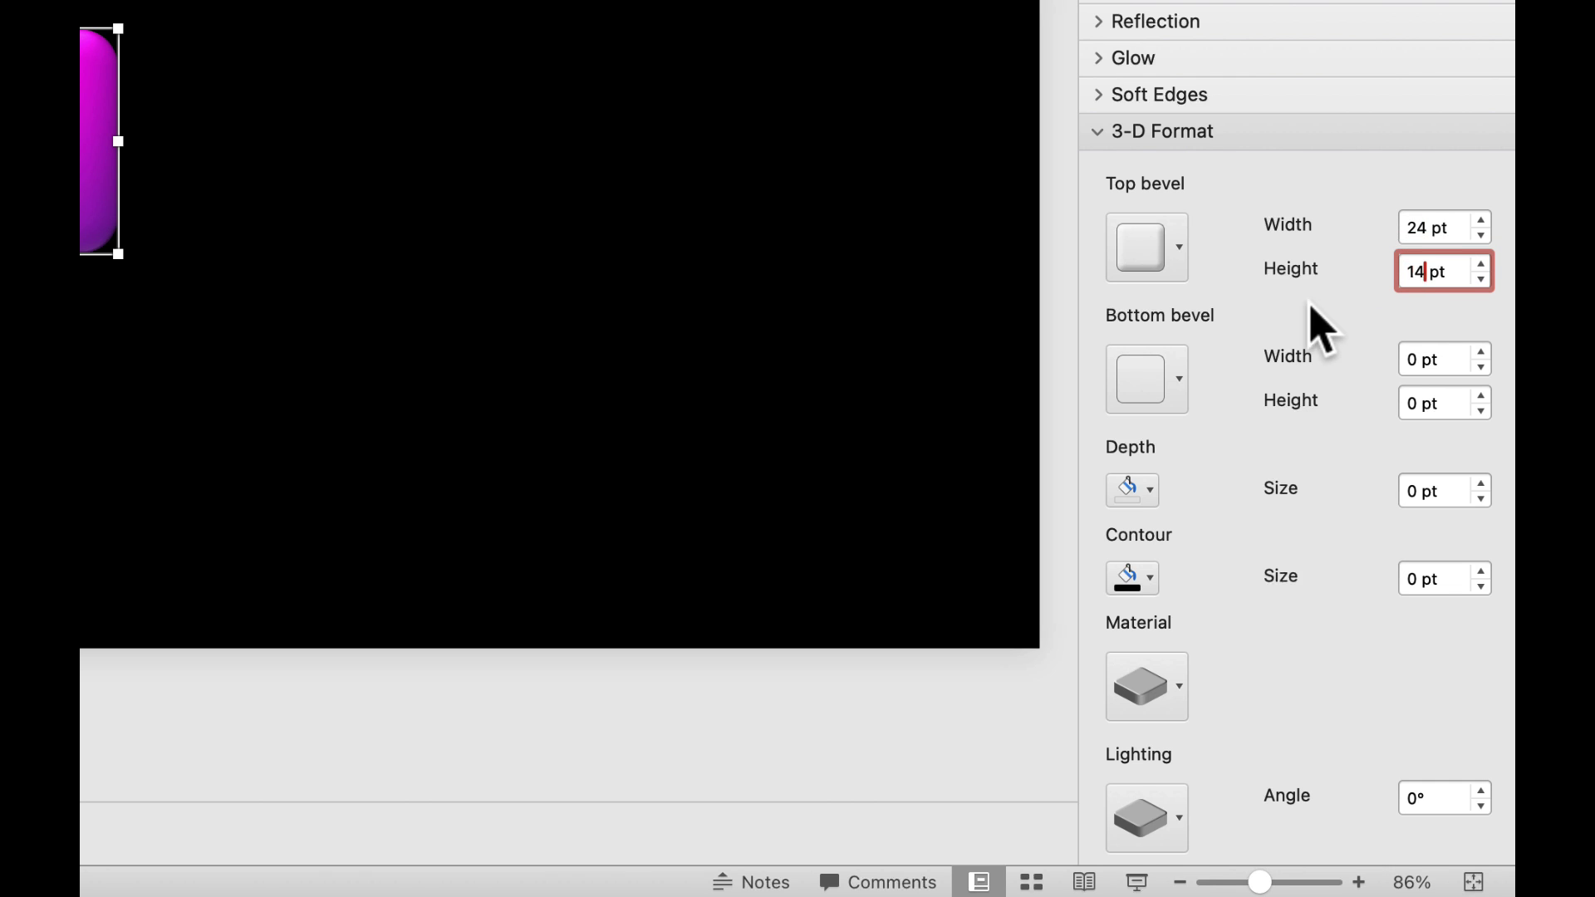
# Apply the third Special Effect material and the second Special lighting preset to the beveled square, then deselect it
pyautogui.scroll(-2, 1232, 395)
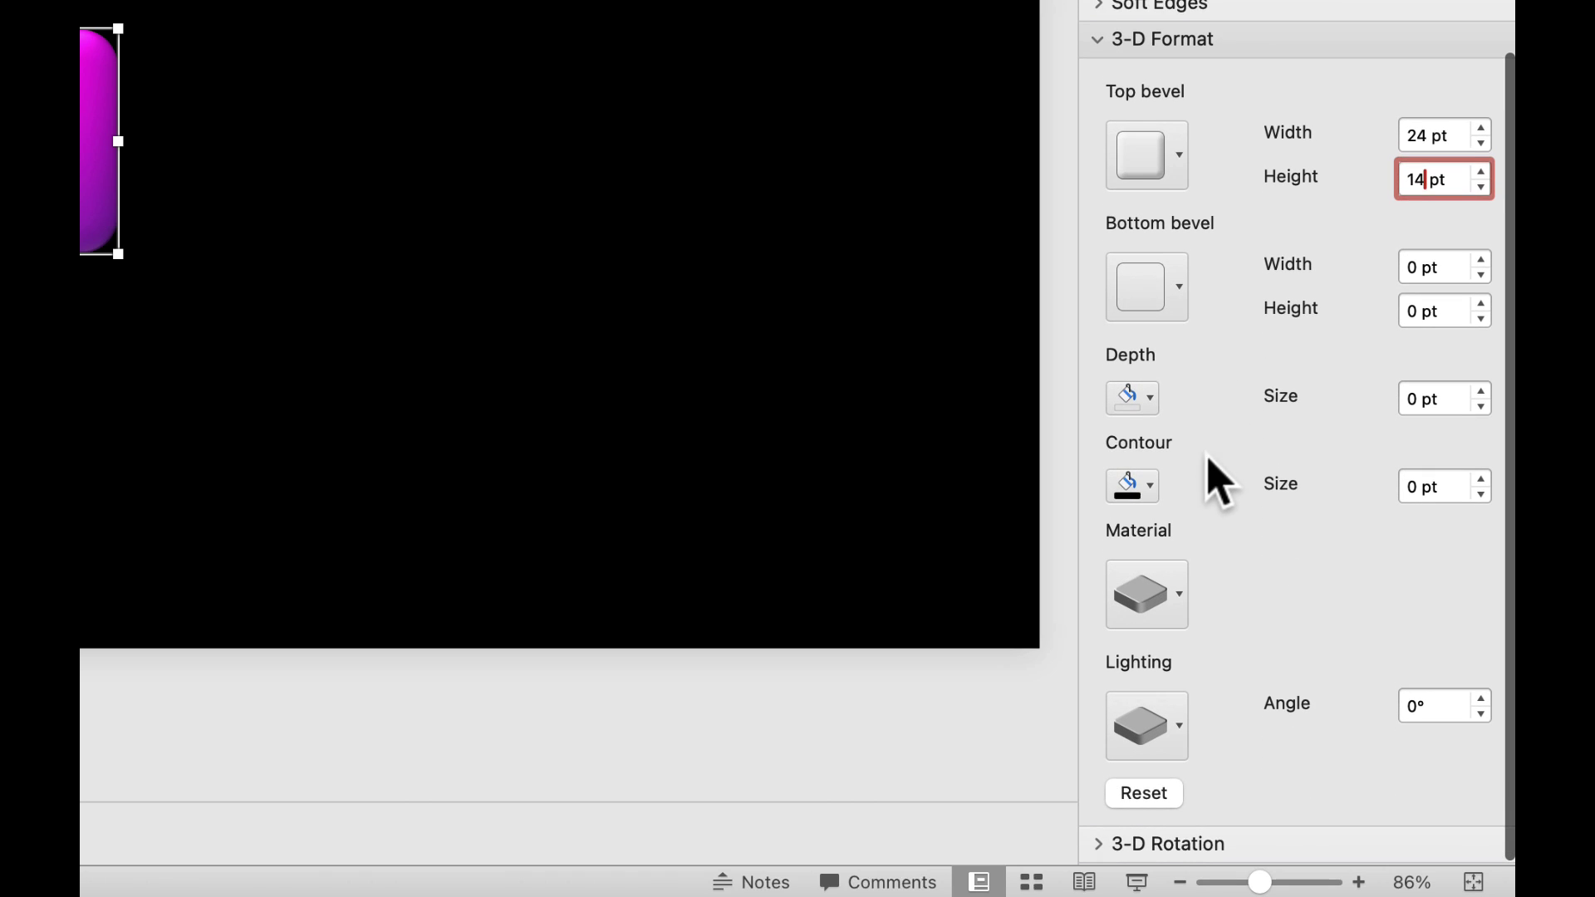
pyautogui.click(1180, 594)
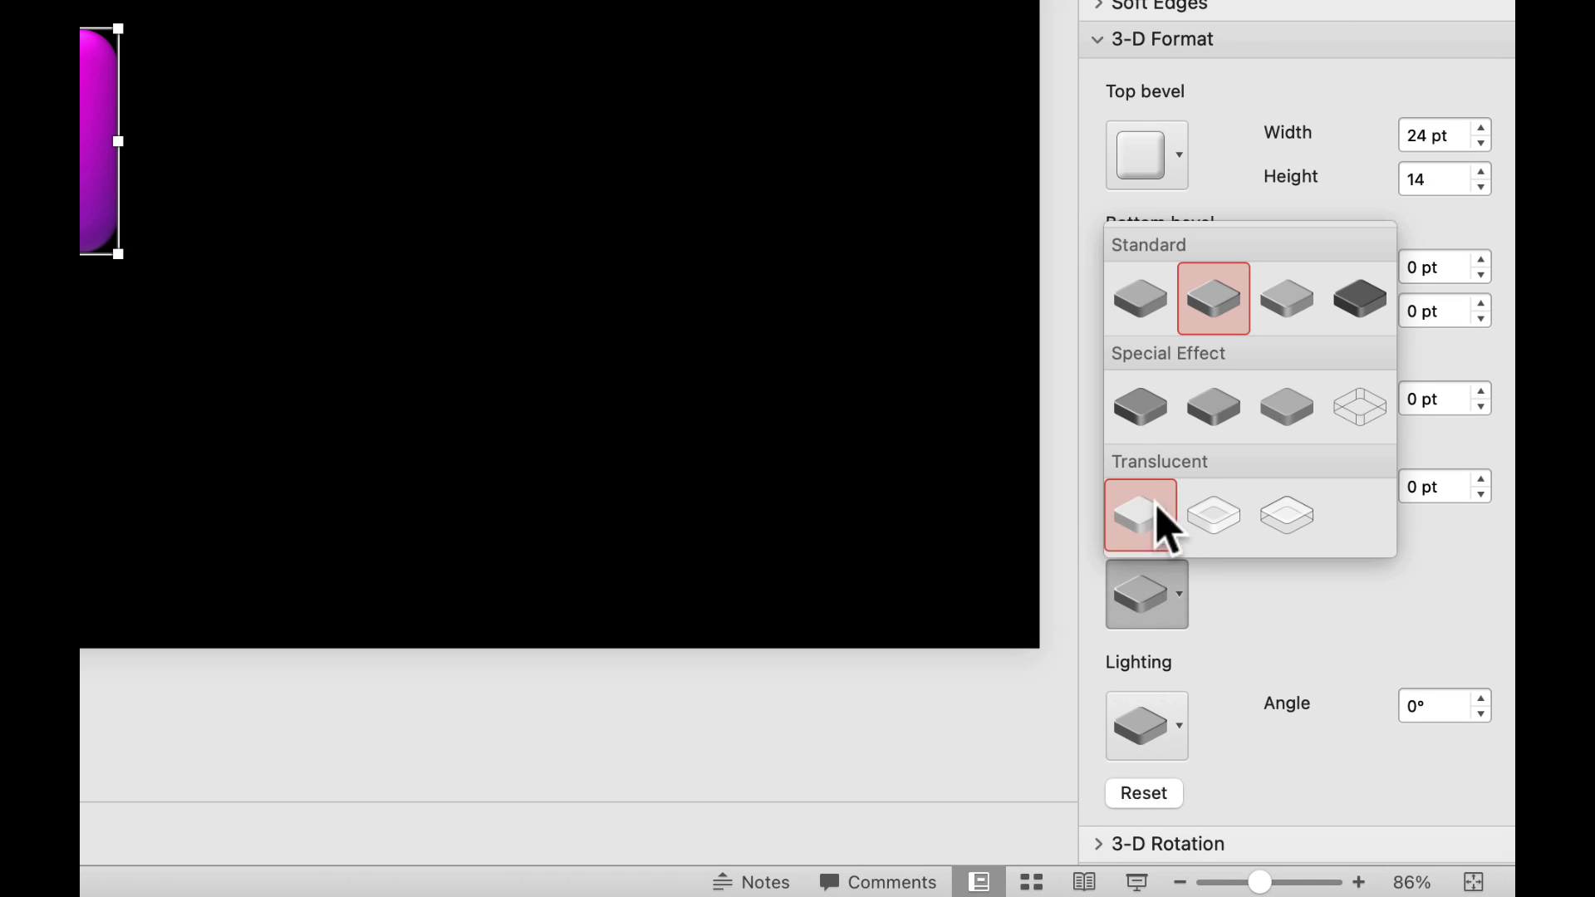
pyautogui.click(1286, 412)
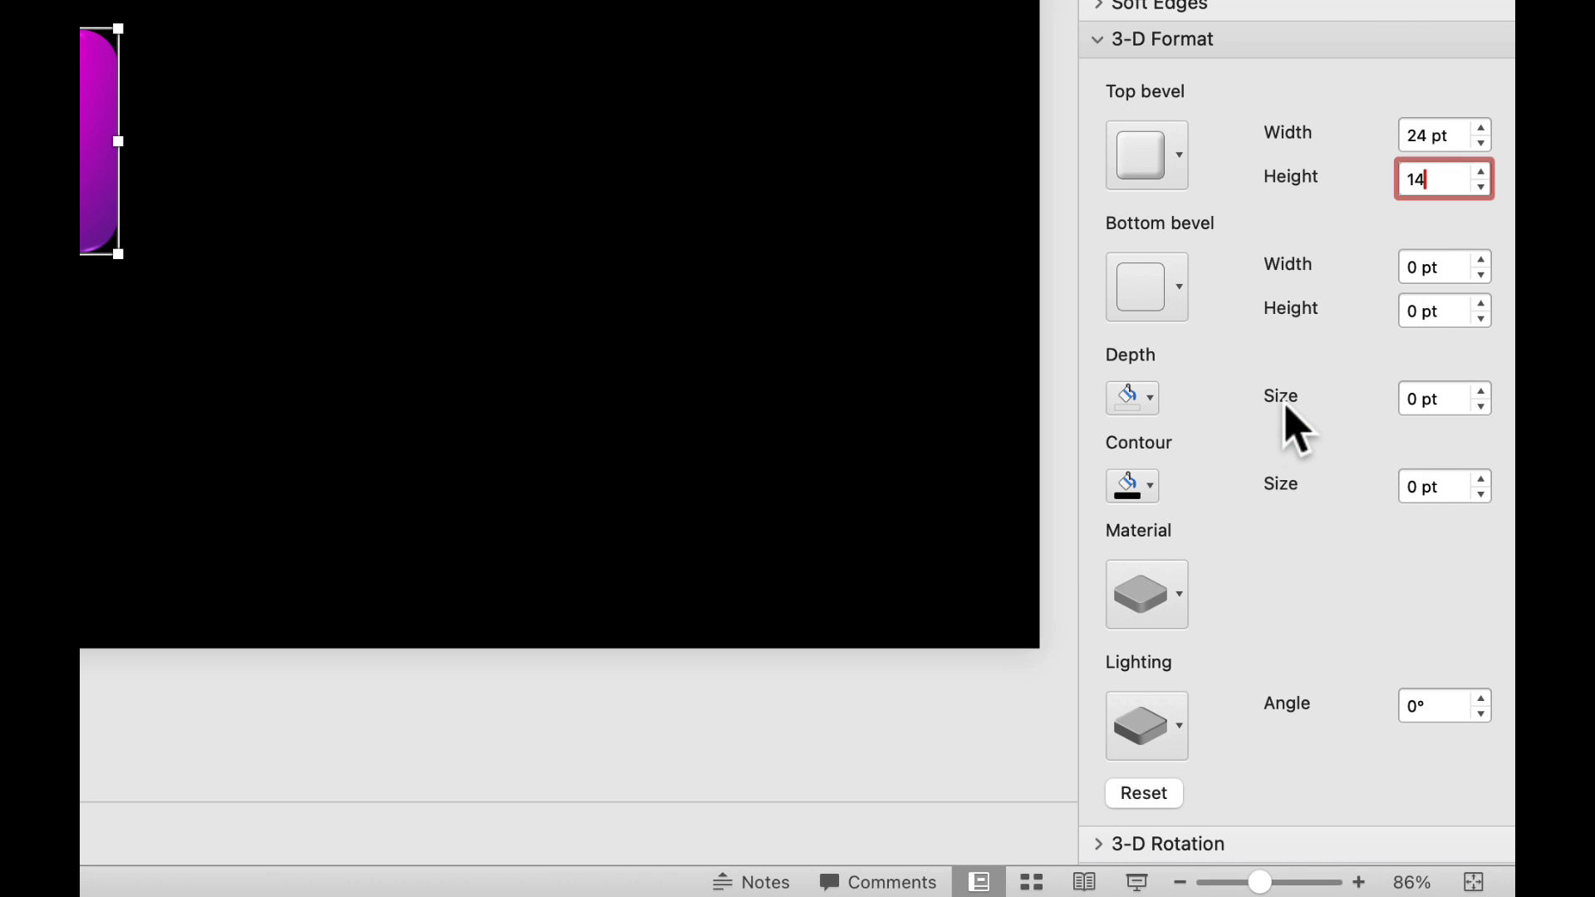
pyautogui.click(1174, 725)
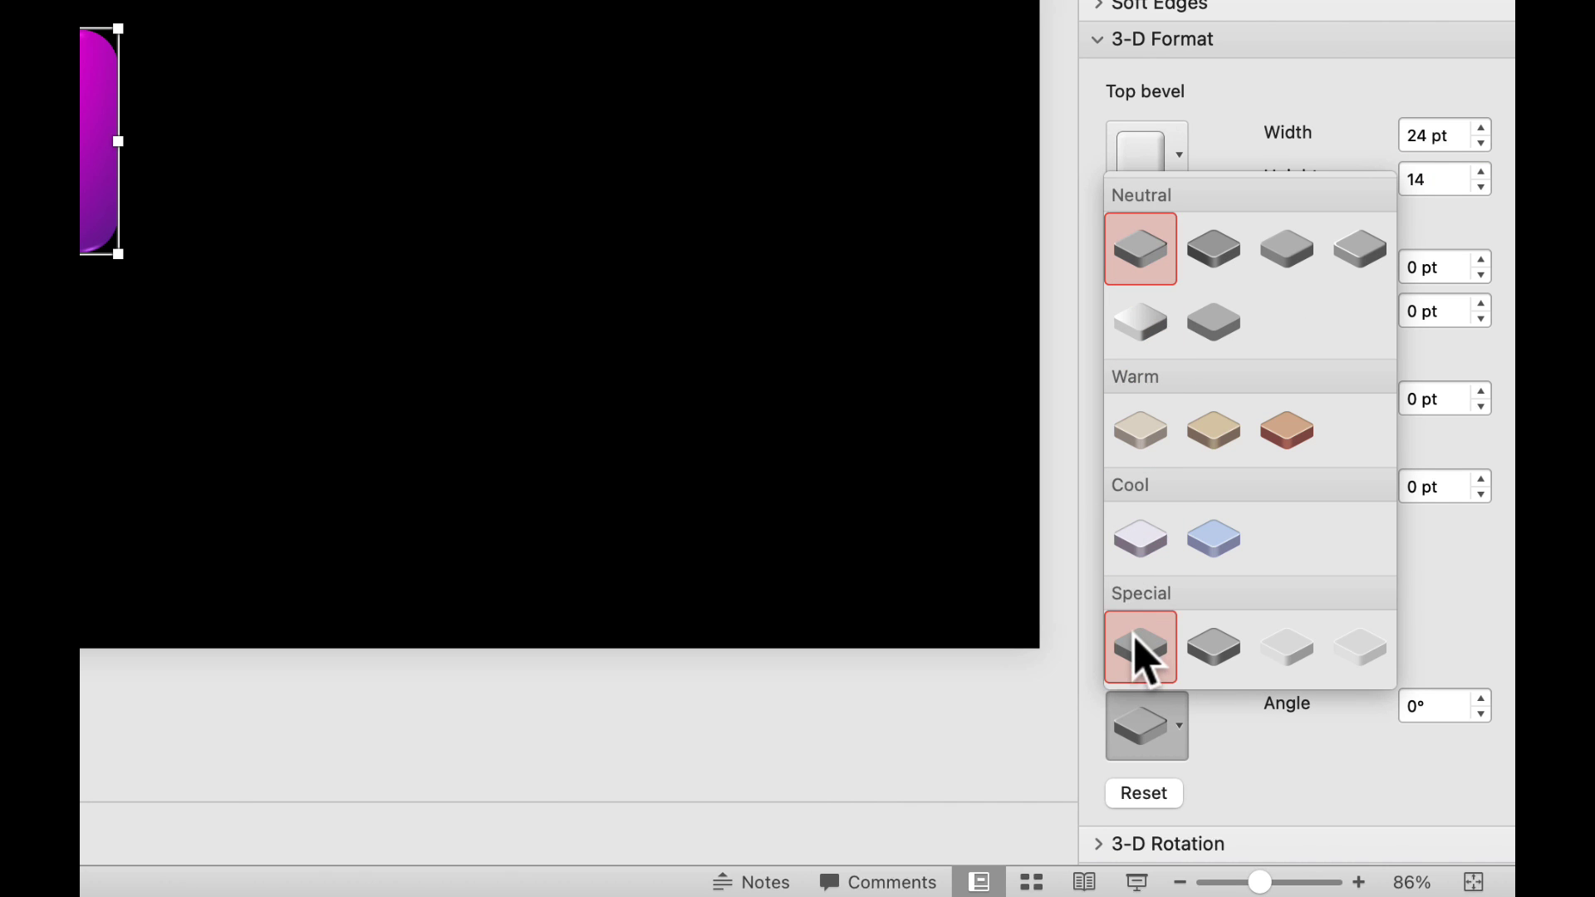
pyautogui.click(1215, 649)
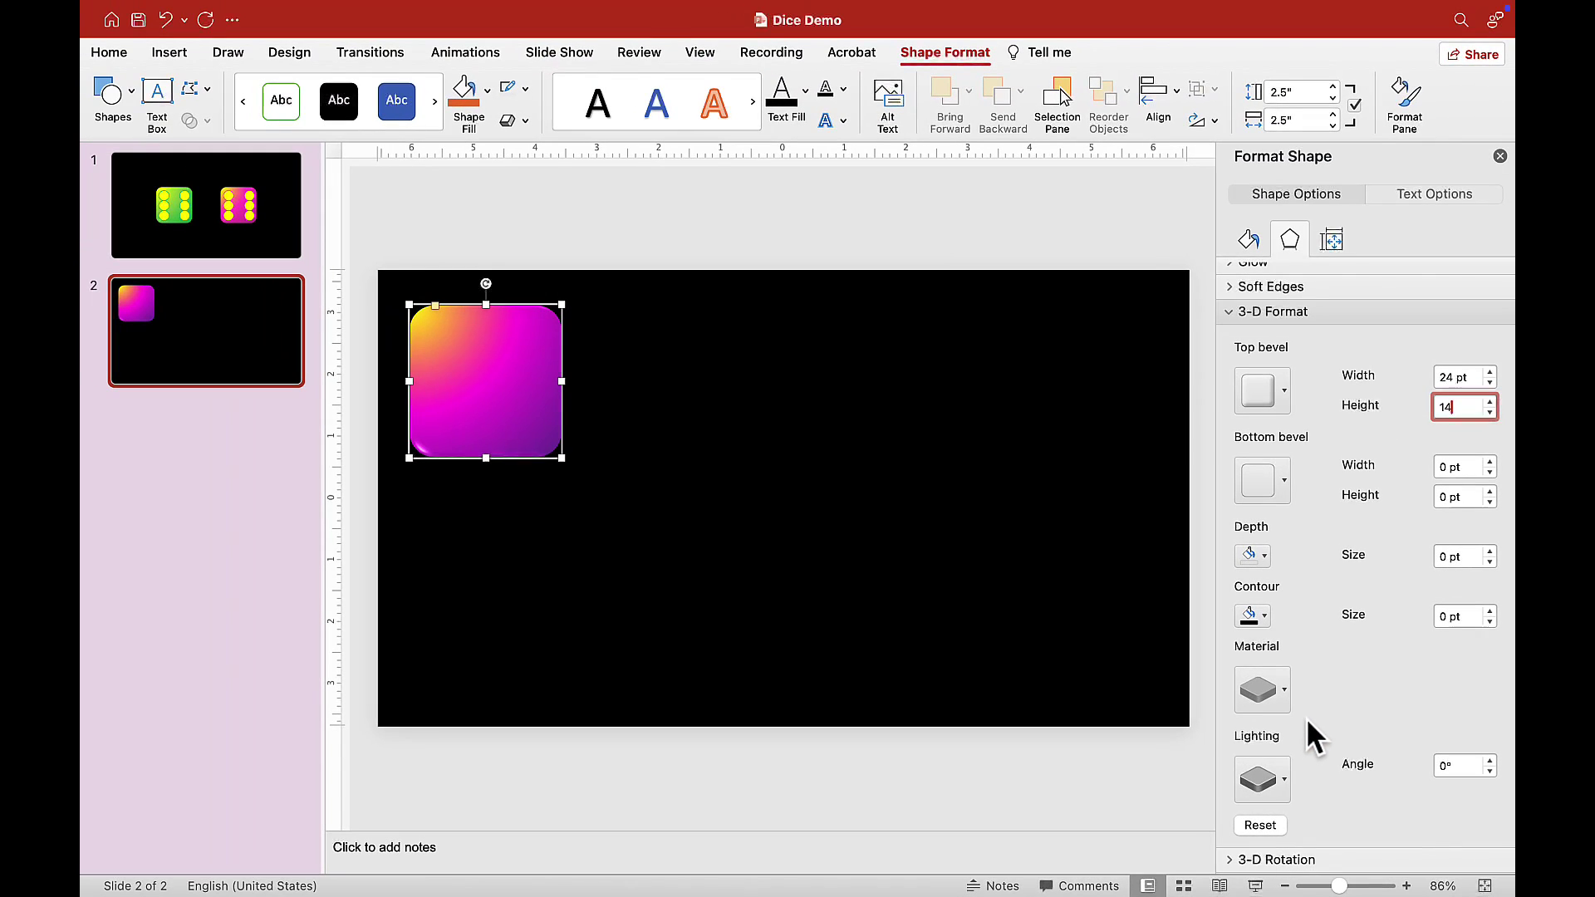
pyautogui.click(762, 212)
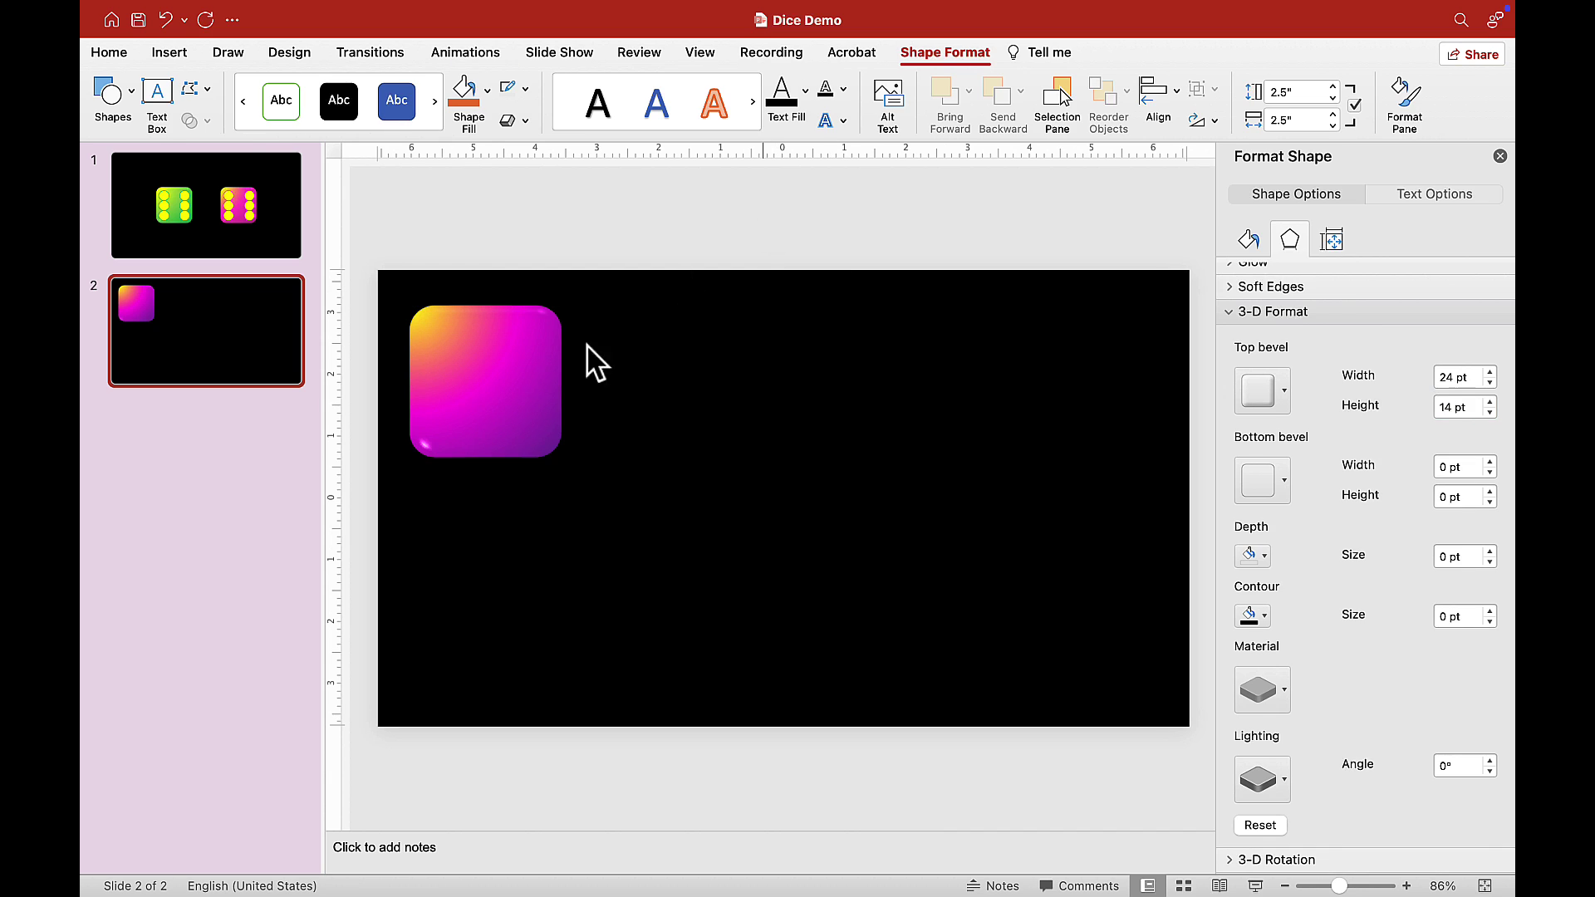
# Move the rounded square slightly closer to the slide's top-left corner and deselect it
pyautogui.click(488, 379)
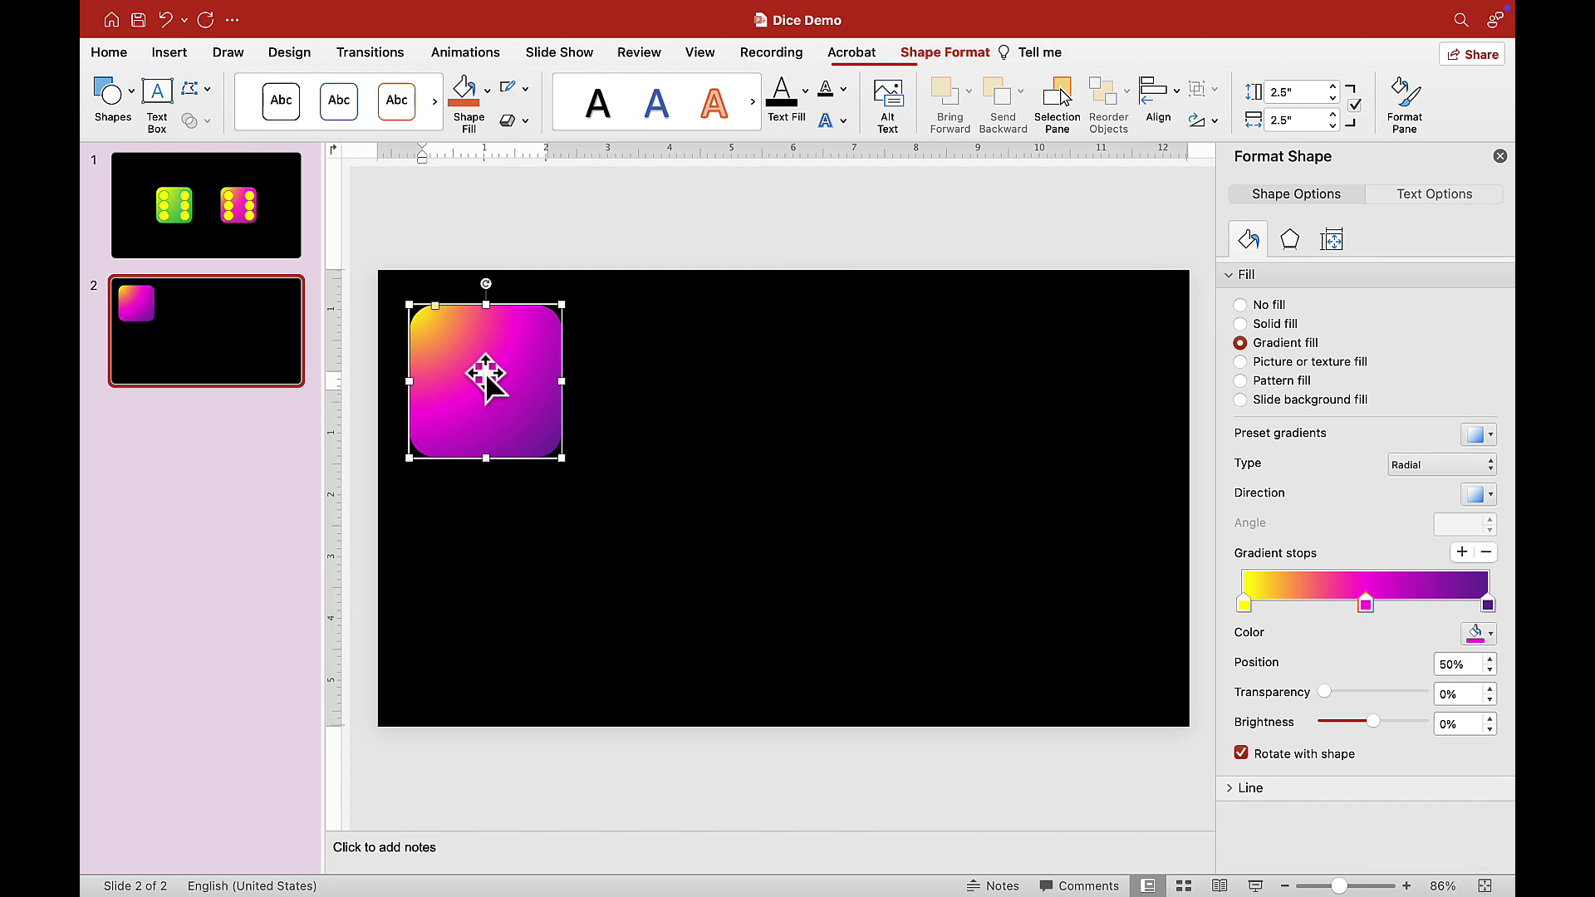
pyautogui.moveTo(477, 356); pyautogui.dragTo(456, 331)
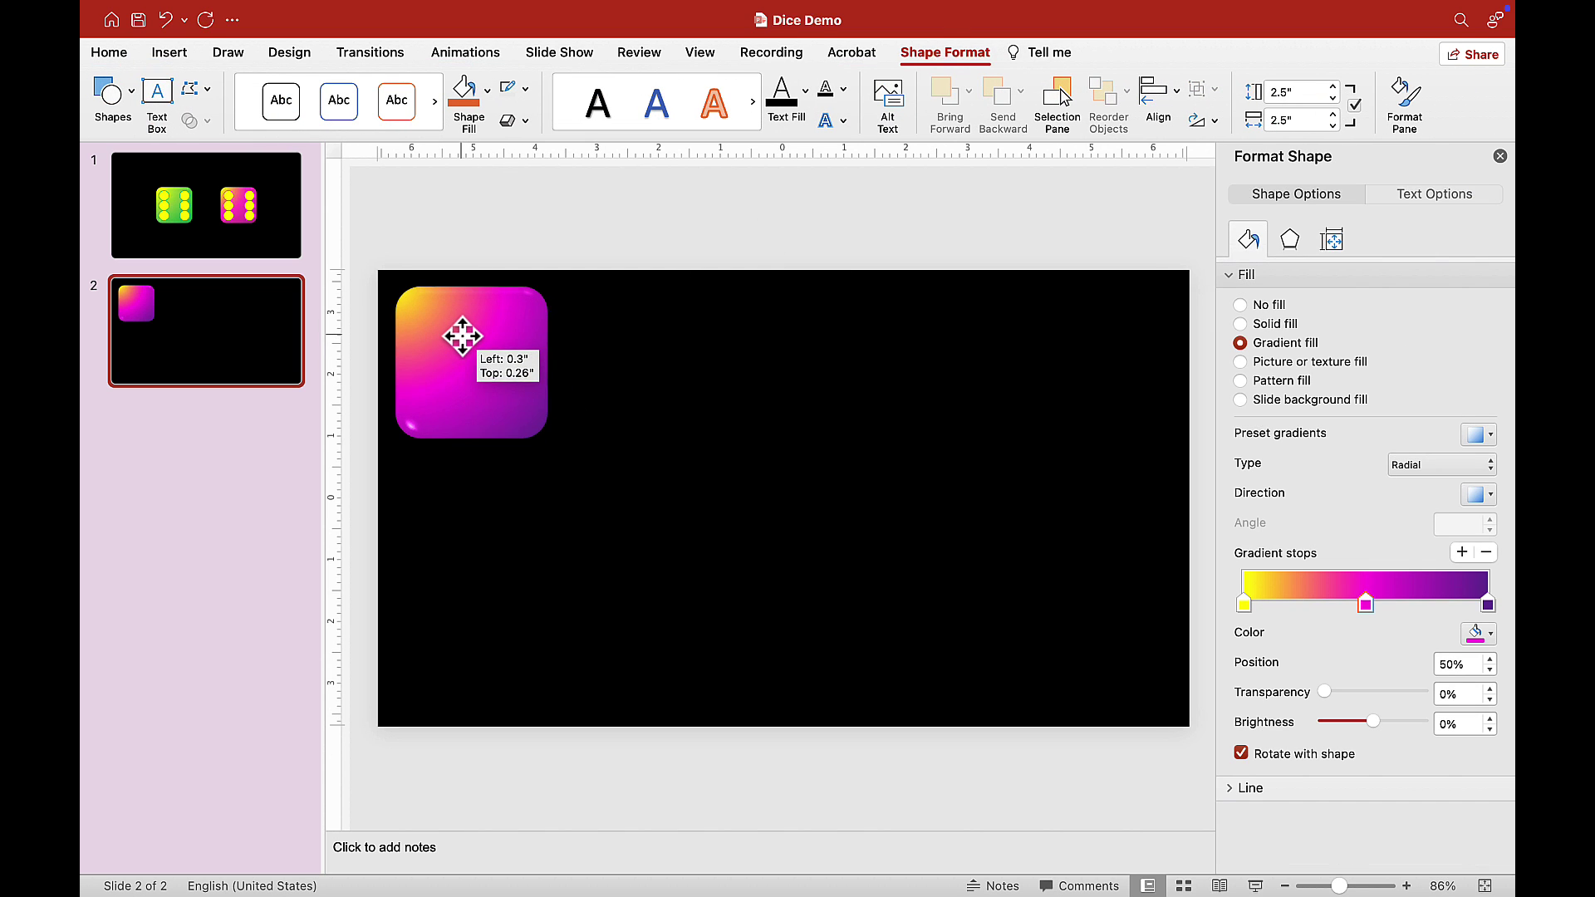
pyautogui.click(558, 250)
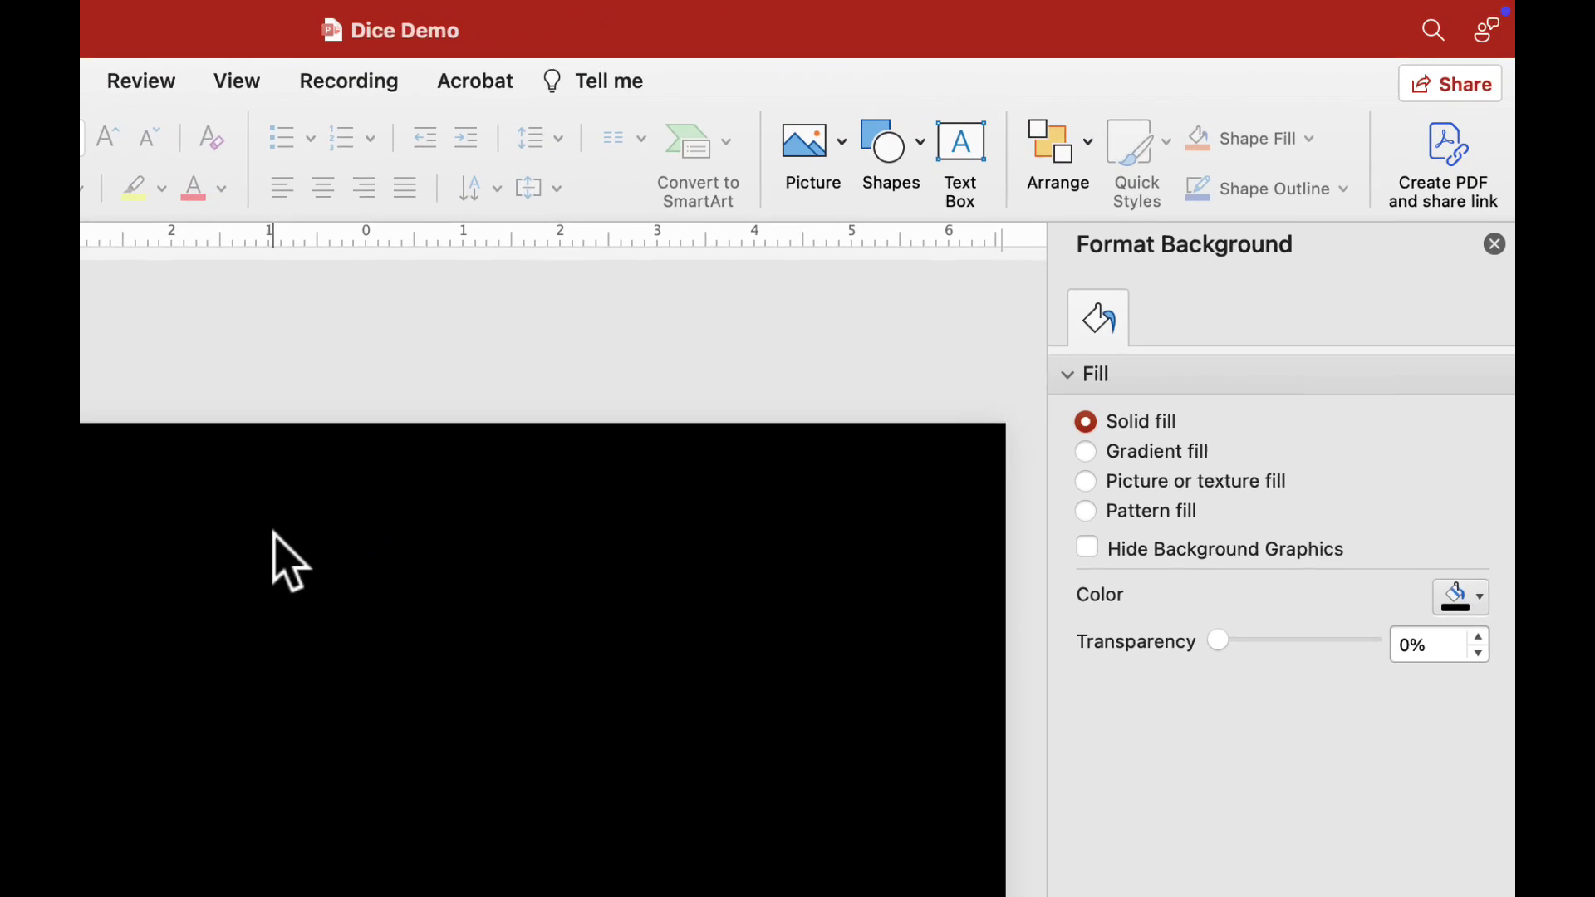
# Draw a circle about 0.54 inches high and 0.56 inches wide in the middle of the rounded square
pyautogui.click(893, 148)
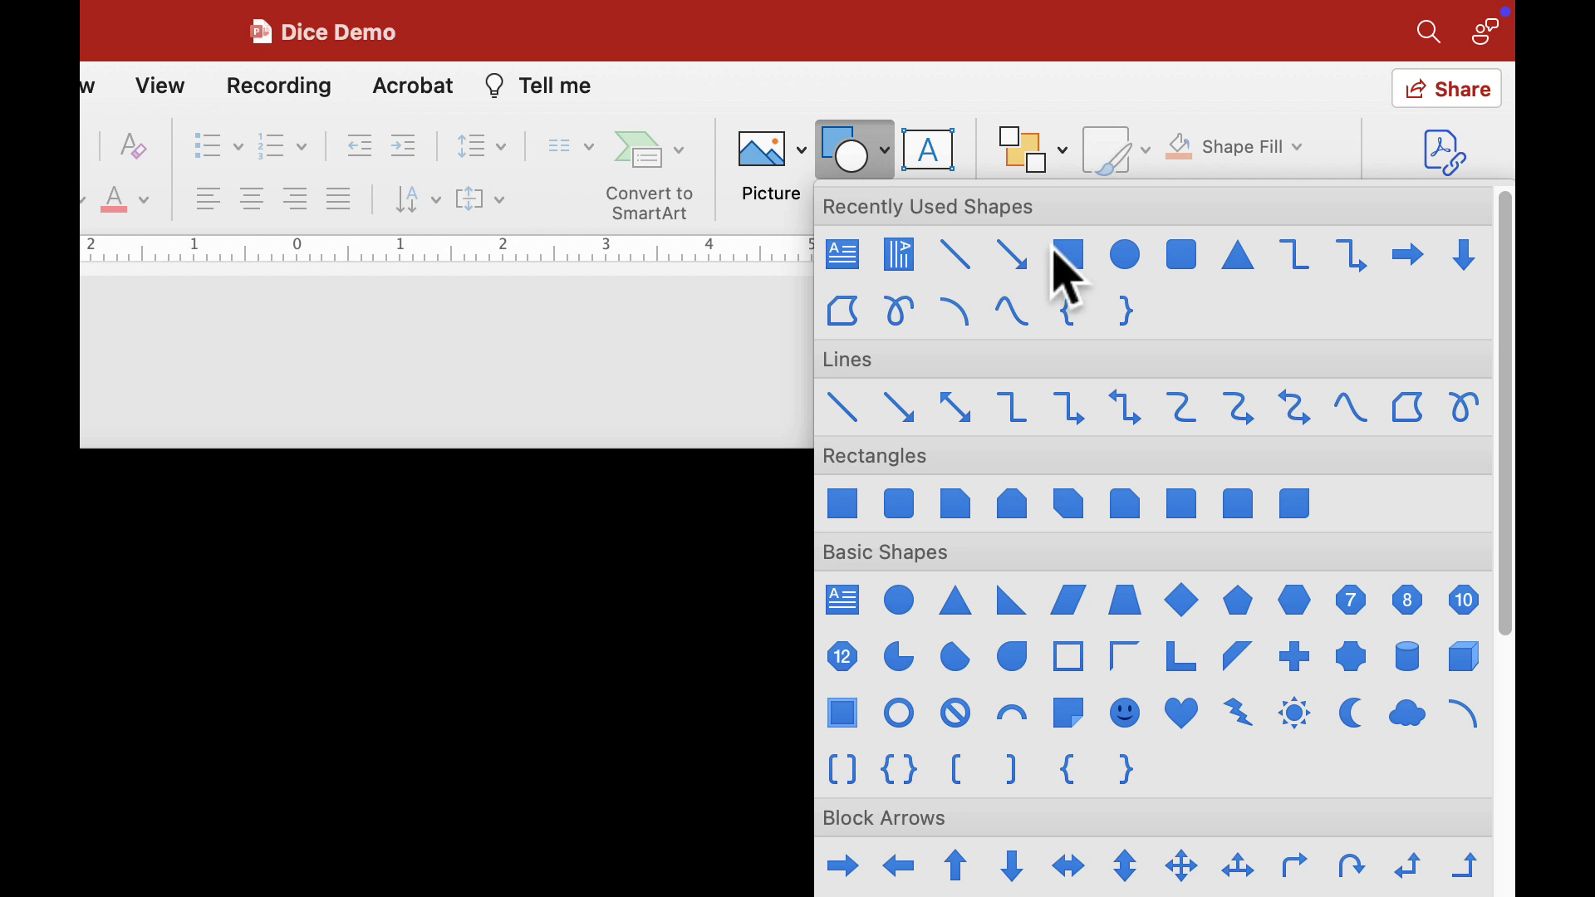
pyautogui.click(1124, 255)
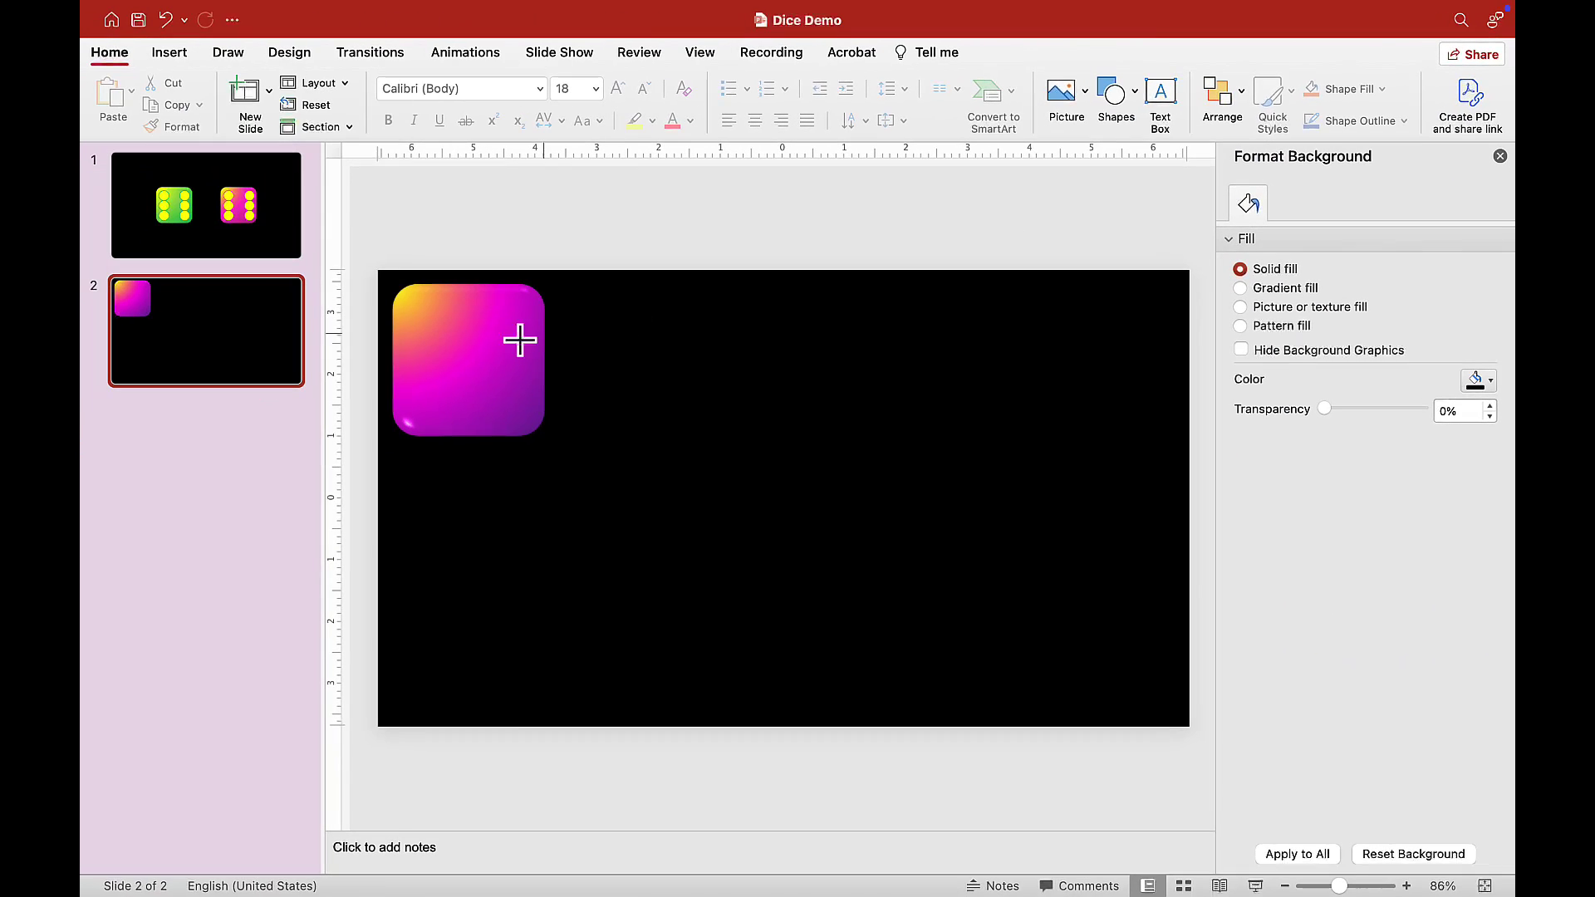
pyautogui.moveTo(452, 348); pyautogui.dragTo(486, 379)
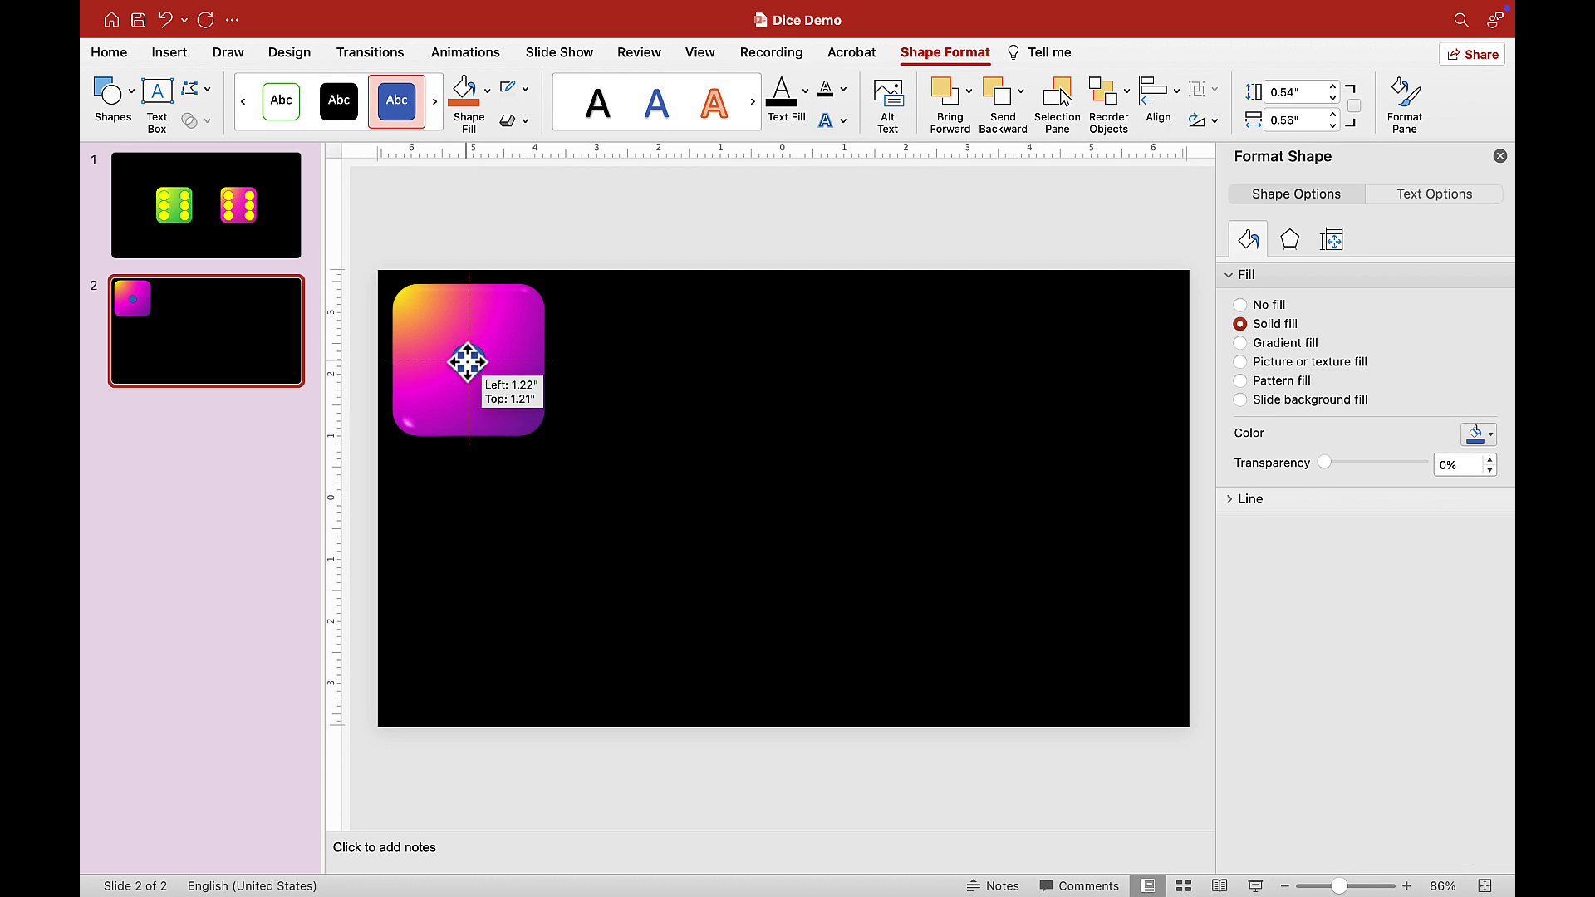
# Set the circle's height and width to 0.6 inches and center it on the rounded square
pyautogui.click(1329, 92)
pyautogui.write('0.6')
pyautogui.press('Tab')
pyautogui.write('0.6')
pyautogui.press('Return')
pyautogui.moveTo(471, 366); pyautogui.dragTo(470, 359)
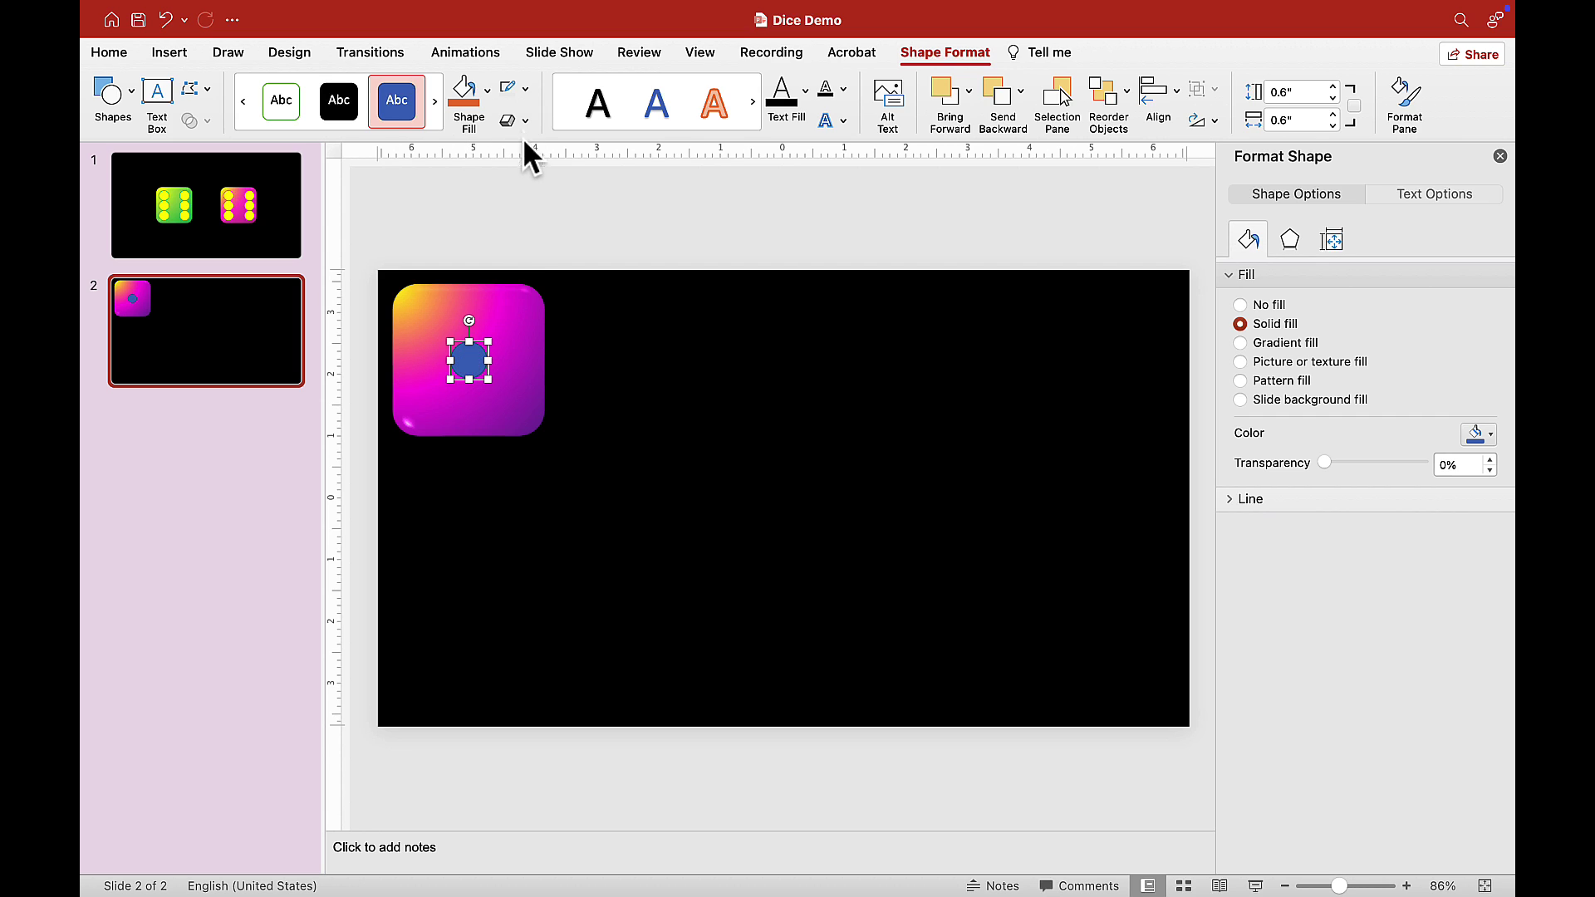
# Remove the circle's outline and fill it with standard yellow
pyautogui.click(524, 88)
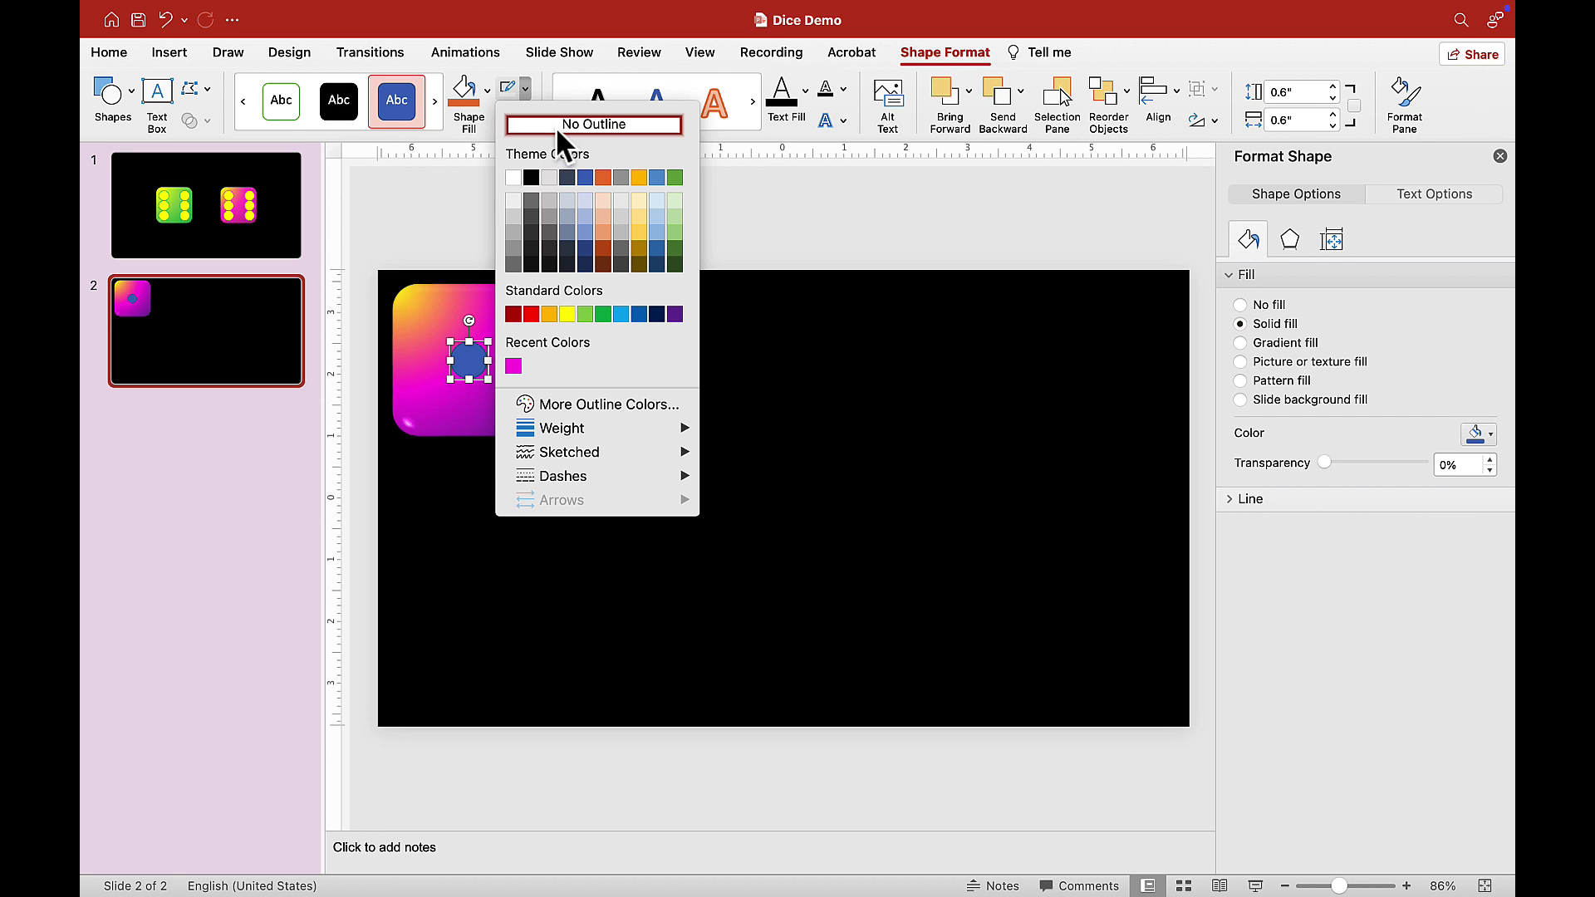
pyautogui.click(556, 126)
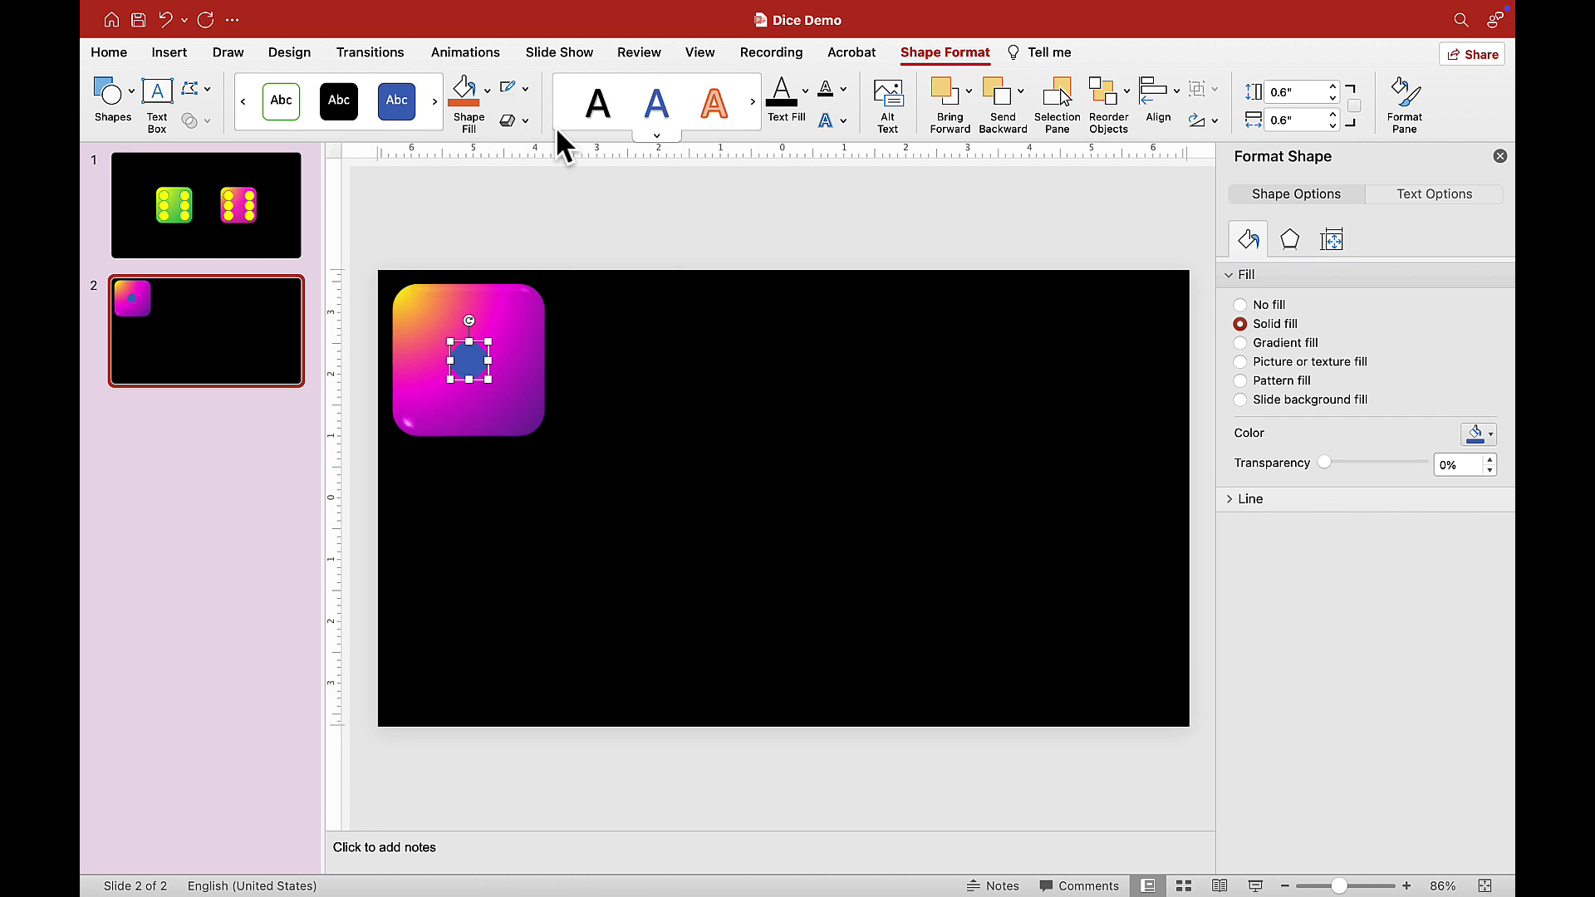
pyautogui.click(487, 87)
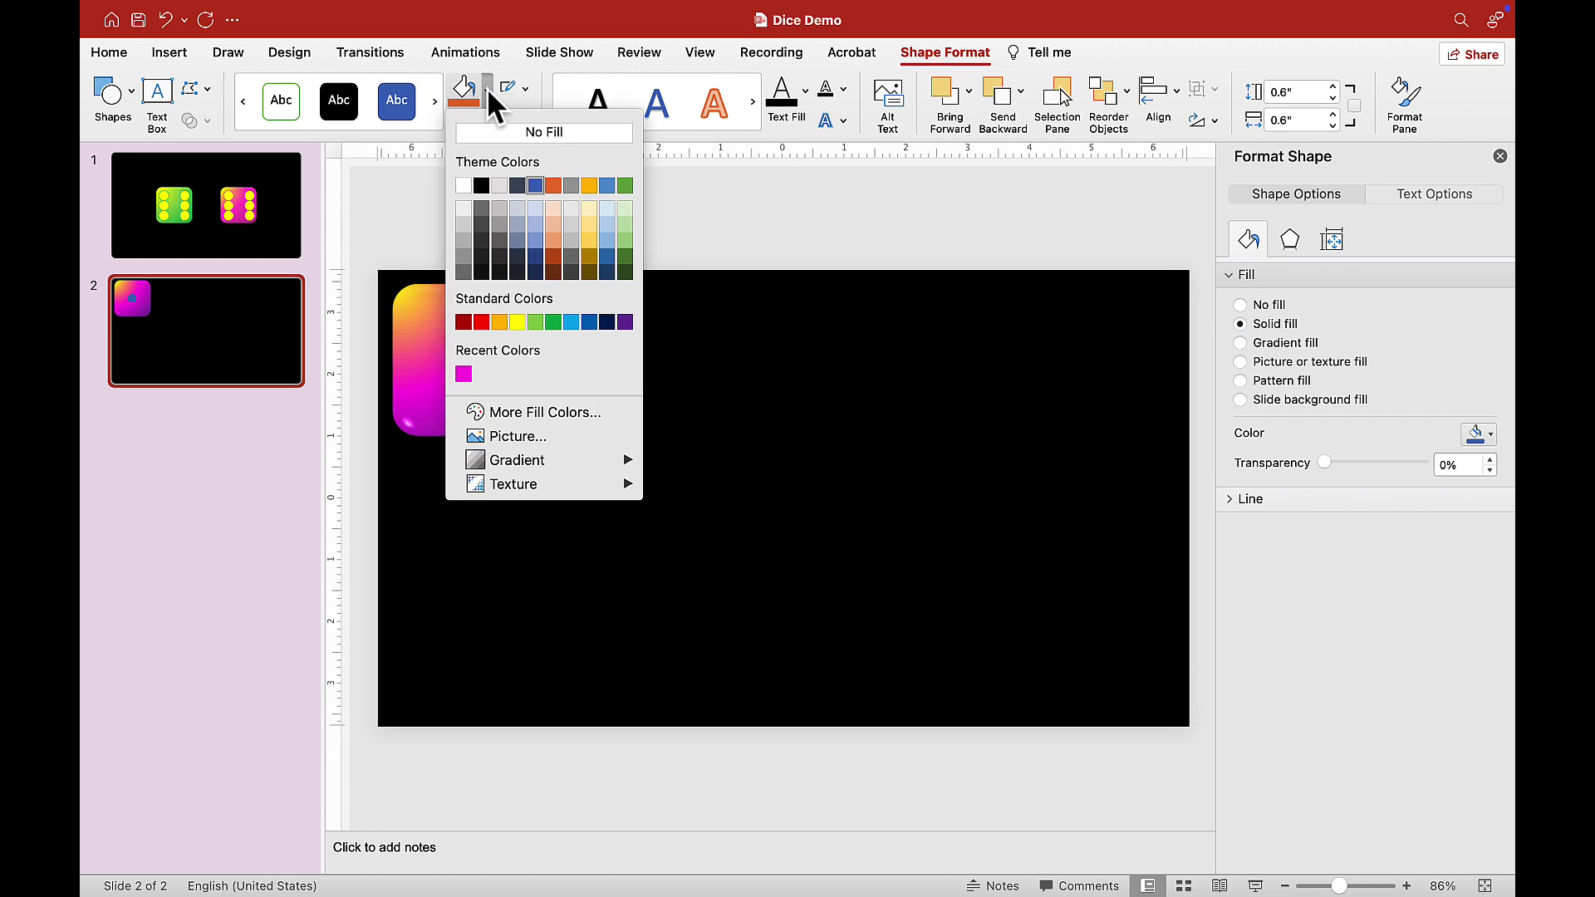
pyautogui.click(516, 321)
pyautogui.click(566, 217)
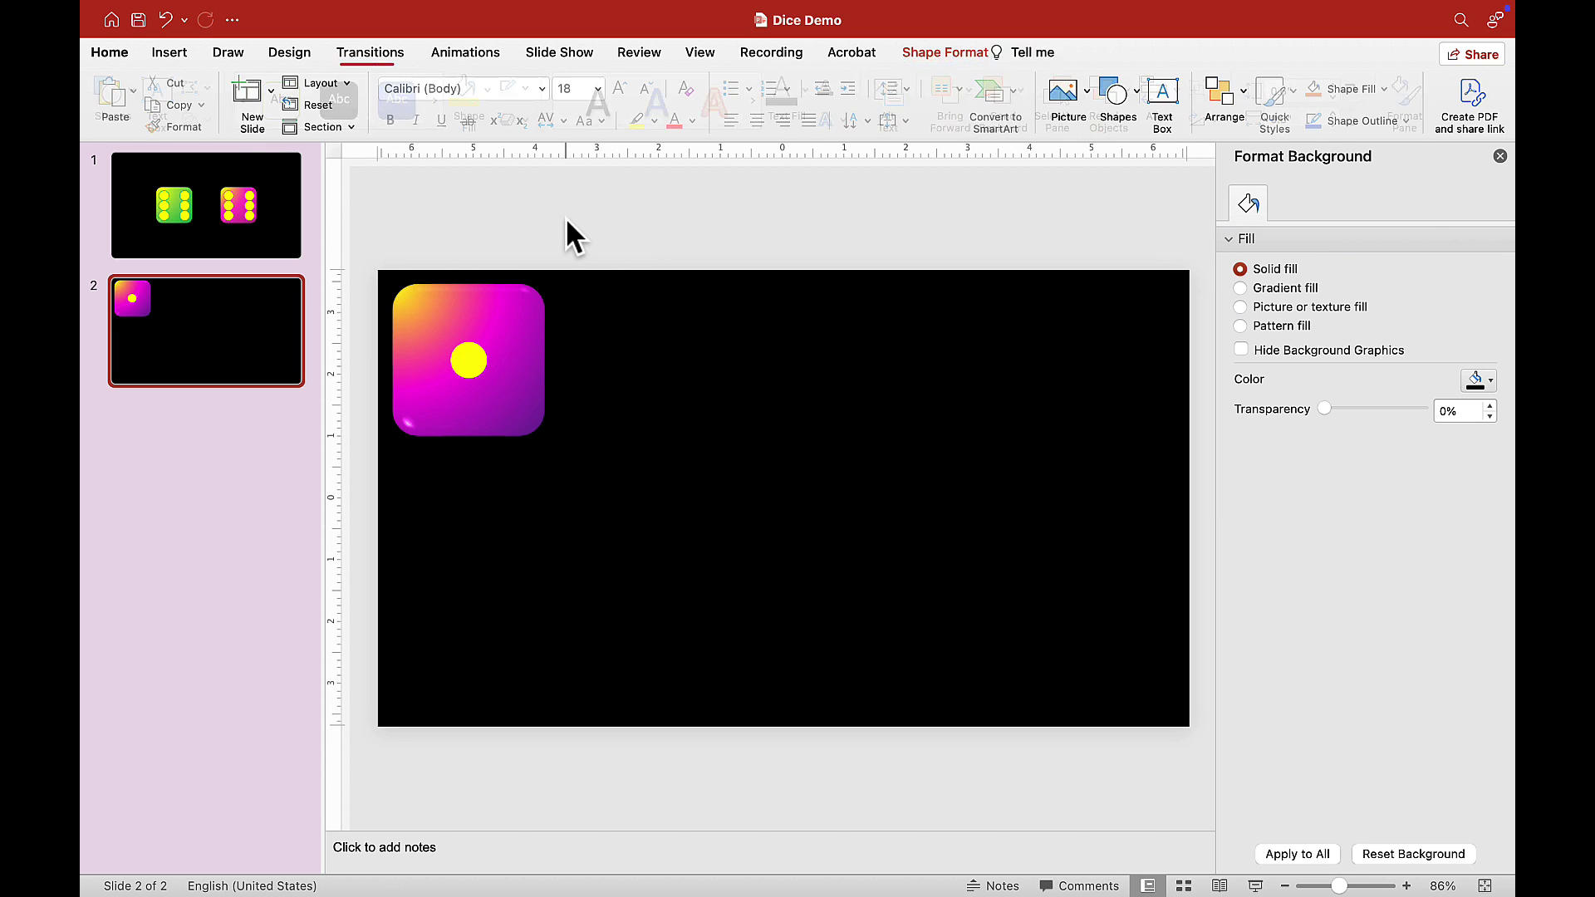
# Group the yellow circle with the rounded square and open the Selection Pane
pyautogui.click(465, 362)
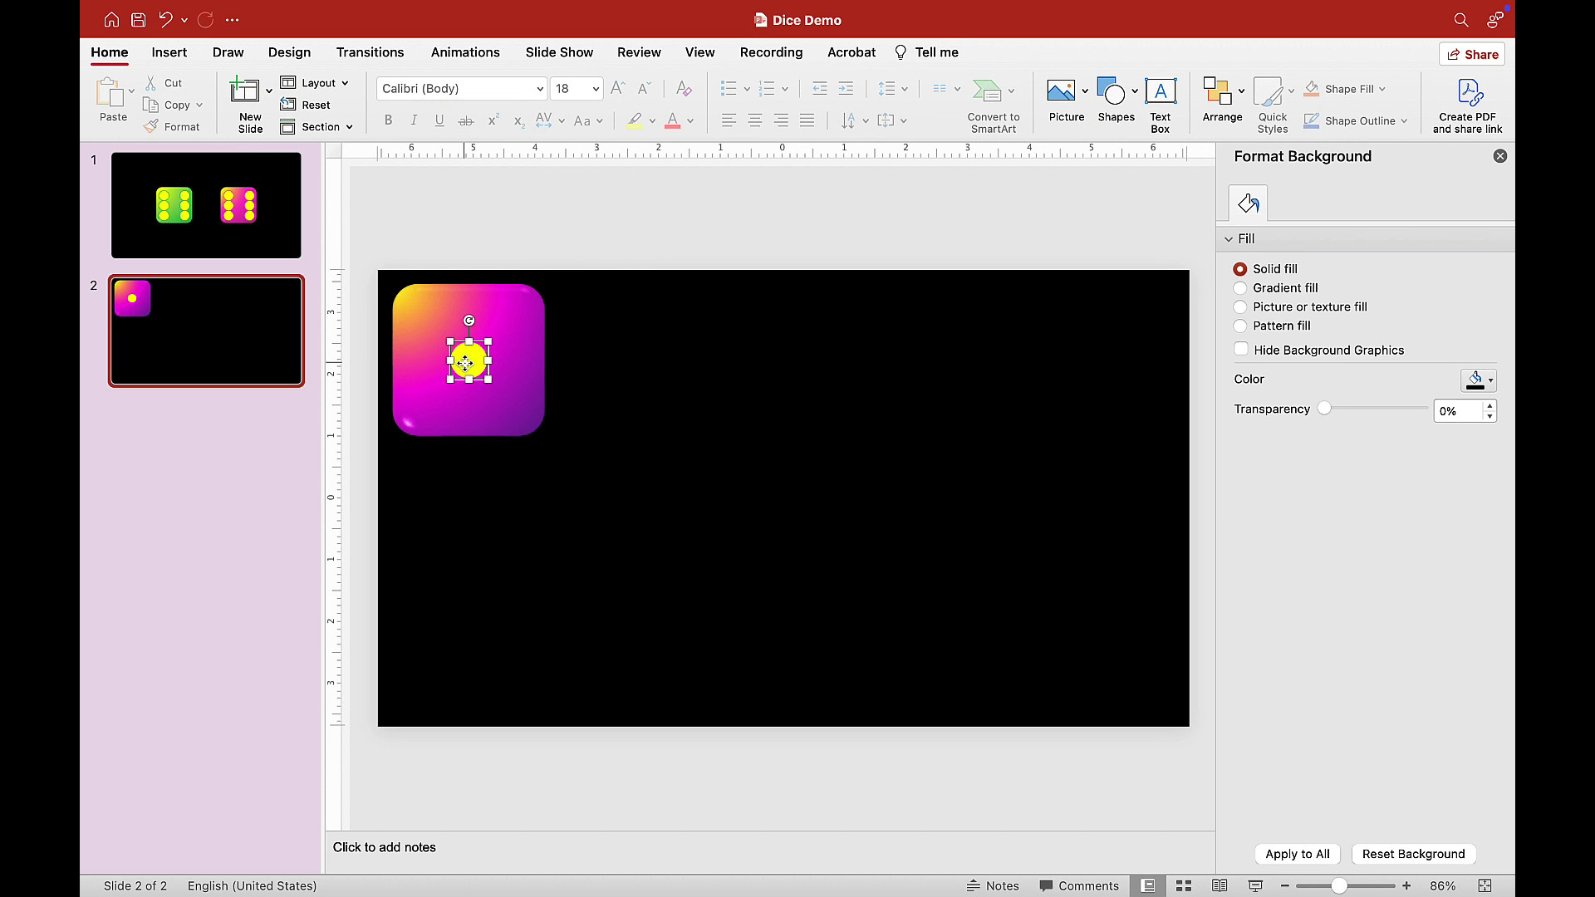
pyautogui.keyDown('shift'); pyautogui.click(505, 319); pyautogui.keyUp('shift')
pyautogui.rightClick(508, 324)
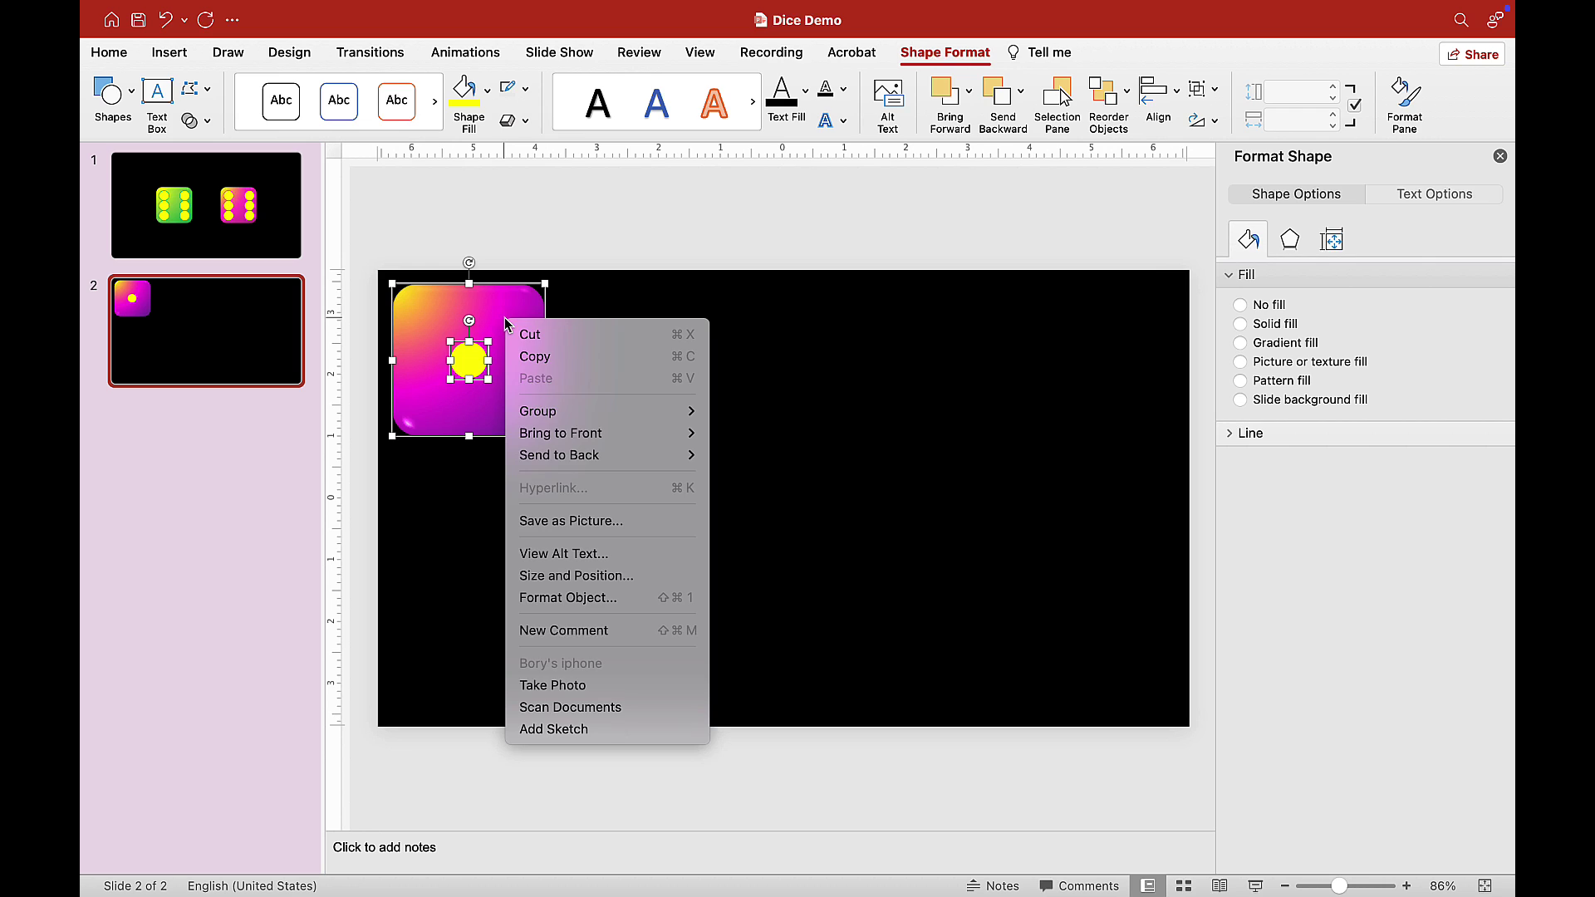
pyautogui.moveTo(571, 411)
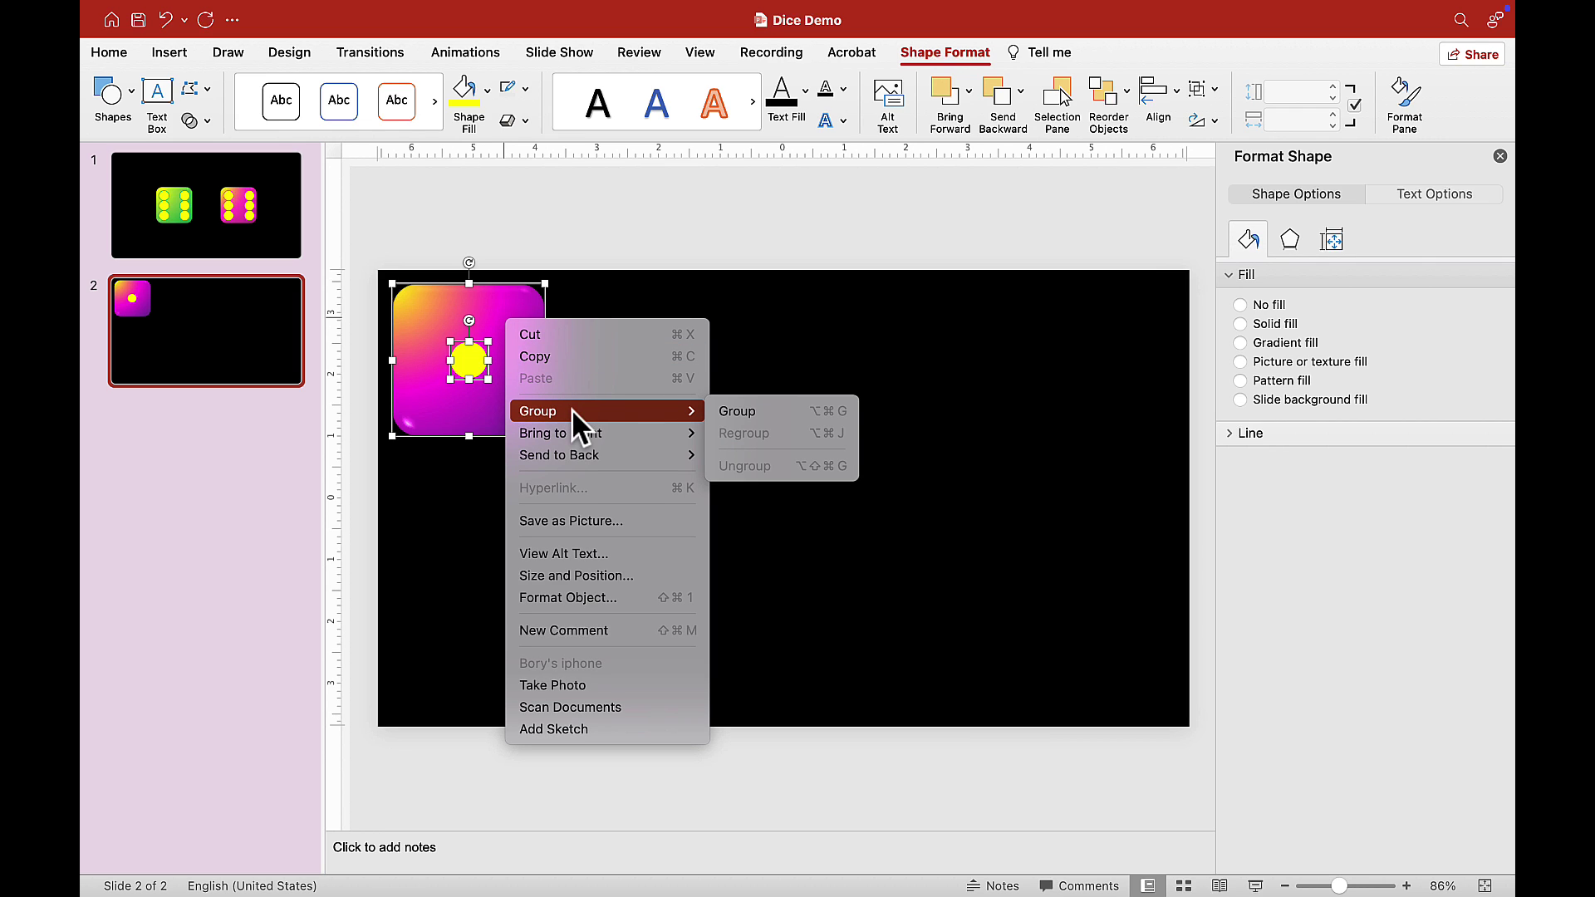
pyautogui.click(733, 420)
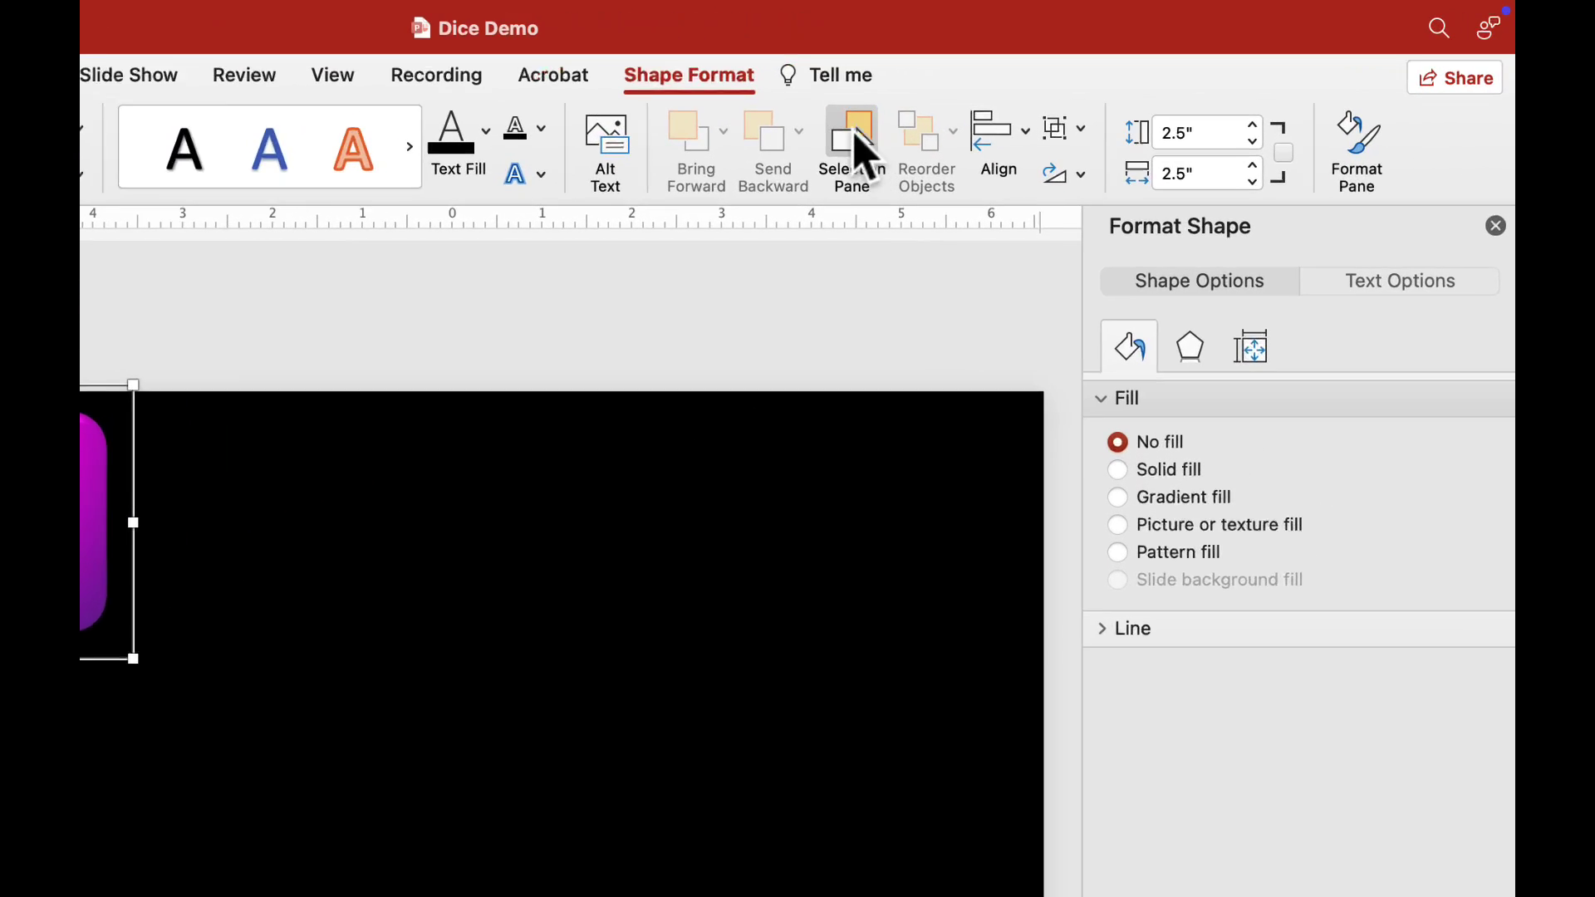
pyautogui.click(771, 174)
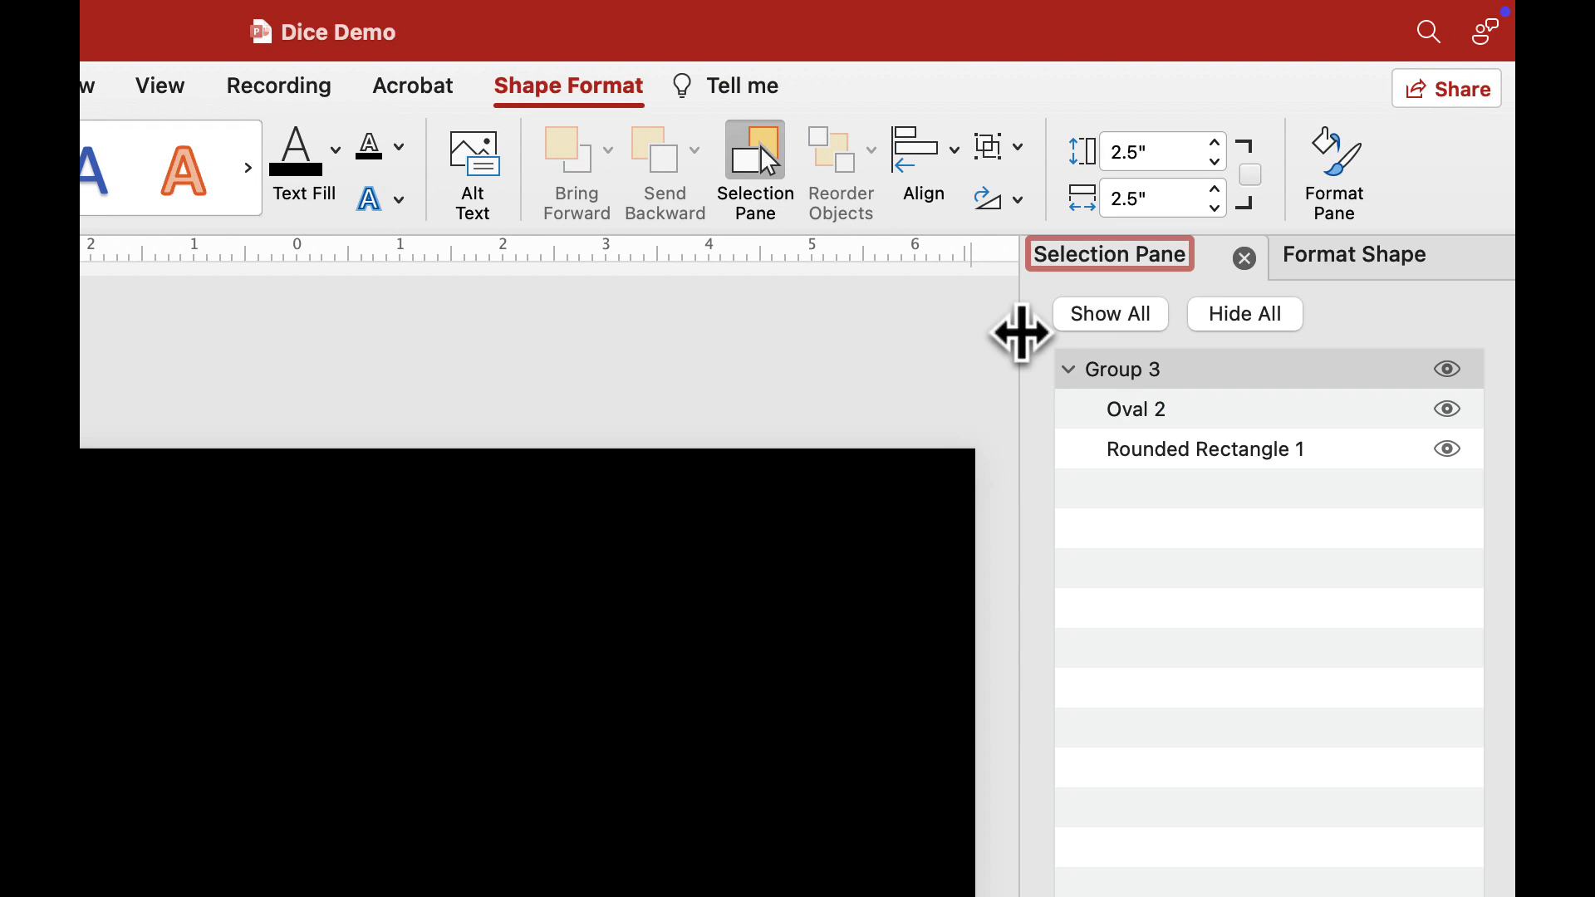
# Rename the one-dot die group to "1" and collapse its entry in the object list
pyautogui.doubleClick(1143, 366)
pyautogui.press('BackSpace')
pyautogui.write('1')
pyautogui.click(1069, 370)
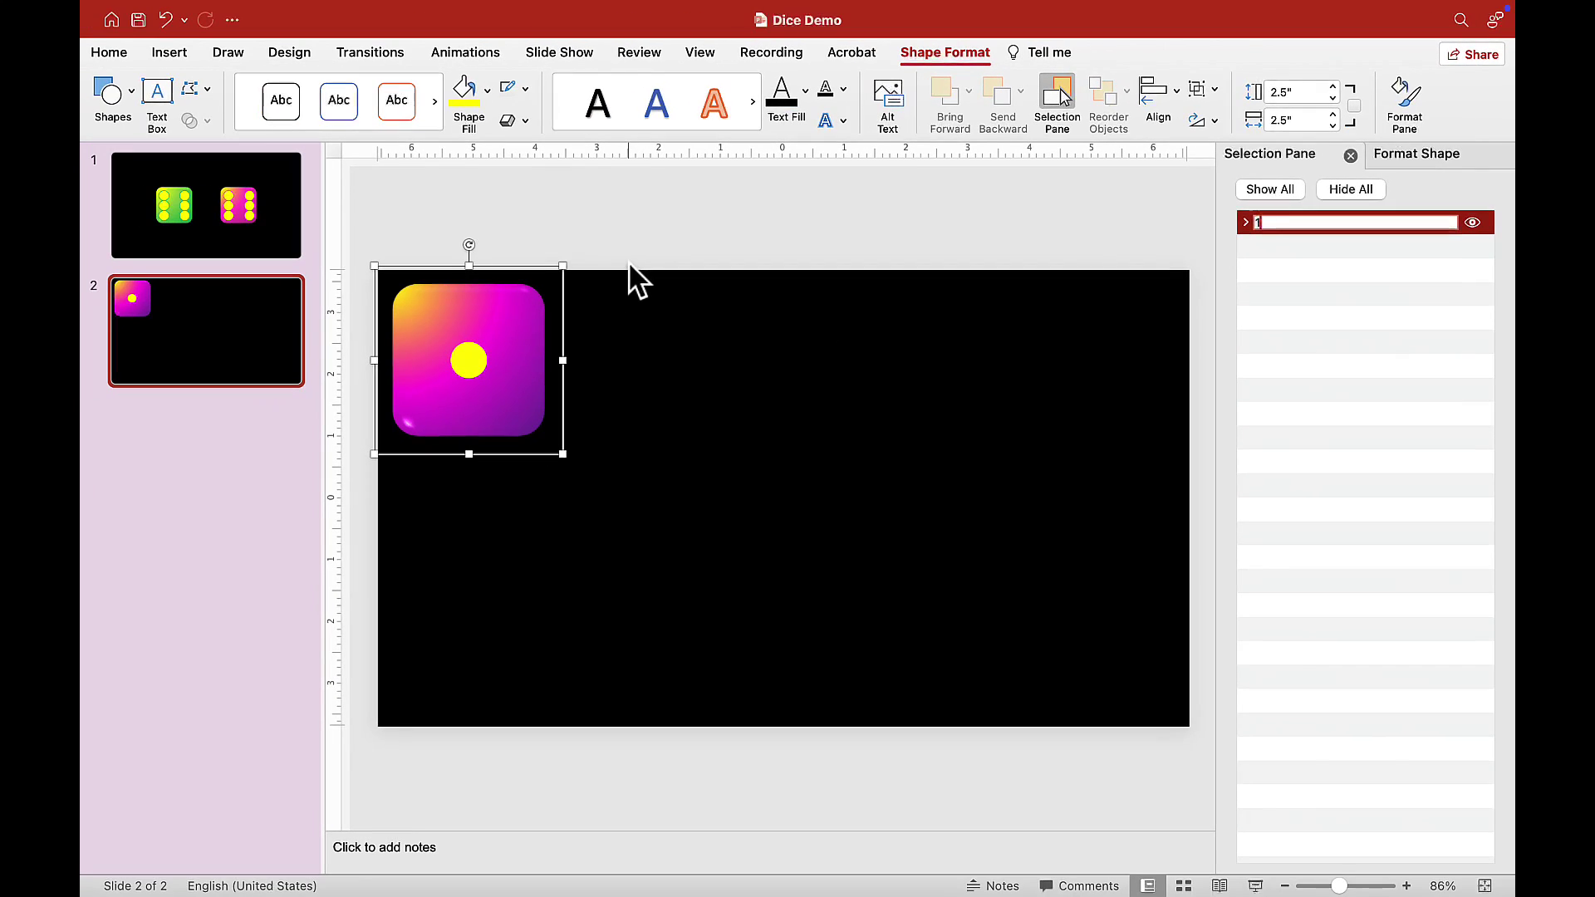
pyautogui.click(629, 264)
# Duplicate the one-dot die face and place the copy directly to the right of the original
pyautogui.click(490, 332)
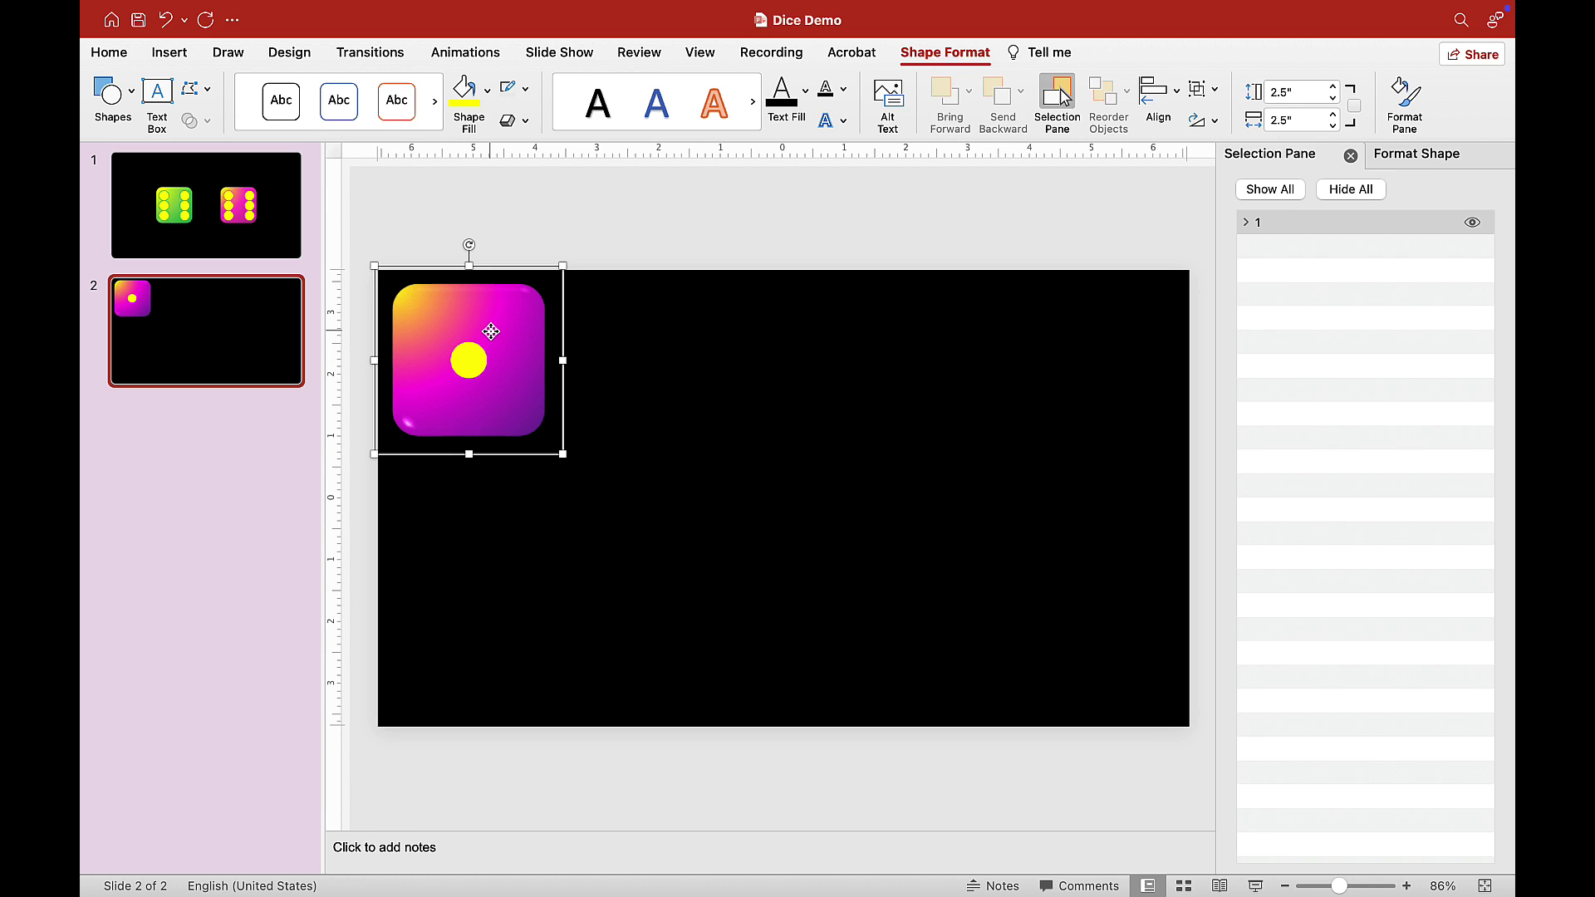
pyautogui.press('super+v')
pyautogui.moveTo(492, 335); pyautogui.dragTo(650, 324)
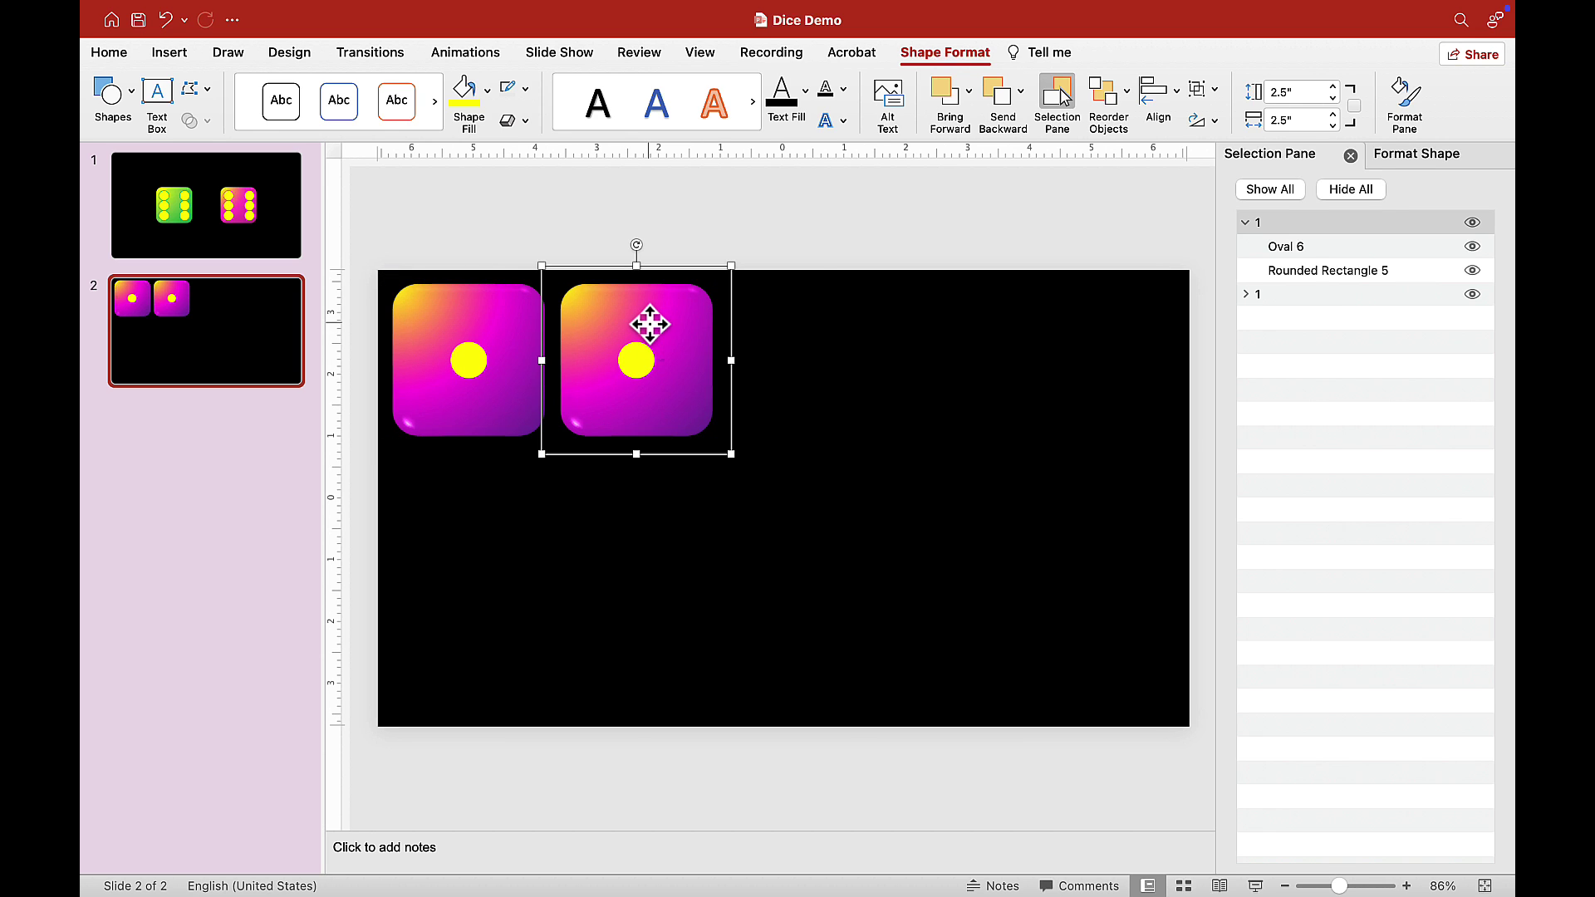
# Ungroup the copied die face so its dot and rounded square are separate objects, and deselect them
pyautogui.rightClick(650, 325)
pyautogui.moveTo(770, 420)
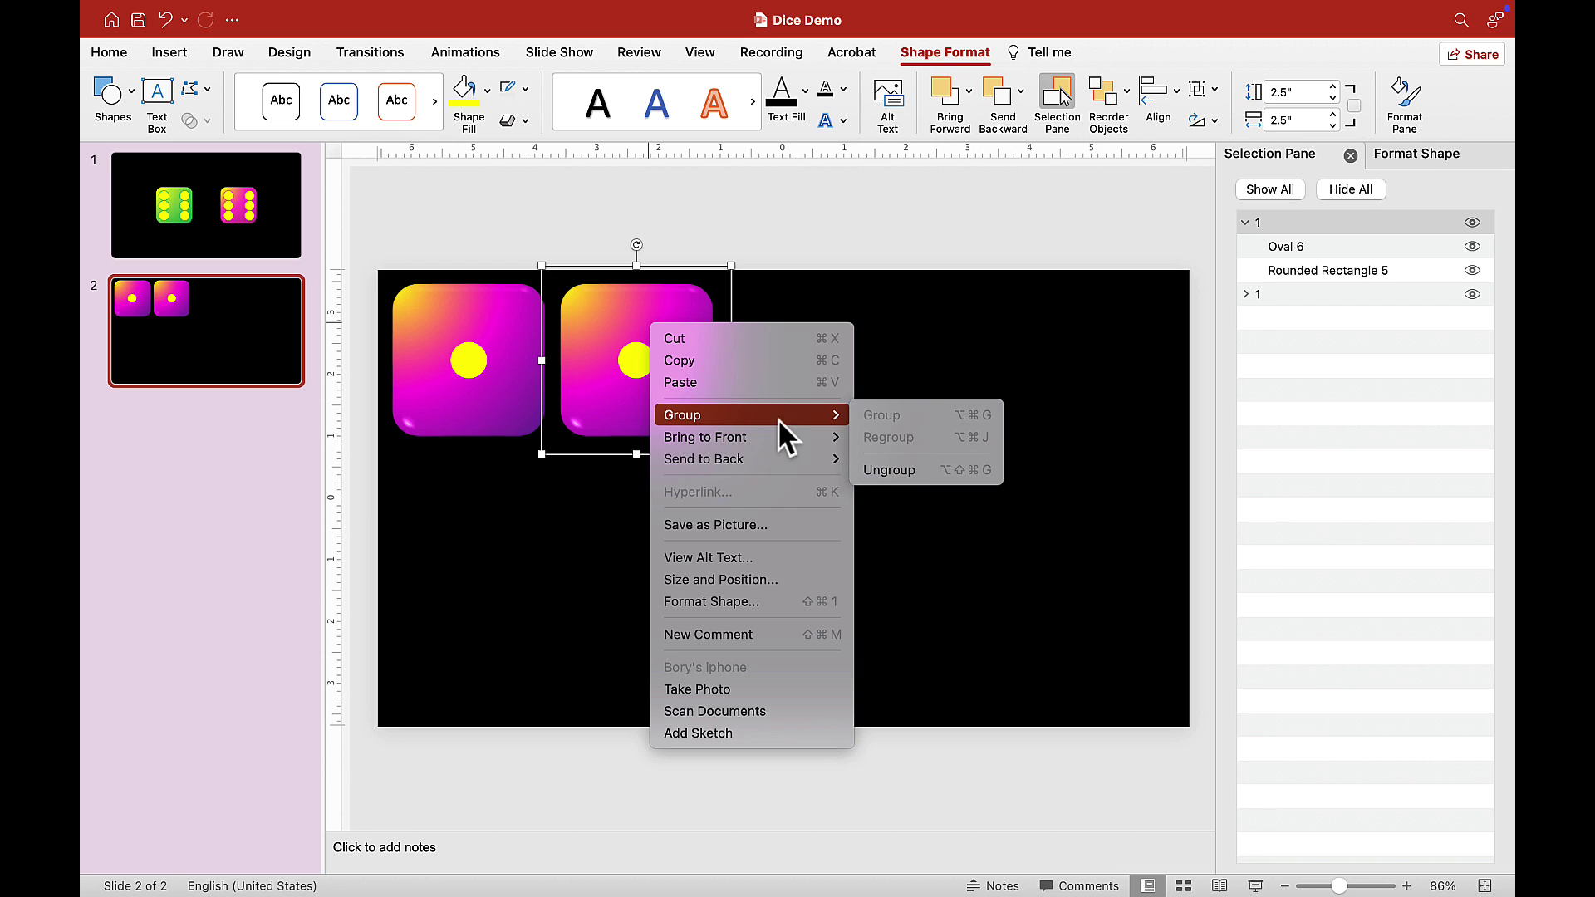
pyautogui.click(895, 469)
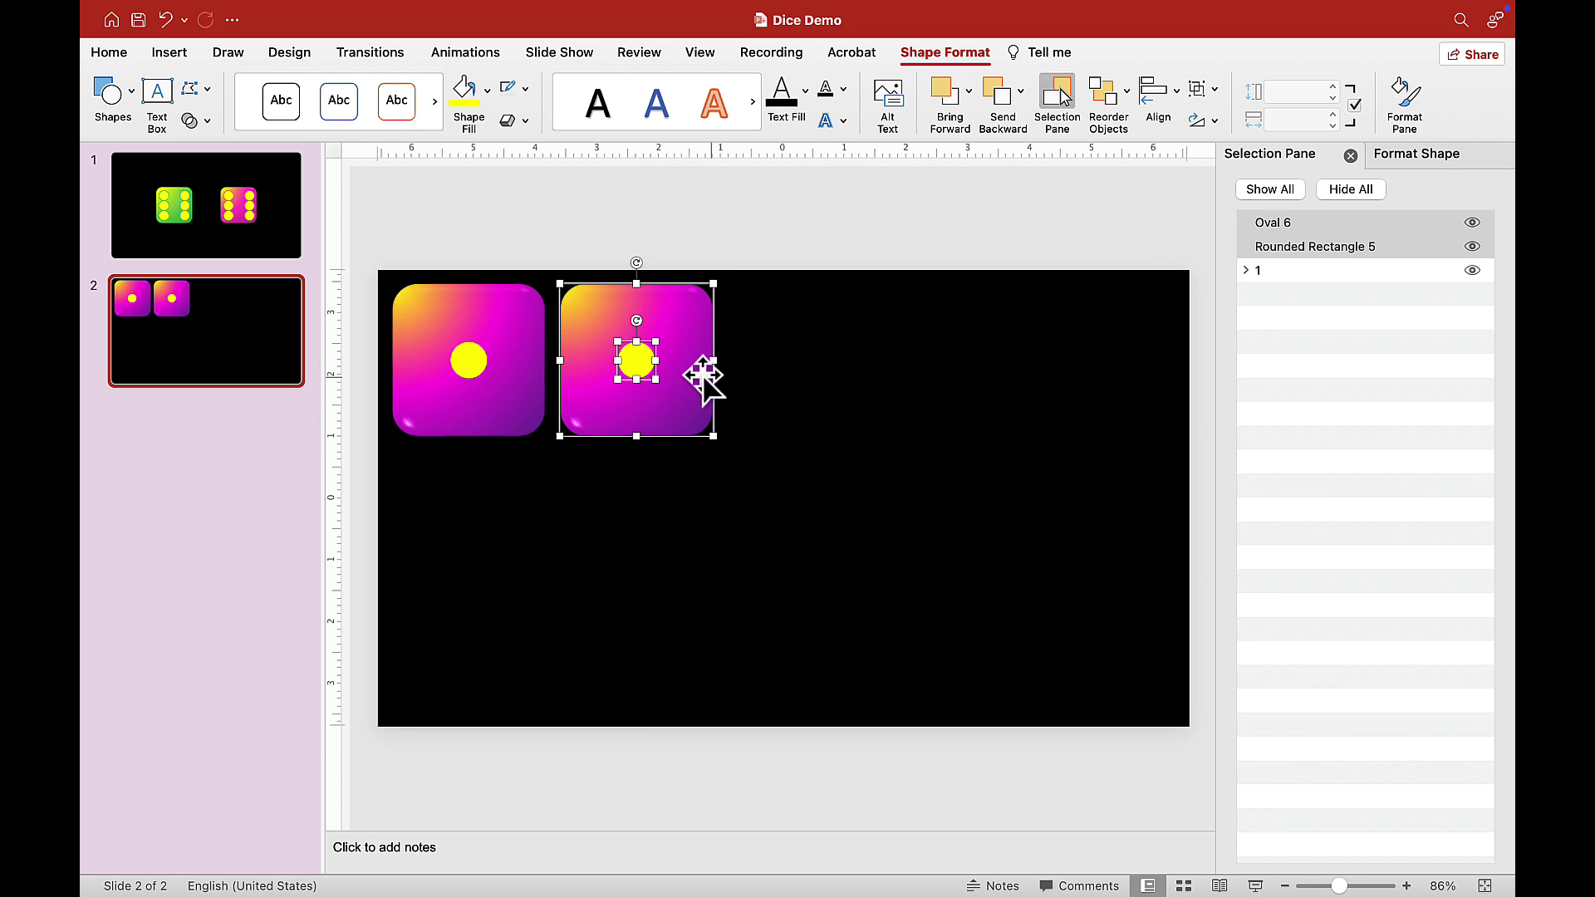
pyautogui.click(789, 335)
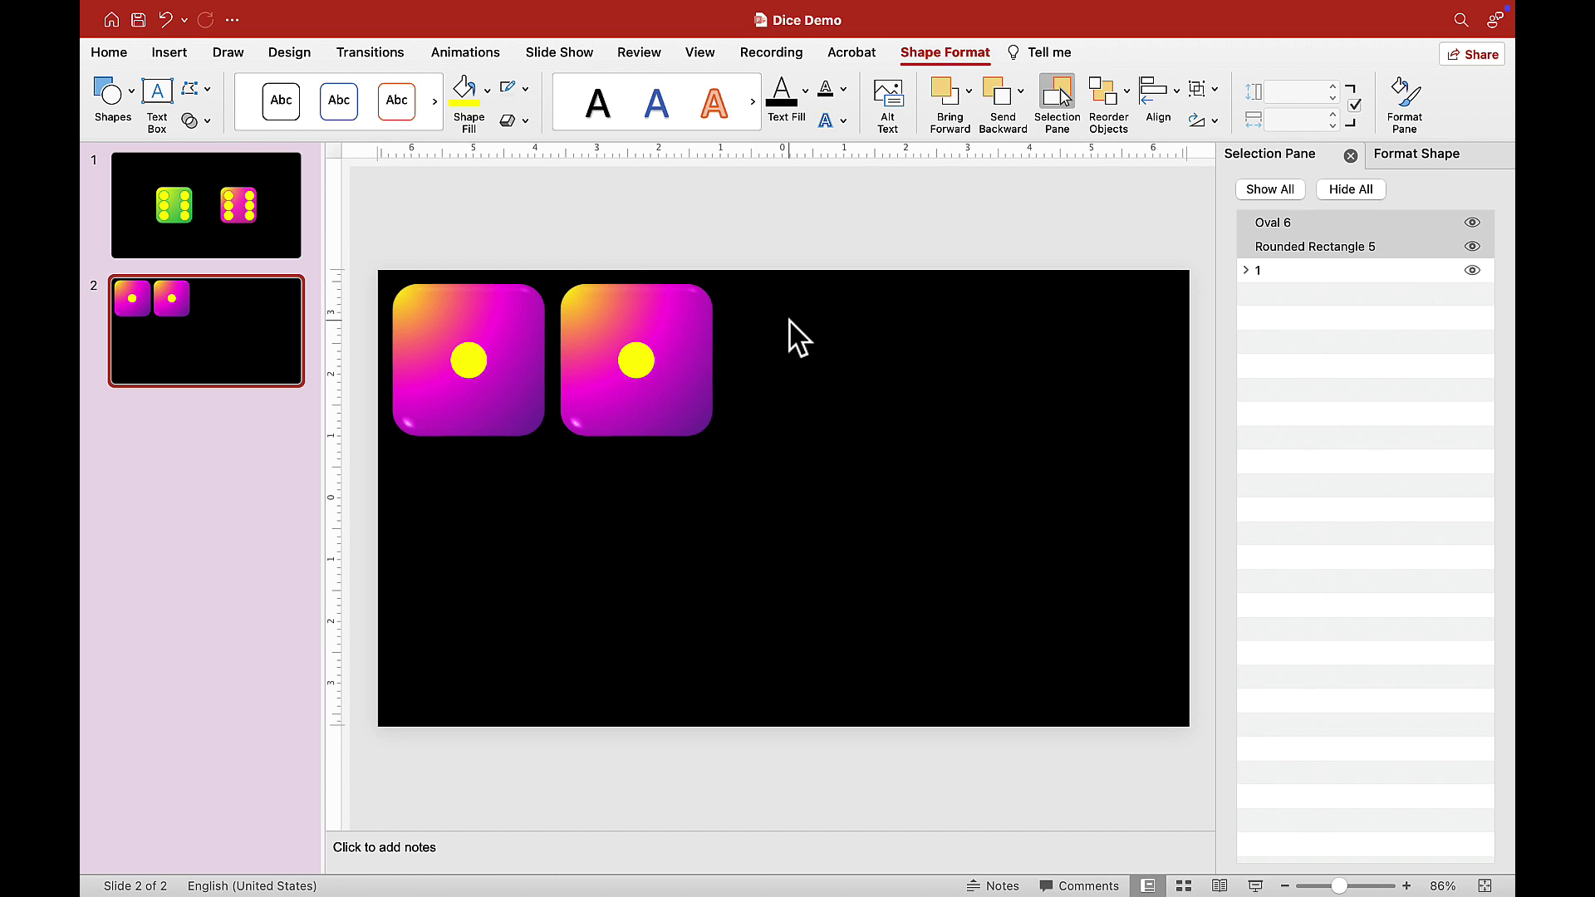
# Duplicate the yellow dot on the copied face and place the two dots in its upper-right and lower-left corners
pyautogui.moveTo(631, 362); pyautogui.dragTo(679, 309)
pyautogui.click(638, 361)
pyautogui.moveTo(638, 361); pyautogui.dragTo(589, 404)
pyautogui.moveTo(679, 321); pyautogui.dragTo(686, 316)
pyautogui.click(789, 217)
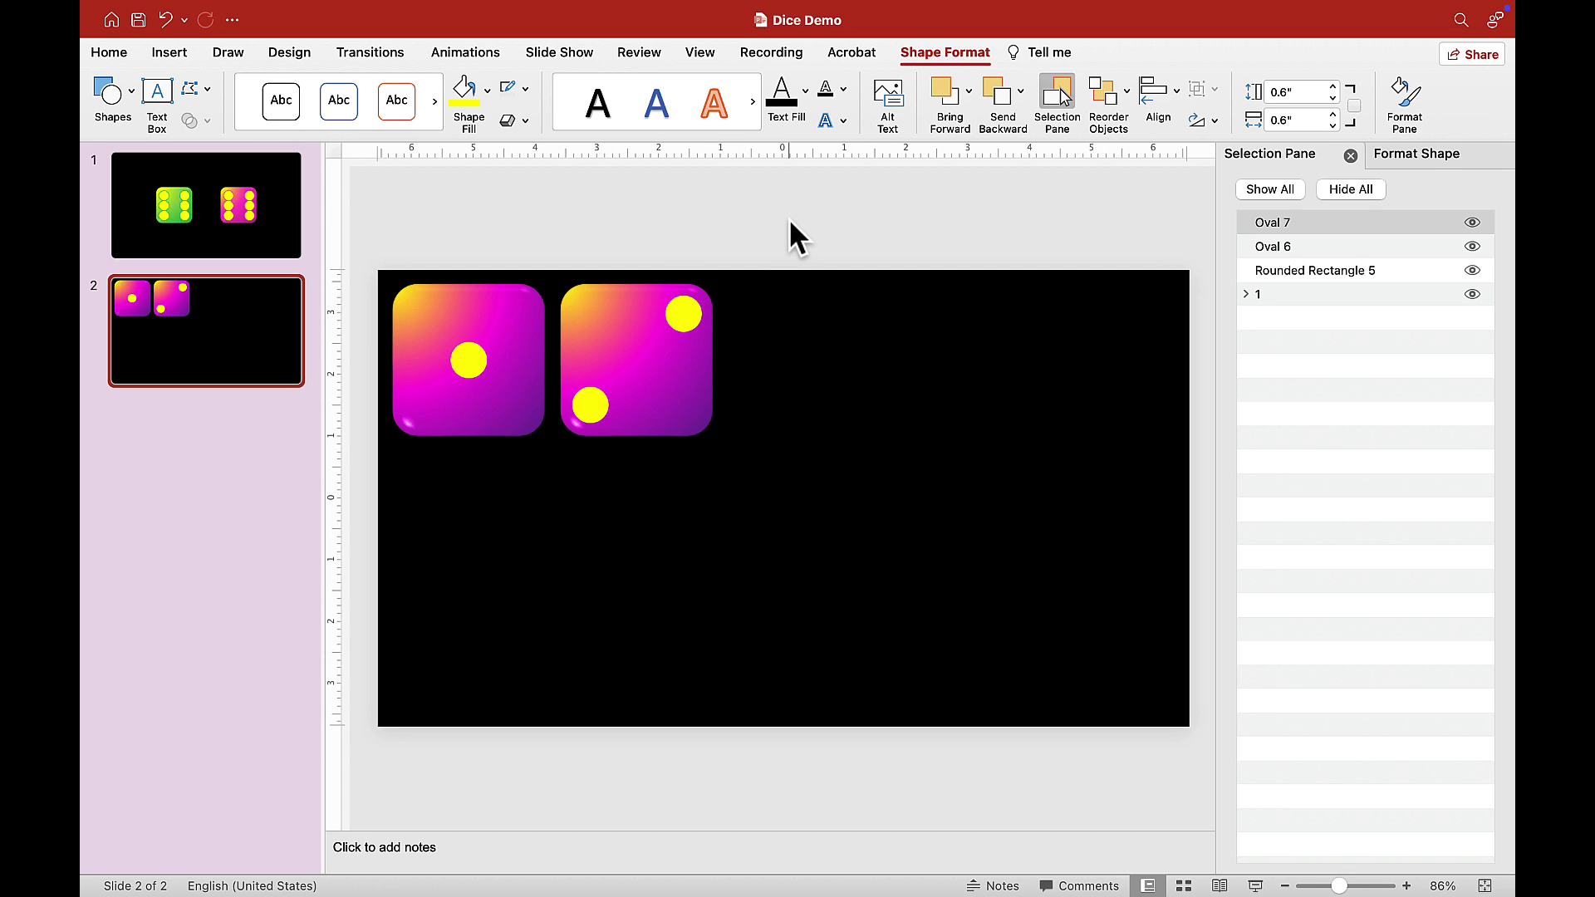
# Group the two corner dots with the second rounded square
pyautogui.click(591, 403)
pyautogui.keyDown('shift'); pyautogui.click(684, 324); pyautogui.keyUp('shift')
pyautogui.keyDown('shift'); pyautogui.click(613, 349); pyautogui.keyUp('shift')
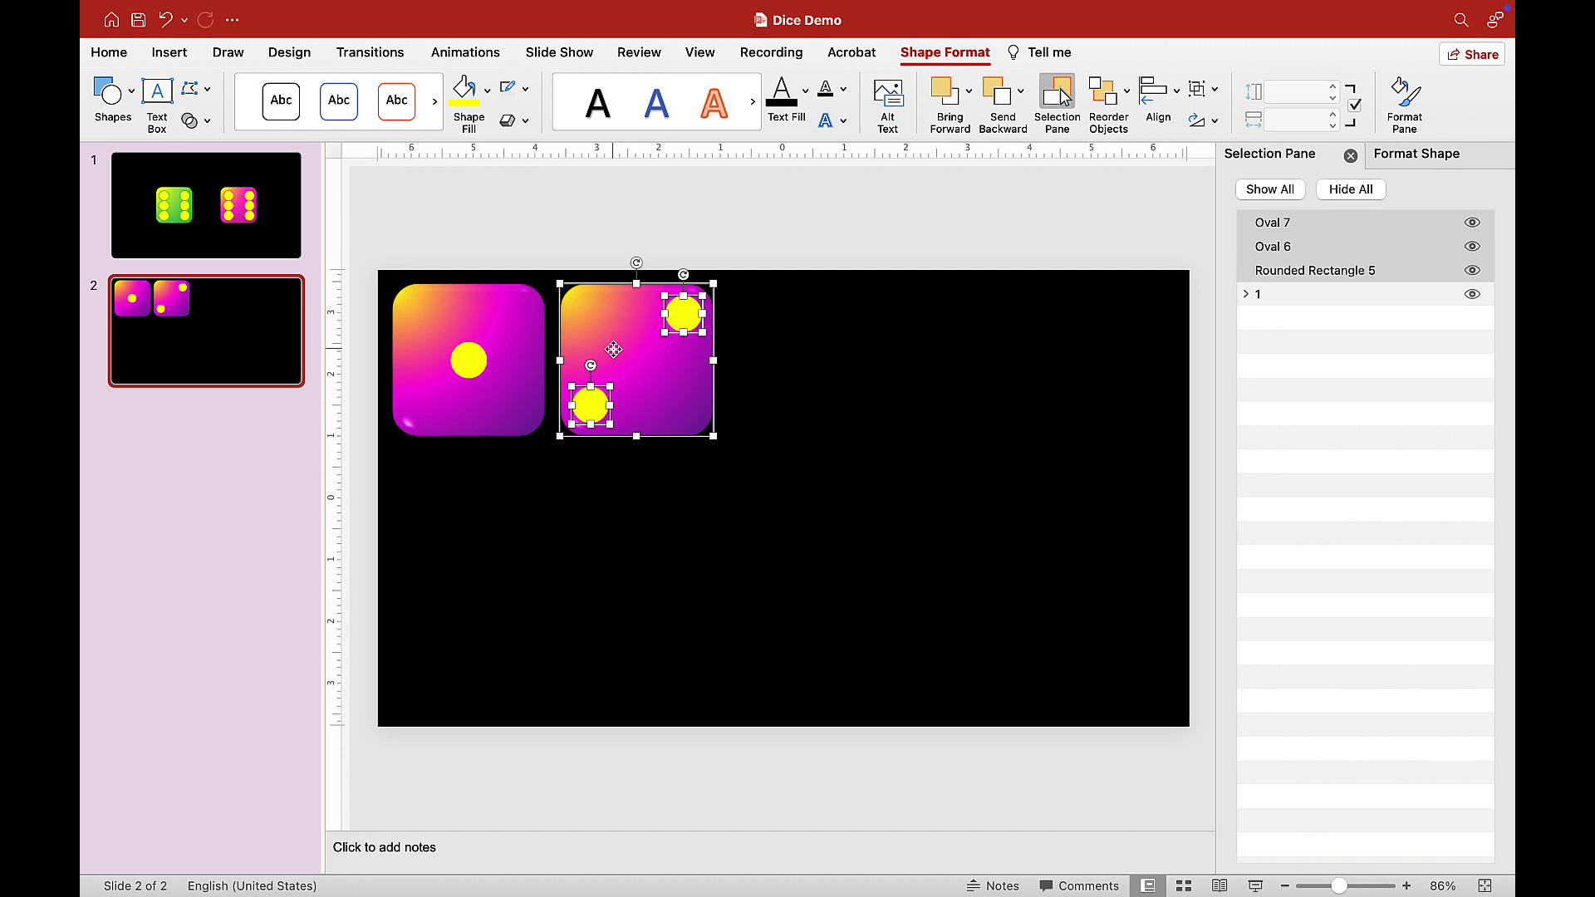
pyautogui.rightClick(613, 350)
pyautogui.moveTo(711, 440)
pyautogui.click(880, 440)
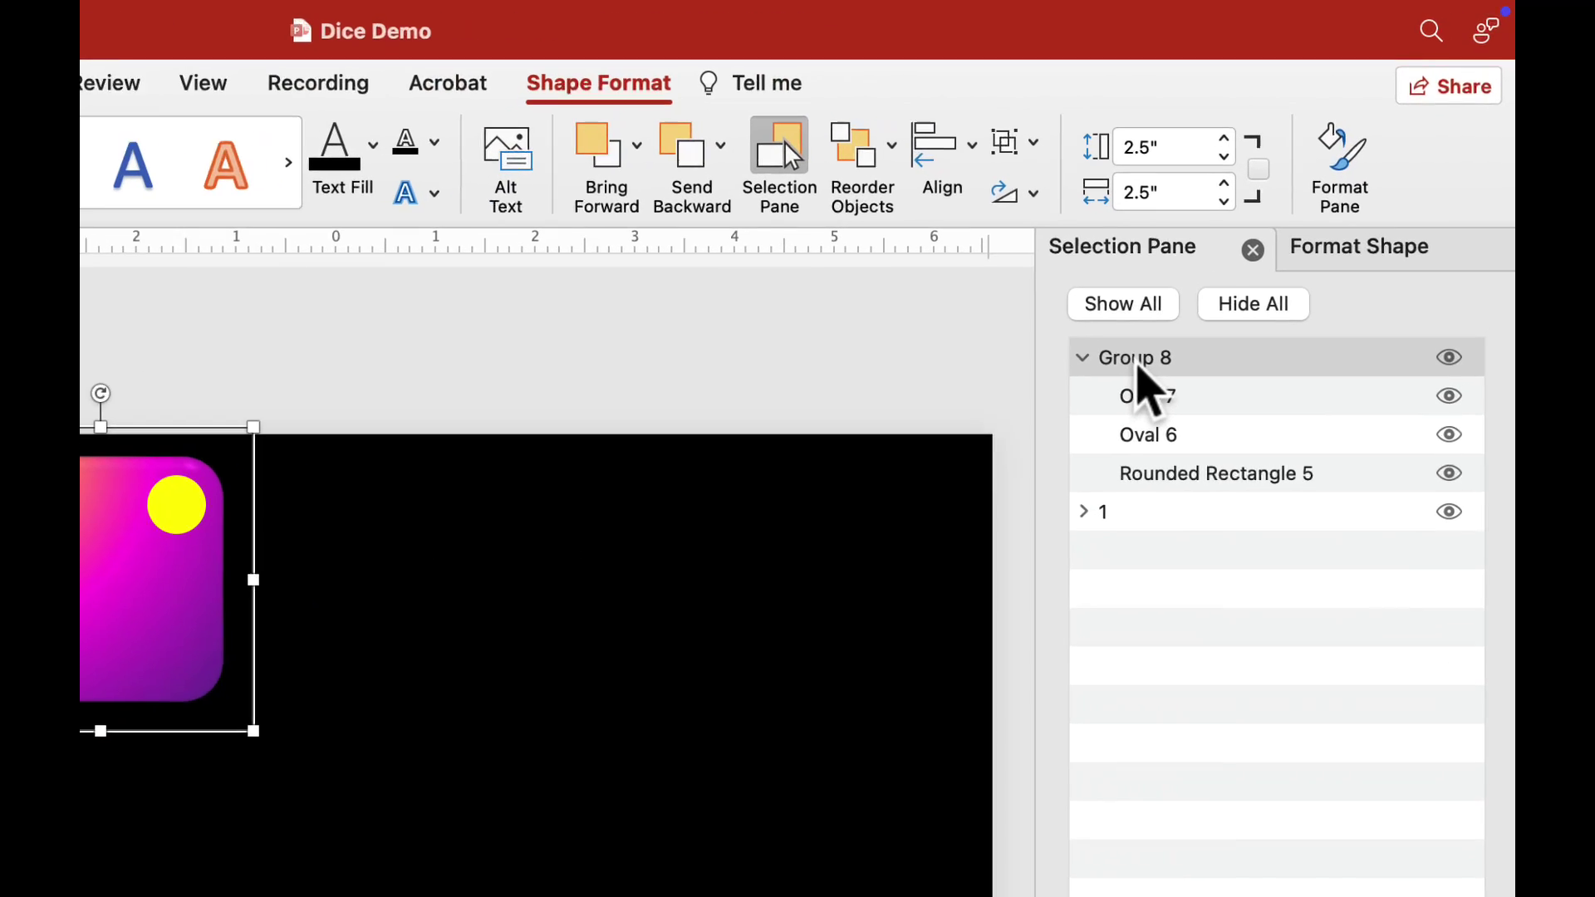
# Rename the two-dot die group to "2" and collapse its entry in the object list
pyautogui.doubleClick(1276, 224)
pyautogui.write('2')
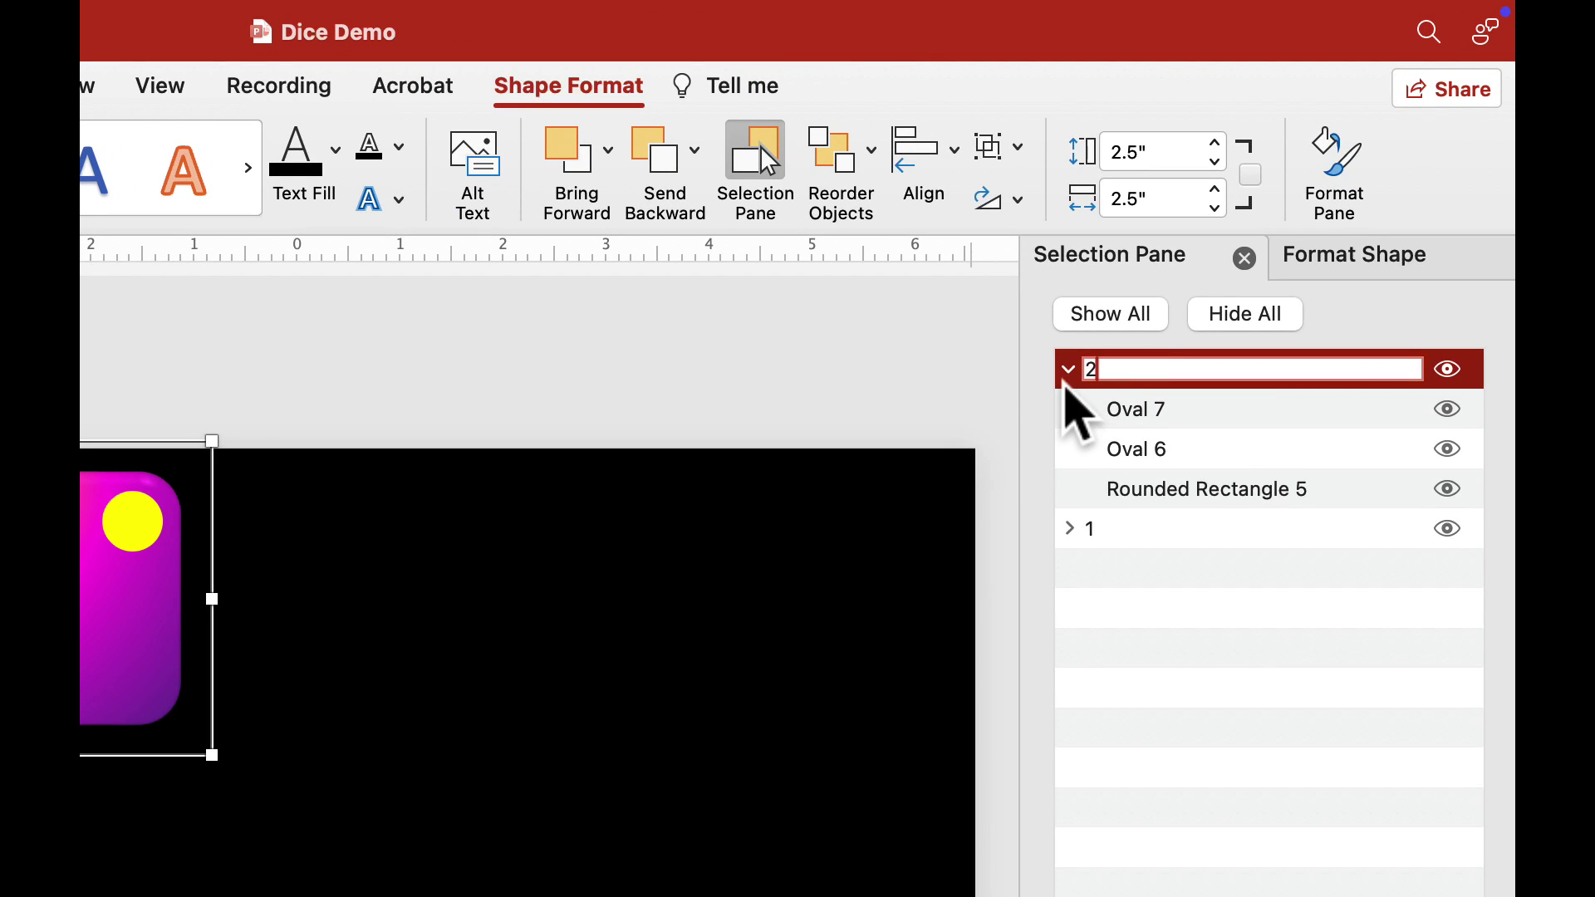
pyautogui.click(1067, 369)
# Paste a copy of the two-dot die face onto the slide
pyautogui.click(723, 359)
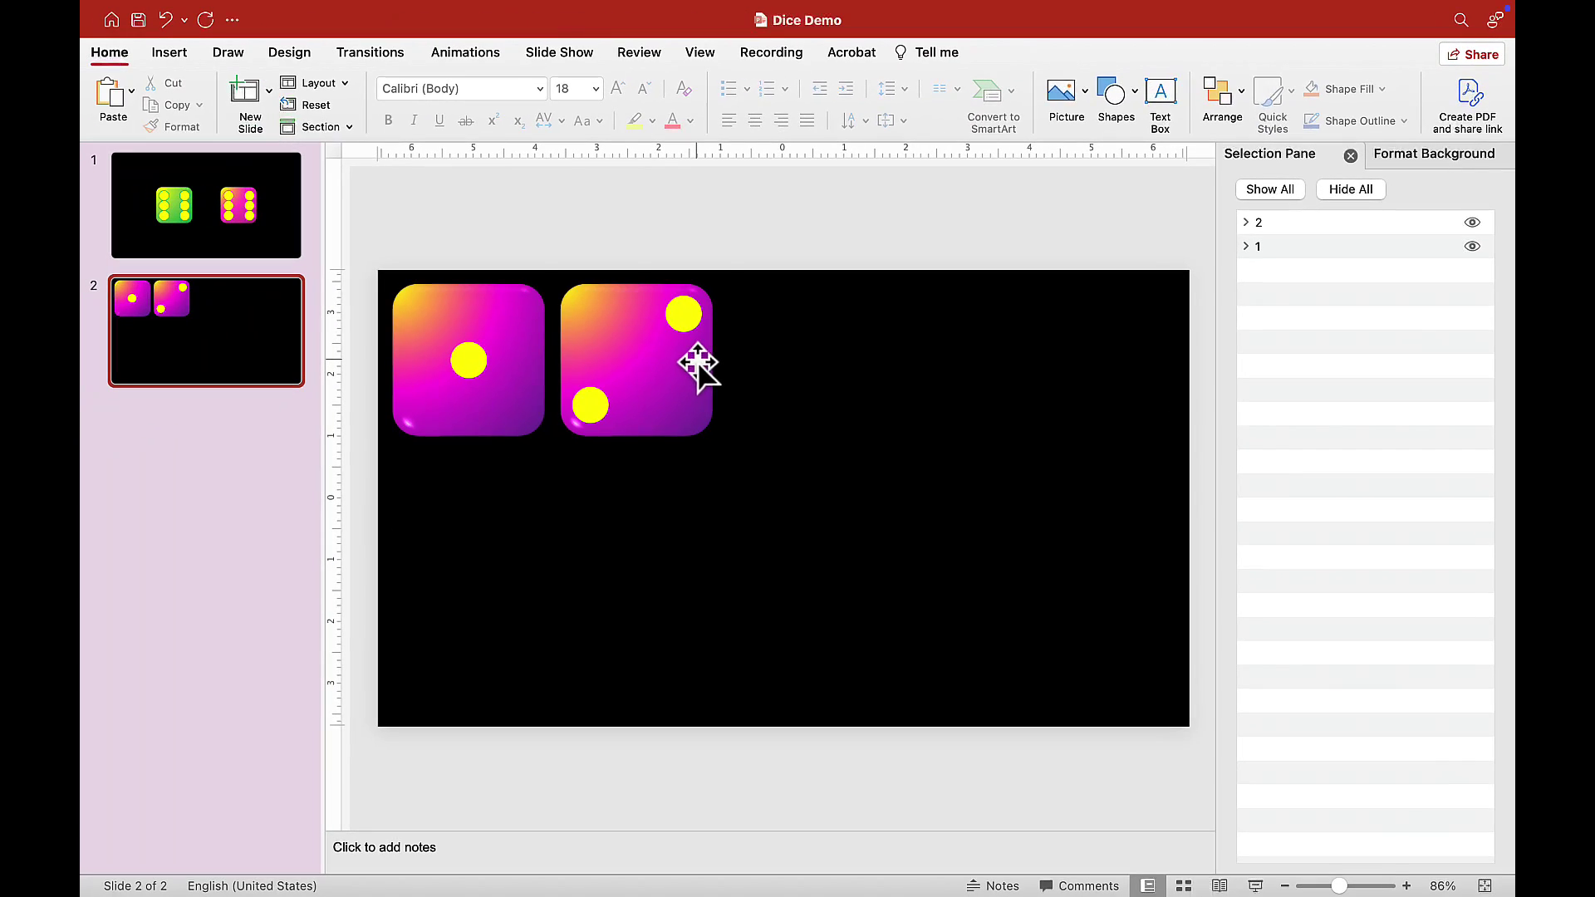
pyautogui.click(185, 584)
pyautogui.press('super+v')
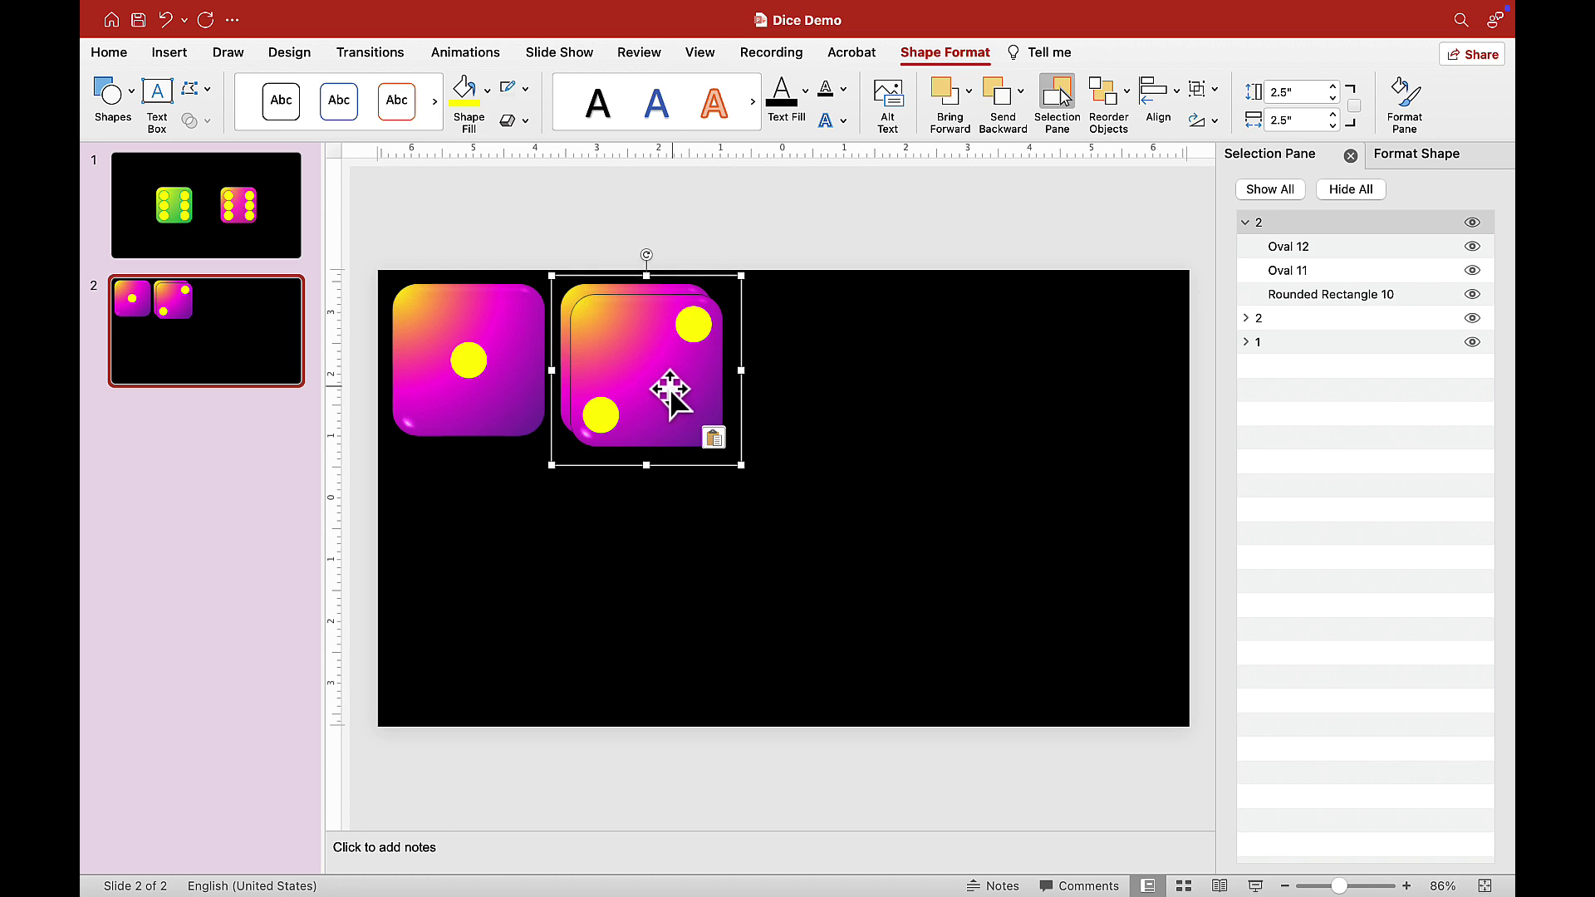
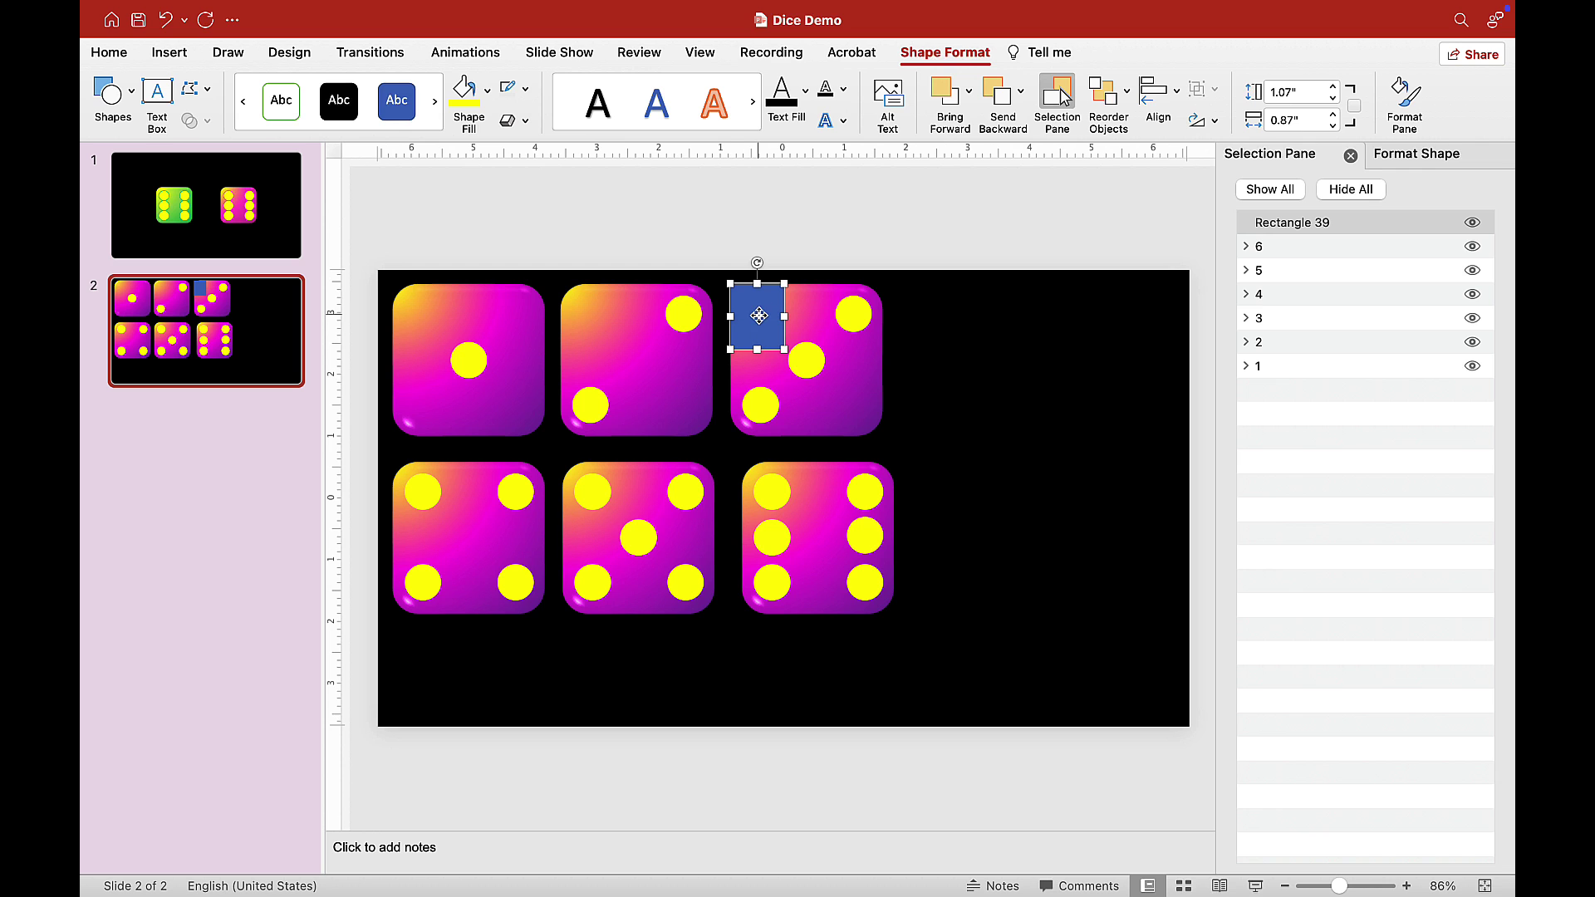
# Label the blue rectangle on the three-dot face with 1 and name it "Button 1"
pyautogui.click(758, 316)
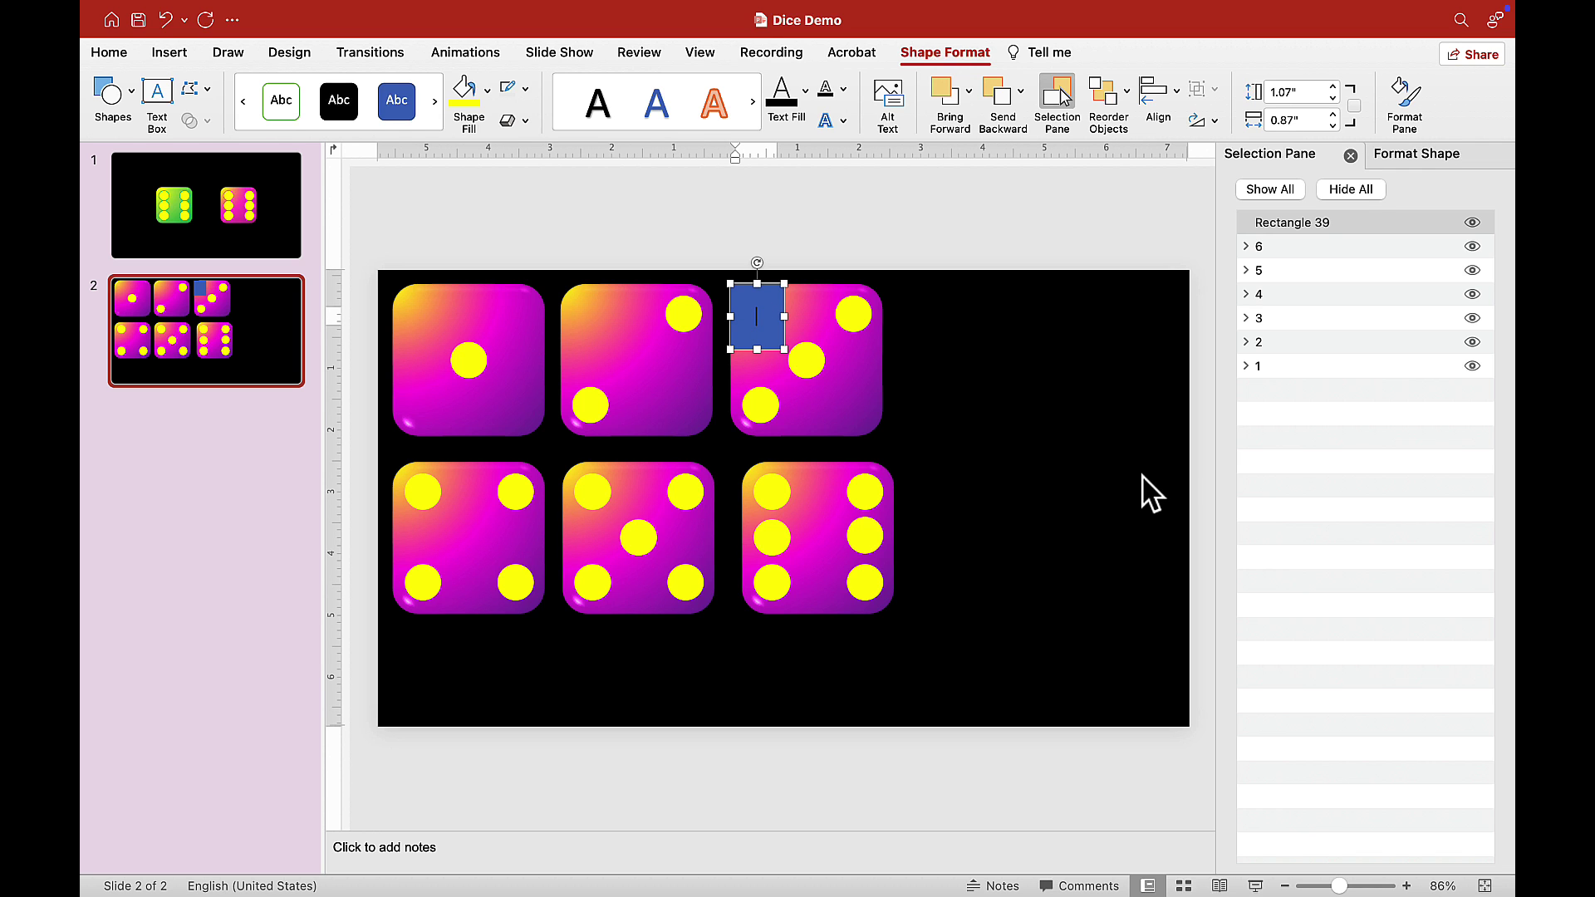
pyautogui.doubleClick(1329, 223)
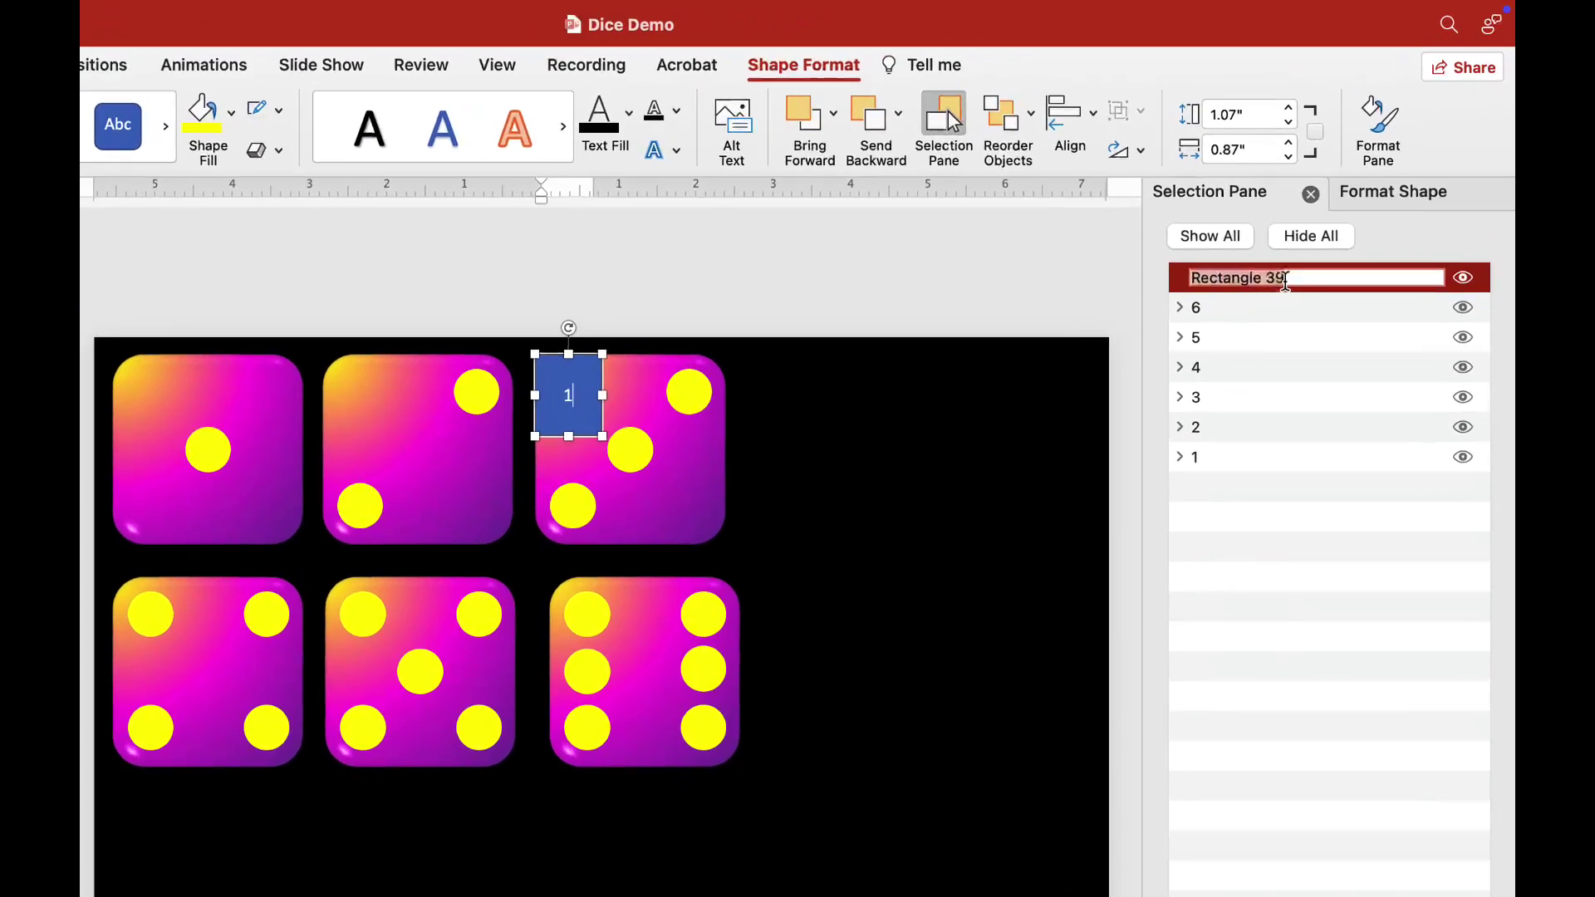
pyautogui.write('Button 1')
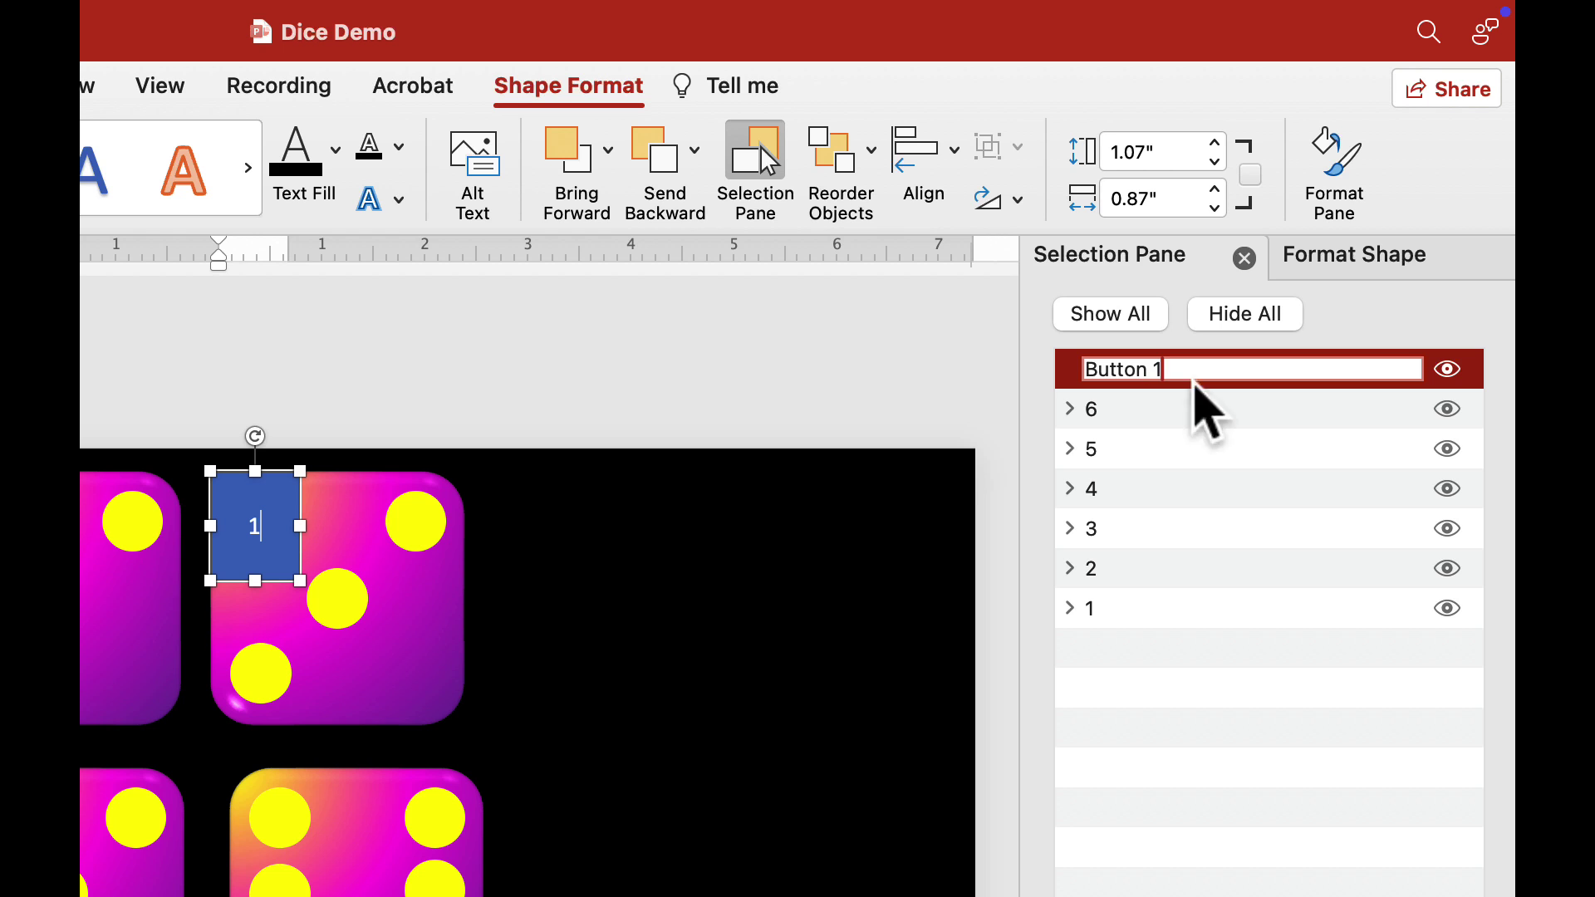
pyautogui.click(662, 381)
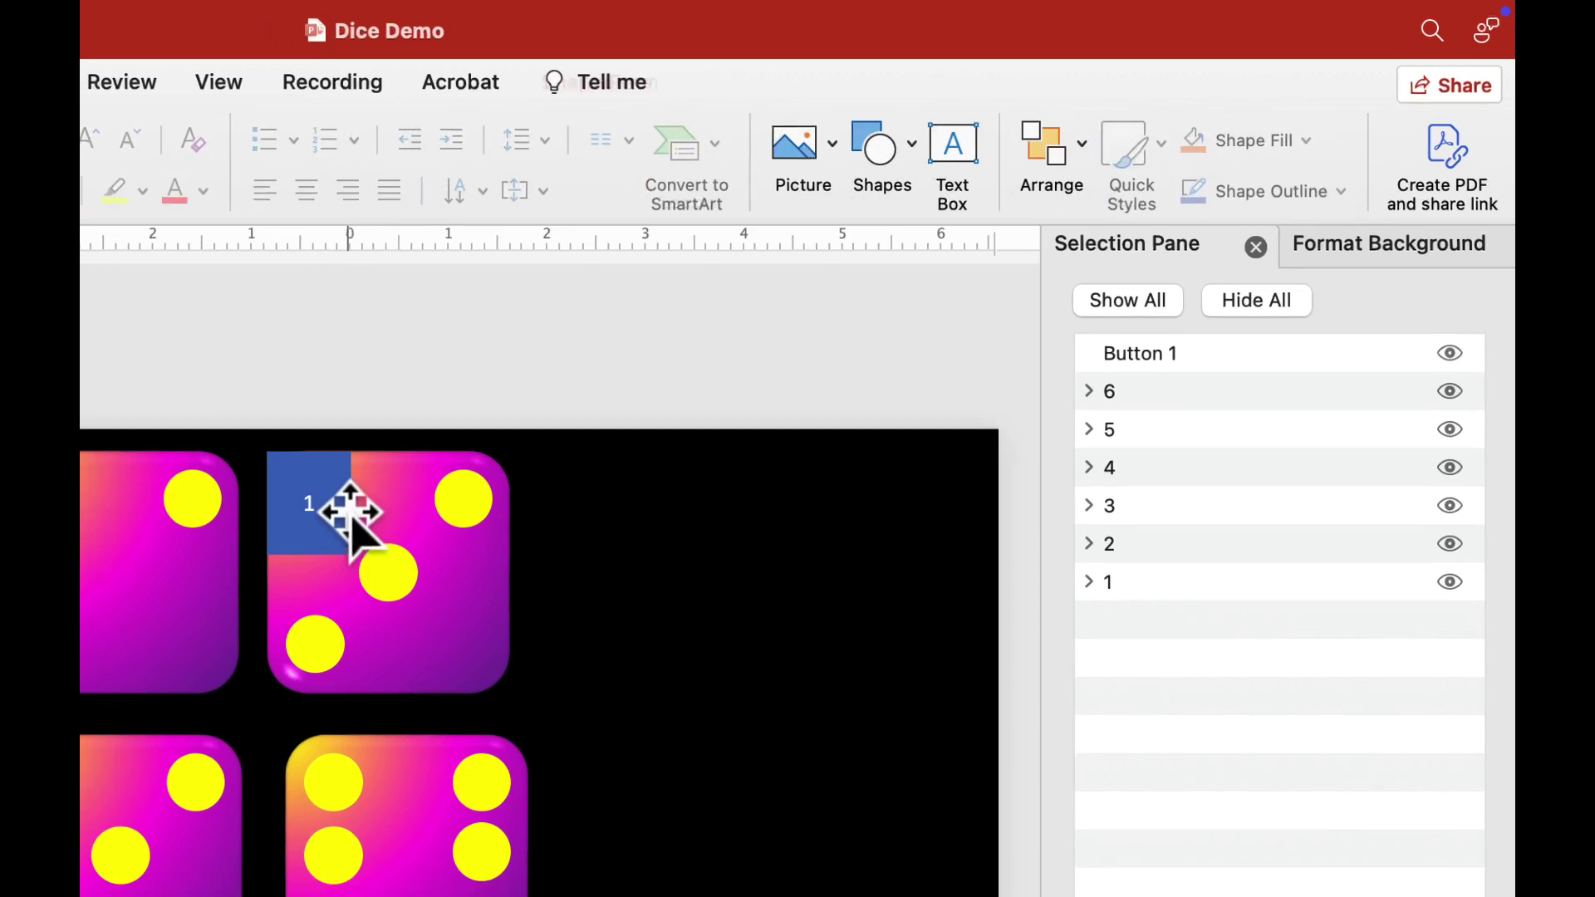
# Duplicate the Button 1 rectangle and place the copy against its right edge
pyautogui.moveTo(266, 491); pyautogui.dragTo(281, 505)
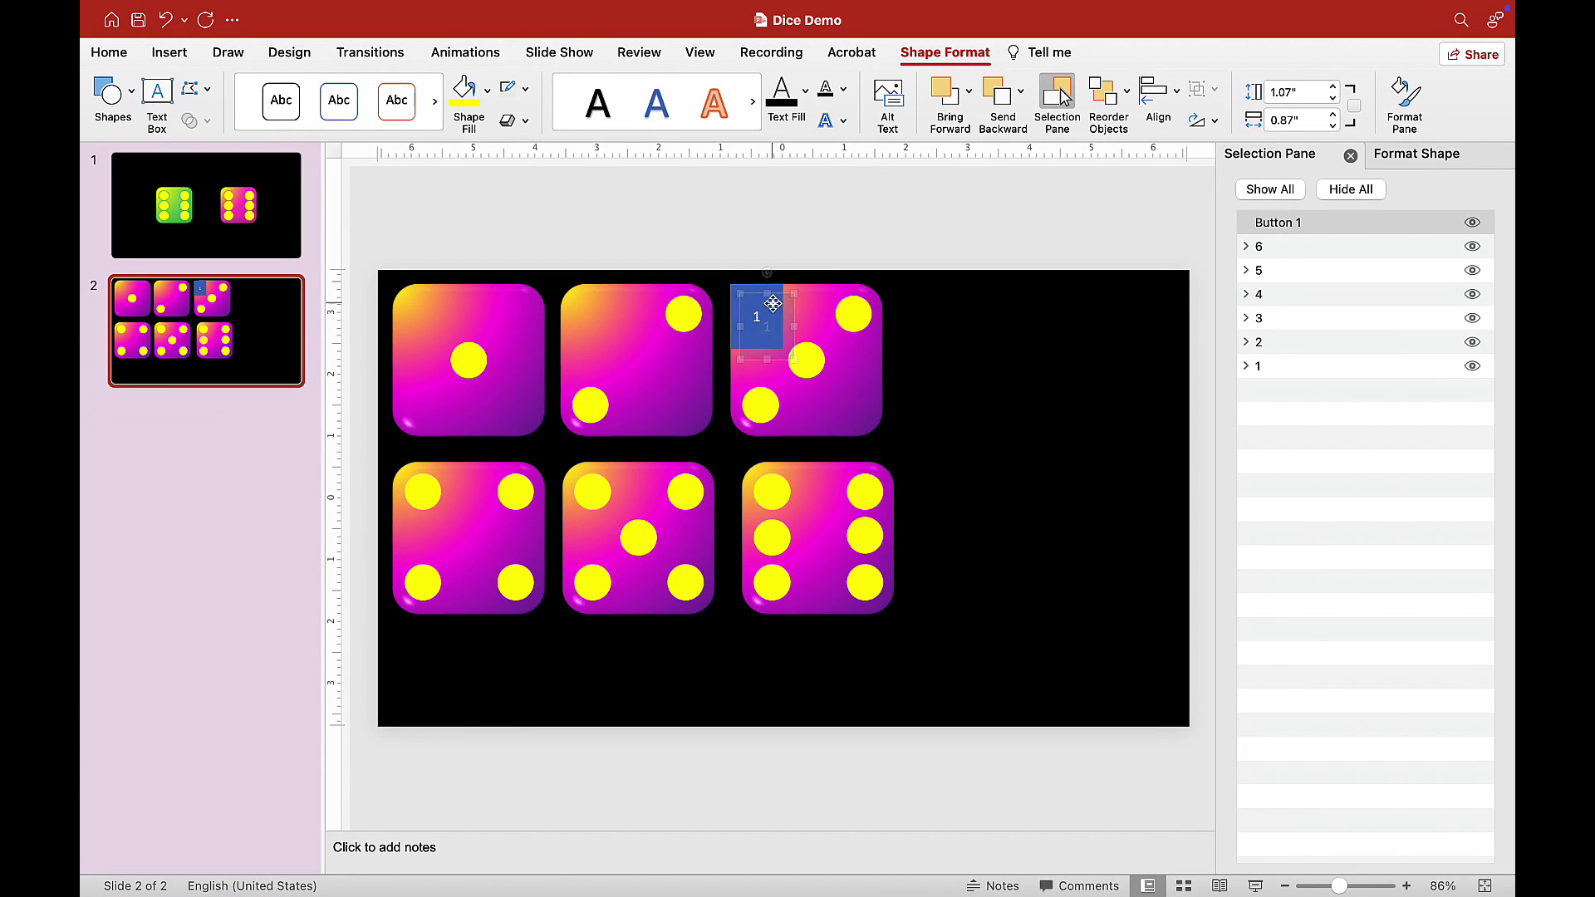
pyautogui.moveTo(773, 303); pyautogui.dragTo(811, 301)
# Change the copied rectangle's label to 2 and name it "Button 2"
pyautogui.click(812, 315)
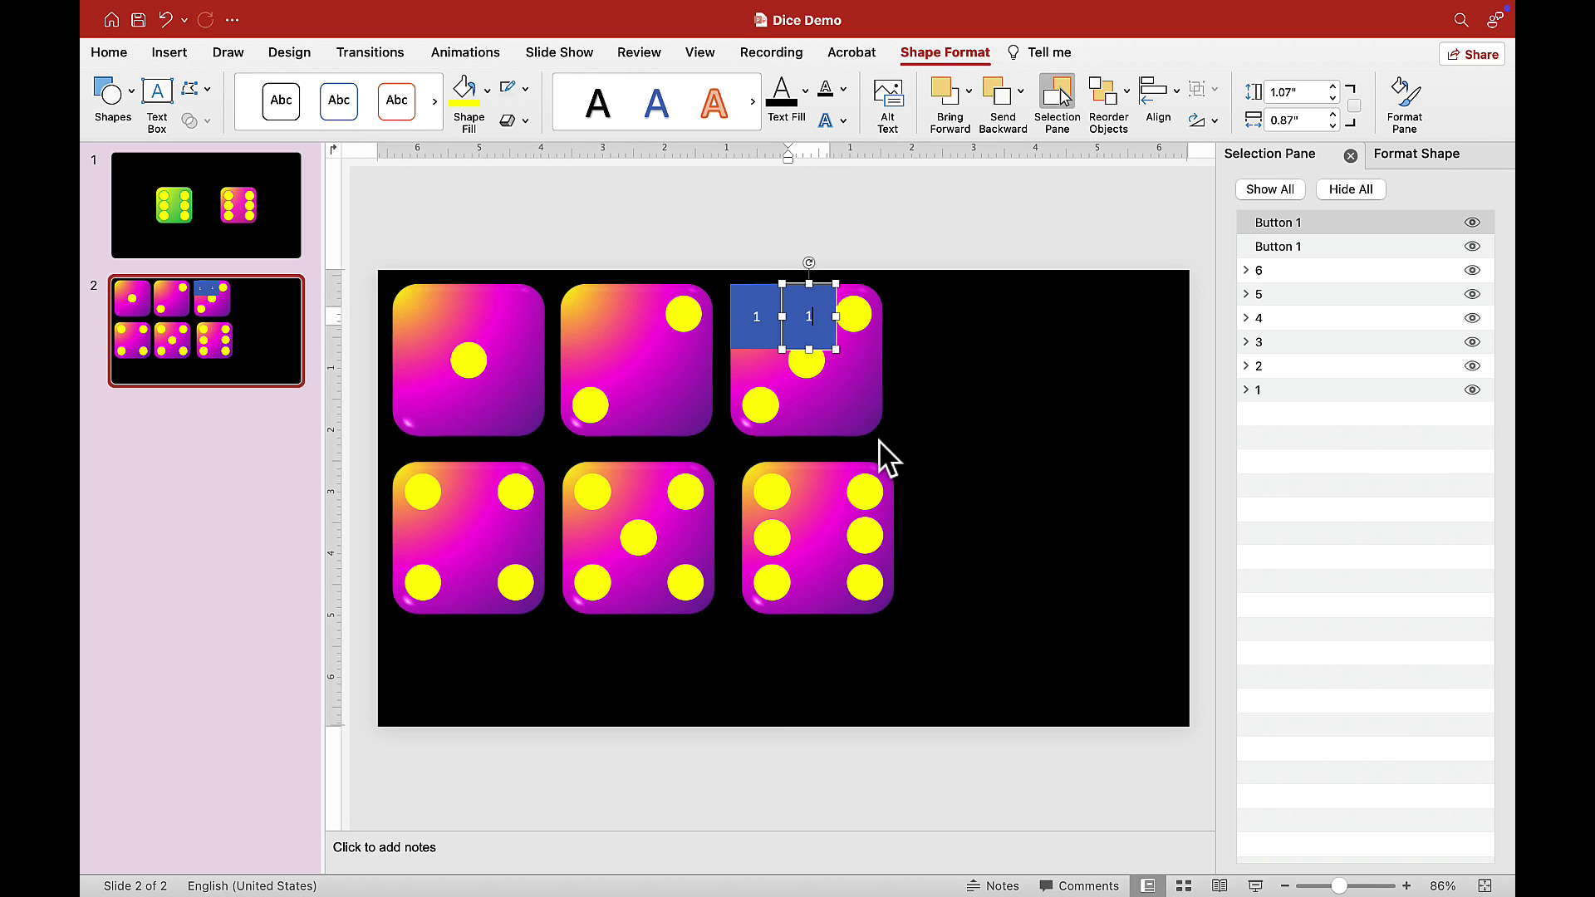
pyautogui.click(1302, 223)
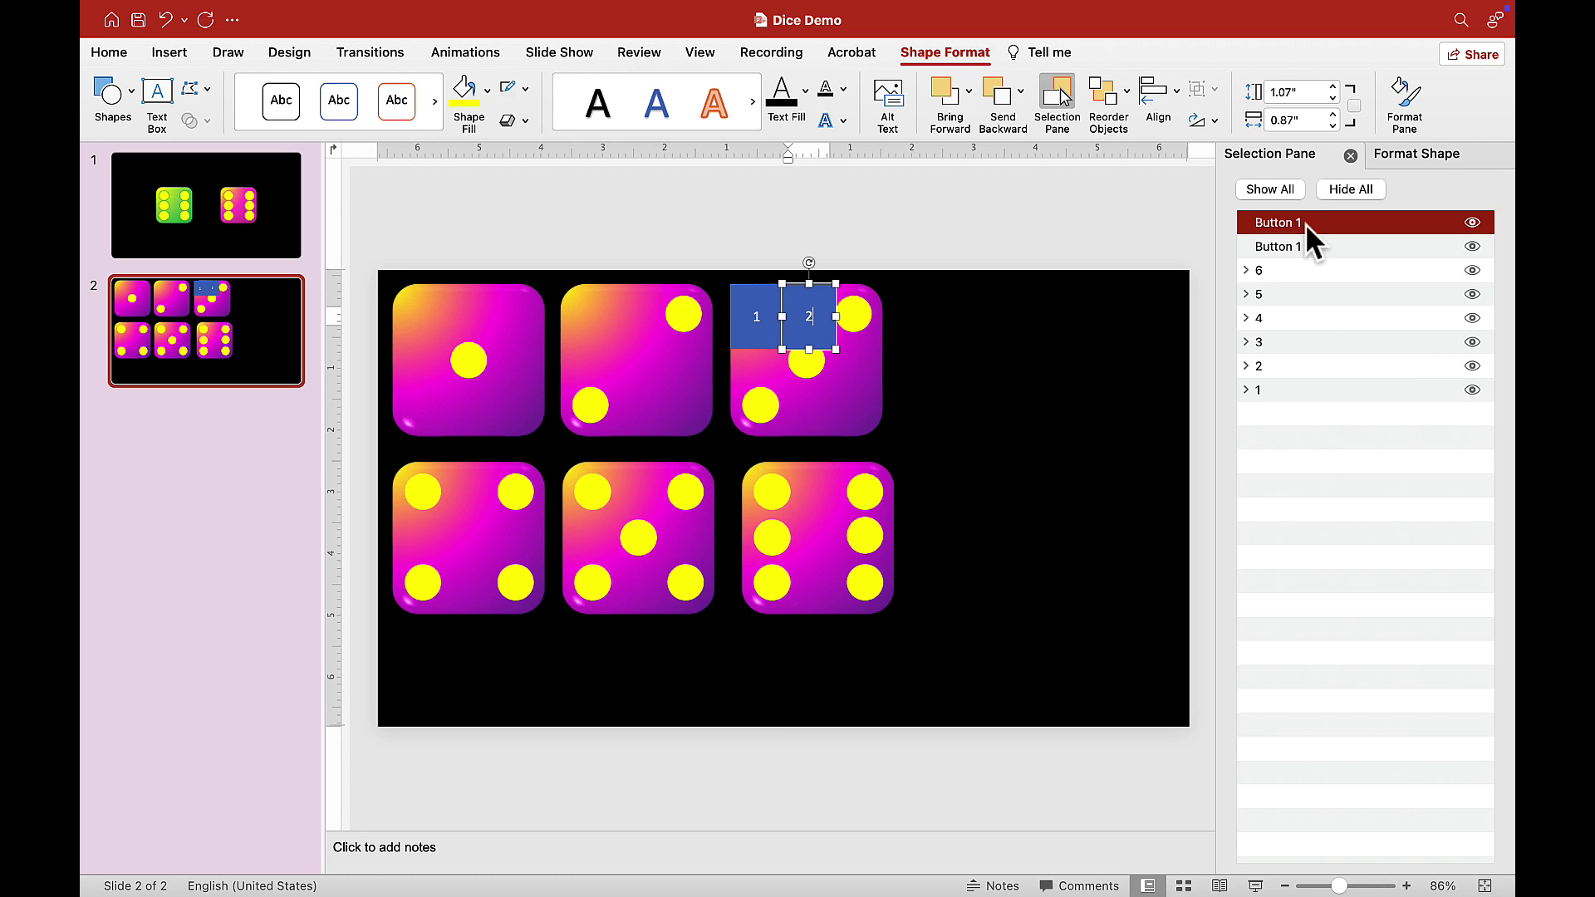
pyautogui.click(1304, 222)
pyautogui.click(1326, 226)
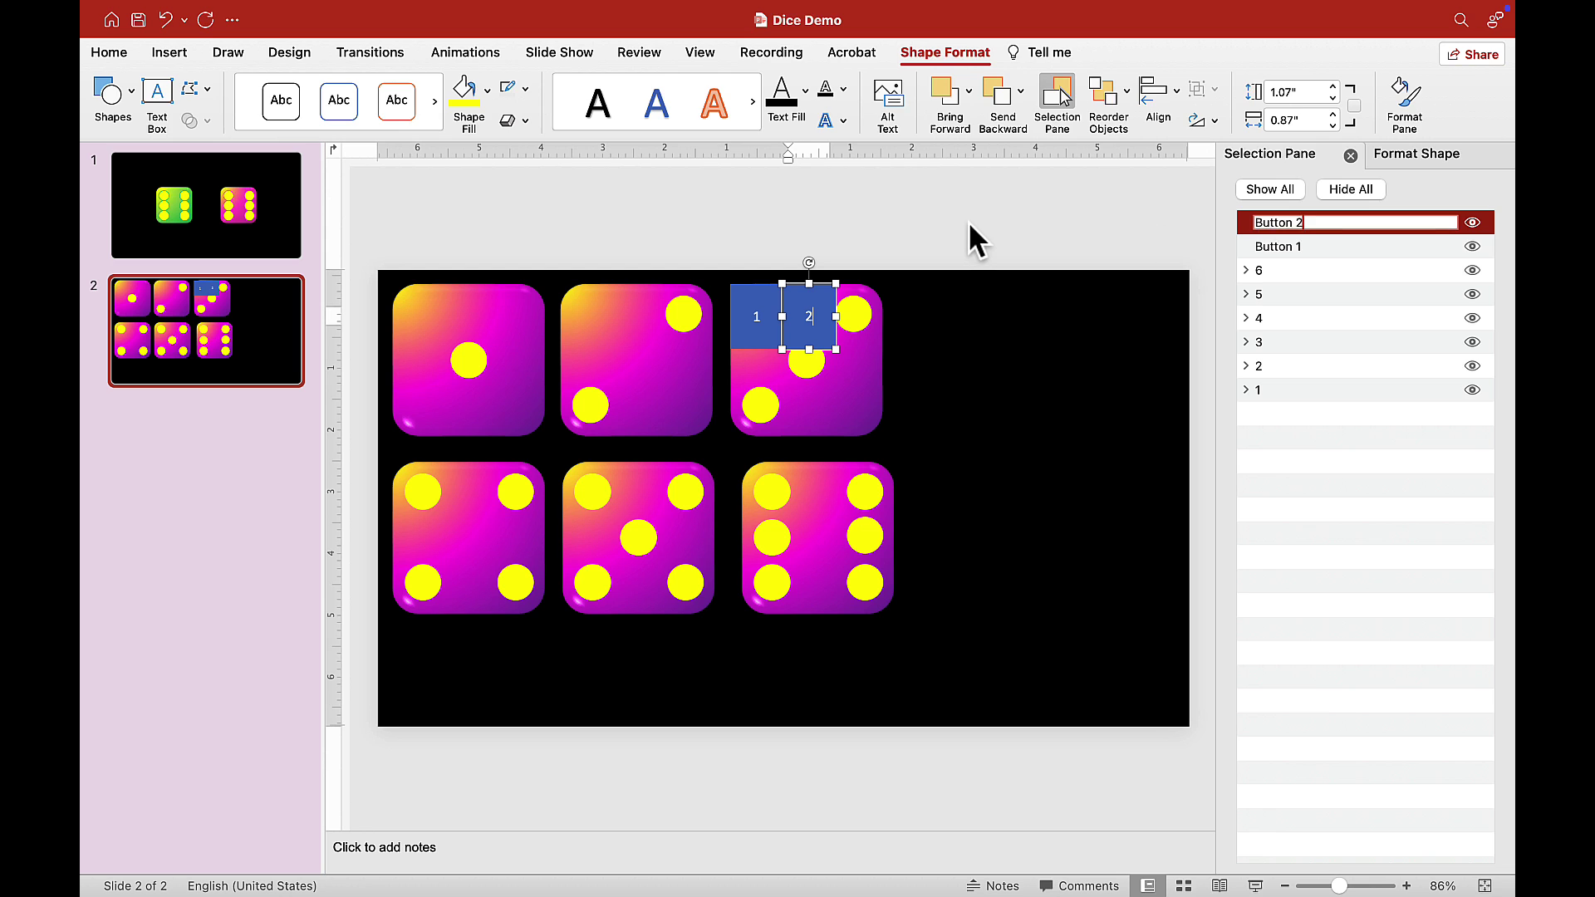
pyautogui.press('Return')
# Duplicate the Button 2 rectangle and place the copy against its right edge
pyautogui.click(821, 303)
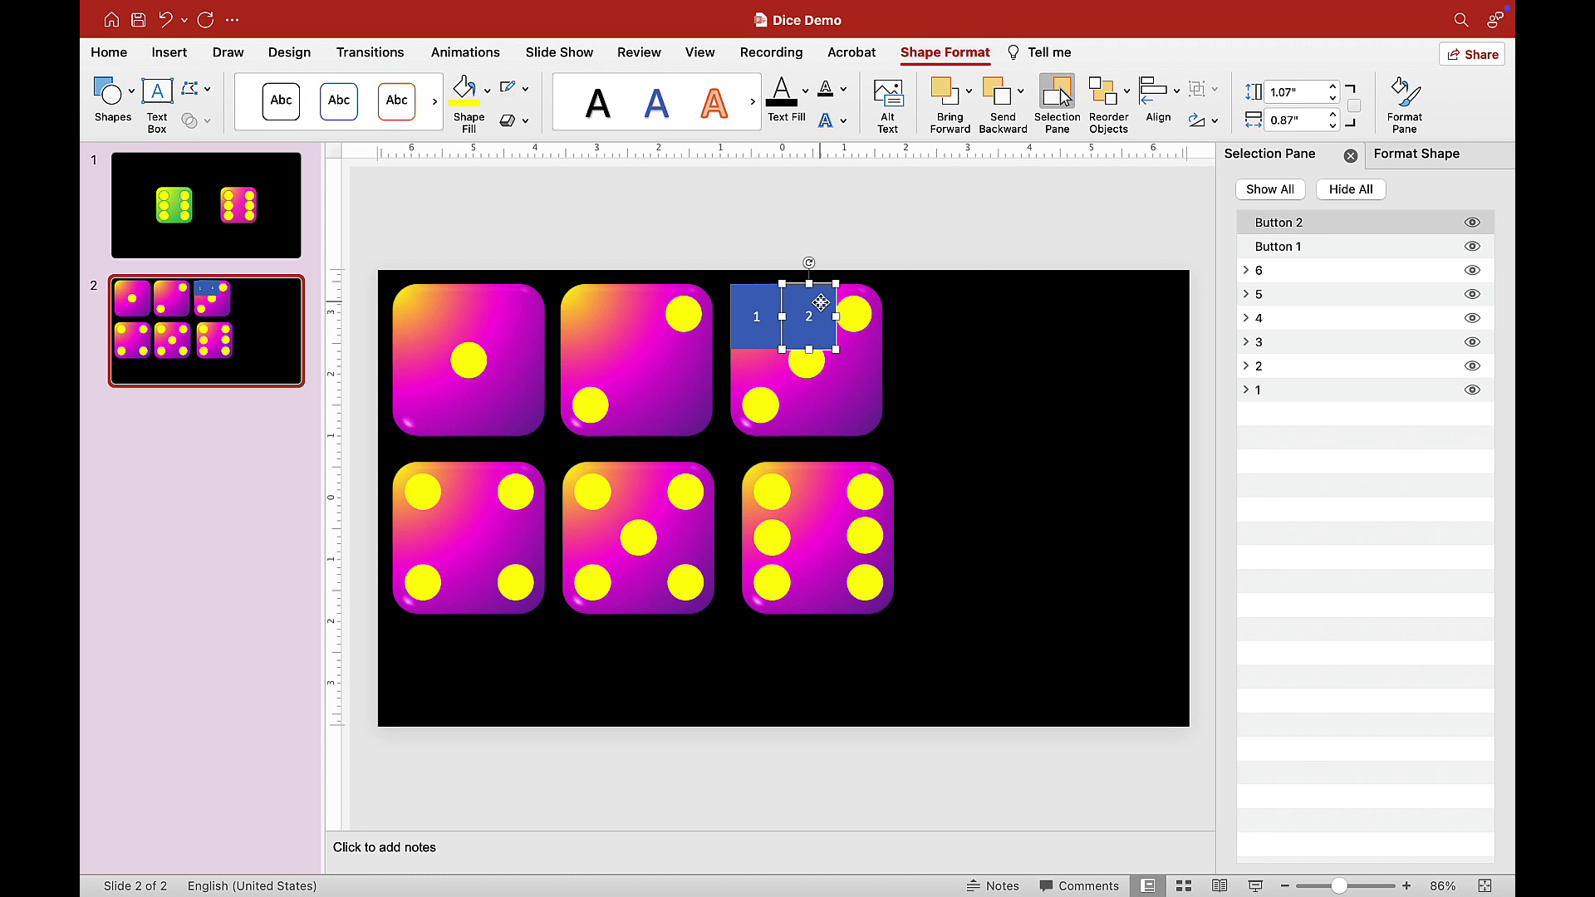
pyautogui.press('super+v')
pyautogui.moveTo(855, 307)
pyautogui.mouseDown()
pyautogui.moveTo(829, 310)
pyautogui.moveTo(872, 299)
pyautogui.mouseUp()
# Change the third rectangle's label to 3 and name it "Button 3"
pyautogui.click(863, 315)
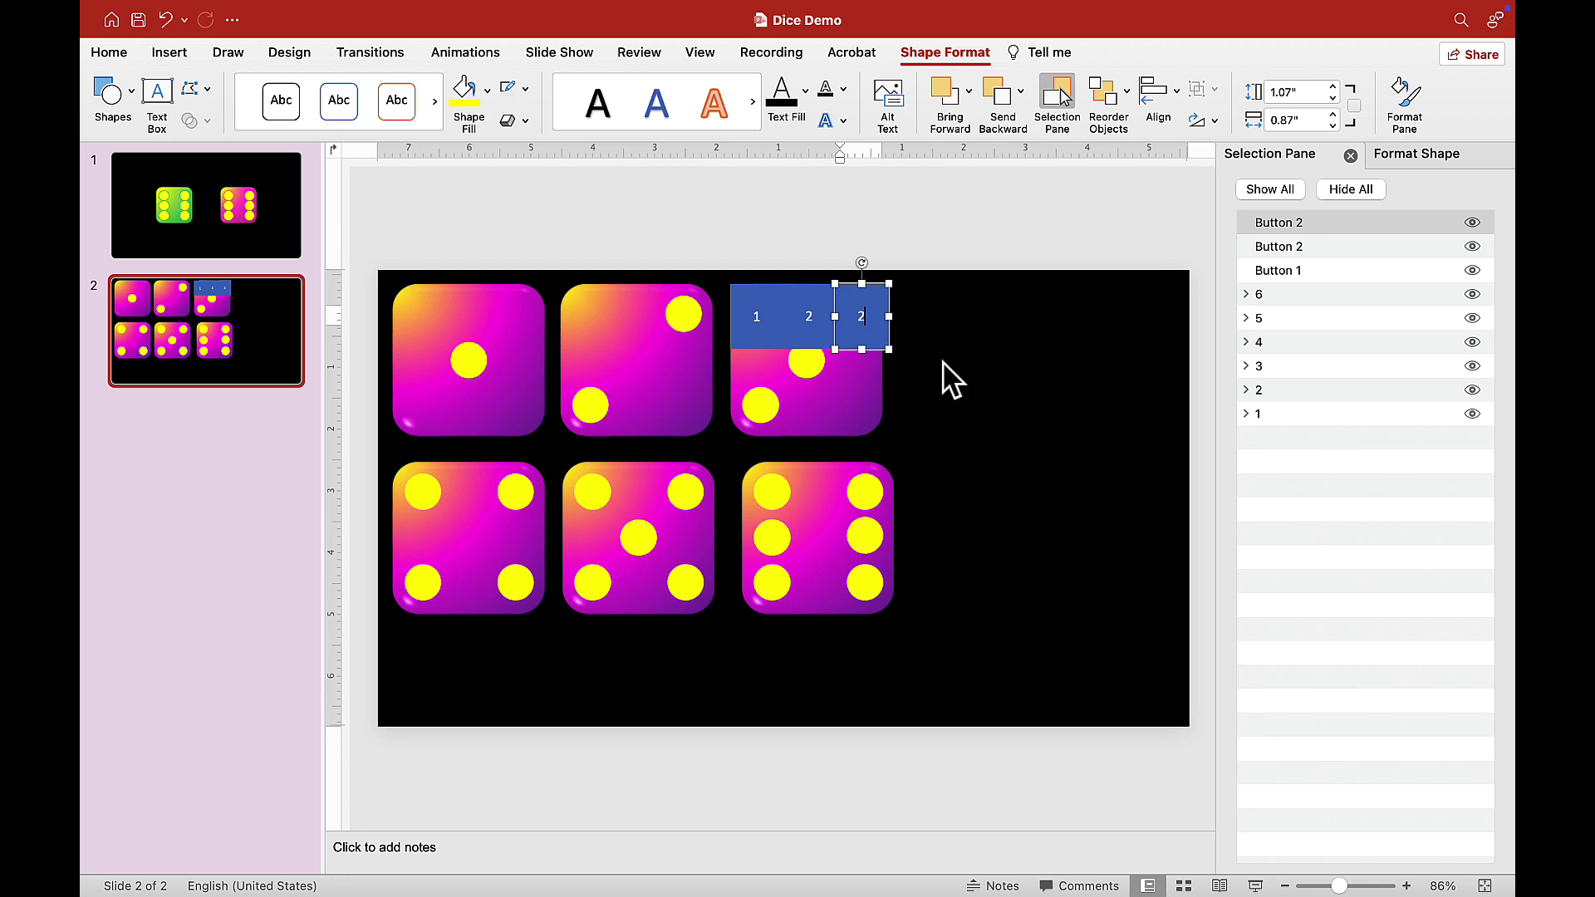
pyautogui.click(1314, 219)
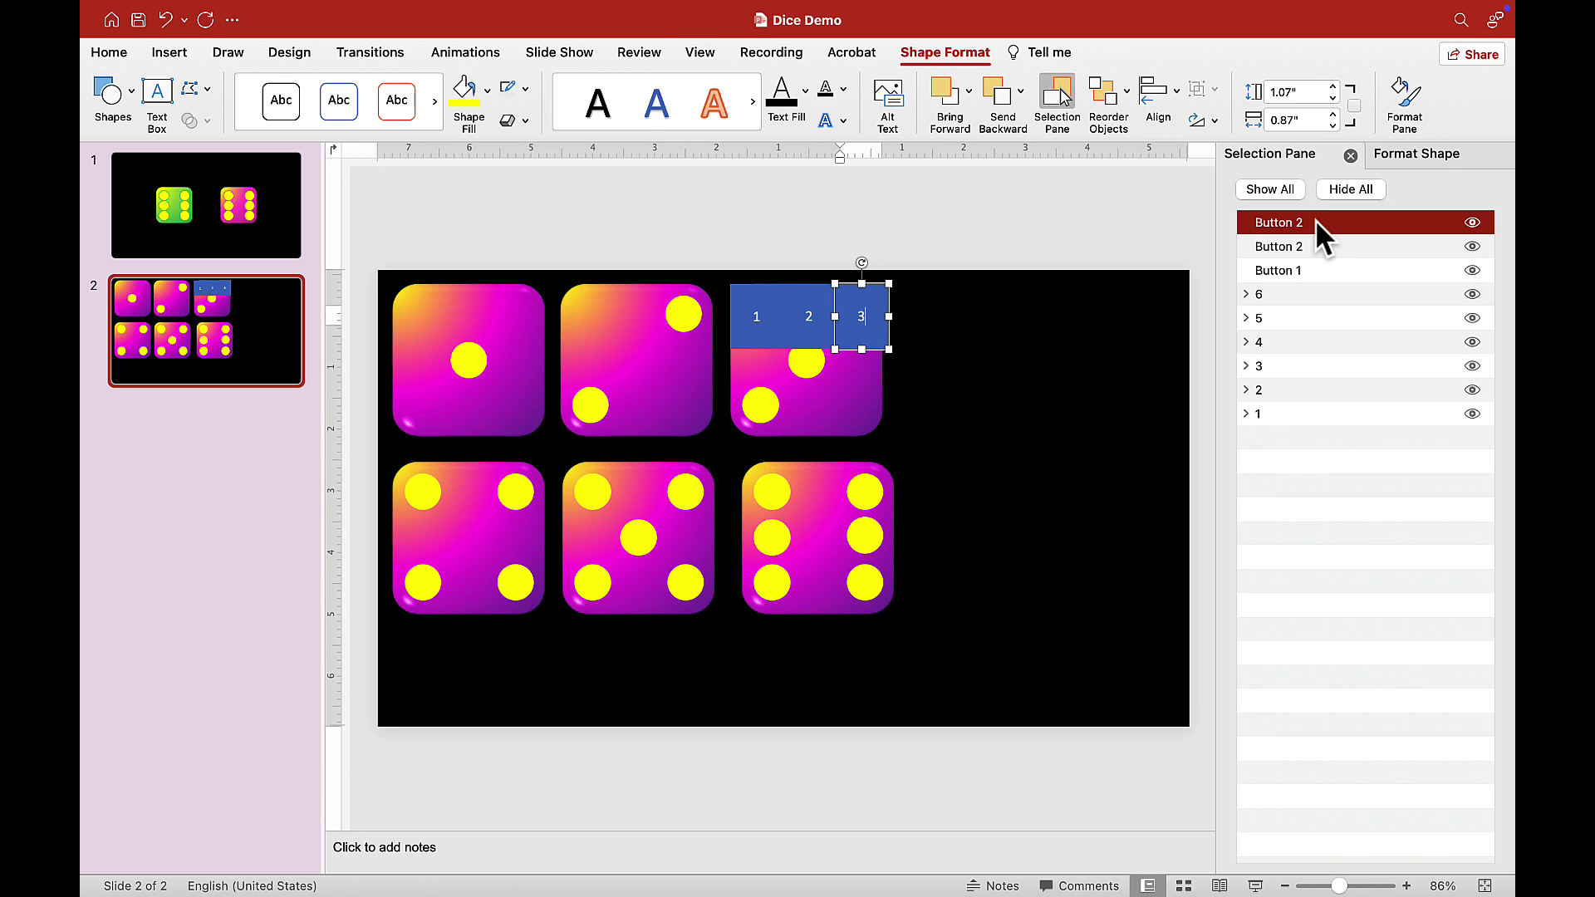
pyautogui.click(1314, 219)
pyautogui.press('BackSpace')
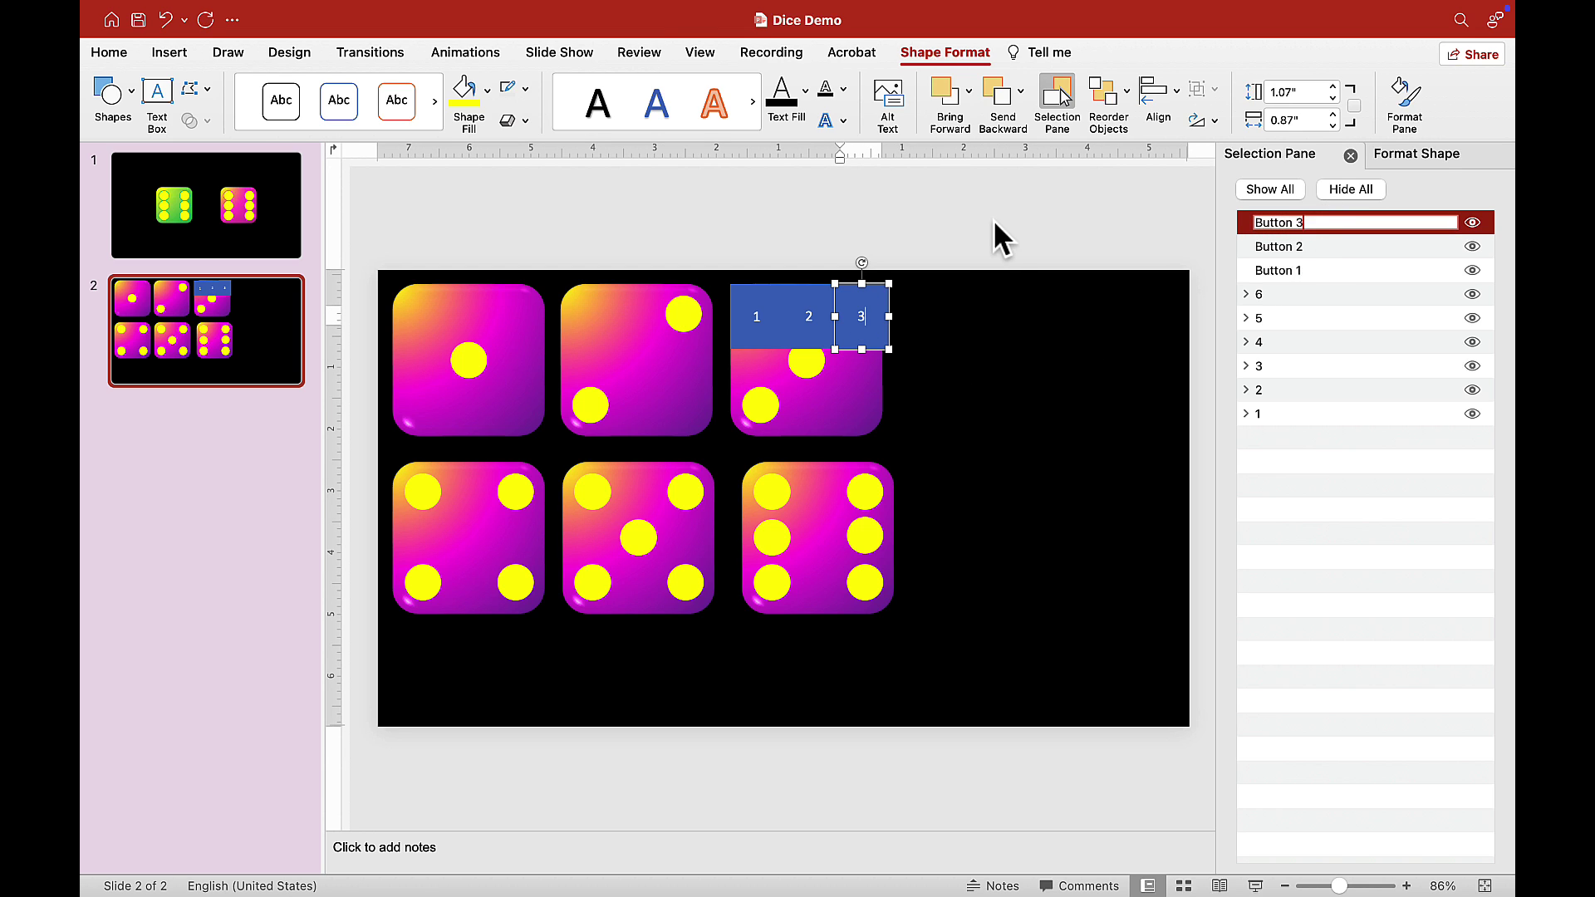
pyautogui.click(993, 218)
# Duplicate the Button 3 rectangle and place the copy directly below Button 1
pyautogui.click(755, 316)
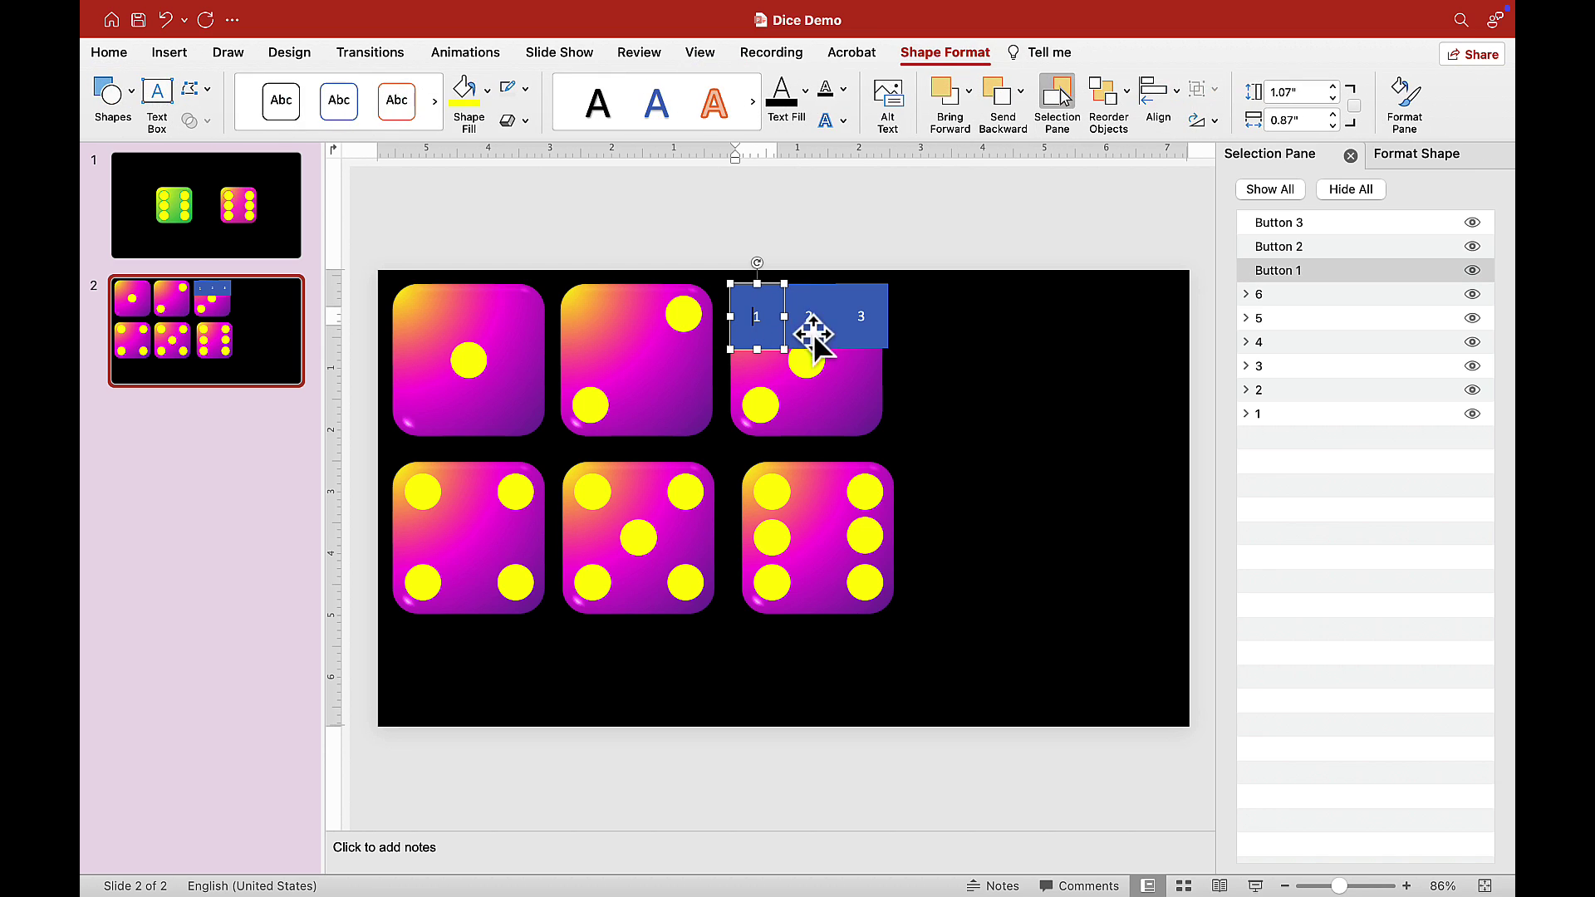
pyautogui.click(882, 331)
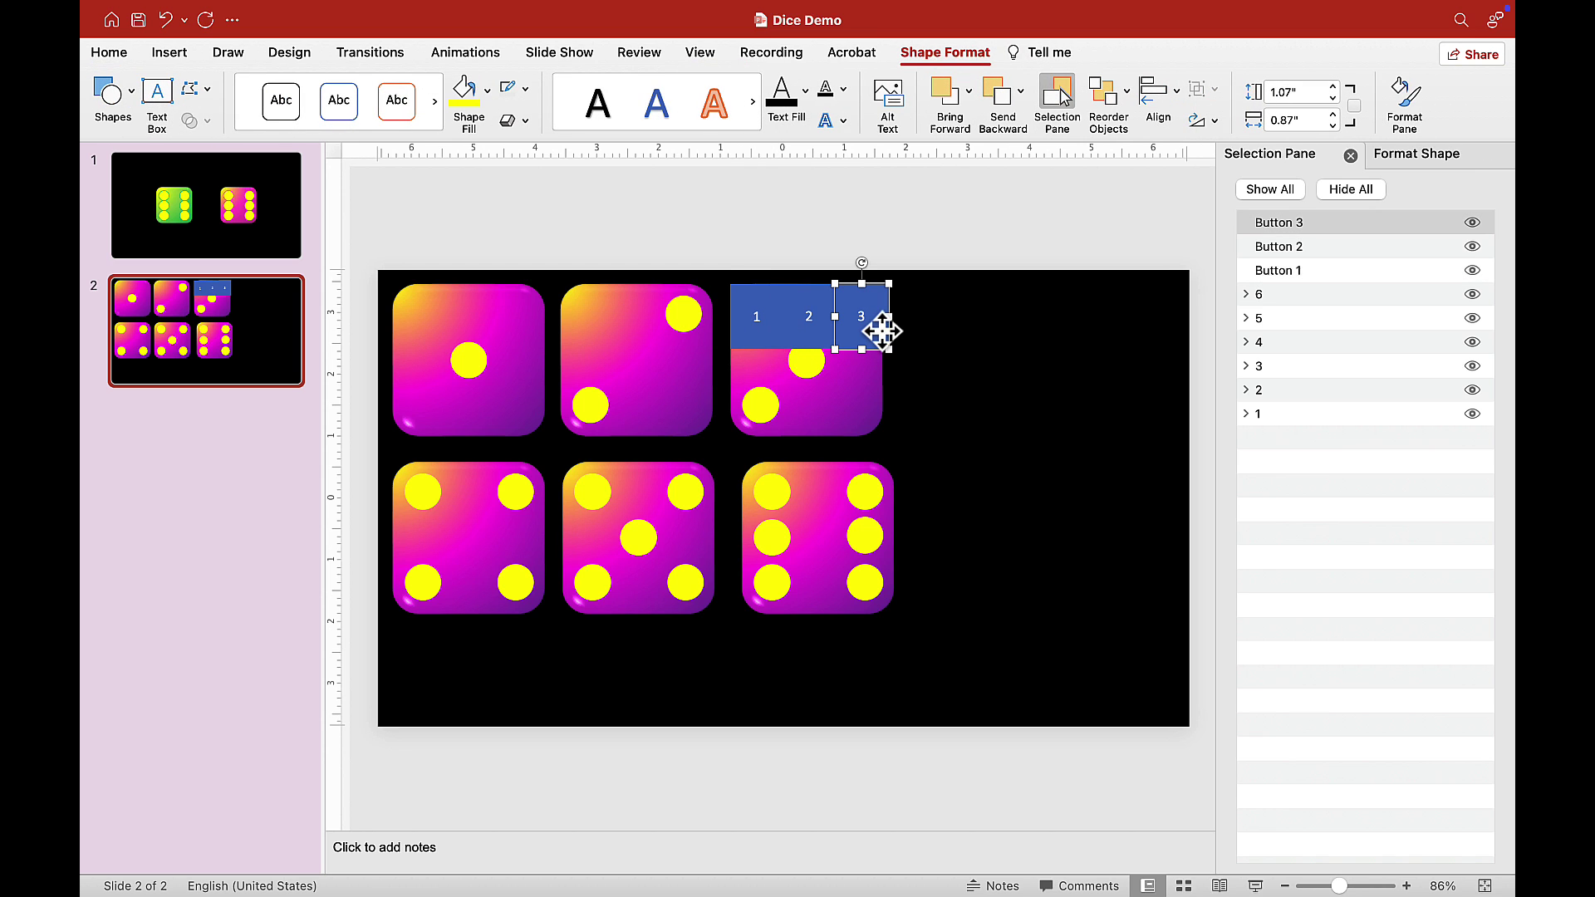
pyautogui.press('super+c')
pyautogui.press('super+v')
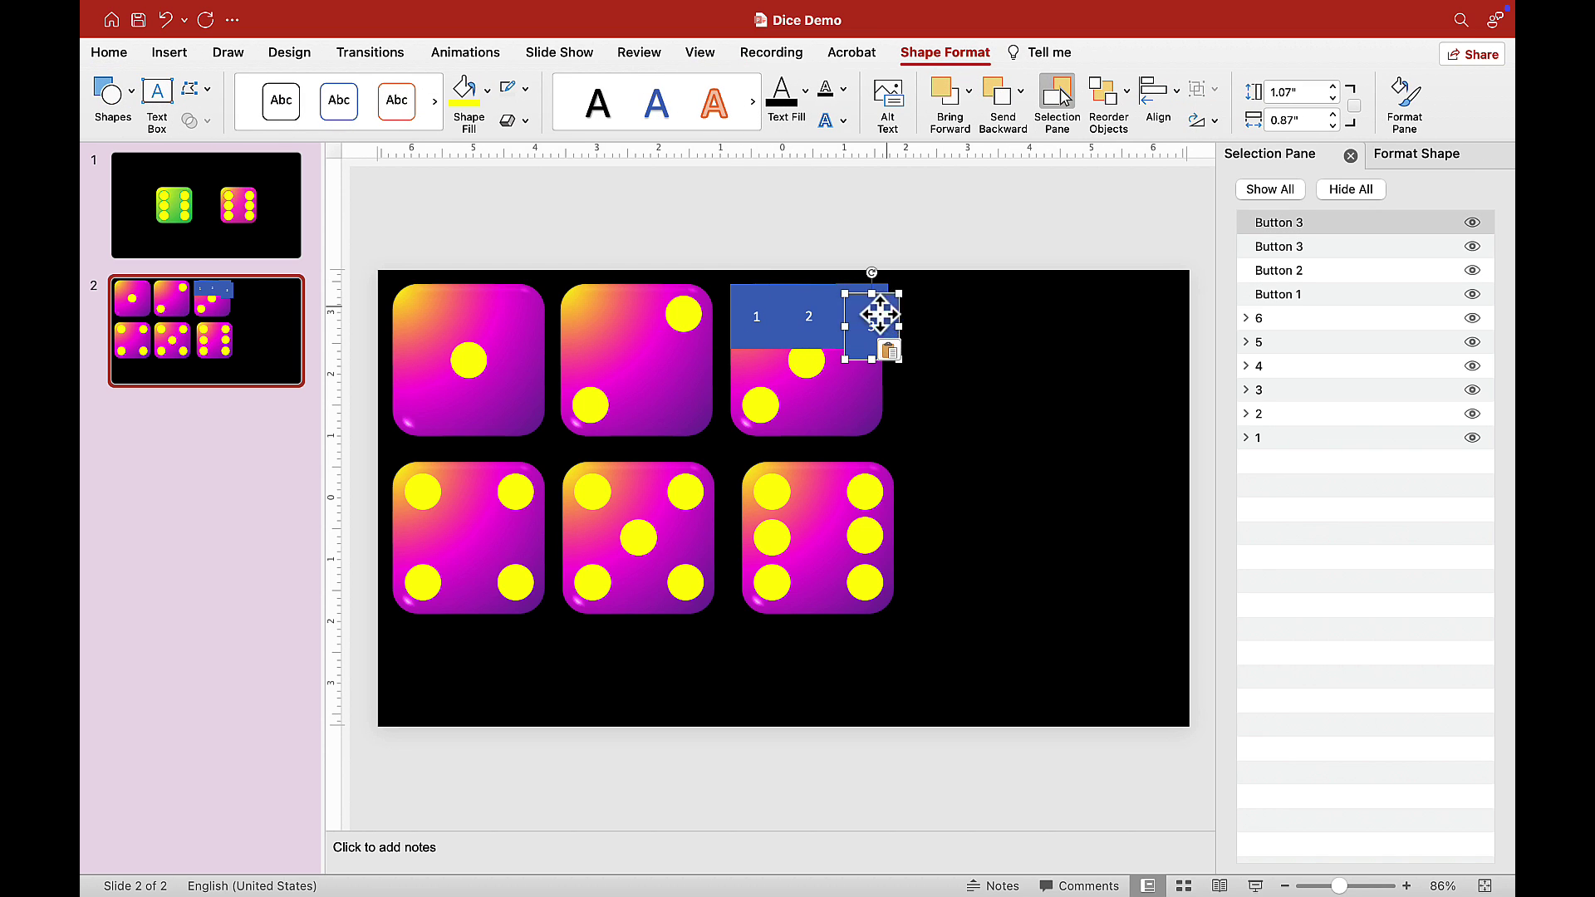
pyautogui.moveTo(876, 314); pyautogui.dragTo(773, 366)
# Change the label of the rectangle below Button 1 to 4 and name it "Button 4"
pyautogui.click(758, 378)
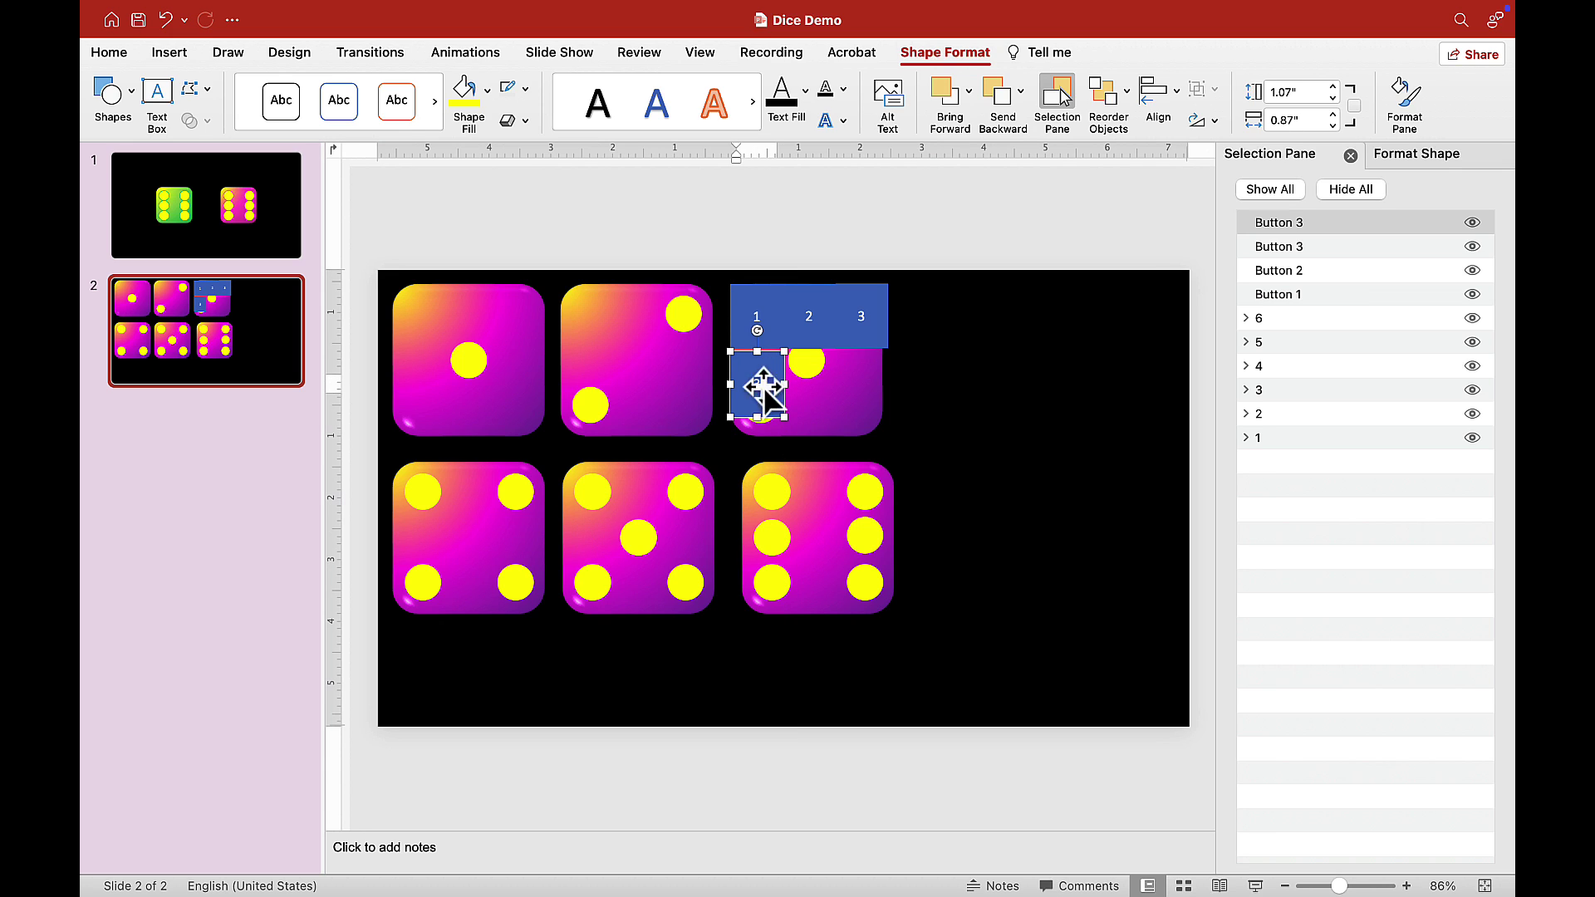
pyautogui.write('4')
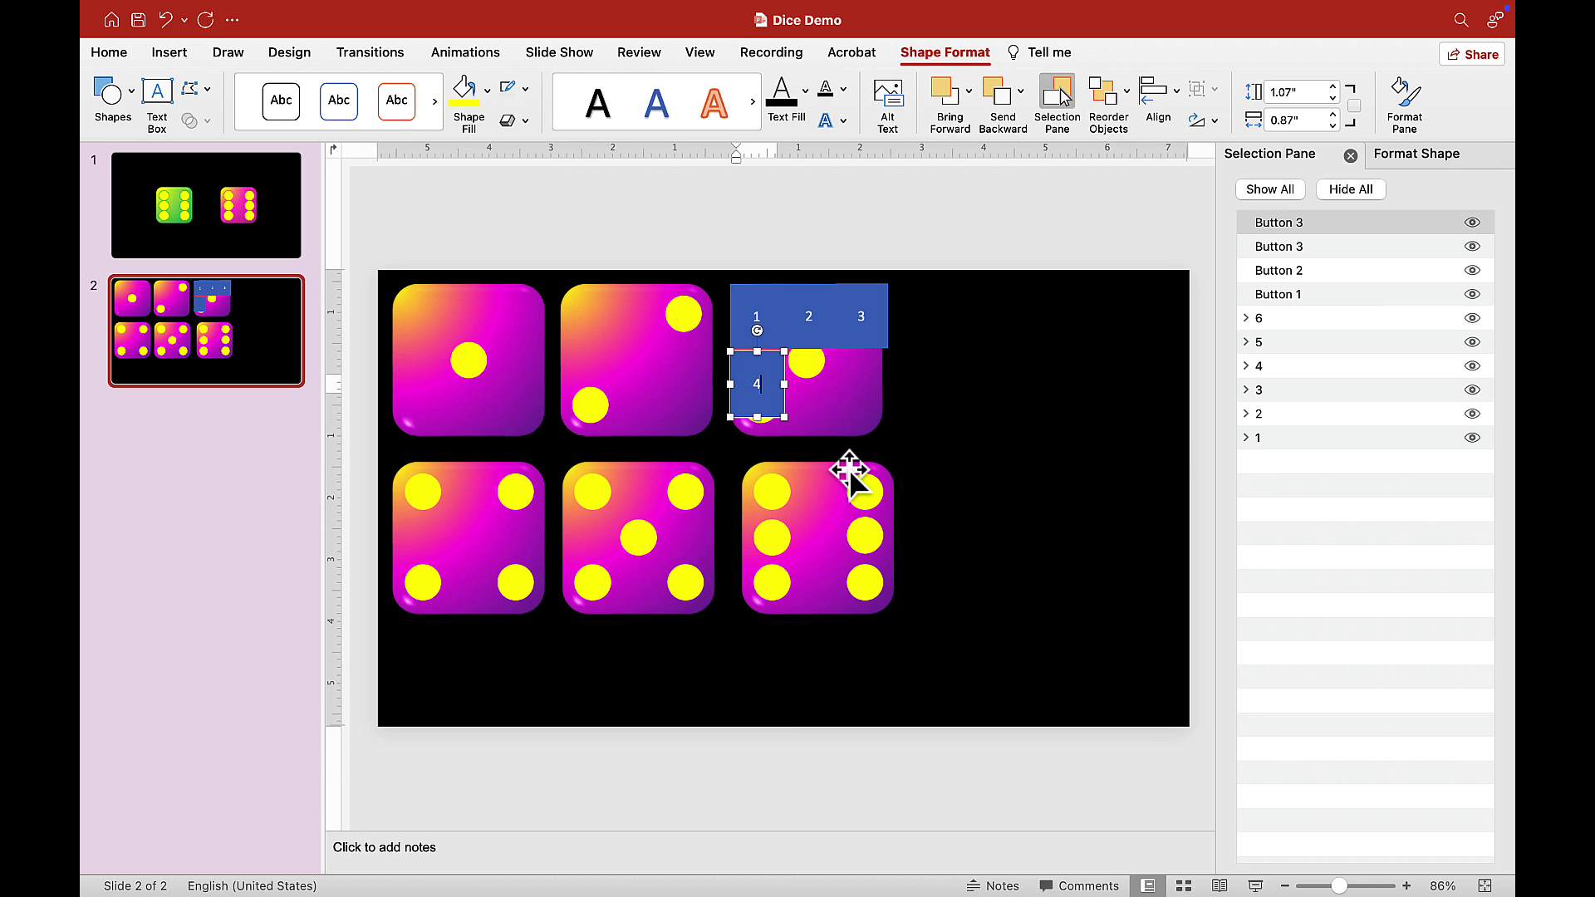
pyautogui.doubleClick(1300, 222)
pyautogui.click(1322, 222)
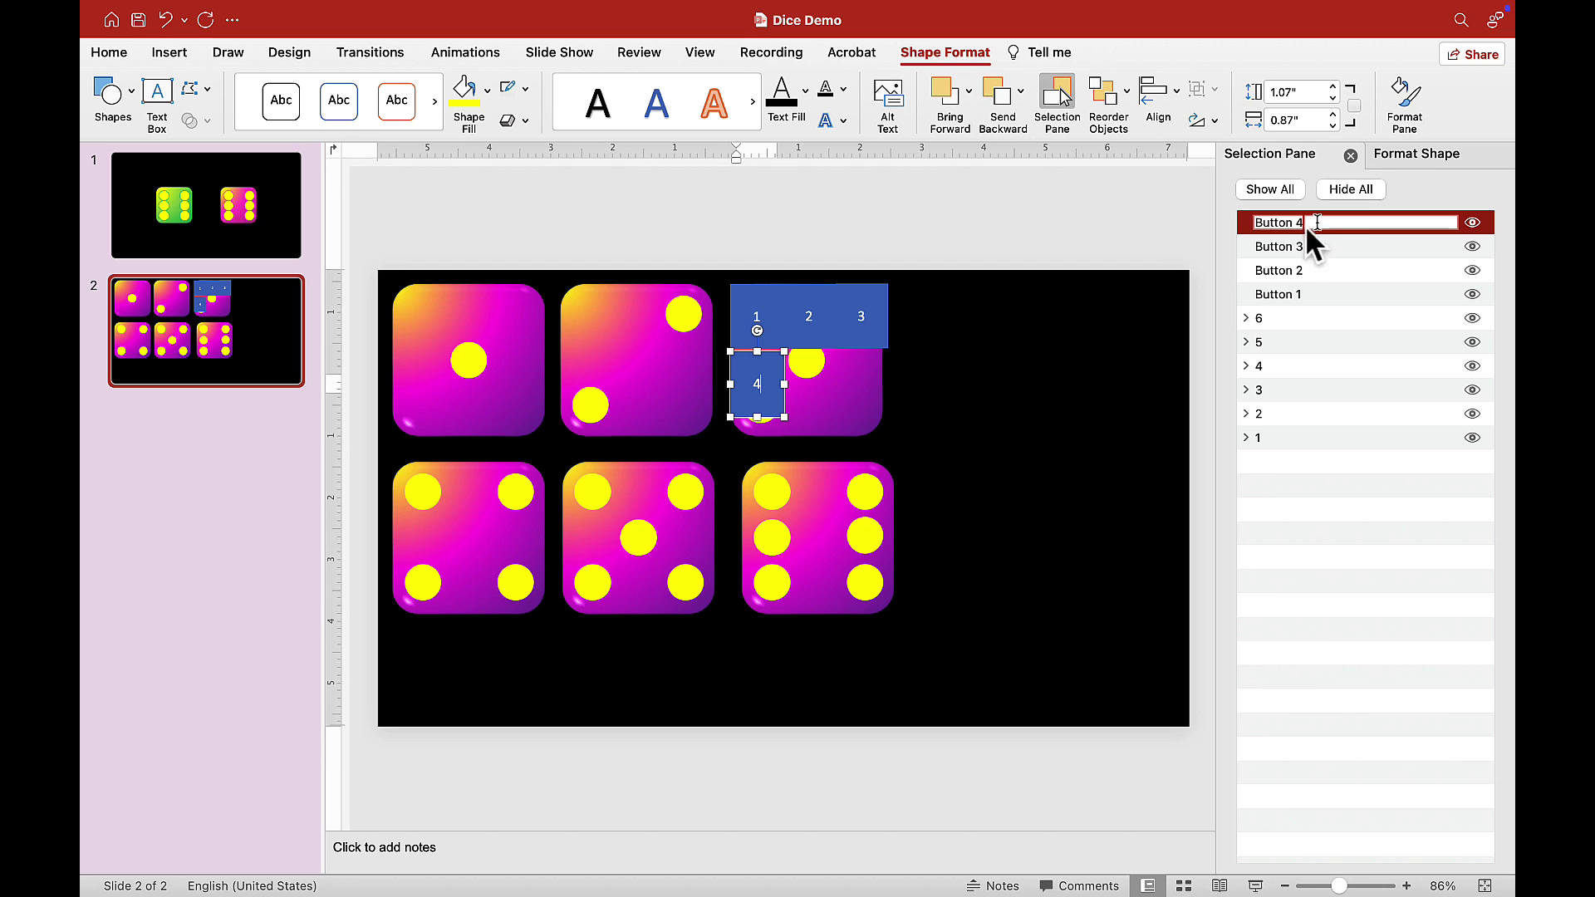
# Duplicate the Button 4 rectangle and place the copy directly below Button 2
pyautogui.click(775, 367)
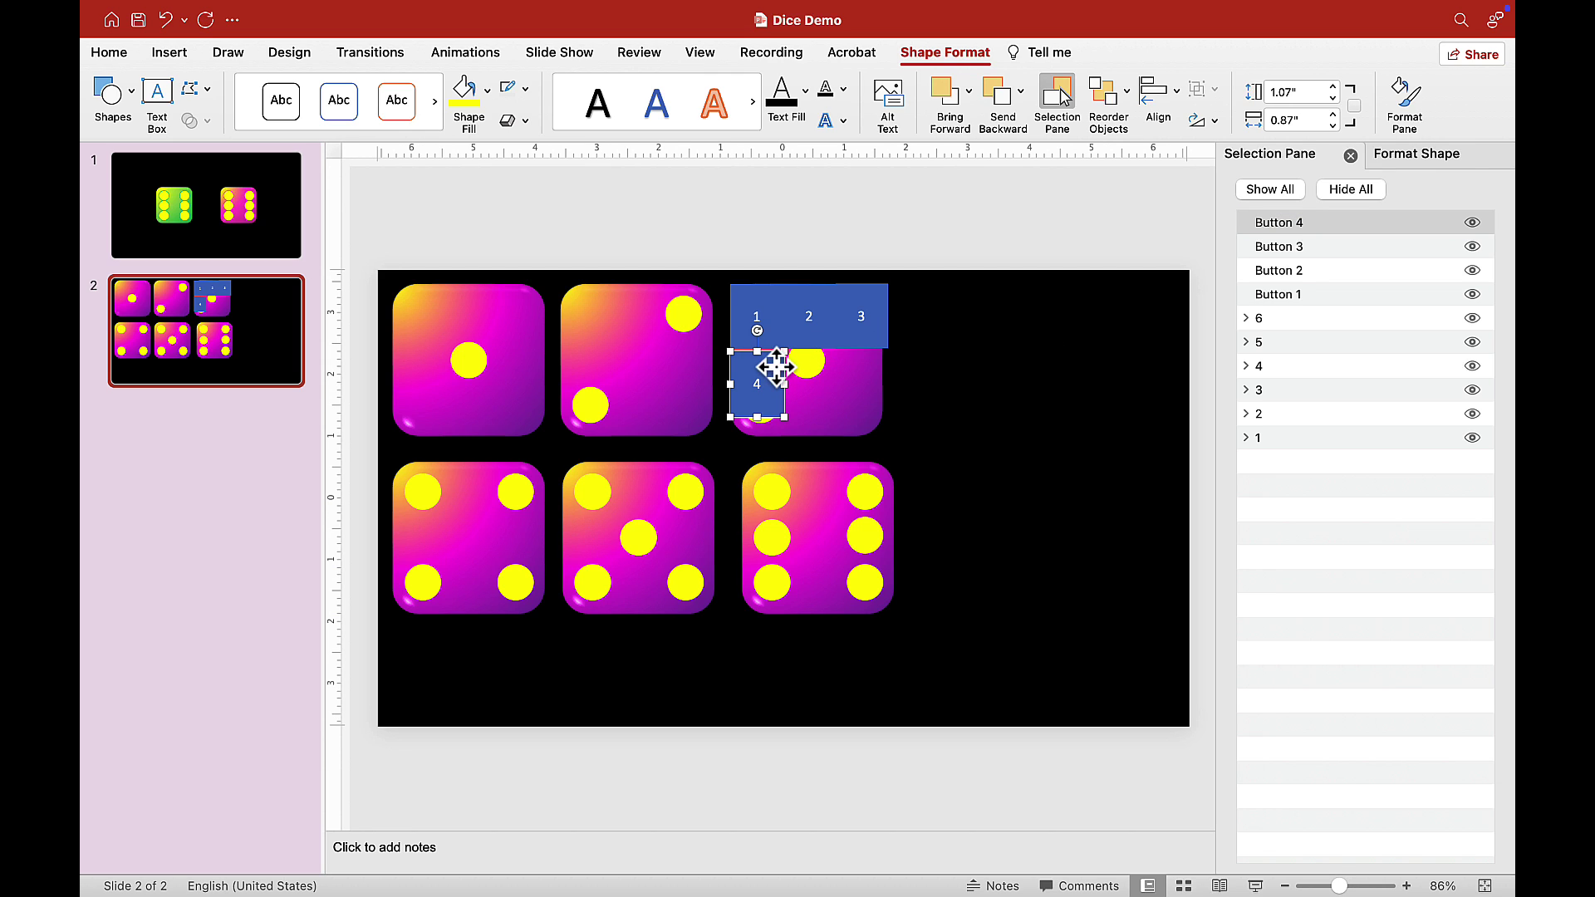
pyautogui.press('super+v')
pyautogui.moveTo(775, 366); pyautogui.dragTo(821, 370)
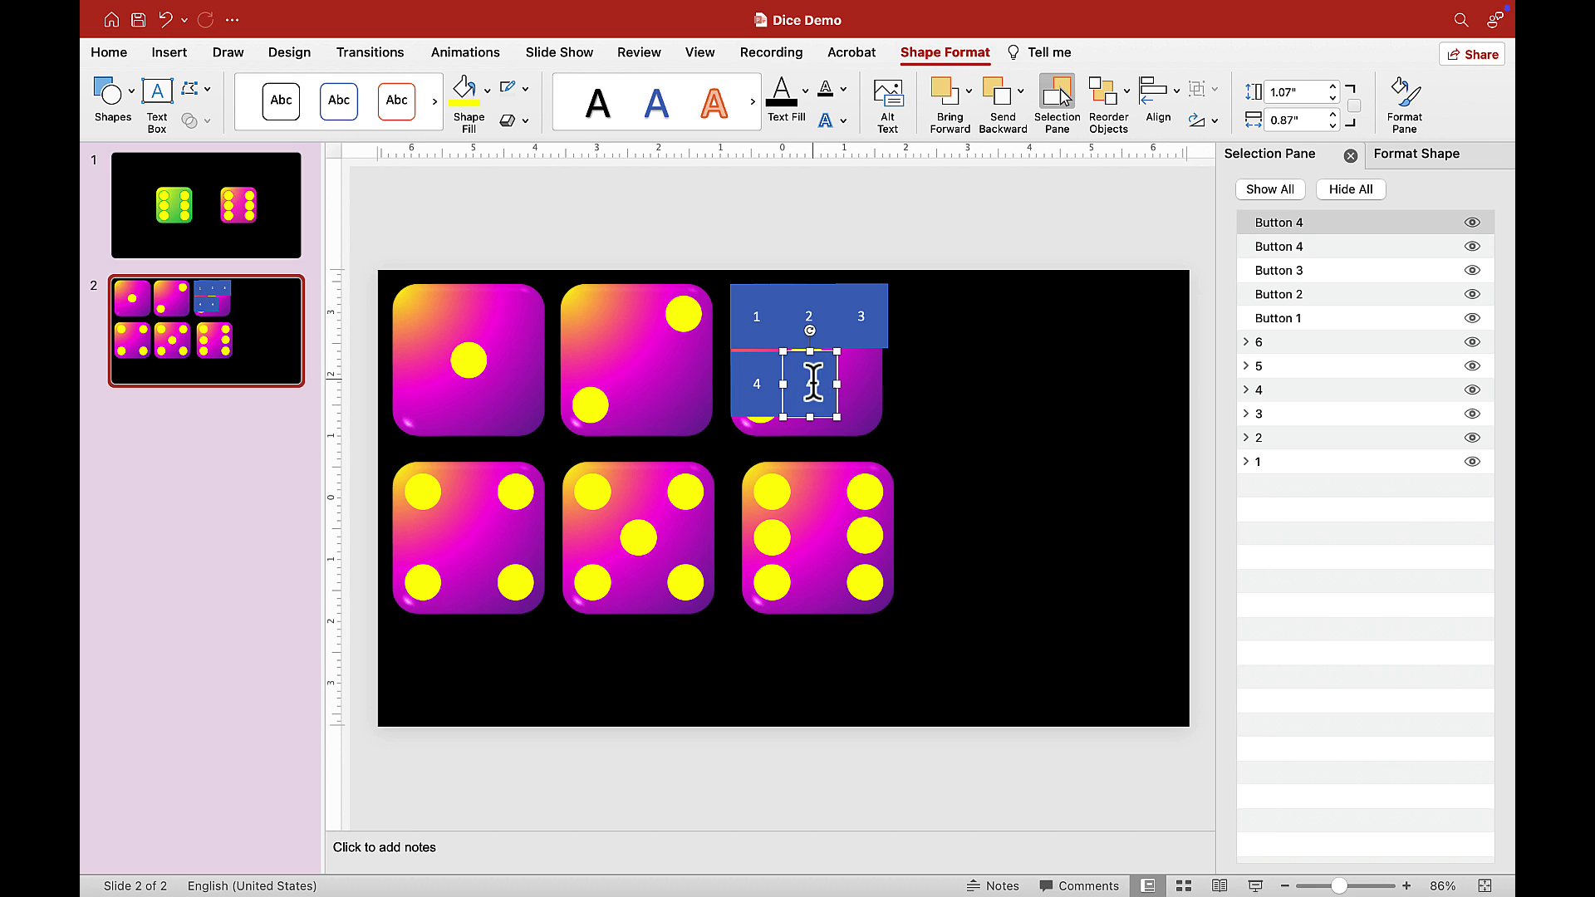
# Change the label of the rectangle below Button 2 to 5 and name it "Button 5"
pyautogui.click(813, 382)
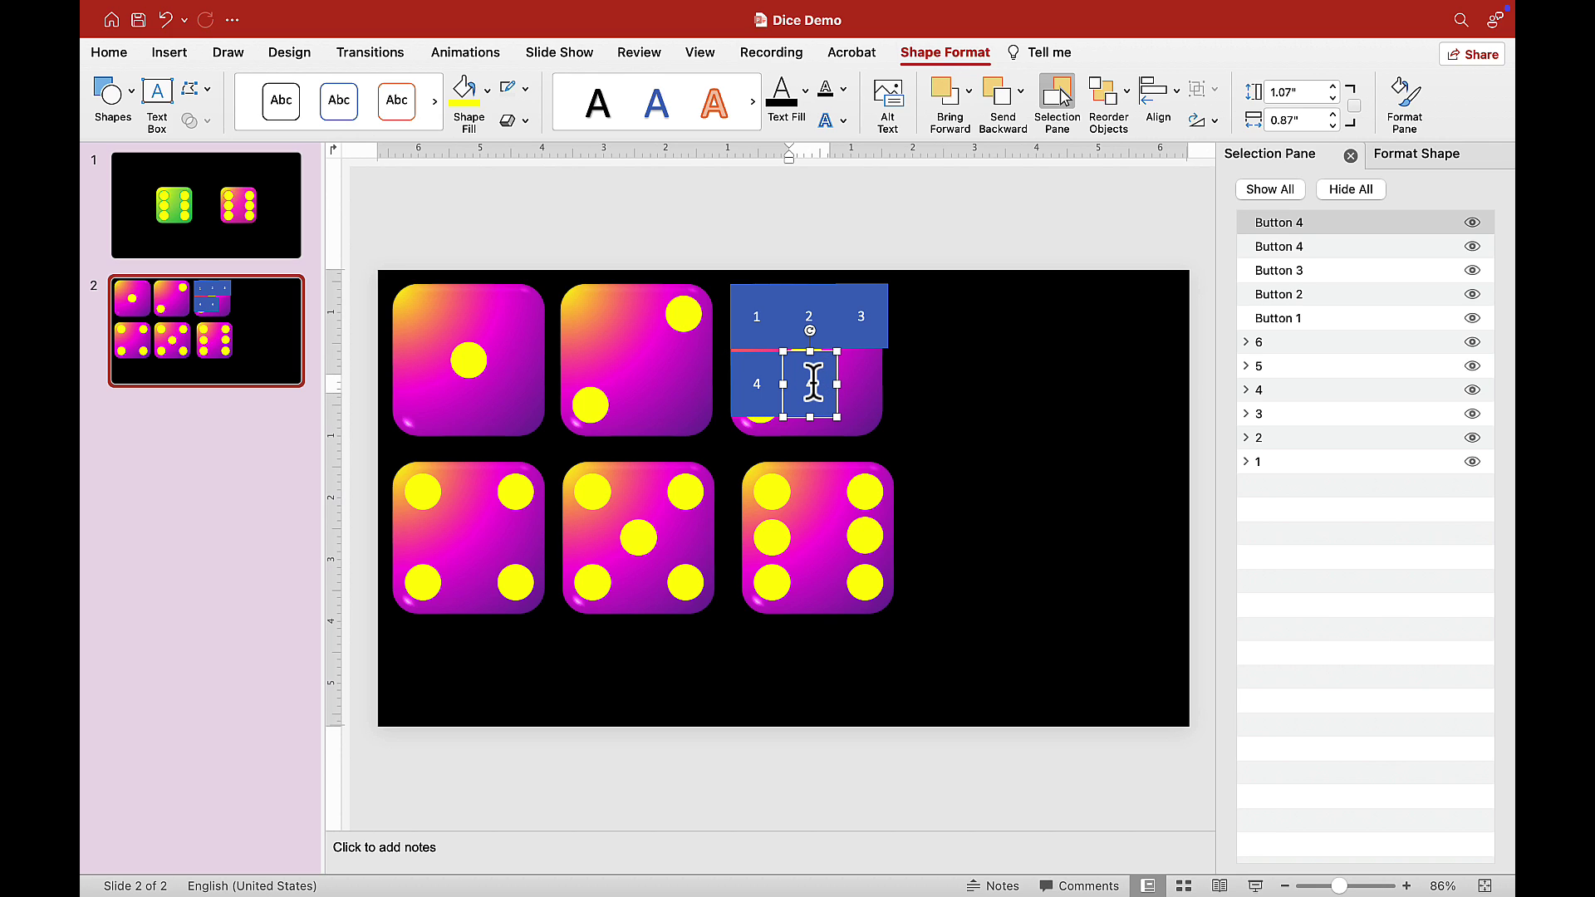
pyautogui.click(1294, 226)
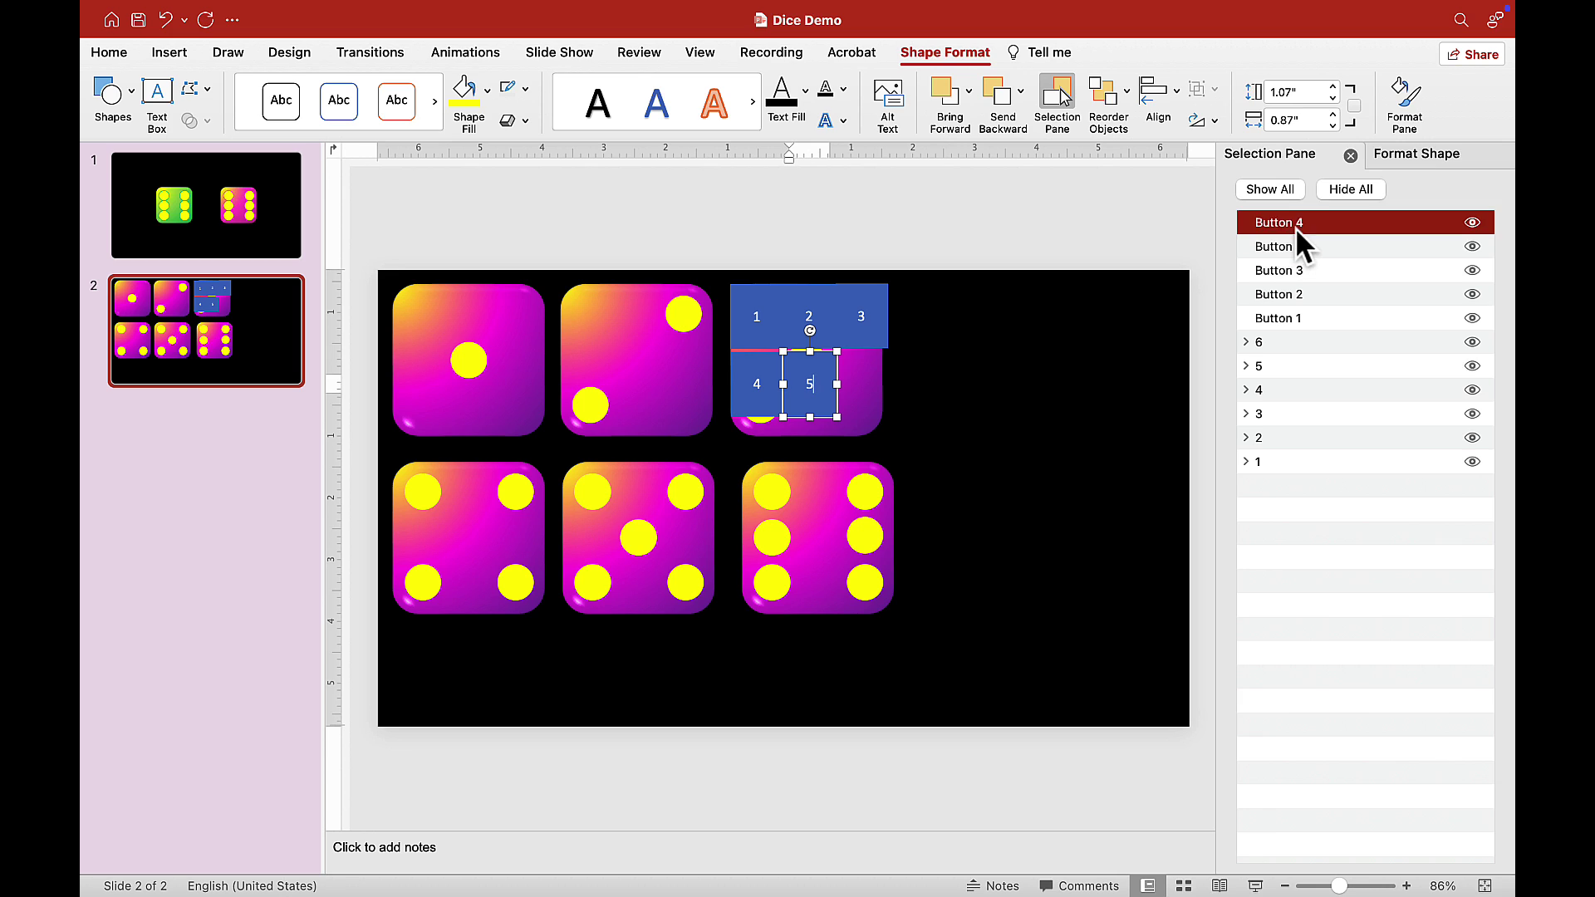
pyautogui.click(1294, 227)
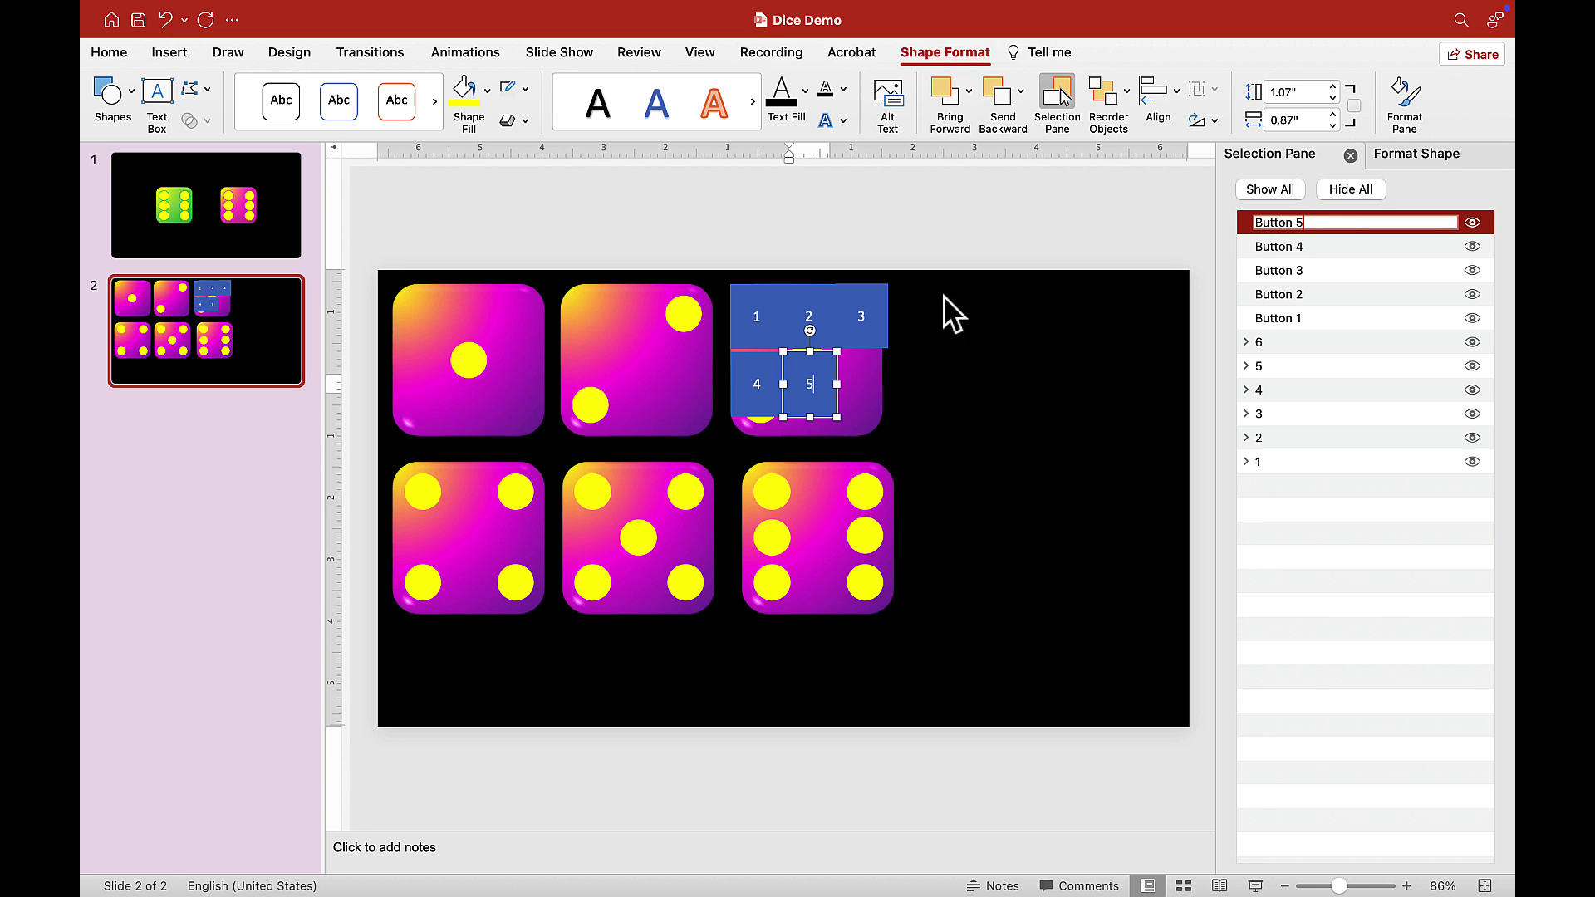
# Duplicate the Button 5 rectangle and place the copy directly below Button 3
pyautogui.click(820, 369)
pyautogui.press('super+d')
pyautogui.moveTo(821, 369); pyautogui.dragTo(869, 384)
# Change the label of the rectangle below Button 3 to 6 and name it "Button 6"
pyautogui.click(863, 385)
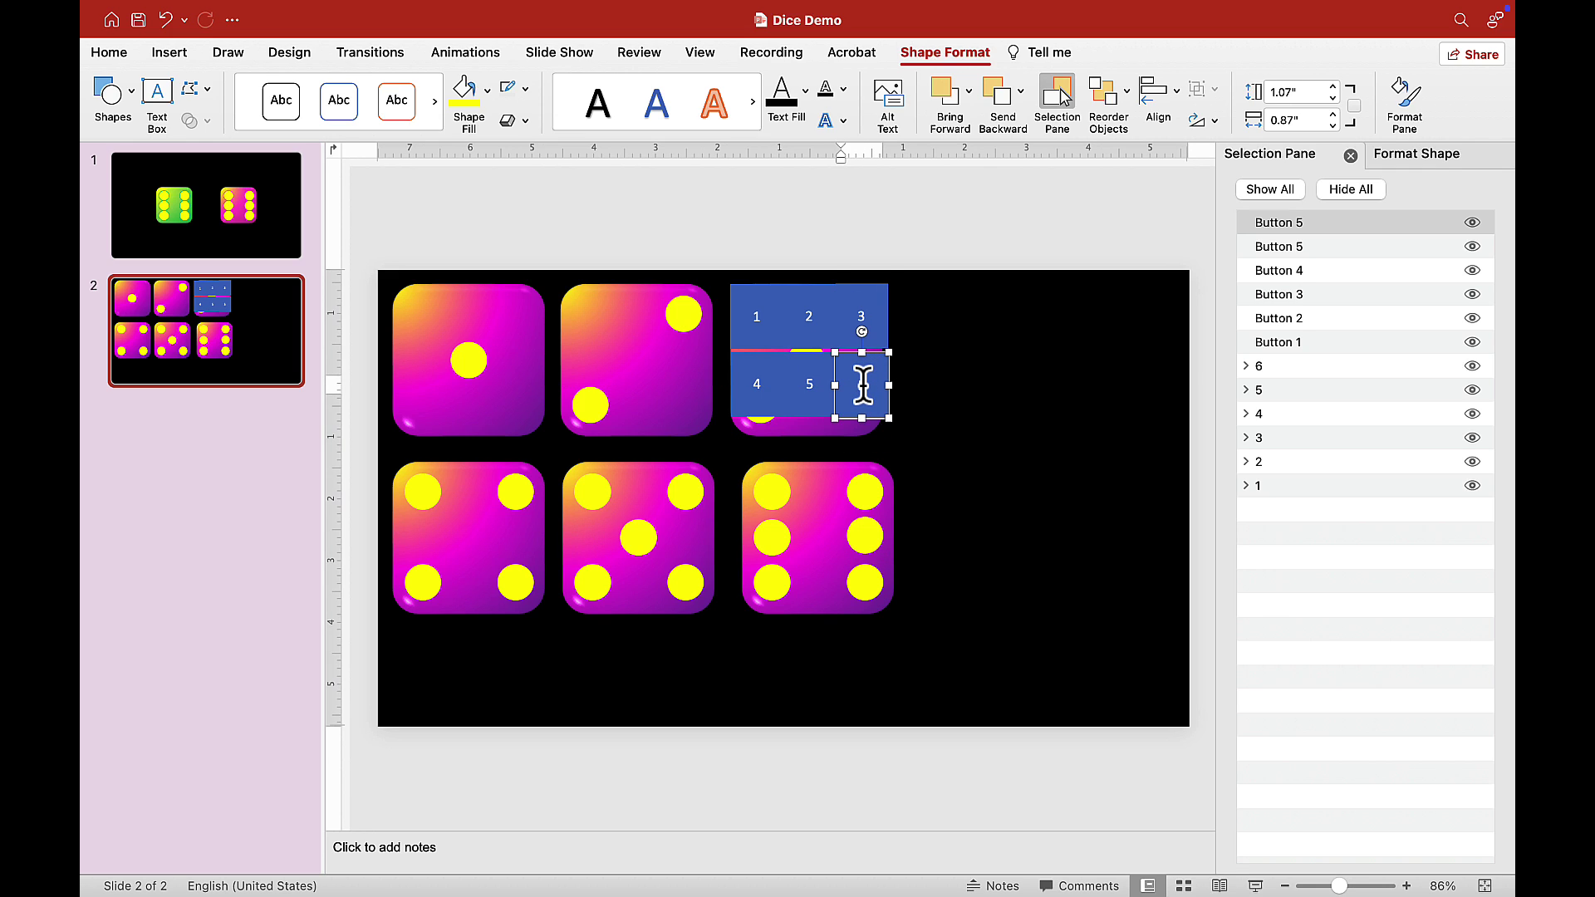
pyautogui.click(1304, 221)
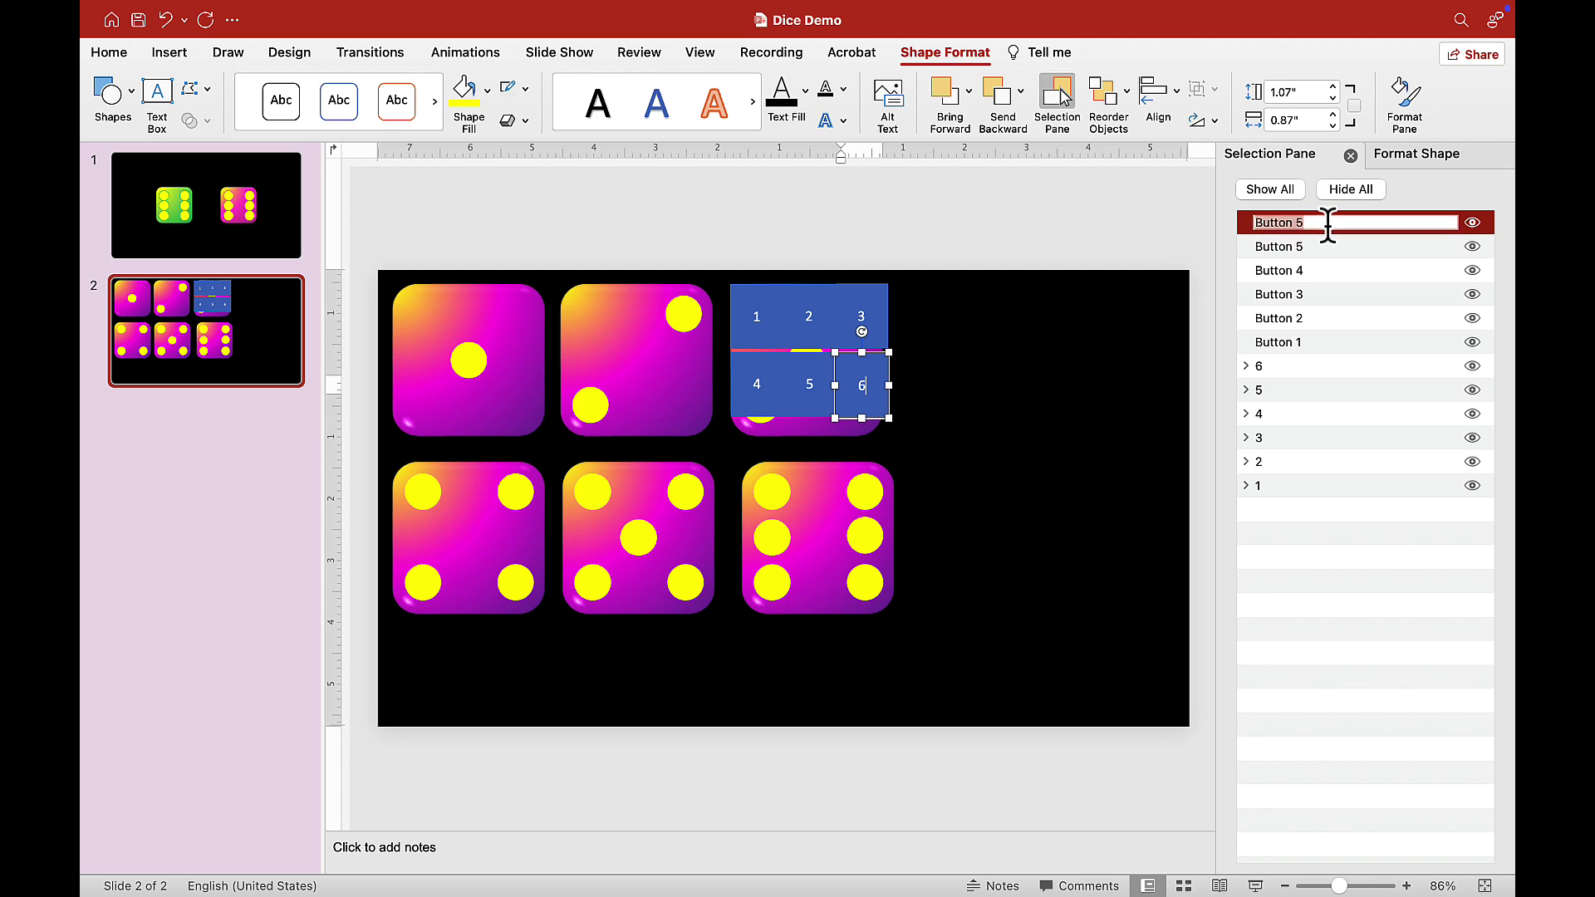
pyautogui.click(1327, 222)
pyautogui.write('6')
pyautogui.press('Return')
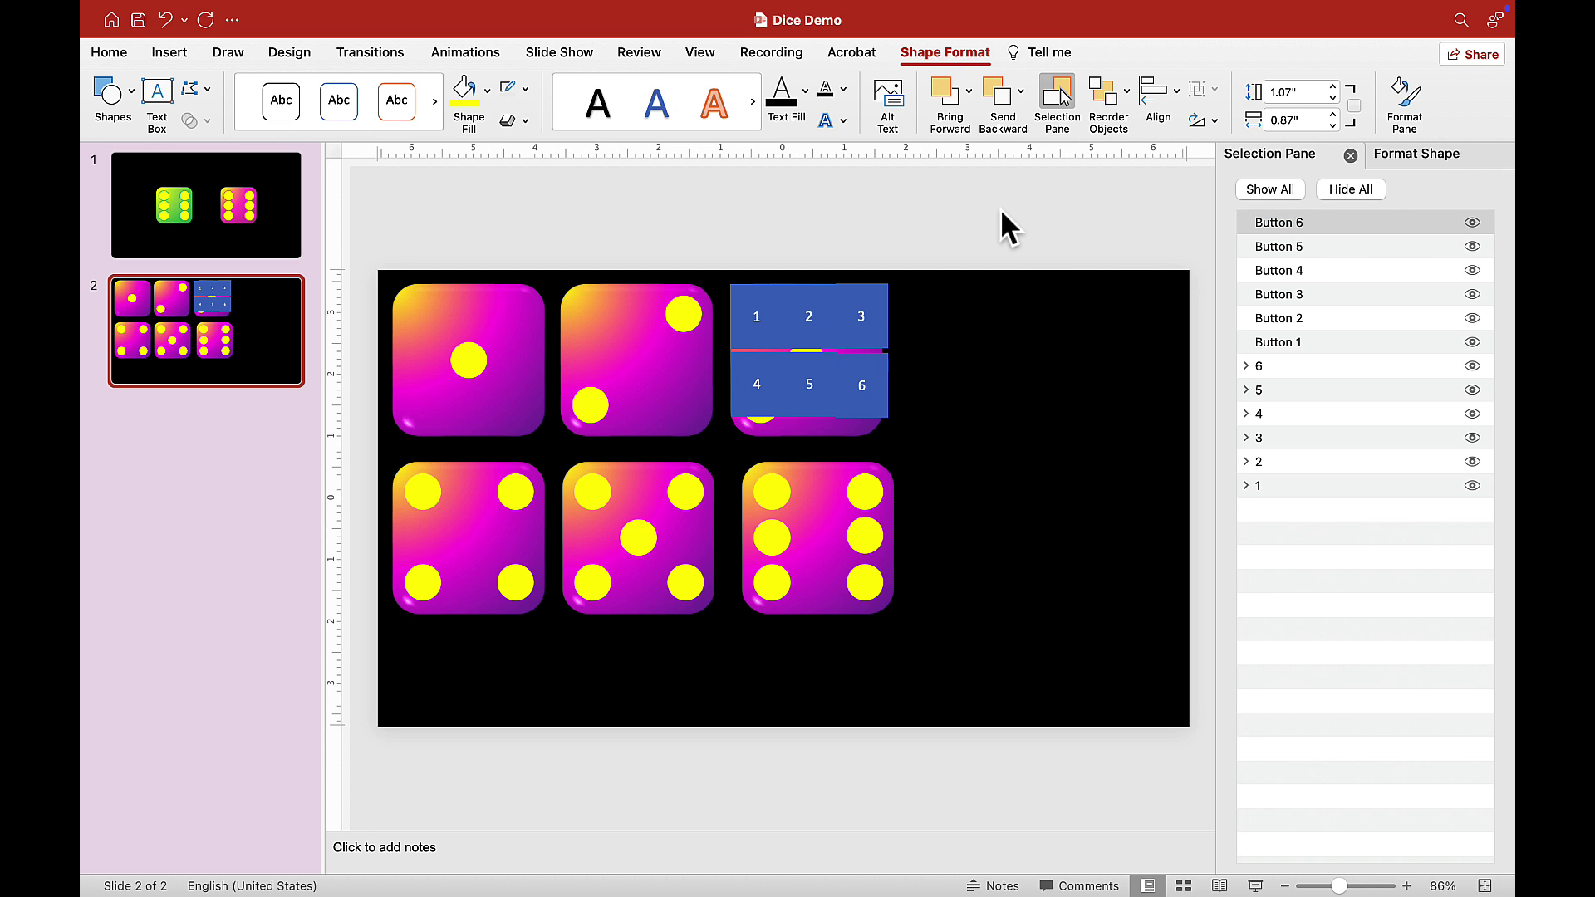
# Set the height of all six numbered button rectangles to 1.2"
pyautogui.click(876, 372)
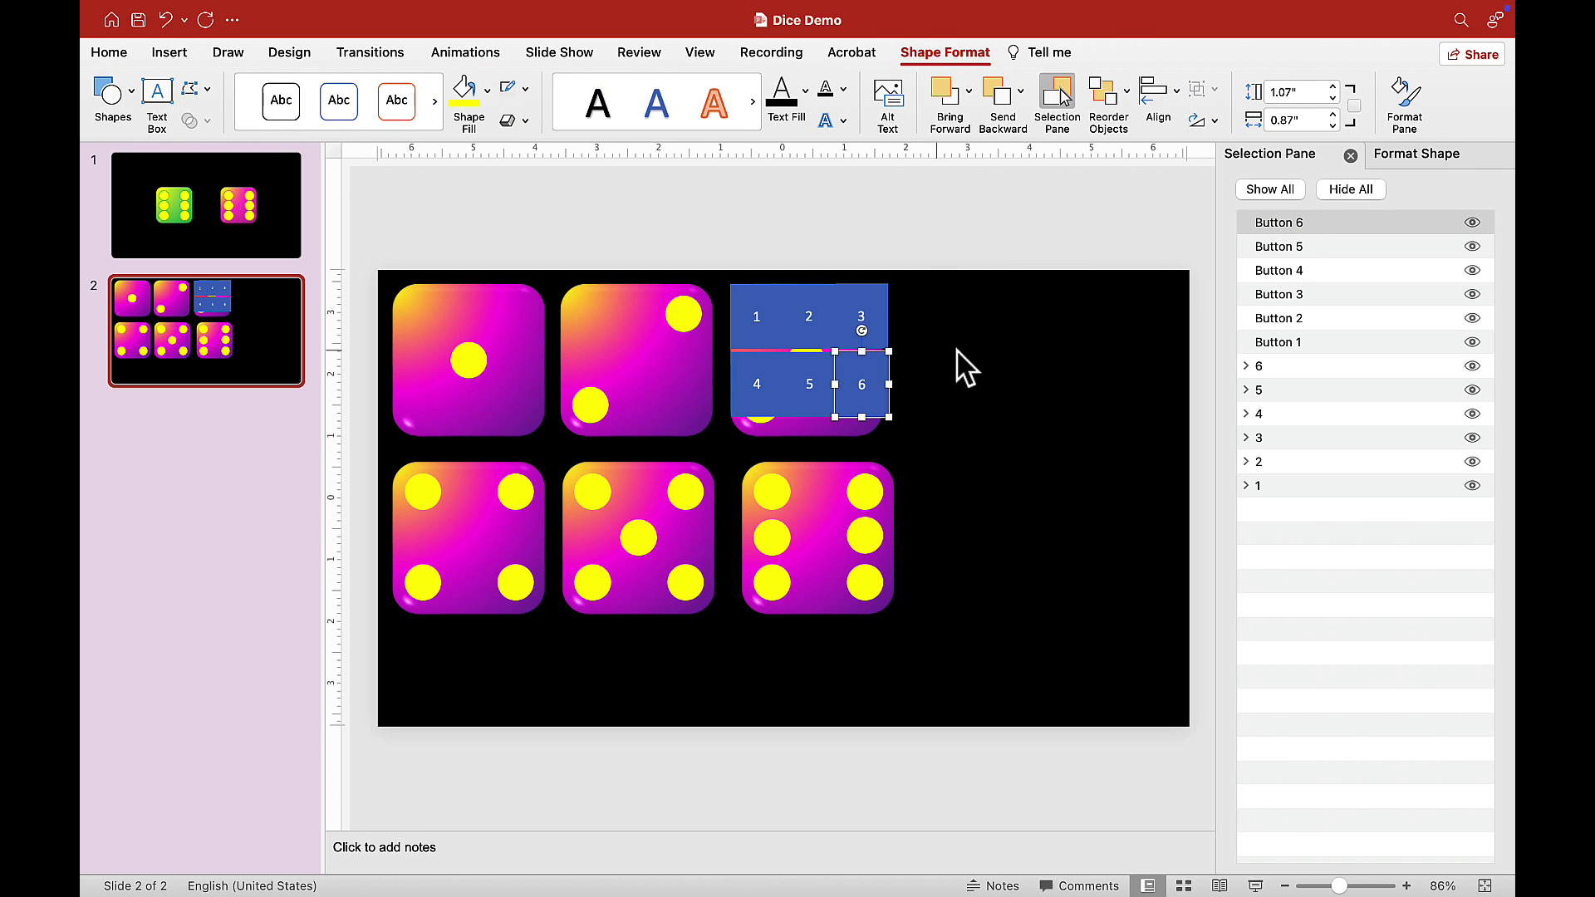
pyautogui.keyDown('shift'); pyautogui.click(817, 375); pyautogui.keyUp('shift')
pyautogui.keyDown('shift'); pyautogui.click(764, 384); pyautogui.keyUp('shift')
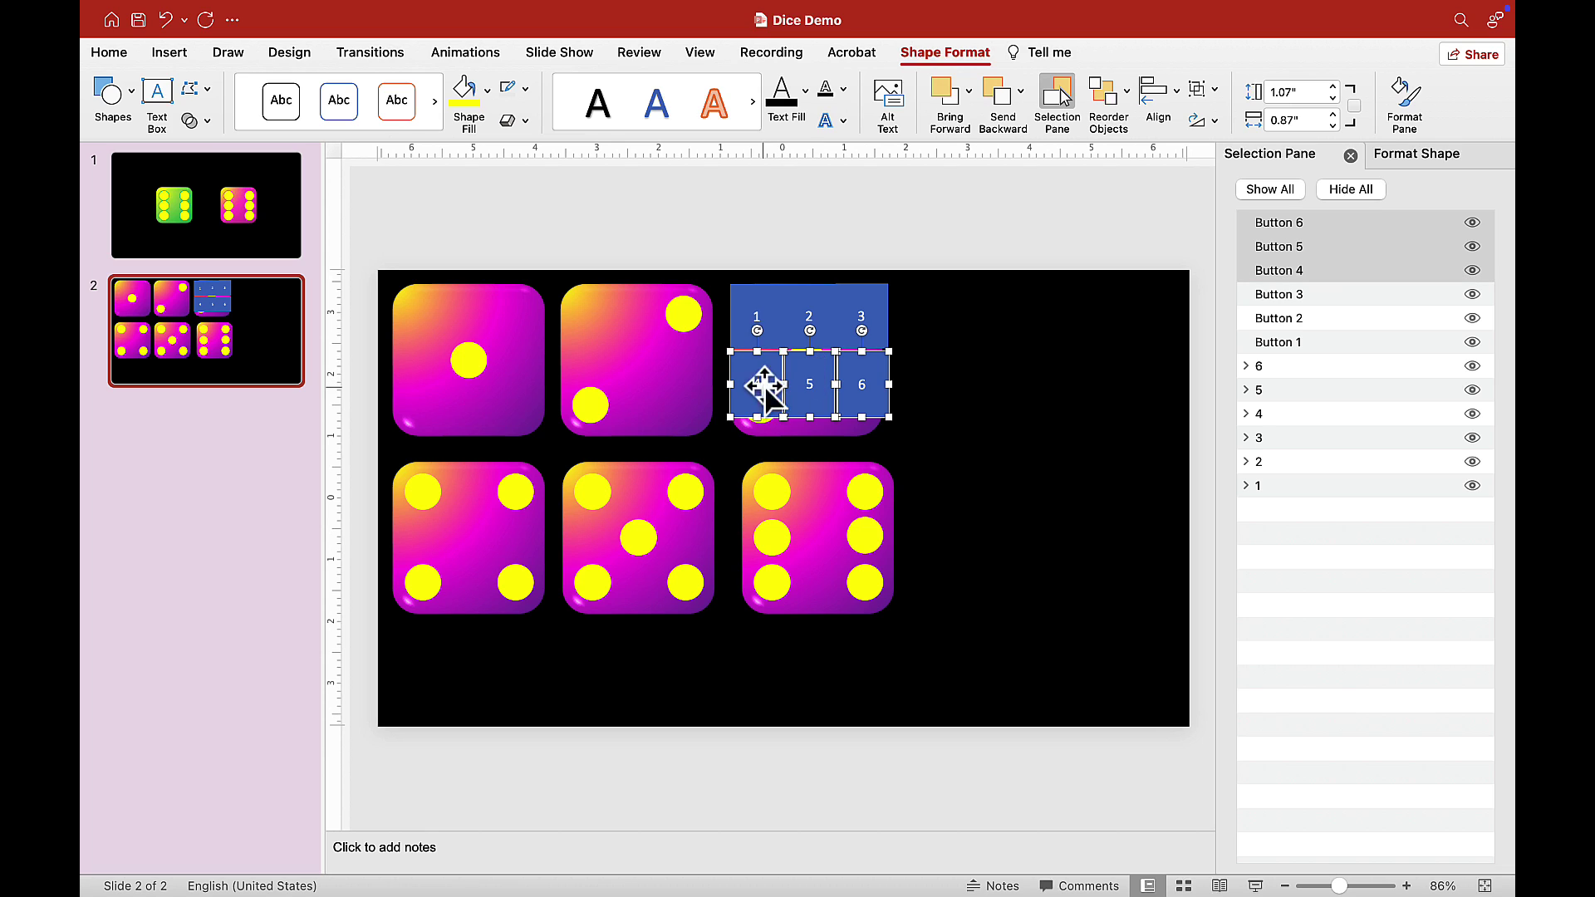
pyautogui.keyDown('shift'); pyautogui.click(758, 320); pyautogui.keyUp('shift')
pyautogui.keyDown('shift'); pyautogui.click(814, 317); pyautogui.keyUp('shift')
pyautogui.keyDown('shift'); pyautogui.click(872, 310); pyautogui.keyUp('shift')
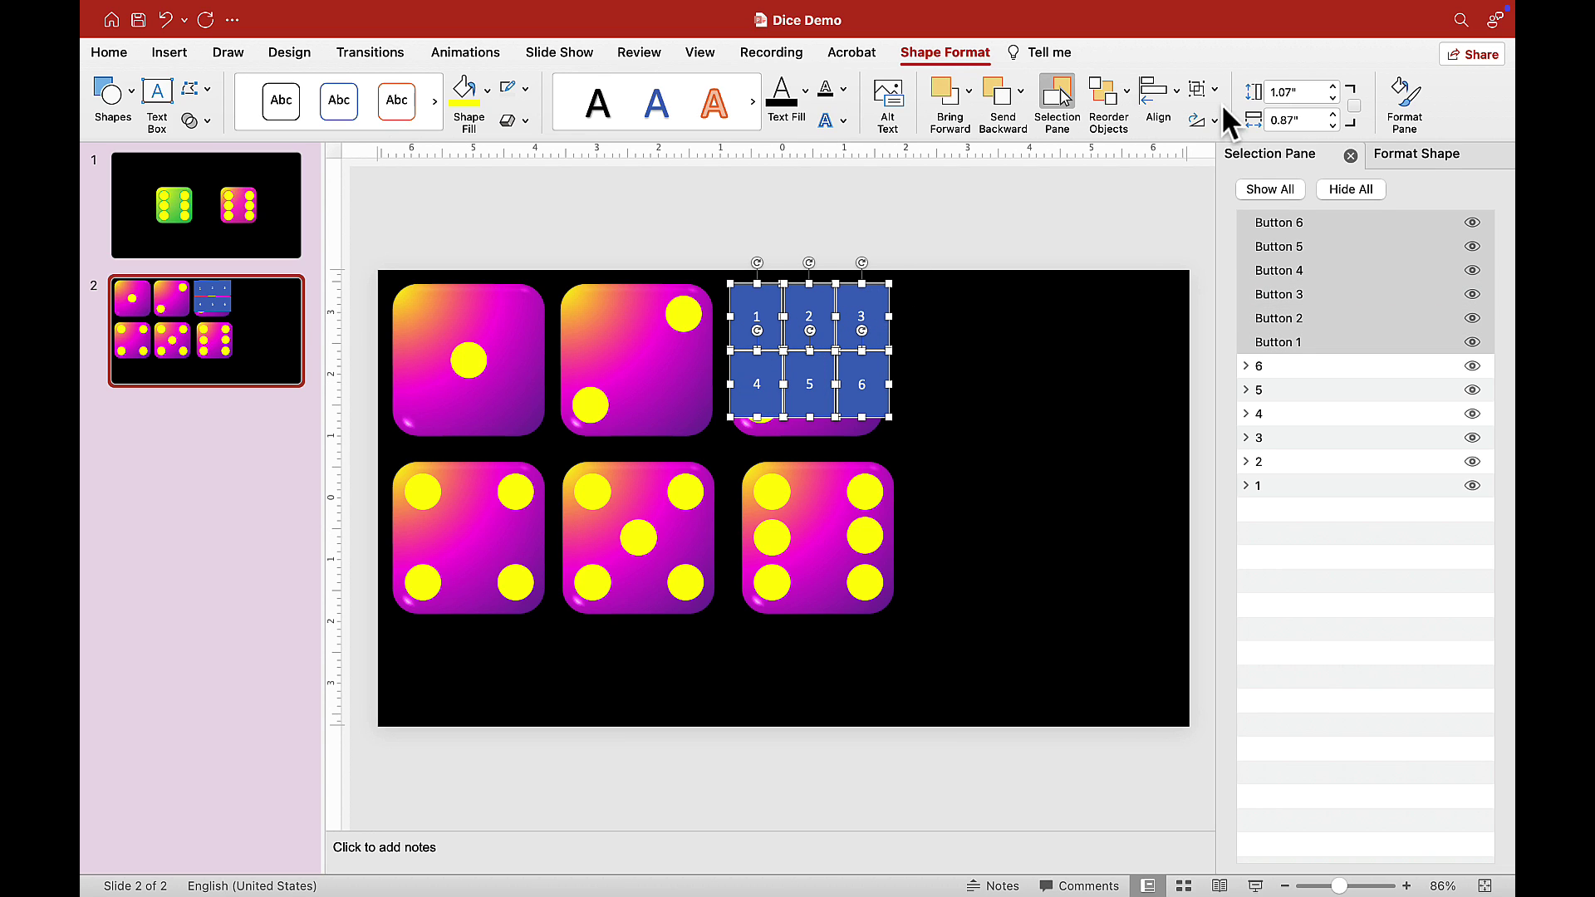
pyautogui.click(1334, 83)
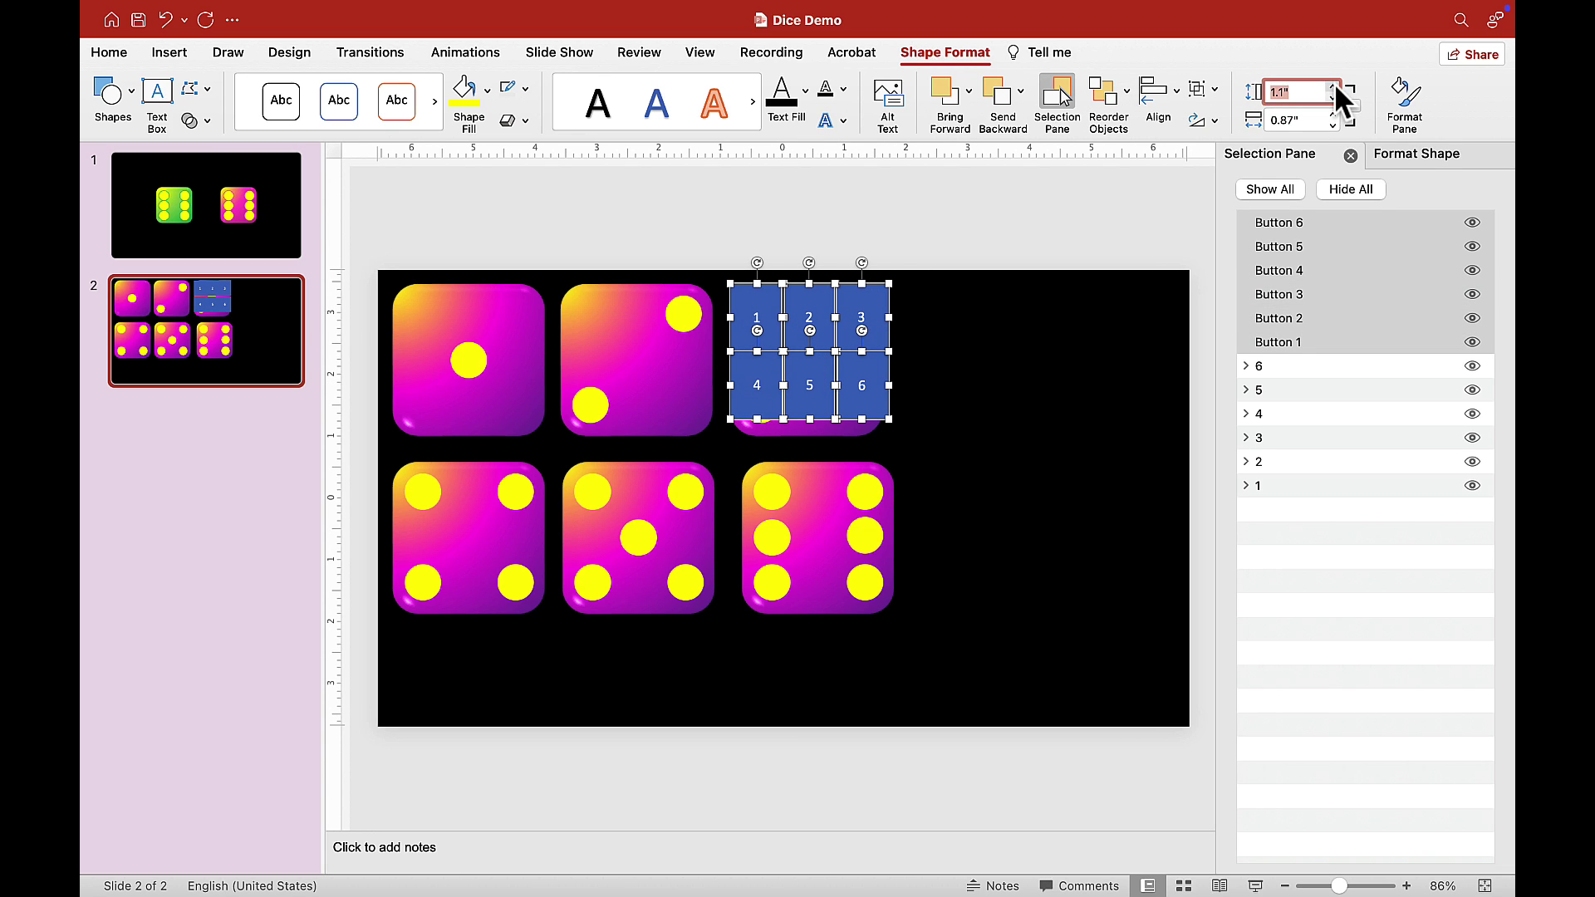
pyautogui.click(1023, 203)
# Nudge the lower row of buttons 4, 5 and 6 down slightly so it meets the upper row without overlapping
pyautogui.click(878, 389)
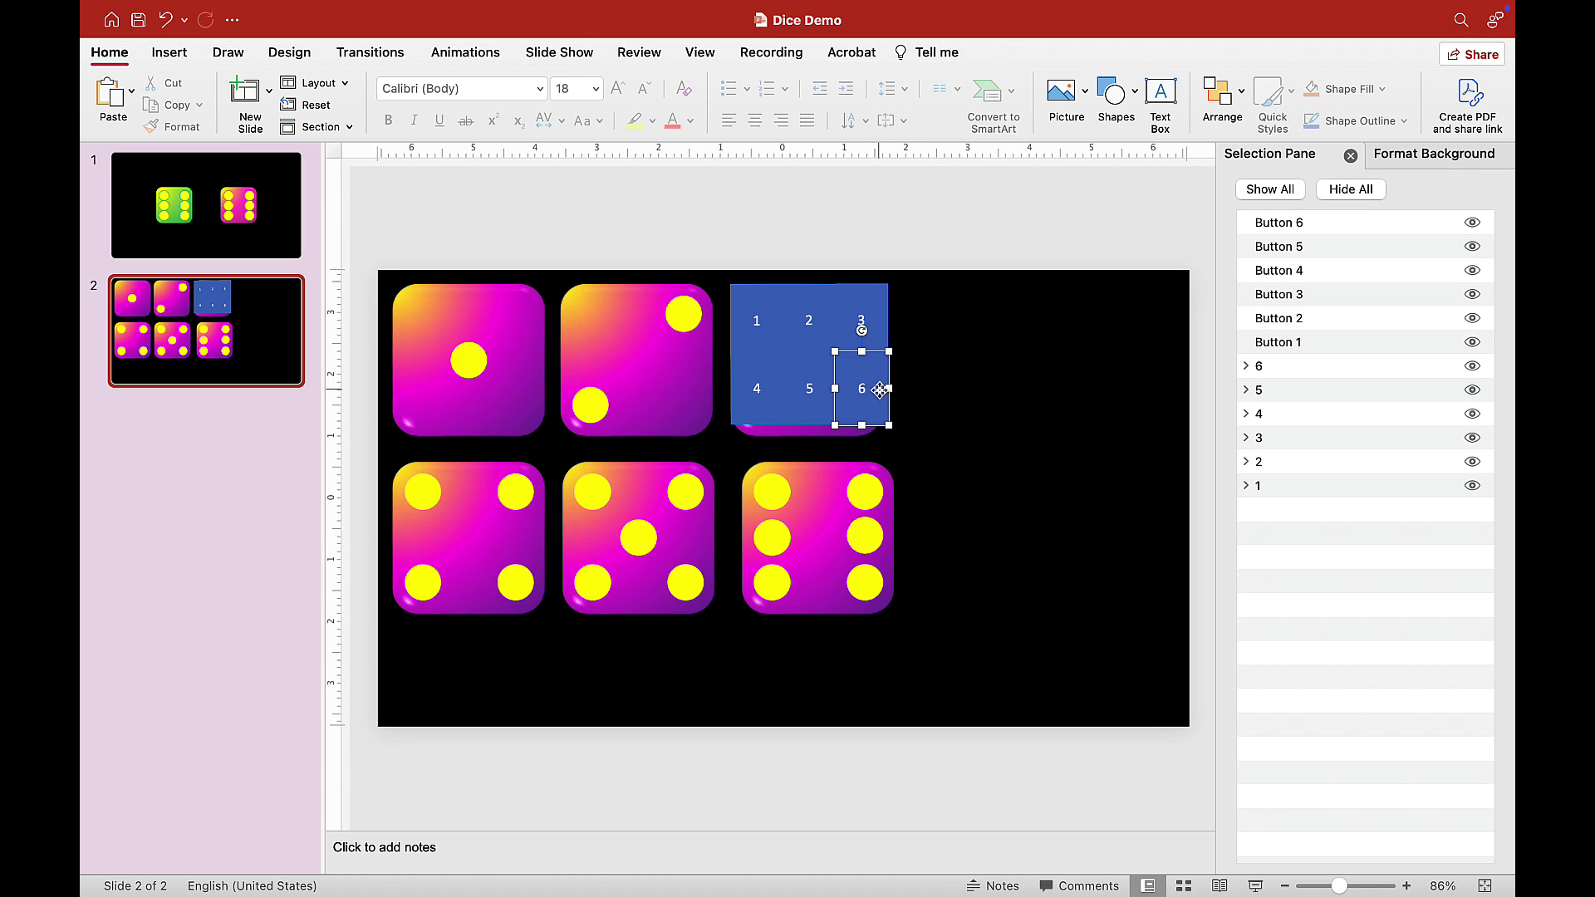
pyautogui.keyDown('shift'); pyautogui.click(813, 400); pyautogui.keyUp('shift')
pyautogui.keyDown('shift'); pyautogui.click(760, 405); pyautogui.keyUp('shift')
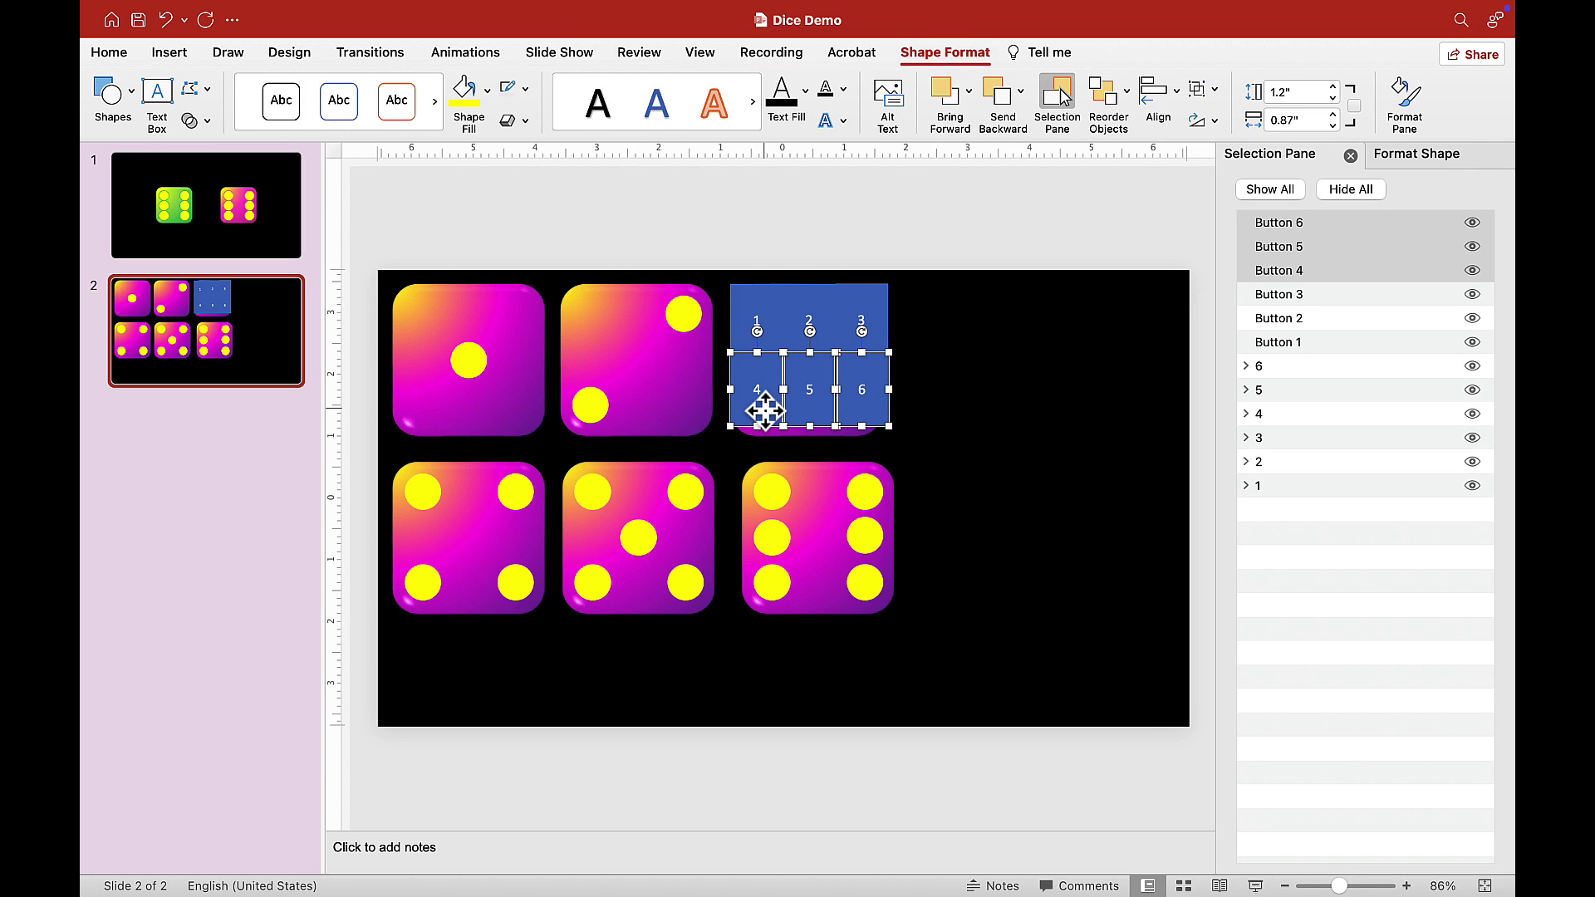
pyautogui.press('Down')
pyautogui.press('Down')
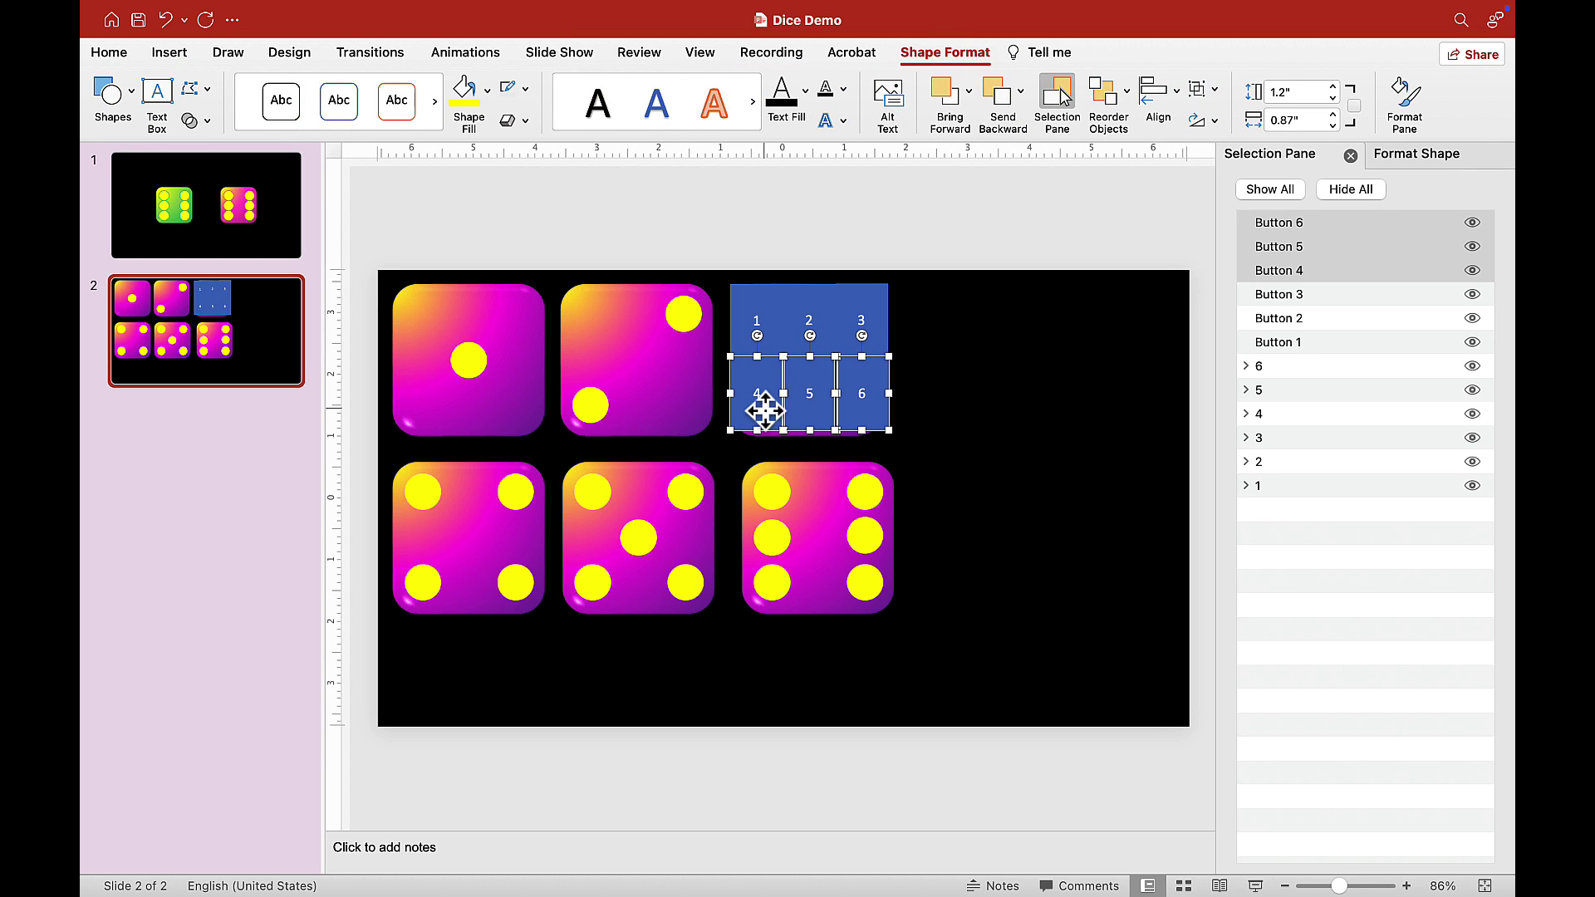
pyautogui.click(881, 228)
# Move all six button rectangles together off the three-dot face into the empty area to the right of the dice faces
pyautogui.click(871, 384)
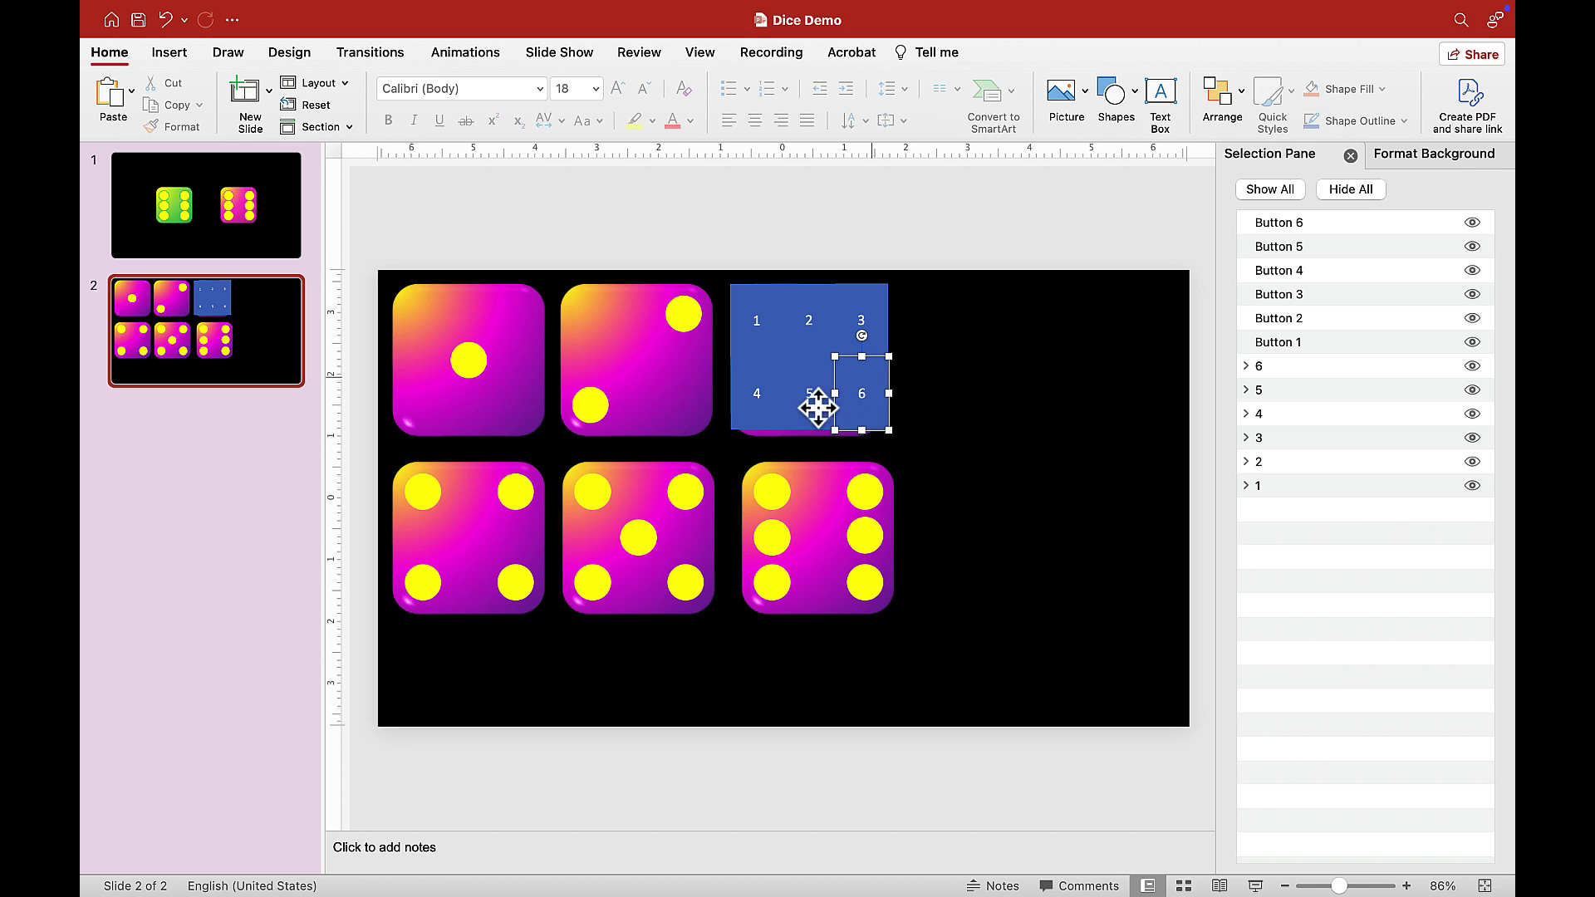
pyautogui.keyDown('shift'); pyautogui.click(817, 407); pyautogui.keyUp('shift')
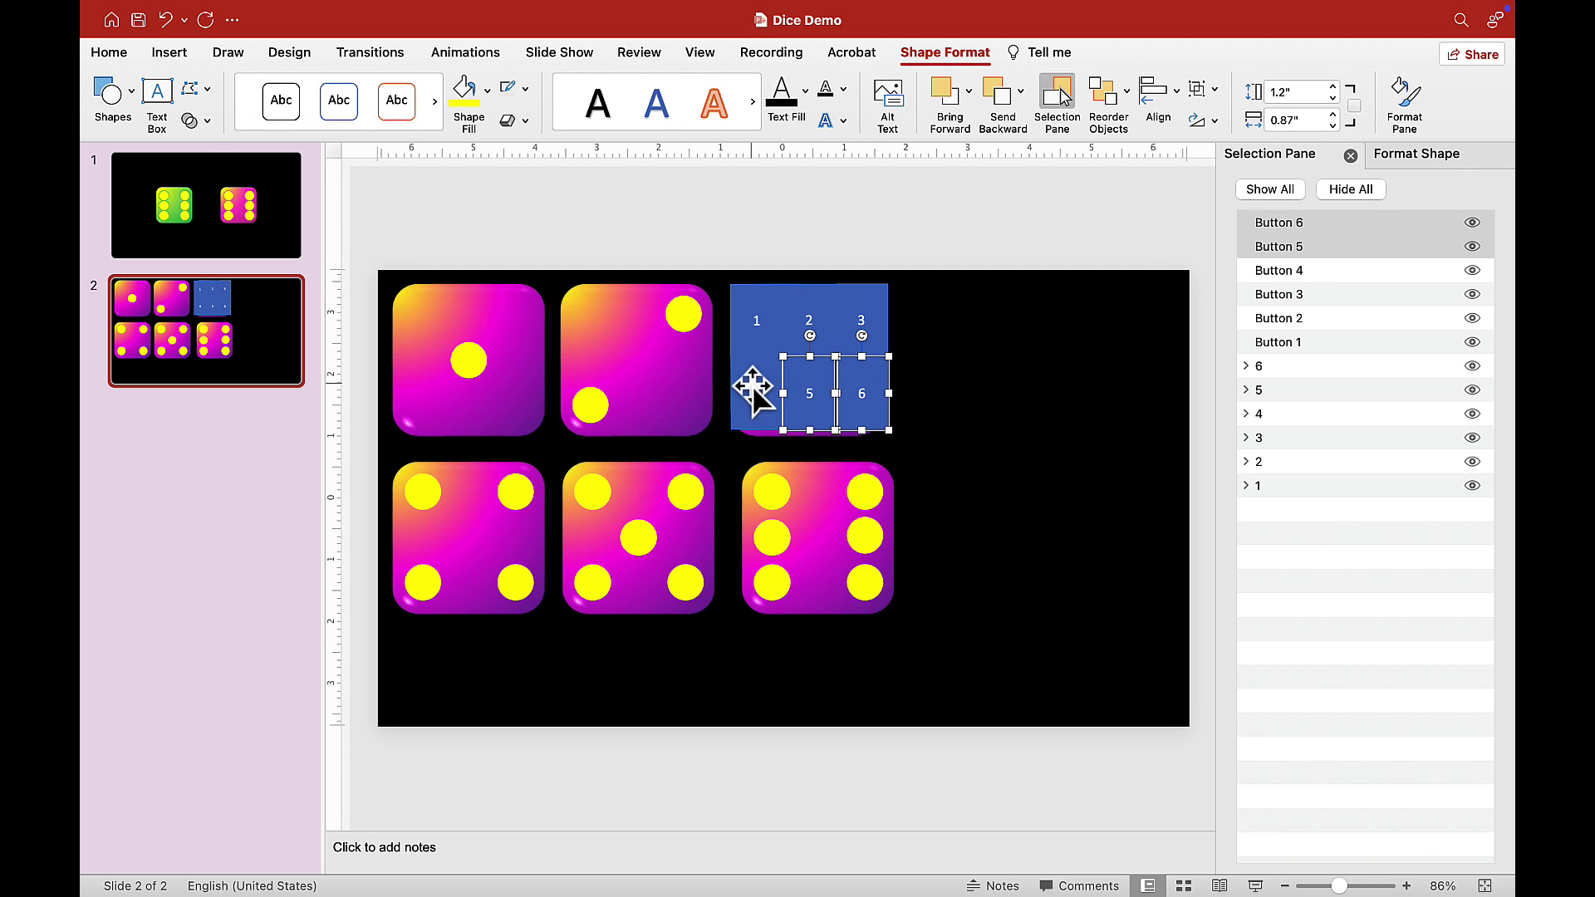
pyautogui.keyDown('shift'); pyautogui.click(753, 388); pyautogui.keyUp('shift')
pyautogui.keyDown('shift'); pyautogui.click(759, 313); pyautogui.keyUp('shift')
pyautogui.keyDown('shift'); pyautogui.click(799, 314); pyautogui.keyUp('shift')
pyautogui.keyDown('shift'); pyautogui.click(861, 309); pyautogui.keyUp('shift')
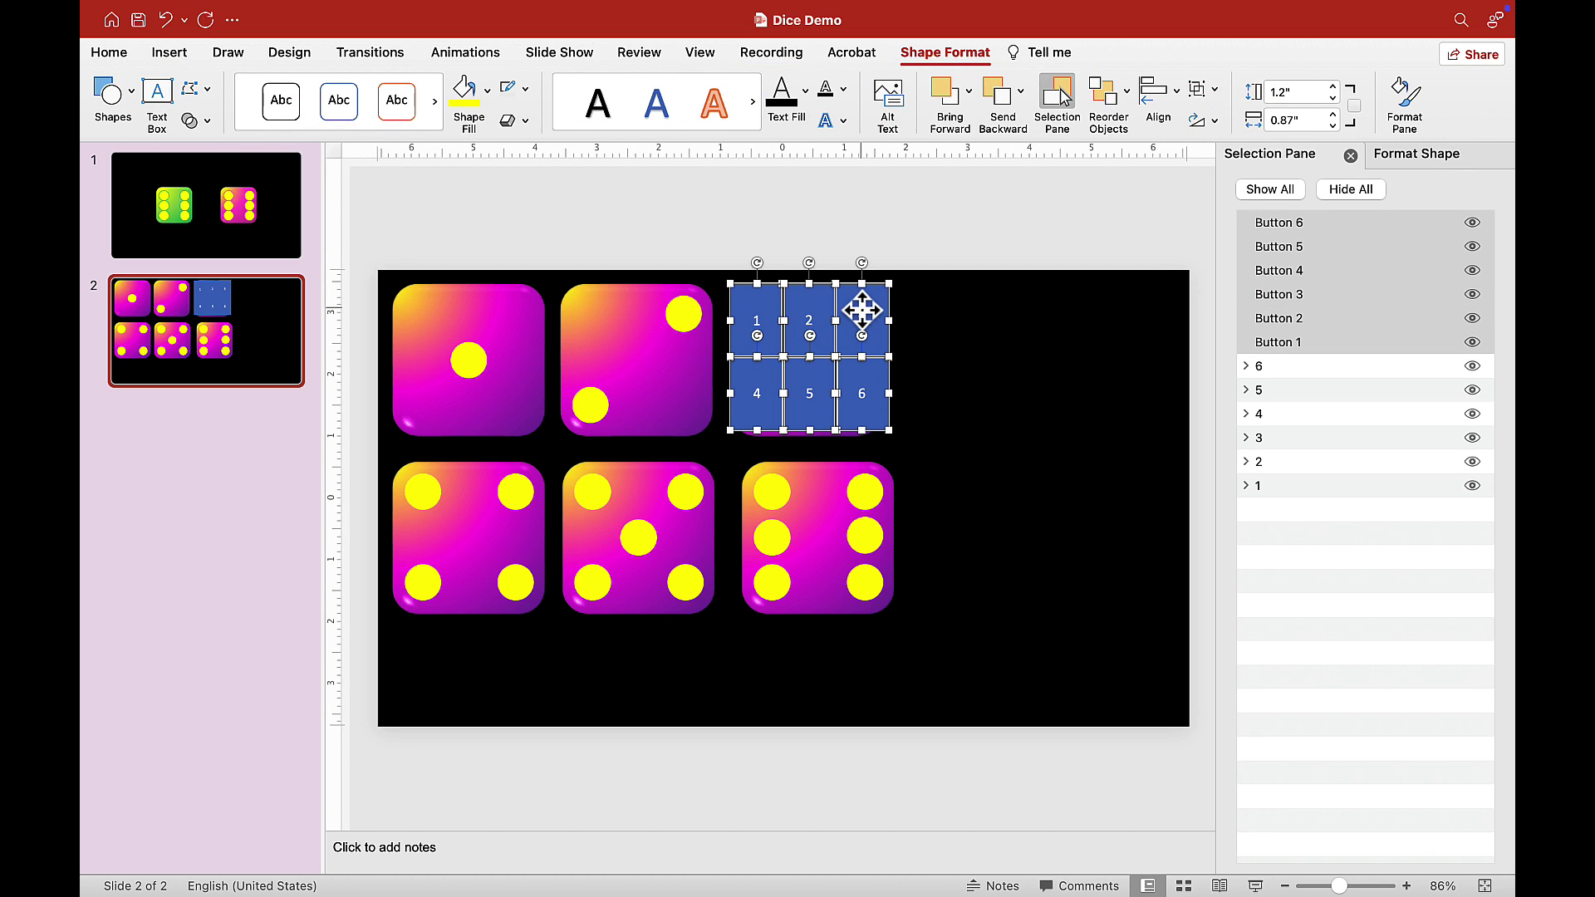
pyautogui.moveTo(872, 302); pyautogui.dragTo(1090, 304)
pyautogui.click(1015, 211)
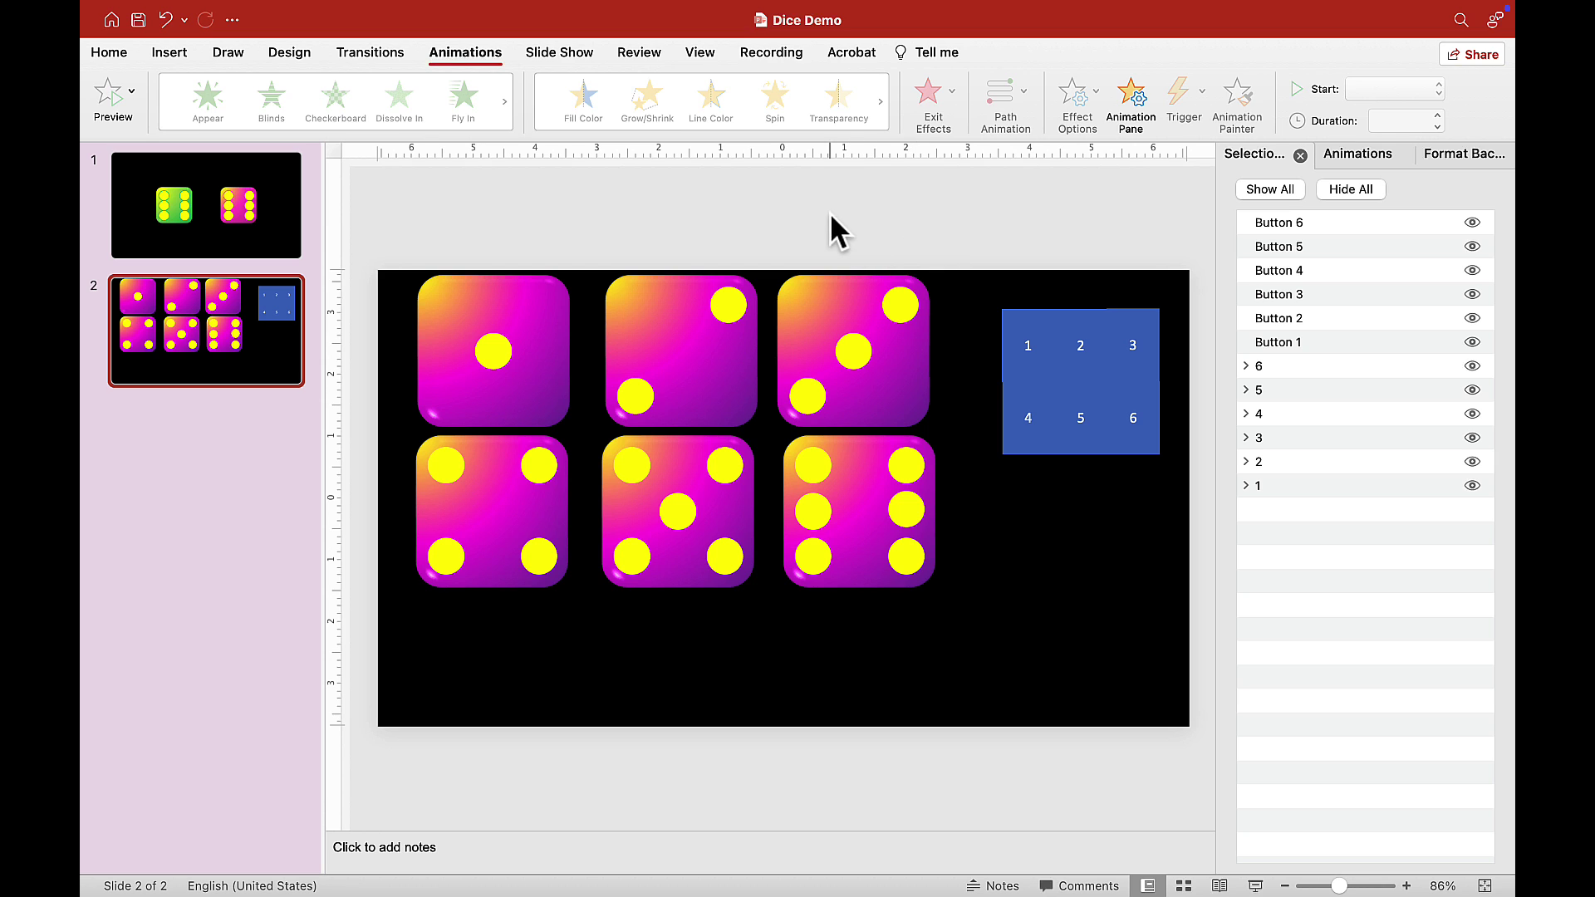
# Stack all six dice faces with Align Center and Align Middle, and move the stack near the middle of the slide
pyautogui.moveTo(361, 202); pyautogui.dragTo(990, 653)
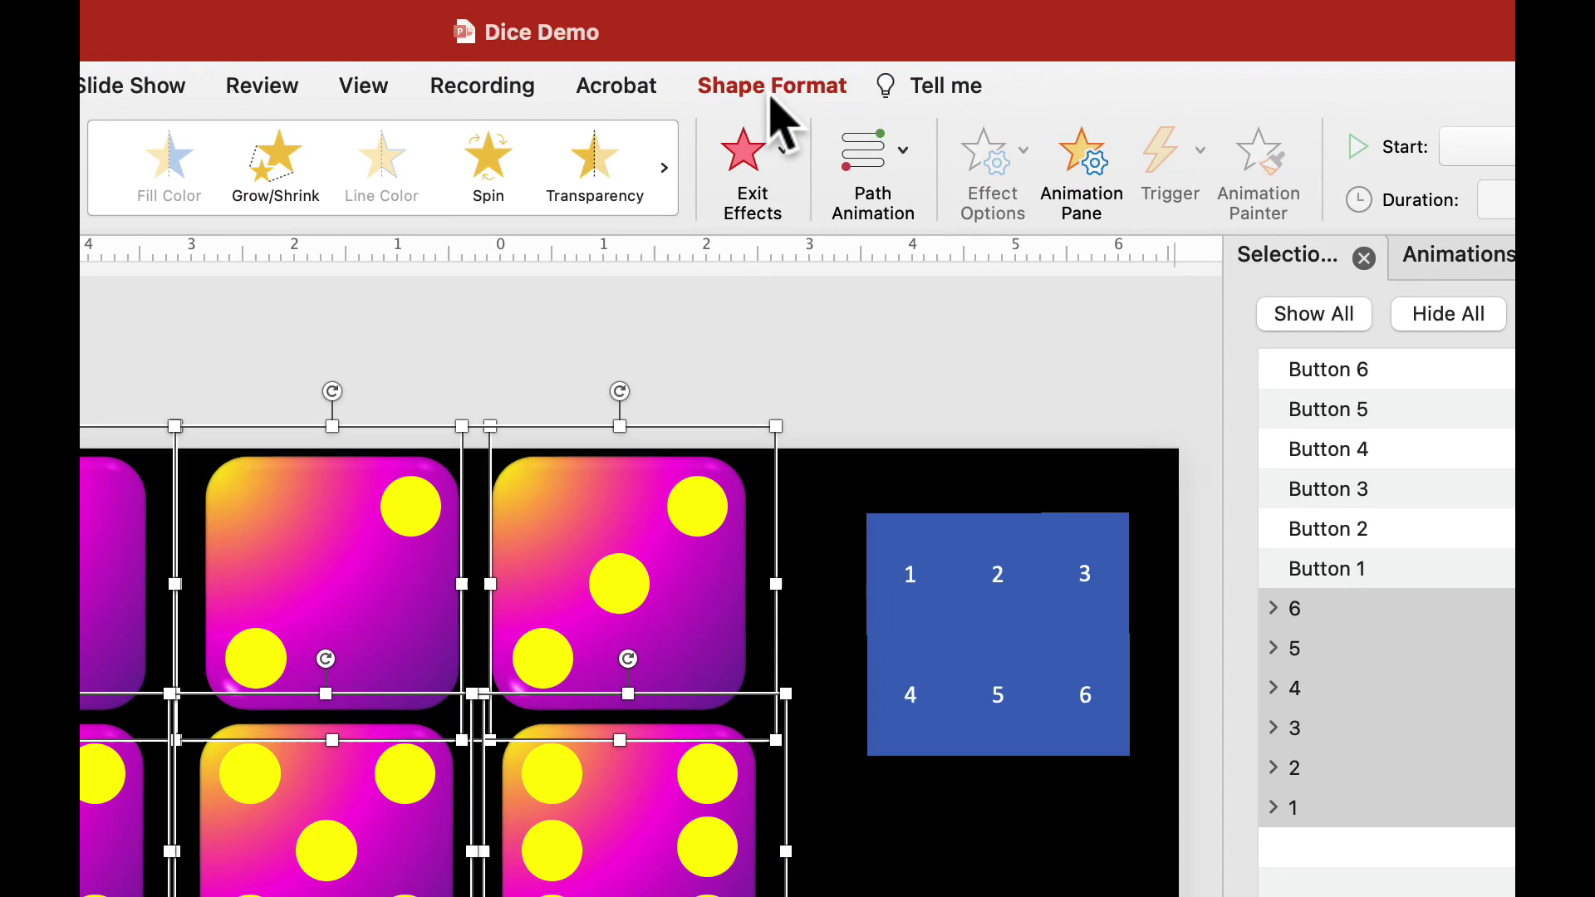
pyautogui.click(913, 59)
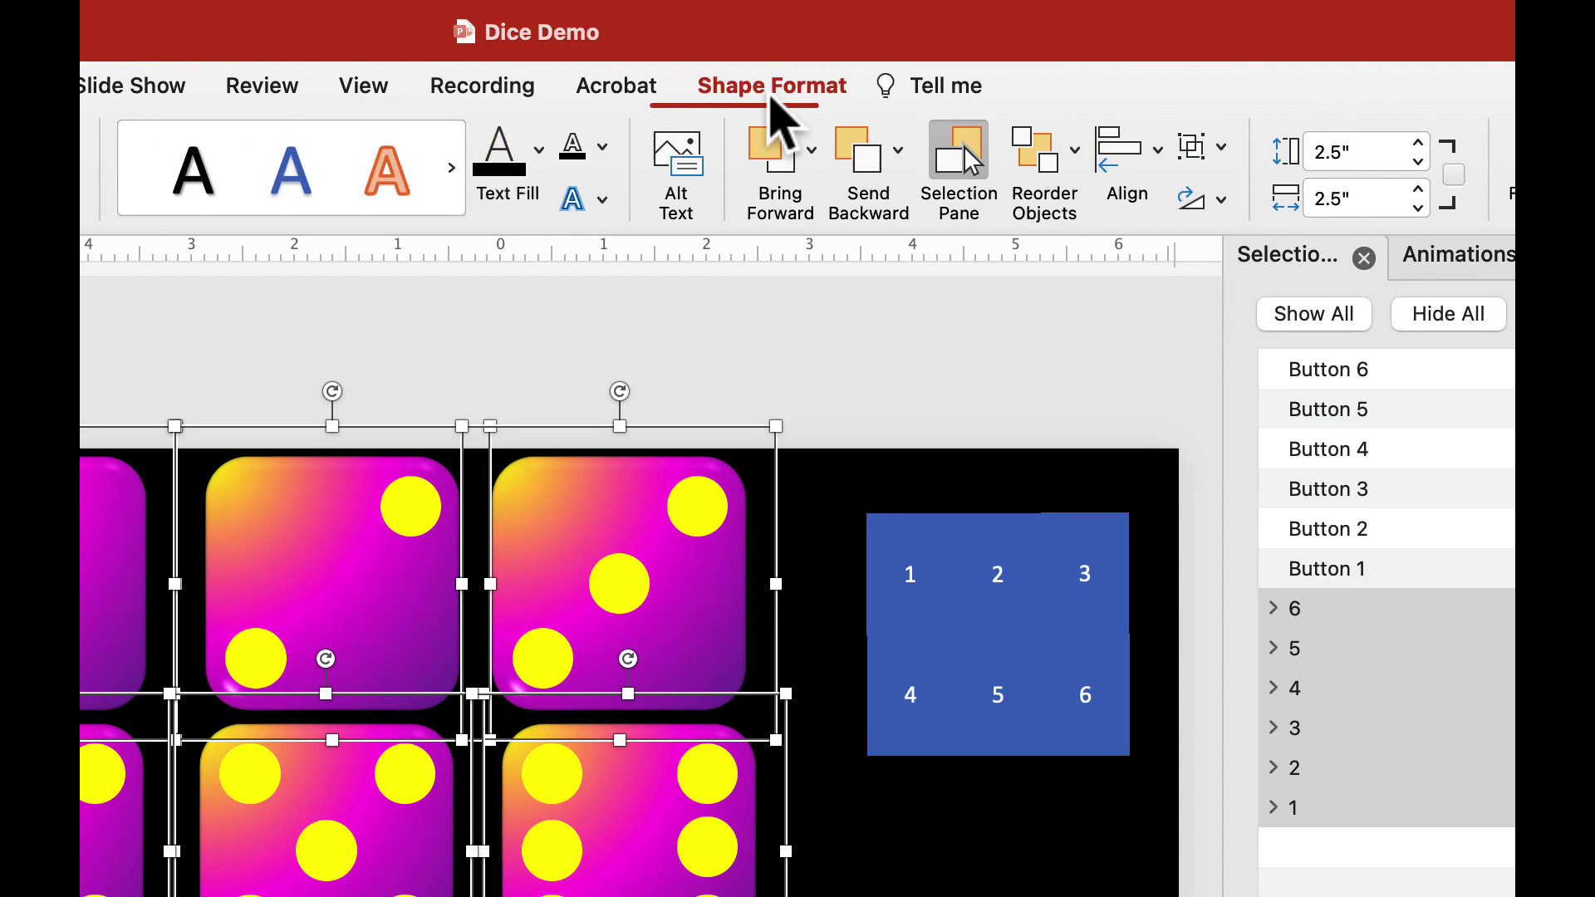
pyautogui.click(1149, 162)
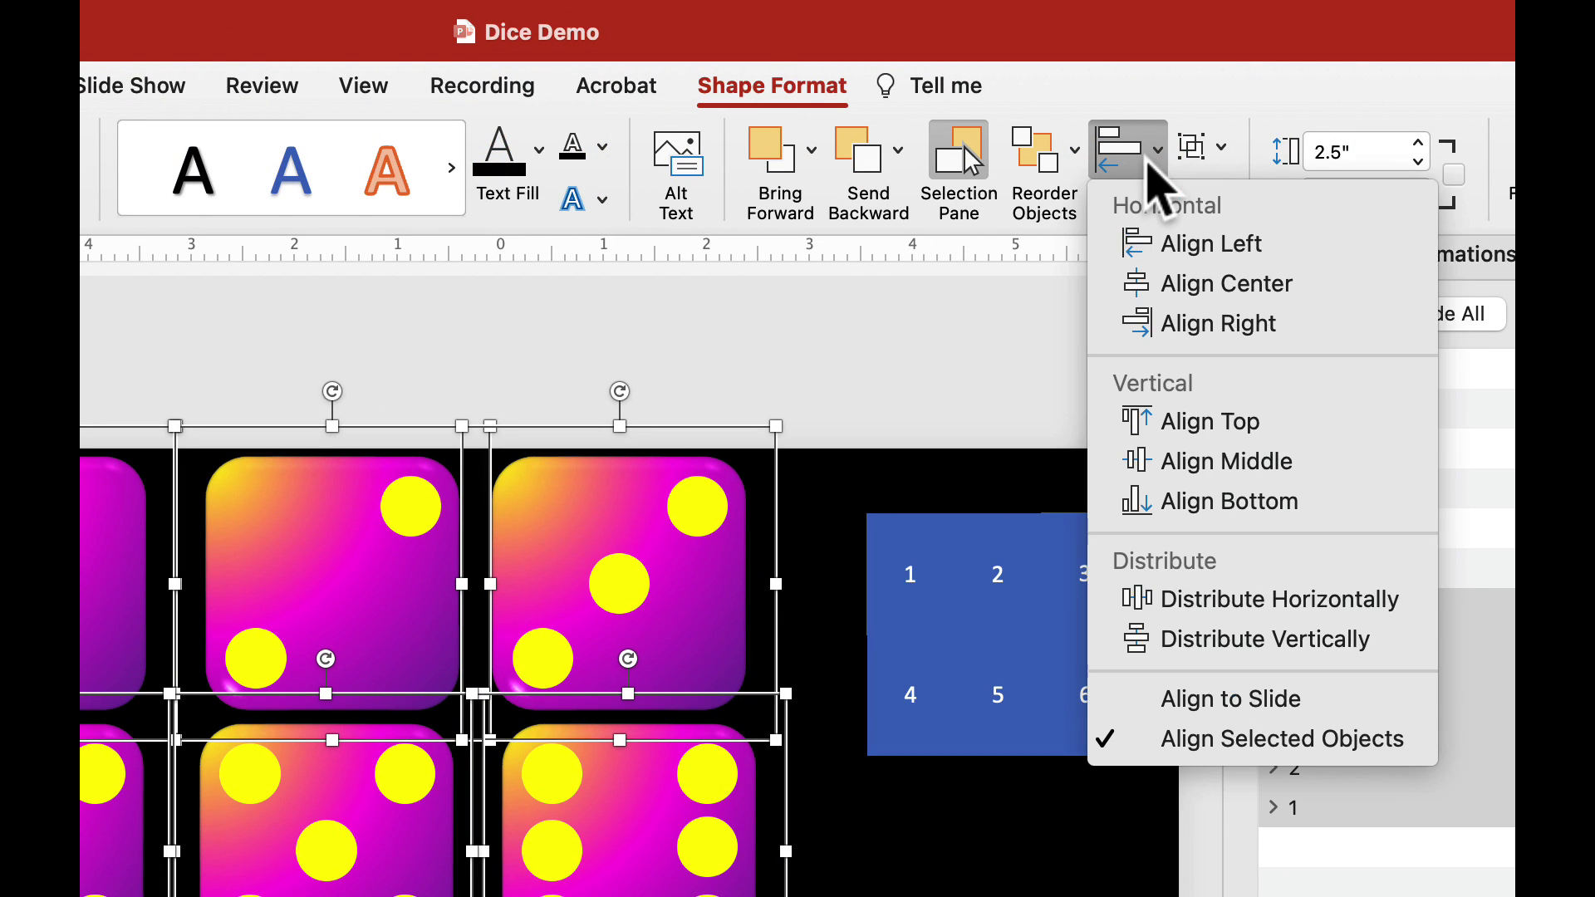
pyautogui.click(1174, 282)
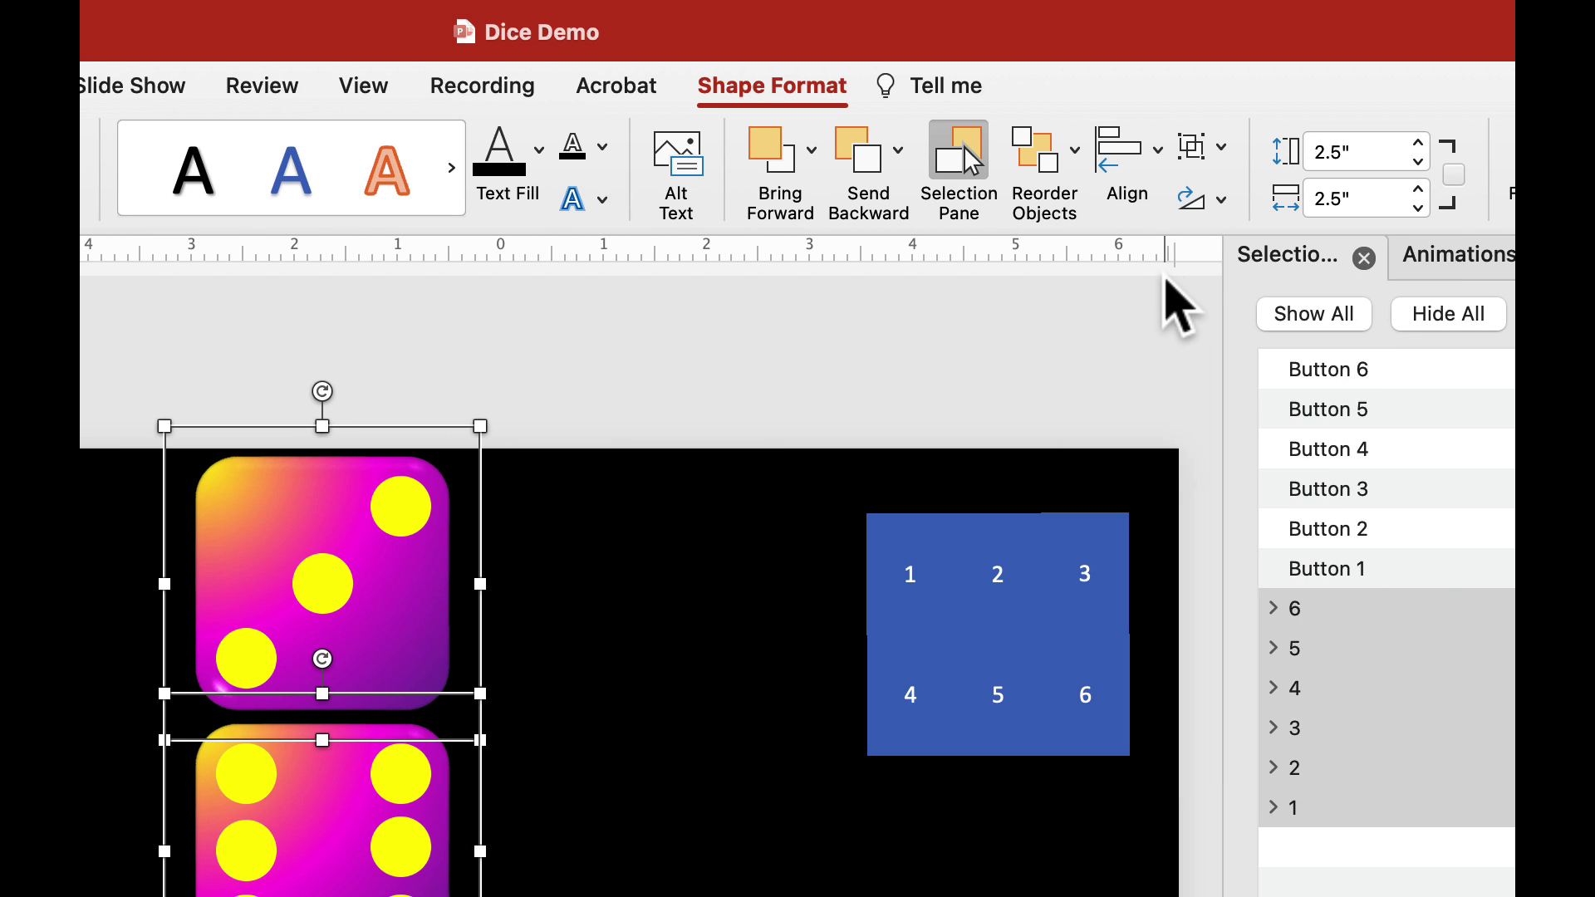
pyautogui.click(1152, 155)
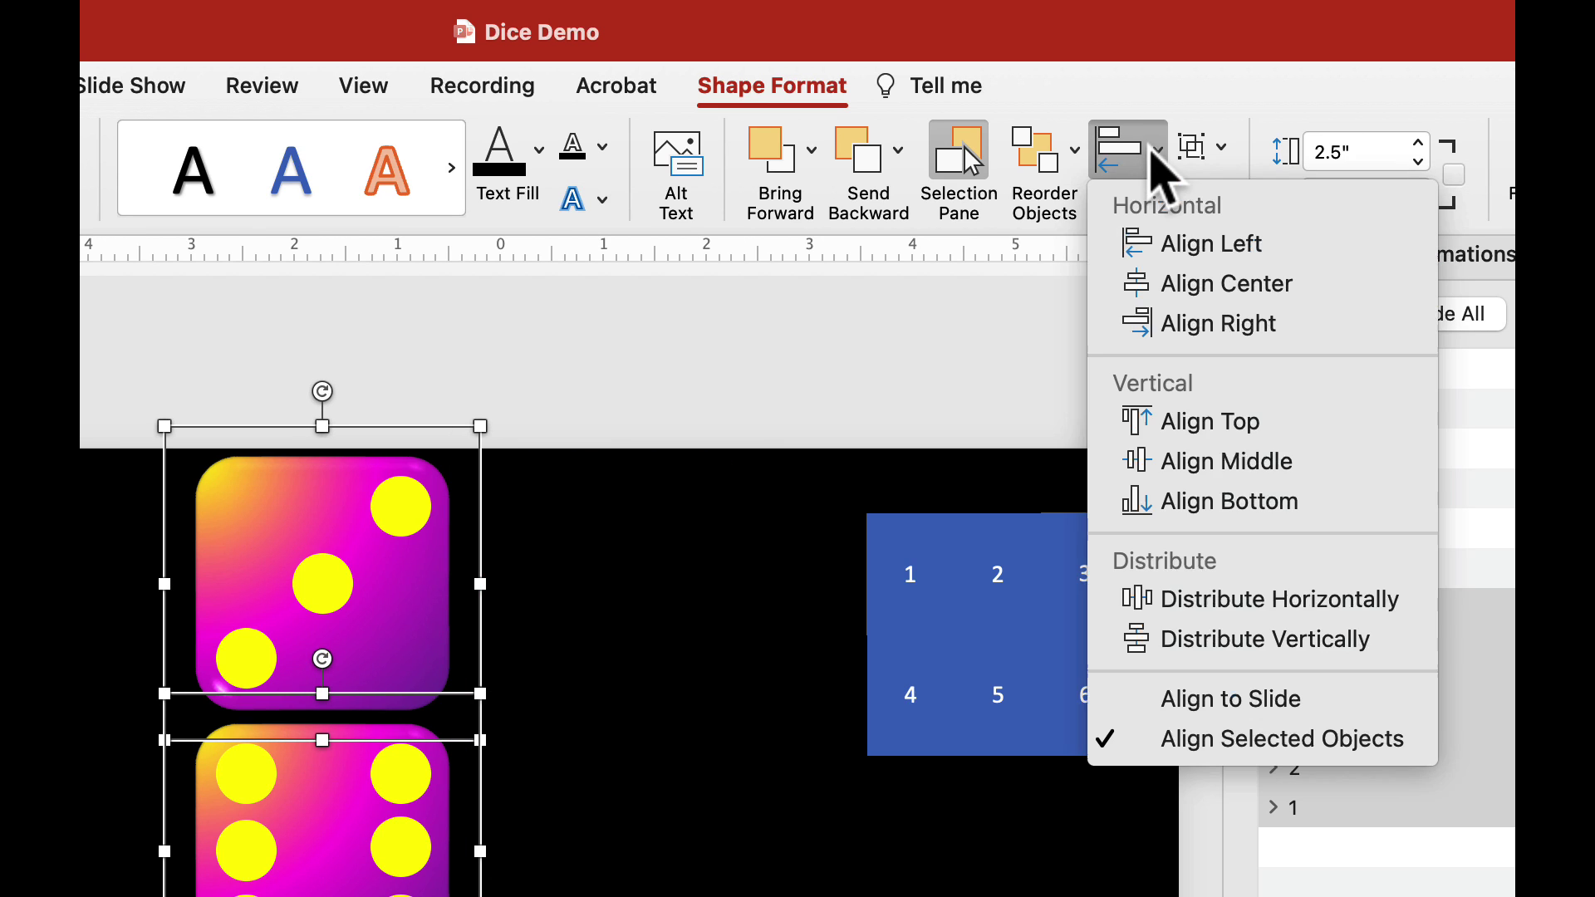
pyautogui.click(1184, 462)
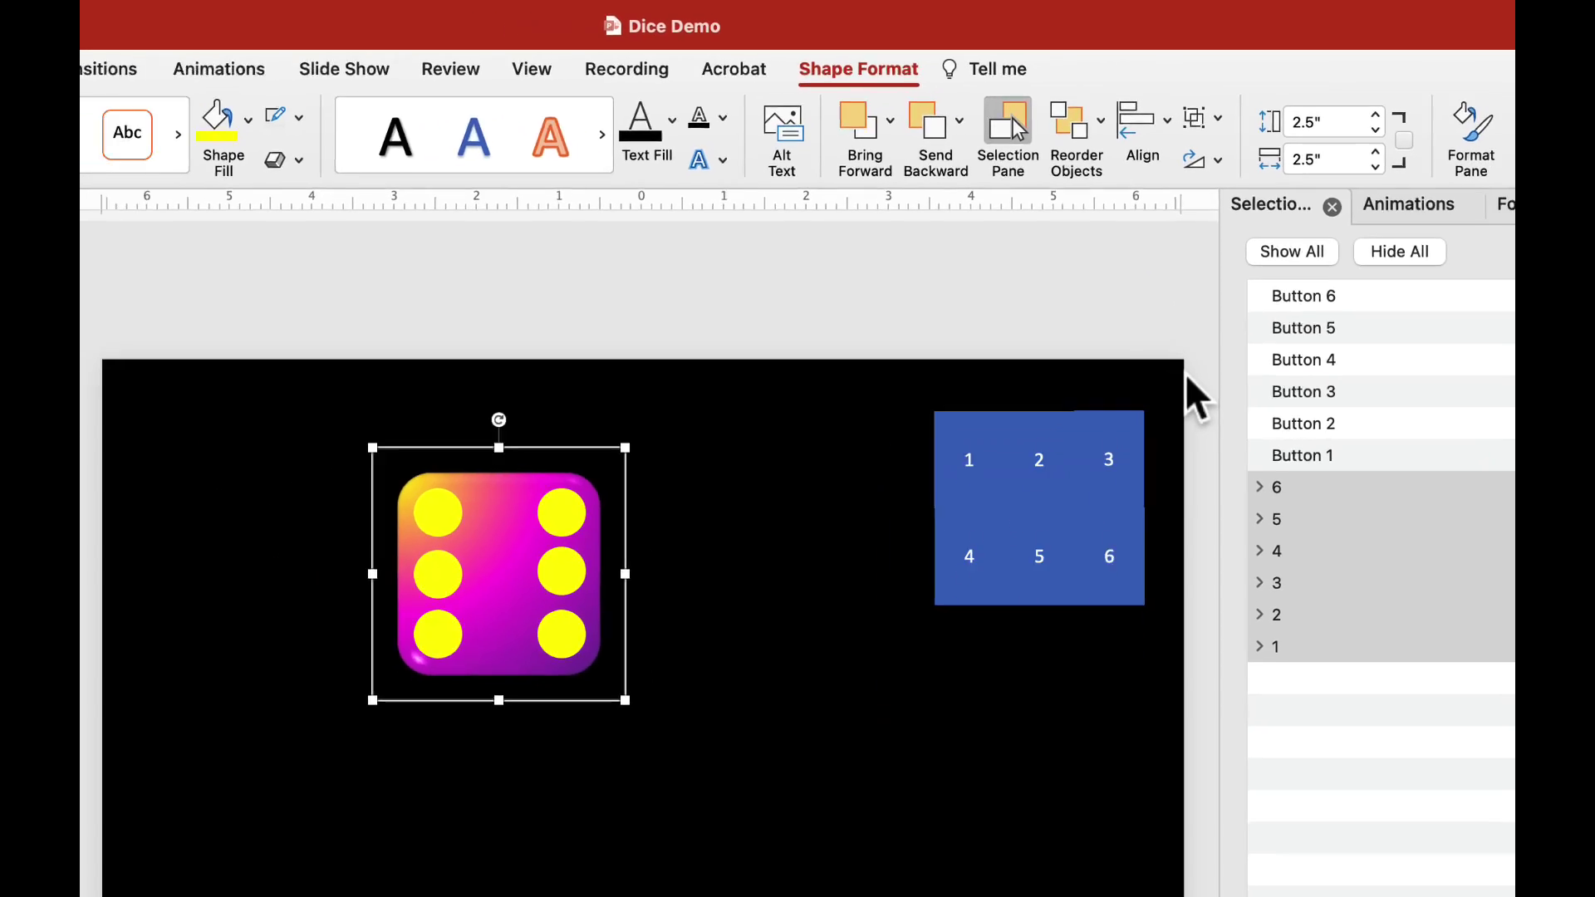
pyautogui.moveTo(676, 424); pyautogui.dragTo(741, 508)
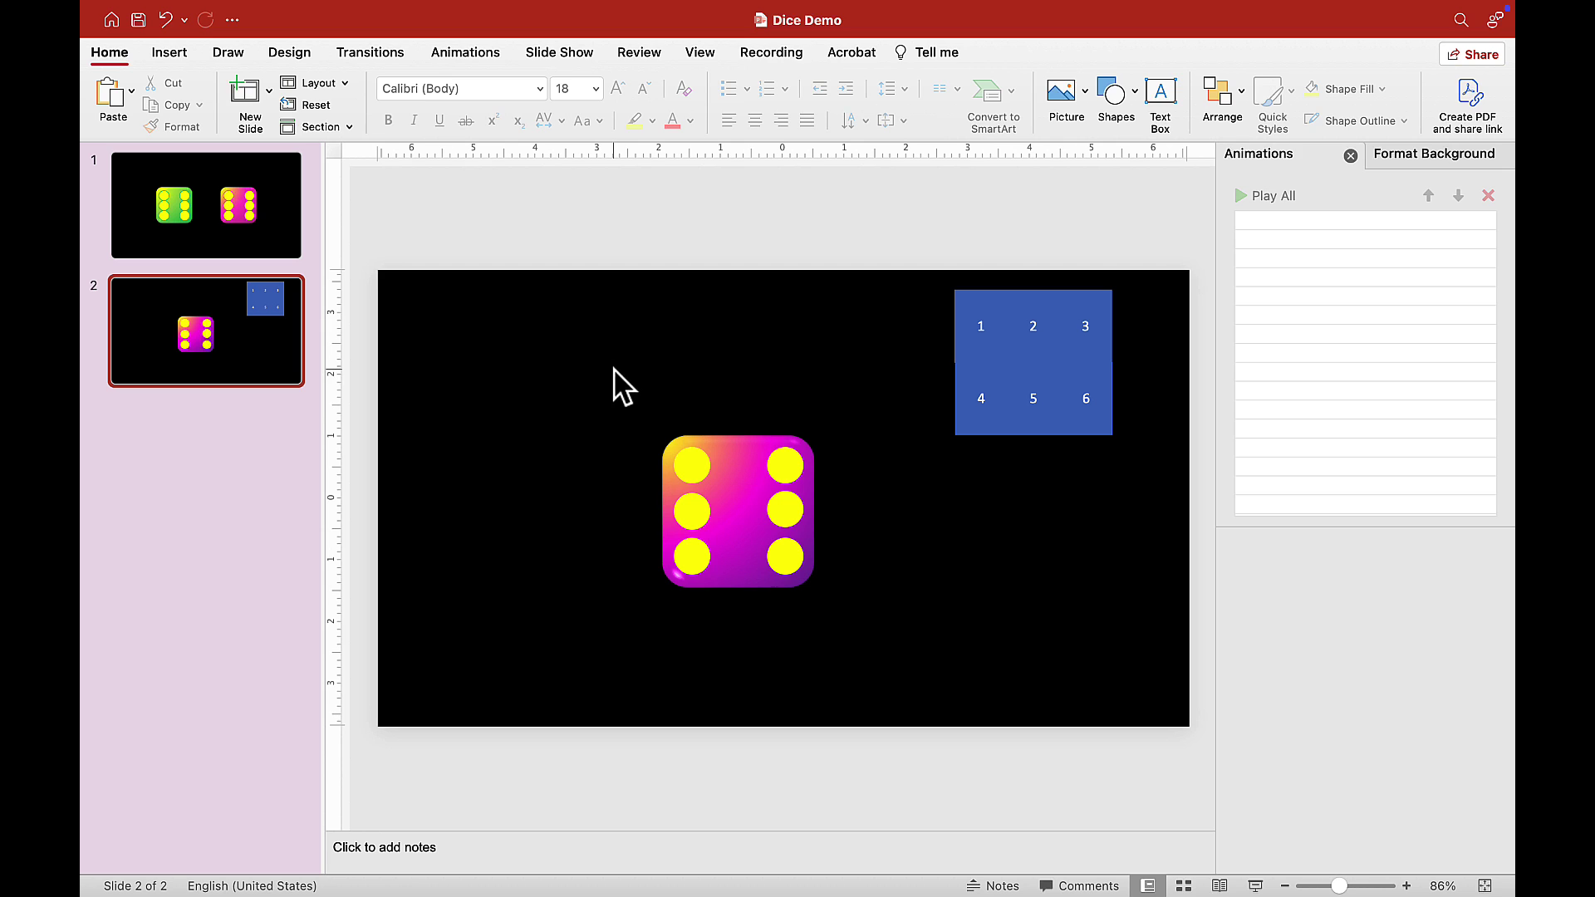
# Add an Appear entrance animation and a Spin emphasis animation to all six stacked dice faces
pyautogui.moveTo(613, 368); pyautogui.dragTo(882, 660)
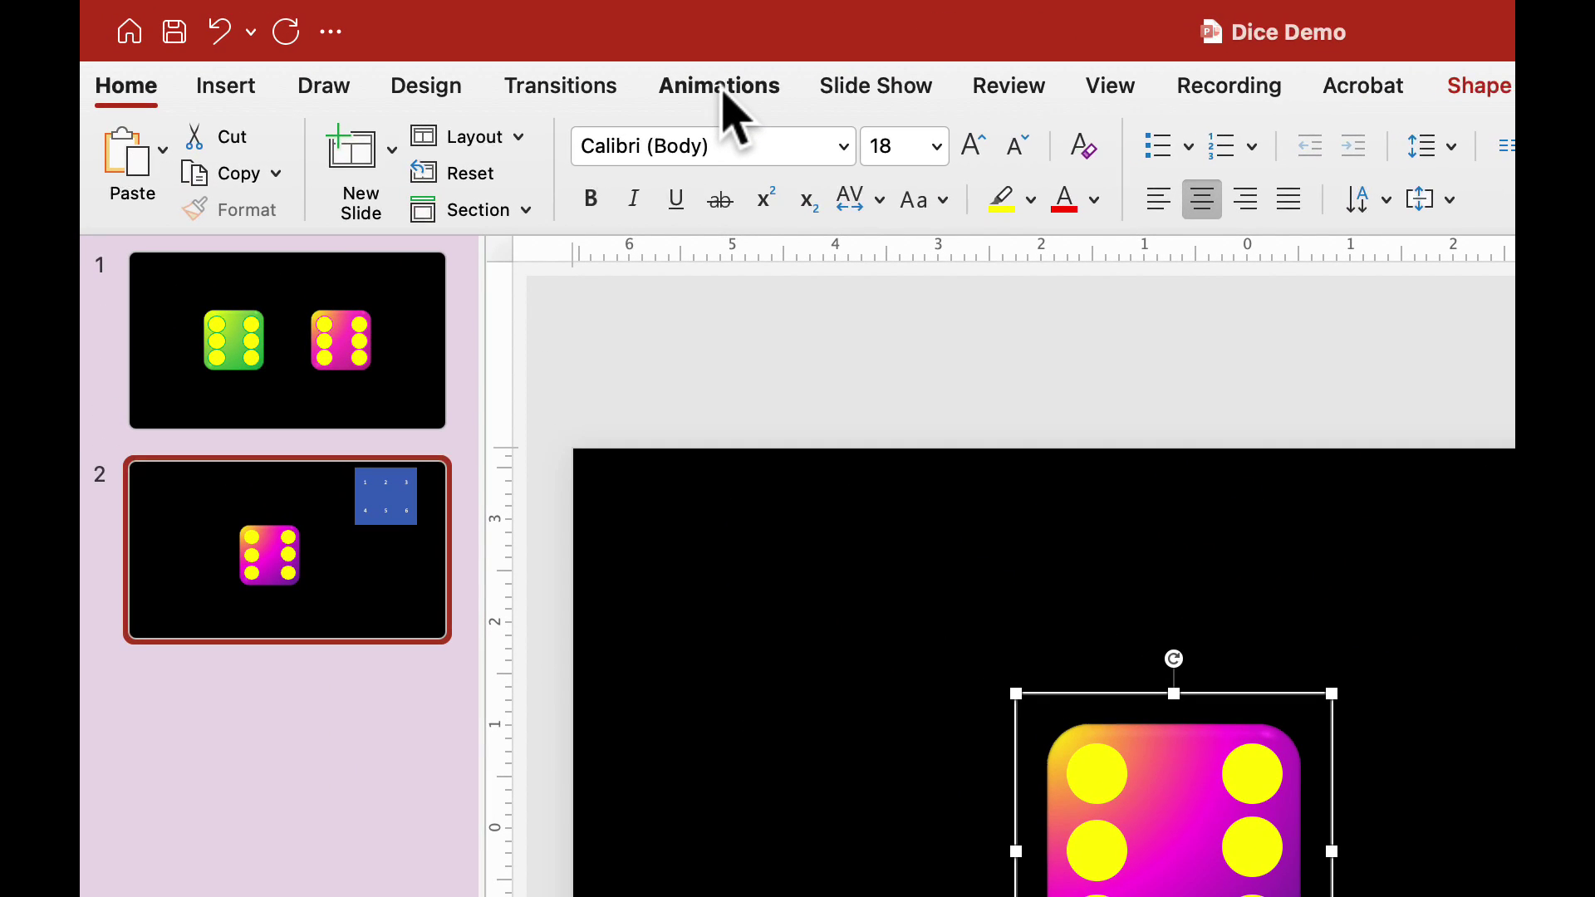
pyautogui.click(467, 56)
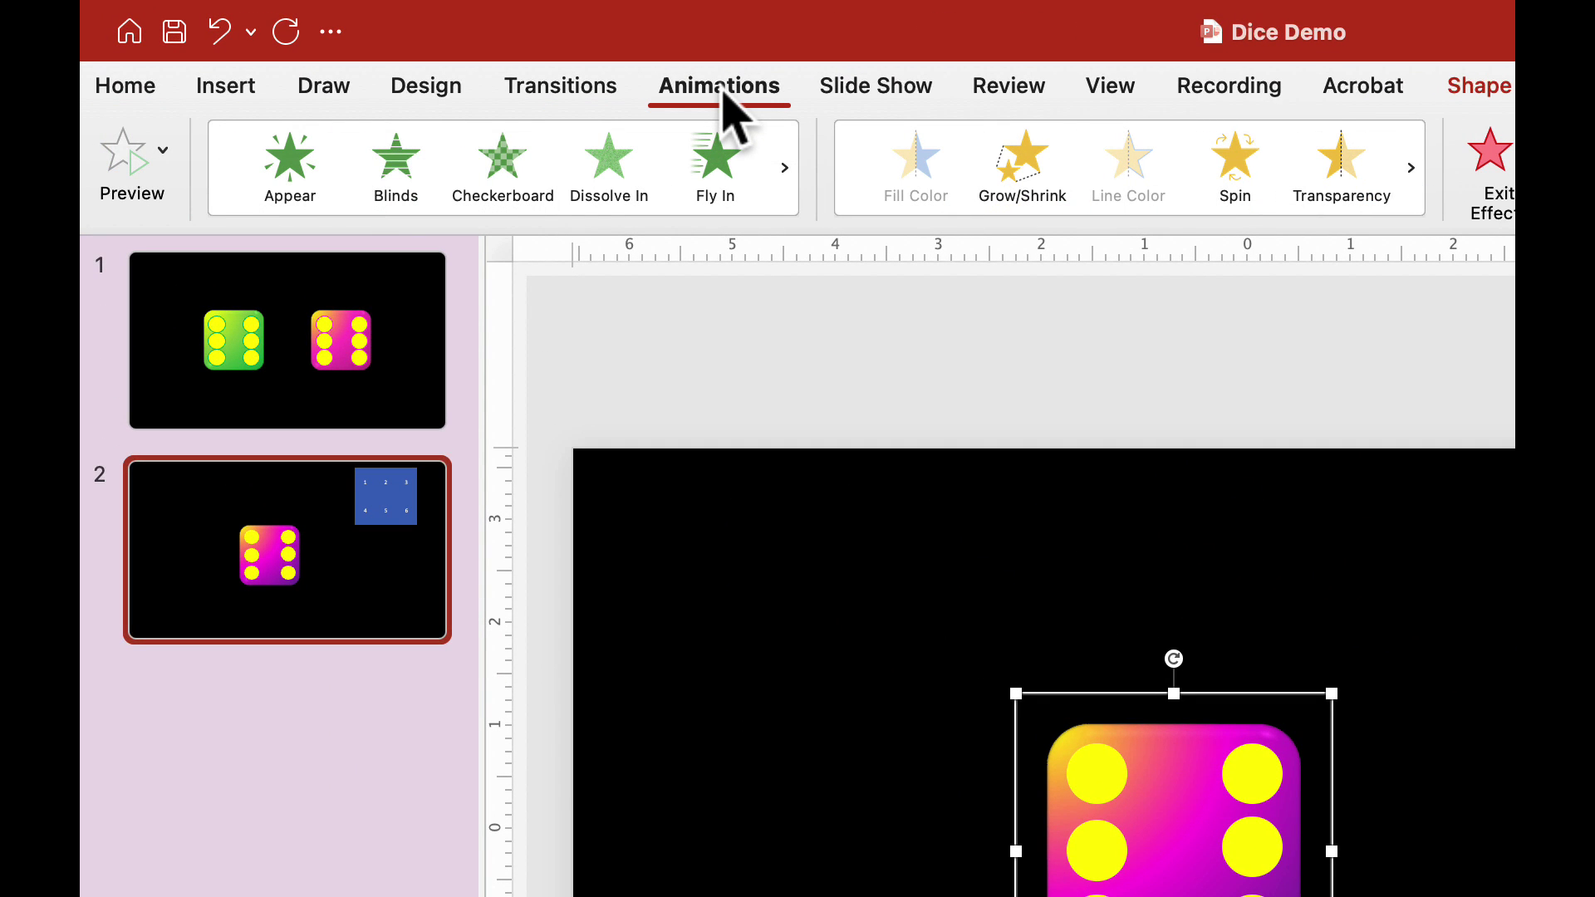
pyautogui.click(305, 163)
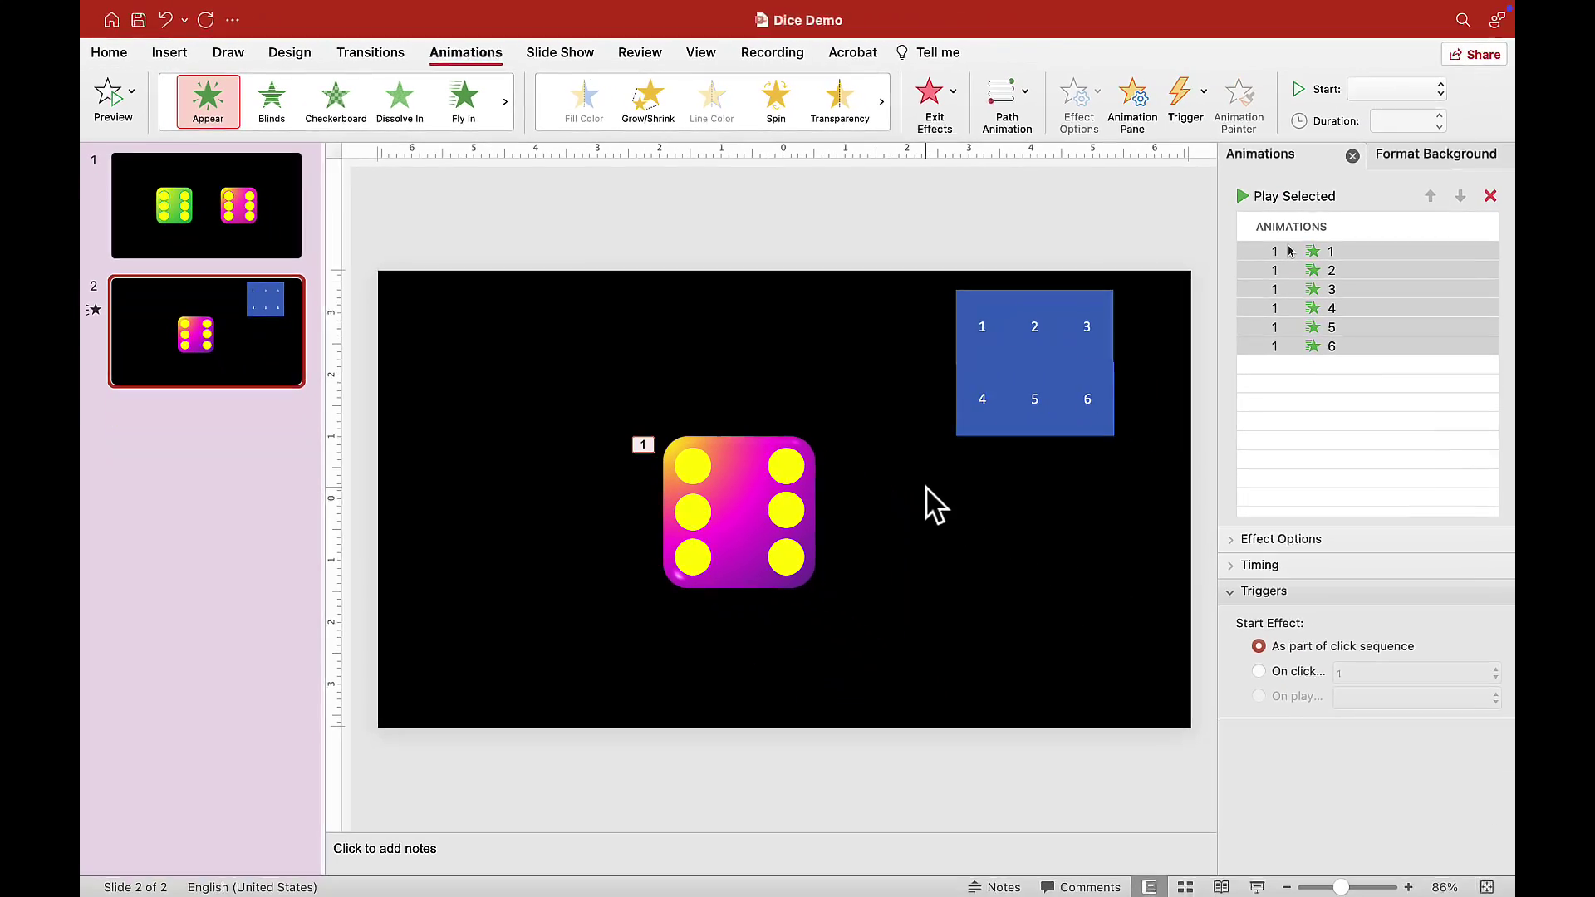
pyautogui.moveTo(604, 341); pyautogui.dragTo(866, 653)
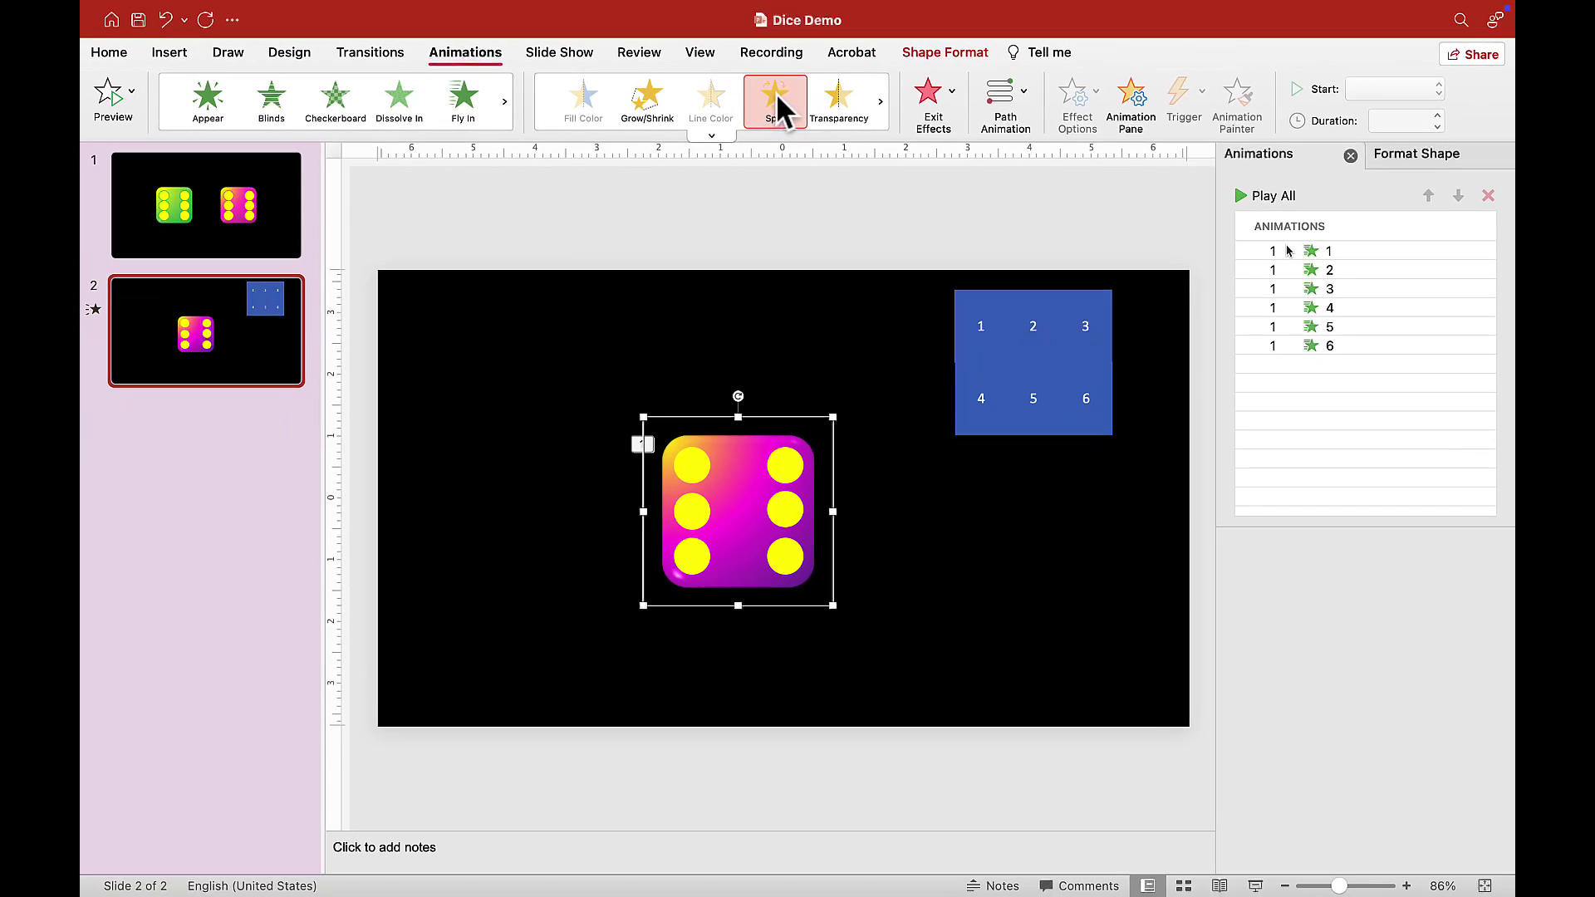
pyautogui.click(799, 117)
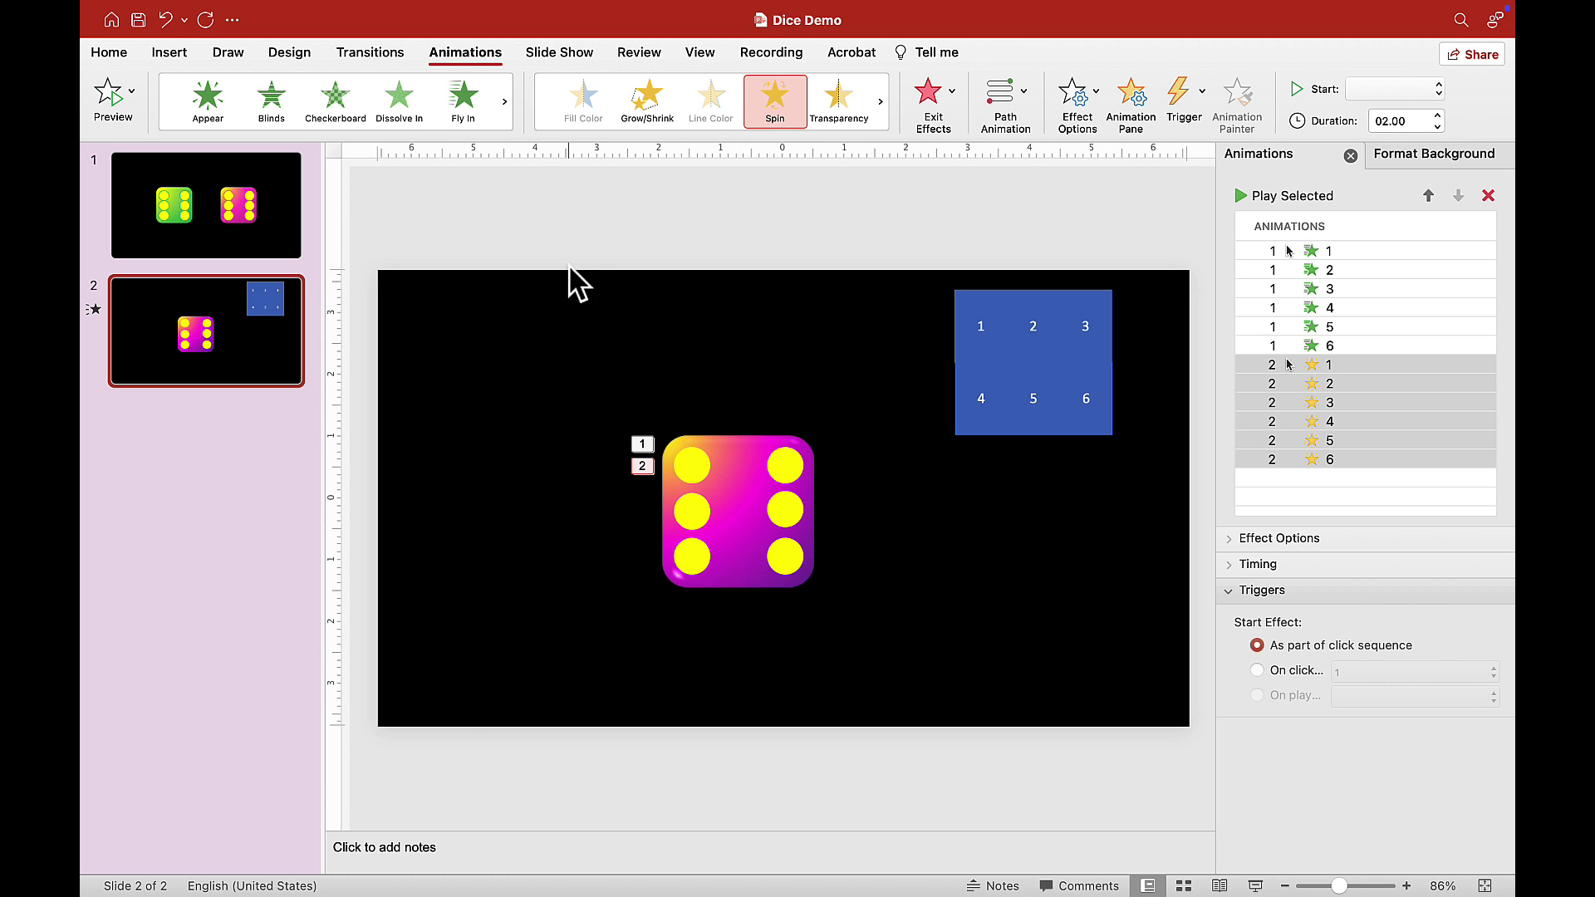
# Add a Lines motion path to all six stacked dice faces and set its direction to Up
pyautogui.moveTo(570, 267); pyautogui.dragTo(874, 700)
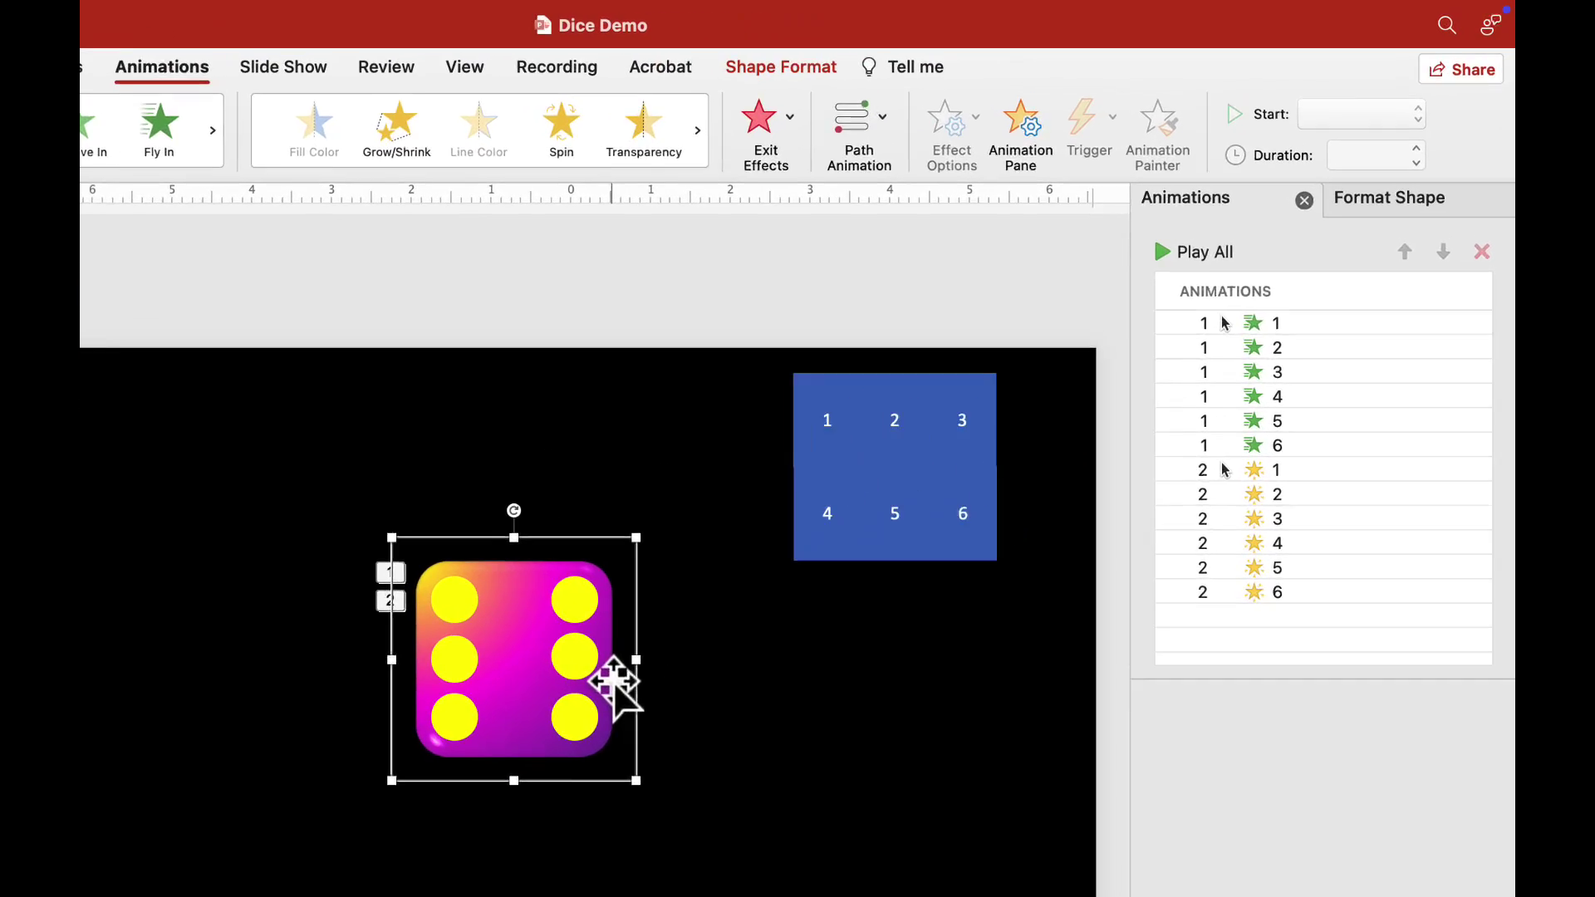
pyautogui.click(880, 117)
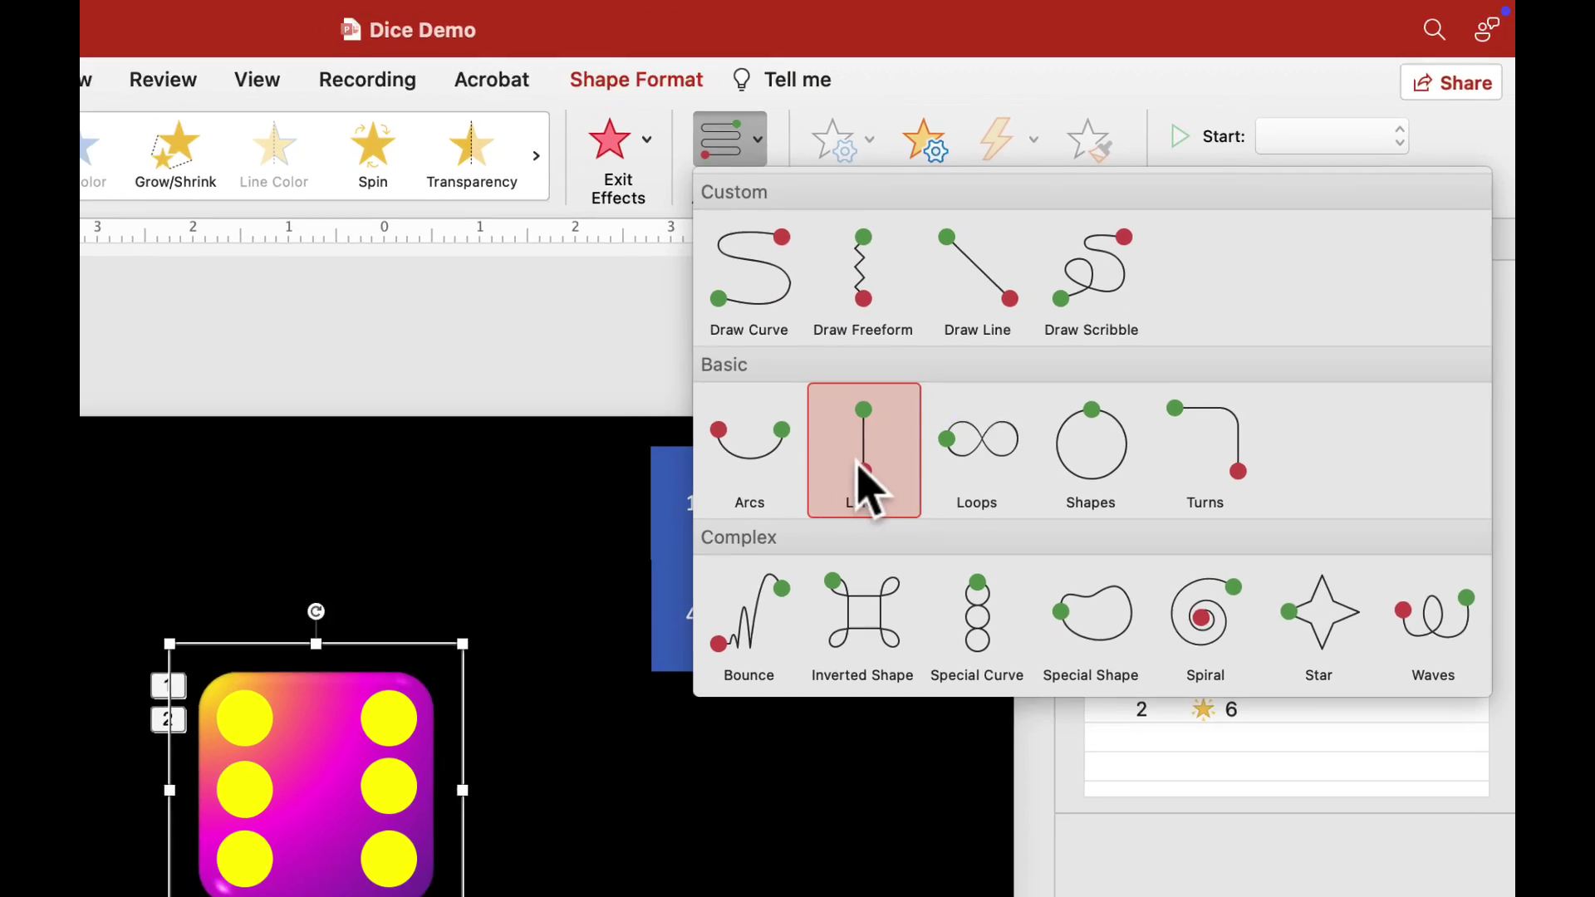
pyautogui.click(860, 465)
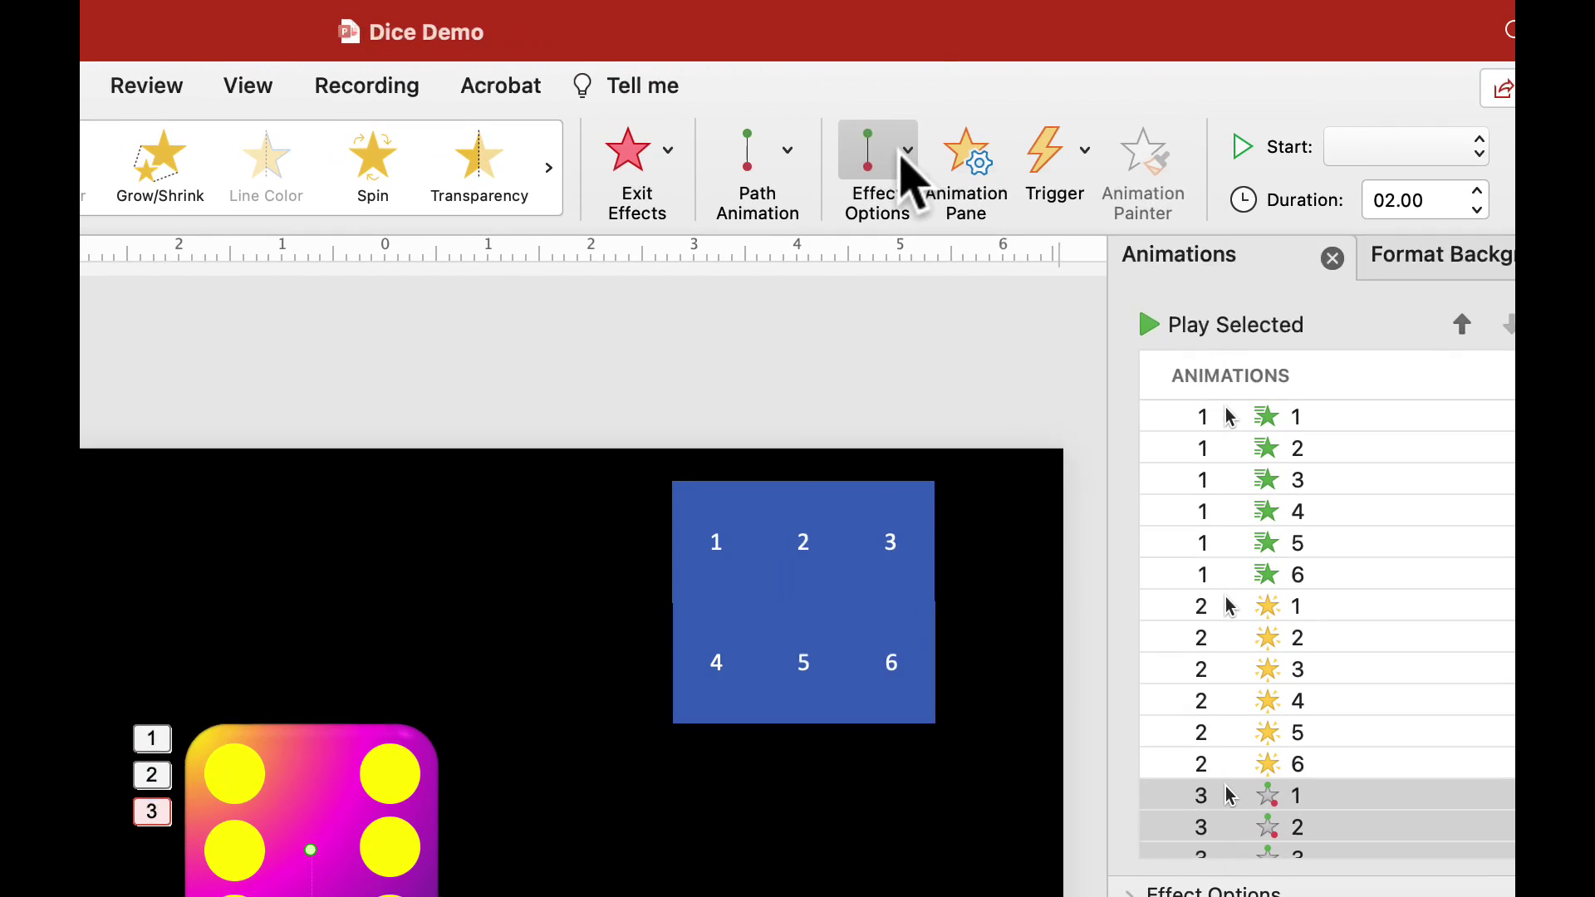
pyautogui.click(1093, 93)
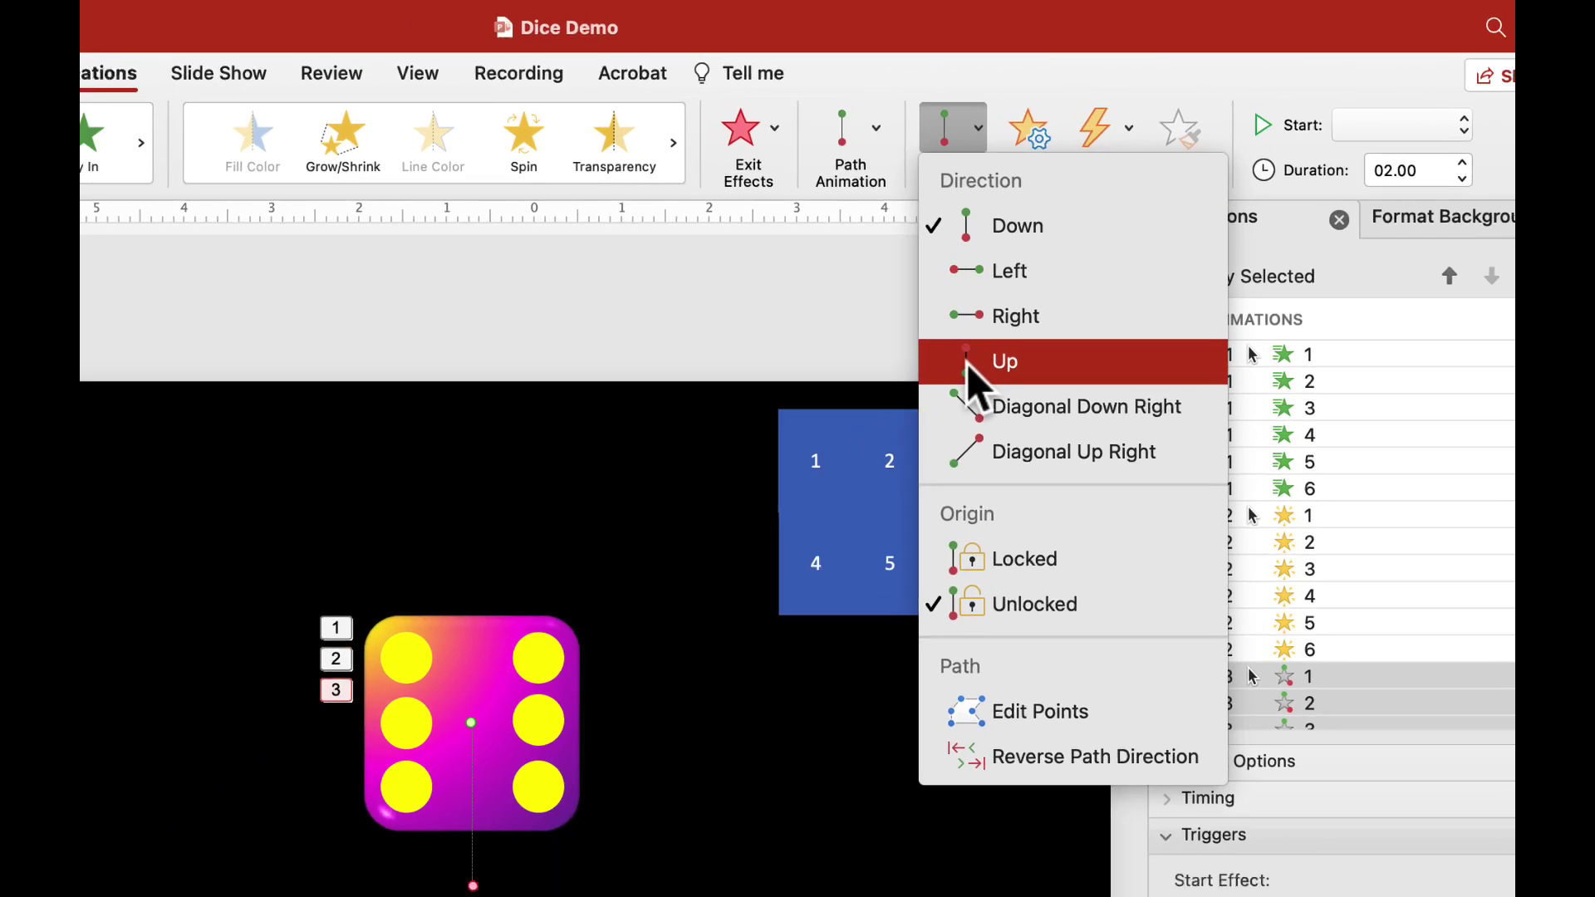
pyautogui.click(897, 428)
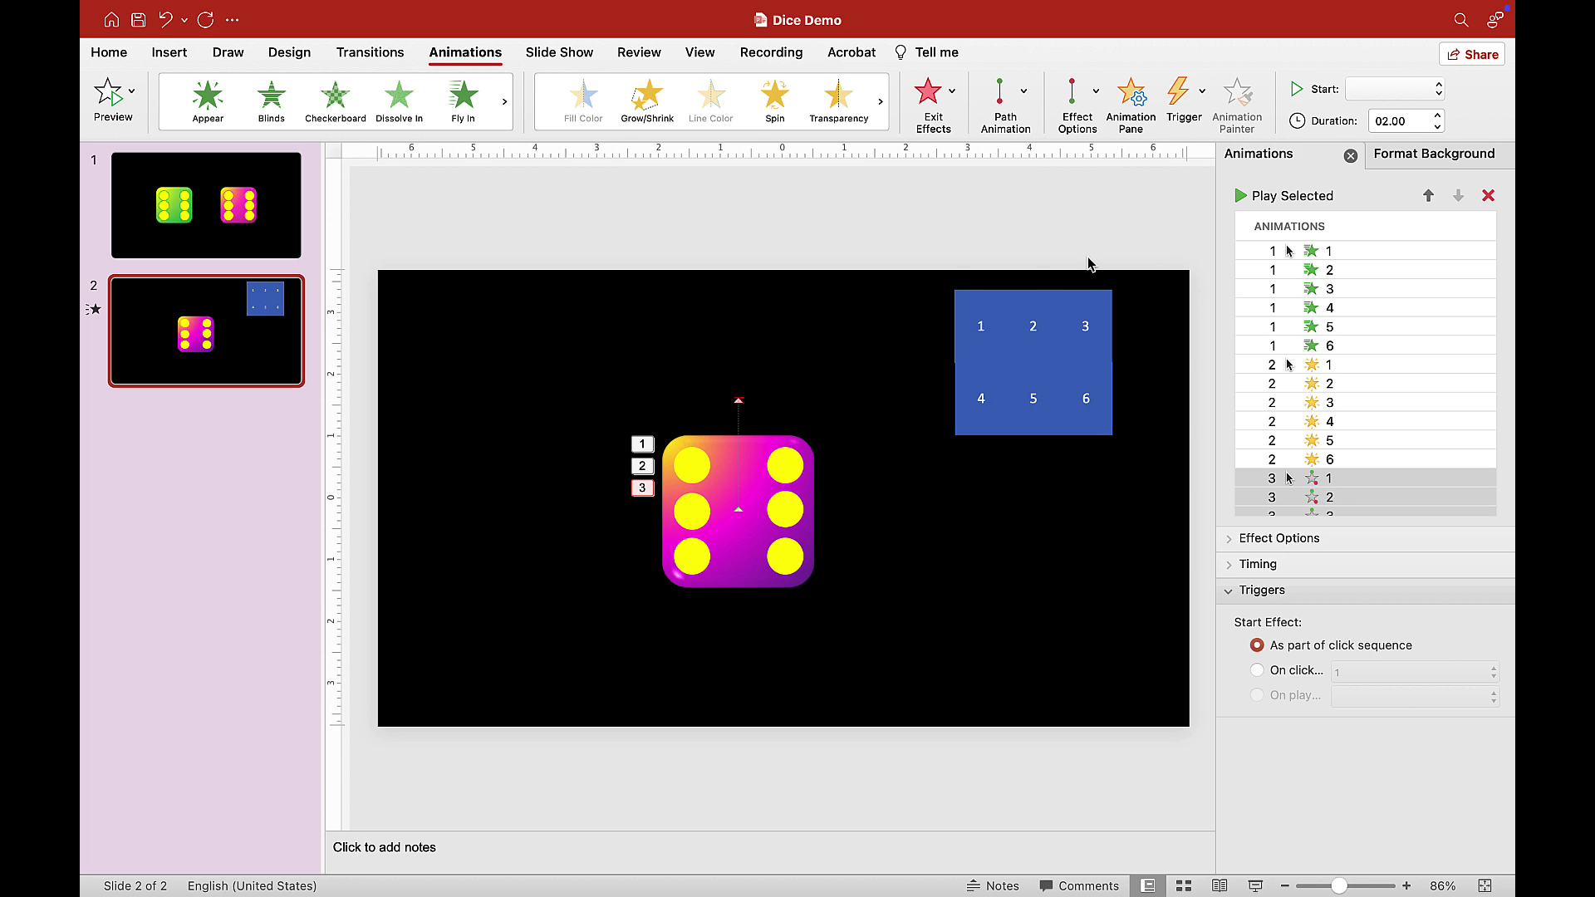
pyautogui.click(783, 228)
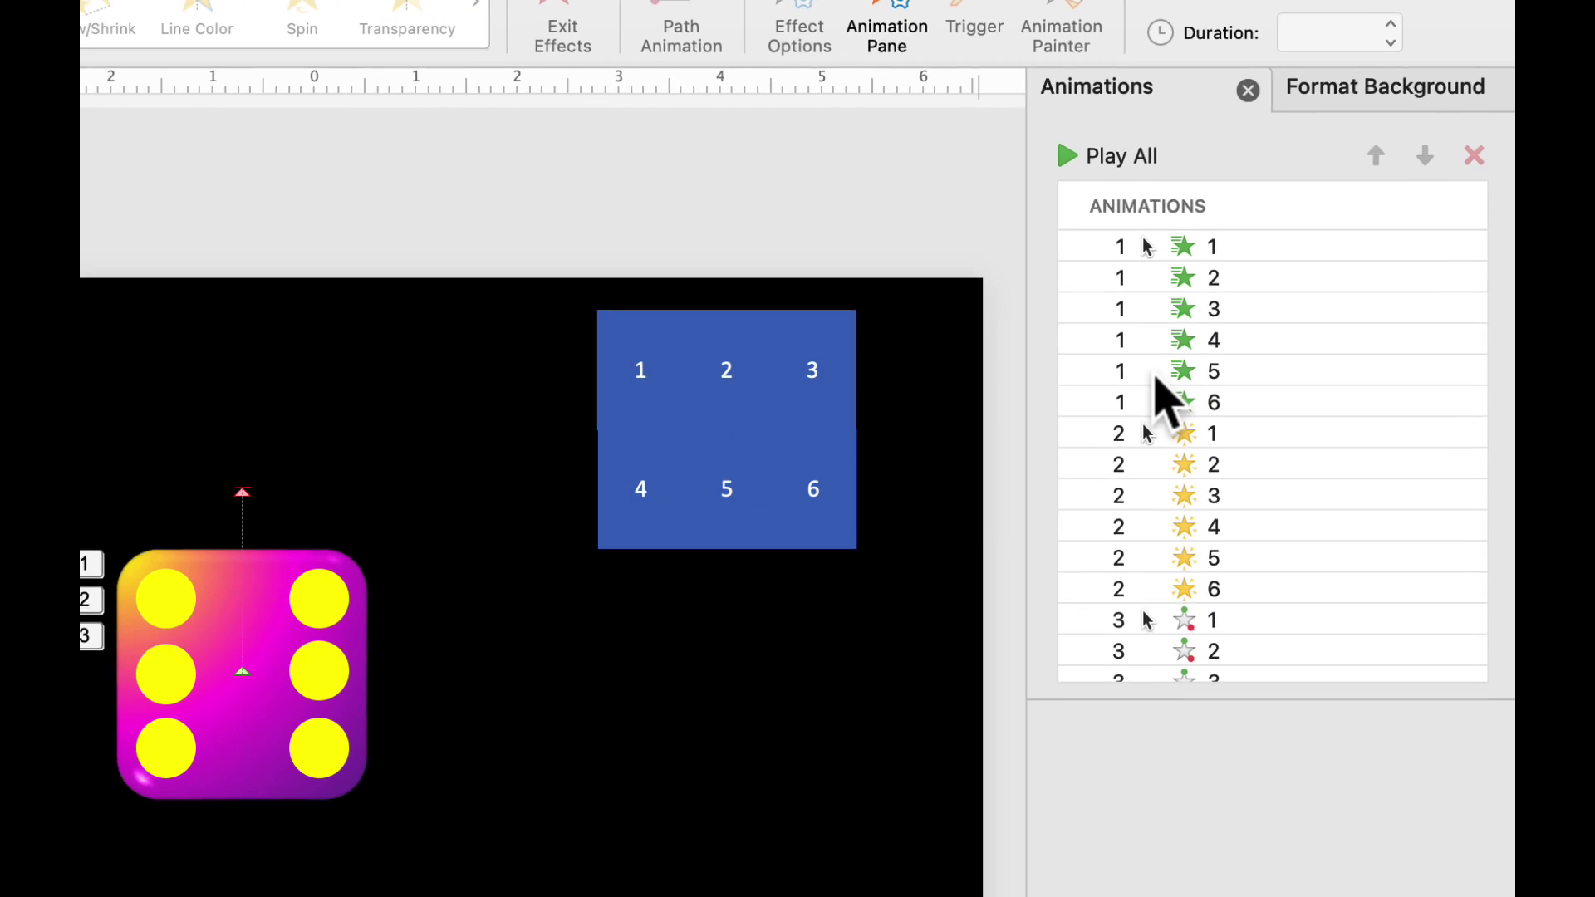
# Set the Appear, Spin and motion-path animations of all six dice faces to start With Previous
pyautogui.click(1179, 247)
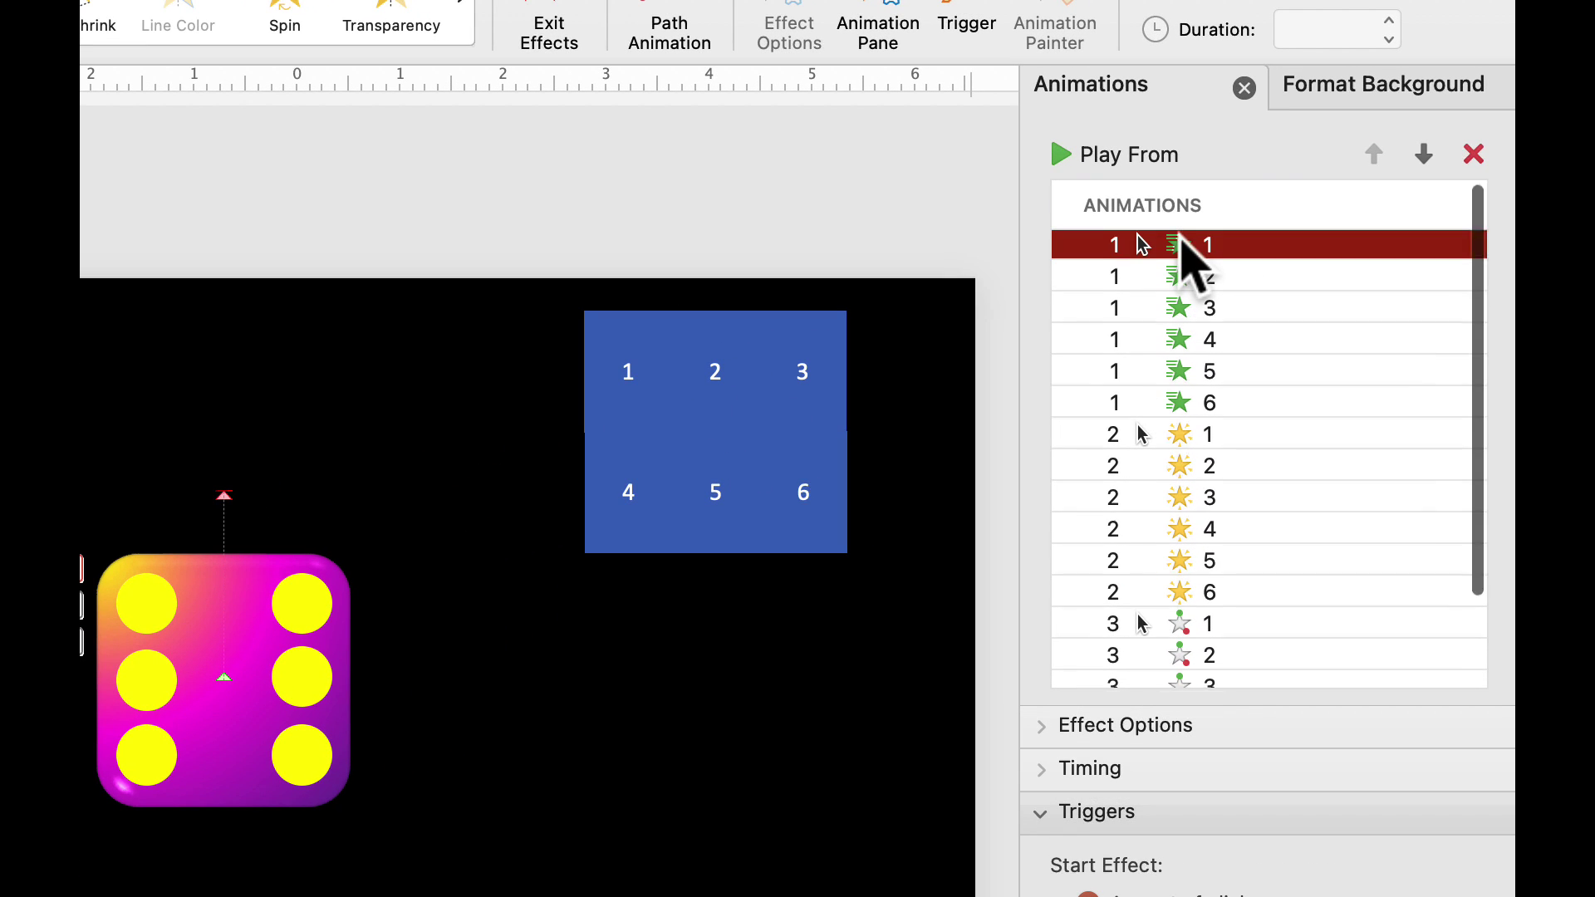
pyautogui.scroll(-3, 1207, 531)
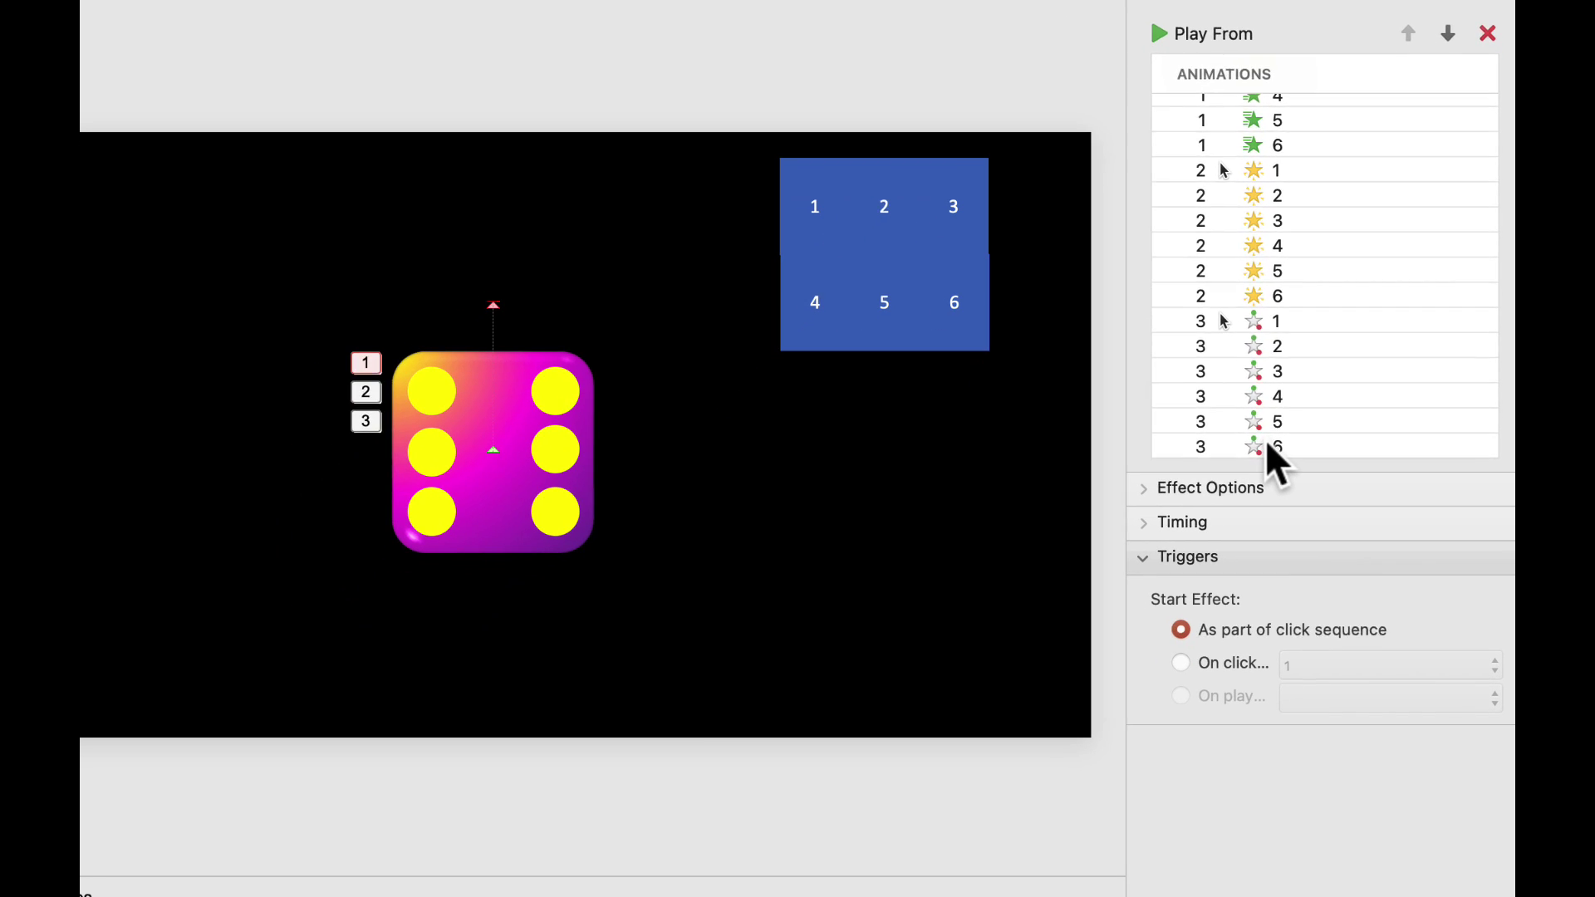
pyautogui.keyDown('shift'); pyautogui.click(1195, 667); pyautogui.keyUp('shift')
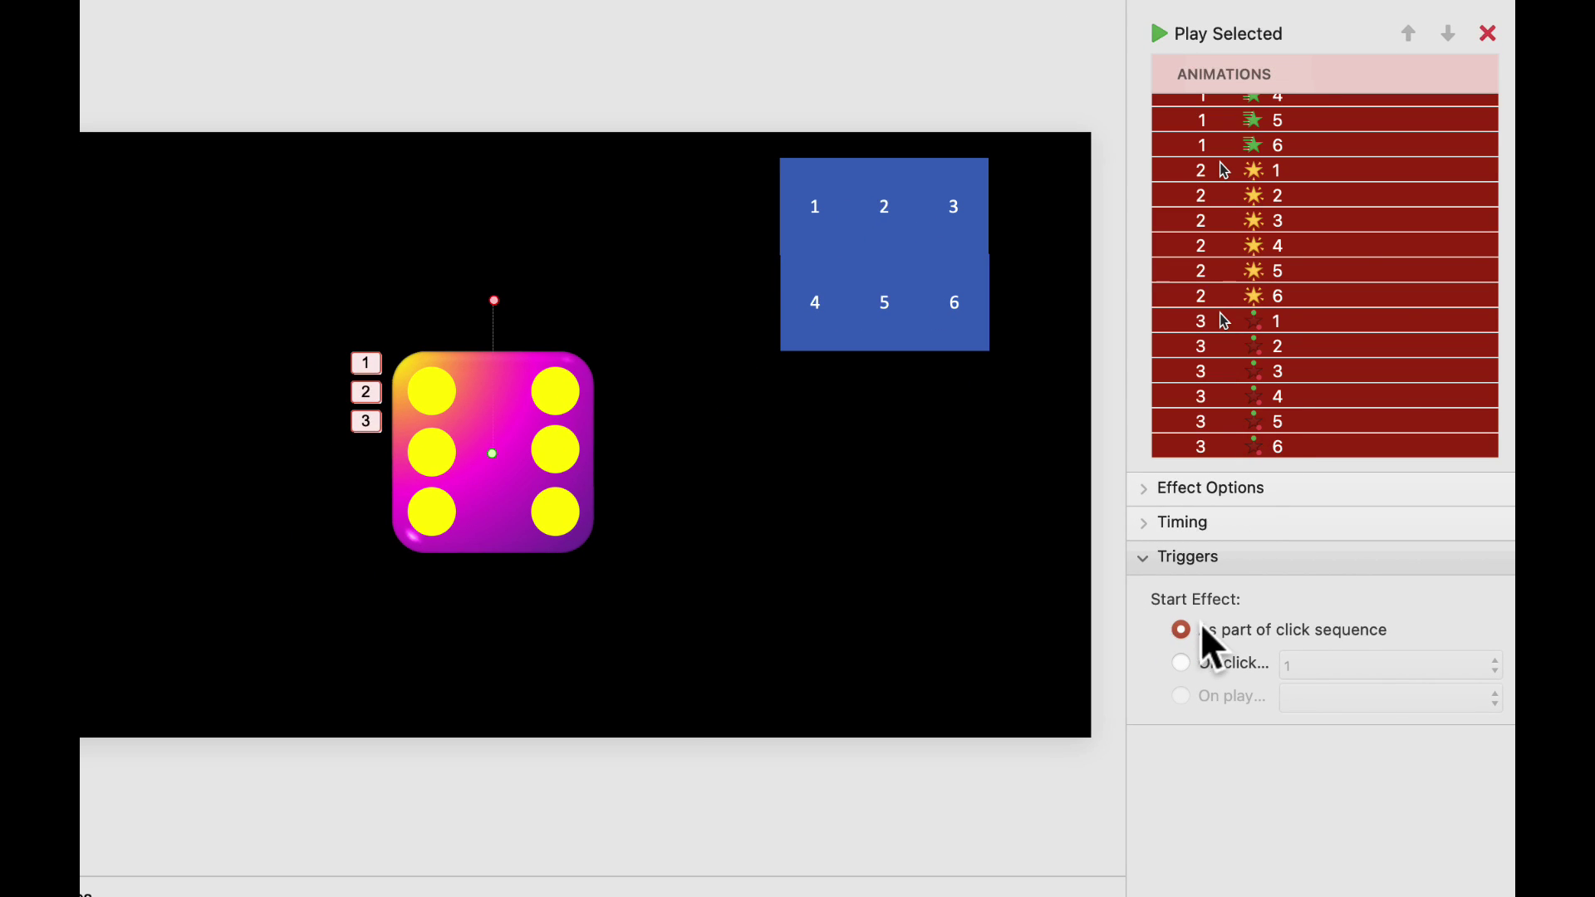
pyautogui.click(1143, 555)
pyautogui.click(1143, 523)
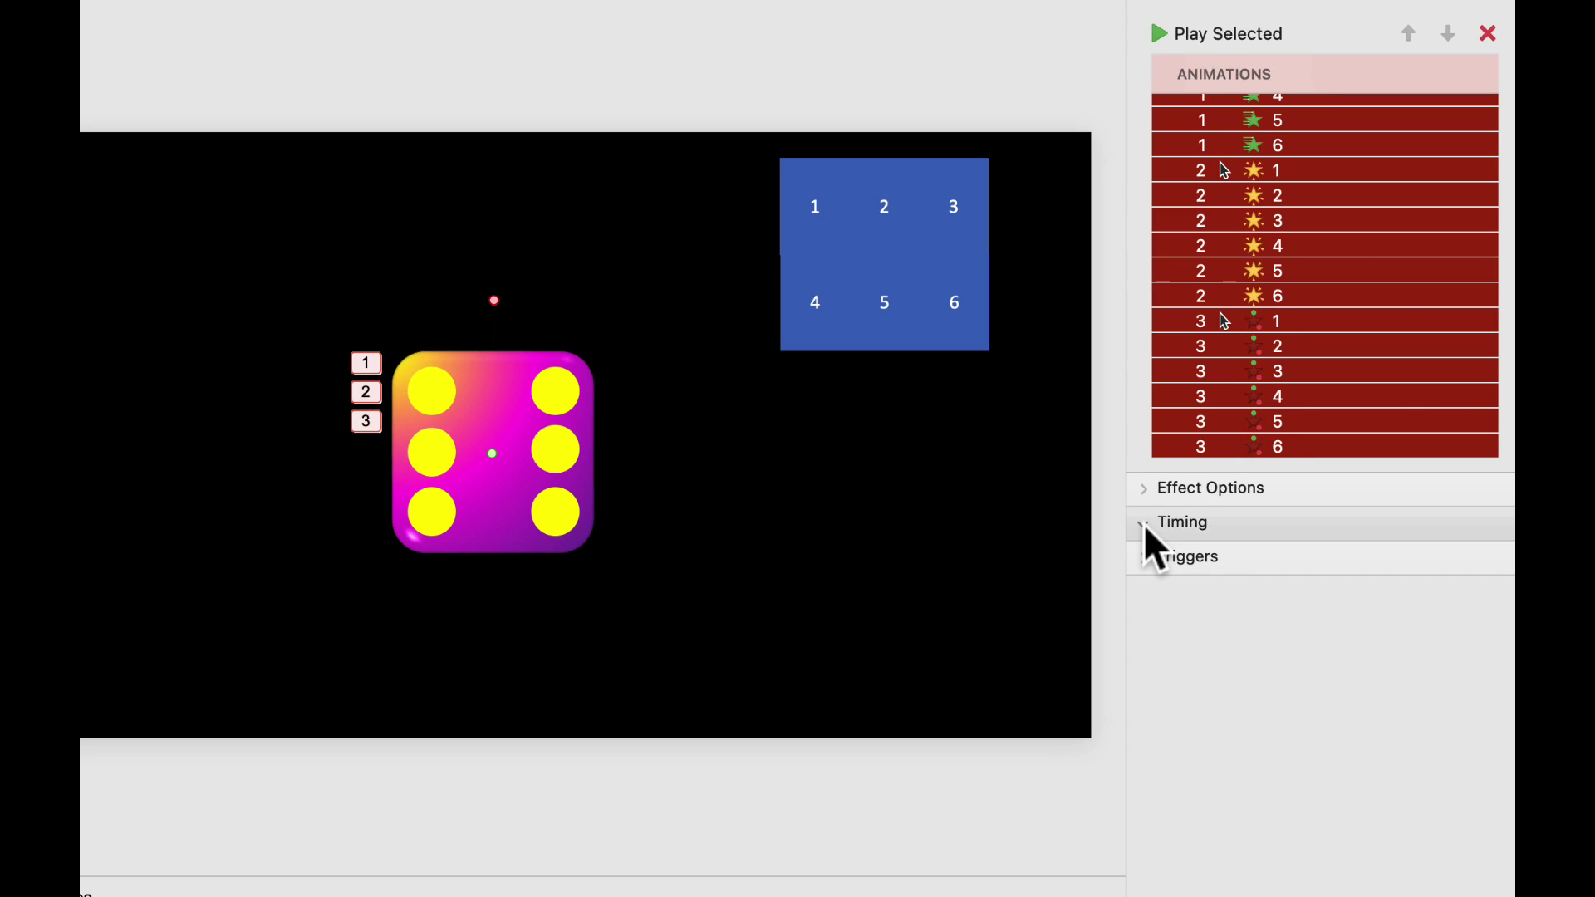
pyautogui.click(1283, 561)
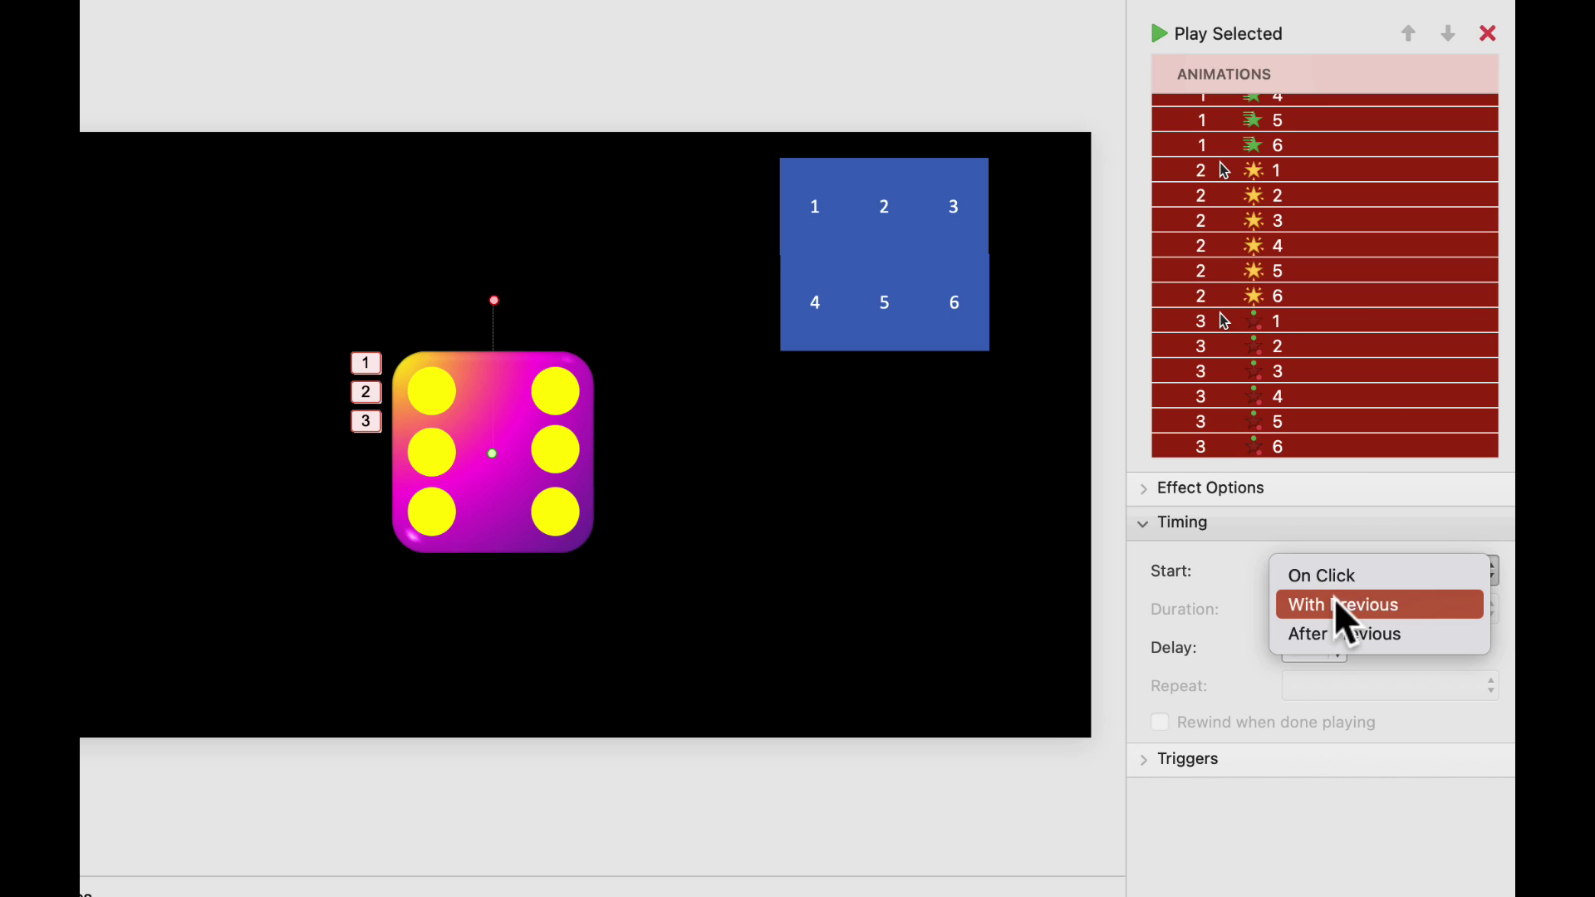
pyautogui.click(1338, 605)
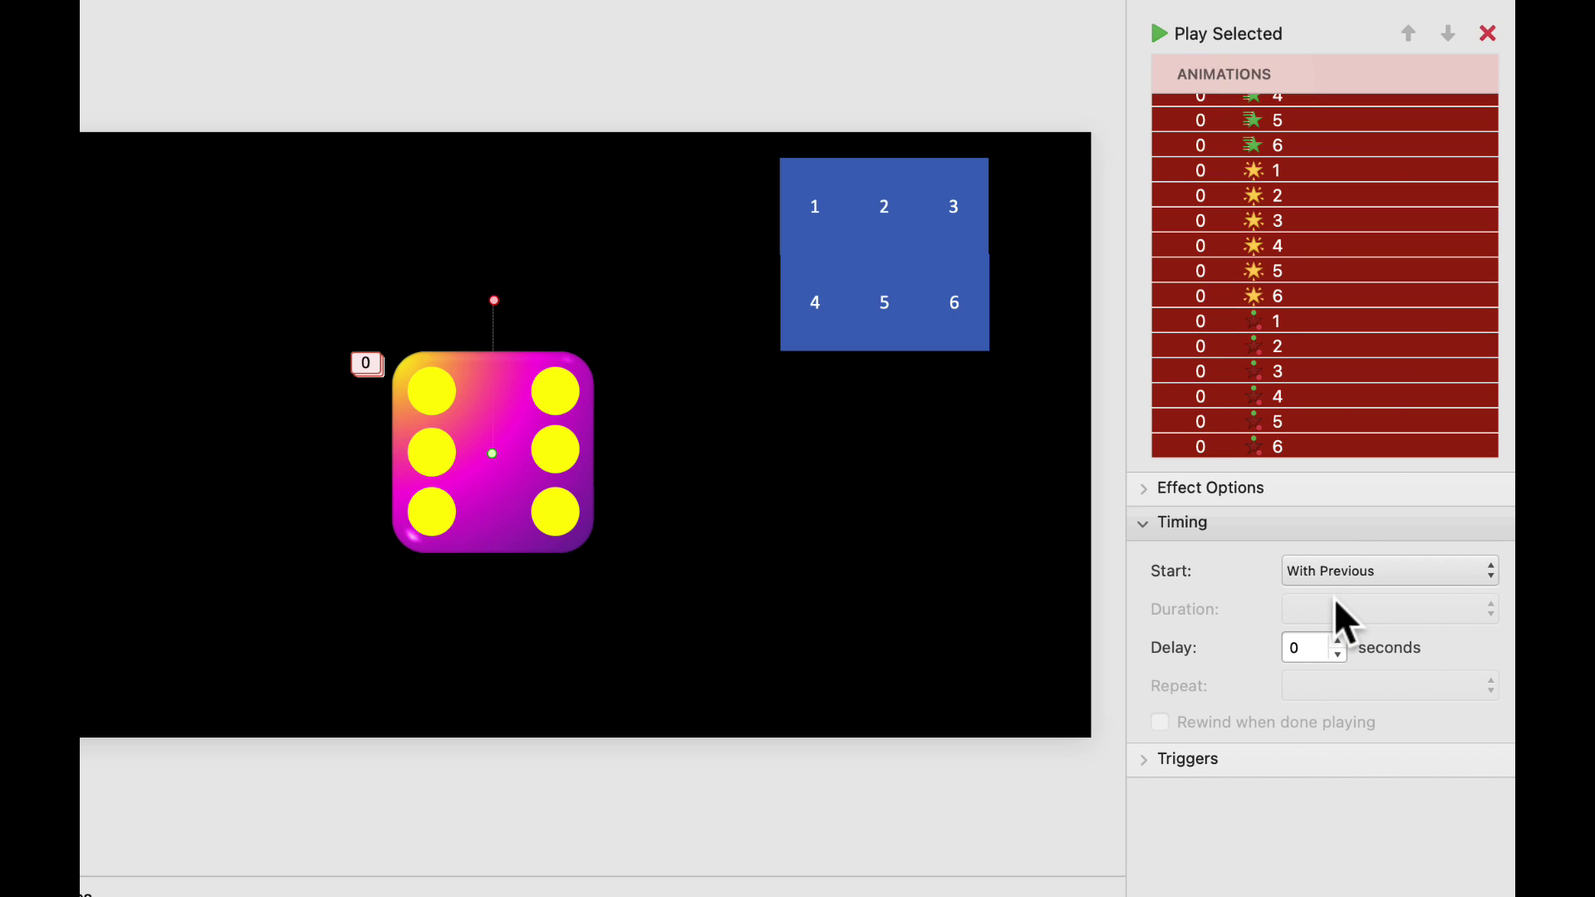
# Set the six Spin animations to a duration of 0.2 seconds and a repeat of 3
pyautogui.scroll(2, 1293, 366)
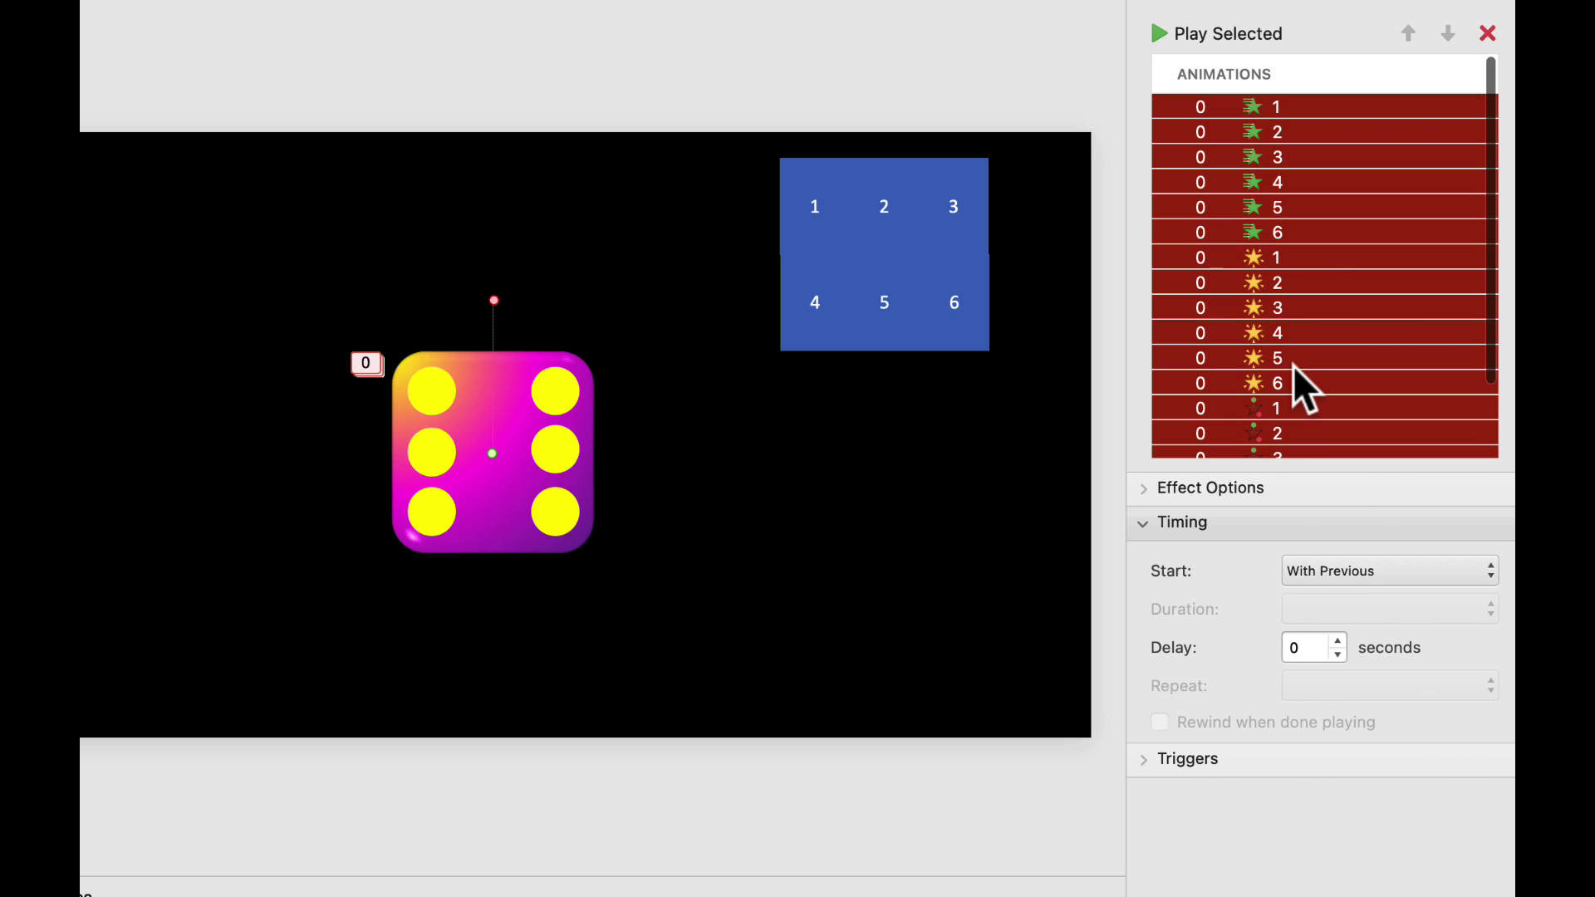
pyautogui.click(1264, 259)
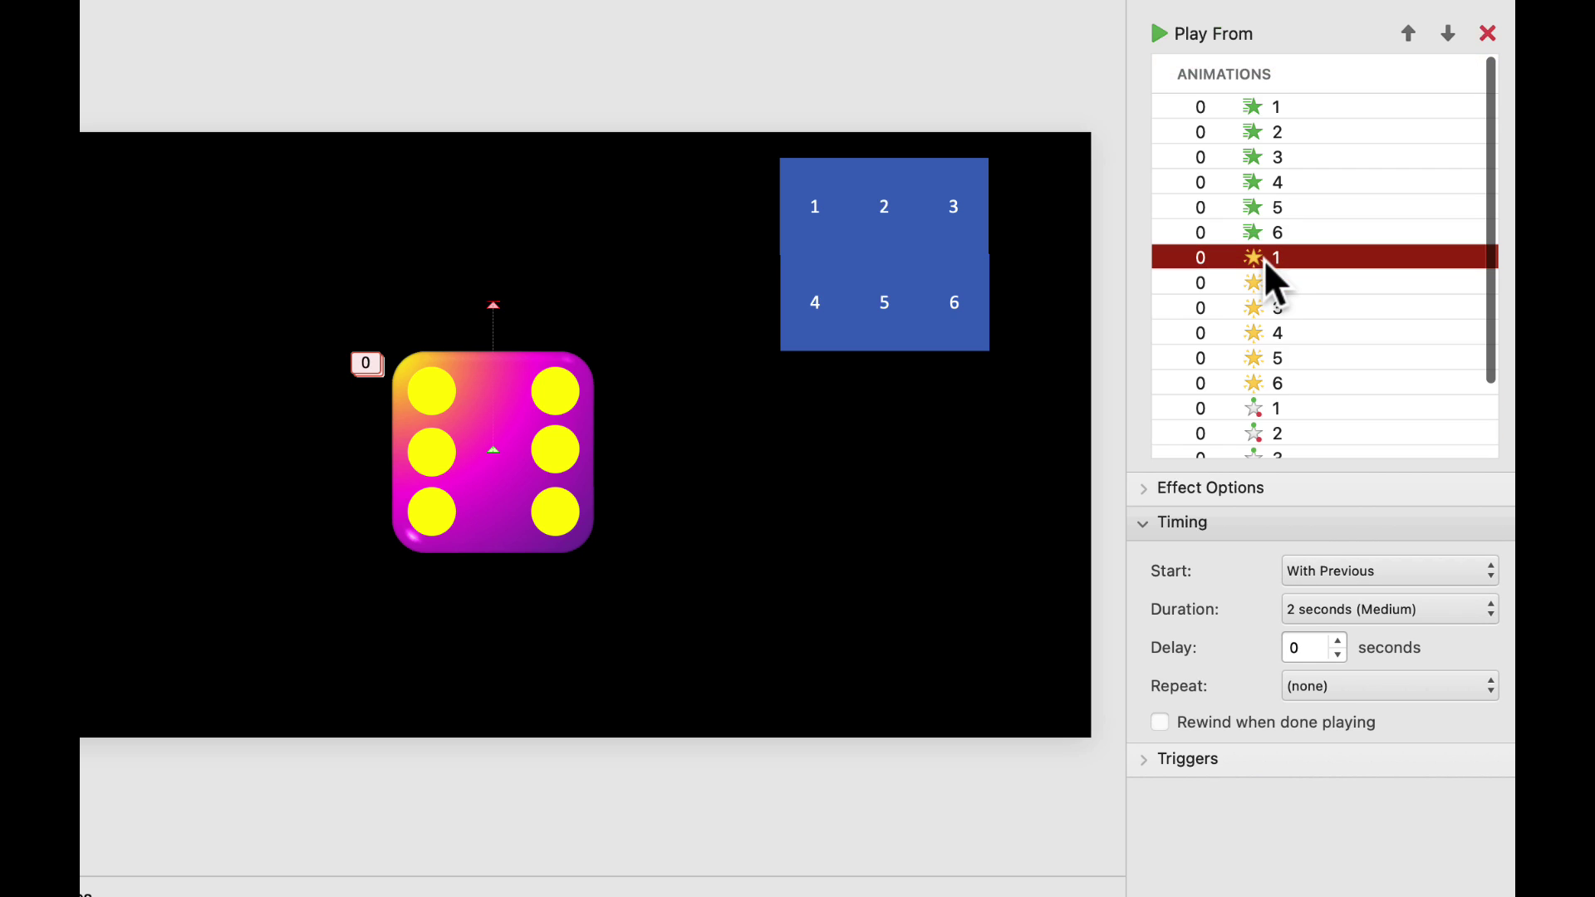
pyautogui.keyDown('shift'); pyautogui.click(1279, 382); pyautogui.keyUp('shift')
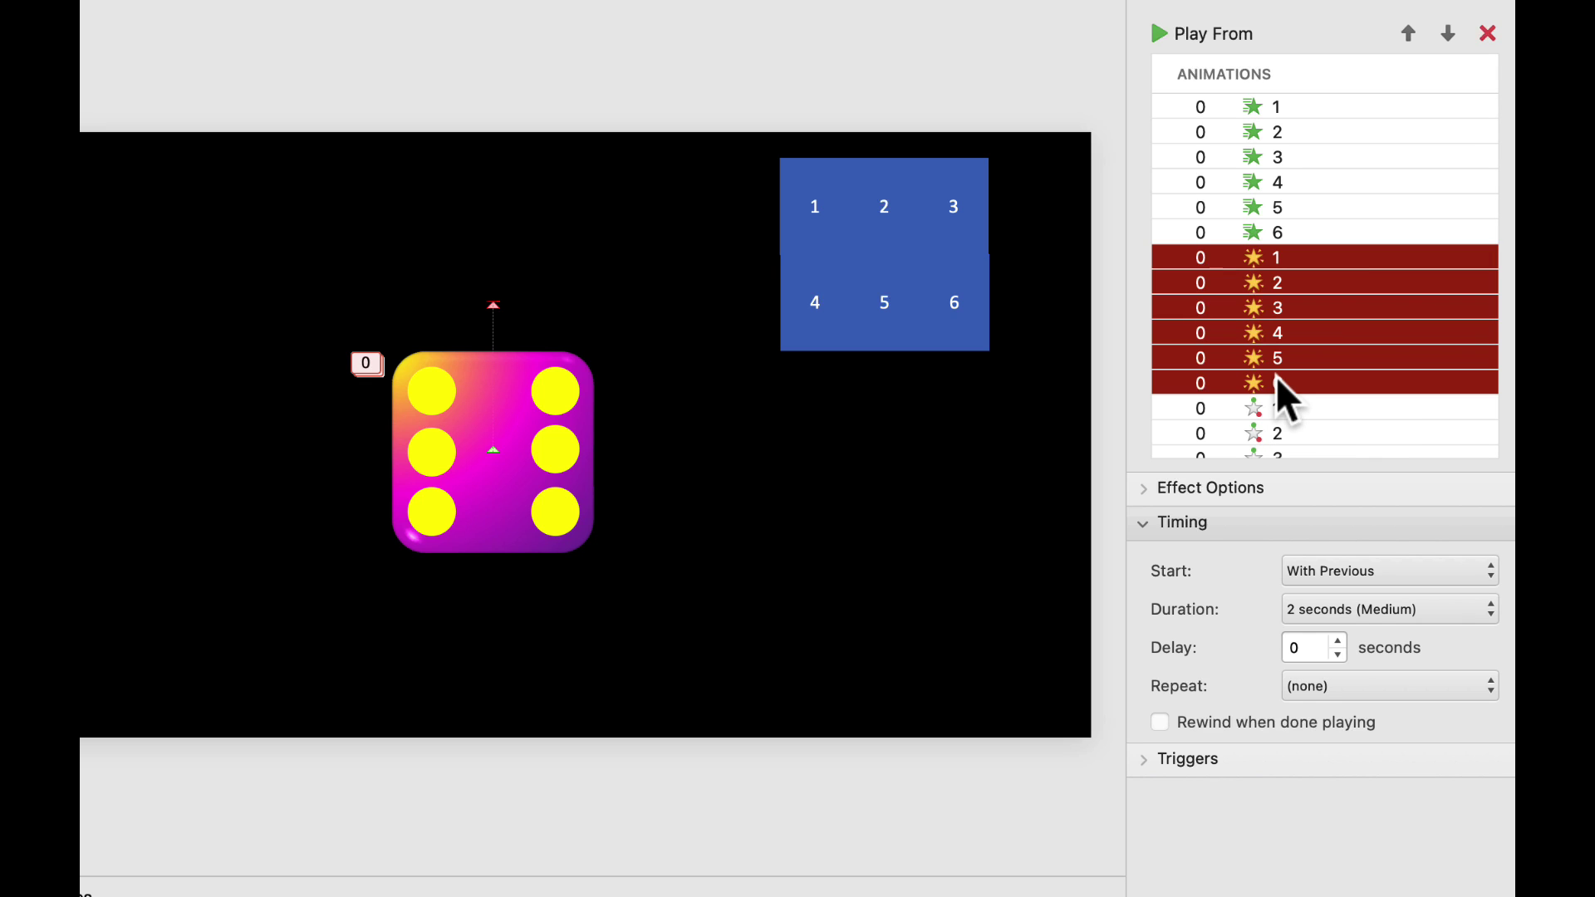
pyautogui.click(1345, 609)
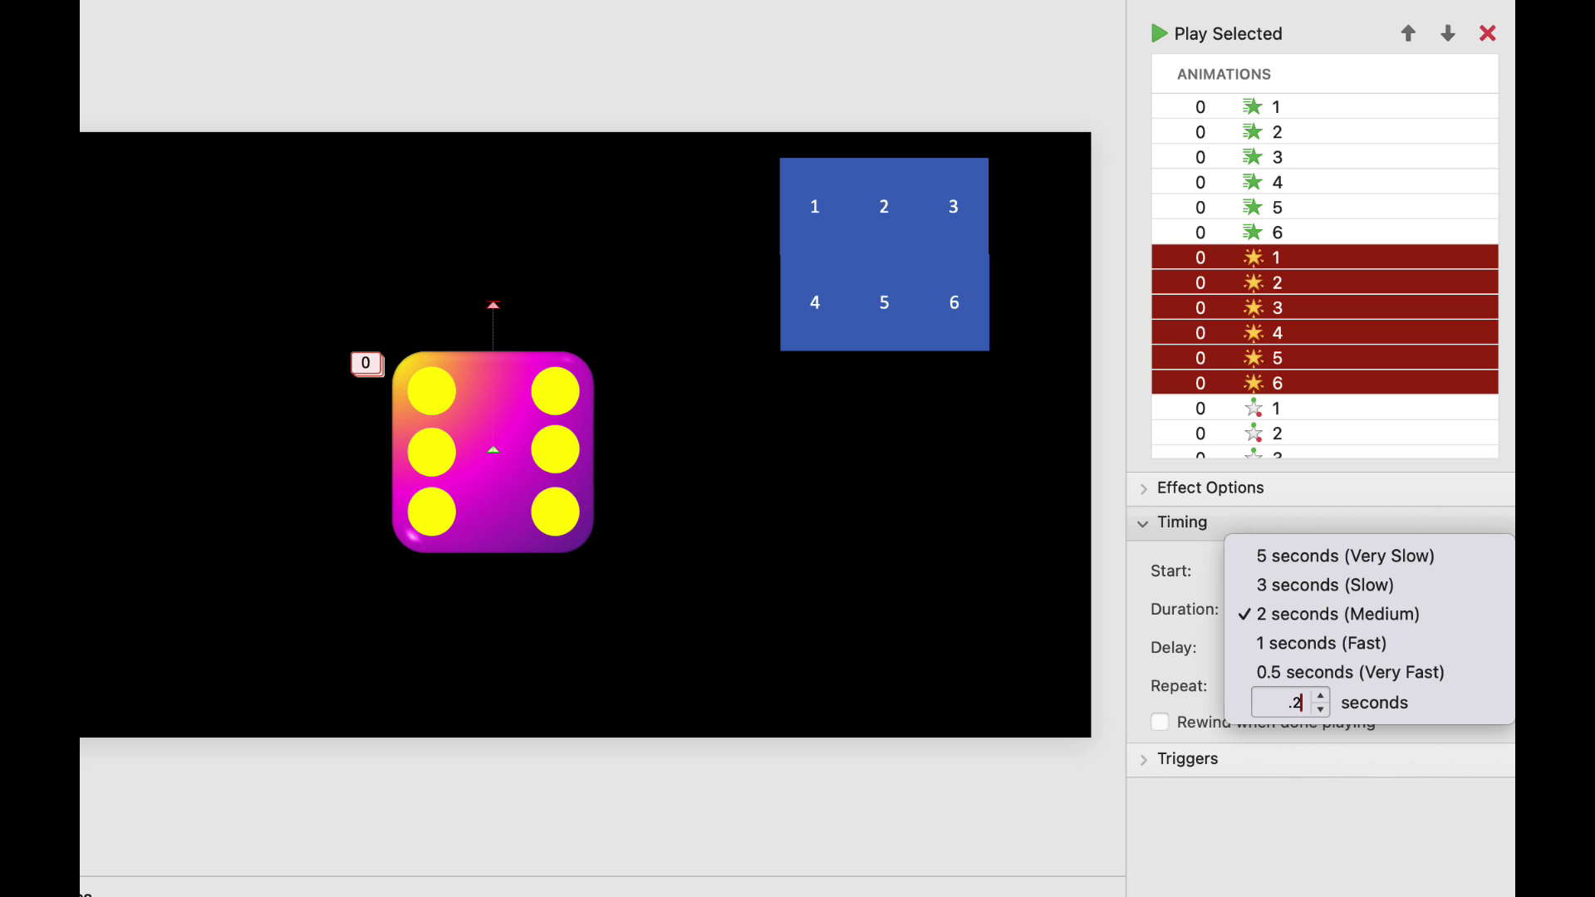
pyautogui.press('Return')
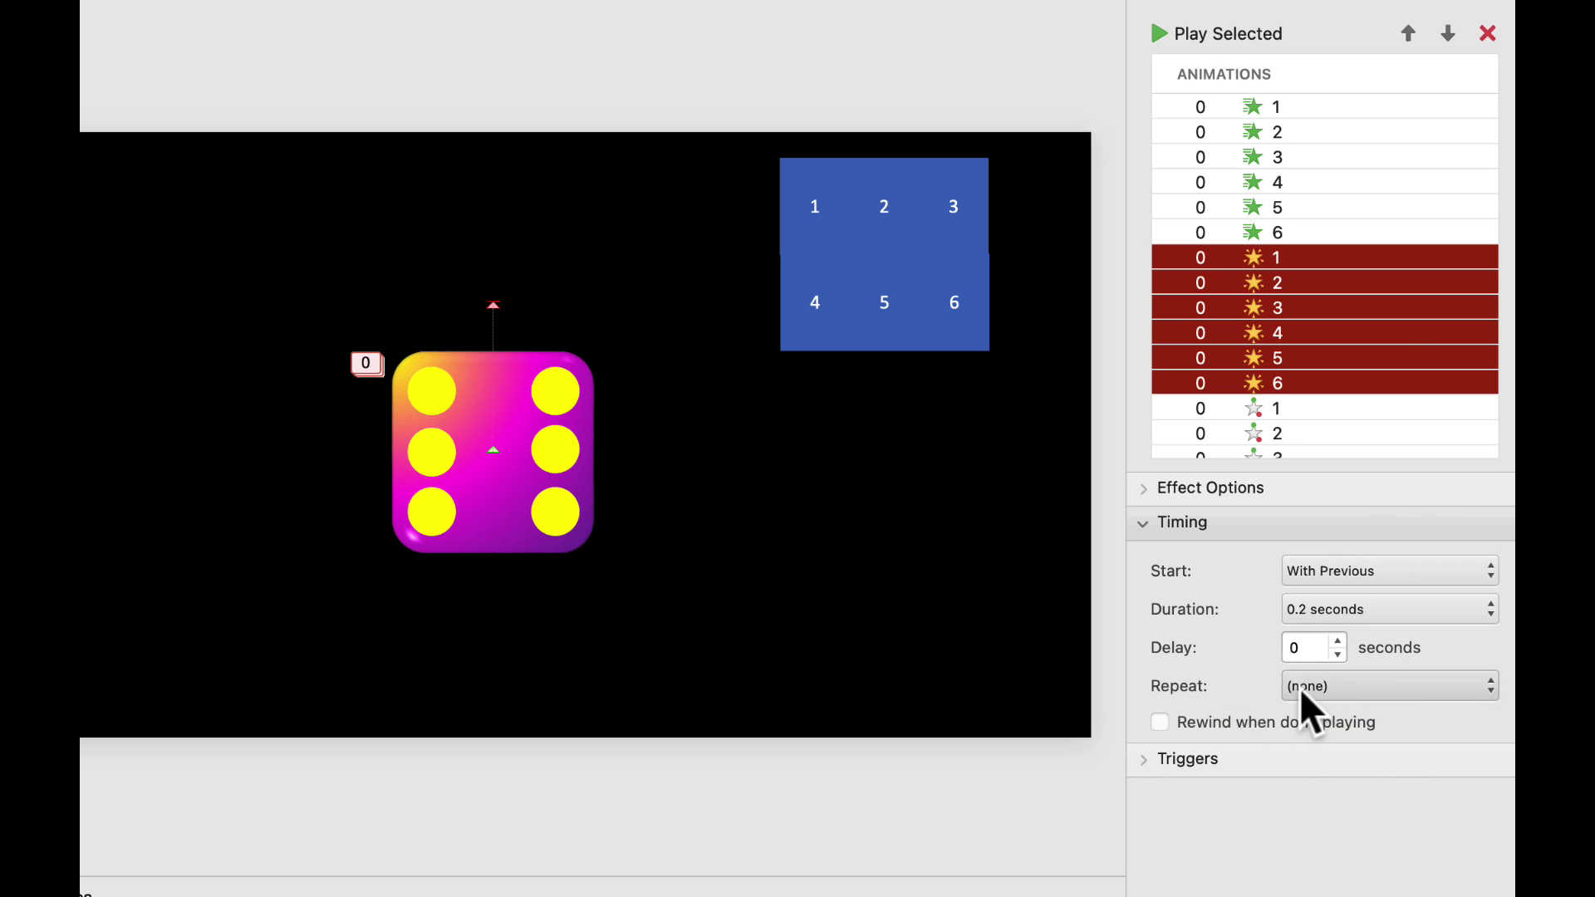
pyautogui.click(1350, 693)
pyautogui.click(1303, 747)
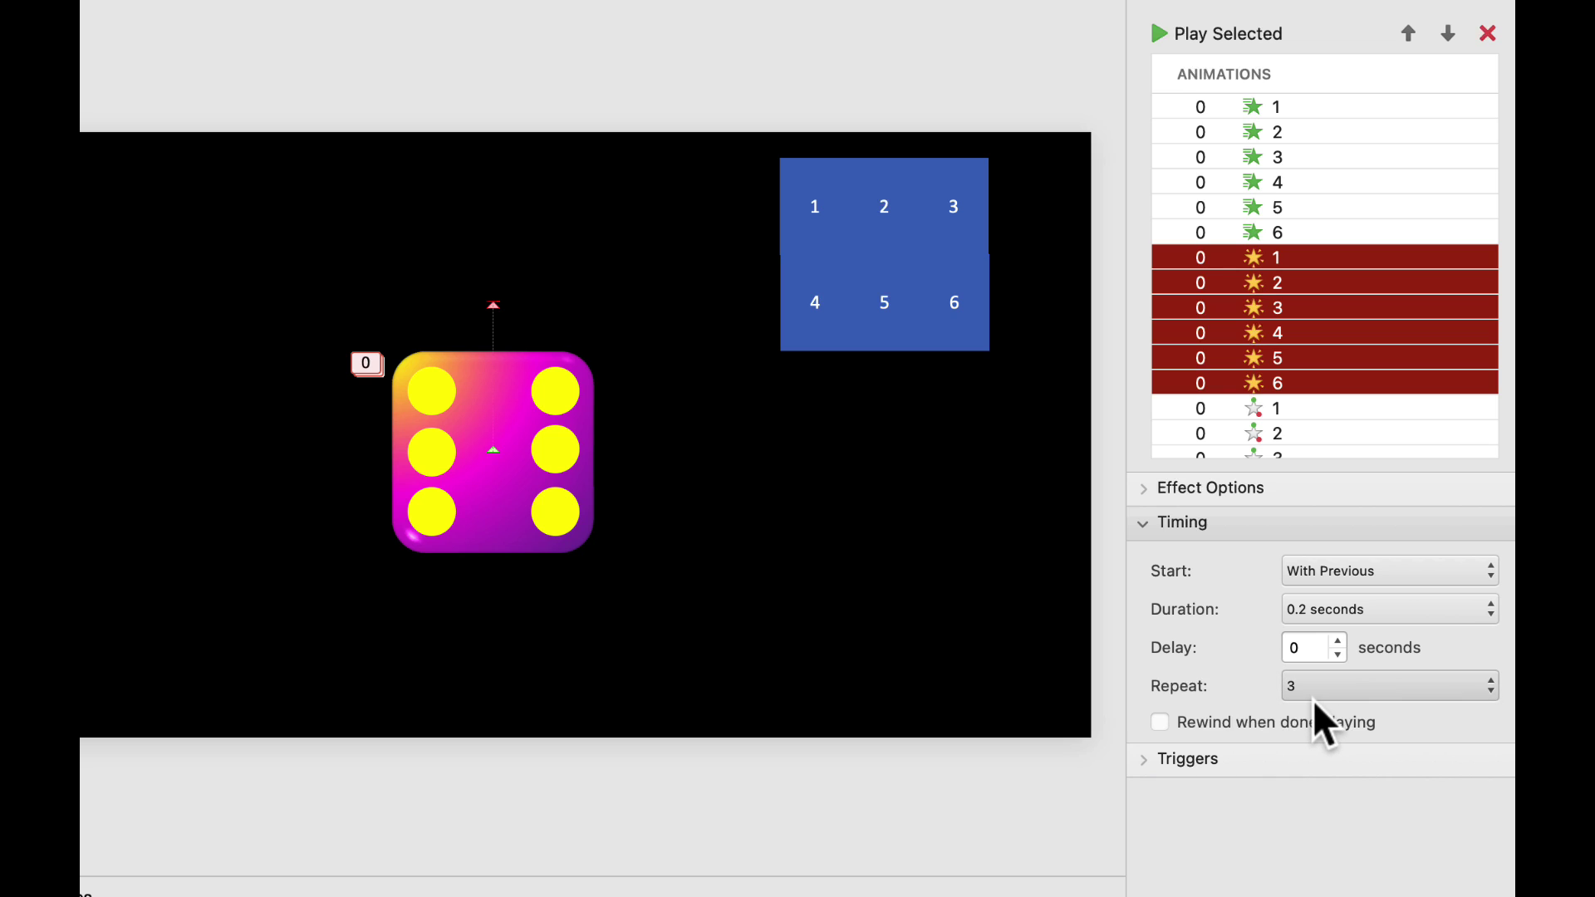
# Set the six motion-path animations to a duration of 0.2 seconds and enable Auto-reverse for them
pyautogui.scroll(-3, 1317, 398)
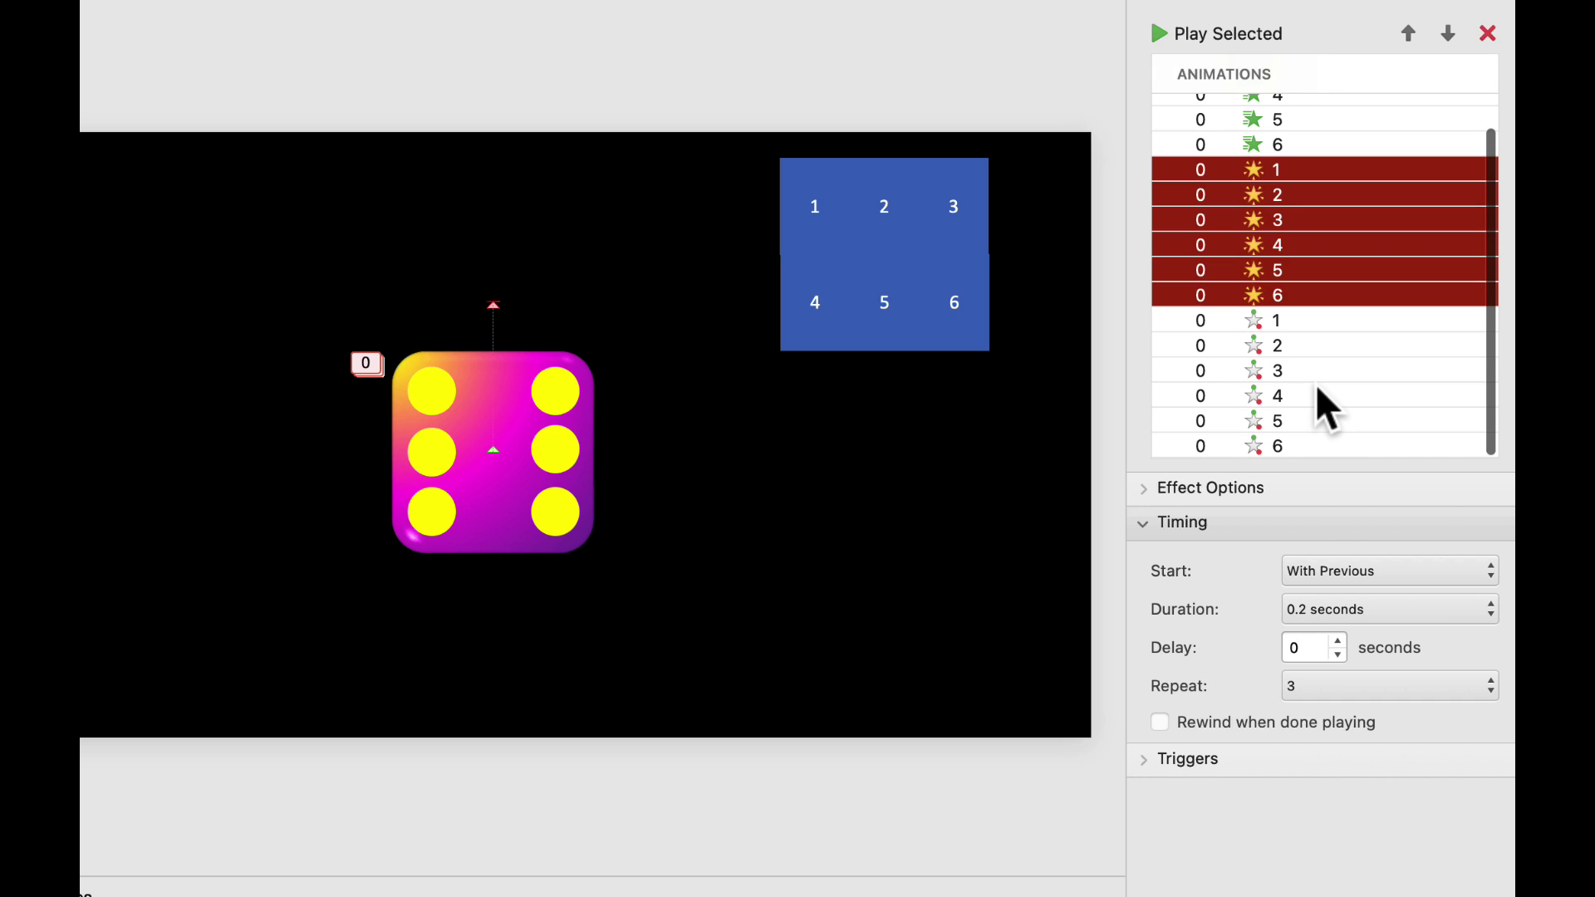
pyautogui.click(1275, 324)
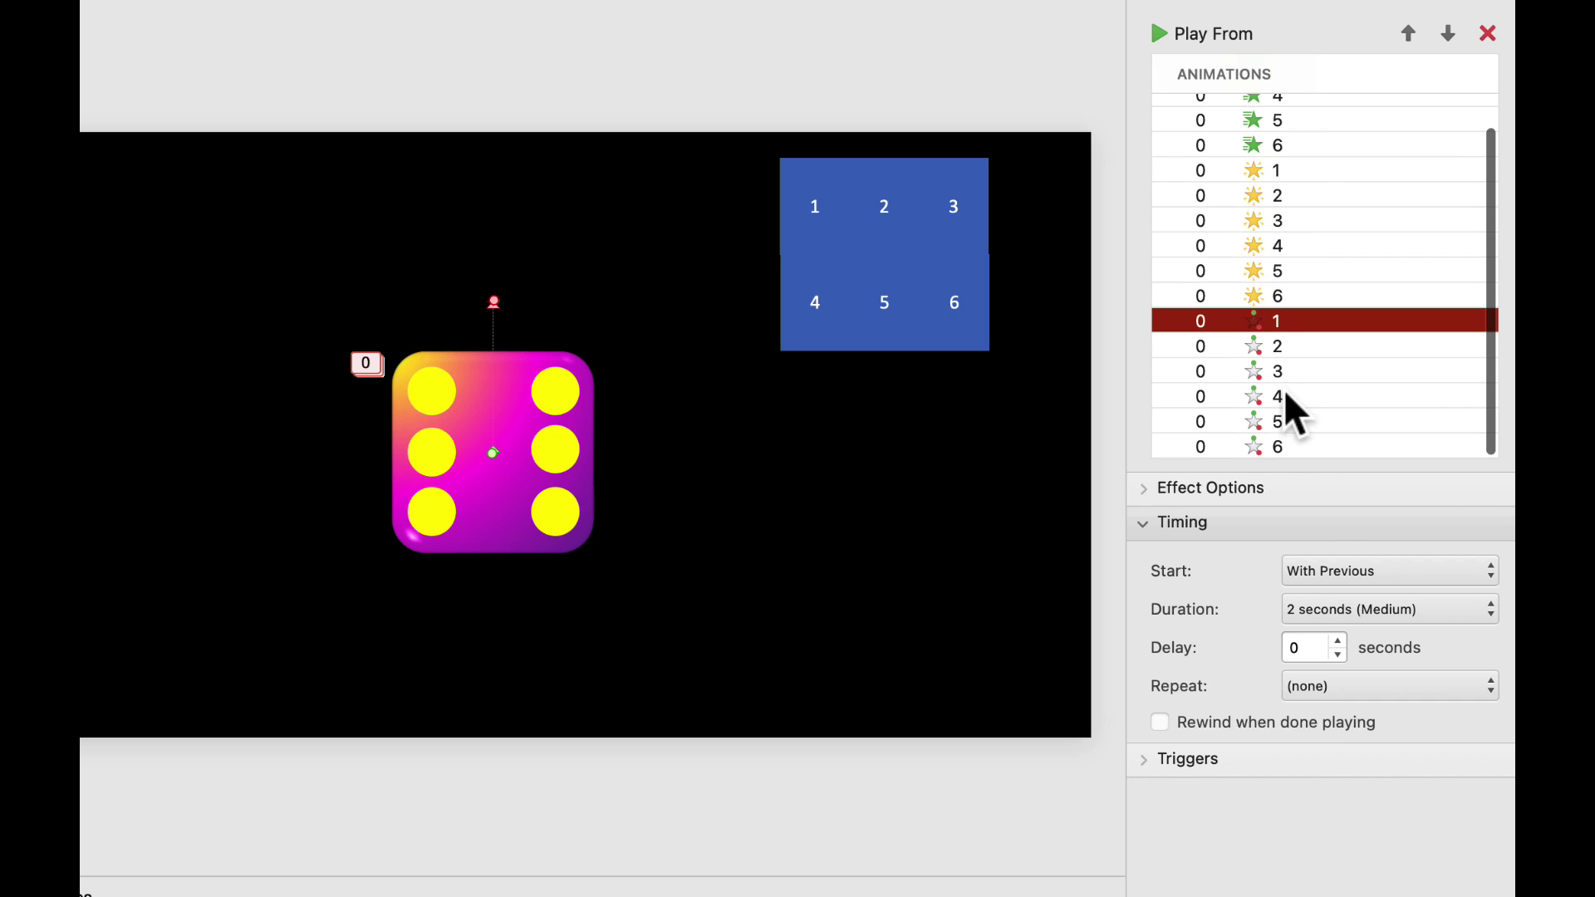
pyautogui.keyDown('shift'); pyautogui.click(1271, 447); pyautogui.keyUp('shift')
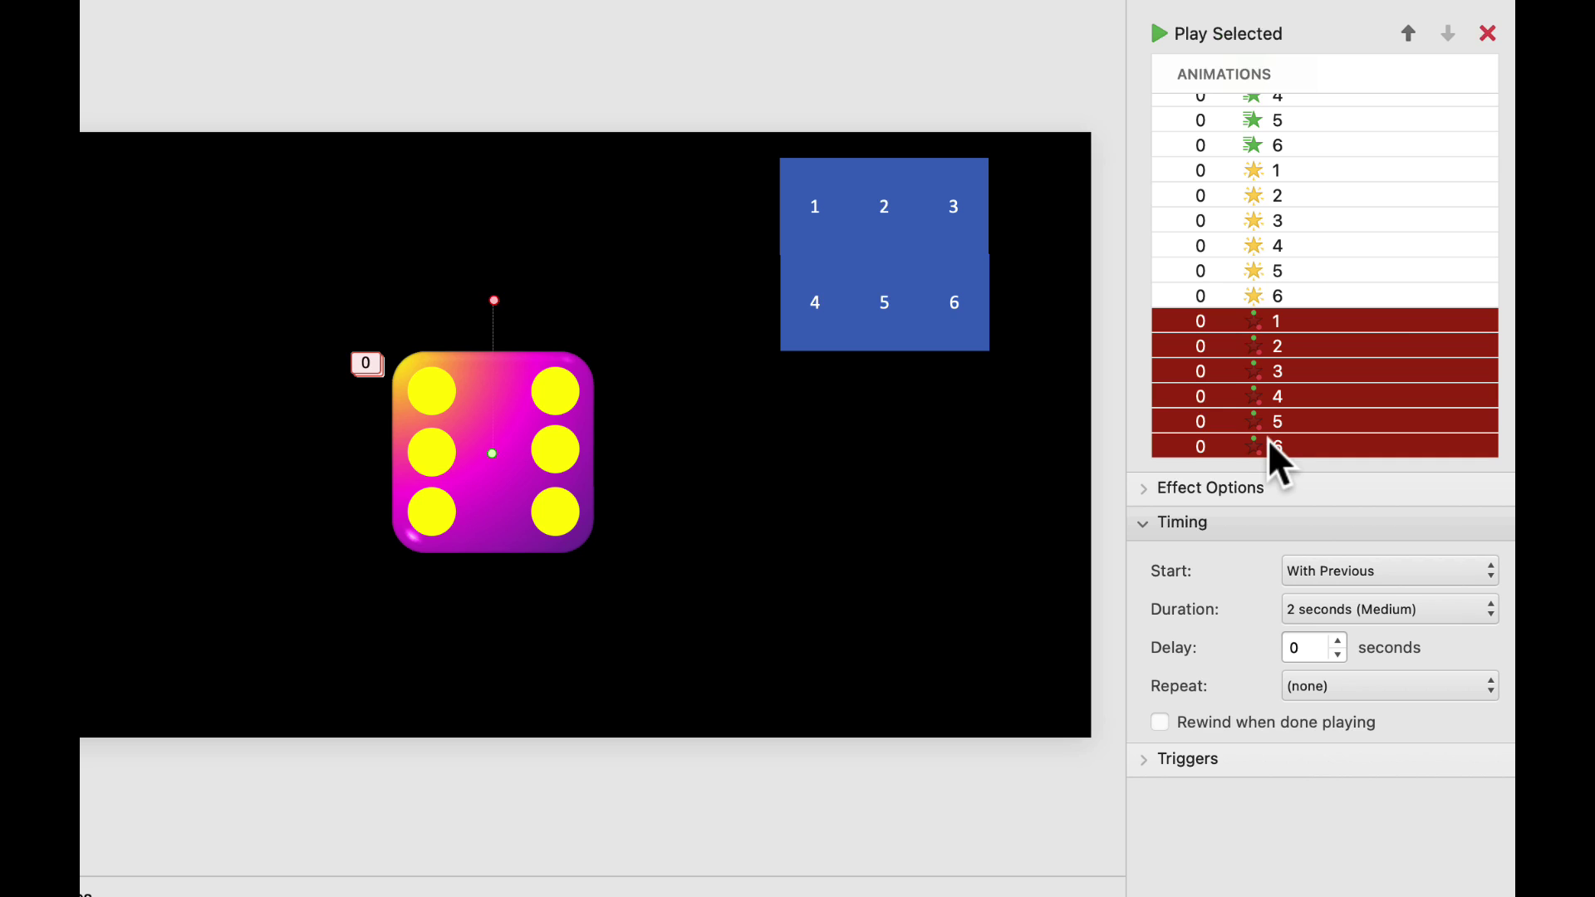
pyautogui.click(1317, 612)
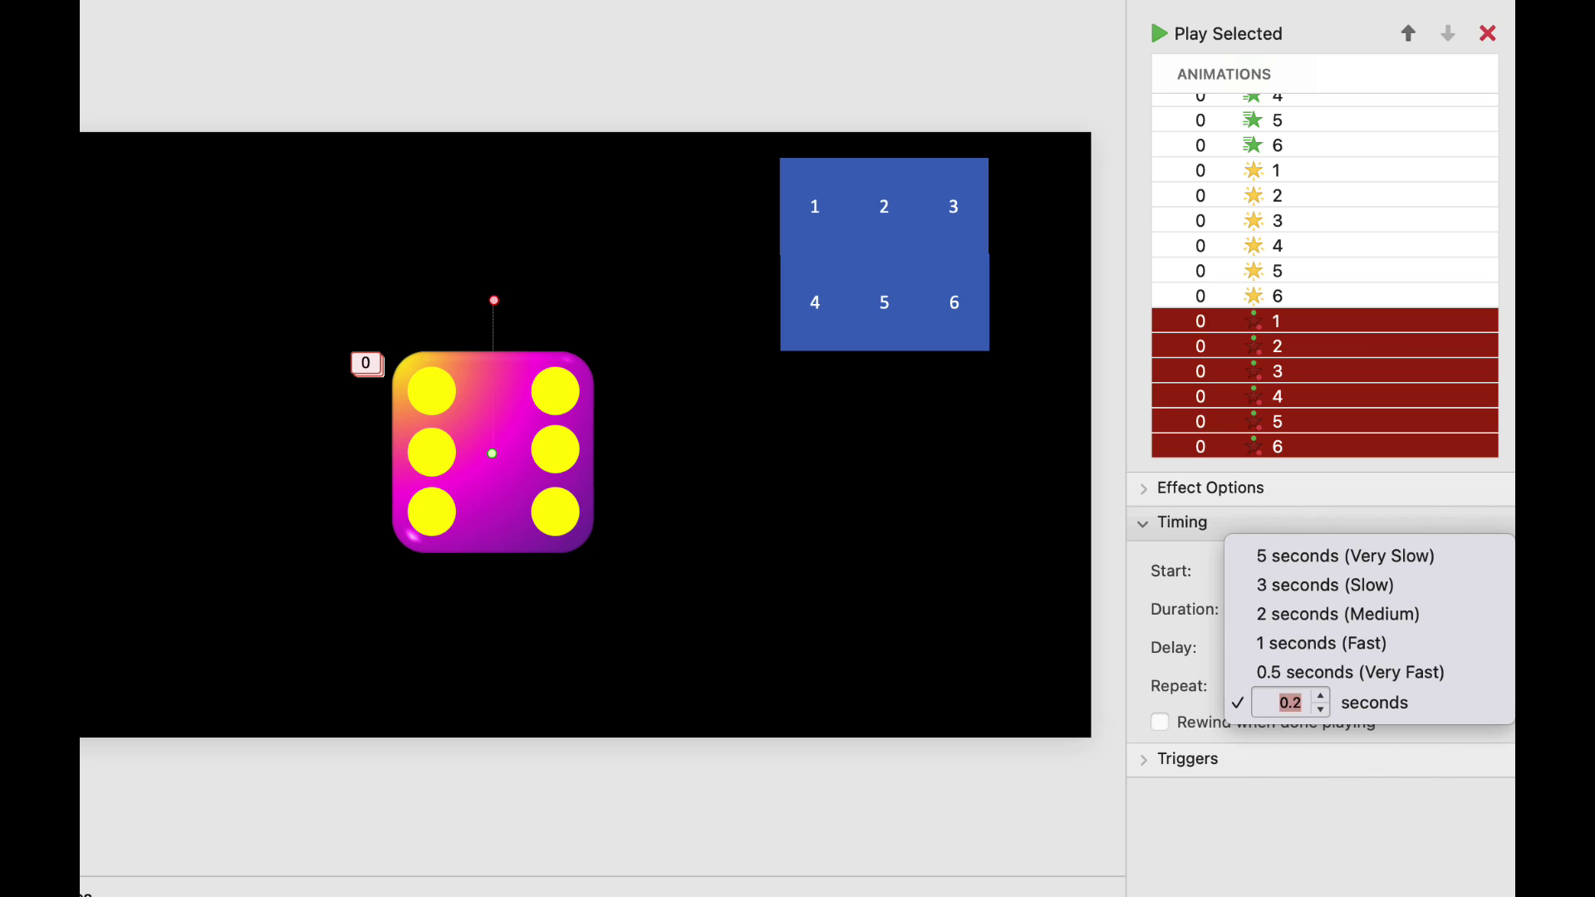
pyautogui.press('Return')
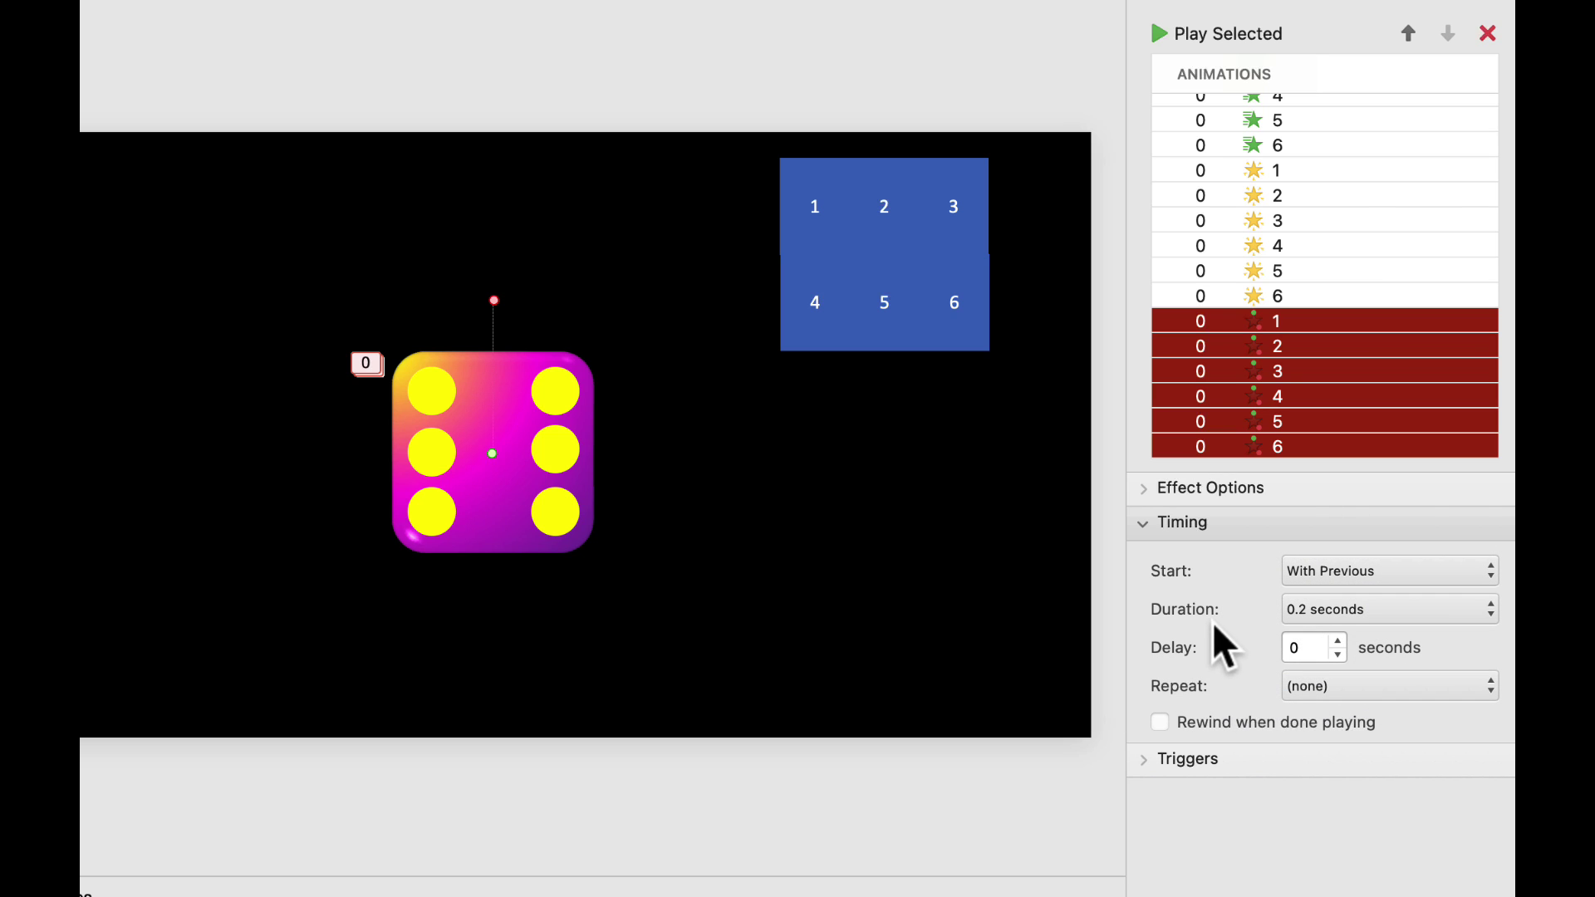
pyautogui.click(1146, 492)
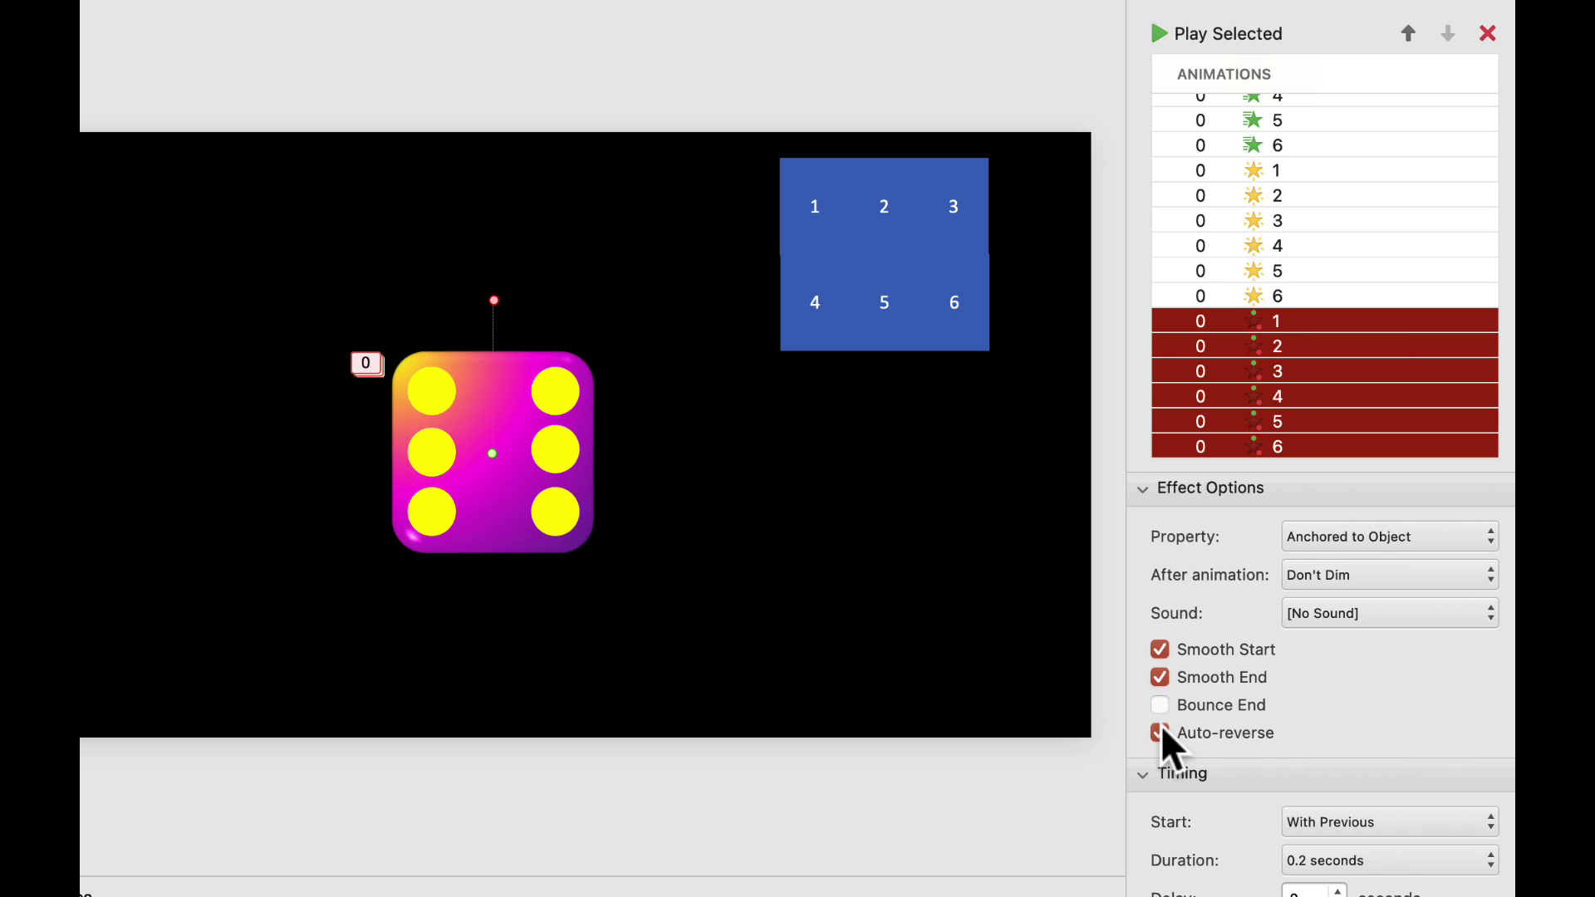
pyautogui.click(1143, 497)
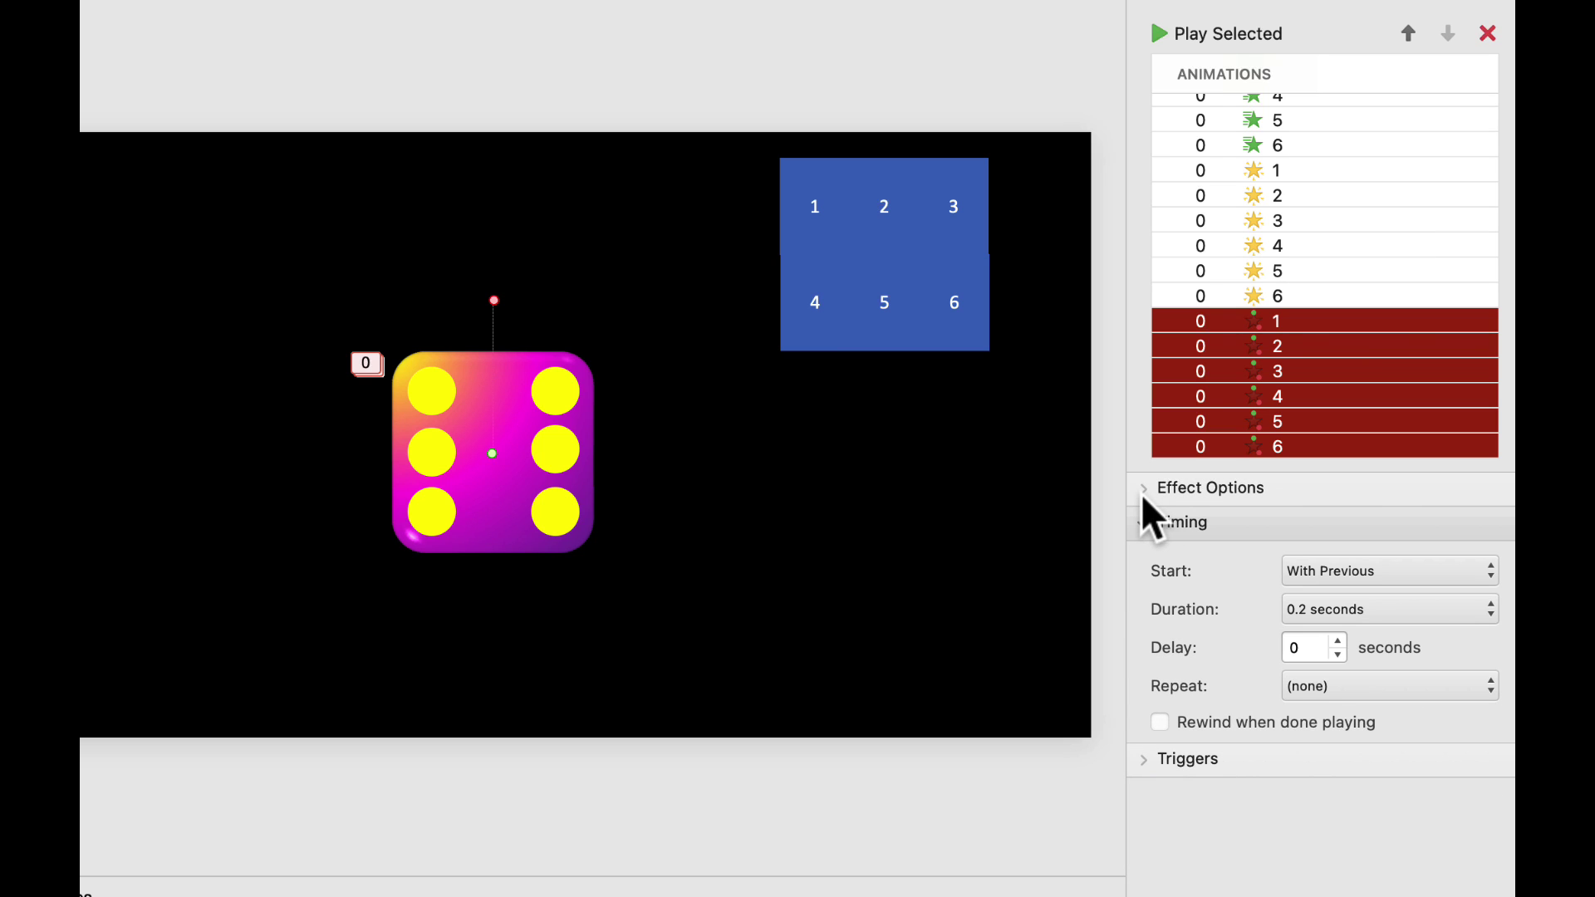
# Reorder the animations so the Spin effects of faces 1 to 5 each directly follow the same face's Appear effect
pyautogui.scroll(3, 1282, 338)
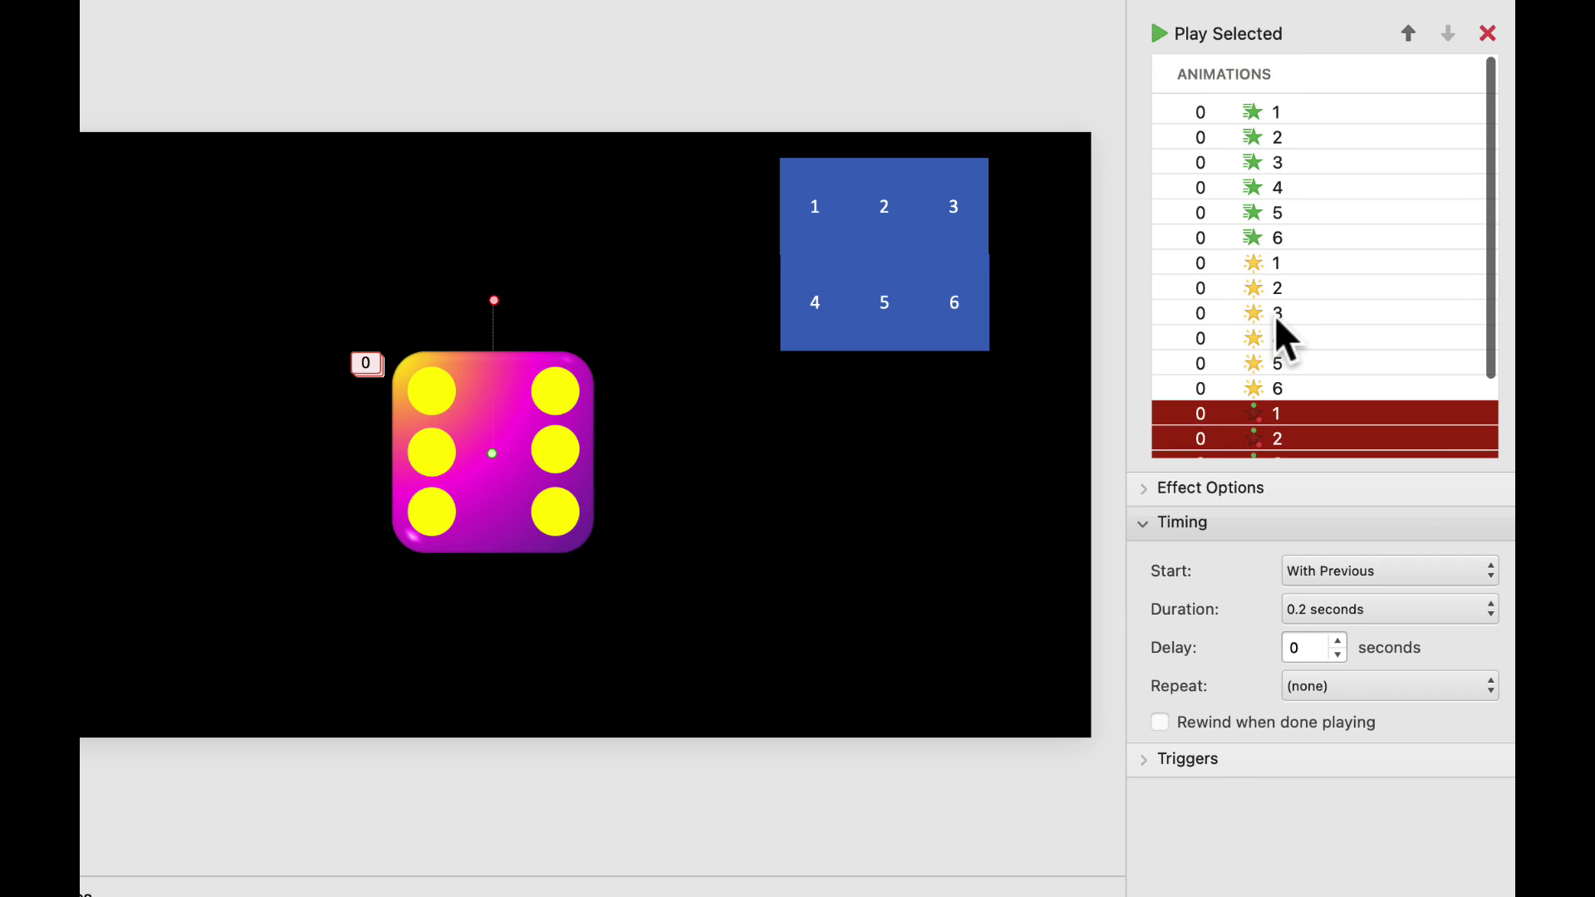
pyautogui.click(1271, 266)
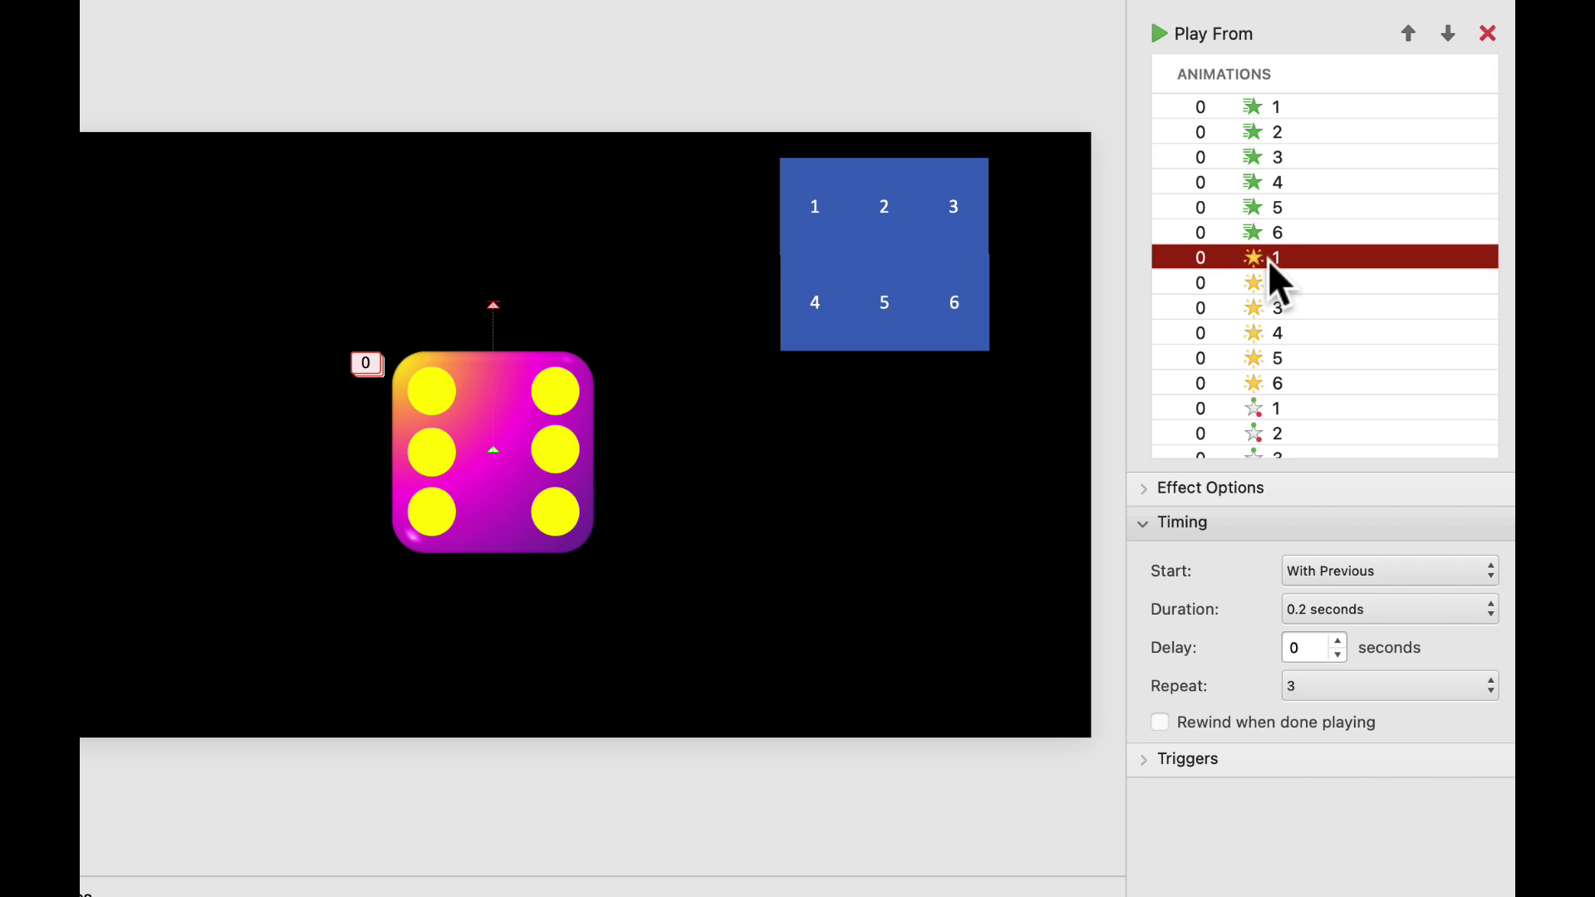
pyautogui.moveTo(1271, 264); pyautogui.dragTo(1282, 139)
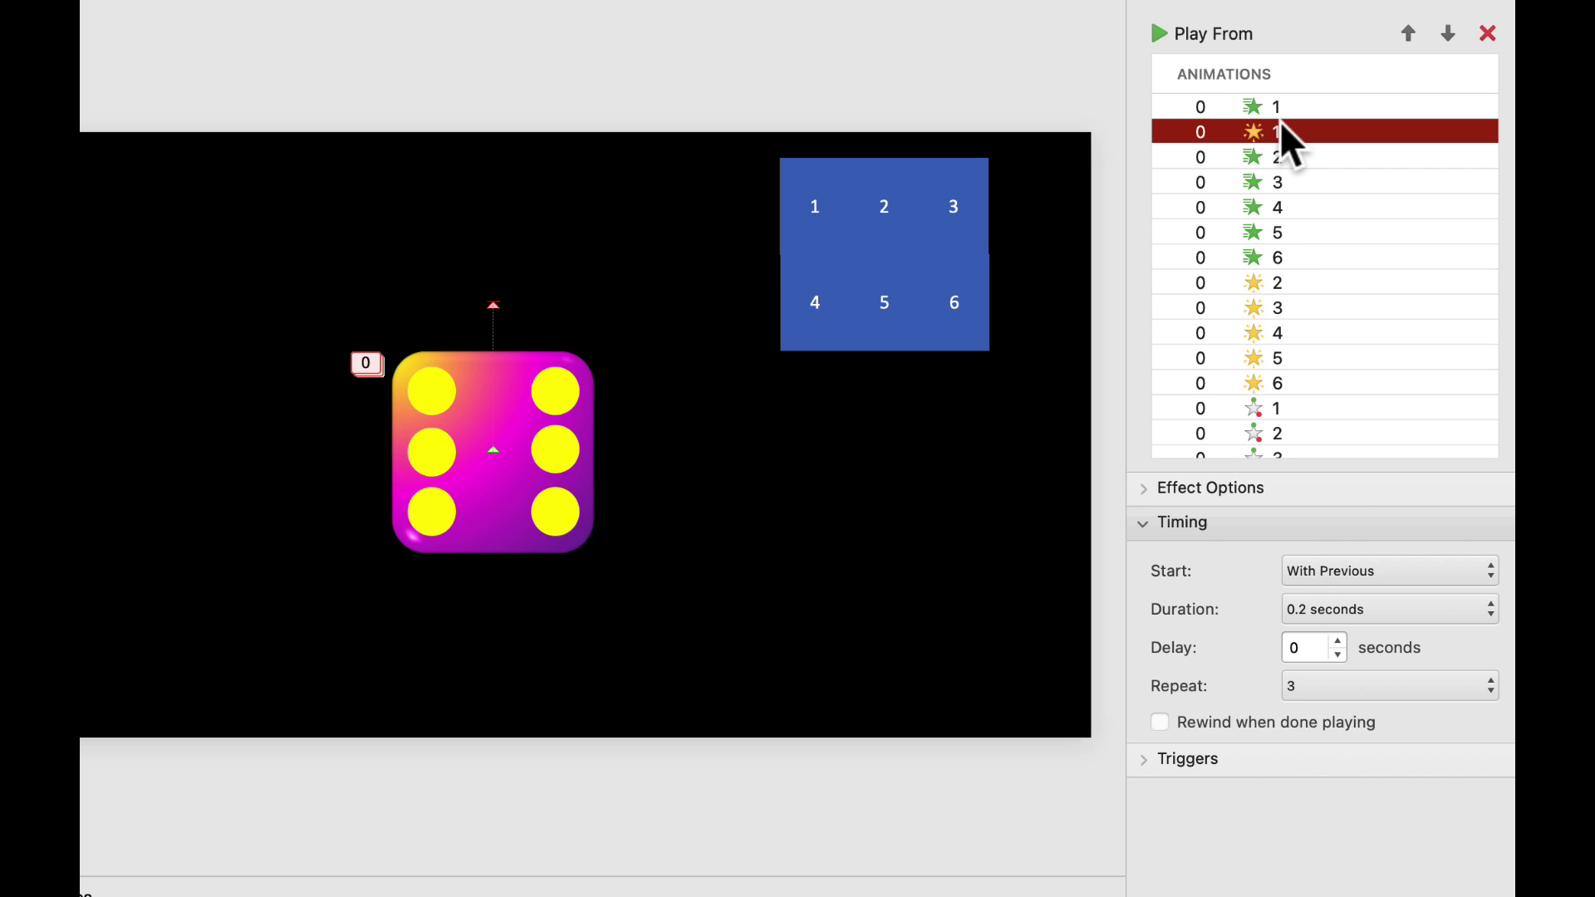
pyautogui.click(1271, 286)
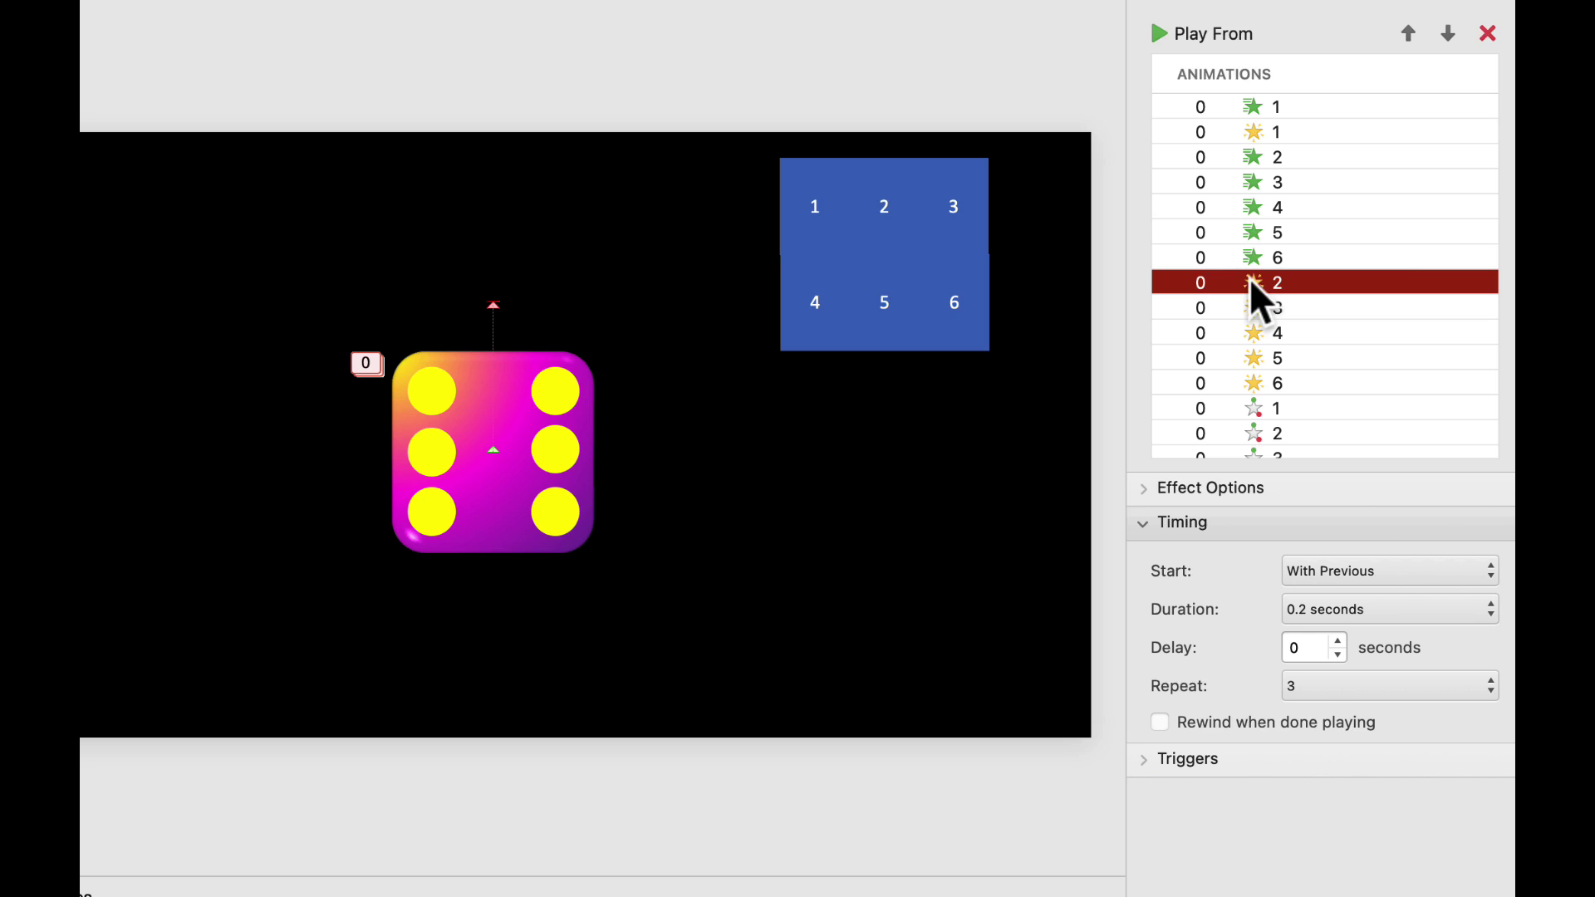
pyautogui.moveTo(1251, 283); pyautogui.dragTo(1270, 185)
pyautogui.click(1271, 312)
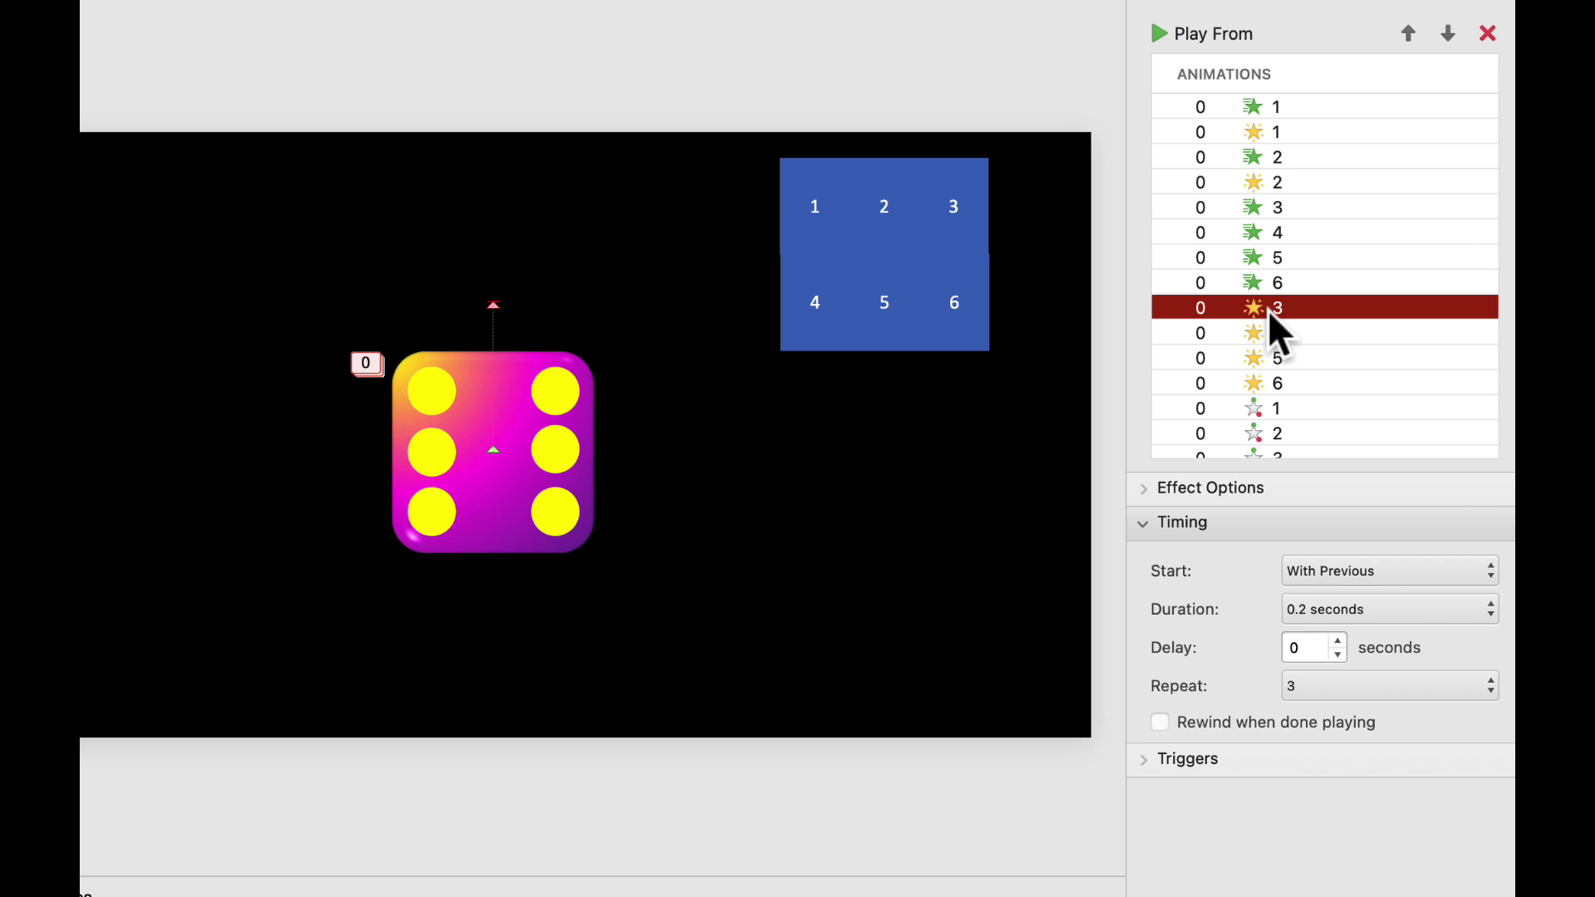
pyautogui.moveTo(1270, 309); pyautogui.dragTo(1272, 224)
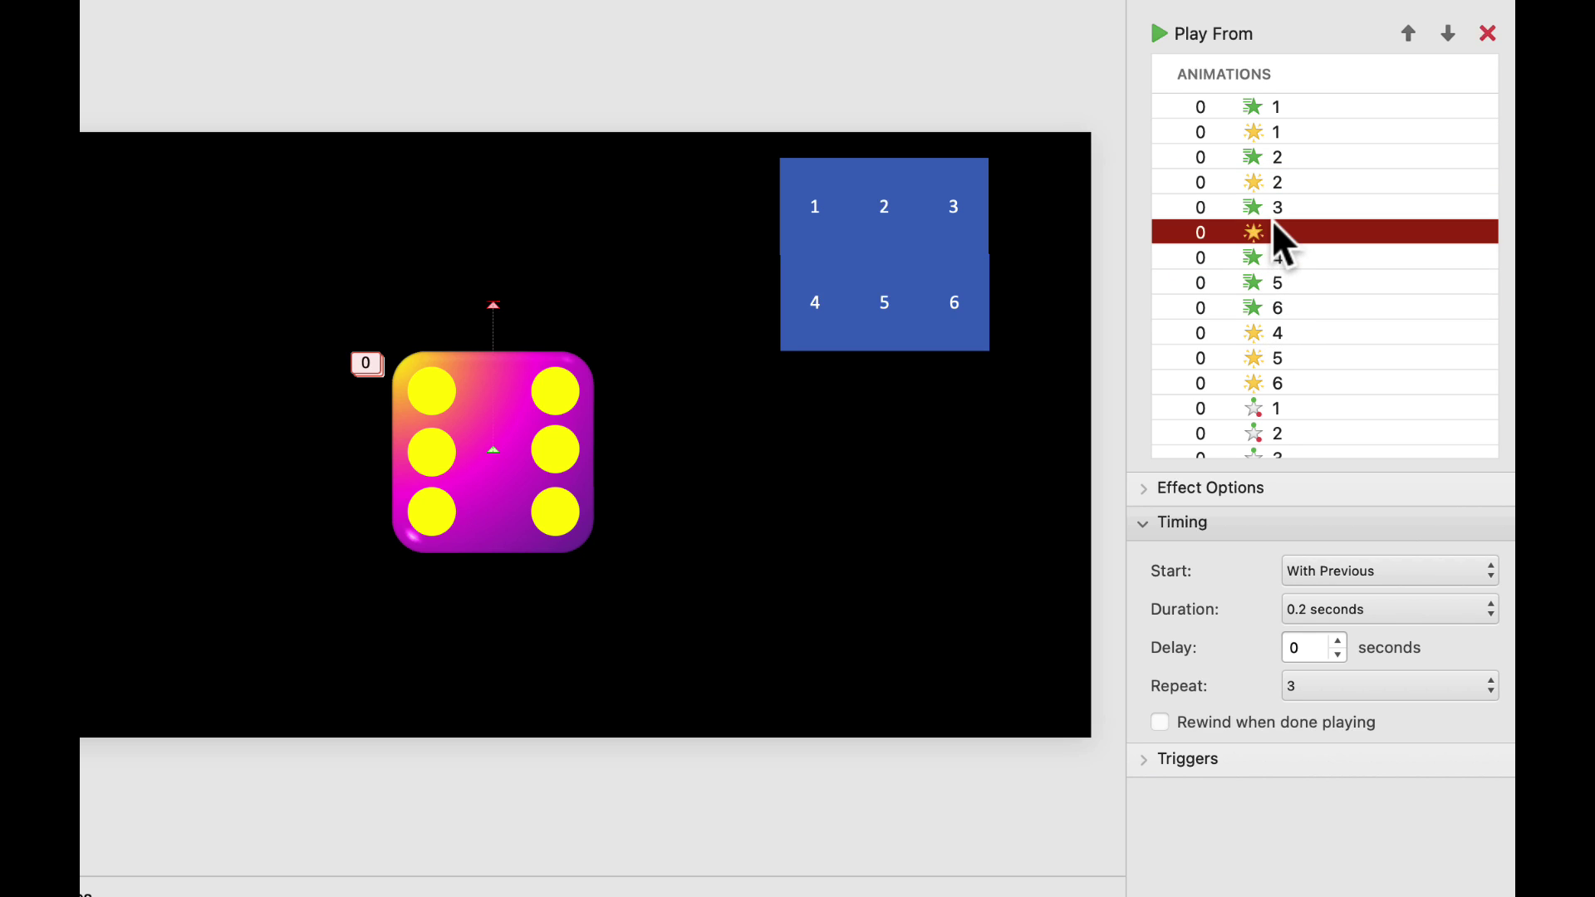
pyautogui.click(1270, 335)
pyautogui.moveTo(1271, 339); pyautogui.dragTo(1274, 286)
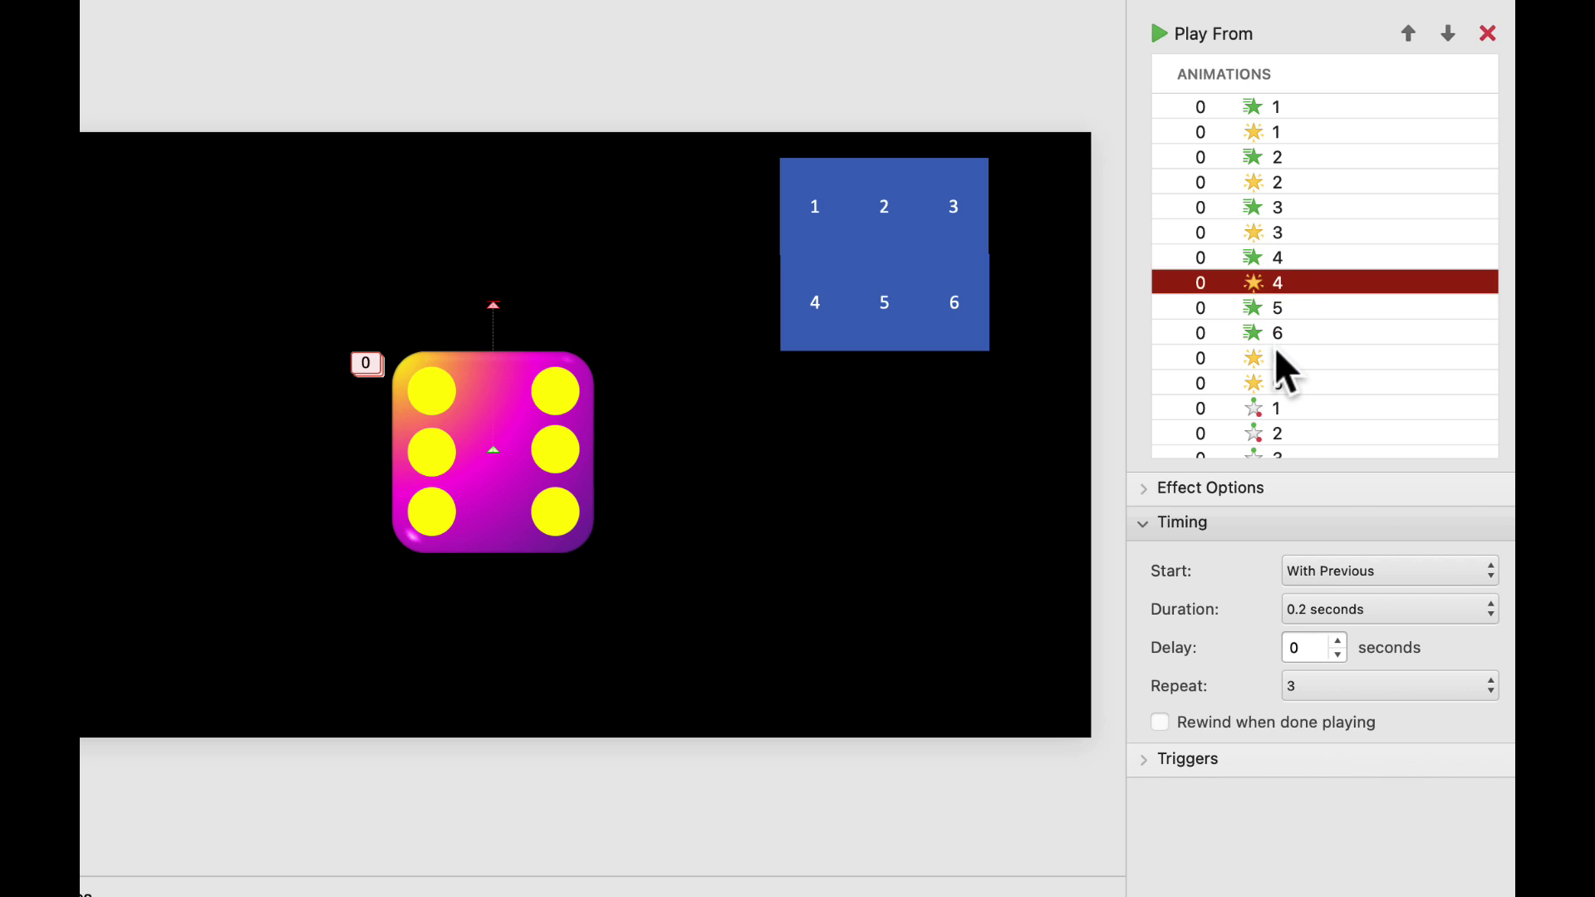
pyautogui.click(1275, 364)
pyautogui.moveTo(1273, 365); pyautogui.dragTo(1274, 332)
# Reorder the animations so the motion paths of faces 1 to 5 each directly follow the same face's Spin effect
pyautogui.scroll(-3, 1370, 363)
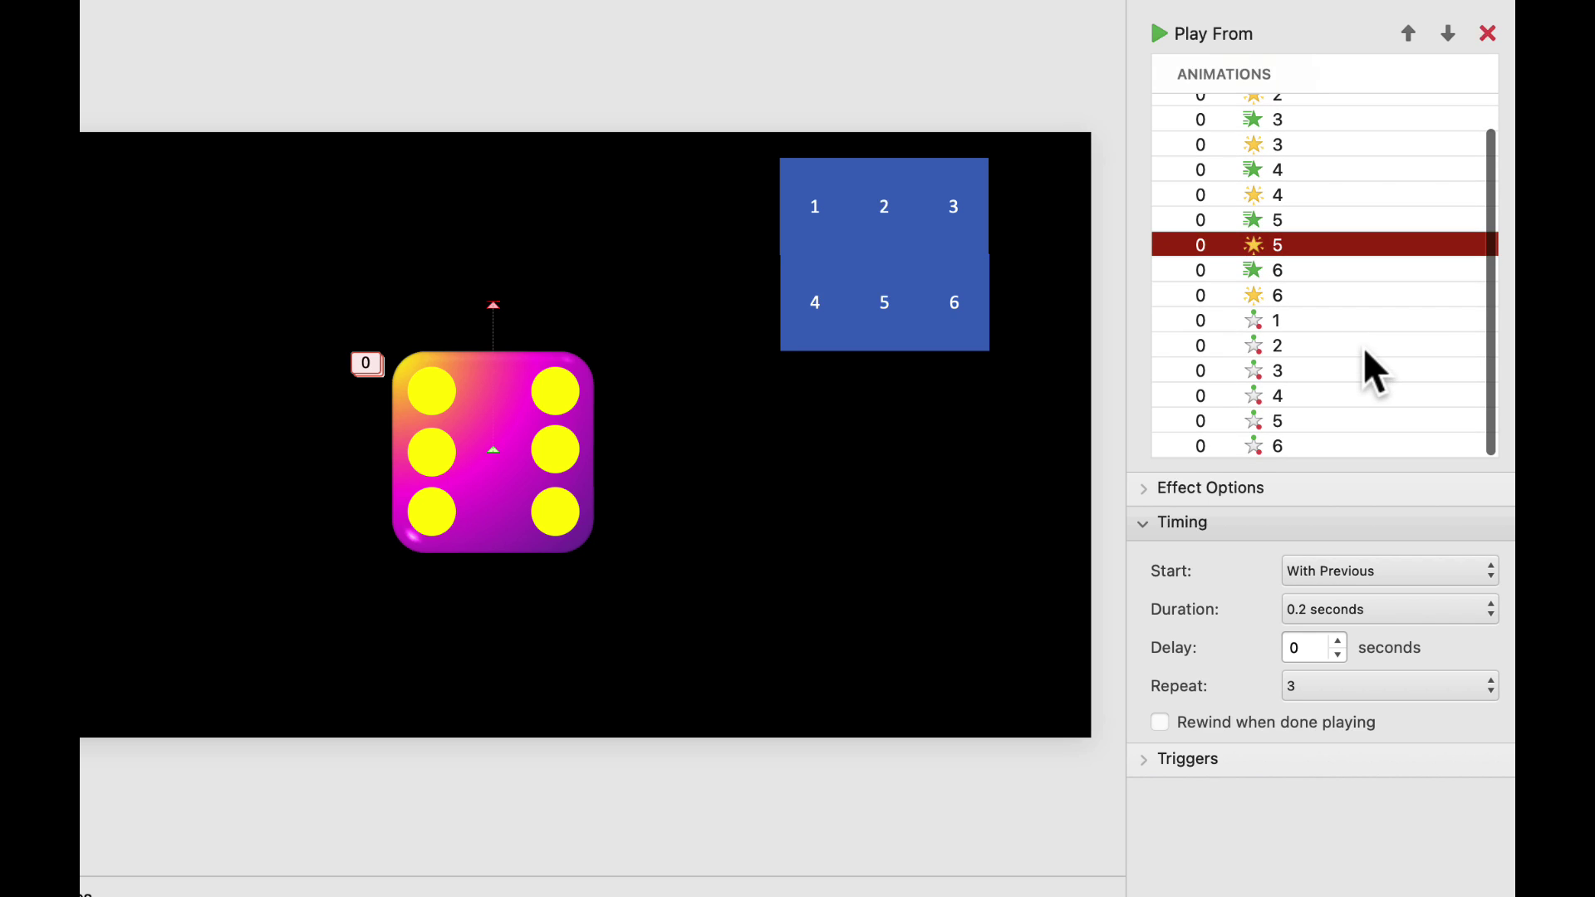
pyautogui.click(1271, 326)
pyautogui.moveTo(1271, 341); pyautogui.dragTo(1281, 156)
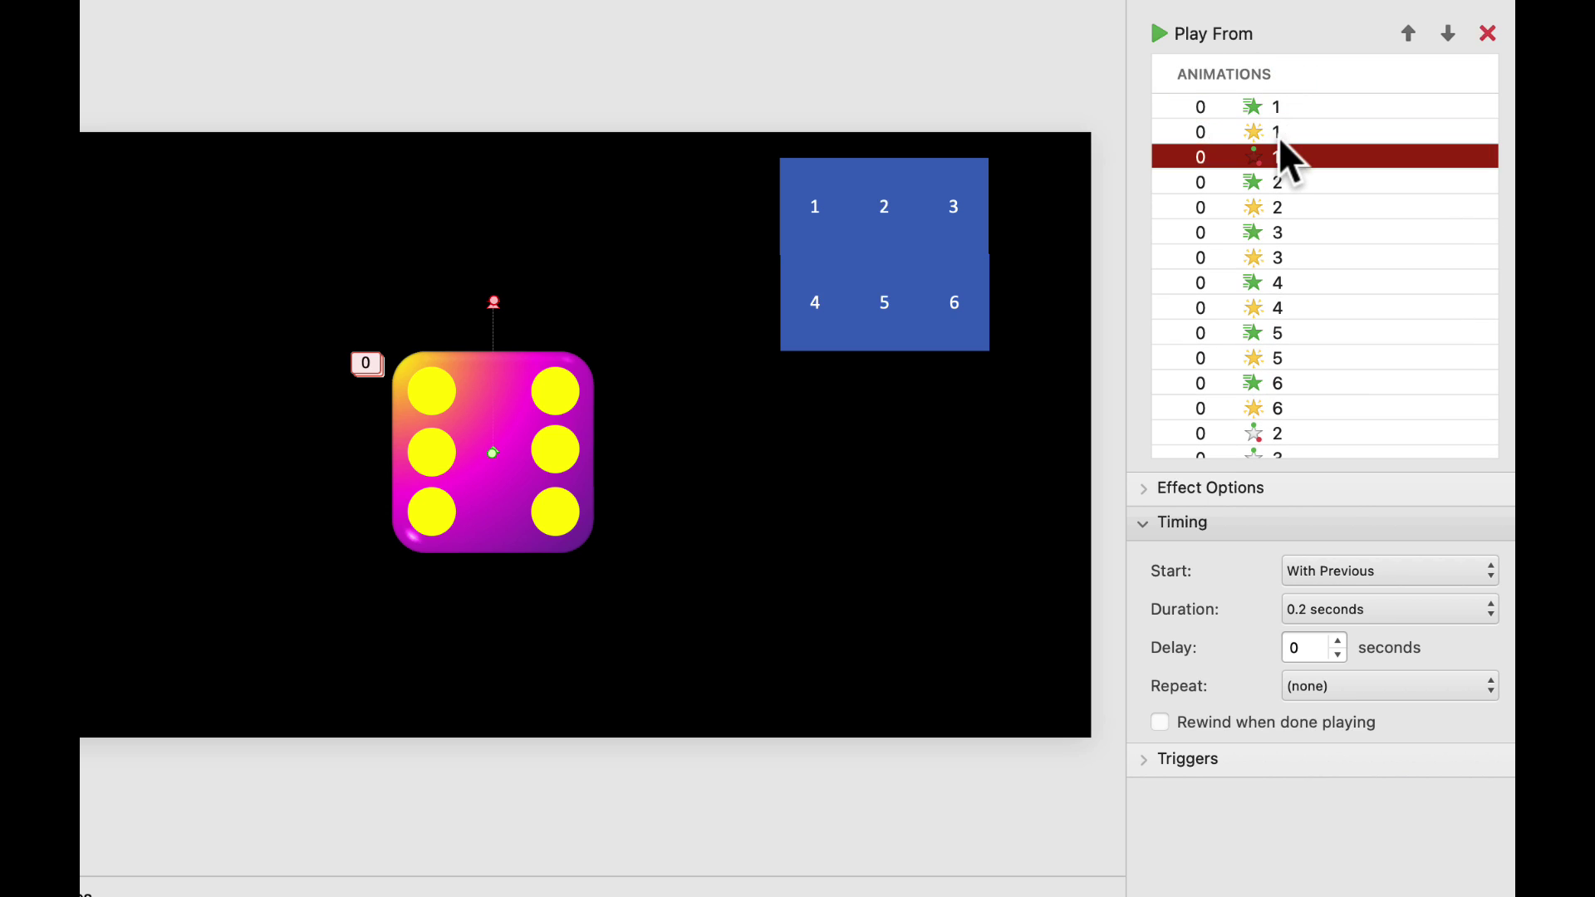
pyautogui.scroll(-3, 1345, 357)
pyautogui.moveTo(1277, 351); pyautogui.dragTo(1272, 142)
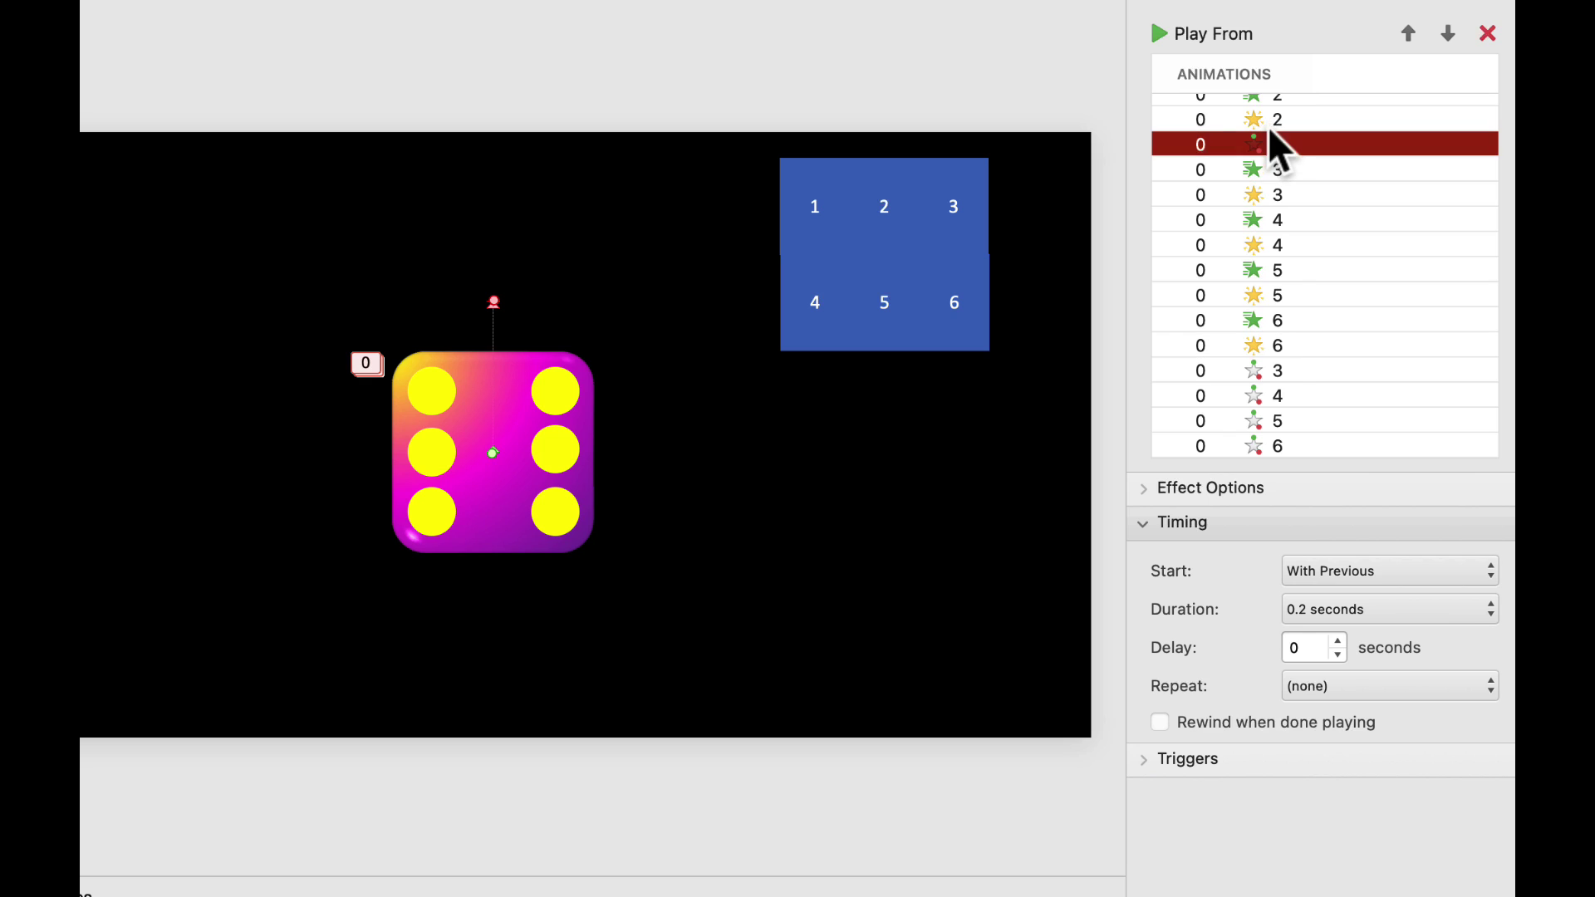
pyautogui.click(1265, 372)
pyautogui.moveTo(1265, 372); pyautogui.dragTo(1279, 221)
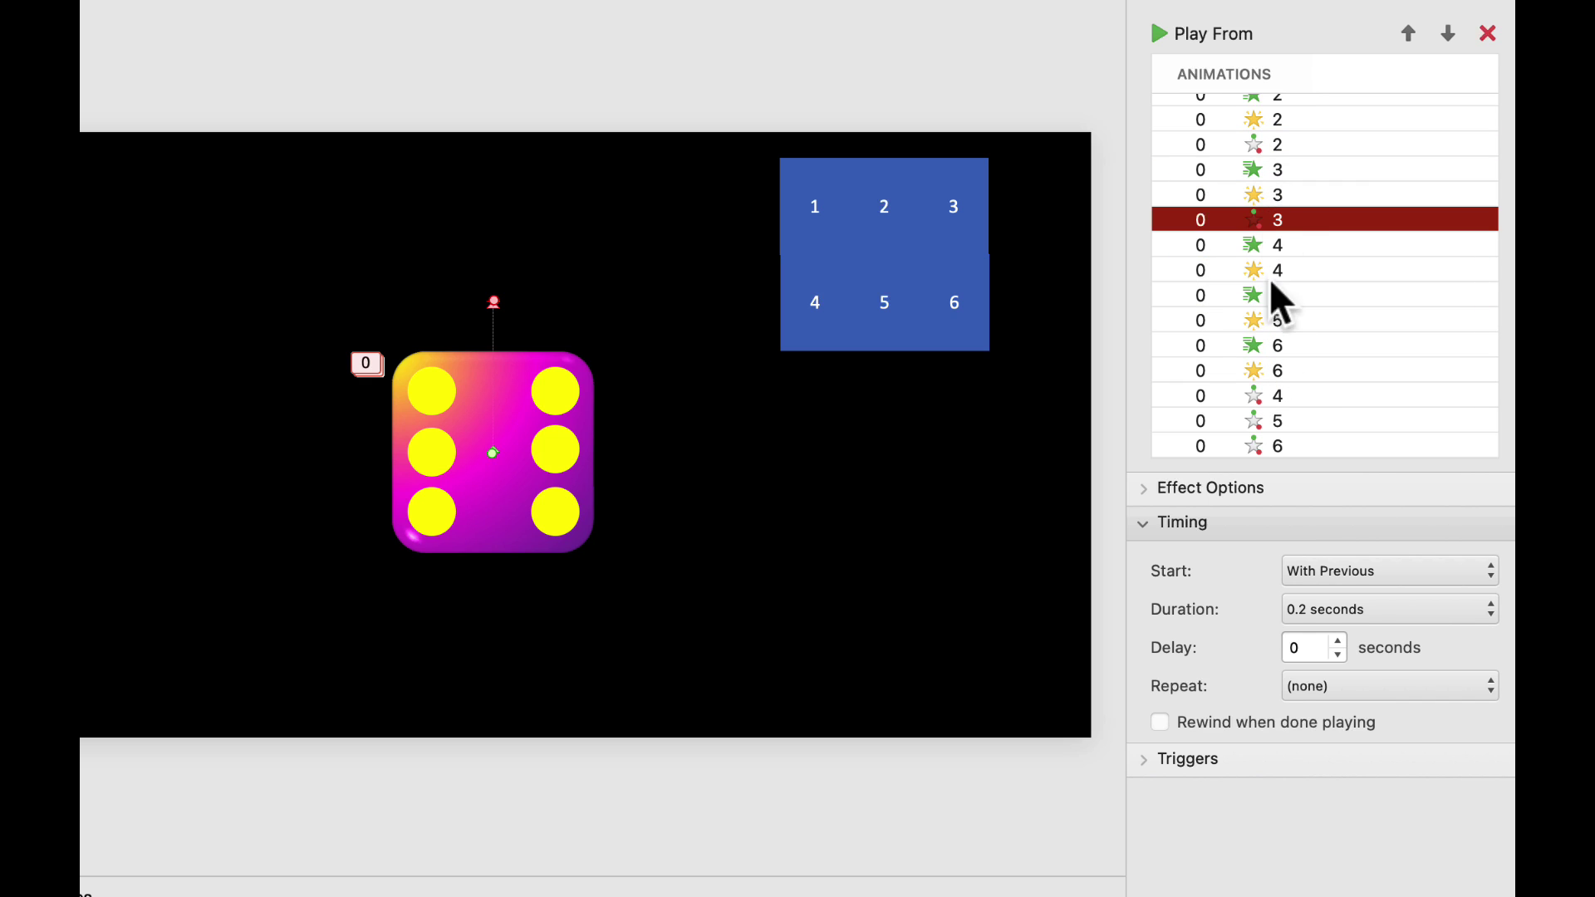
pyautogui.click(1277, 399)
pyautogui.moveTo(1271, 398); pyautogui.dragTo(1281, 302)
pyautogui.click(1271, 423)
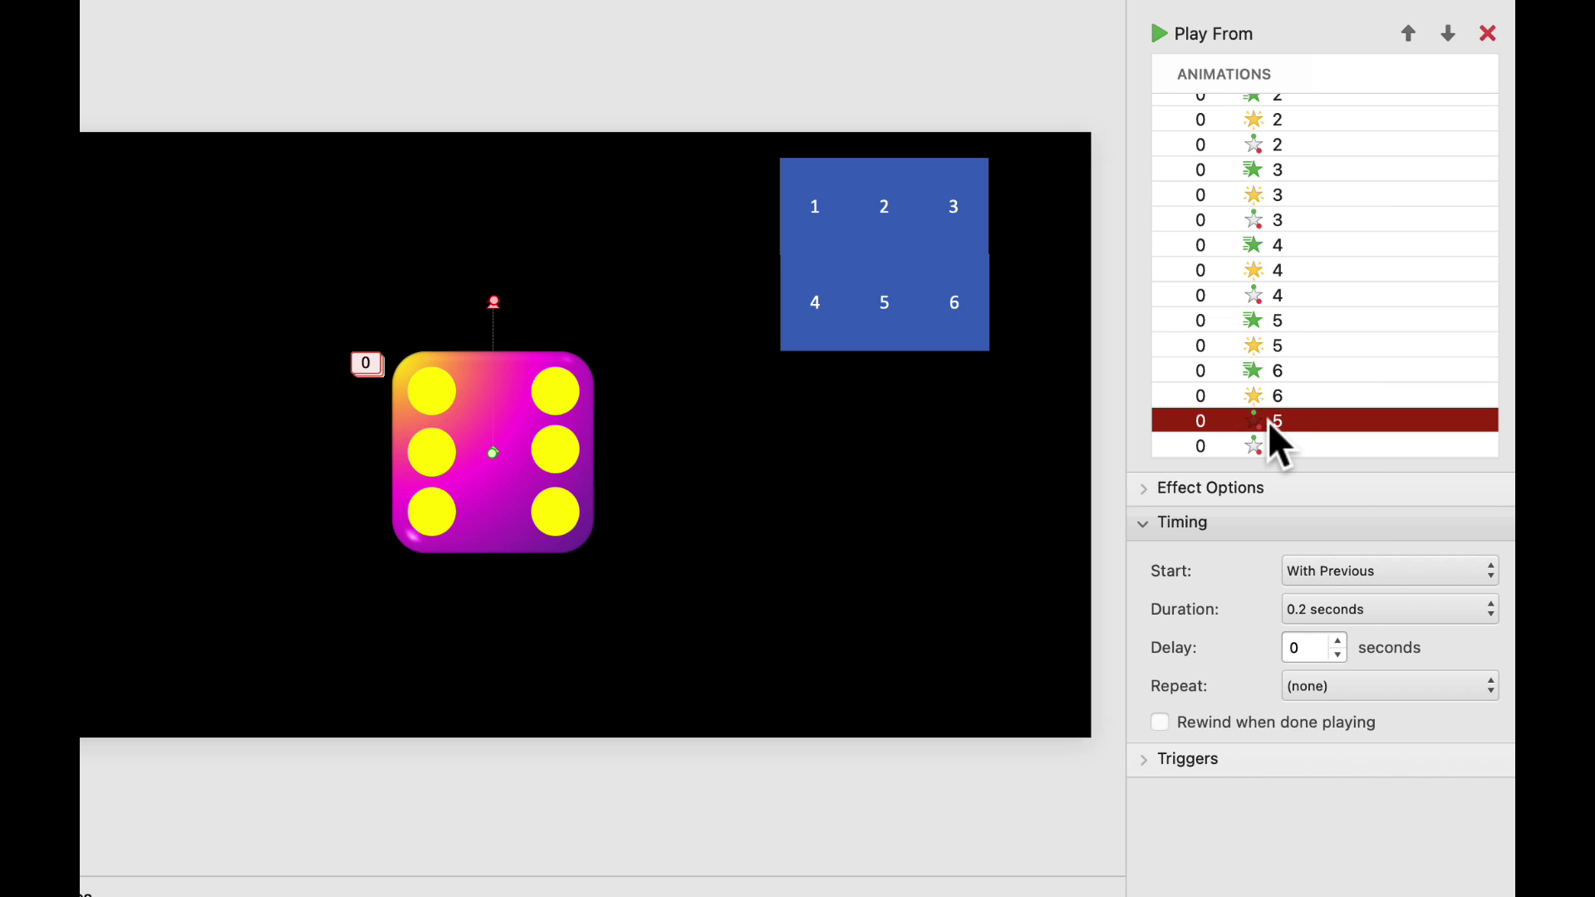
pyautogui.moveTo(1271, 425); pyautogui.dragTo(1273, 376)
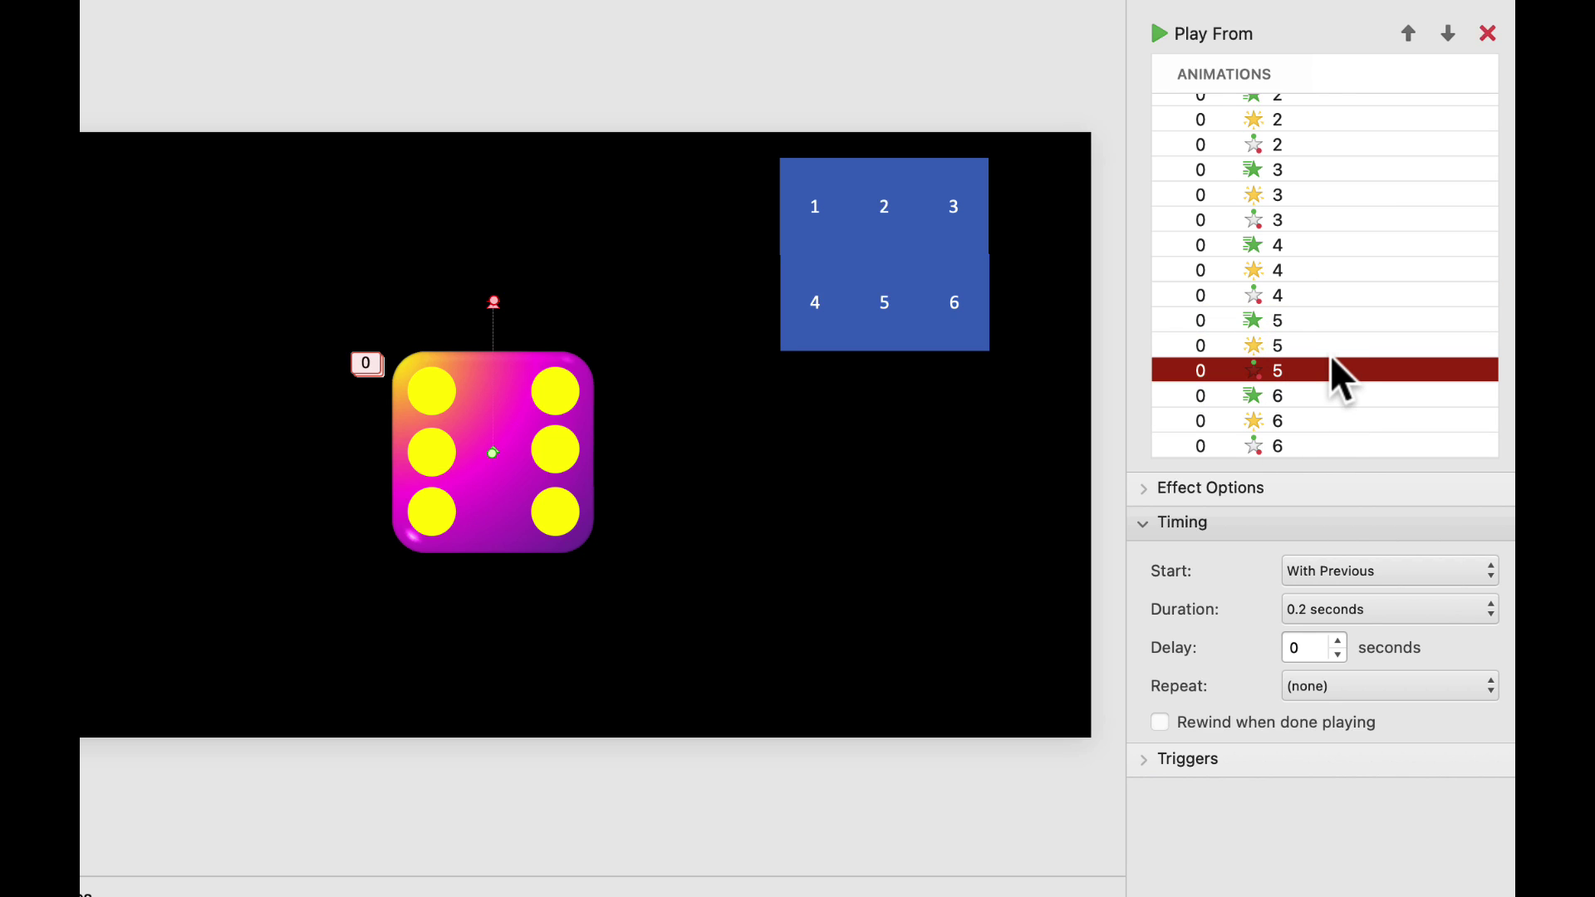
# Set the three animations of face 1 to start on click of Button 1: 1
pyautogui.scroll(5, 1338, 376)
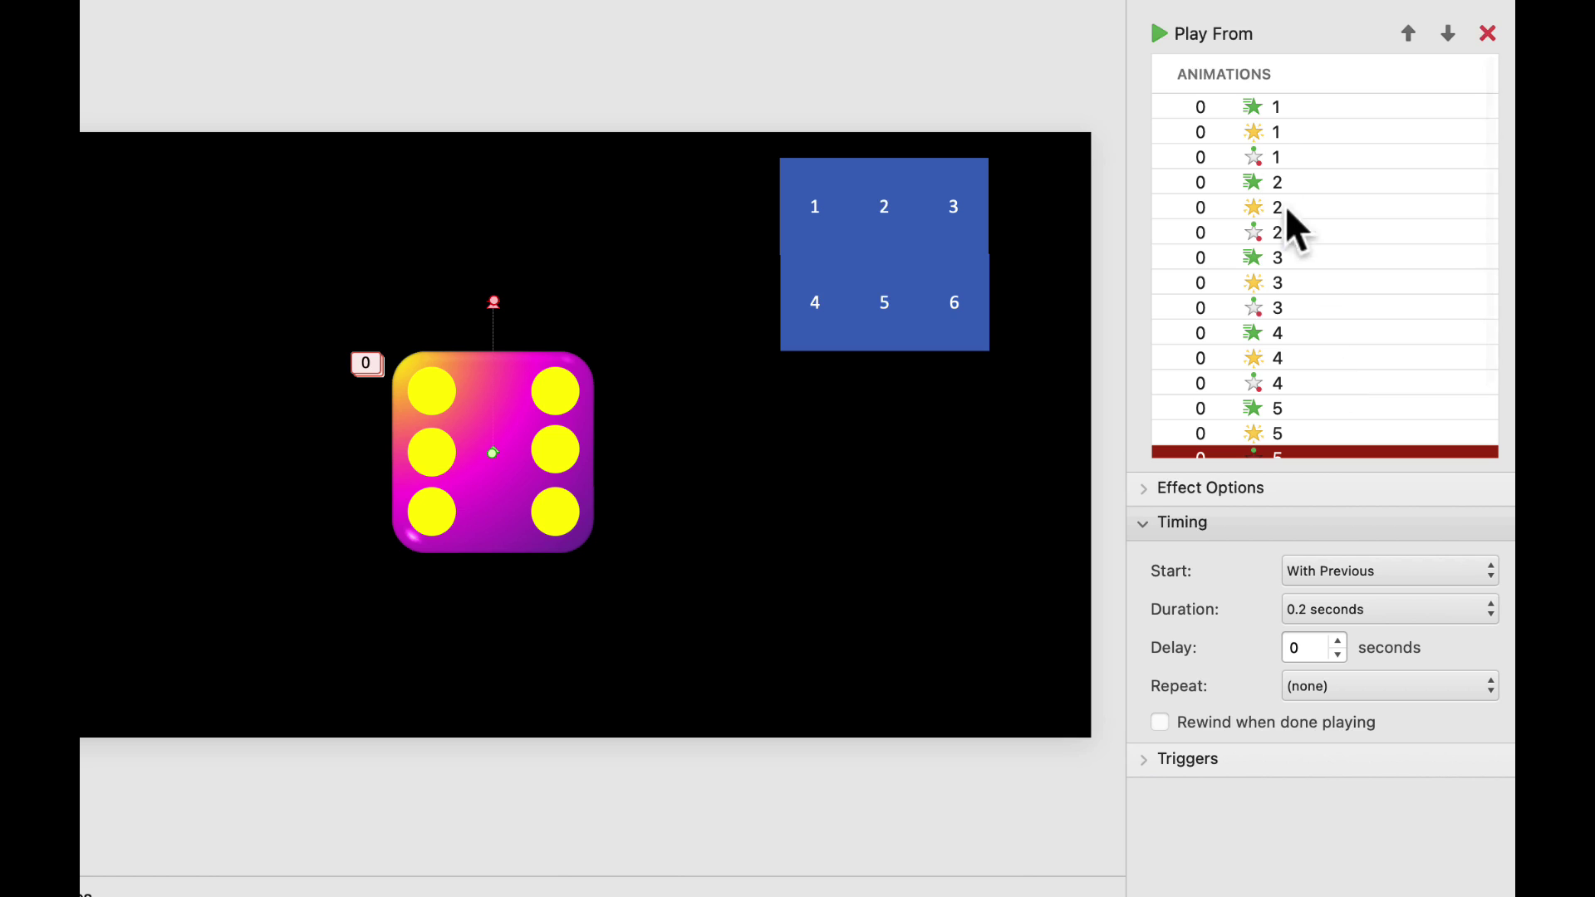
pyautogui.click(1229, 110)
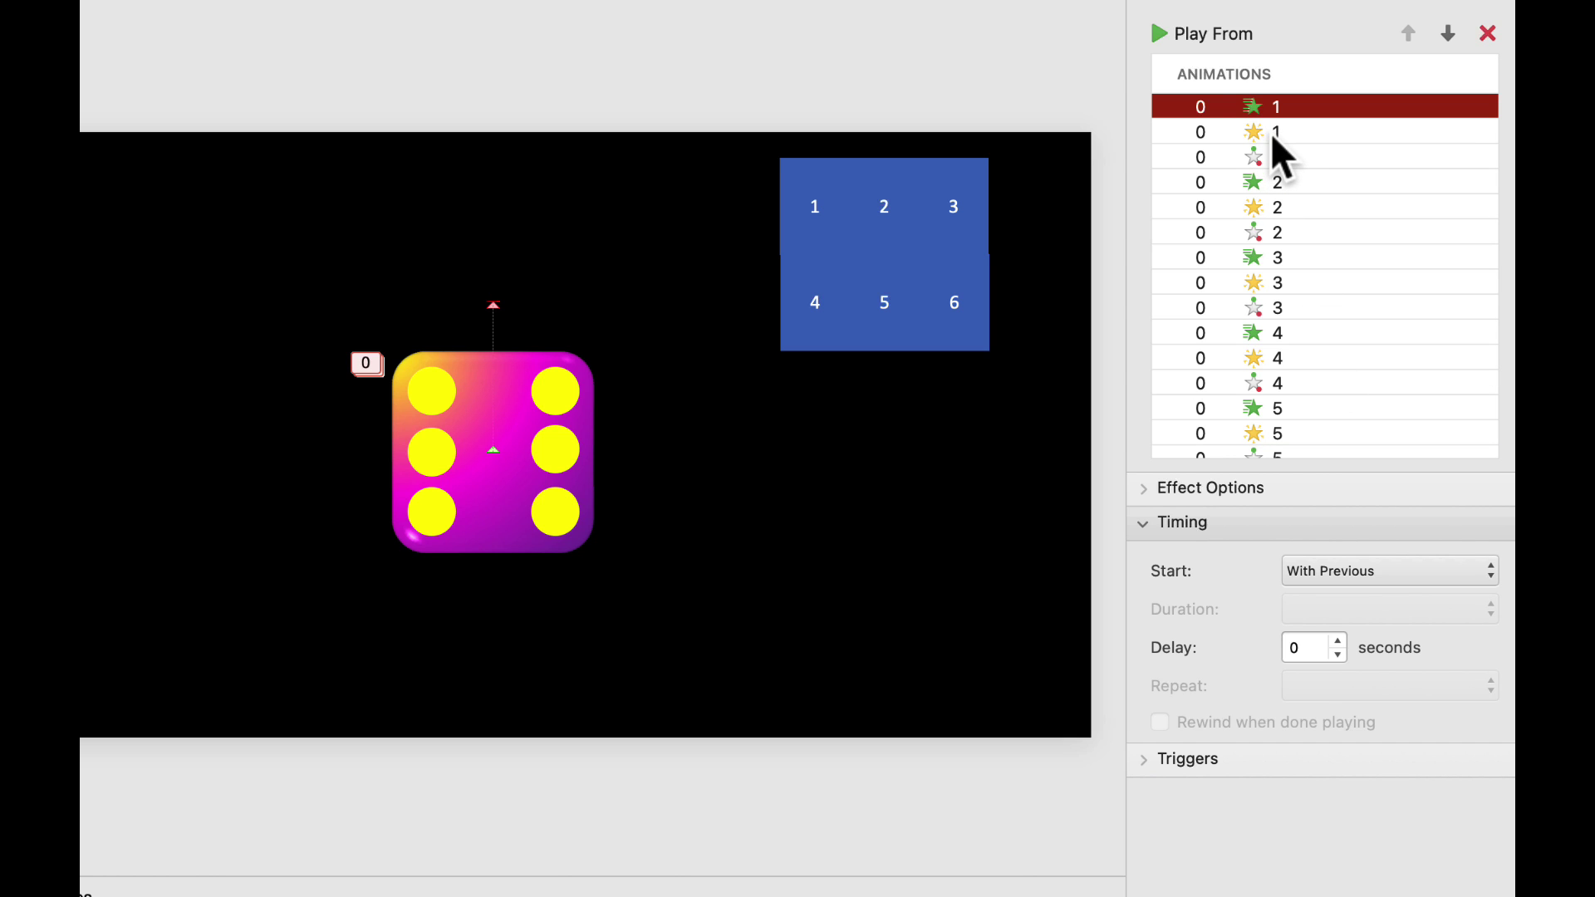
pyautogui.keyDown('shift'); pyautogui.click(1273, 137); pyautogui.keyUp('shift')
pyautogui.keyDown('shift'); pyautogui.click(1268, 156); pyautogui.keyUp('shift')
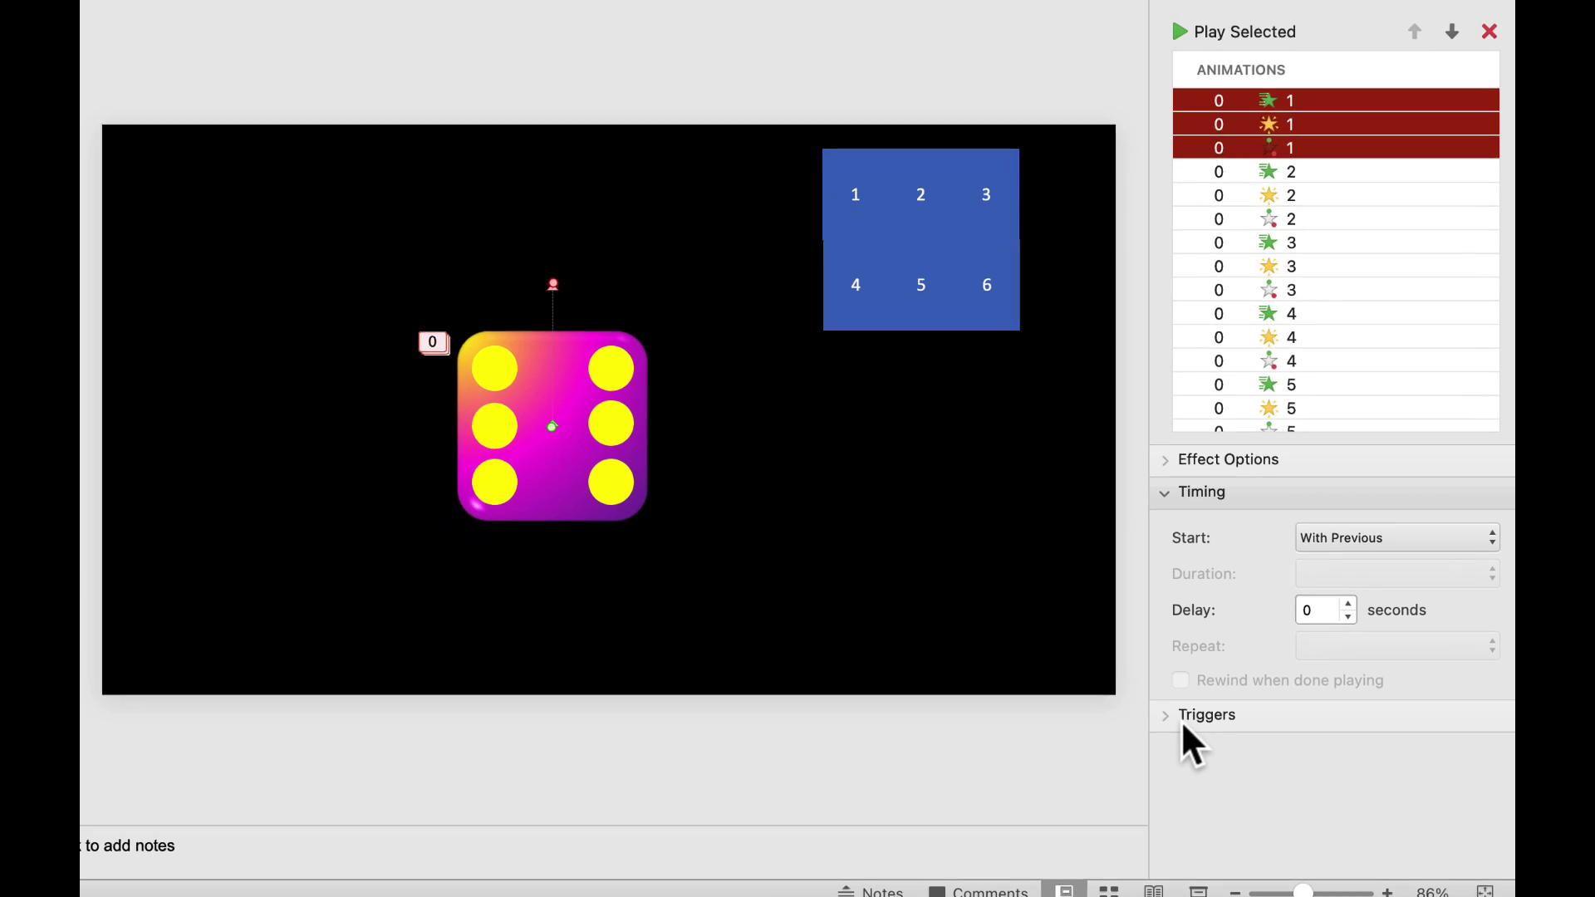
pyautogui.click(1182, 719)
pyautogui.click(1210, 813)
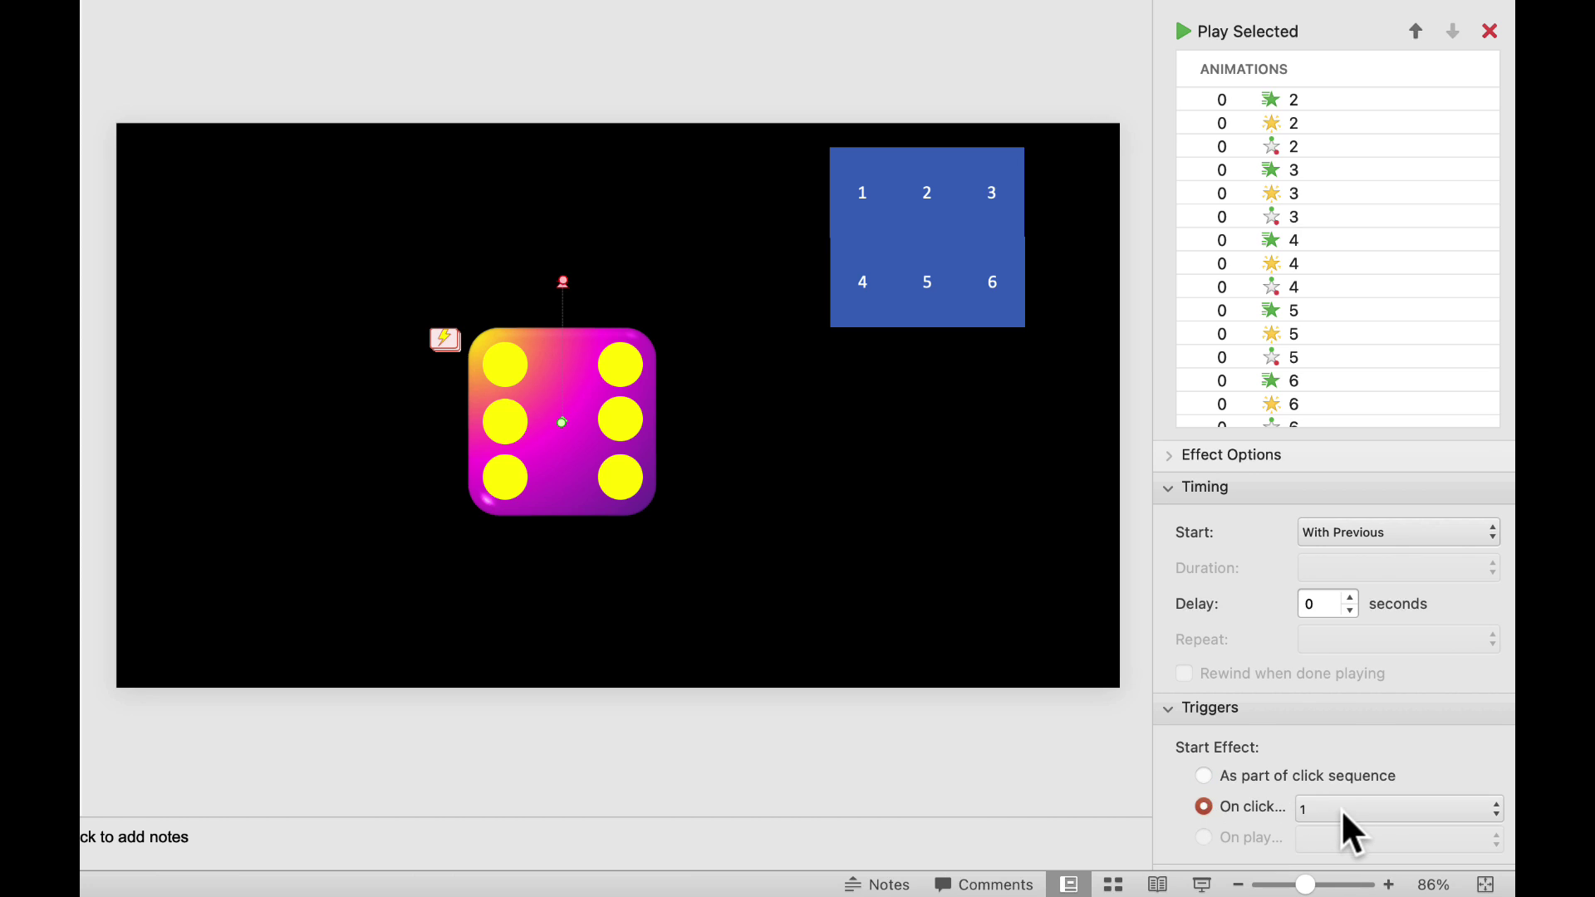
pyautogui.click(1341, 809)
pyautogui.click(1363, 638)
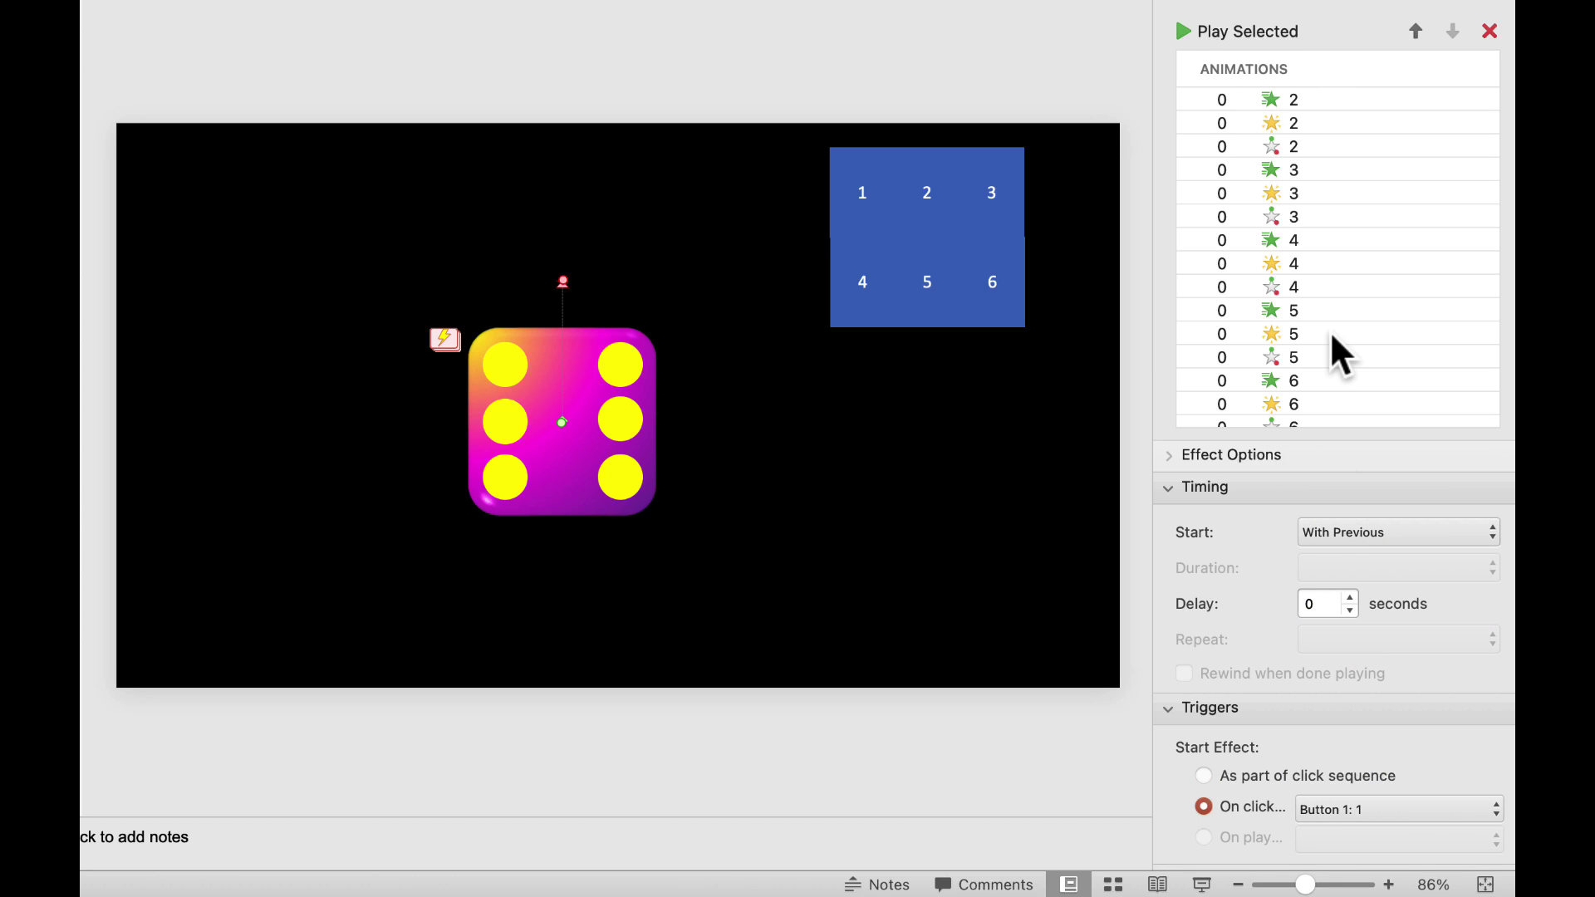
pyautogui.scroll(-3, 1329, 331)
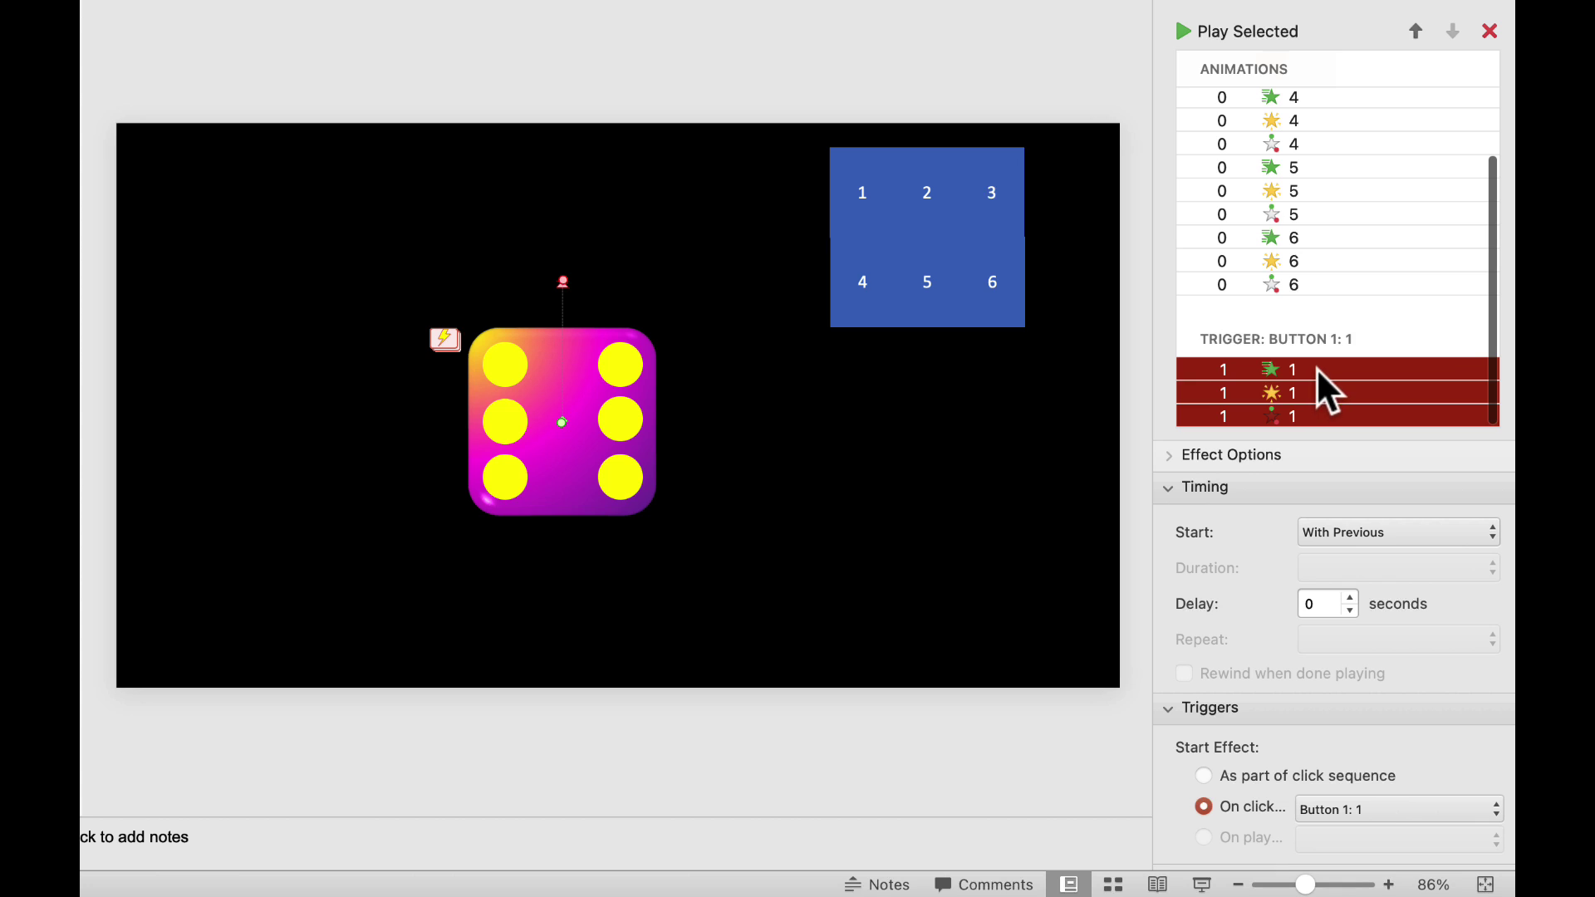
# Set the three animations of face 2 to start on click of Button 2: 2
pyautogui.scroll(5, 1316, 367)
pyautogui.click(1278, 98)
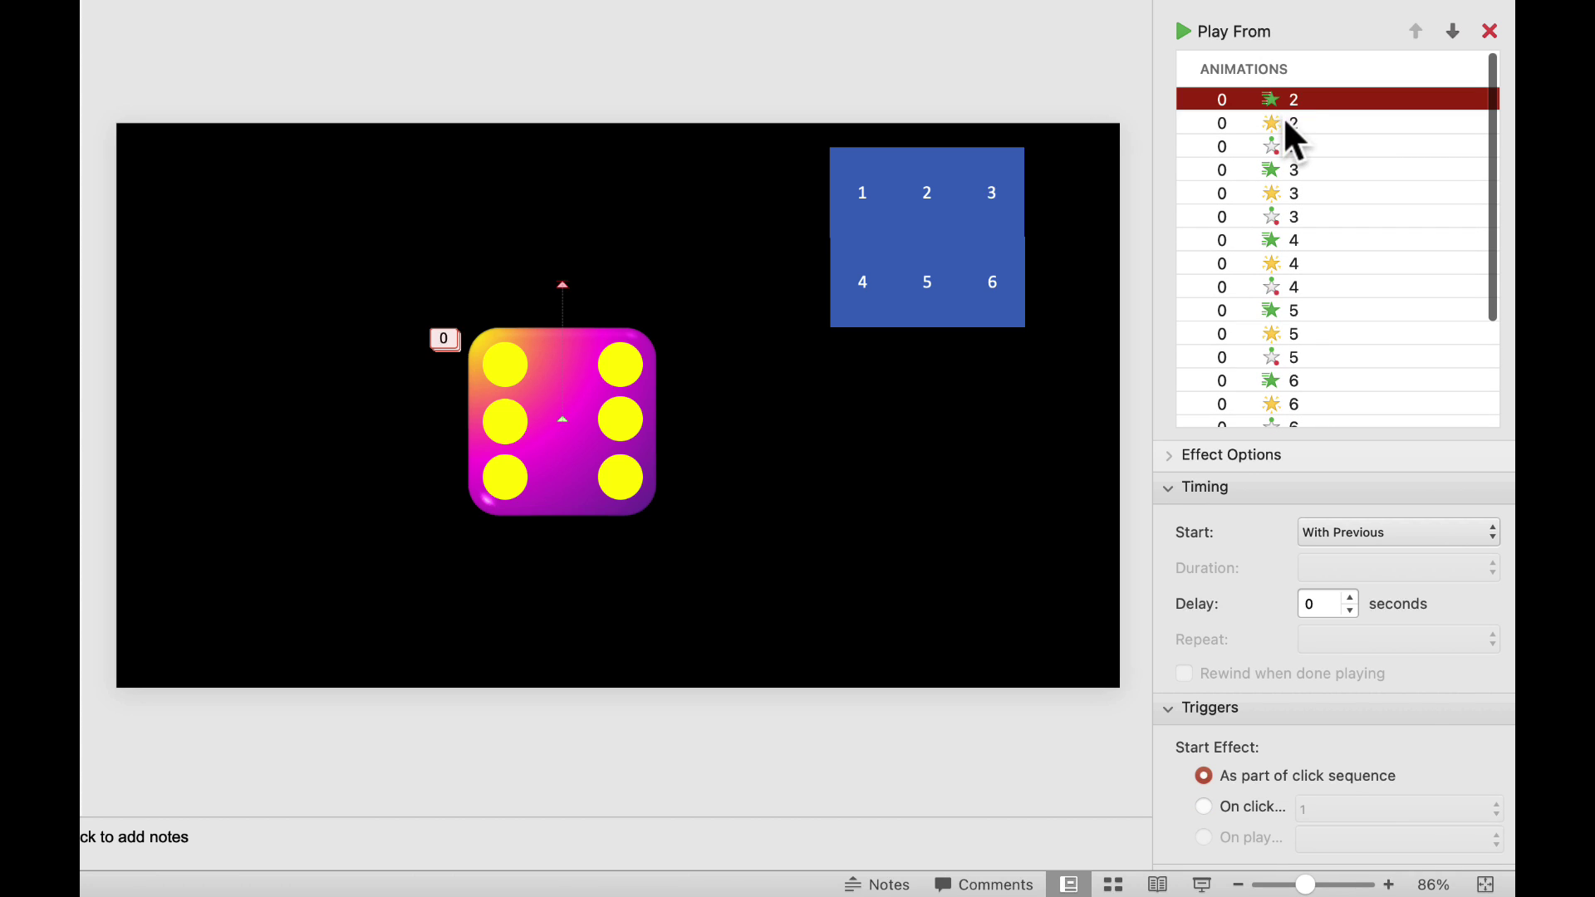
pyautogui.keyDown('shift'); pyautogui.click(1286, 123); pyautogui.keyUp('shift')
pyautogui.keyDown('shift'); pyautogui.click(1283, 145); pyautogui.keyUp('shift')
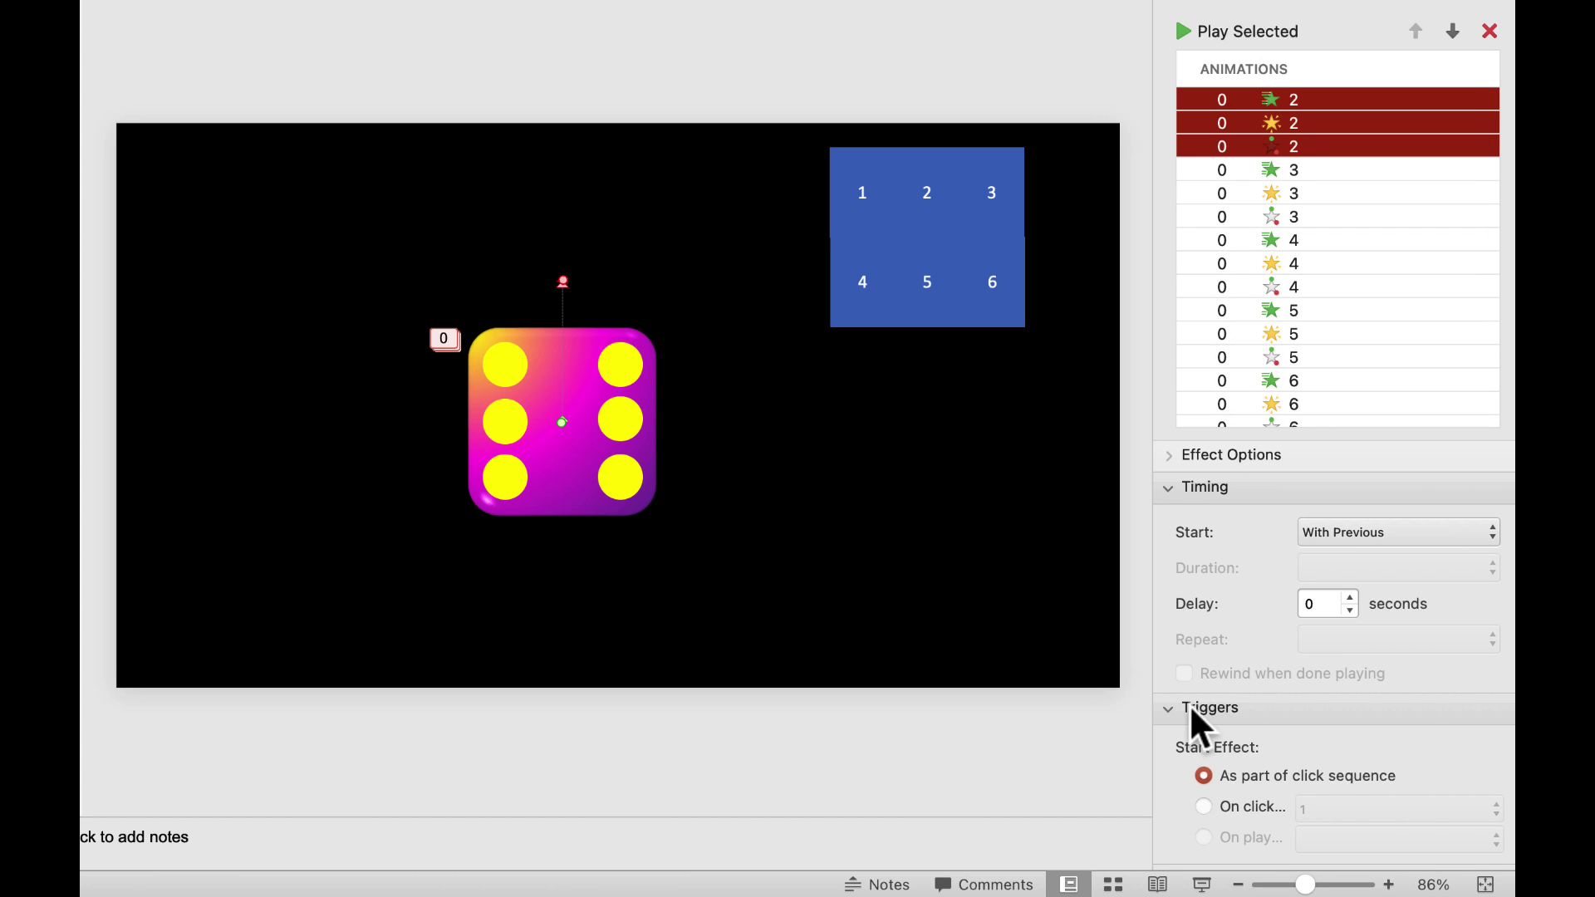
pyautogui.click(1173, 490)
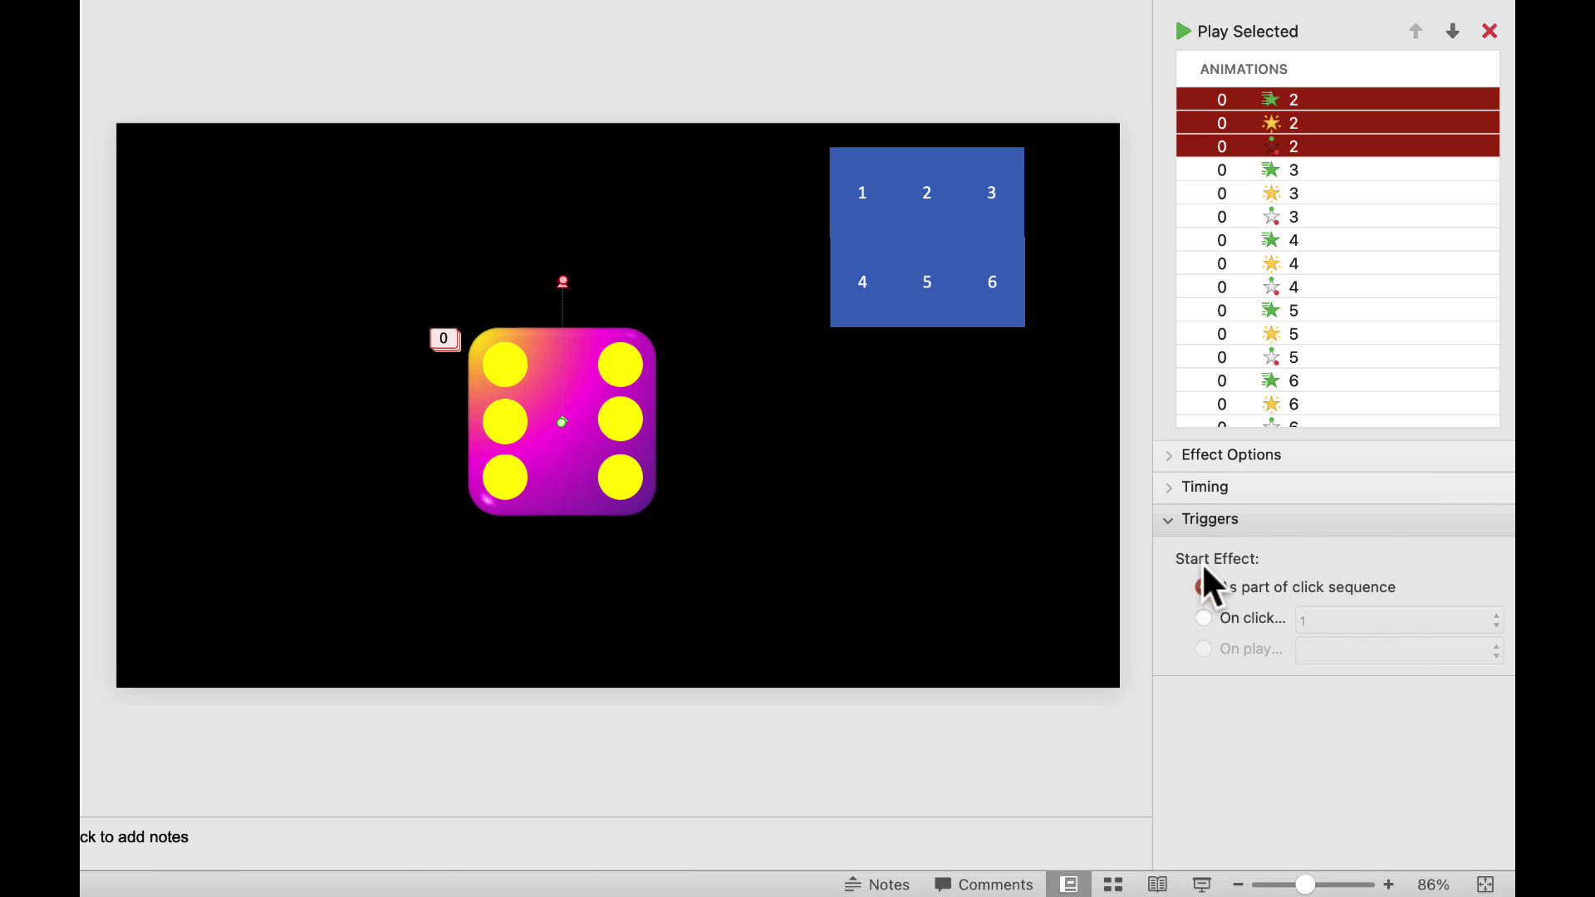
pyautogui.click(1204, 617)
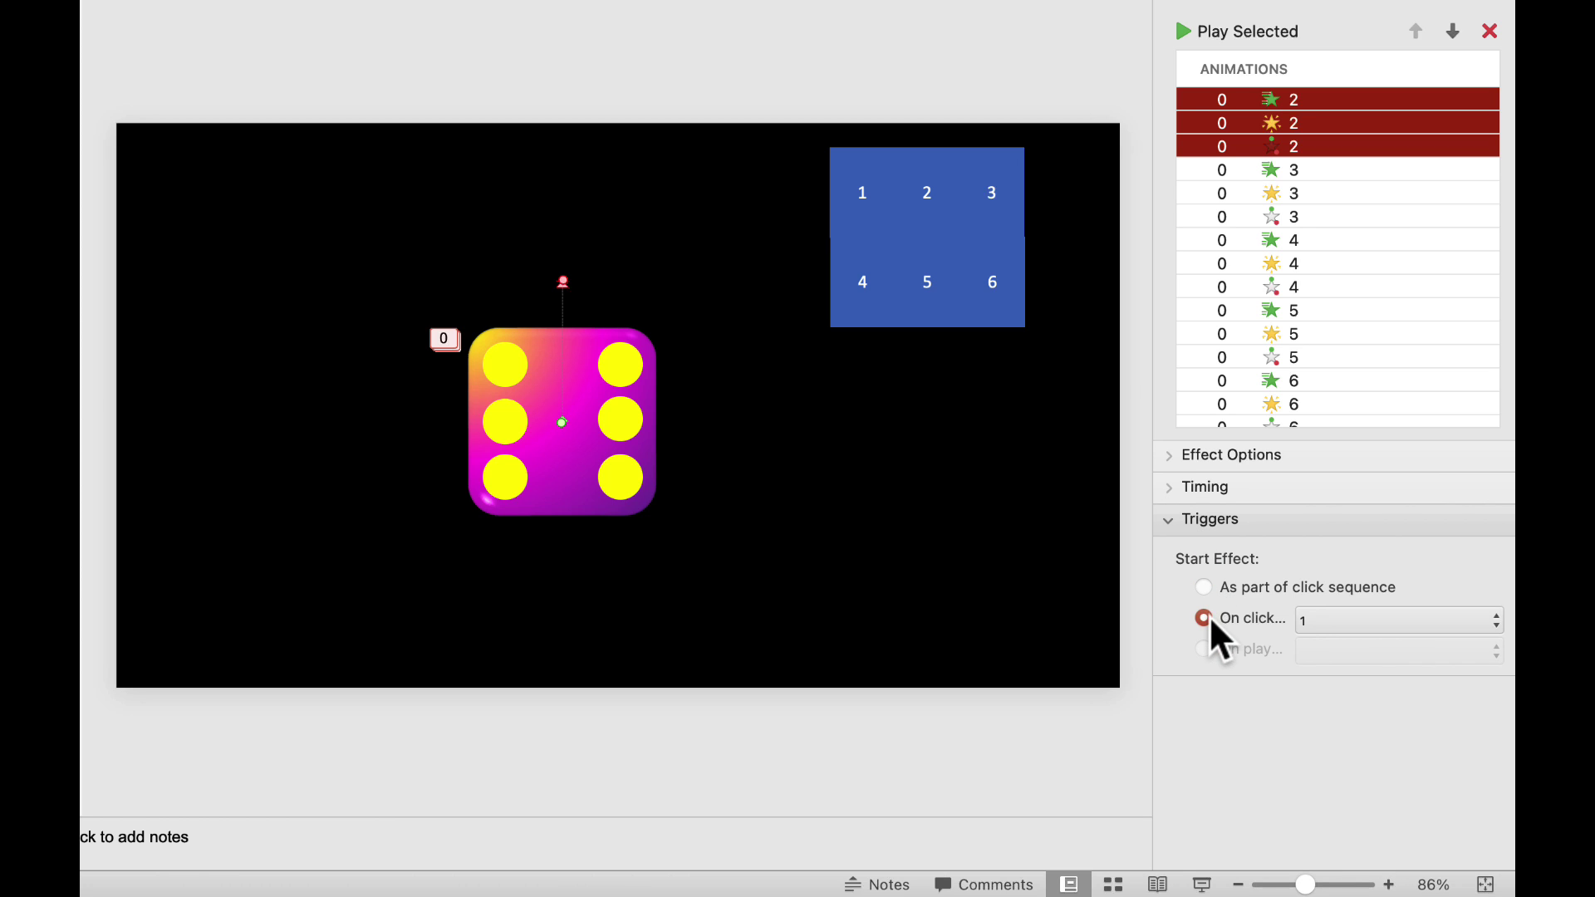
pyautogui.click(1334, 630)
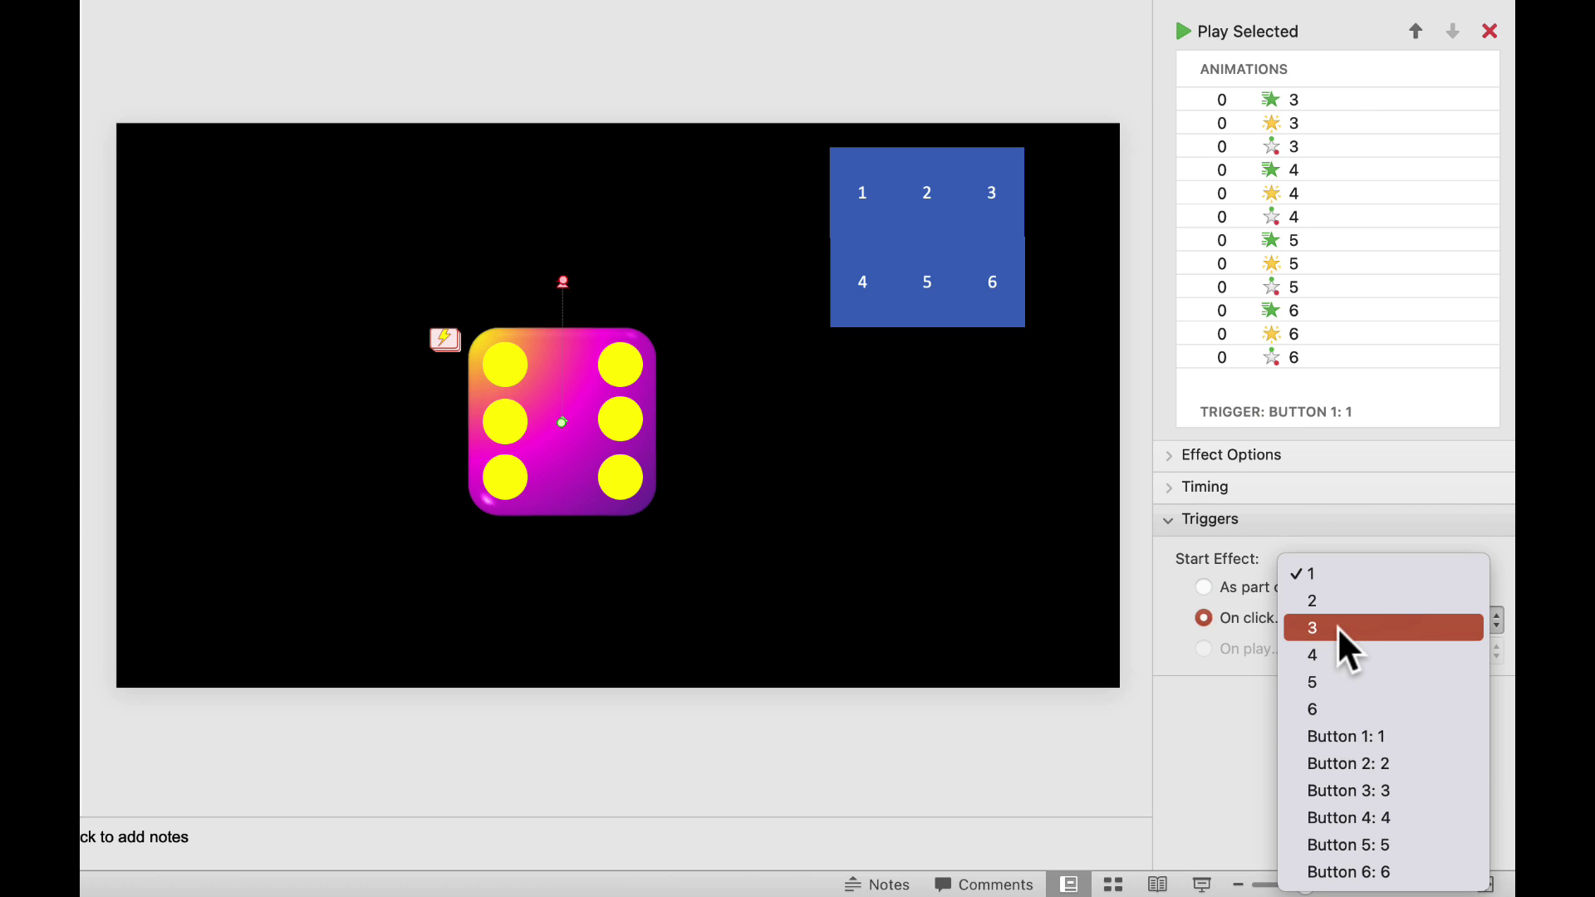
pyautogui.click(1353, 761)
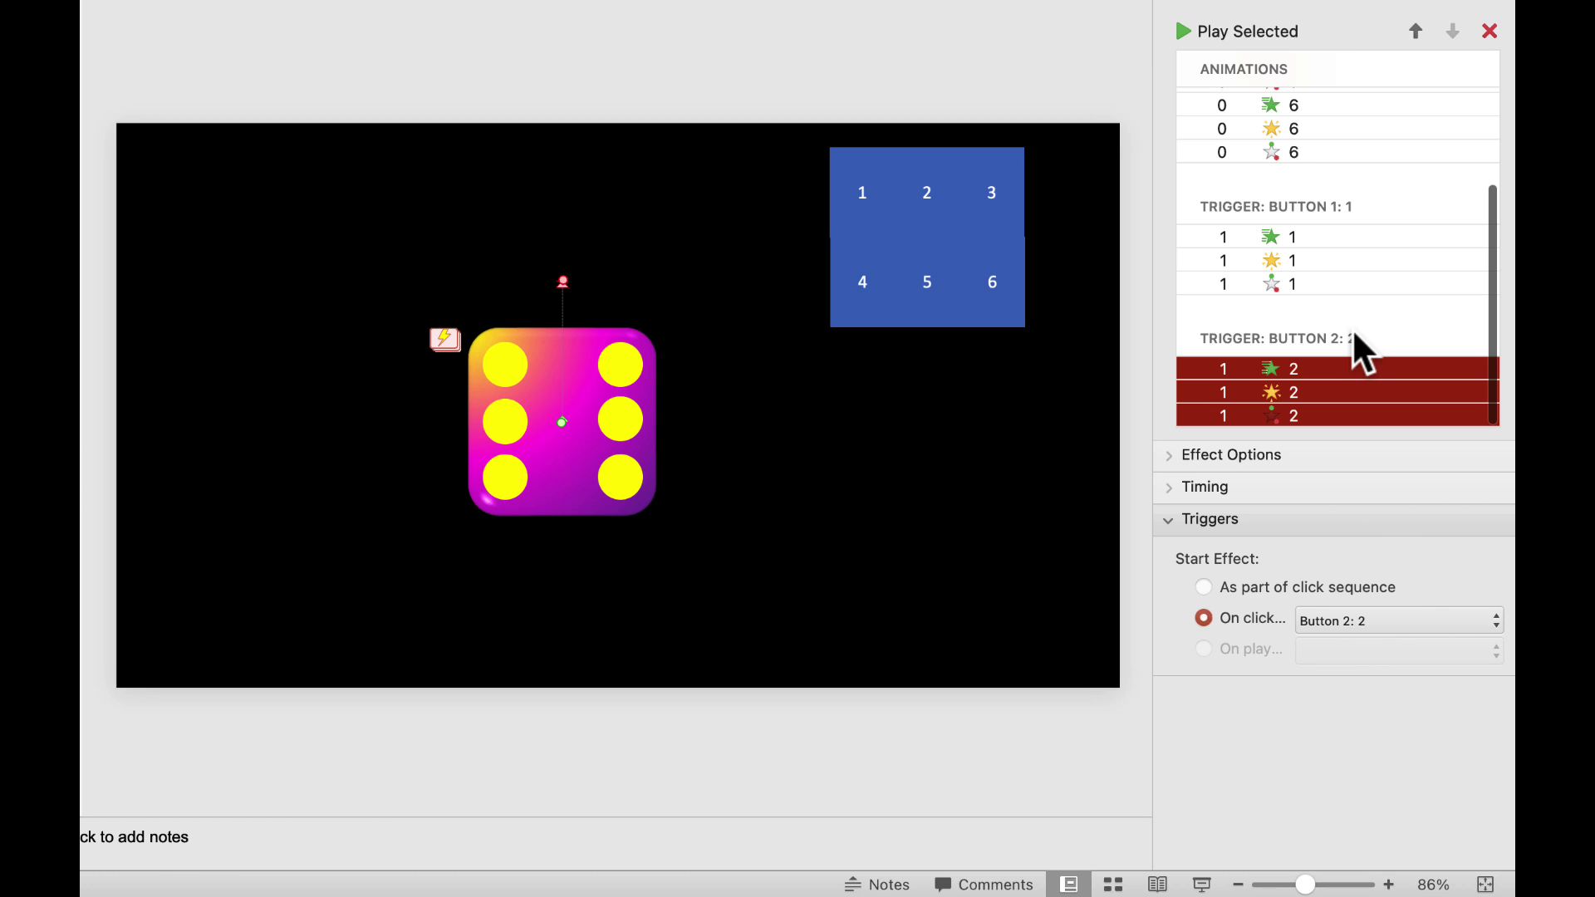
# Set the three animations of face 3 to start on click of Button 3: 3
pyautogui.scroll(5, 1353, 332)
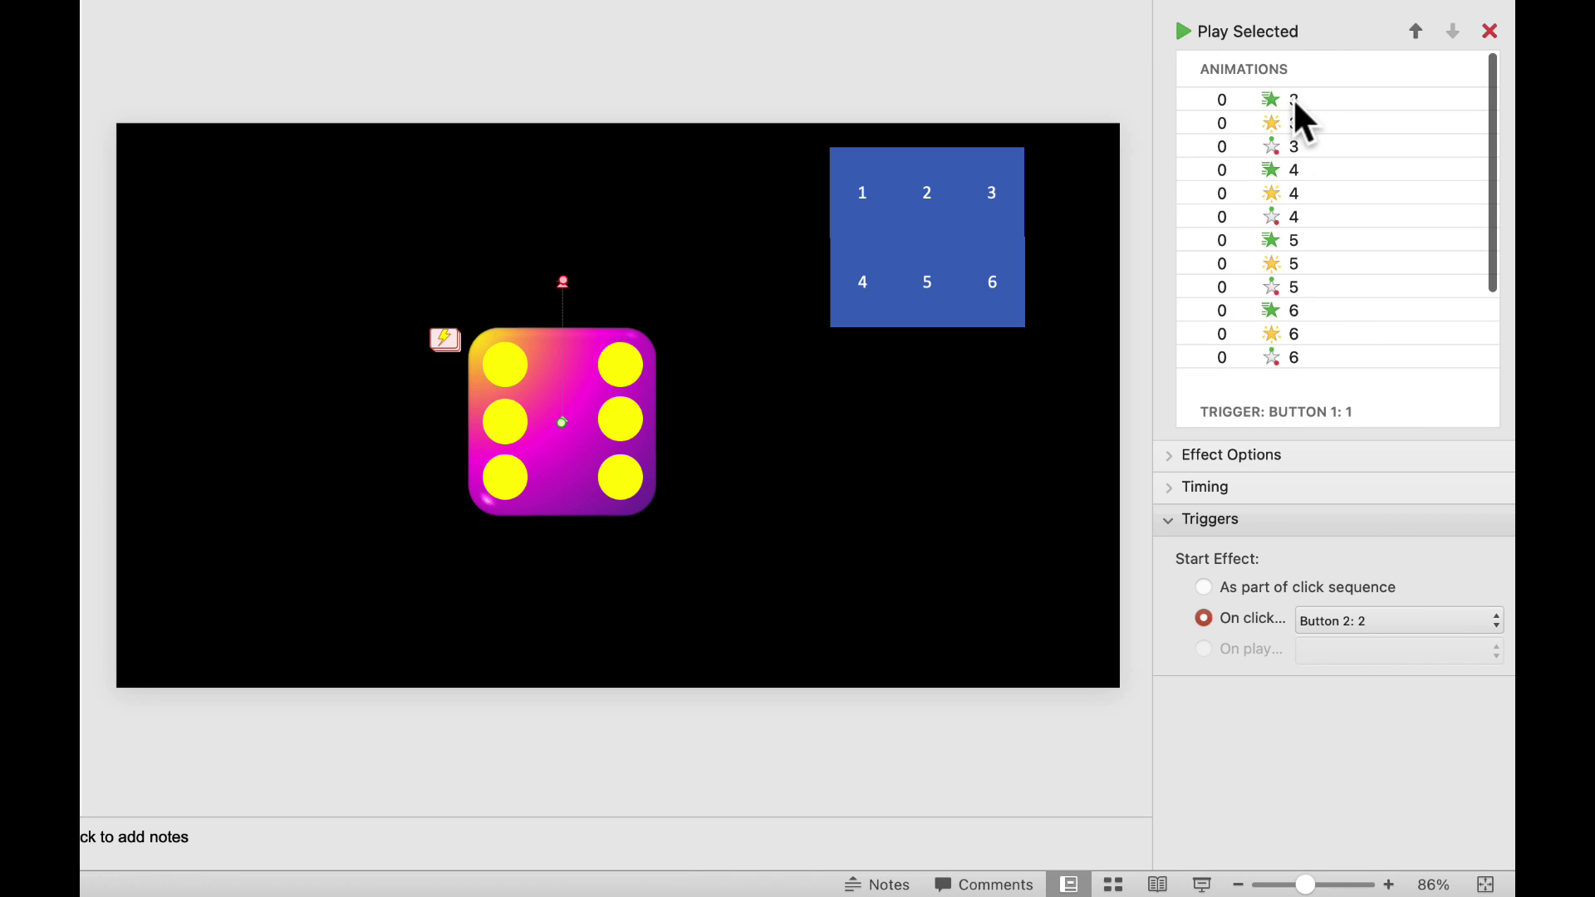
pyautogui.click(1292, 99)
pyautogui.keyDown('shift'); pyautogui.click(1292, 123); pyautogui.keyUp('shift')
pyautogui.keyDown('shift'); pyautogui.click(1289, 146); pyautogui.keyUp('shift')
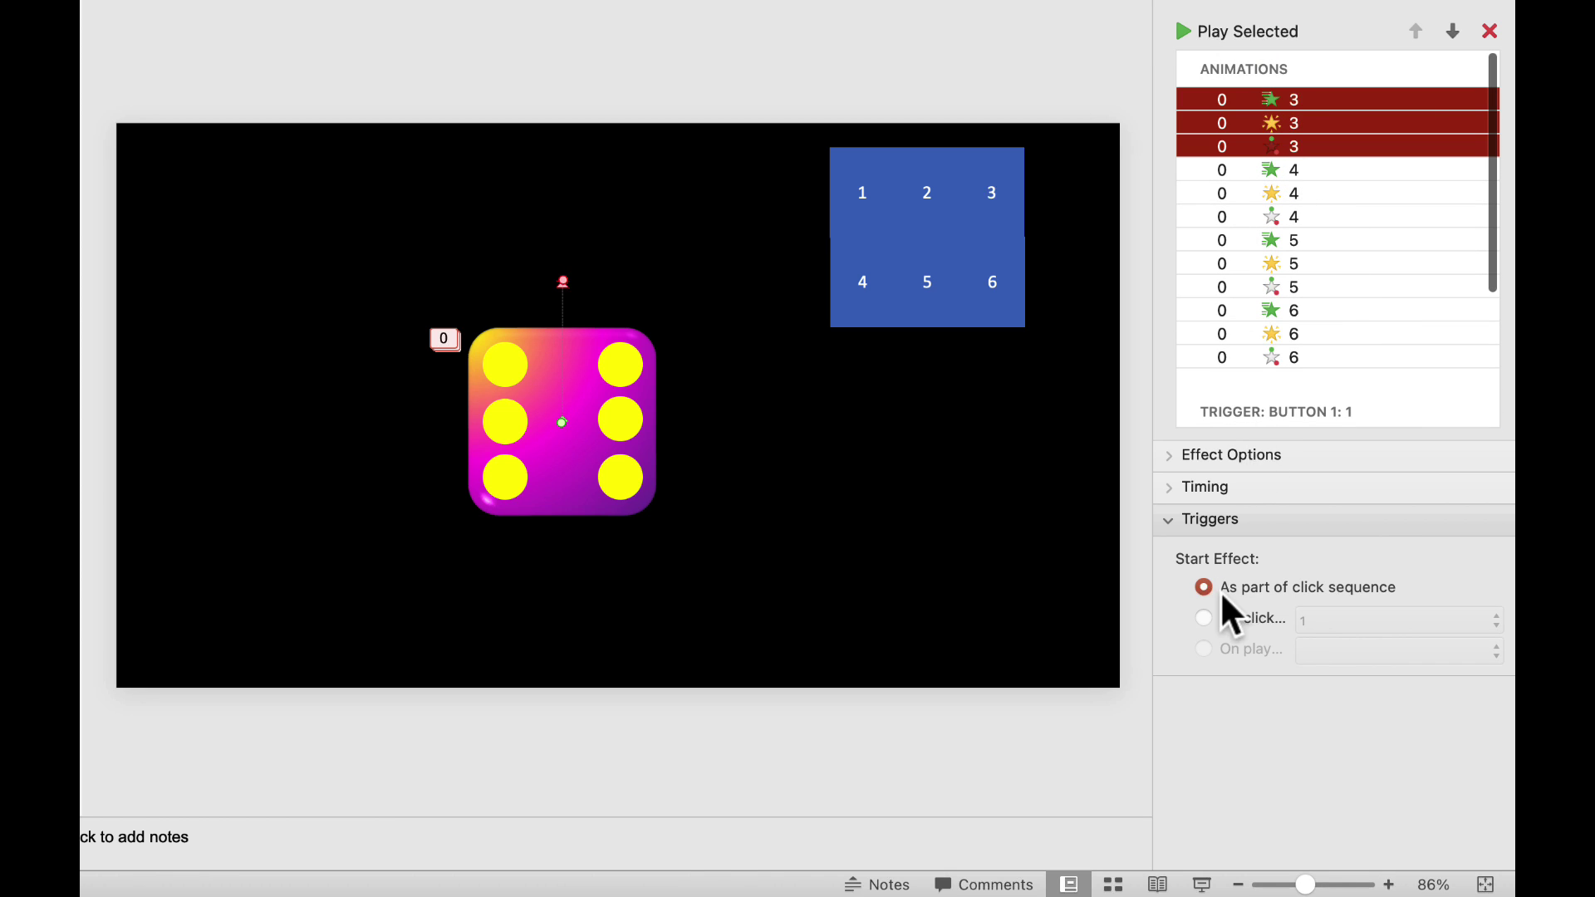
pyautogui.click(1209, 622)
pyautogui.click(1354, 621)
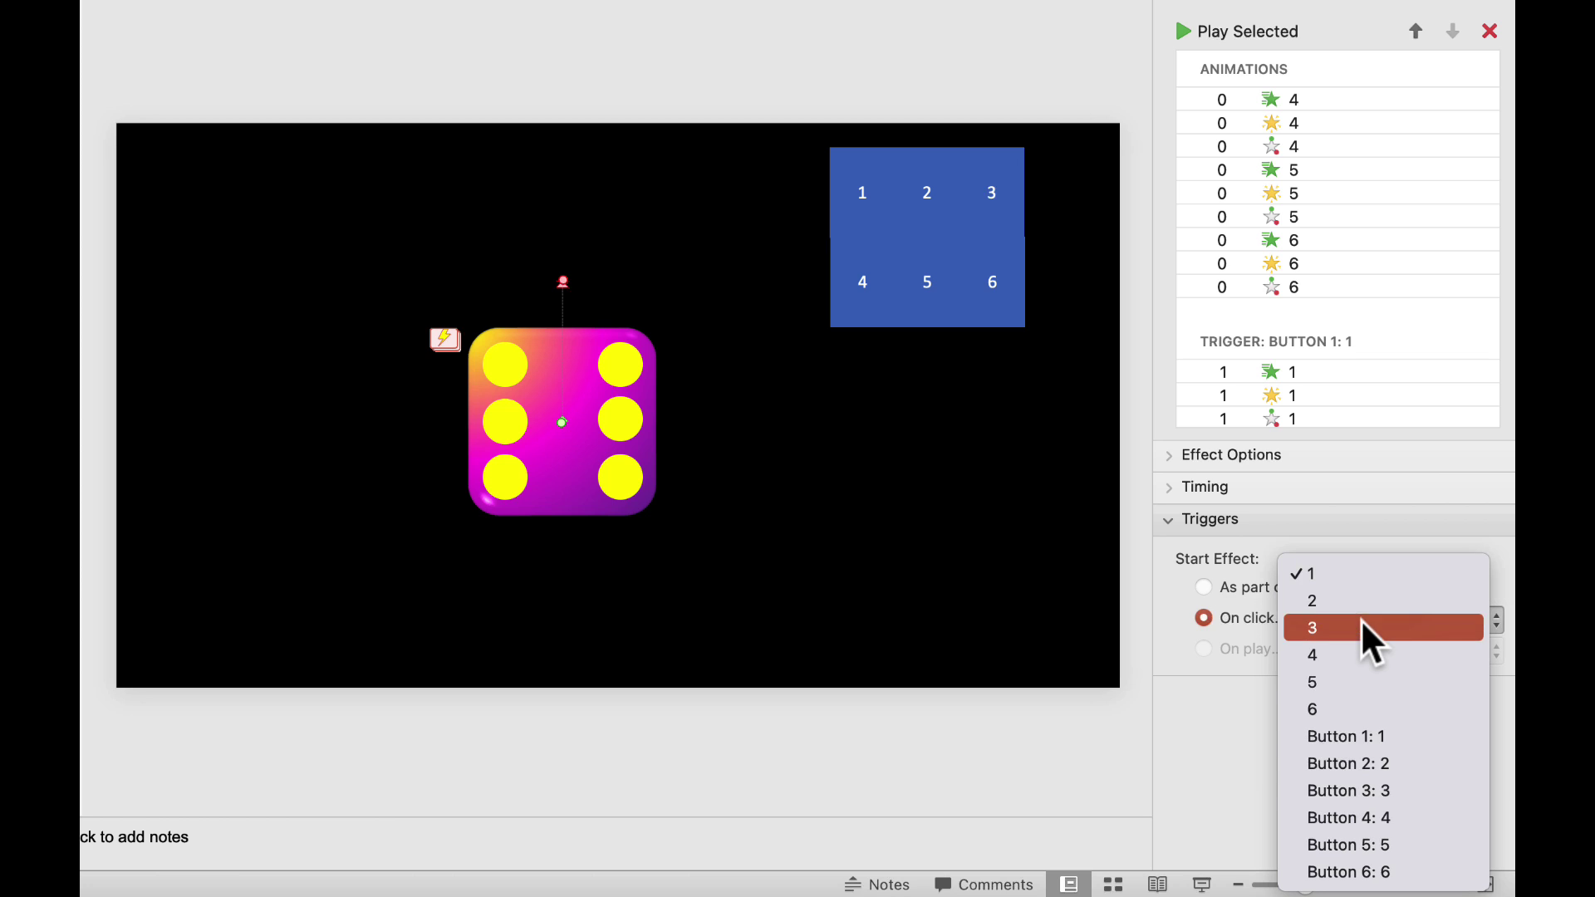
pyautogui.click(1382, 794)
pyautogui.scroll(-5, 1369, 251)
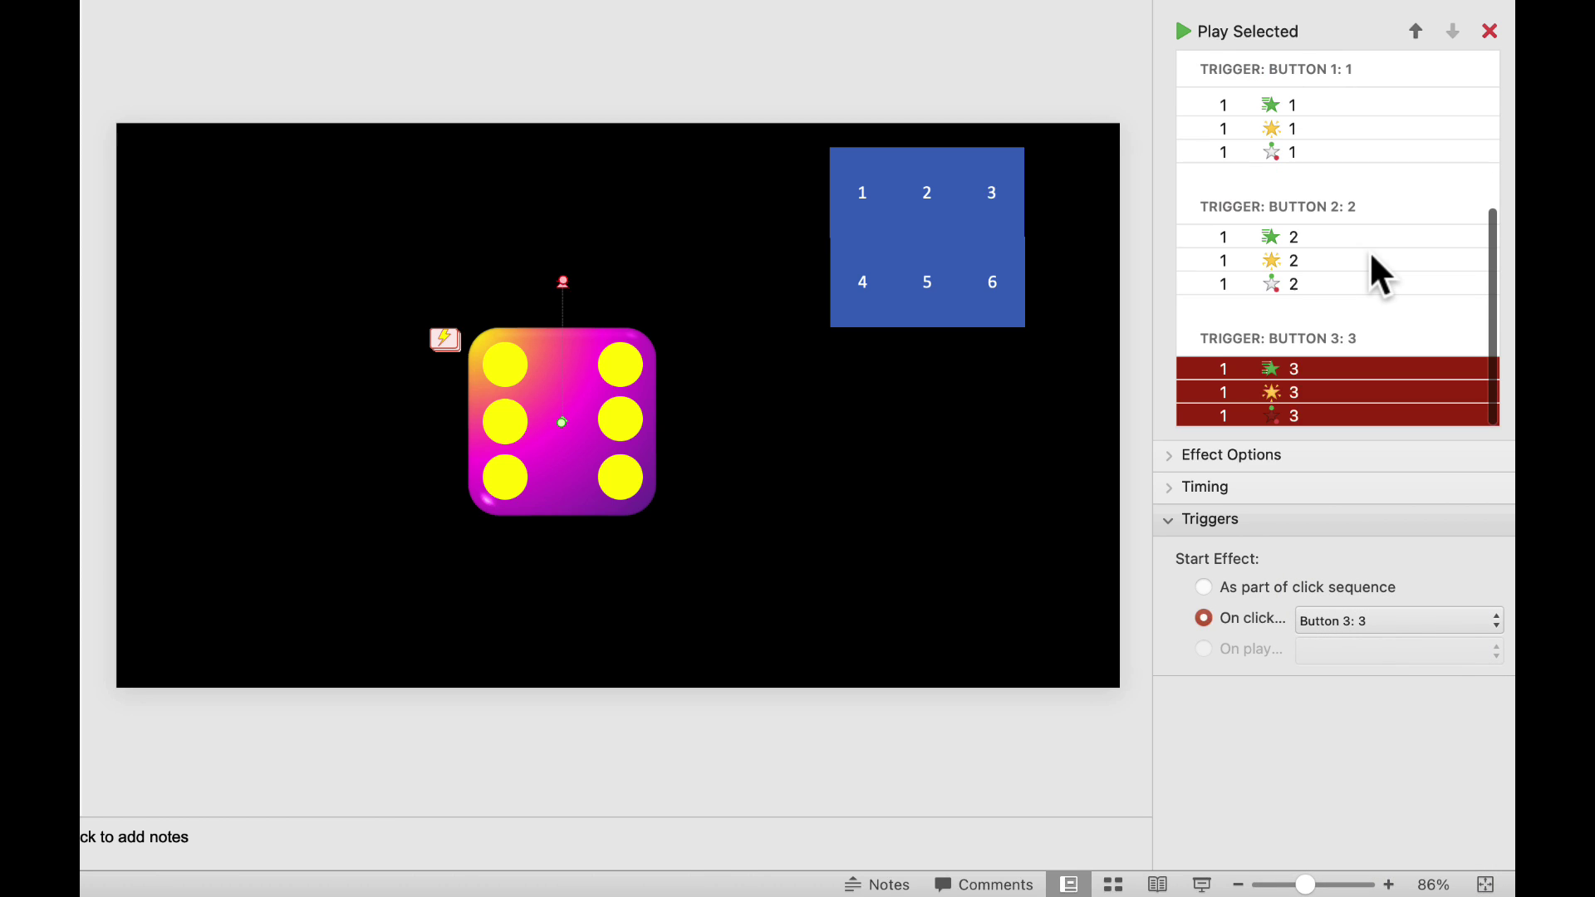
# Set the three animations of face 4 to start on click of Button 4: 4
pyautogui.scroll(5, 1371, 255)
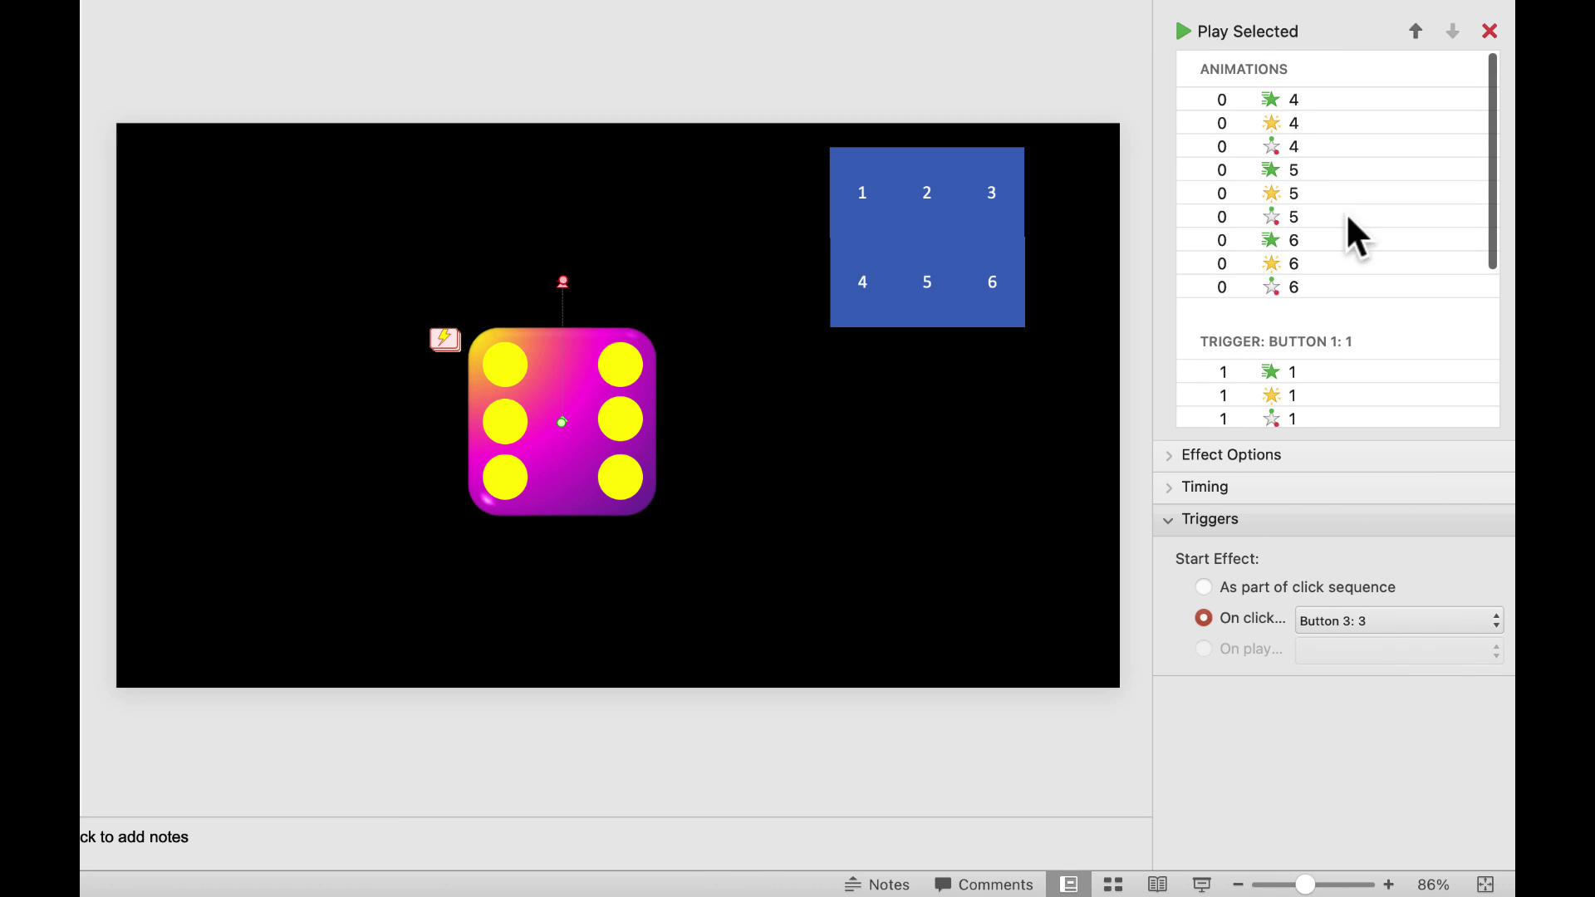
pyautogui.click(1287, 93)
pyautogui.keyDown('shift'); pyautogui.click(1287, 113); pyautogui.keyUp('shift')
pyautogui.keyDown('shift'); pyautogui.click(1287, 147); pyautogui.keyUp('shift')
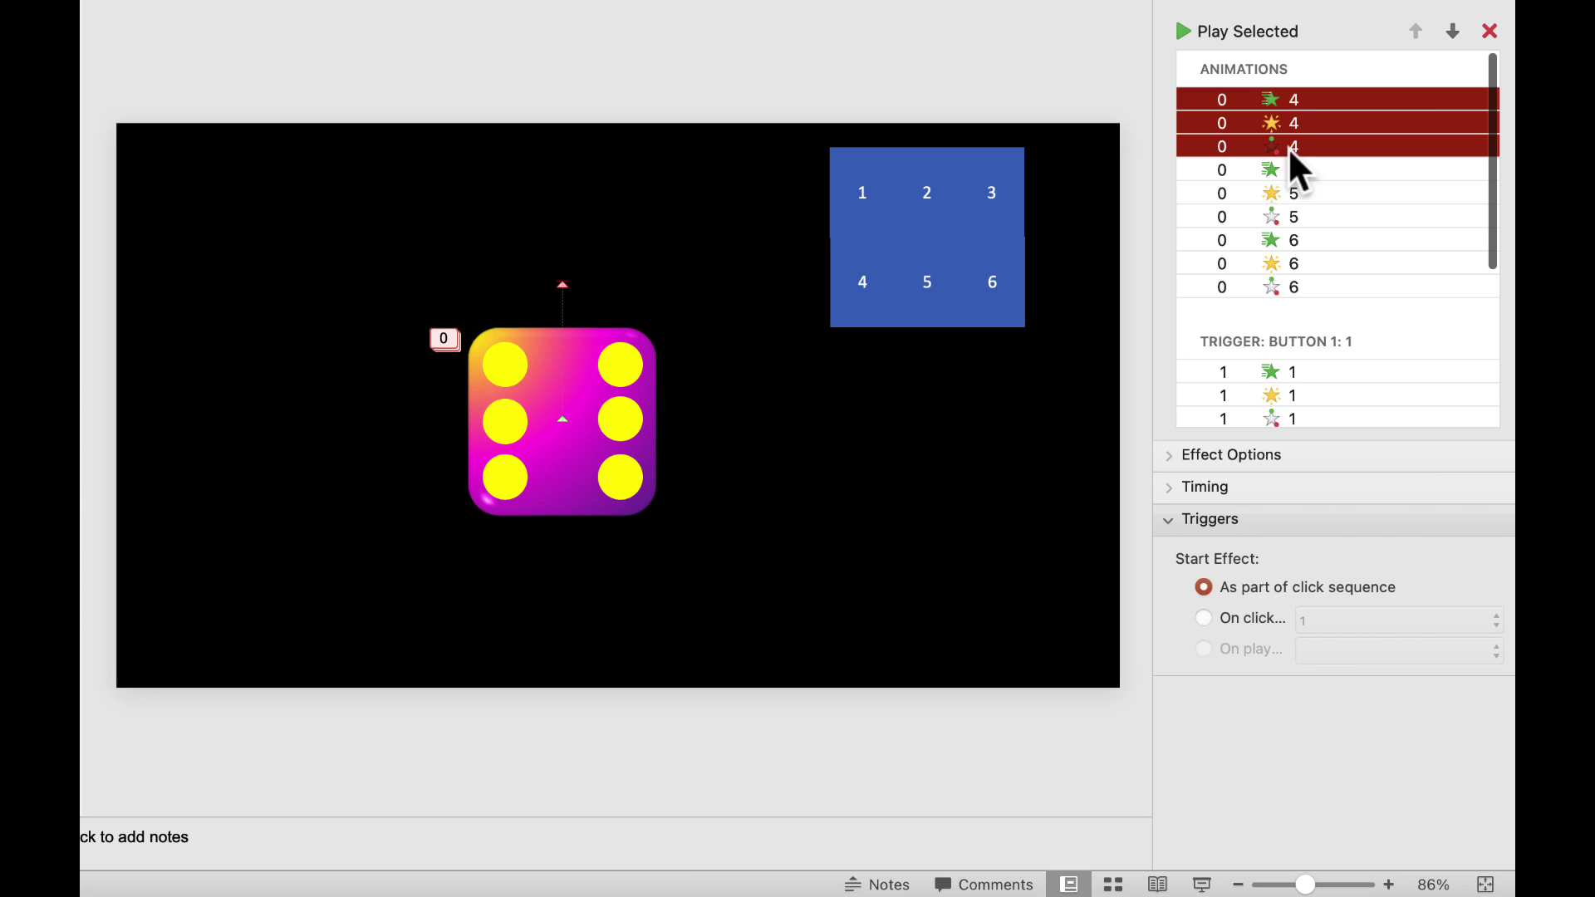
pyautogui.click(1213, 617)
pyautogui.click(1342, 625)
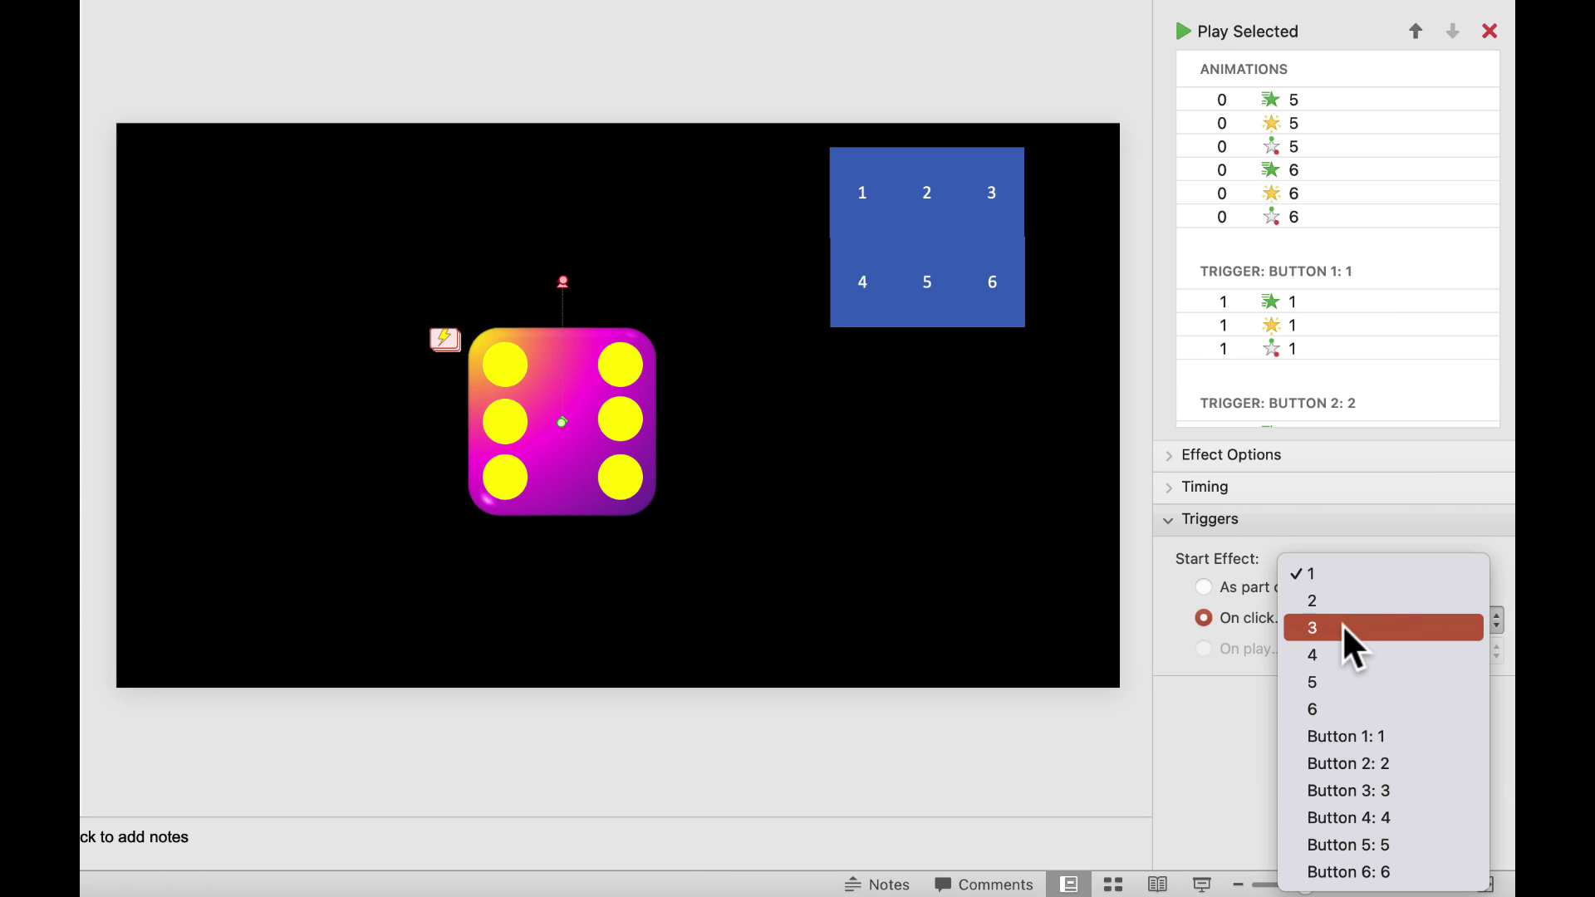
pyautogui.click(1349, 809)
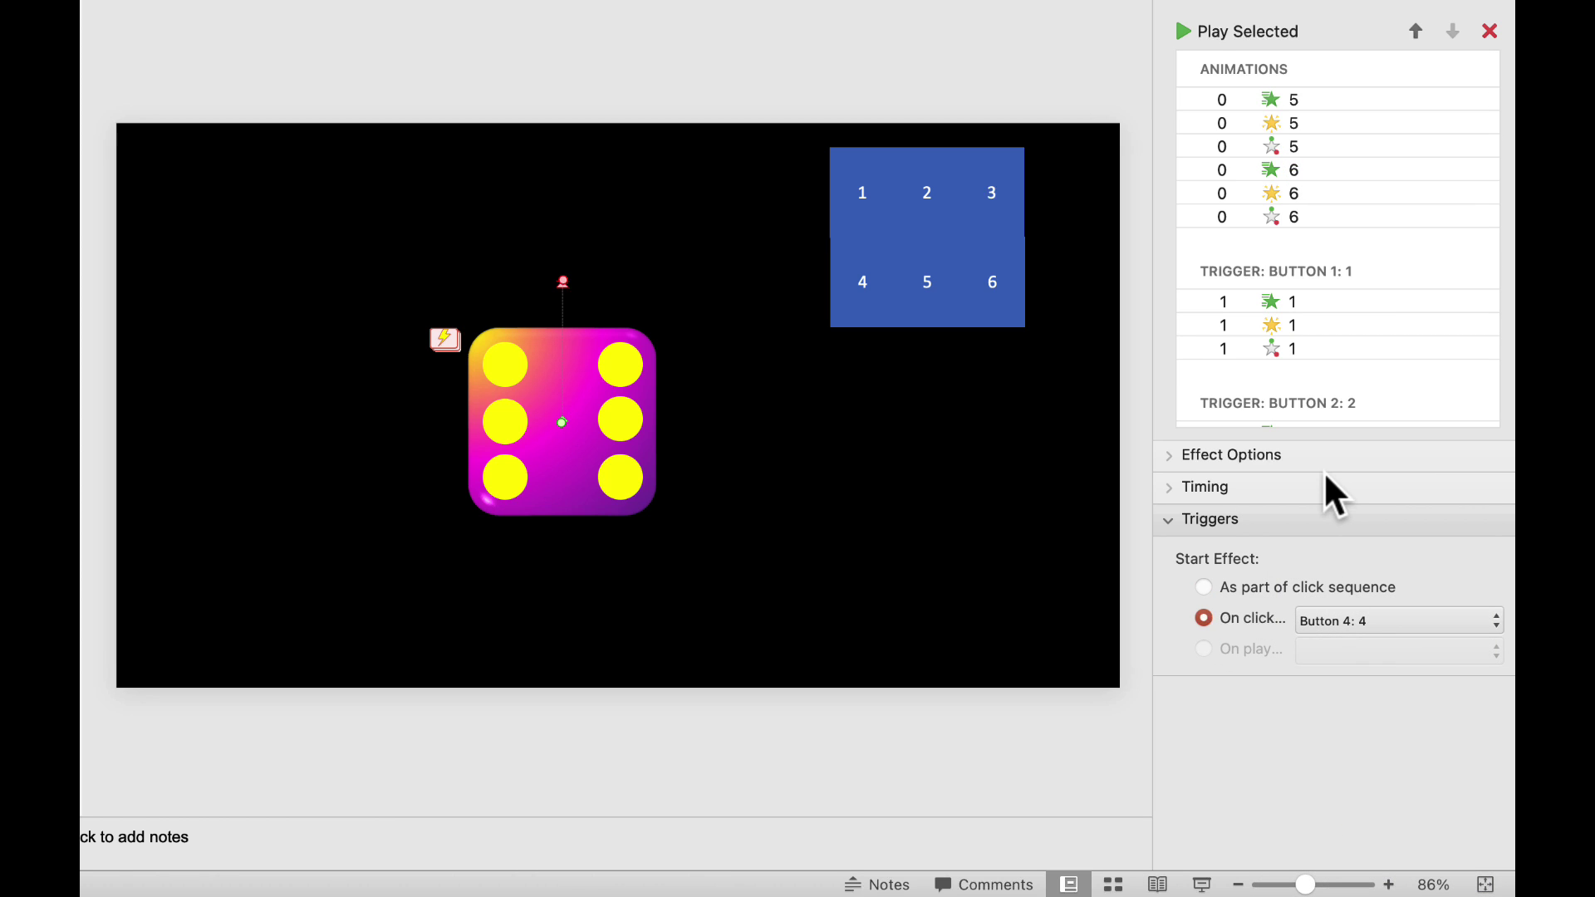
# Set the three animations of face 5 to start on click of Button 5: 5
pyautogui.click(1282, 99)
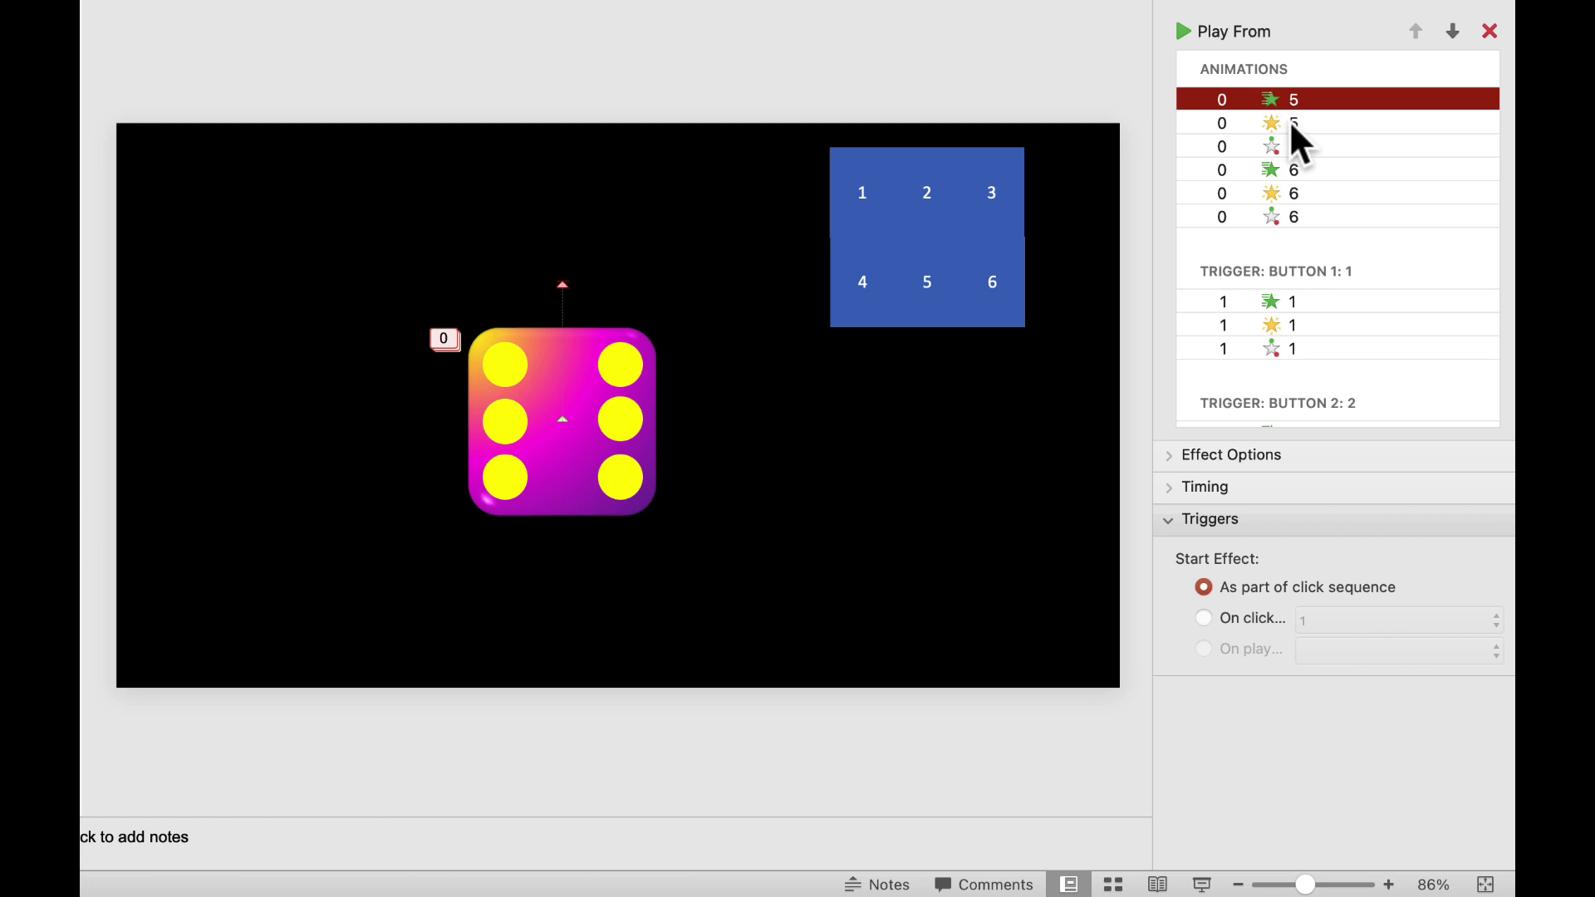
pyautogui.keyDown('shift'); pyautogui.click(1290, 122); pyautogui.keyUp('shift')
pyautogui.keyDown('shift'); pyautogui.click(1290, 143); pyautogui.keyUp('shift')
pyautogui.click(1210, 615)
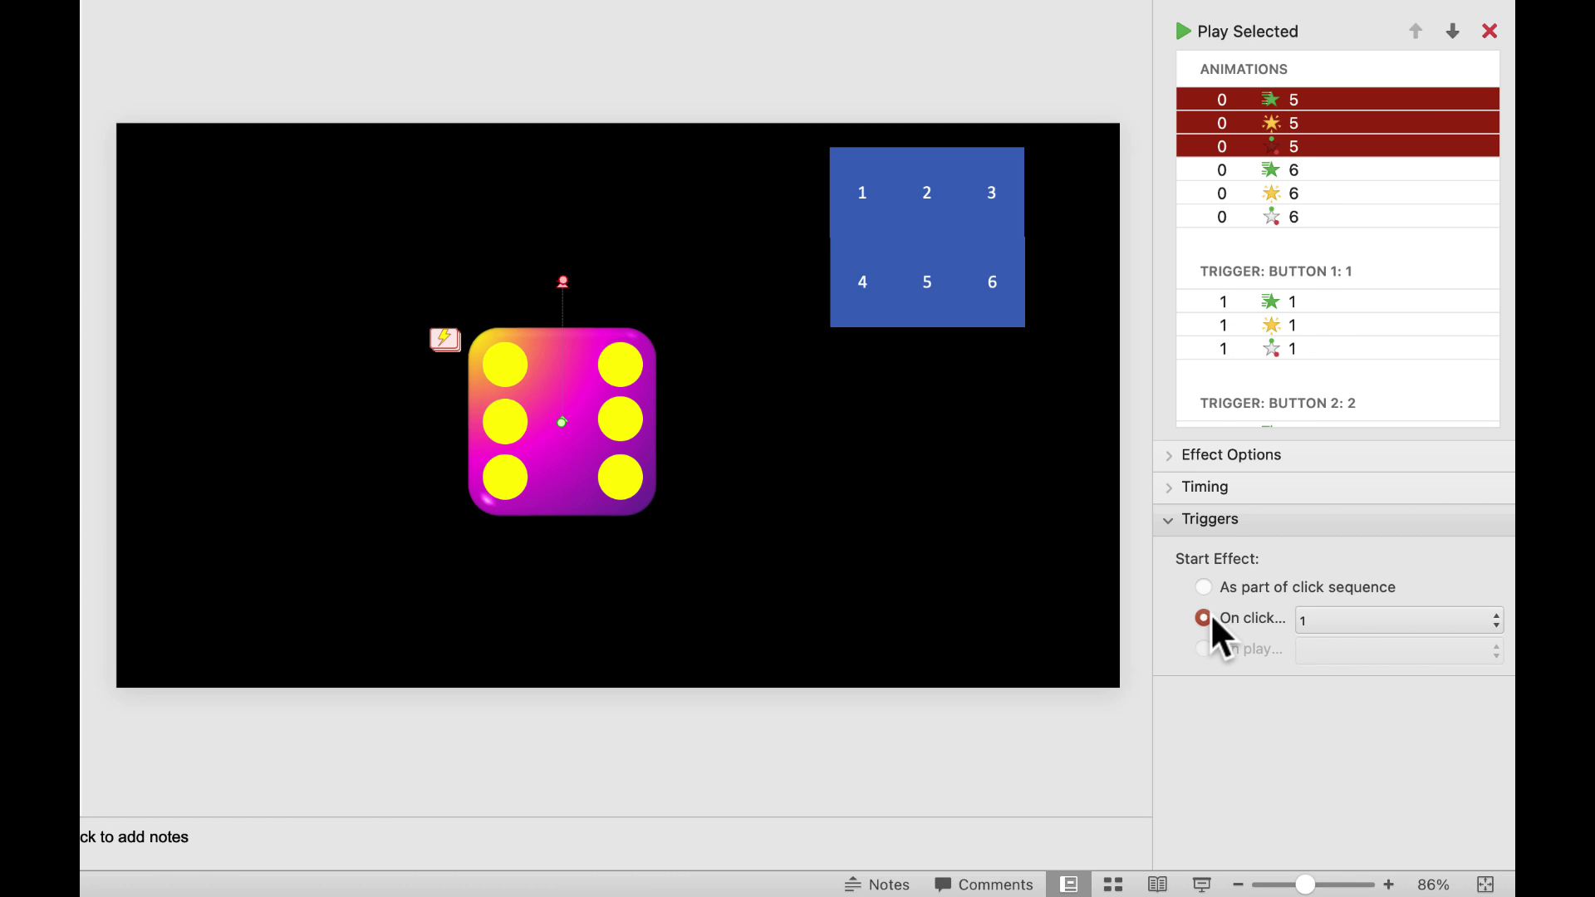
pyautogui.click(1354, 618)
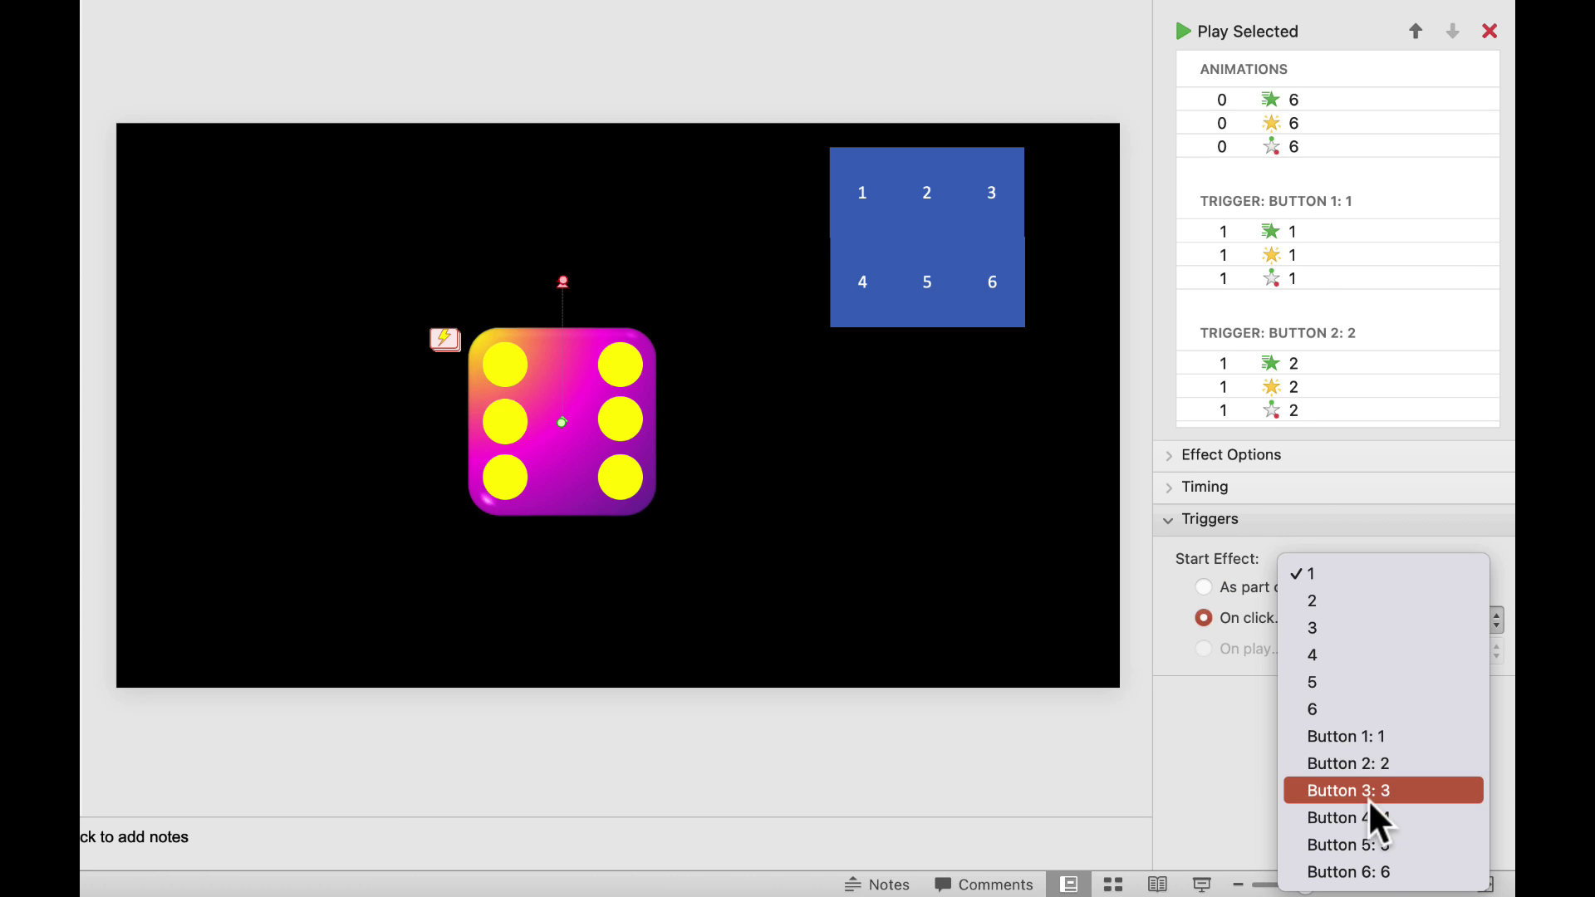
pyautogui.click(1367, 846)
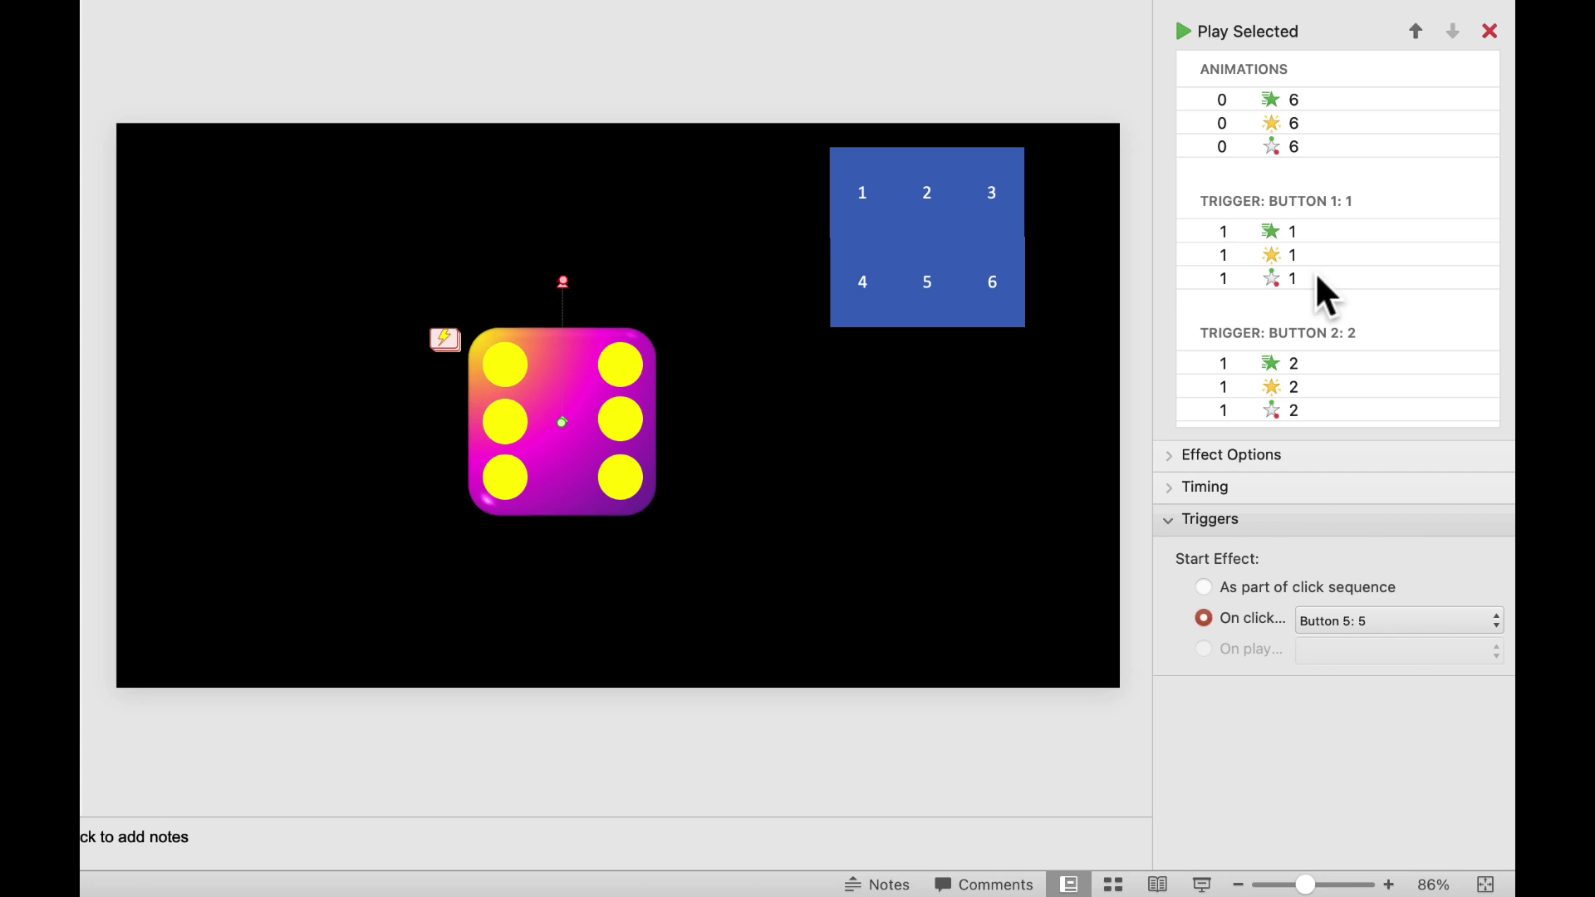
# Set the three animations of face 6 to start on click of Button 6: 6
pyautogui.click(1283, 98)
pyautogui.keyDown('shift'); pyautogui.click(1292, 125); pyautogui.keyUp('shift')
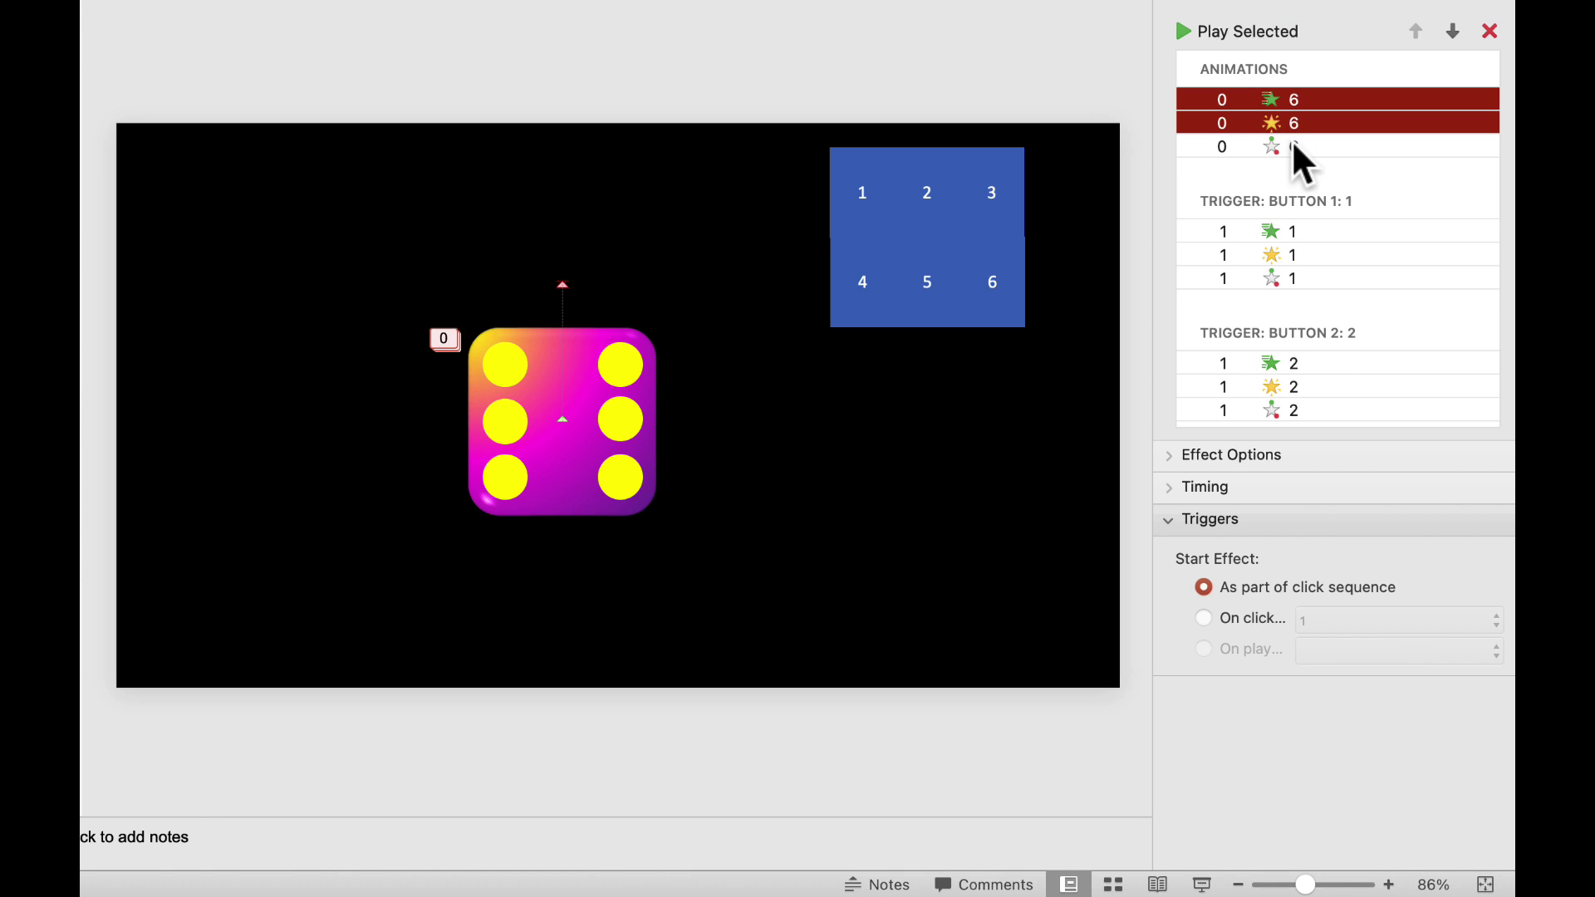
pyautogui.keyDown('shift'); pyautogui.click(1293, 143); pyautogui.keyUp('shift')
pyautogui.click(1211, 618)
pyautogui.click(1357, 621)
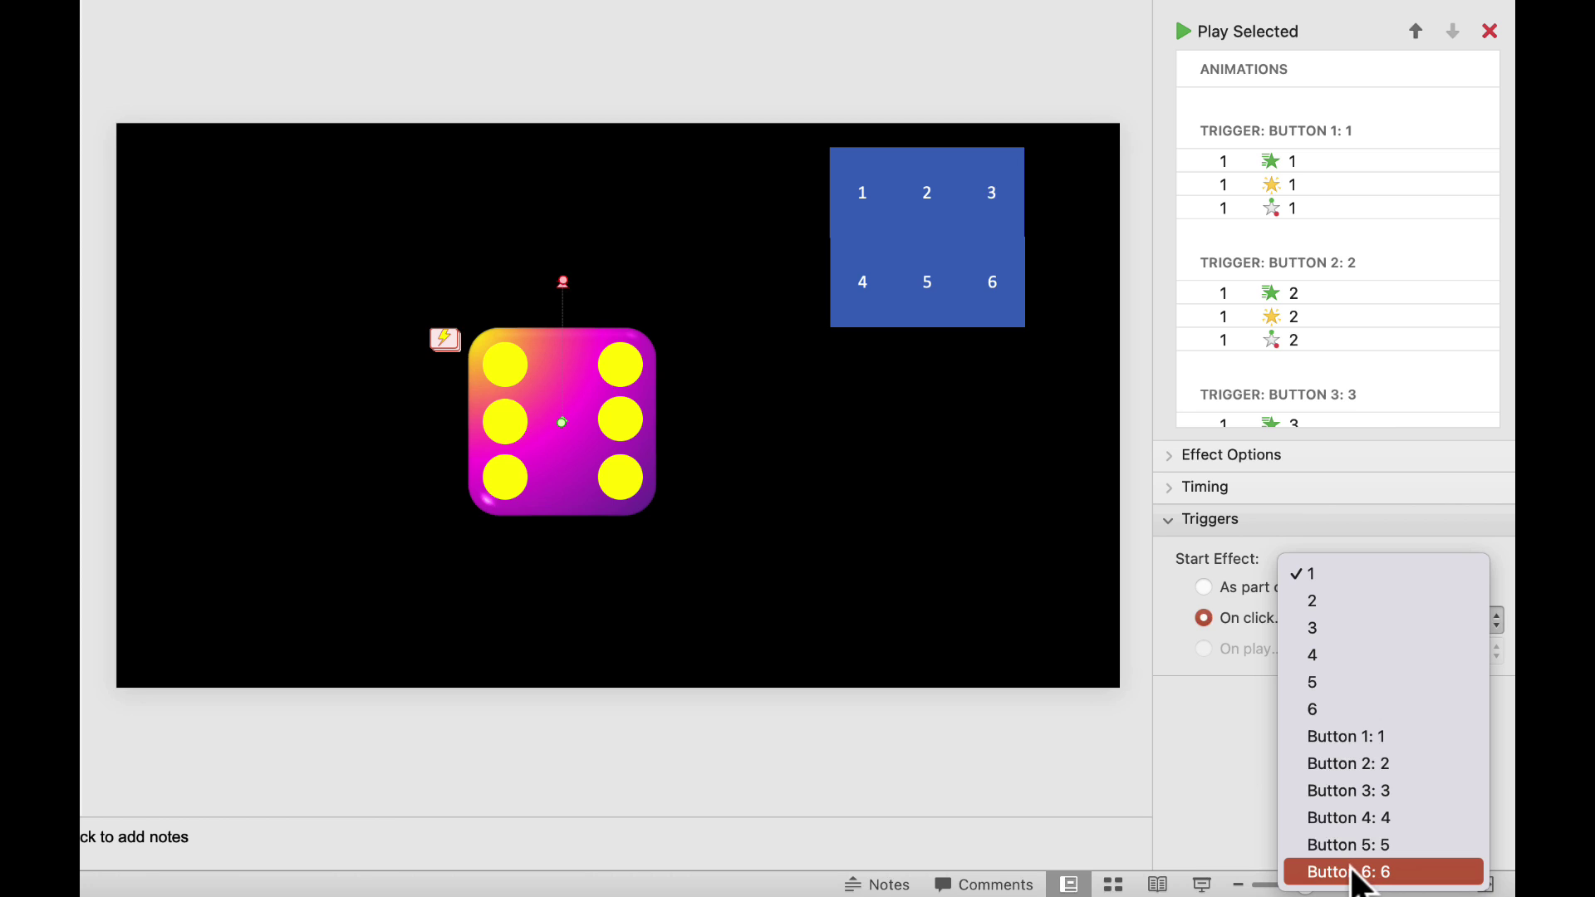
pyautogui.click(1352, 871)
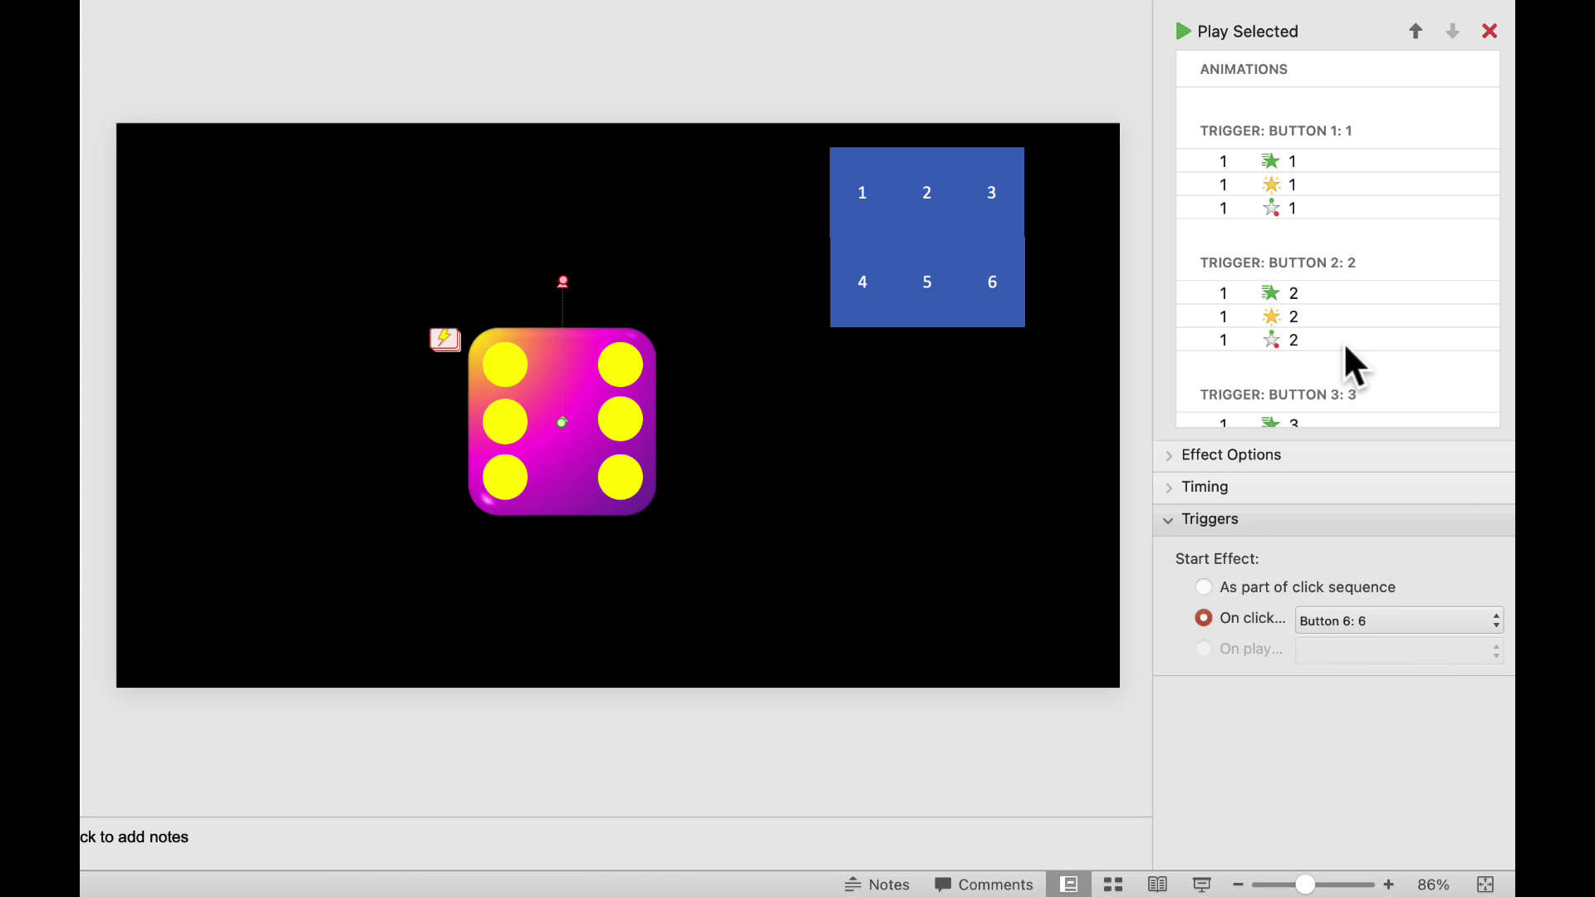
pyautogui.scroll(-5, 1350, 353)
pyautogui.scroll(10, 1344, 346)
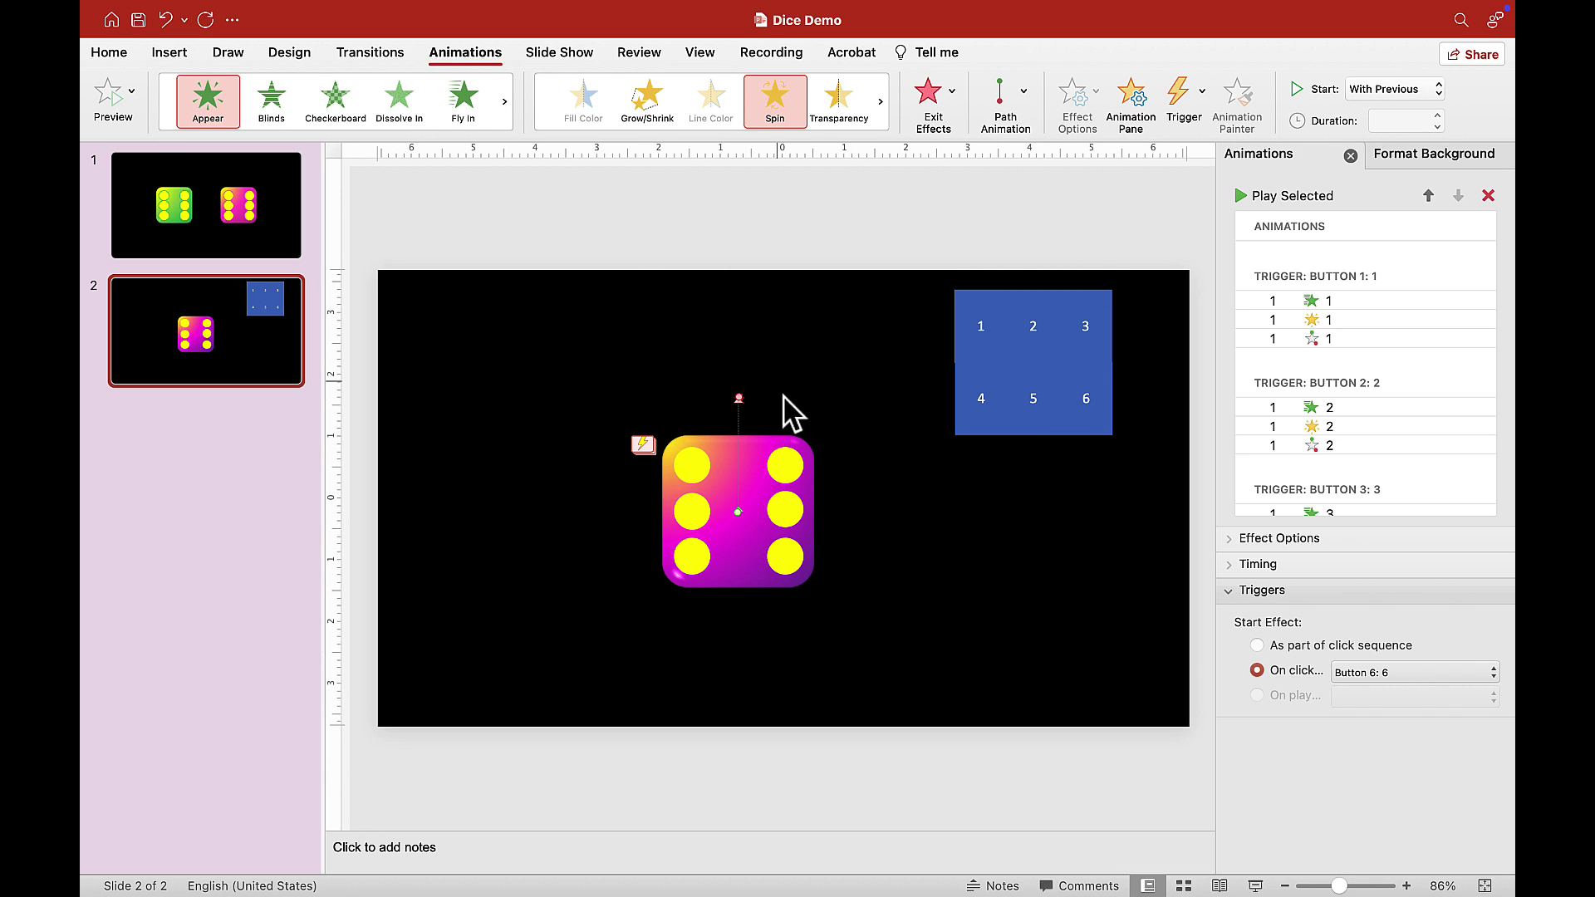
# Add an exit effect to dice faces 2 to 6 together, leaving out face 1
pyautogui.click(781, 459)
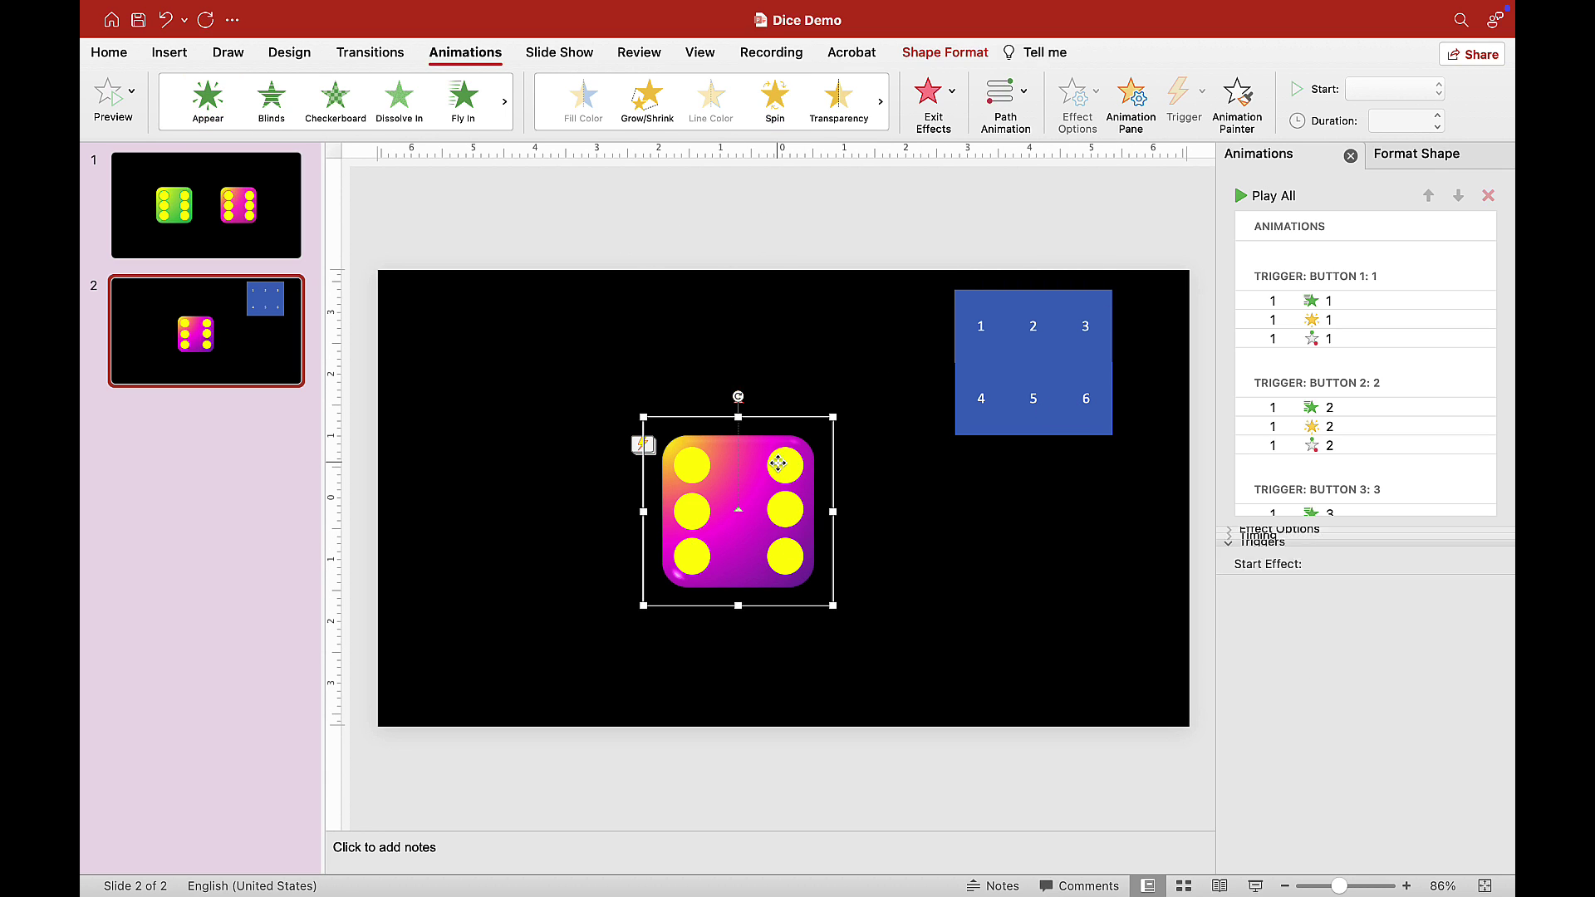
pyautogui.click(942, 54)
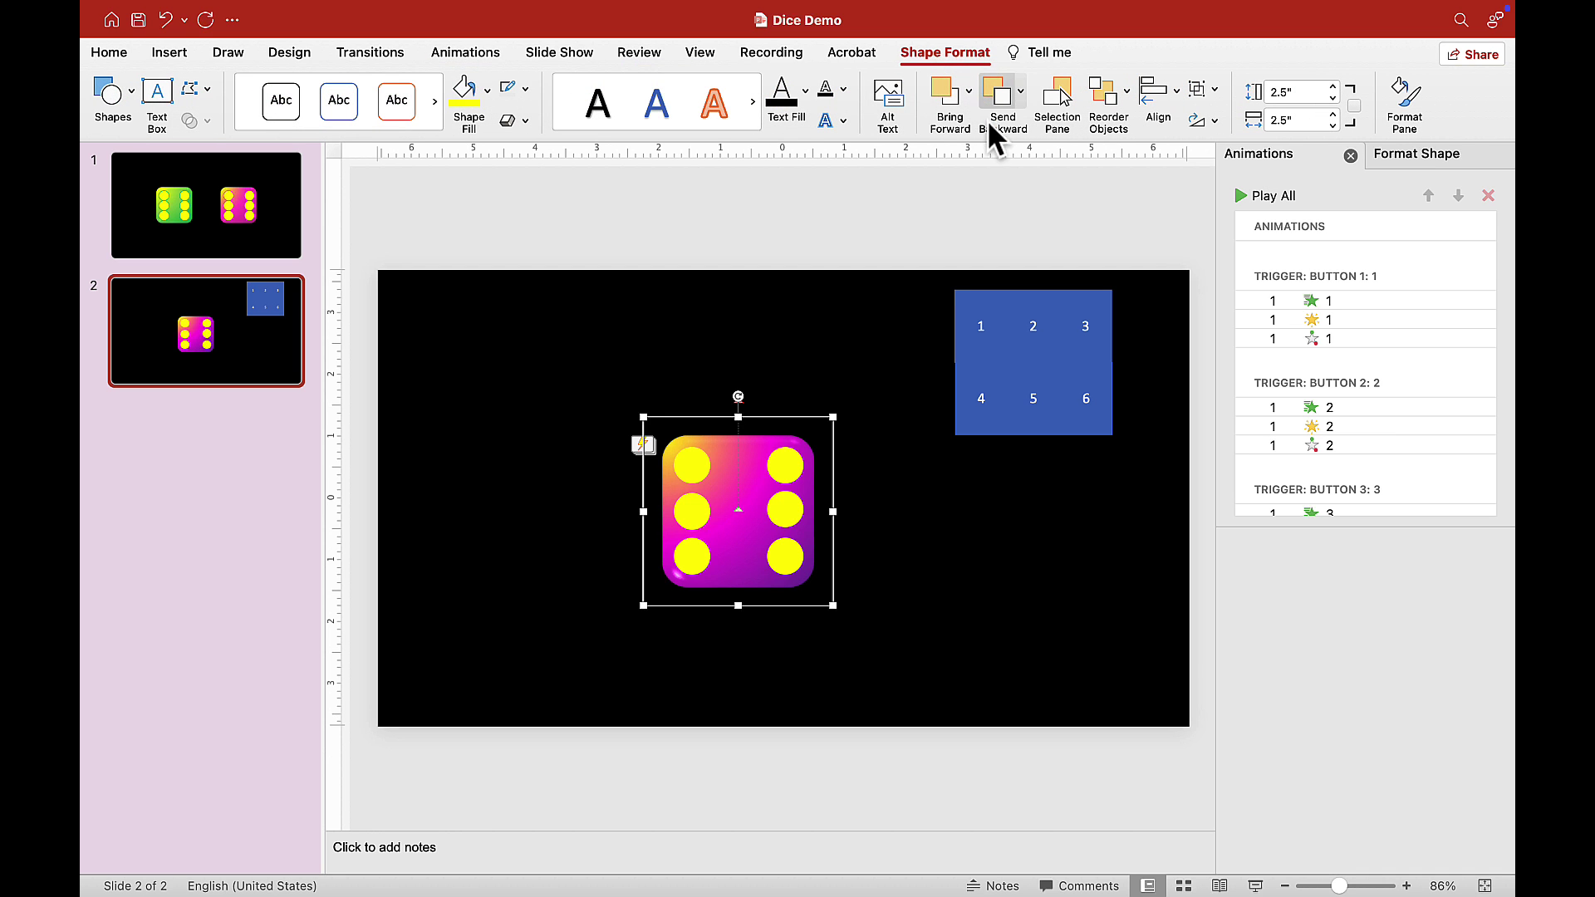
pyautogui.click(1059, 98)
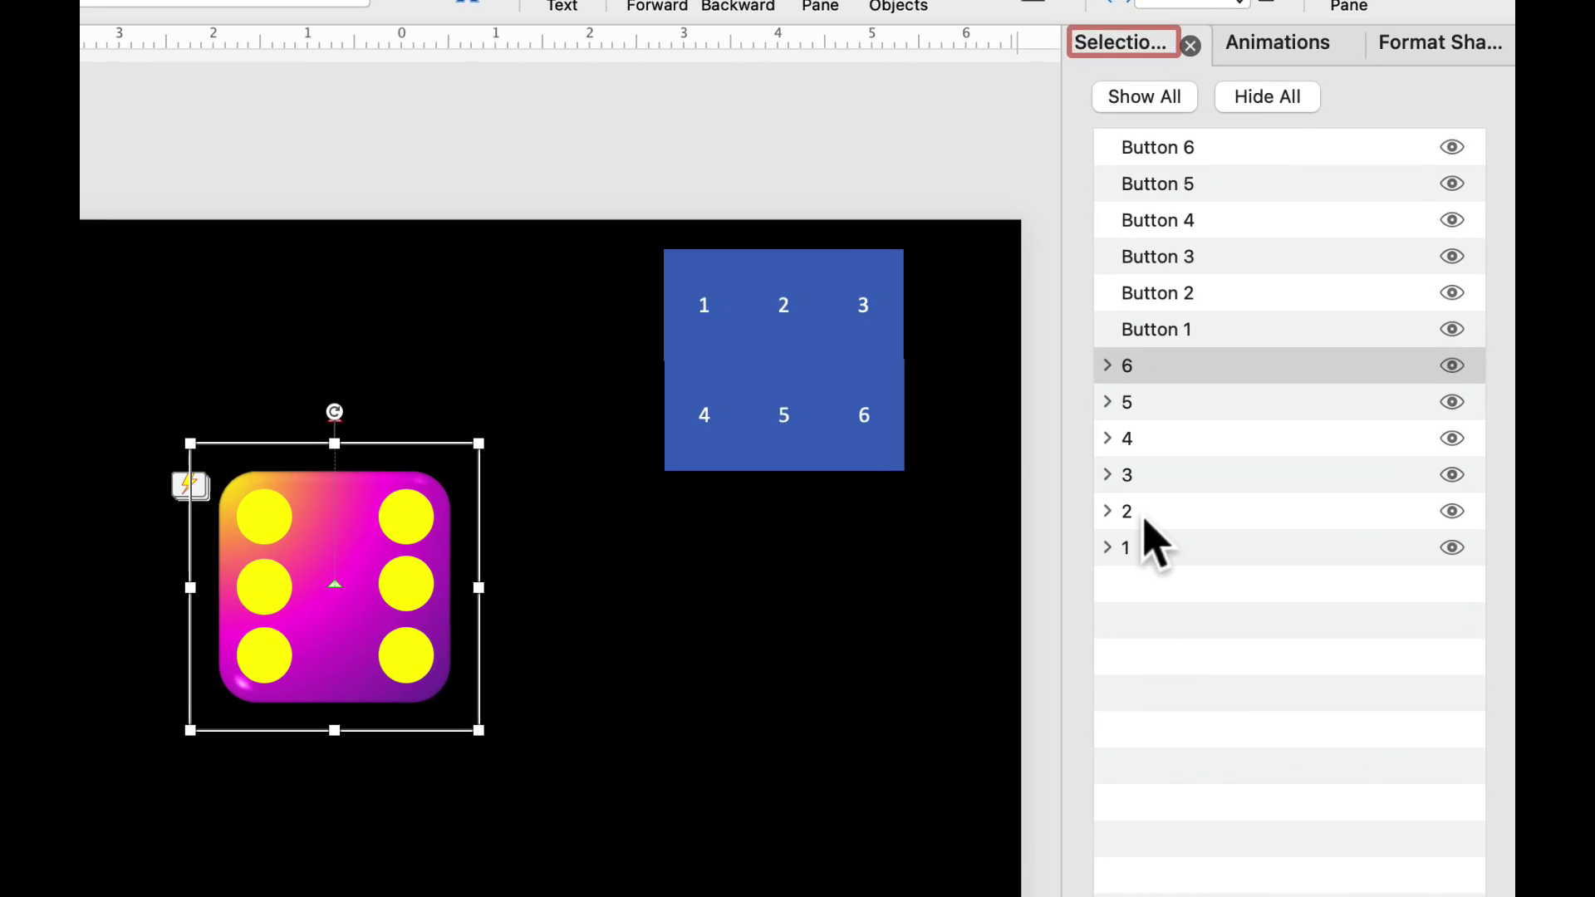
pyautogui.click(1126, 521)
pyautogui.keyDown('shift'); pyautogui.click(1151, 481); pyautogui.keyUp('shift')
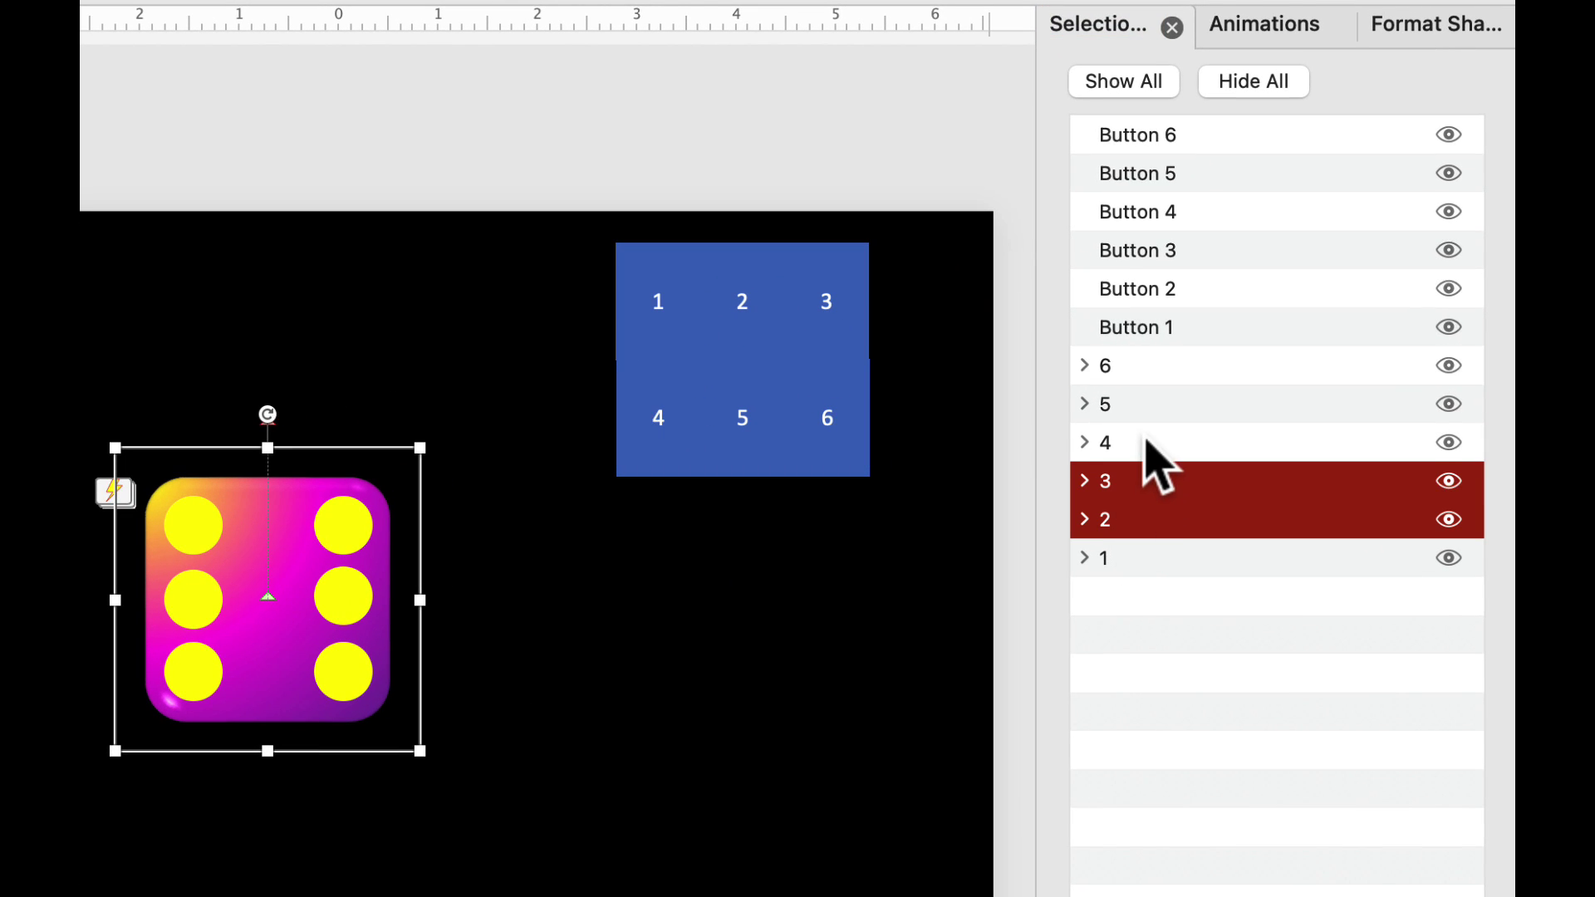
pyautogui.keyDown('shift'); pyautogui.click(1150, 440); pyautogui.keyUp('shift')
pyautogui.keyDown('shift'); pyautogui.click(1146, 404); pyautogui.keyUp('shift')
pyautogui.keyDown('shift'); pyautogui.click(1146, 365); pyautogui.keyUp('shift')
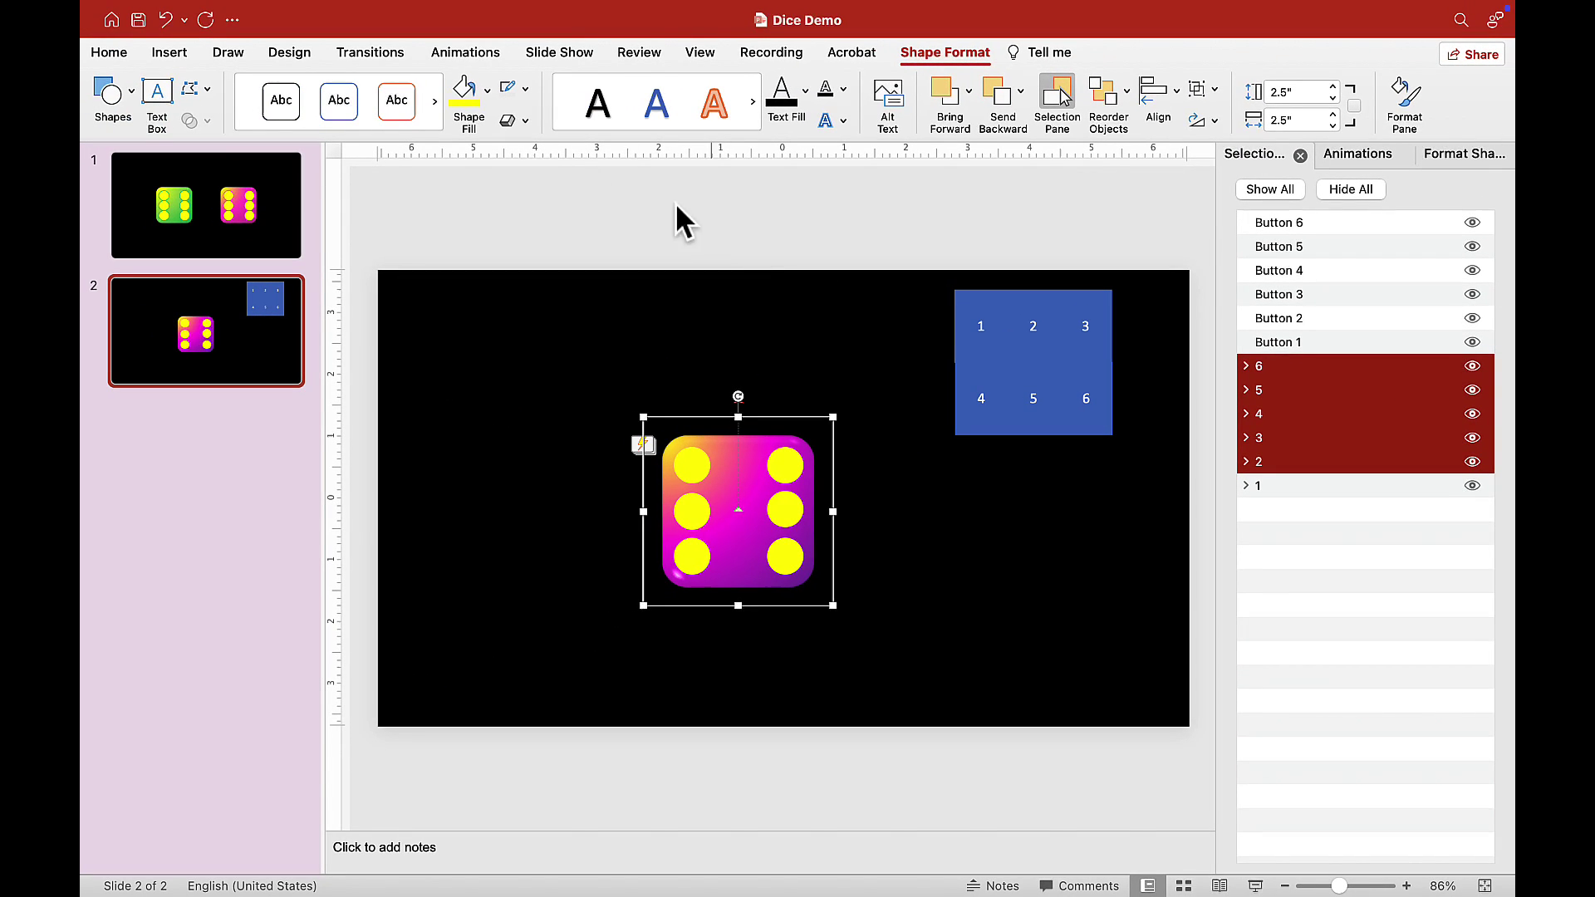
pyautogui.click(482, 49)
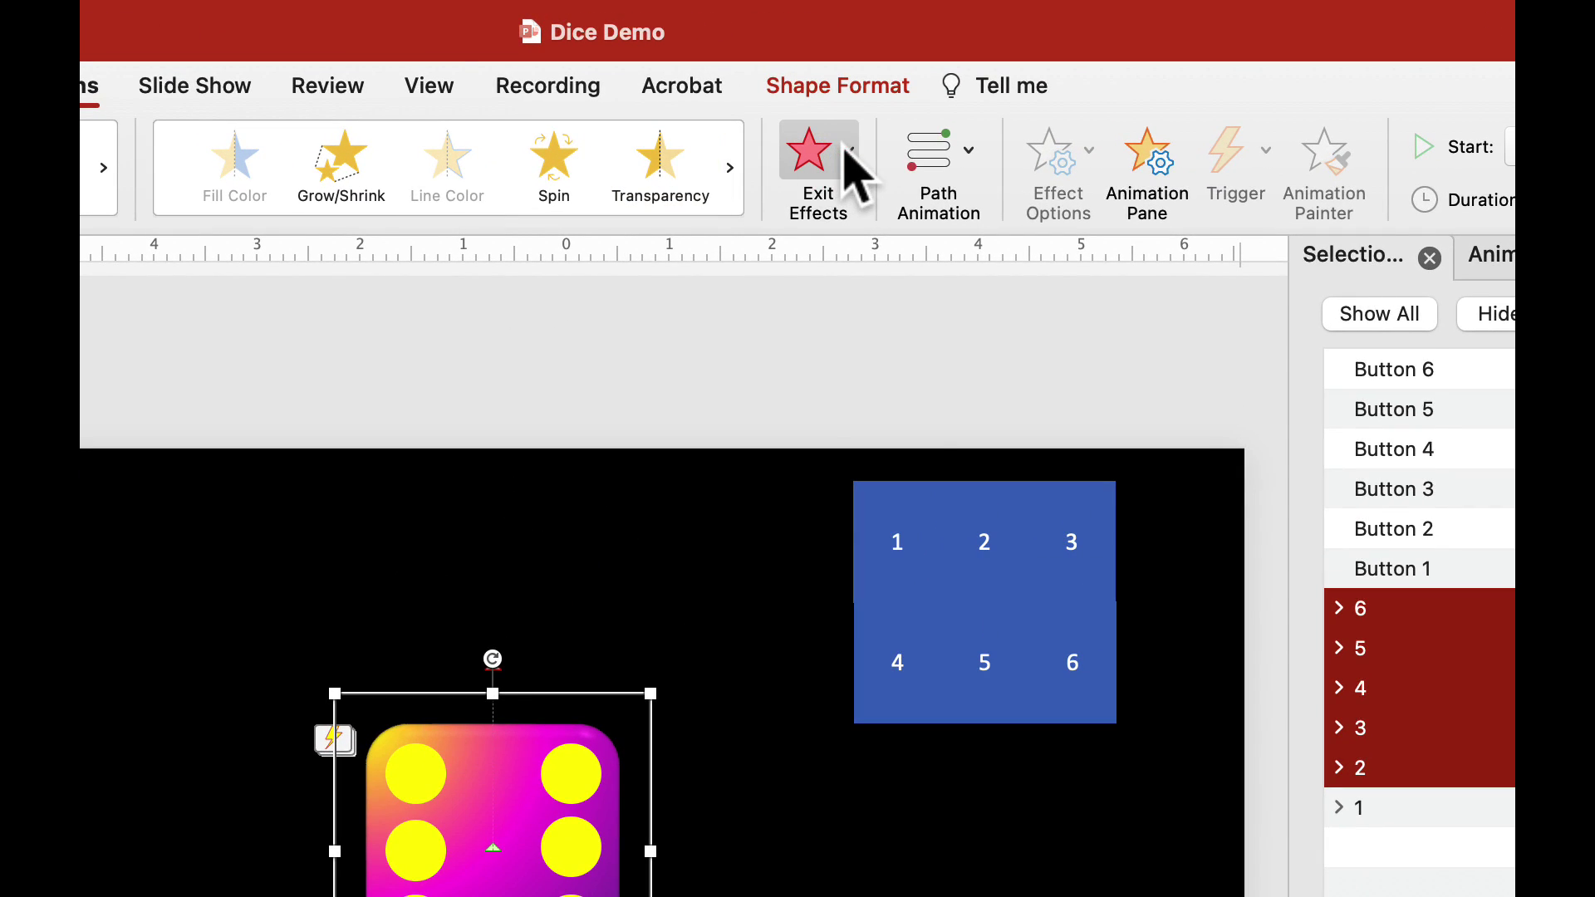
pyautogui.click(856, 170)
pyautogui.click(1080, 281)
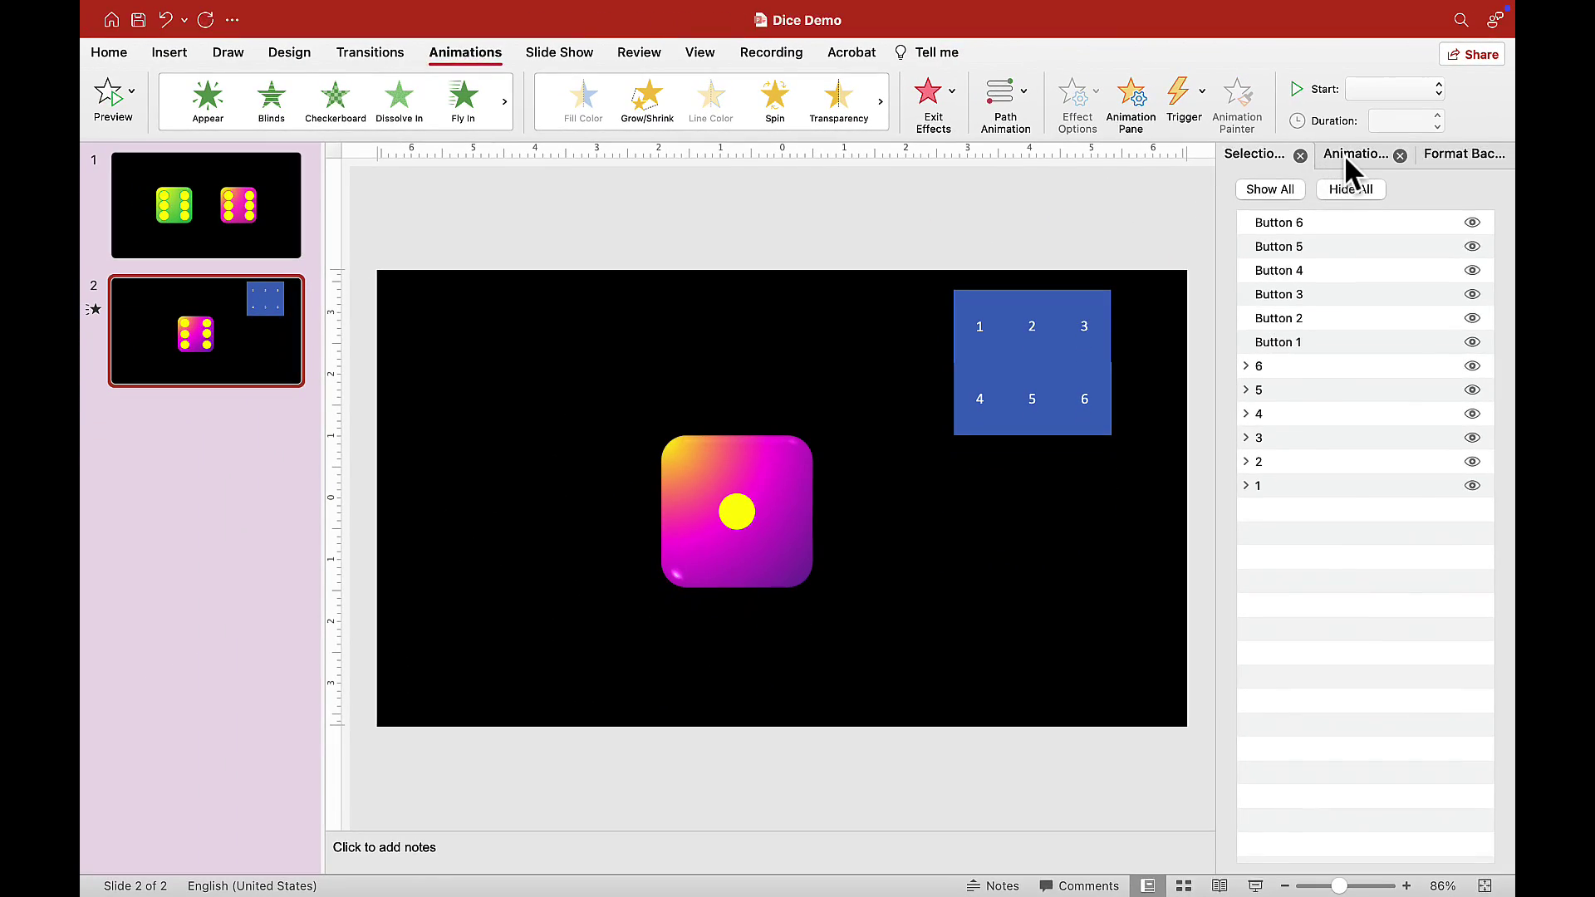
# Move the exit effects of faces 2 to 6 under the Button 1 trigger and set them to start With Previous
pyautogui.click(1344, 154)
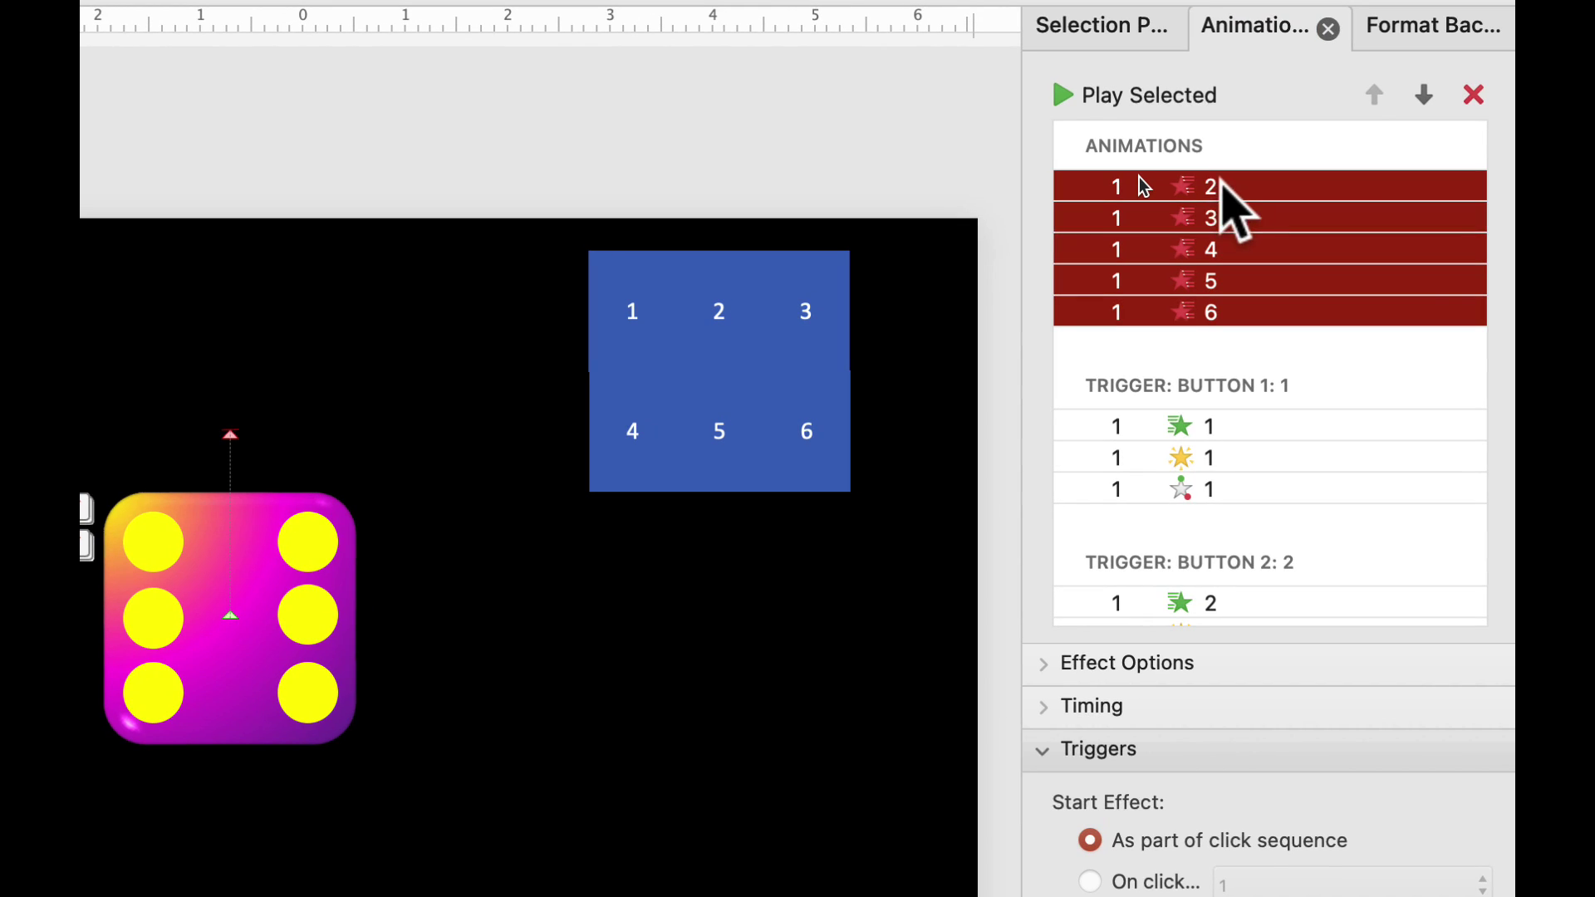
pyautogui.moveTo(1214, 205); pyautogui.dragTo(1202, 494)
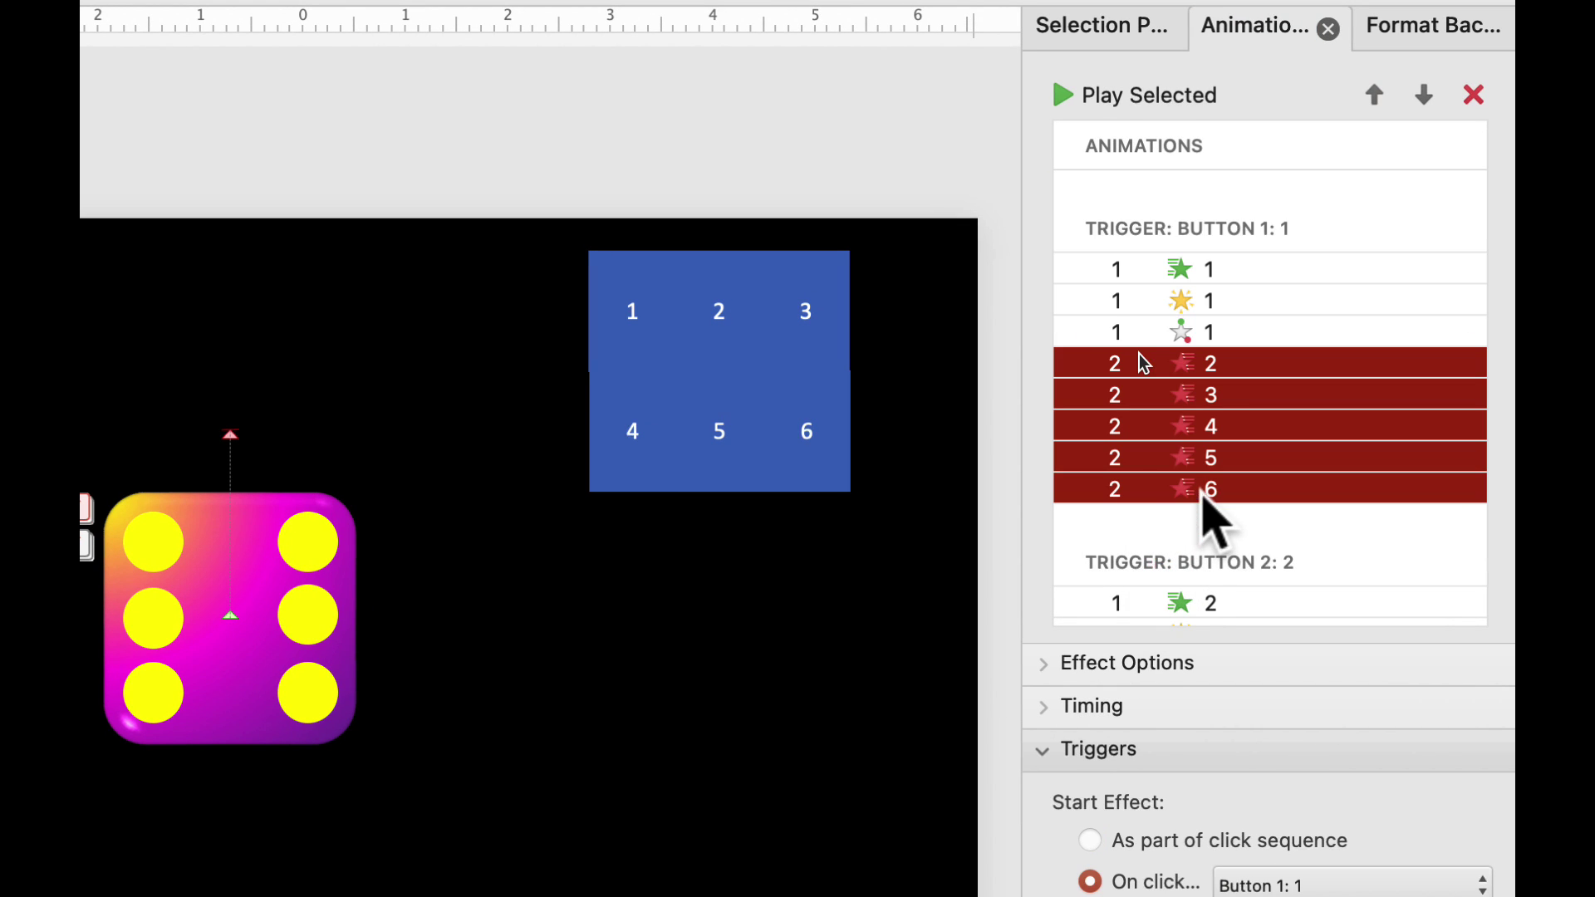
pyautogui.click(1045, 749)
pyautogui.click(1079, 708)
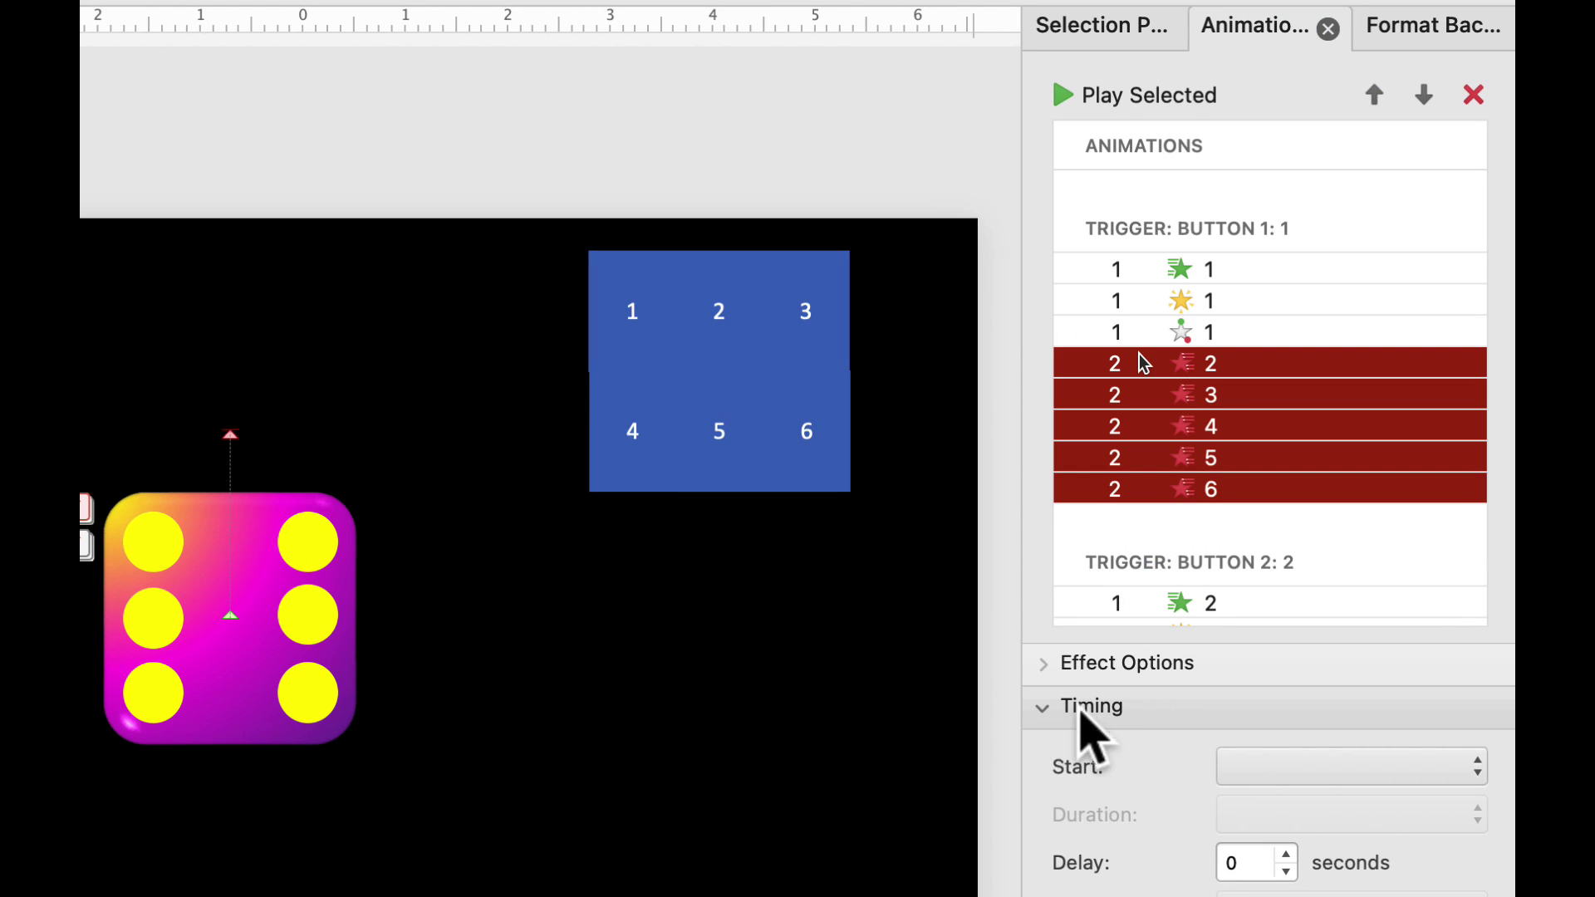
pyautogui.click(1452, 769)
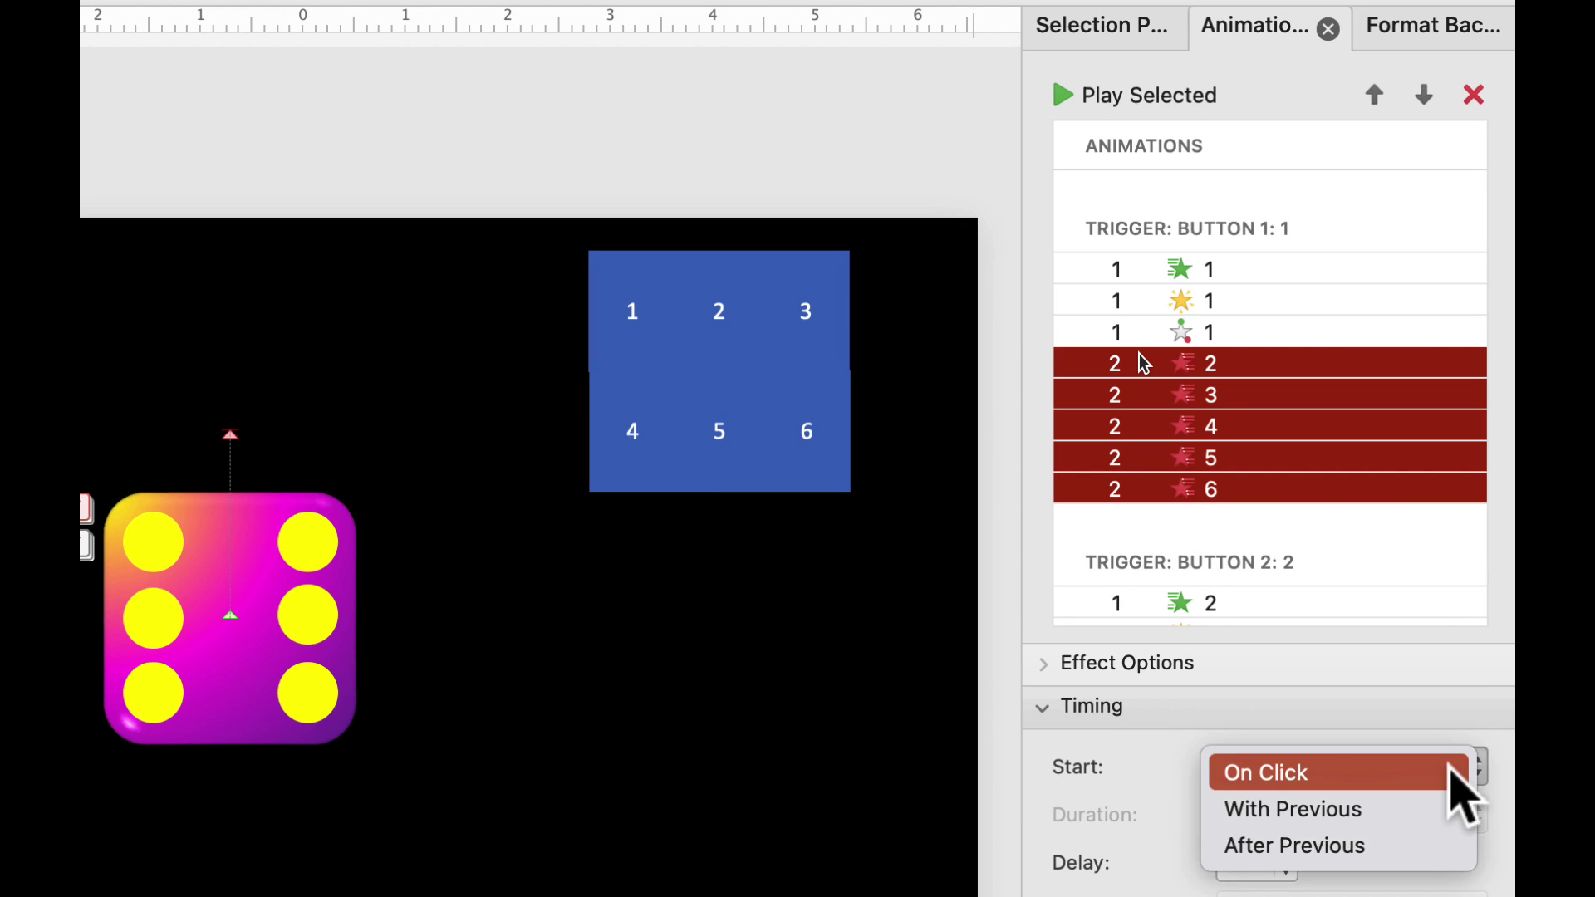
pyautogui.click(1339, 809)
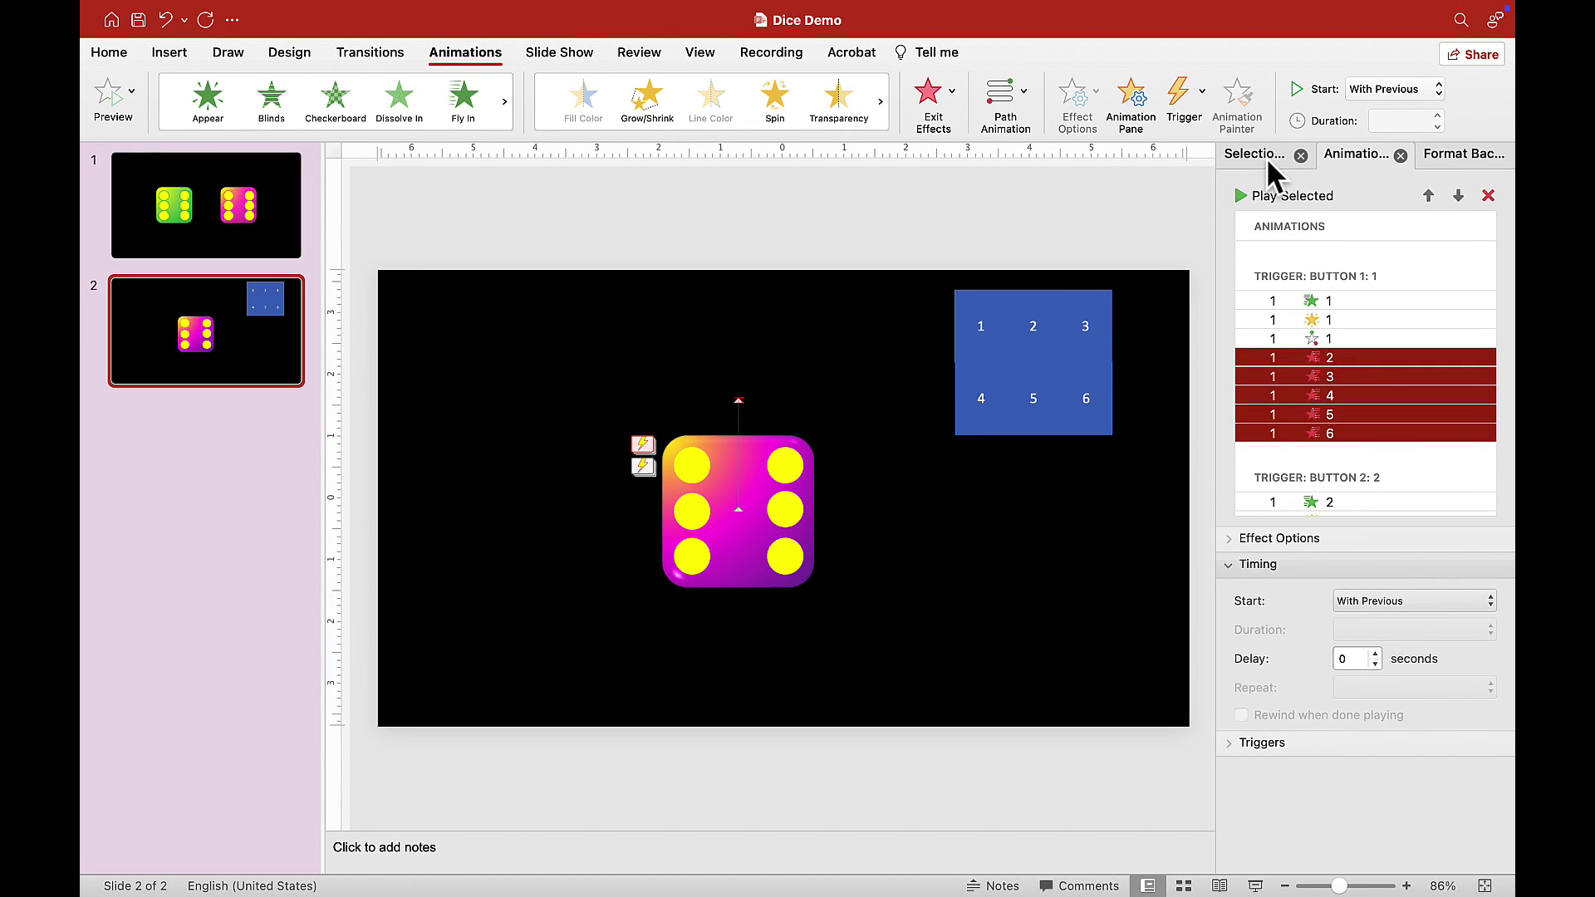
# Add a Disappear exit effect to dice faces 1, 3, 4, 5 and 6 together, leaving out face 2
pyautogui.click(1206, 109)
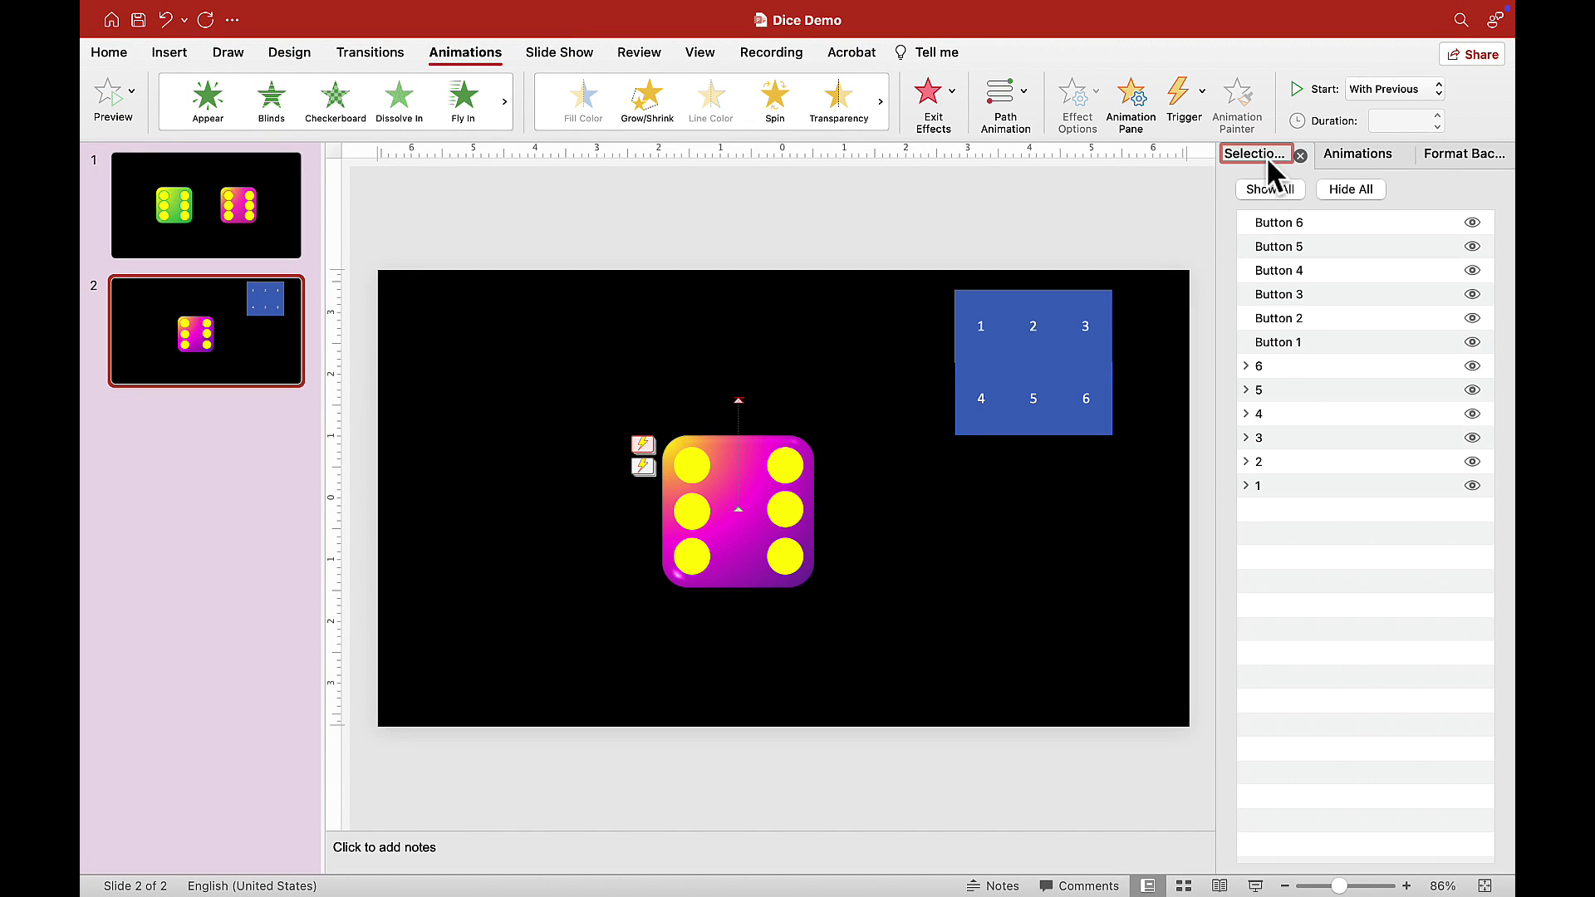
pyautogui.click(1254, 482)
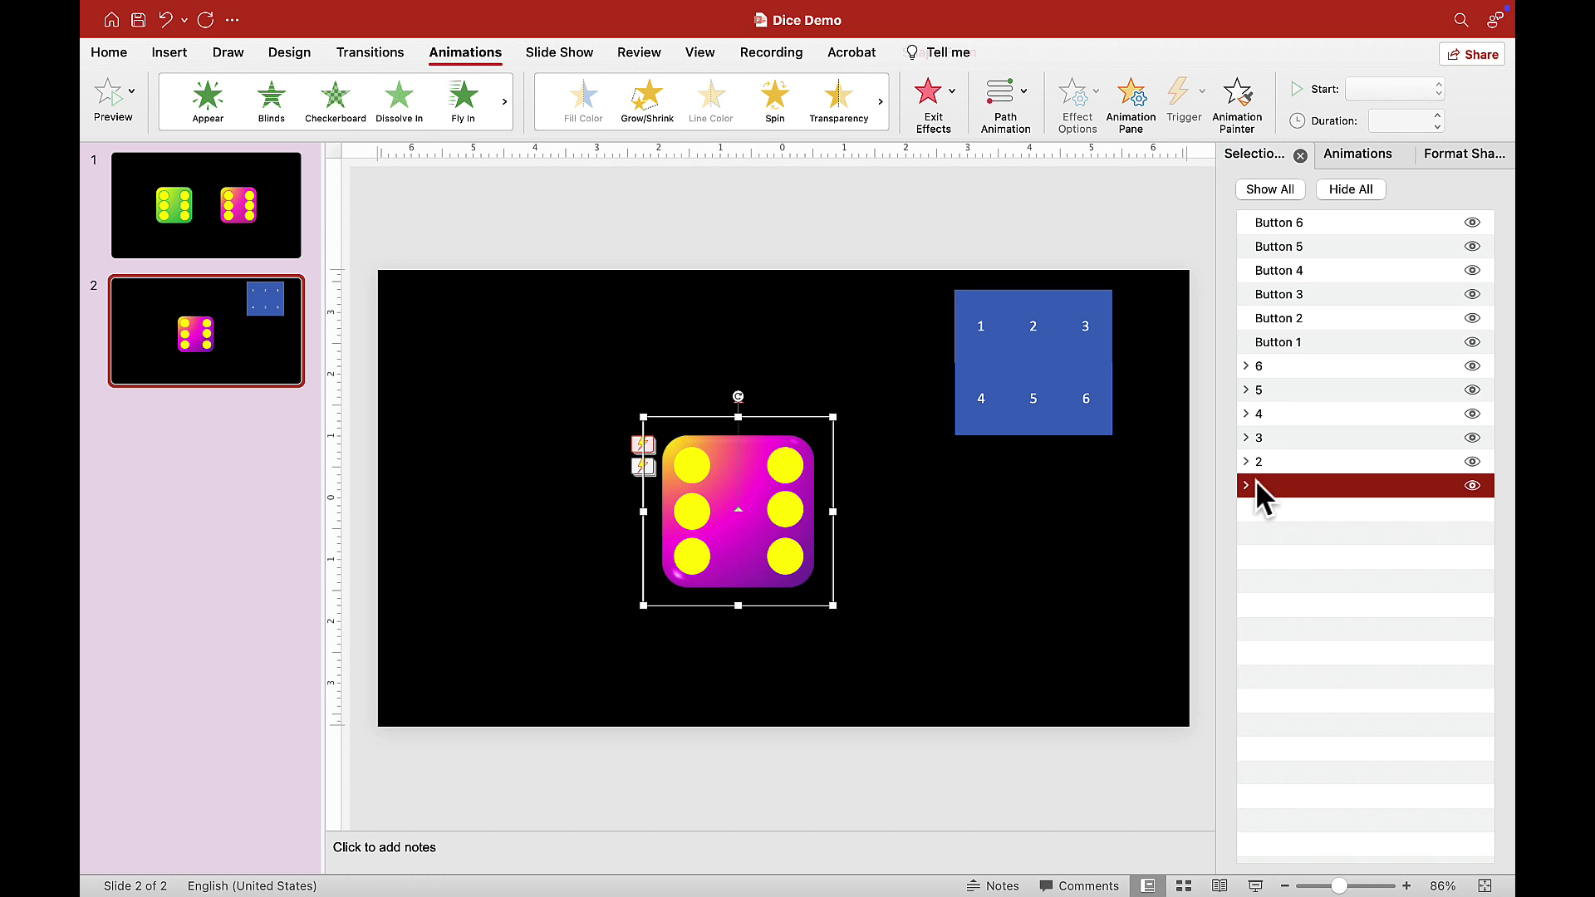
pyautogui.keyDown('super'); pyautogui.click(1261, 436); pyautogui.keyUp('super')
pyautogui.keyDown('super'); pyautogui.click(1268, 413); pyautogui.keyUp('super')
pyautogui.keyDown('super'); pyautogui.click(1269, 390); pyautogui.keyUp('super')
pyautogui.keyDown('super'); pyautogui.click(1271, 365); pyautogui.keyUp('super')
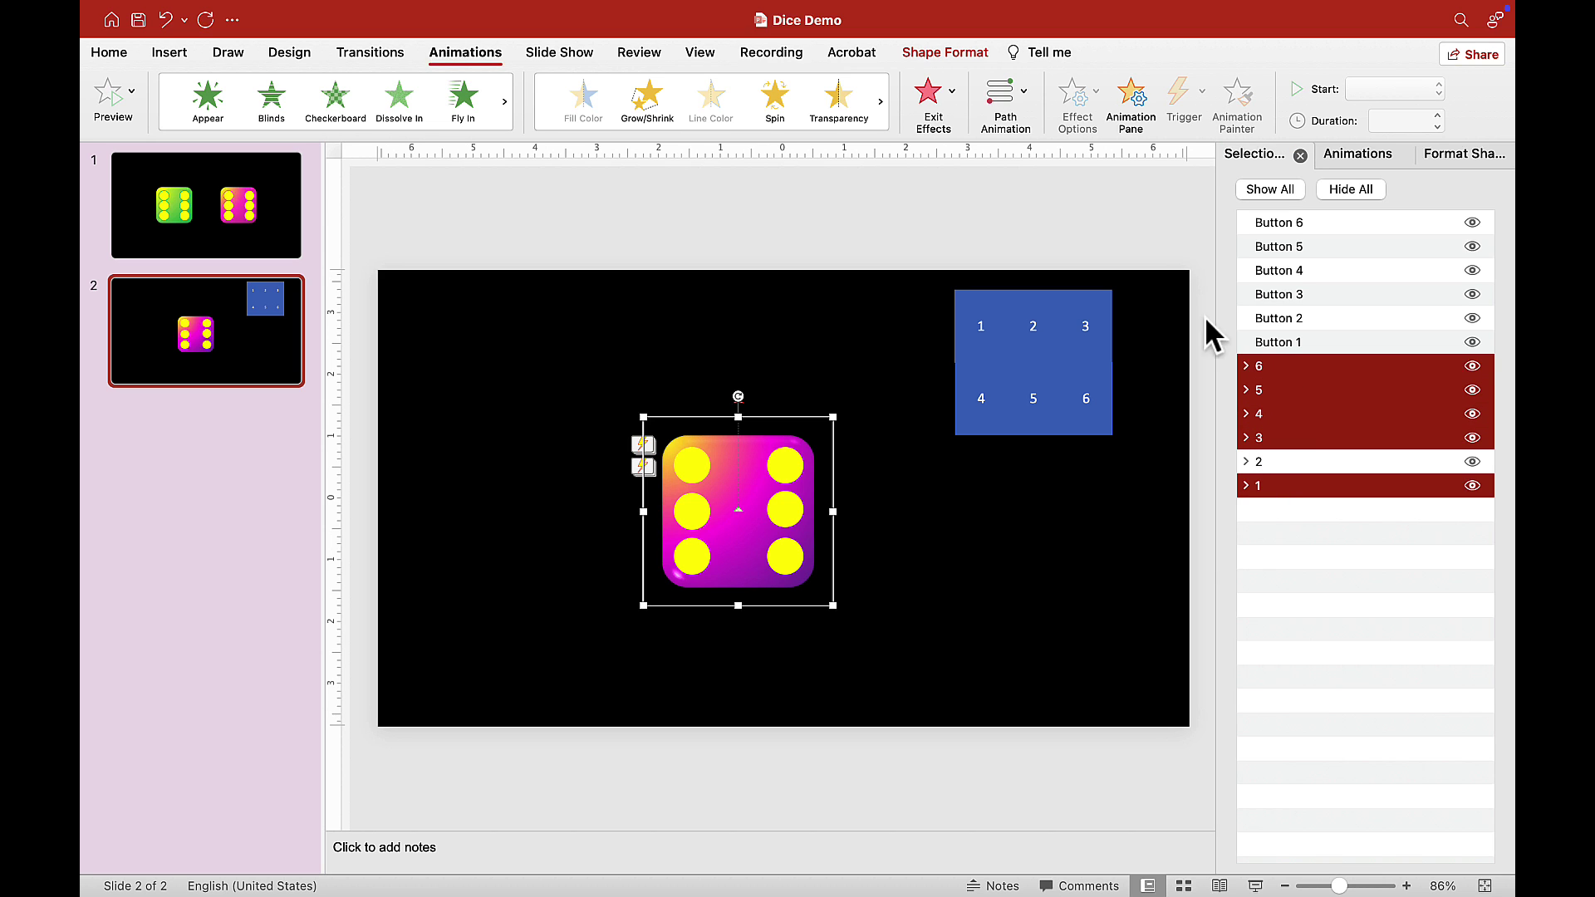
pyautogui.click(951, 92)
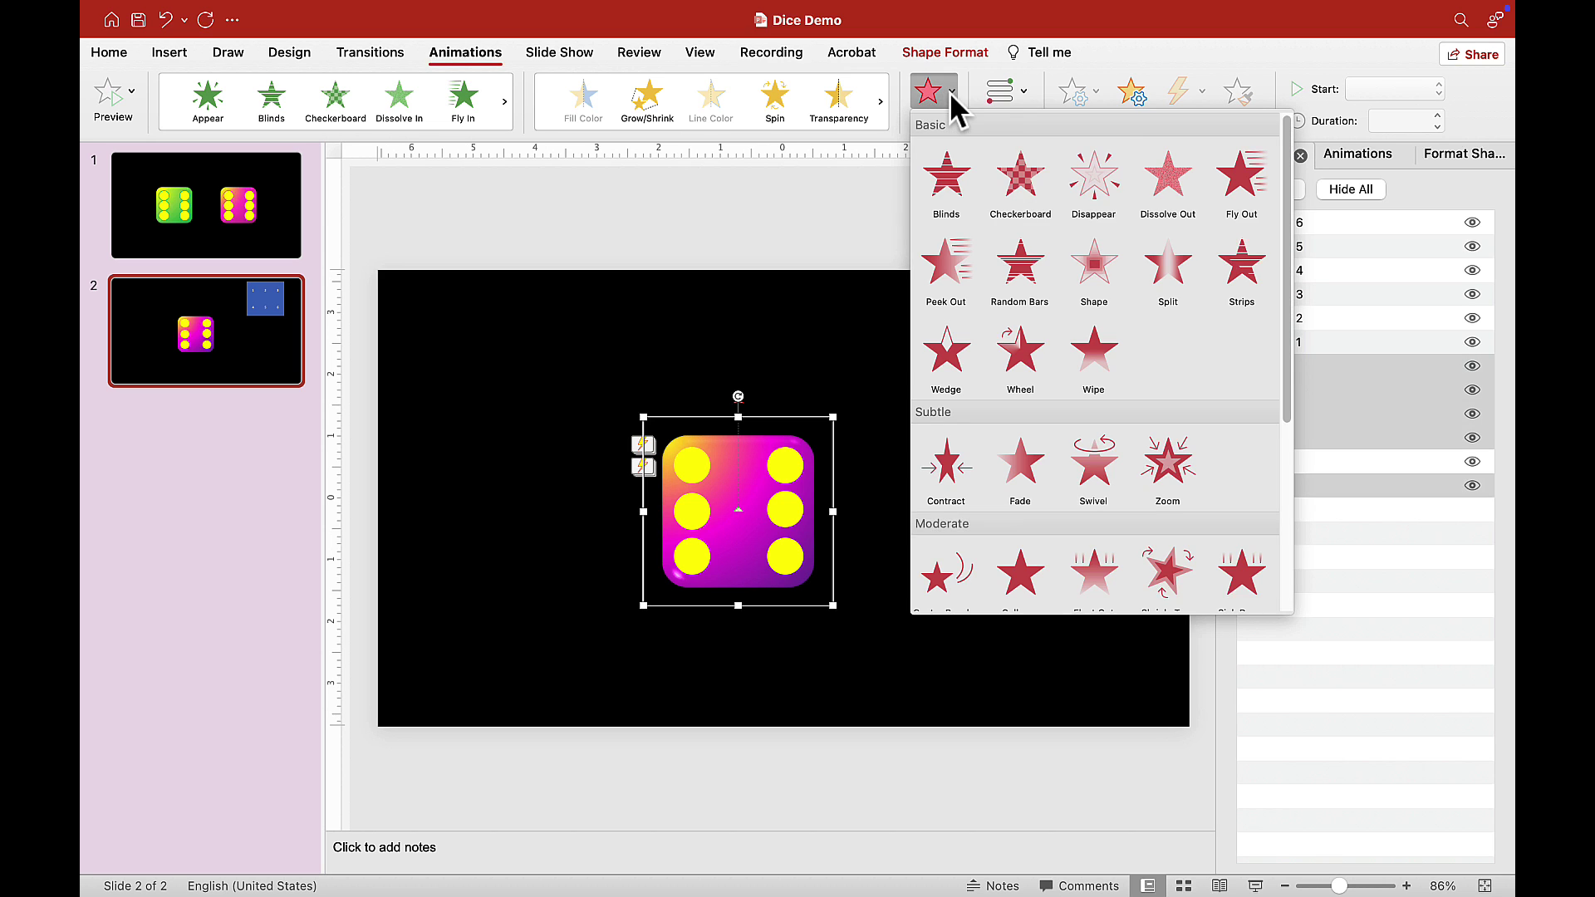
pyautogui.click(1093, 191)
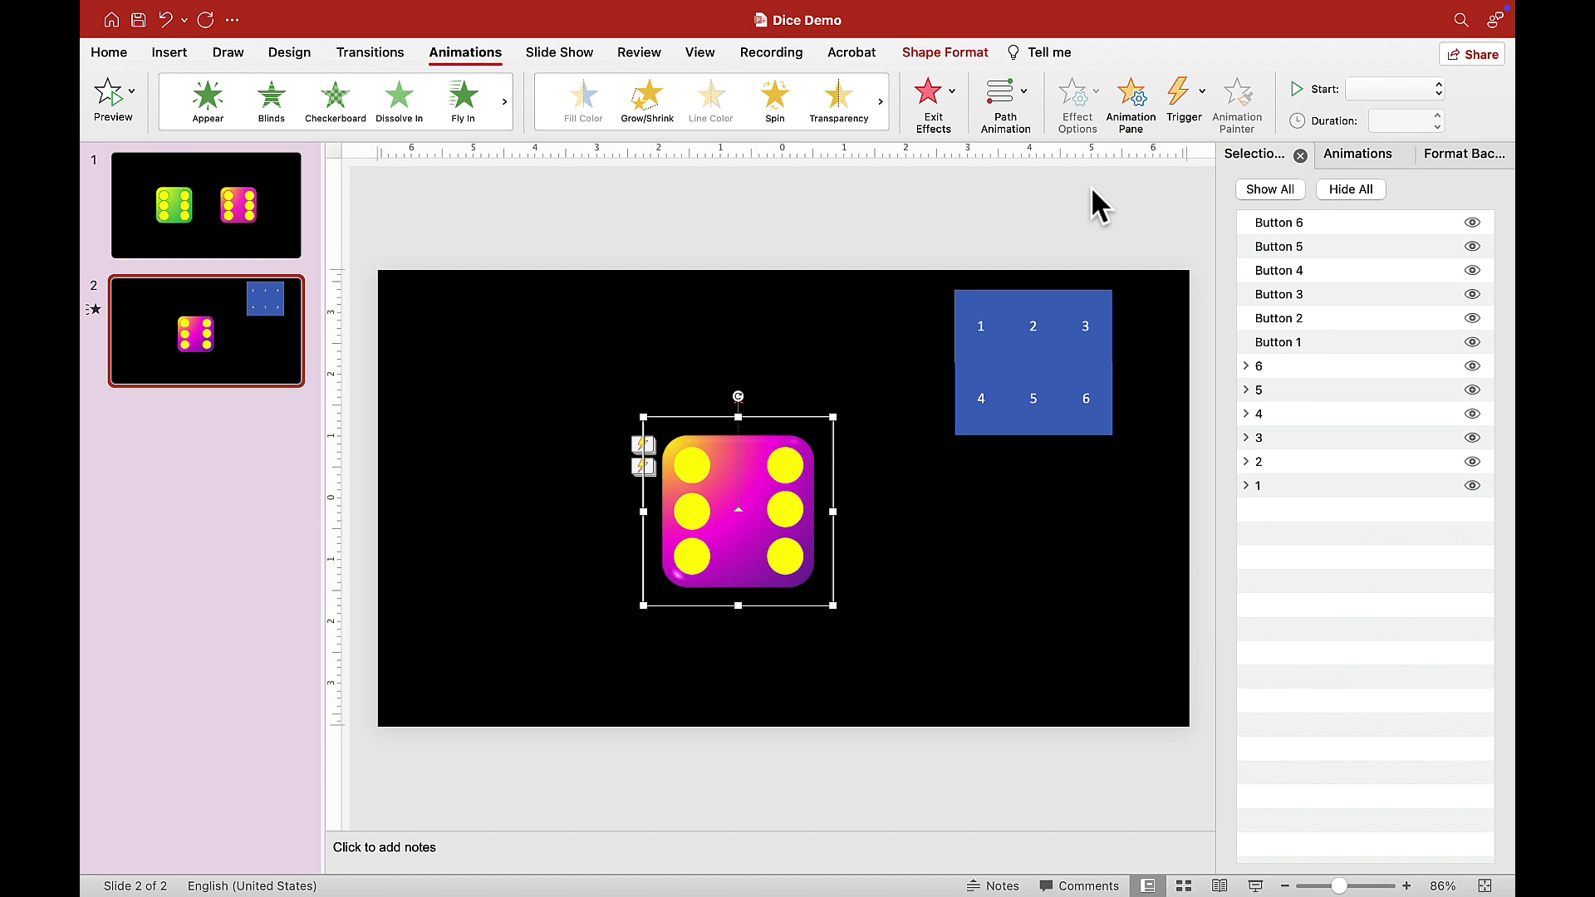
# Move the new exit effects of faces 1, 3, 4, 5 and 6 under the Button 2 trigger, starting With Previous
pyautogui.click(1328, 153)
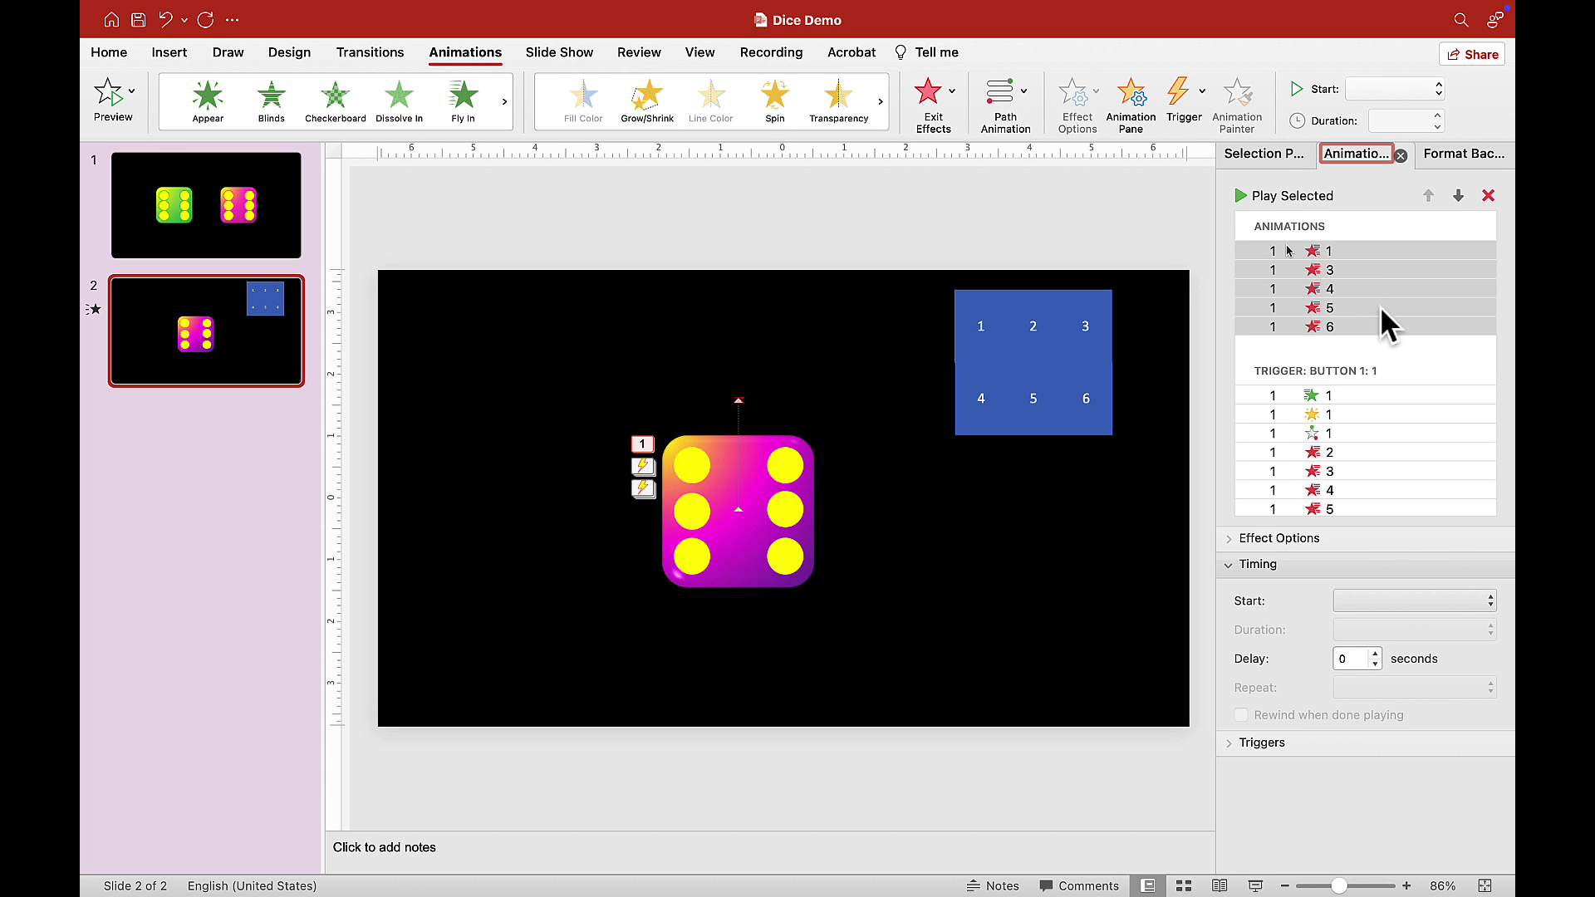
pyautogui.click(1337, 251)
pyautogui.keyDown('shift'); pyautogui.click(1339, 323); pyautogui.keyUp('shift')
pyautogui.moveTo(1339, 322); pyautogui.dragTo(1335, 446)
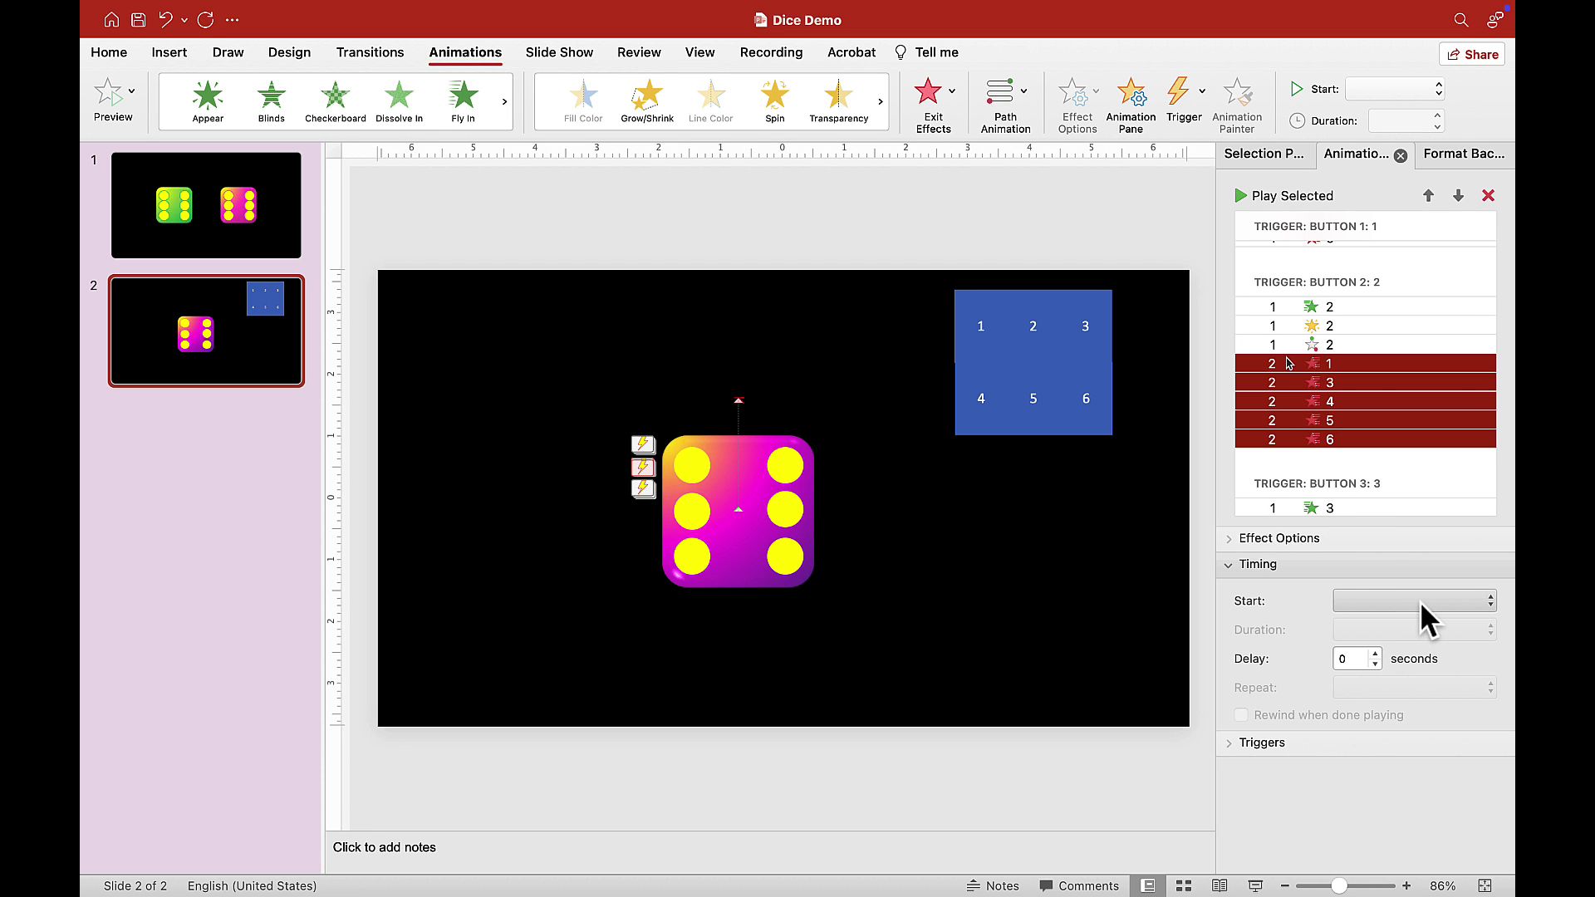
pyautogui.click(1418, 600)
pyautogui.click(1403, 621)
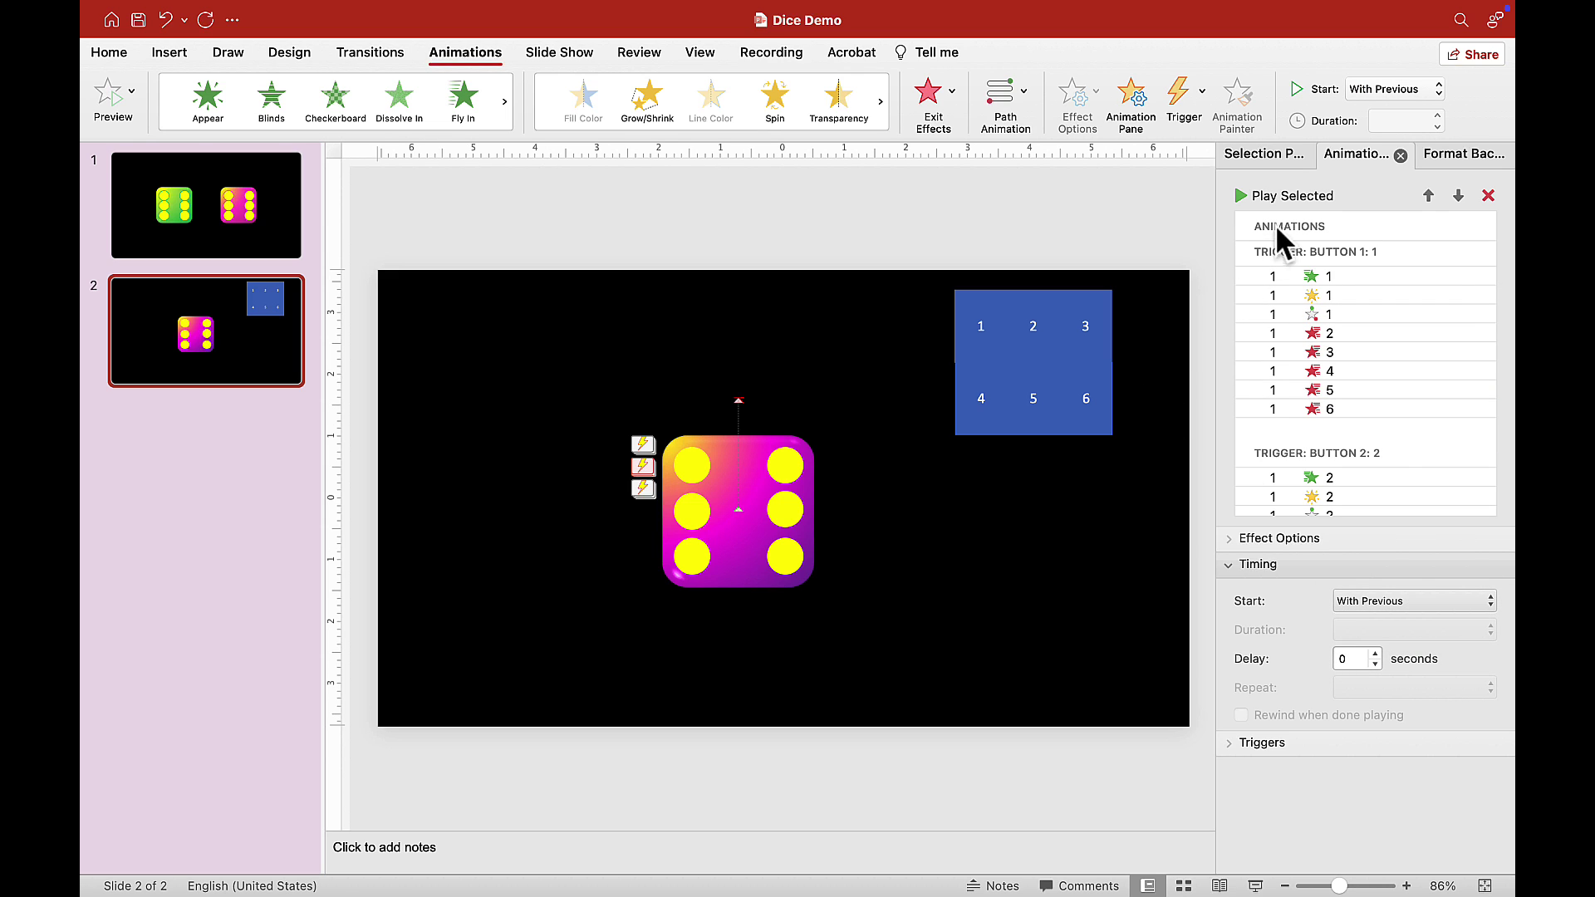
# Add a Disappear exit effect to dice faces 1, 2, 4, 5 and 6 together, leaving out face 3
pyautogui.click(1259, 160)
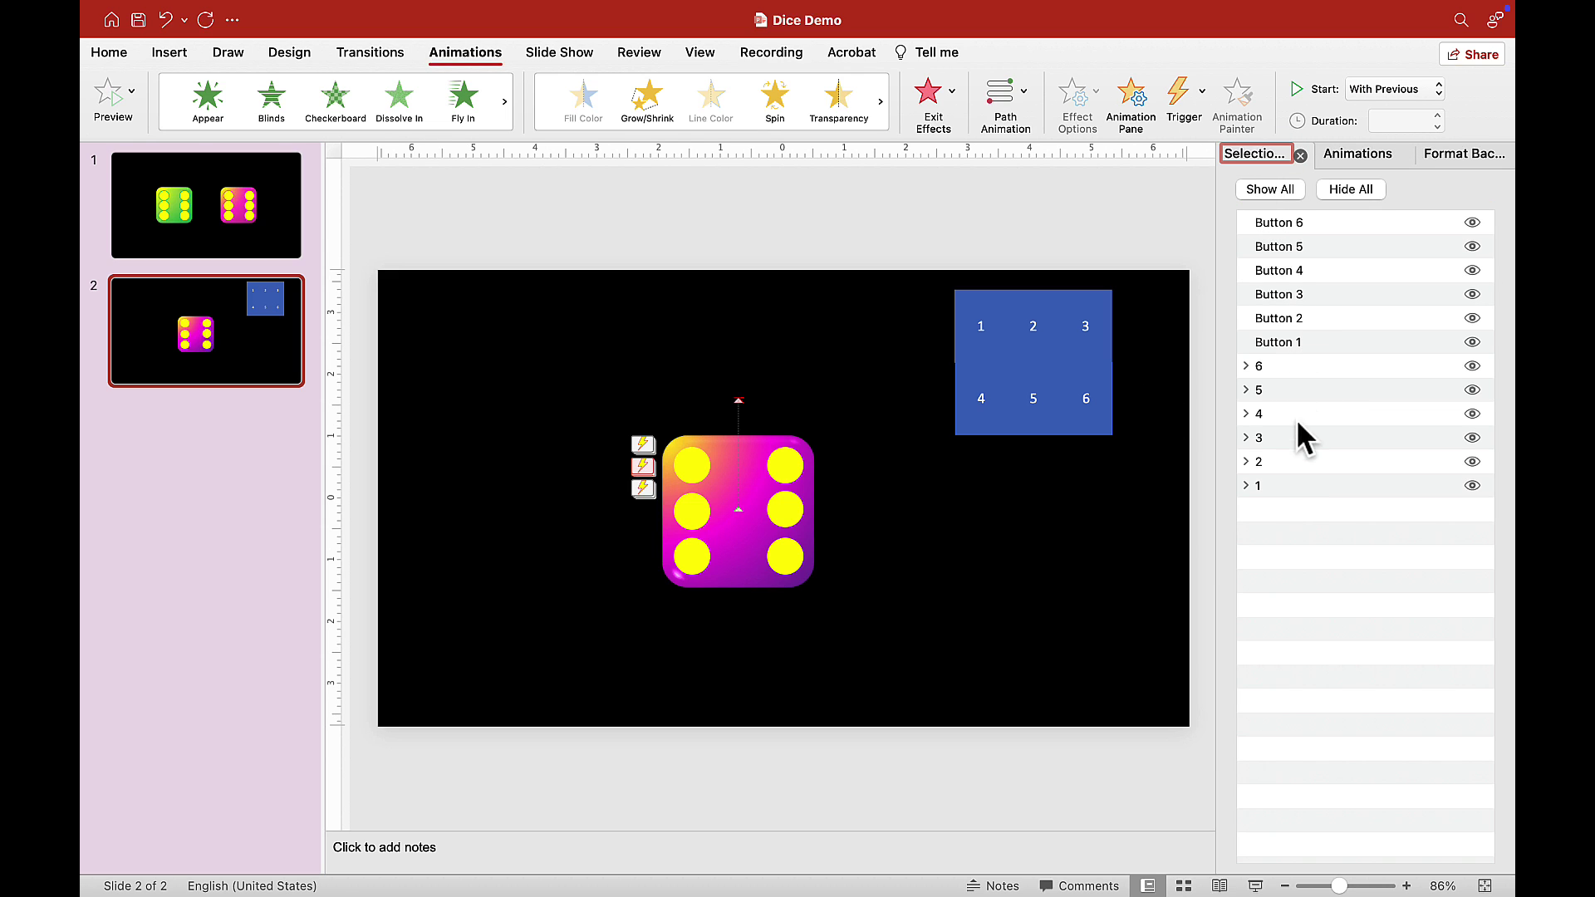
pyautogui.click(1262, 486)
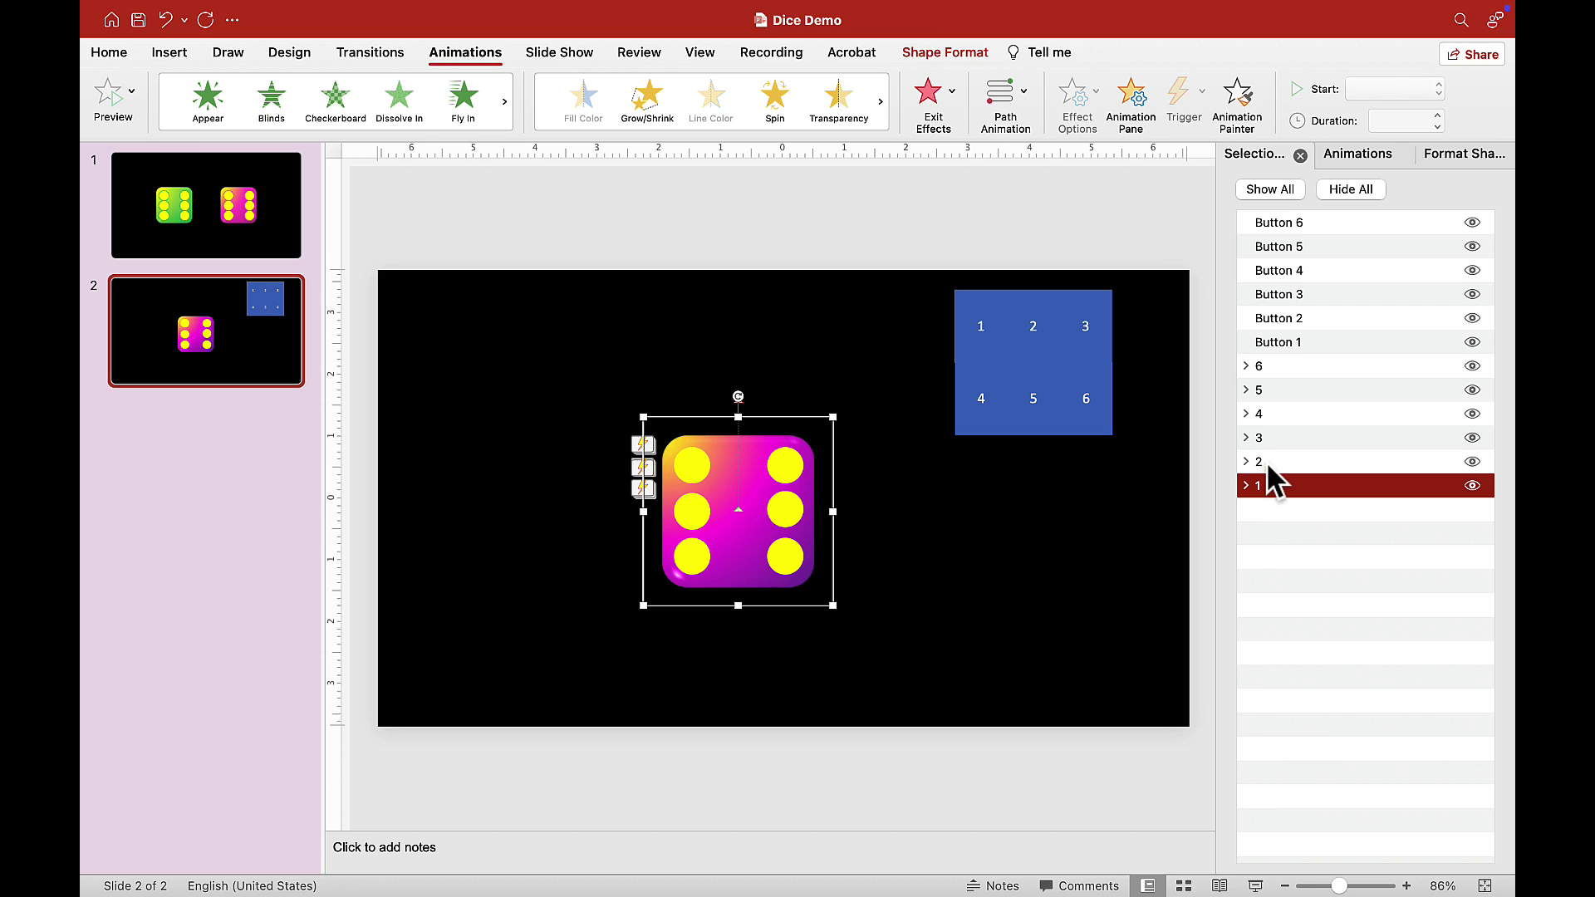
pyautogui.keyDown('shift'); pyautogui.click(1265, 462); pyautogui.keyUp('shift')
pyautogui.keyDown('super'); pyautogui.click(1265, 414); pyautogui.keyUp('super')
pyautogui.keyDown('super'); pyautogui.click(1268, 388); pyautogui.keyUp('super')
pyautogui.keyDown('super'); pyautogui.click(1268, 365); pyautogui.keyUp('super')
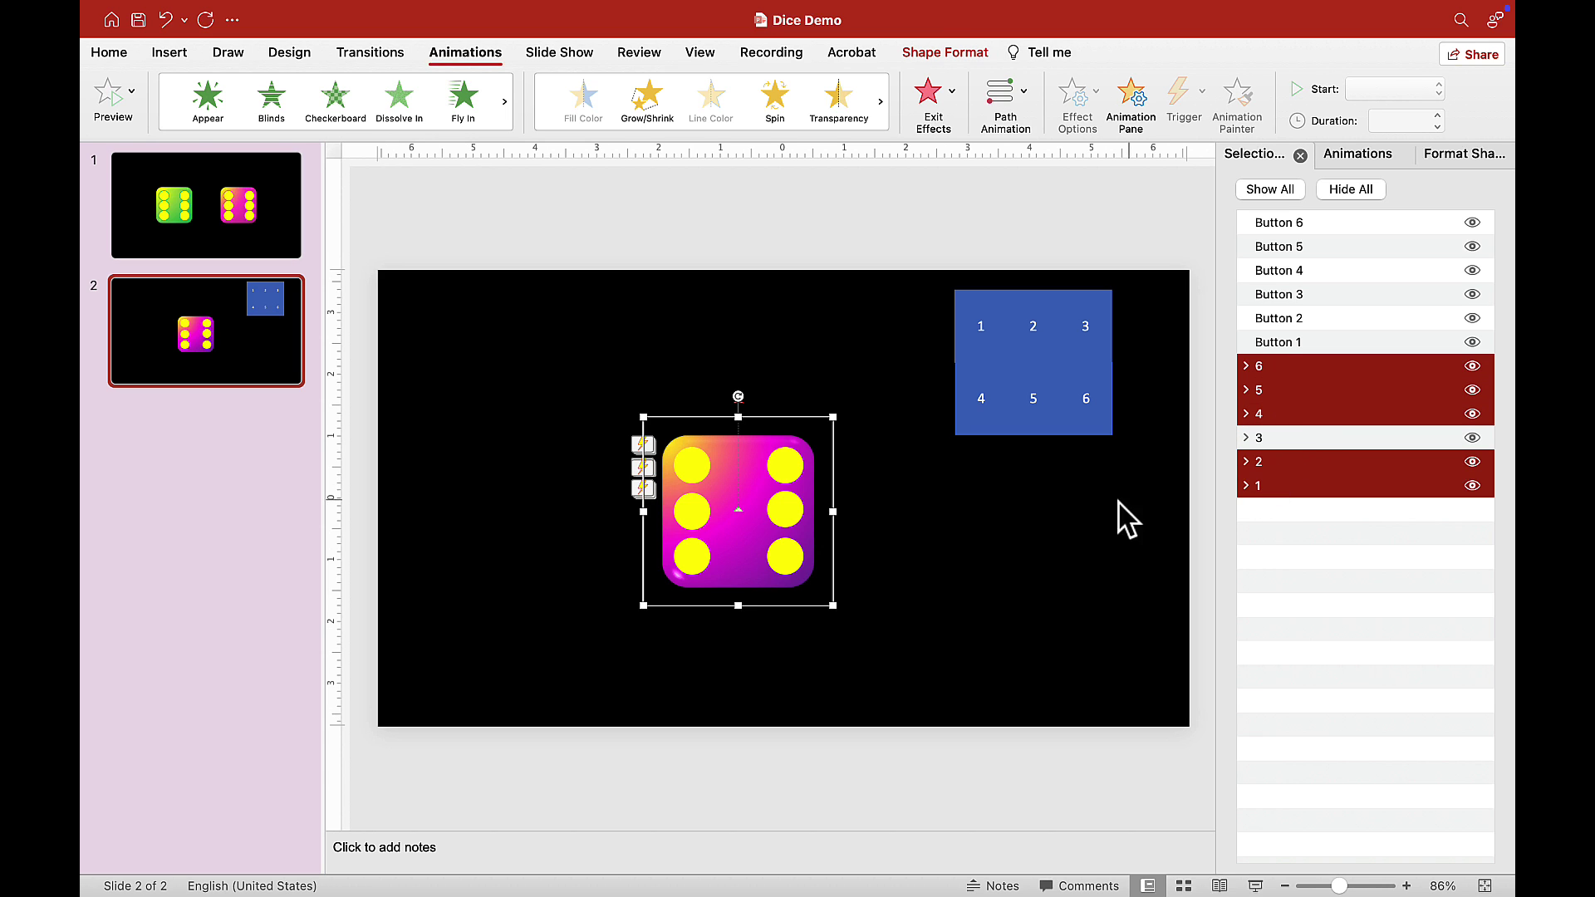
pyautogui.click(935, 96)
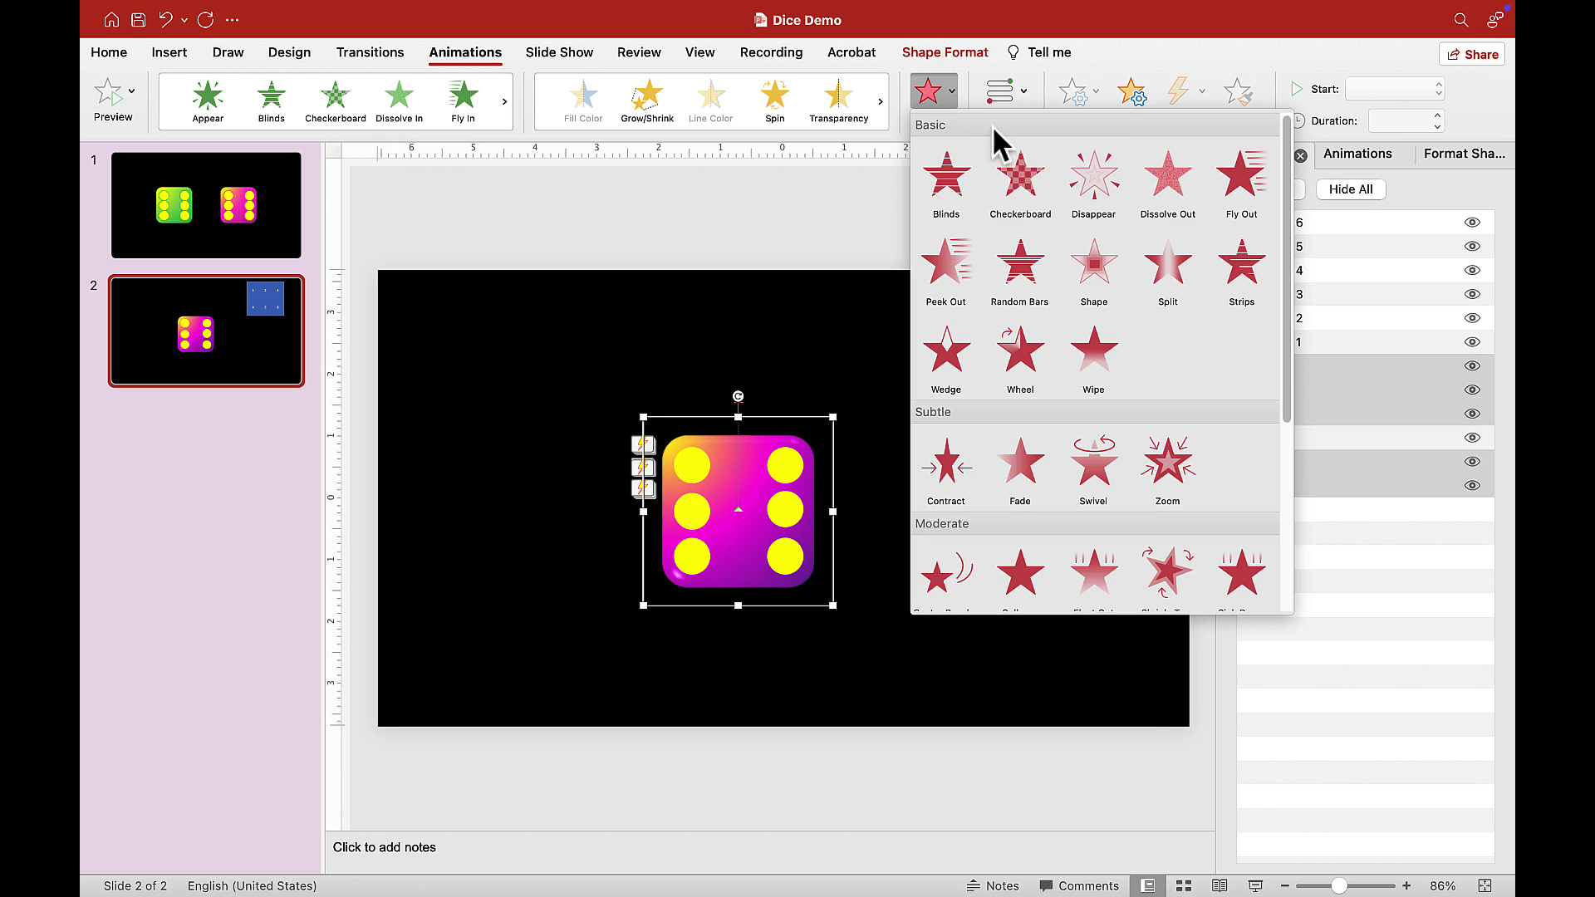
pyautogui.click(1089, 176)
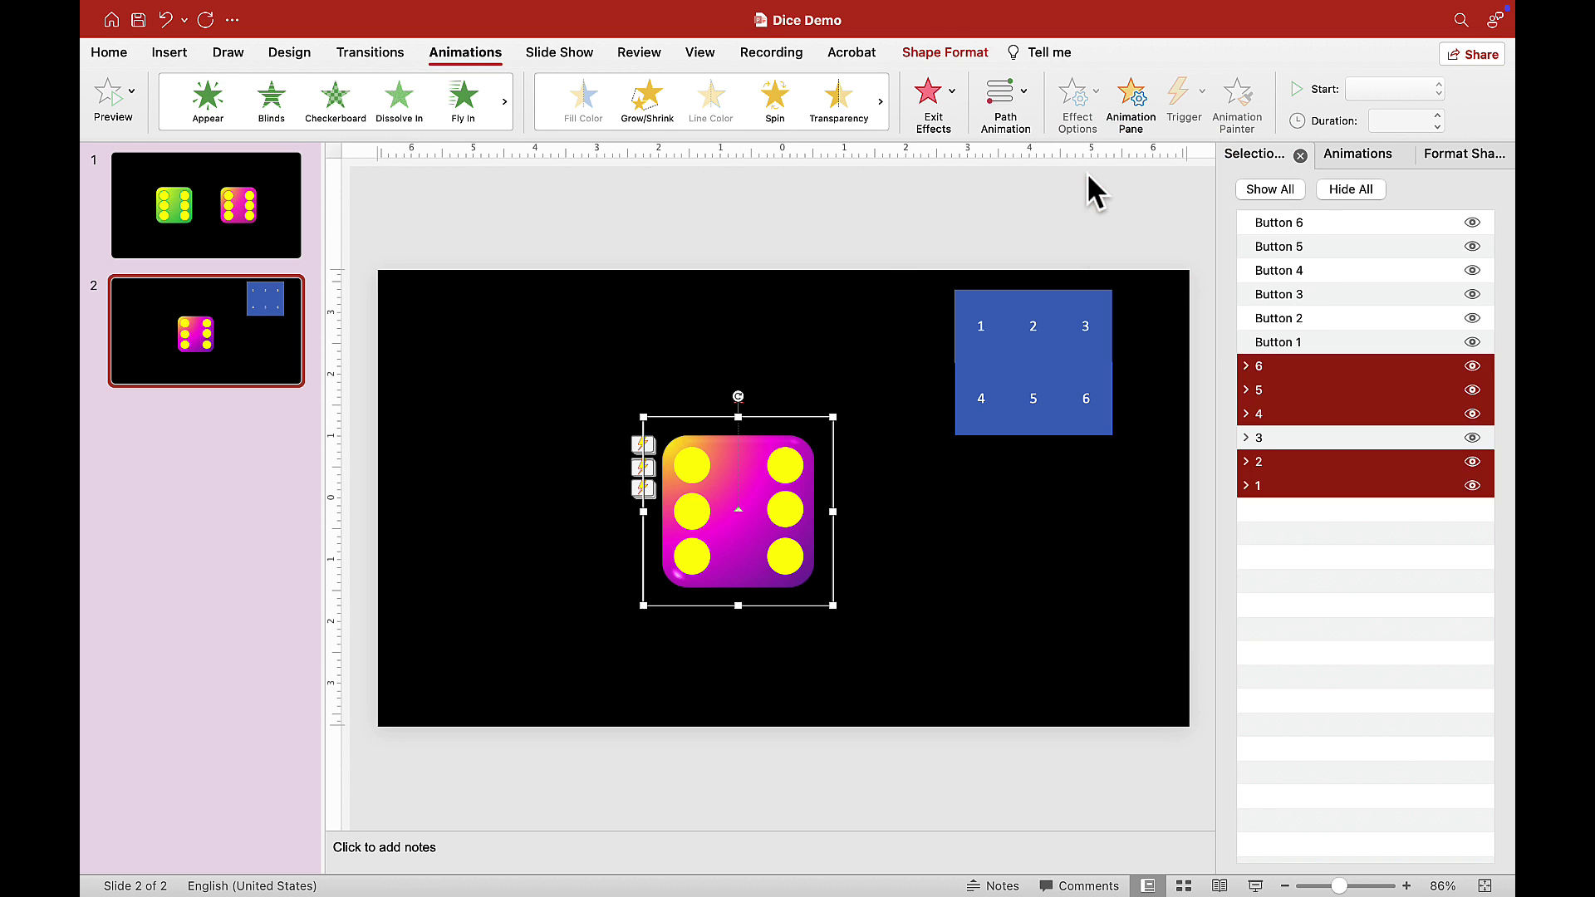
# Move the new exit effects of faces 1, 2, 4, 5 and 6 under the Button 3 trigger, starting With Previous
pyautogui.click(1333, 156)
pyautogui.scroll(1, 1338, 260)
pyautogui.moveTo(1336, 250); pyautogui.dragTo(1339, 395)
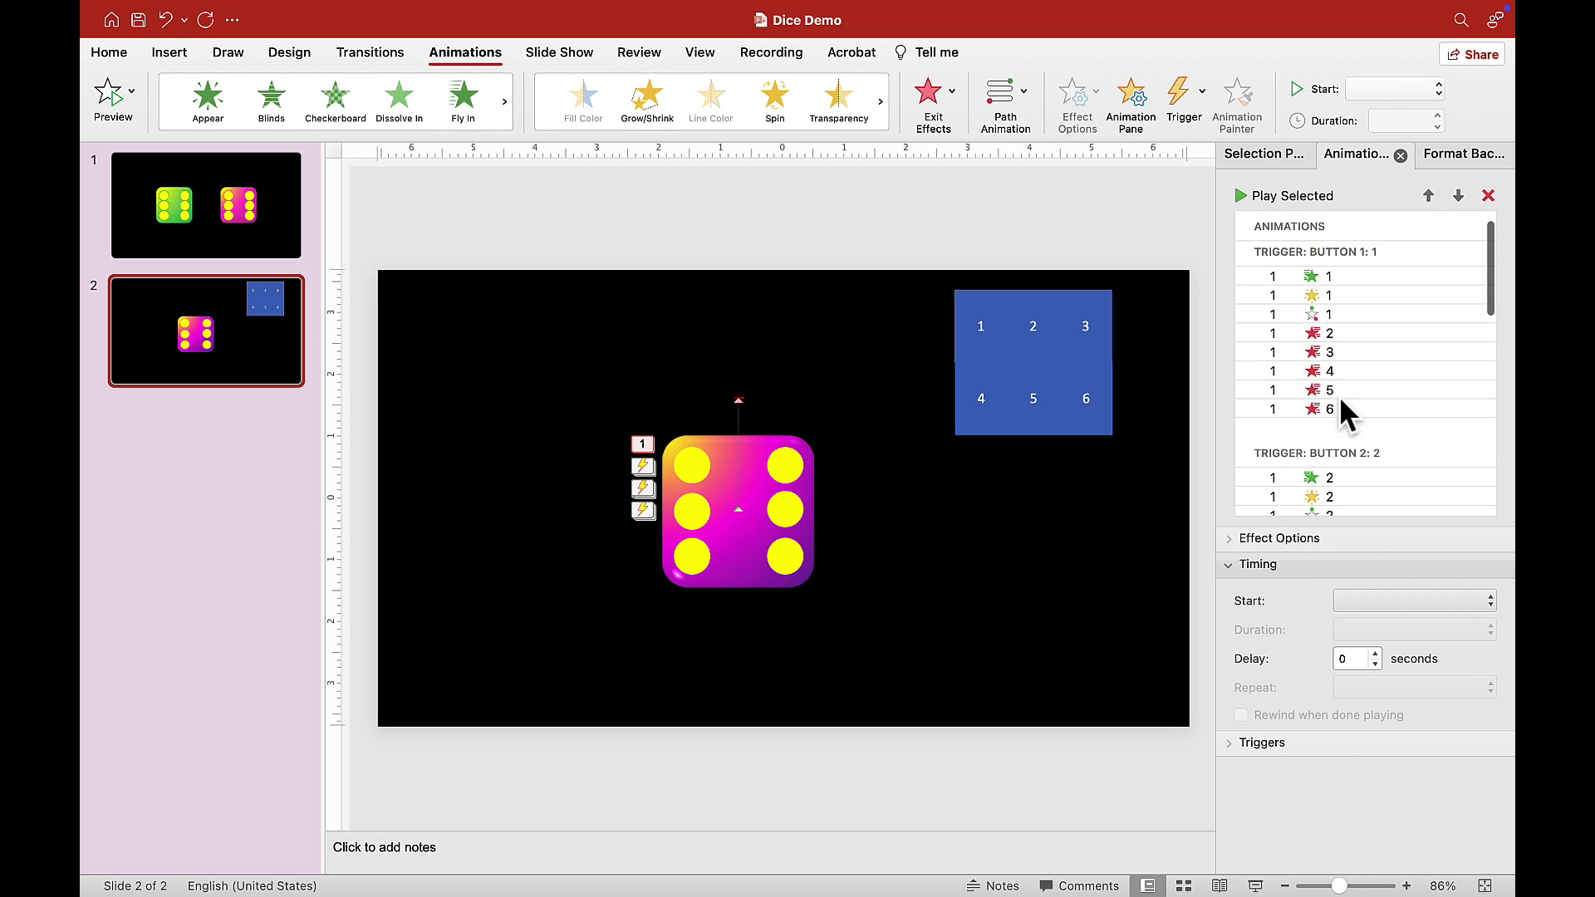
pyautogui.click(1424, 601)
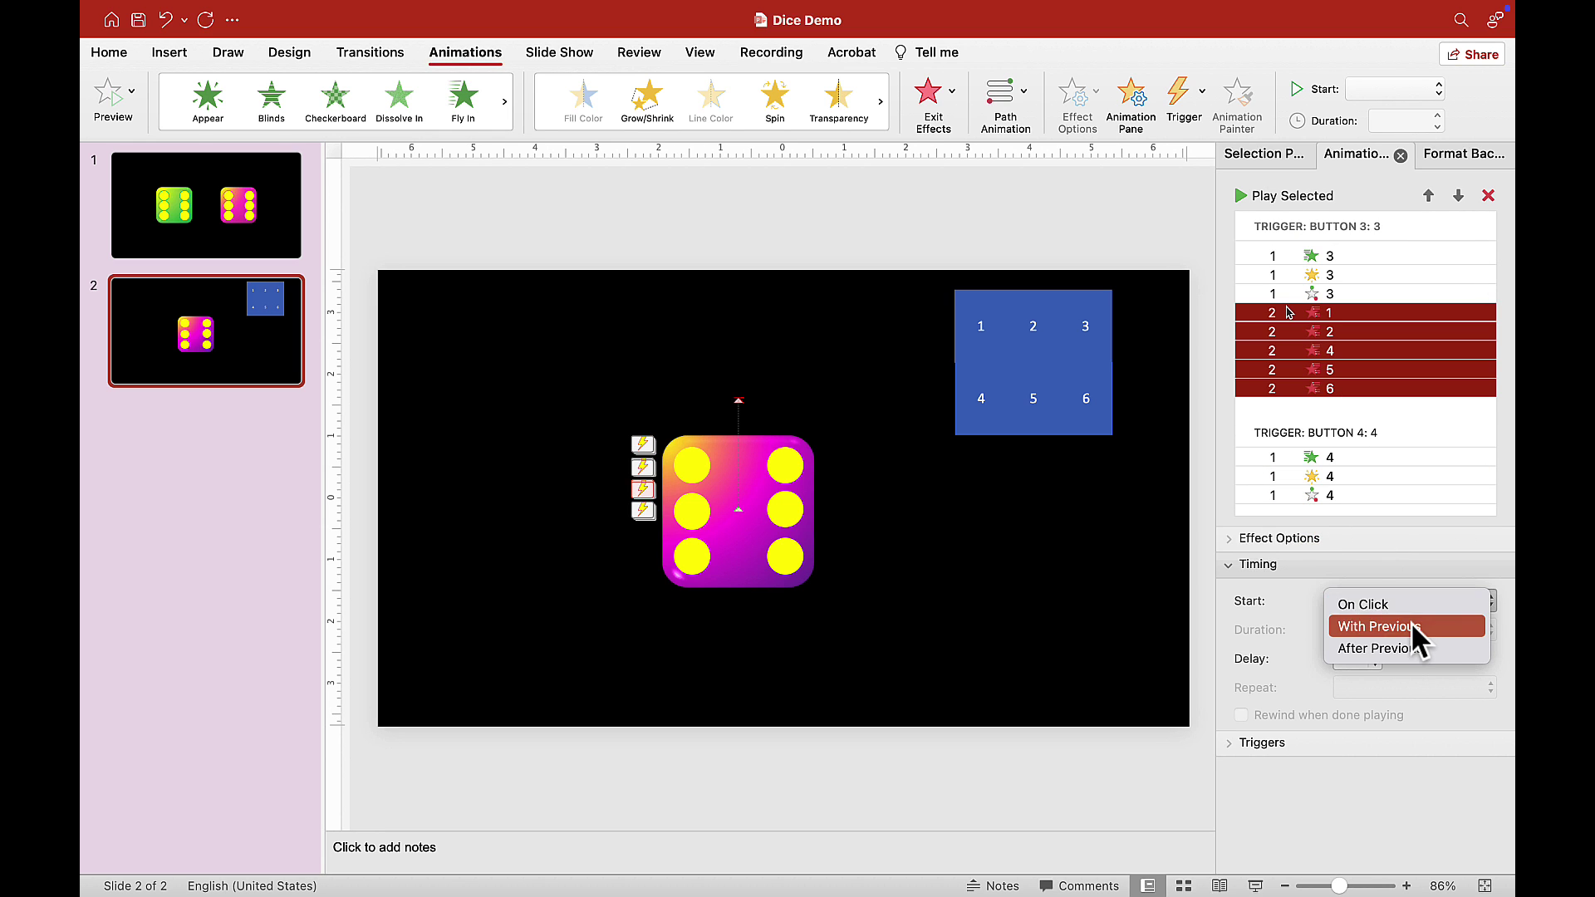
pyautogui.click(1408, 625)
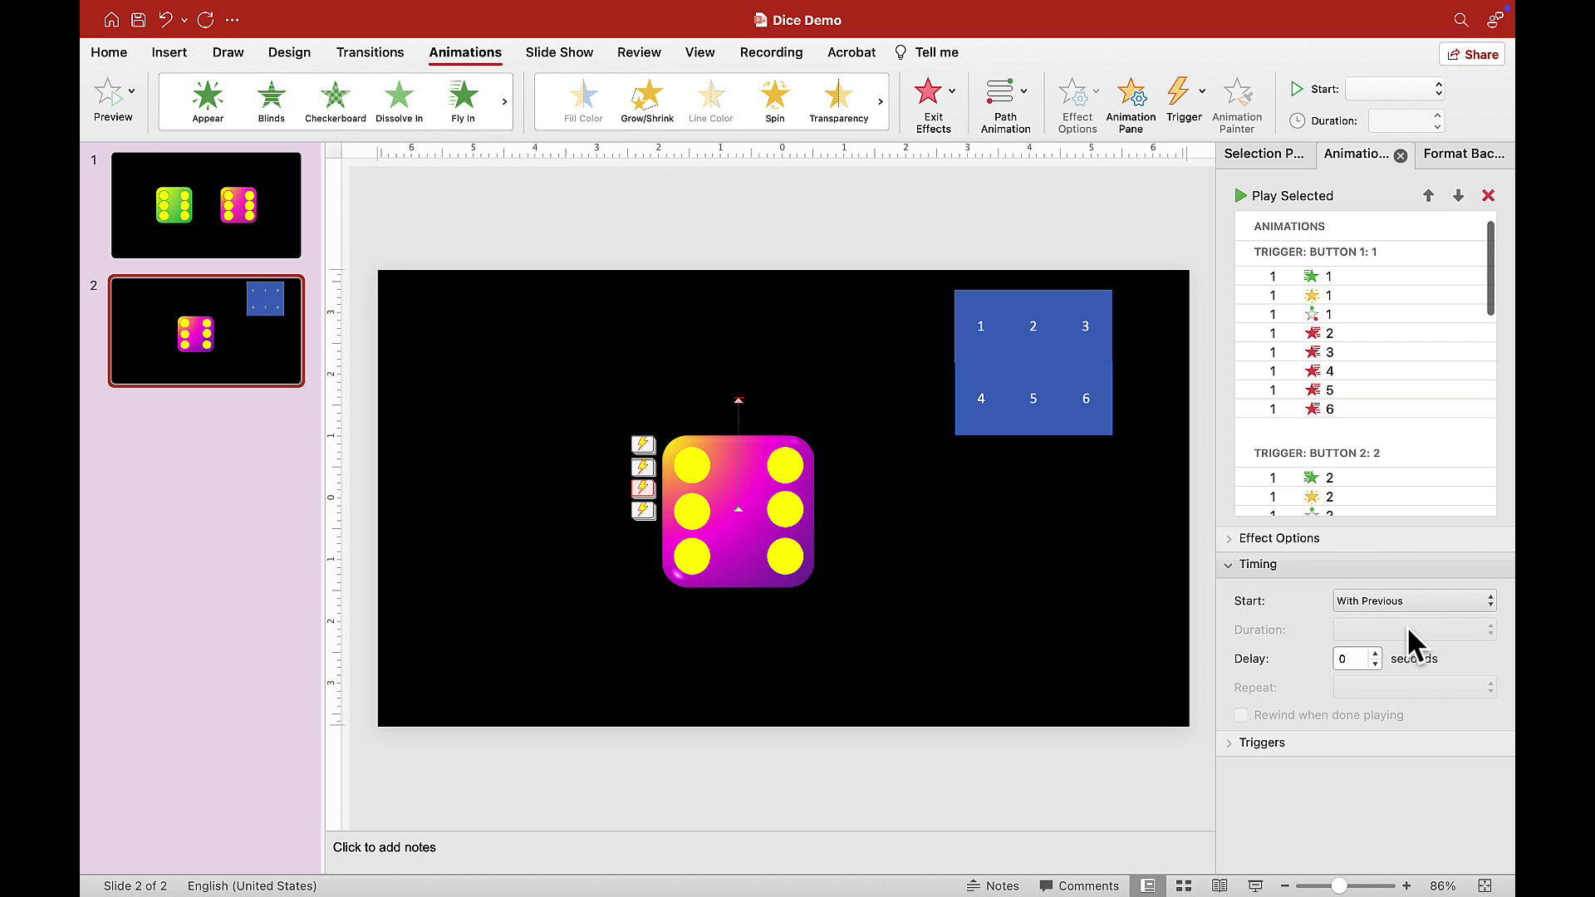
# Add a Disappear exit effect to dice faces 1, 2, 3, 5 and 6 together, leaving out face 4
pyautogui.click(1255, 154)
pyautogui.click(1257, 485)
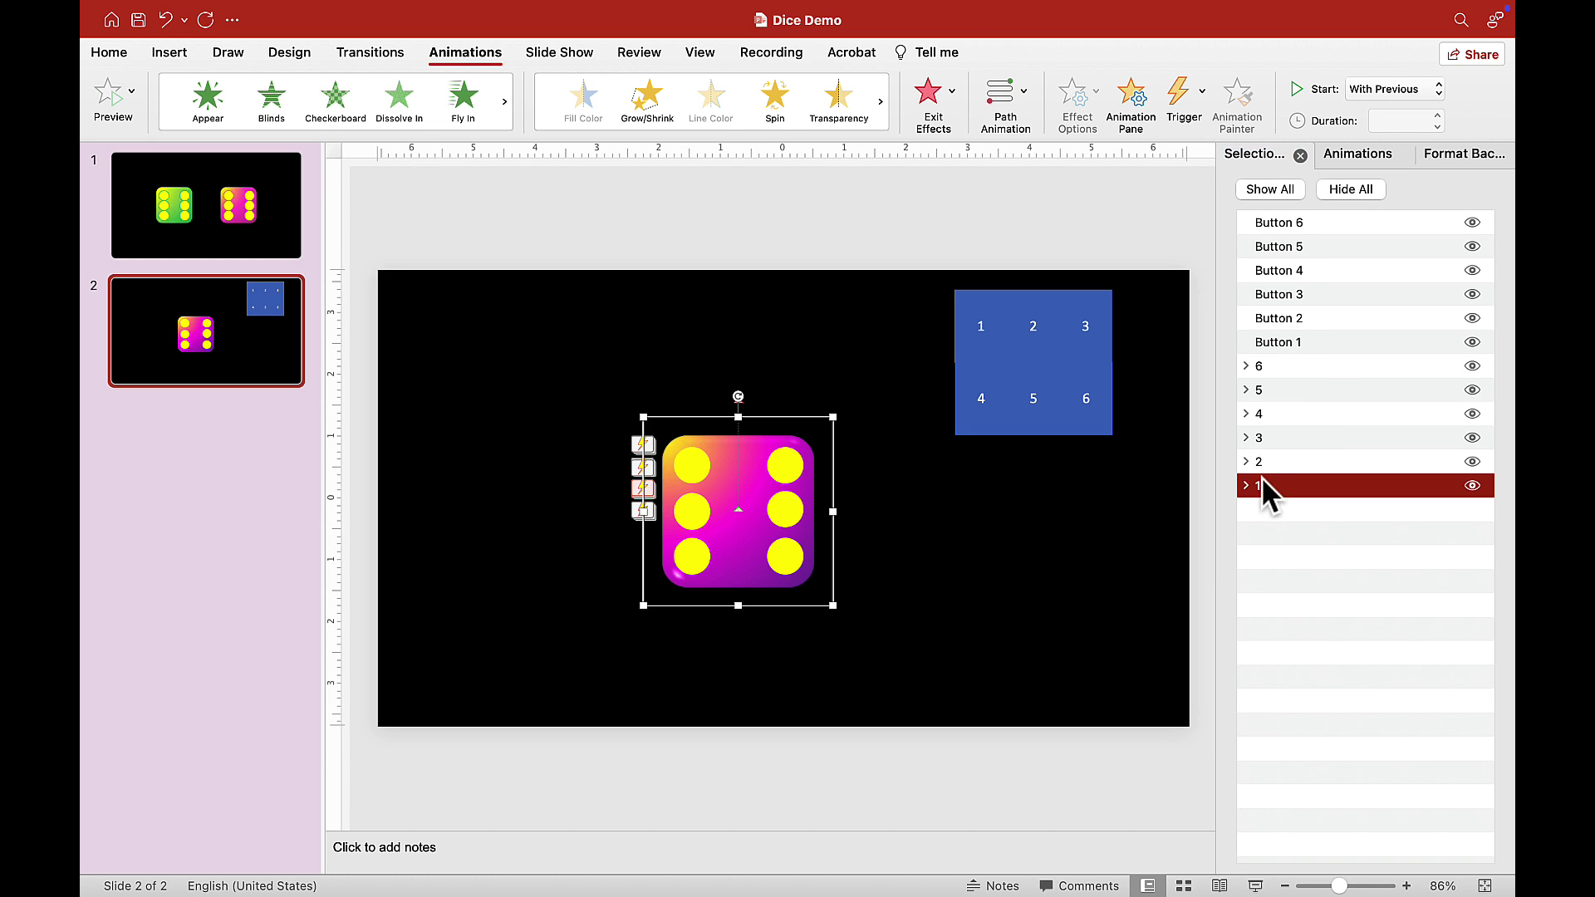
pyautogui.keyDown('shift'); pyautogui.click(1270, 462); pyautogui.keyUp('shift')
pyautogui.keyDown('shift'); pyautogui.click(1275, 437); pyautogui.keyUp('shift')
pyautogui.keyDown('super'); pyautogui.click(1276, 389); pyautogui.keyUp('super')
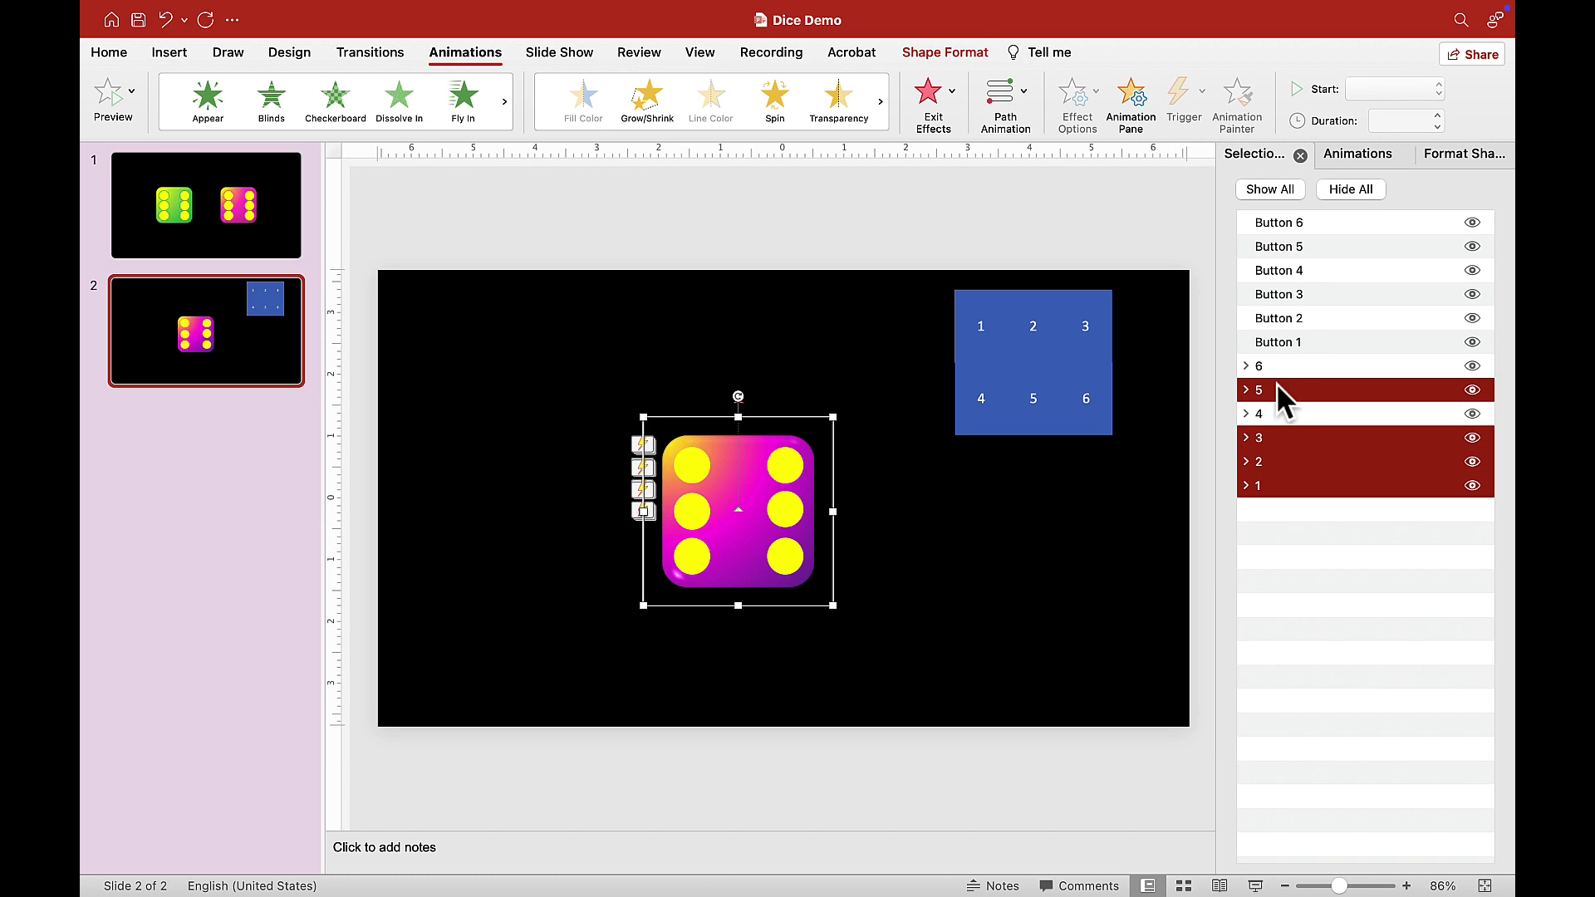
pyautogui.keyDown('super'); pyautogui.click(1276, 366); pyautogui.keyUp('super')
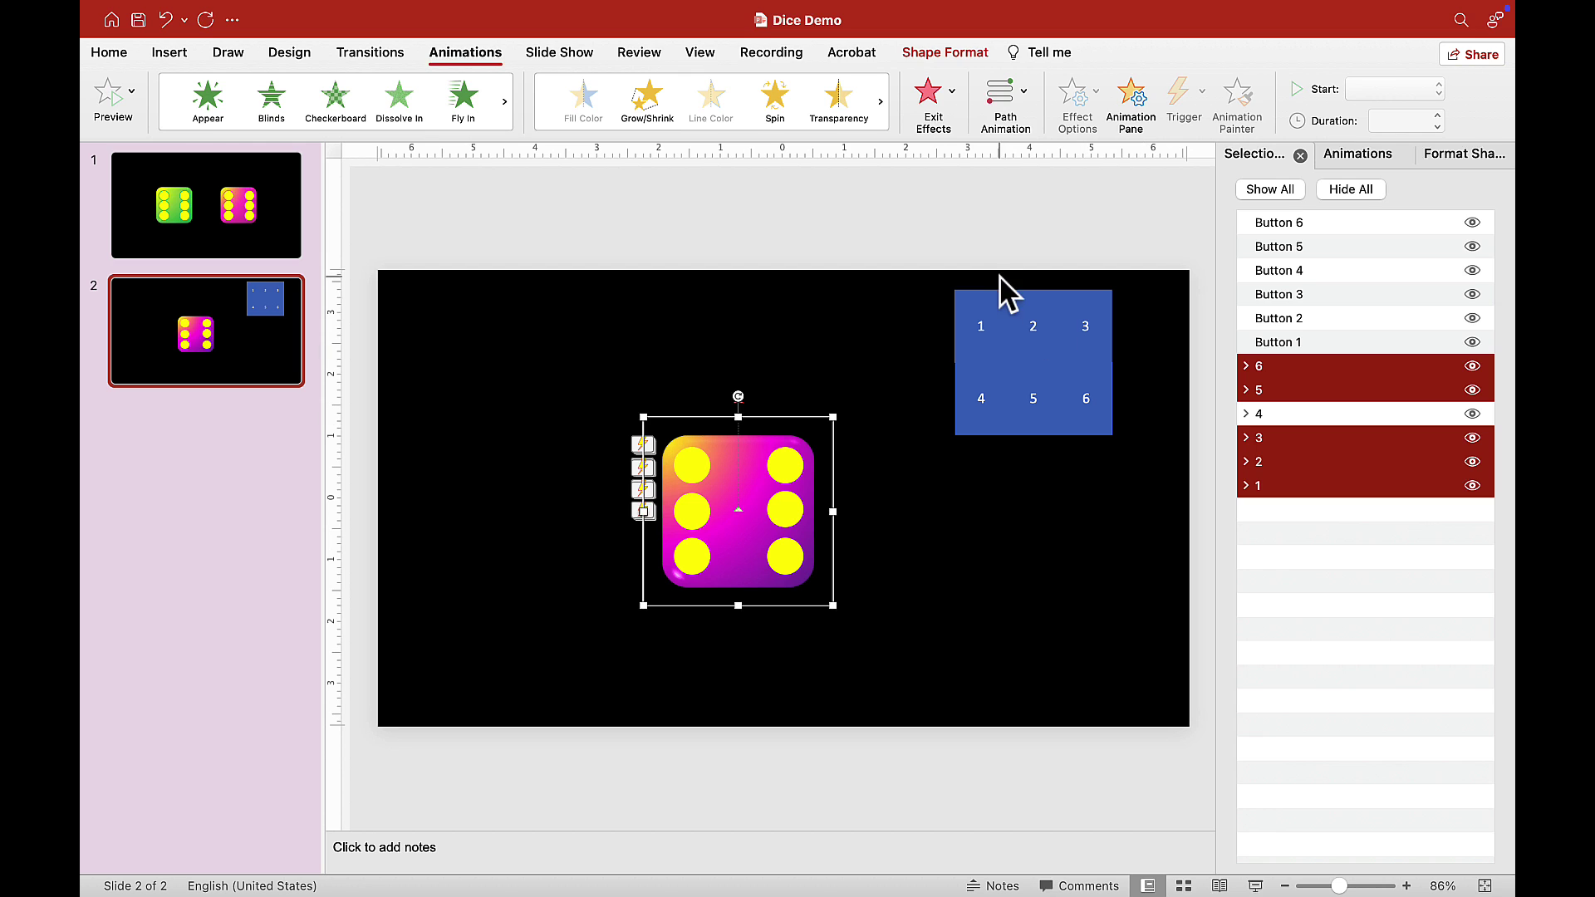
pyautogui.click(944, 88)
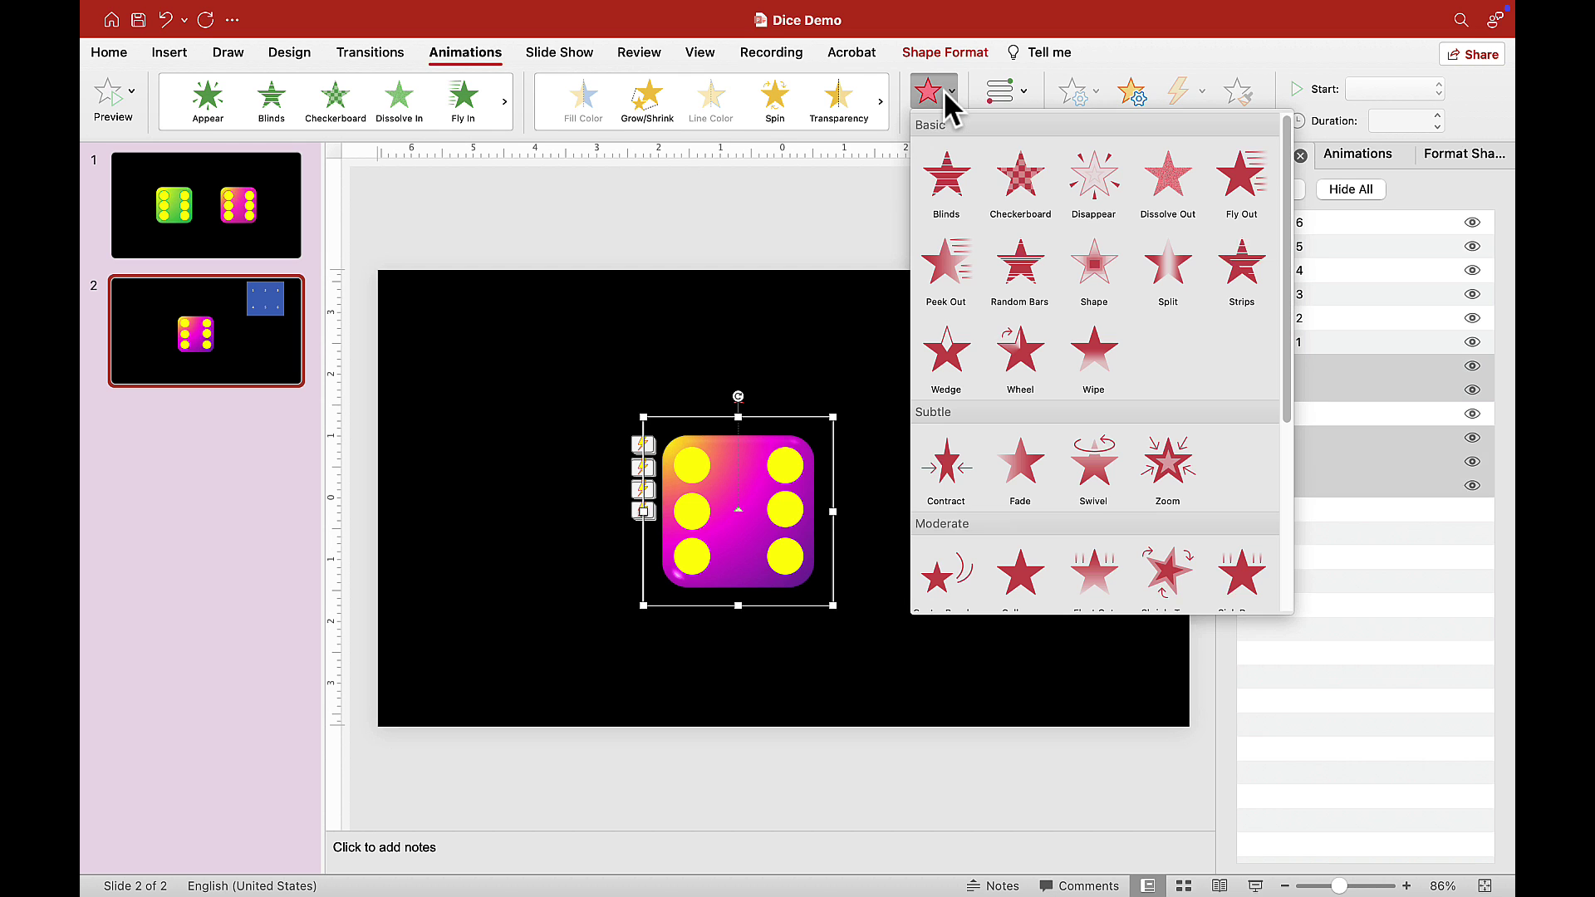
pyautogui.click(1095, 183)
# Move the new exit effects of faces 1, 2, 3, 5 and 6 under the Button 4 trigger, starting With Previous
pyautogui.click(1341, 158)
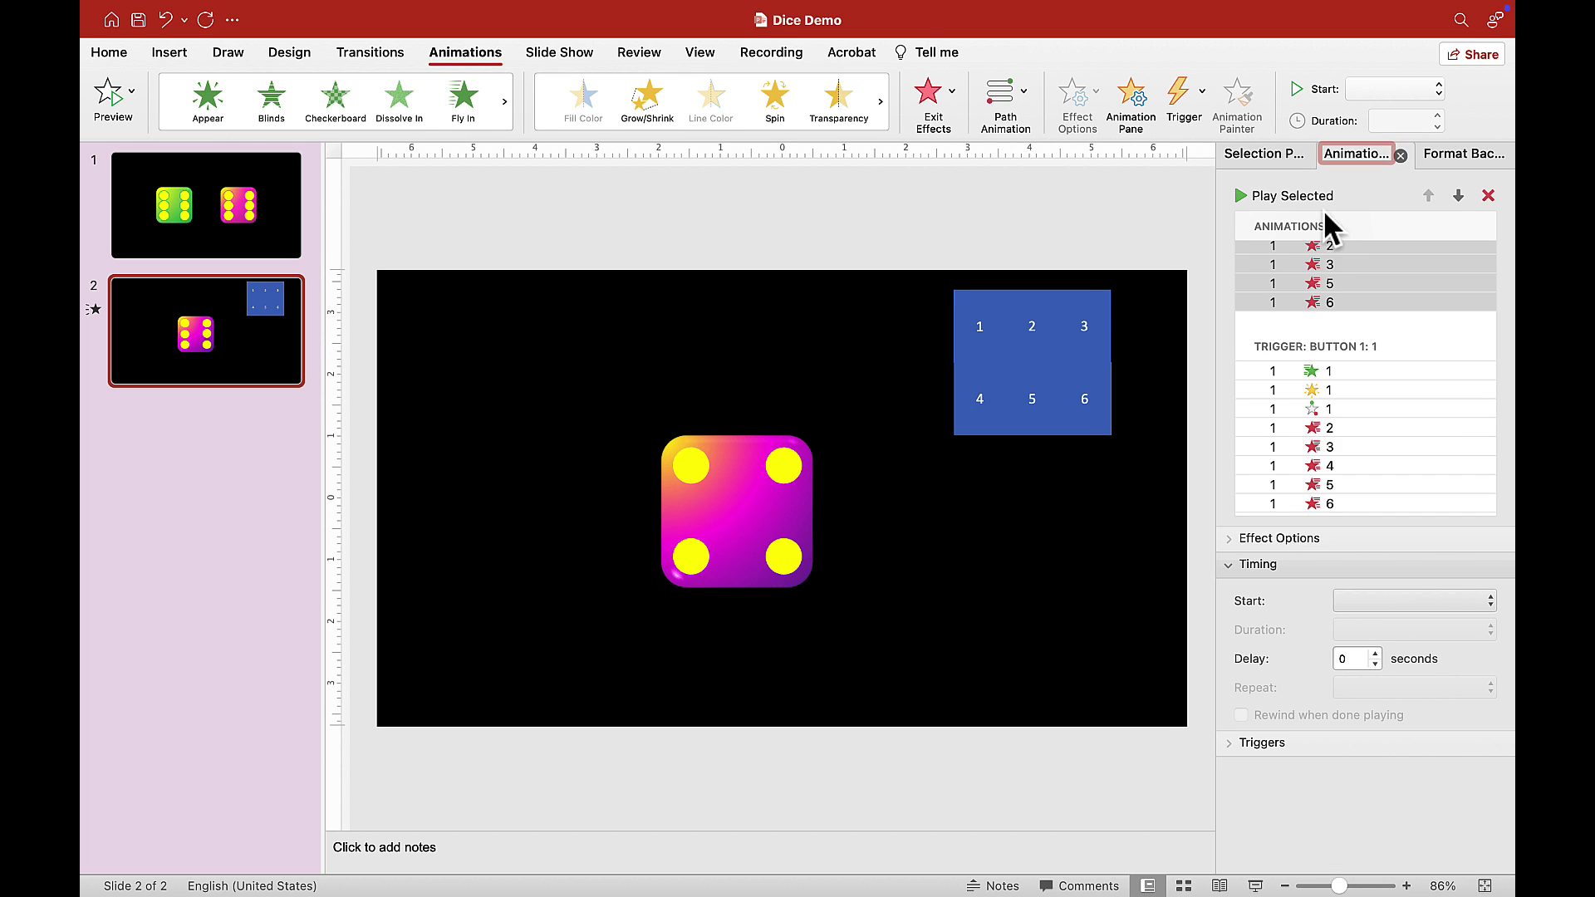
pyautogui.scroll(1, 1343, 296)
pyautogui.moveTo(1336, 248); pyautogui.dragTo(1340, 352)
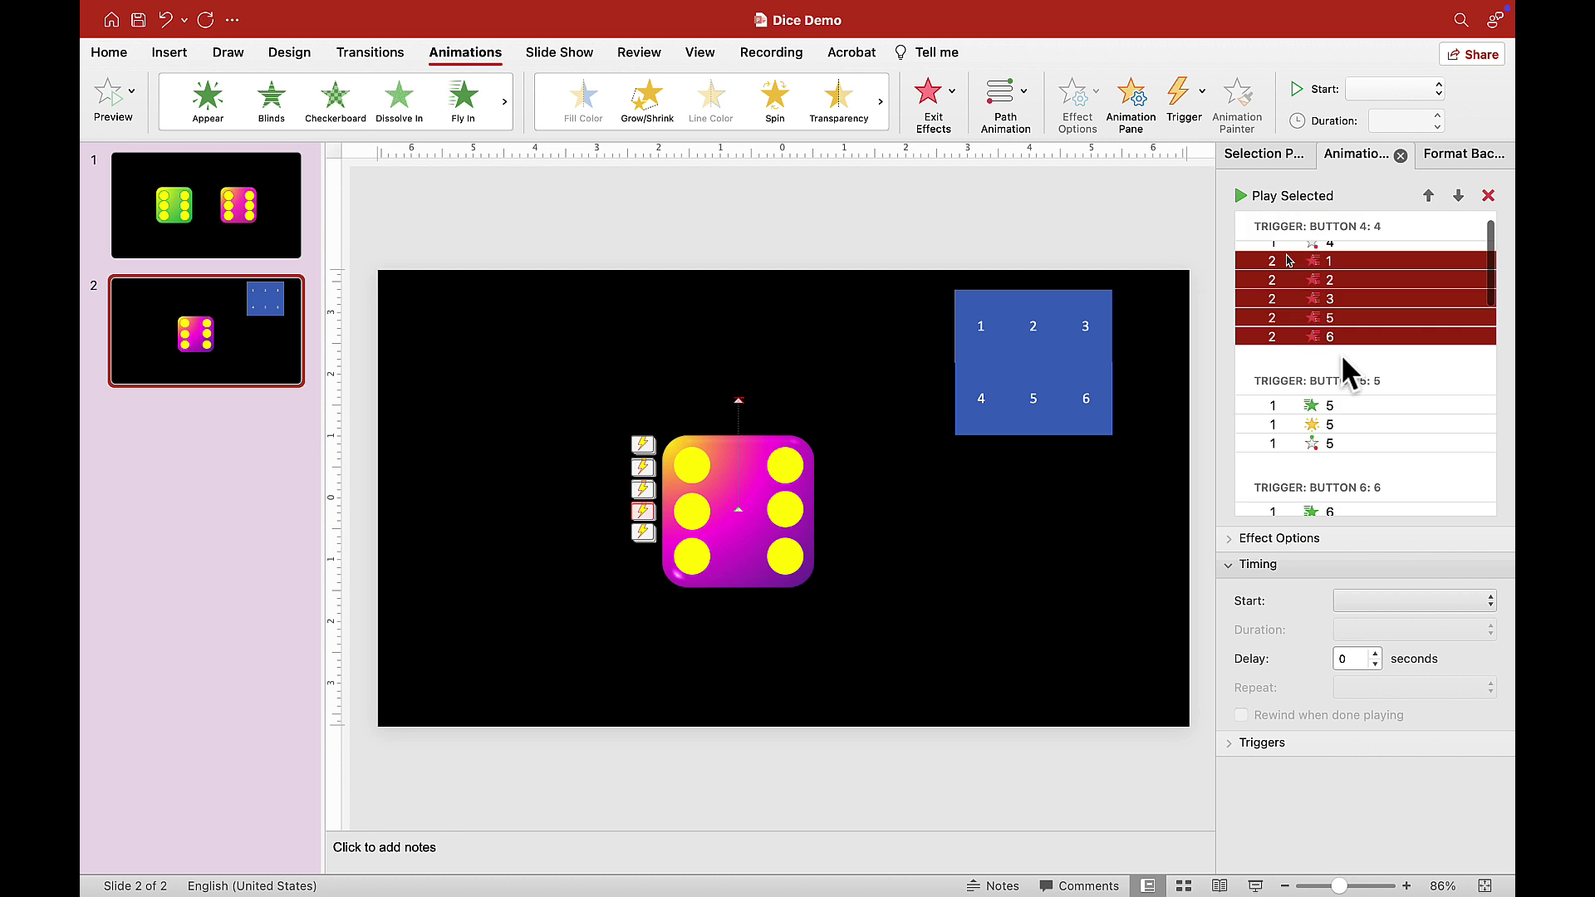
pyautogui.click(1417, 605)
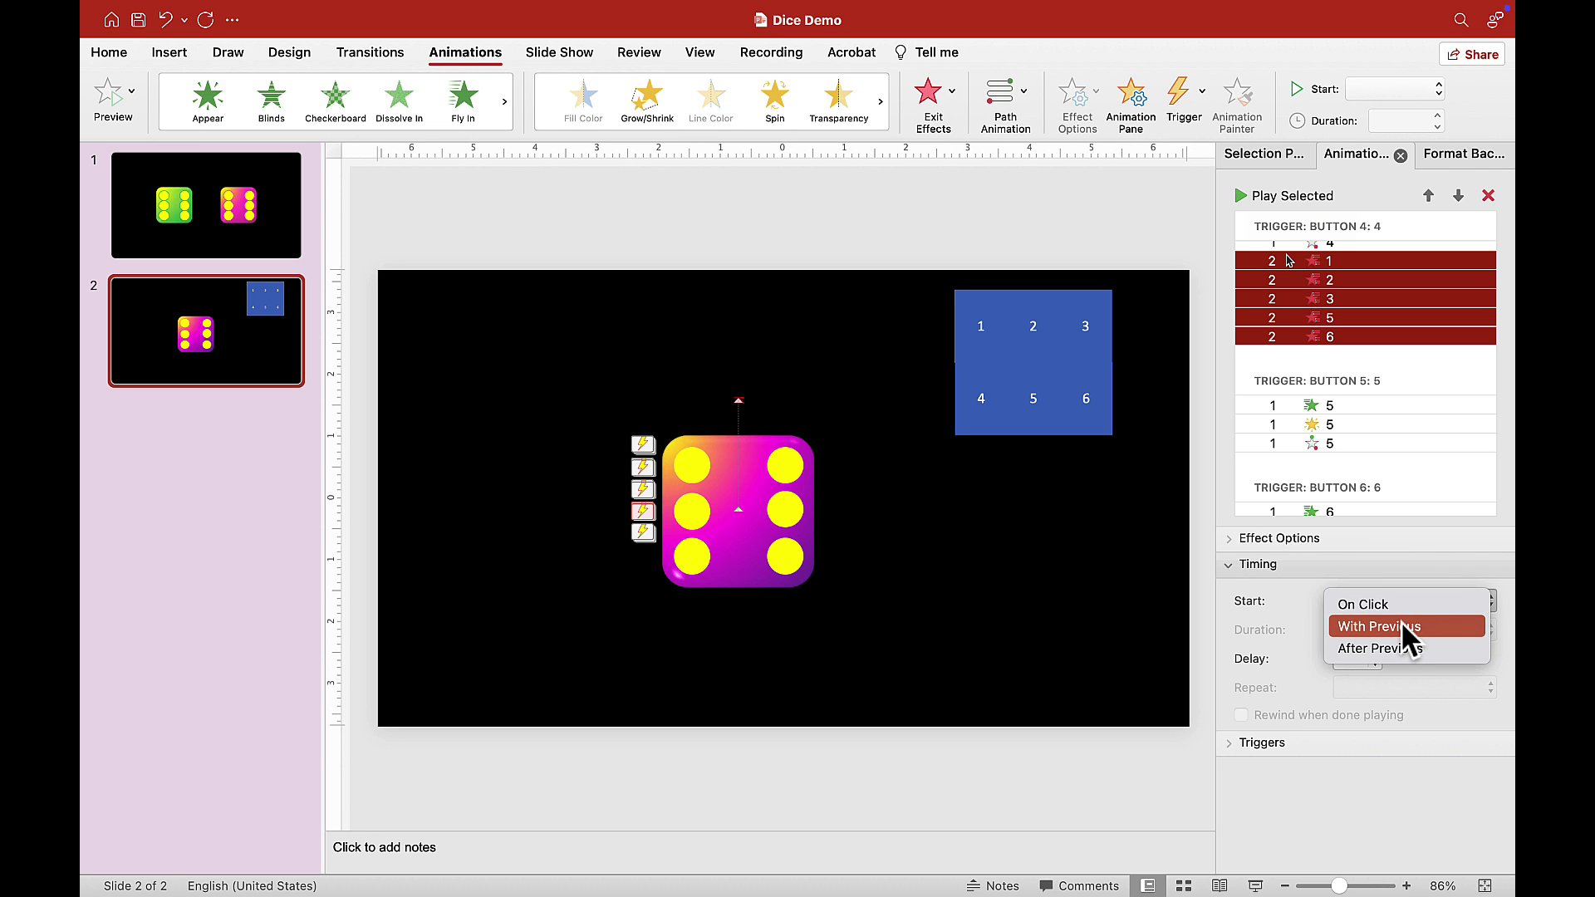
pyautogui.click(1400, 626)
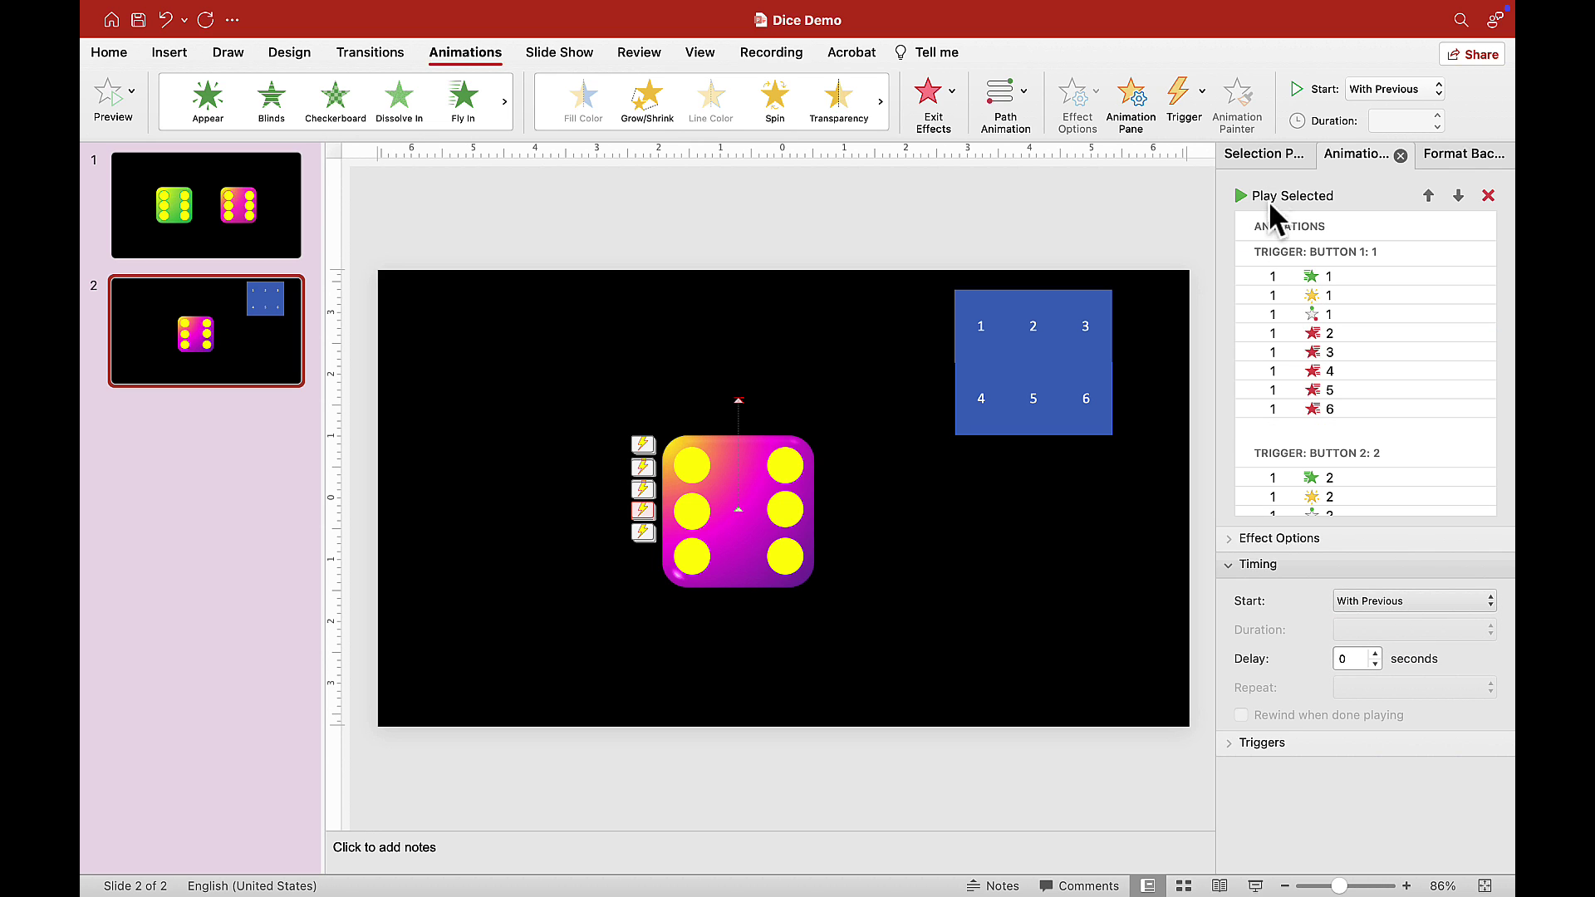
# Add a Disappear exit effect to dice faces 1, 2, 3, 4 and 6 together, leaving out face 5, and show the animation list
pyautogui.click(1254, 155)
pyautogui.click(1270, 485)
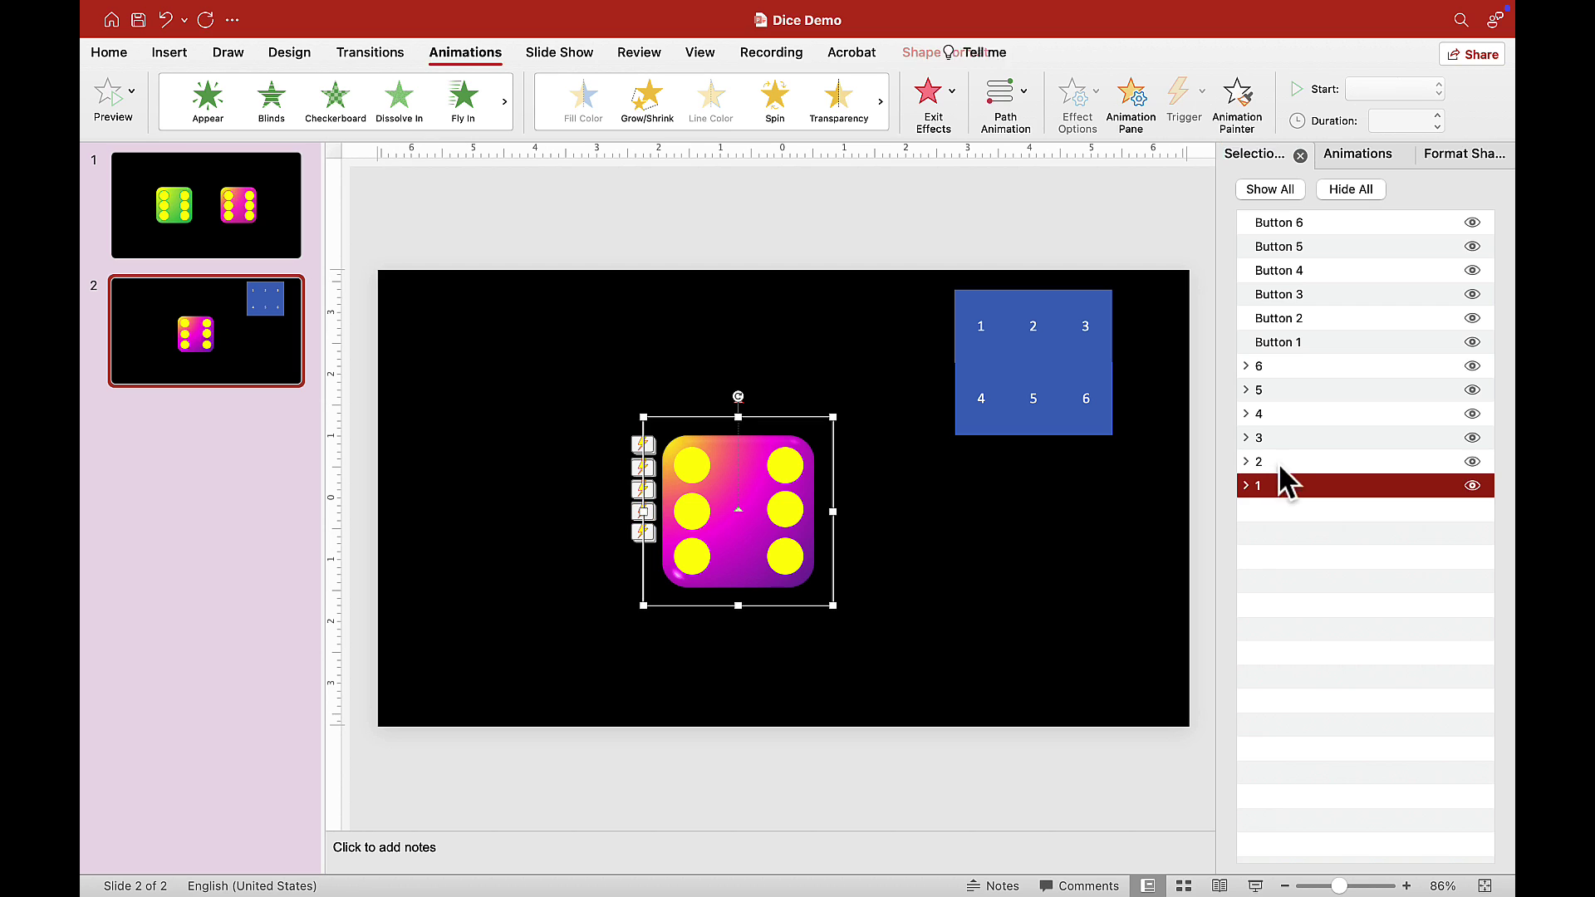
pyautogui.keyDown('shift'); pyautogui.click(1280, 461); pyautogui.keyUp('shift')
pyautogui.keyDown('super'); pyautogui.click(1281, 435); pyautogui.keyUp('super')
pyautogui.keyDown('super'); pyautogui.click(1280, 414); pyautogui.keyUp('super')
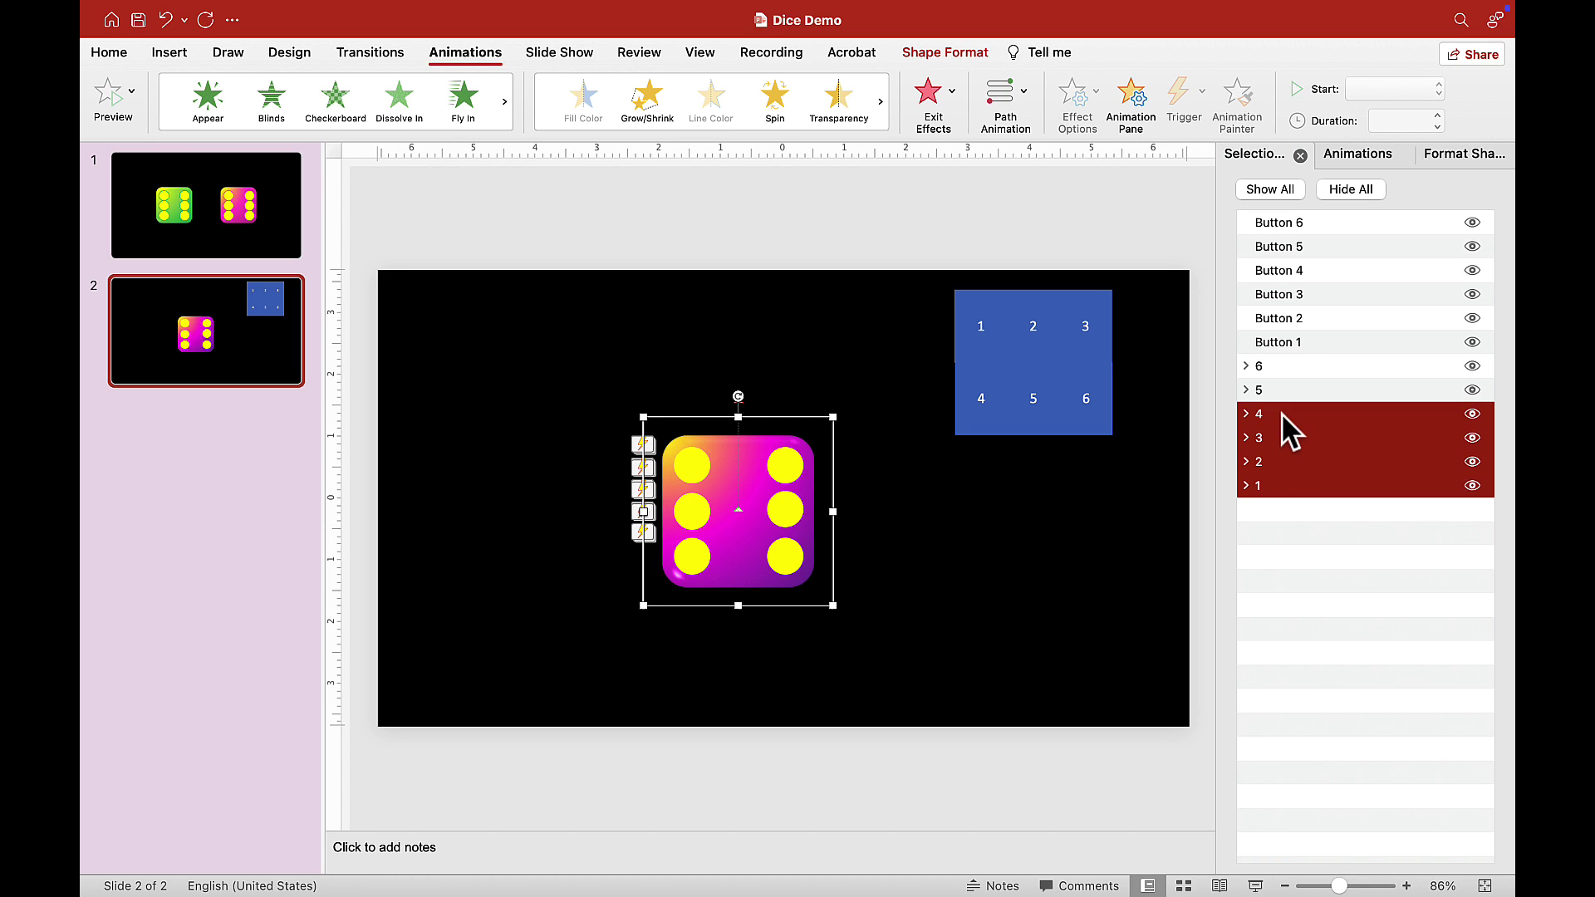
pyautogui.keyDown('super'); pyautogui.click(1271, 365); pyautogui.keyUp('super')
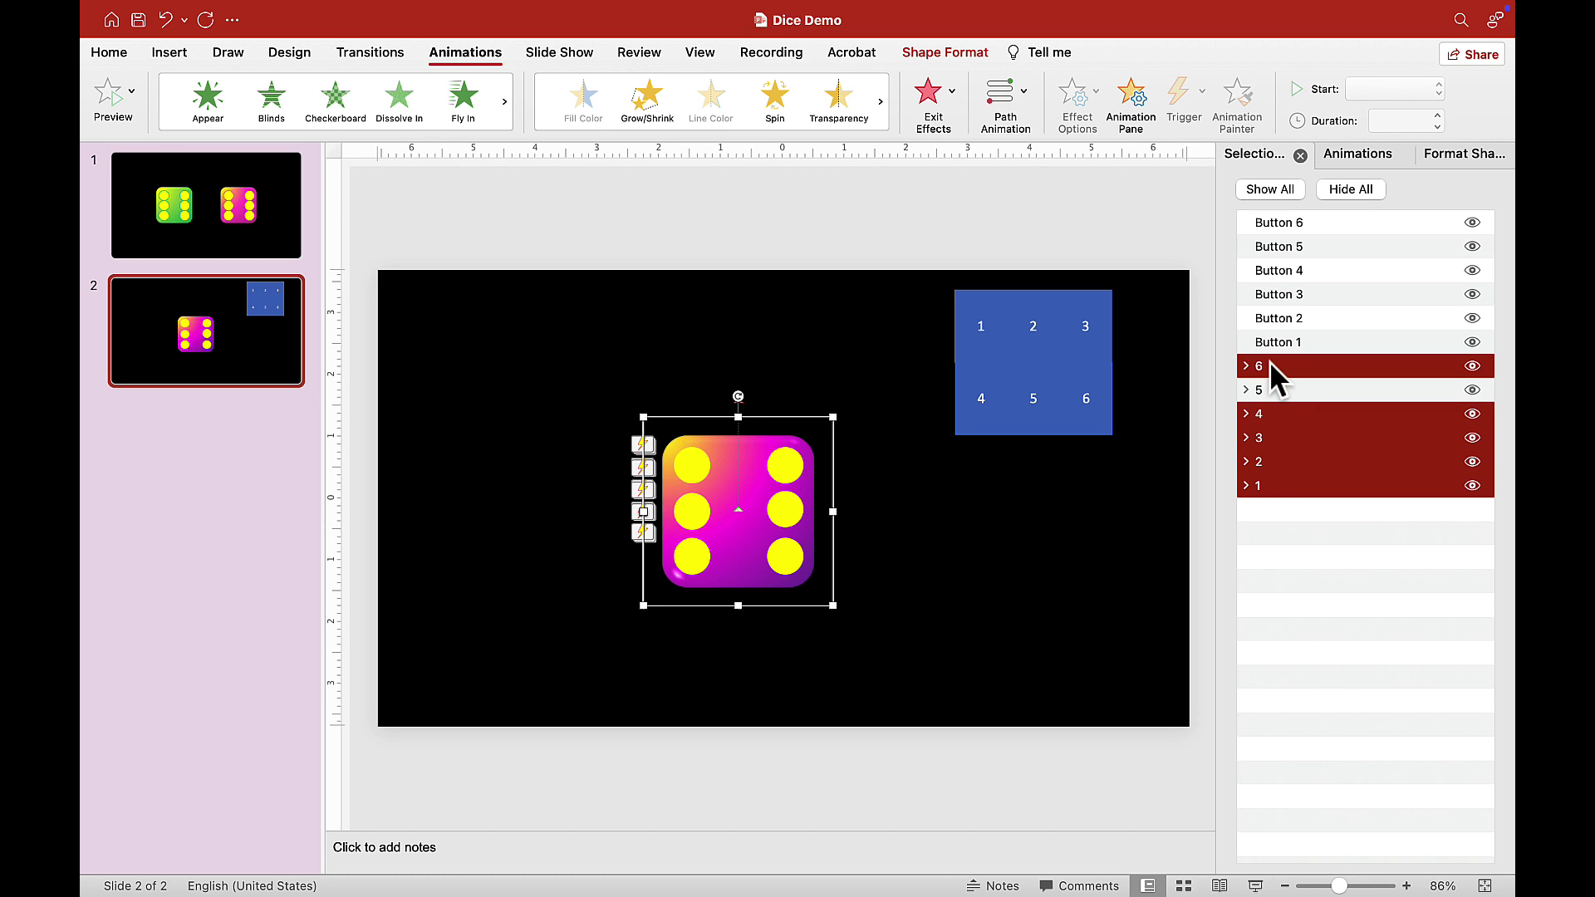
pyautogui.click(942, 98)
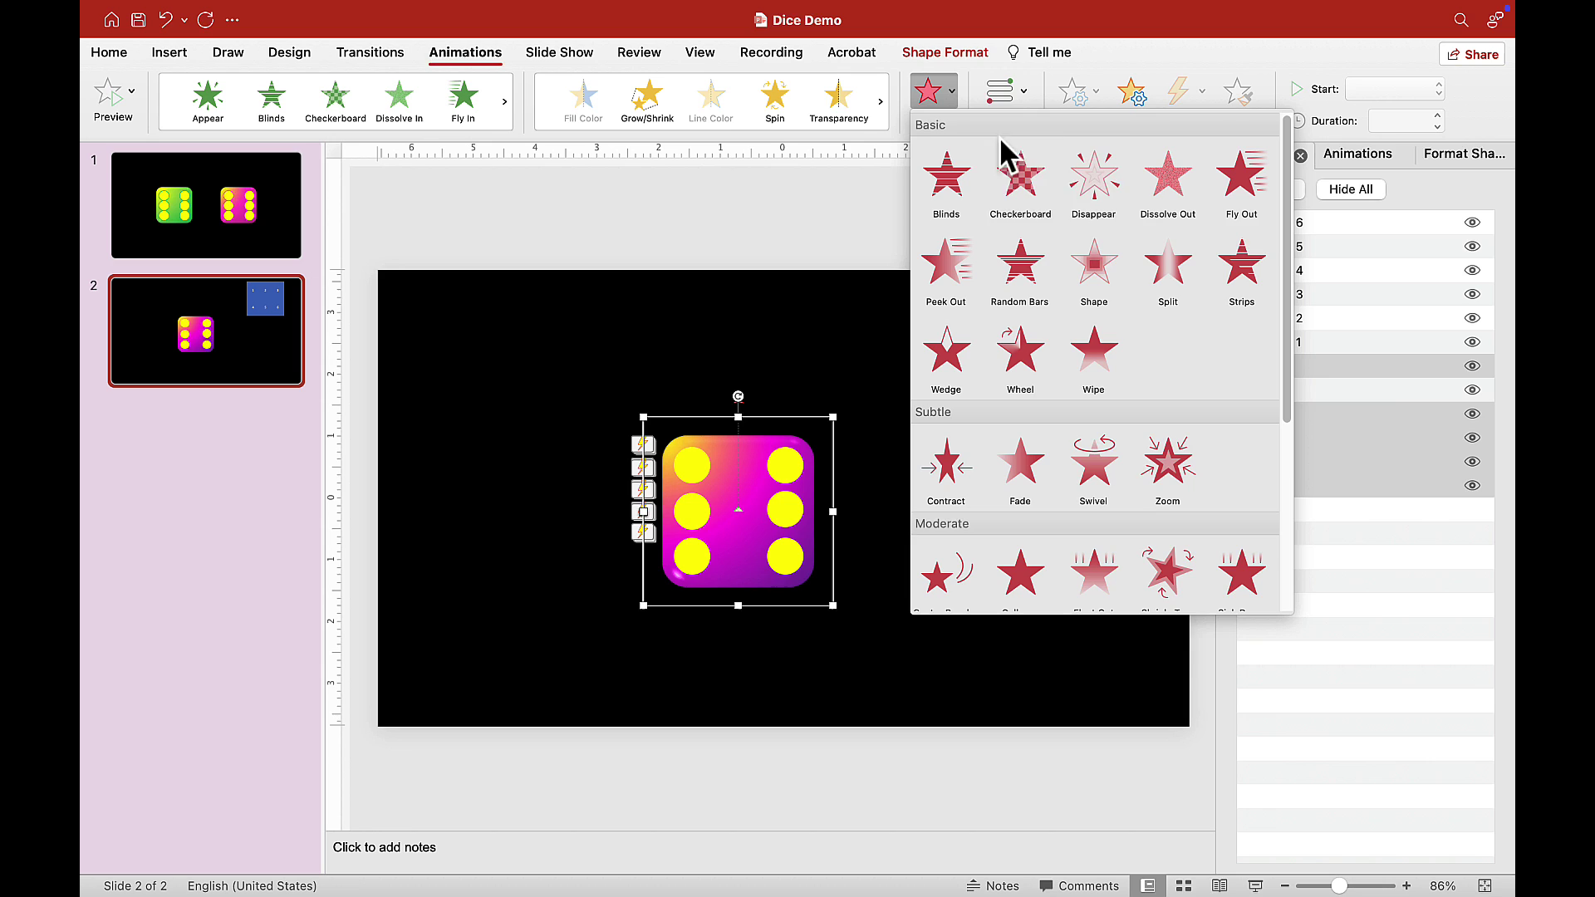
pyautogui.click(1088, 157)
pyautogui.click(1085, 180)
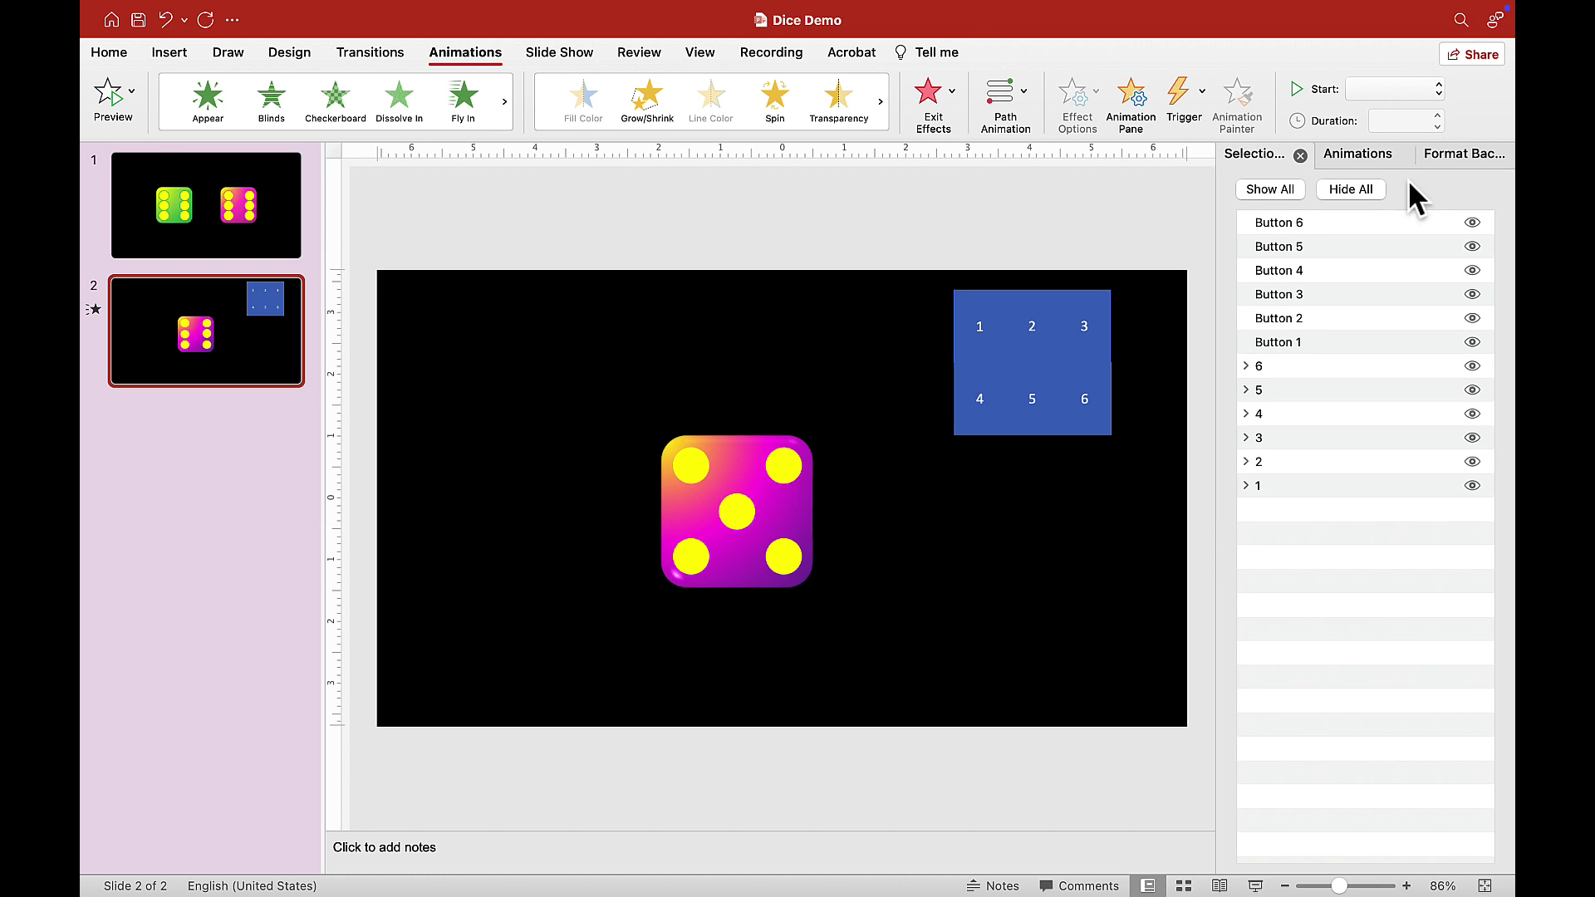
pyautogui.click(1364, 152)
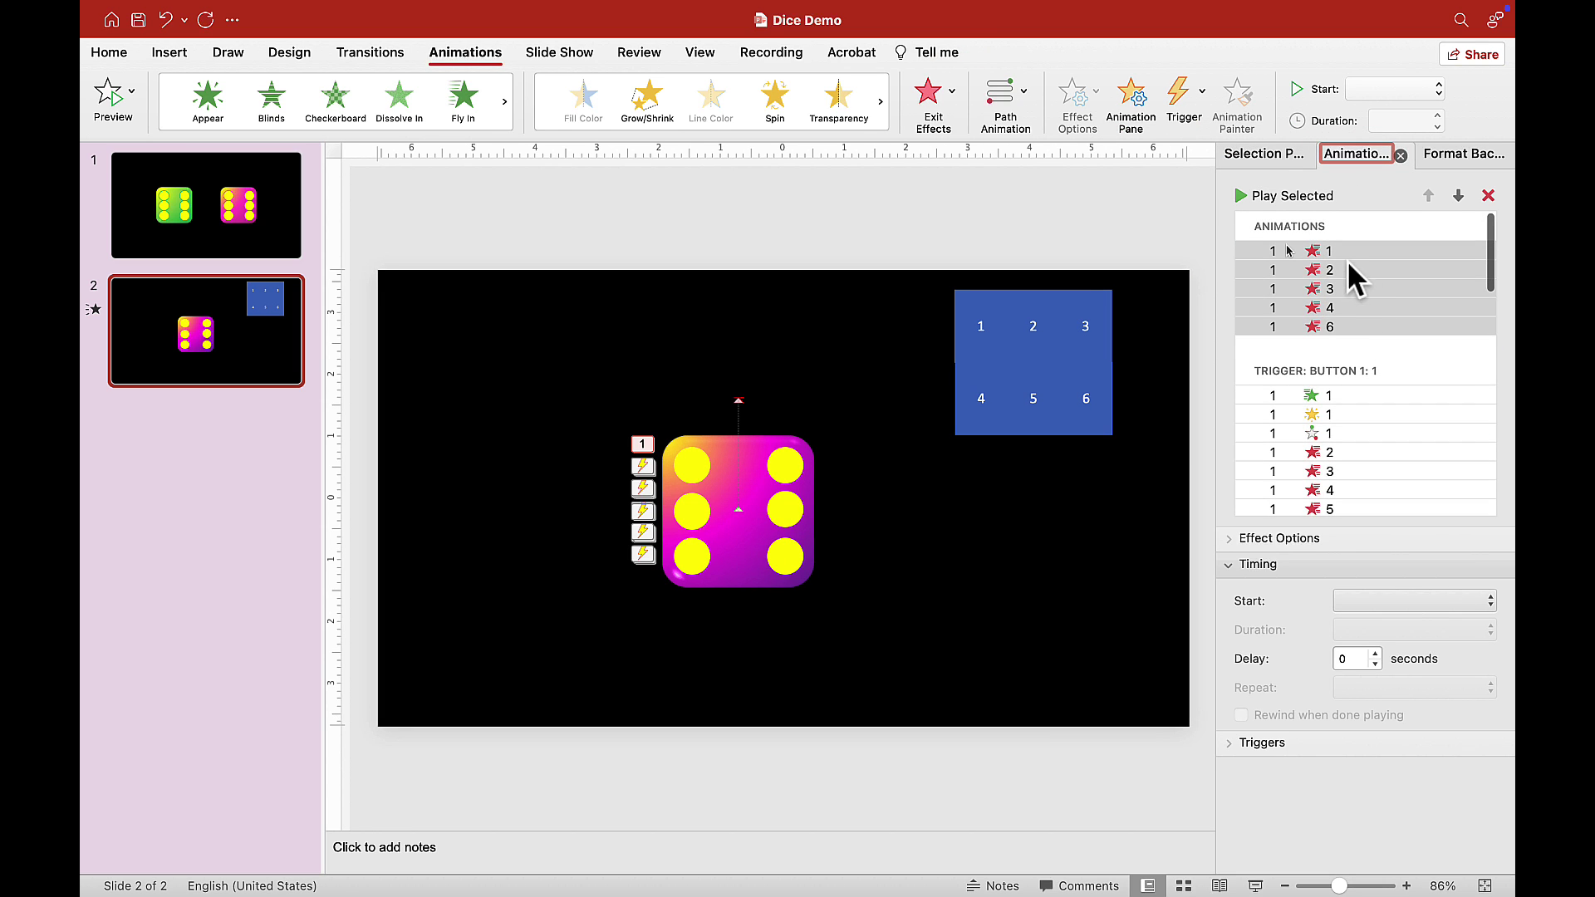
# Move the new exit effects of faces 1, 2, 3, 4 and 6 under the Button 5 trigger, starting With Previous
pyautogui.moveTo(1347, 247); pyautogui.dragTo(1333, 407)
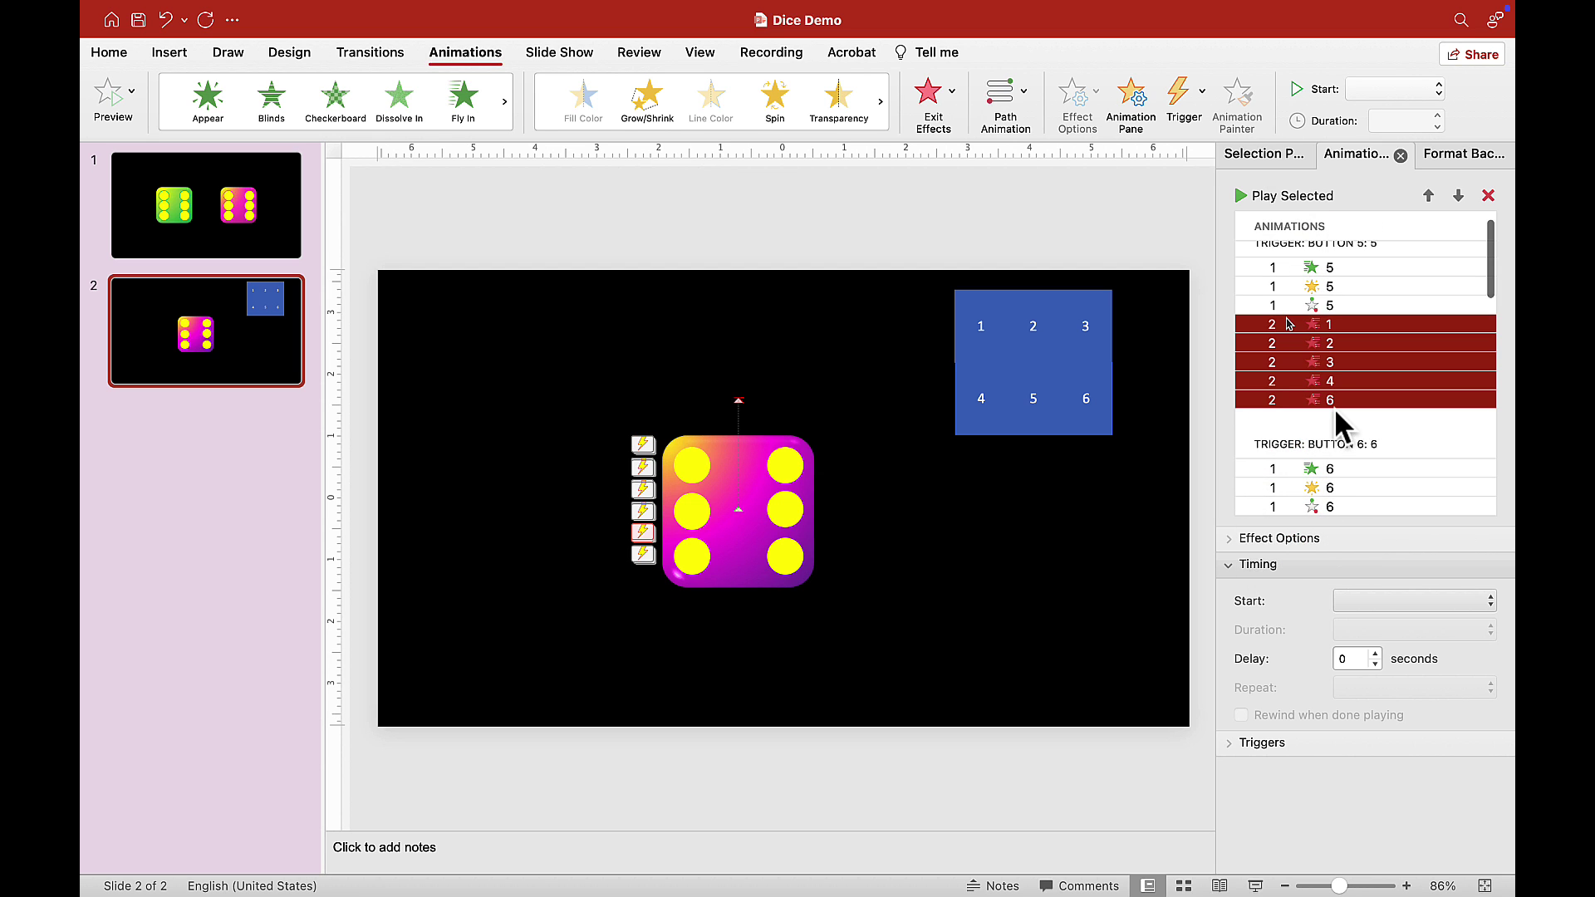
pyautogui.click(1409, 601)
pyautogui.click(1399, 625)
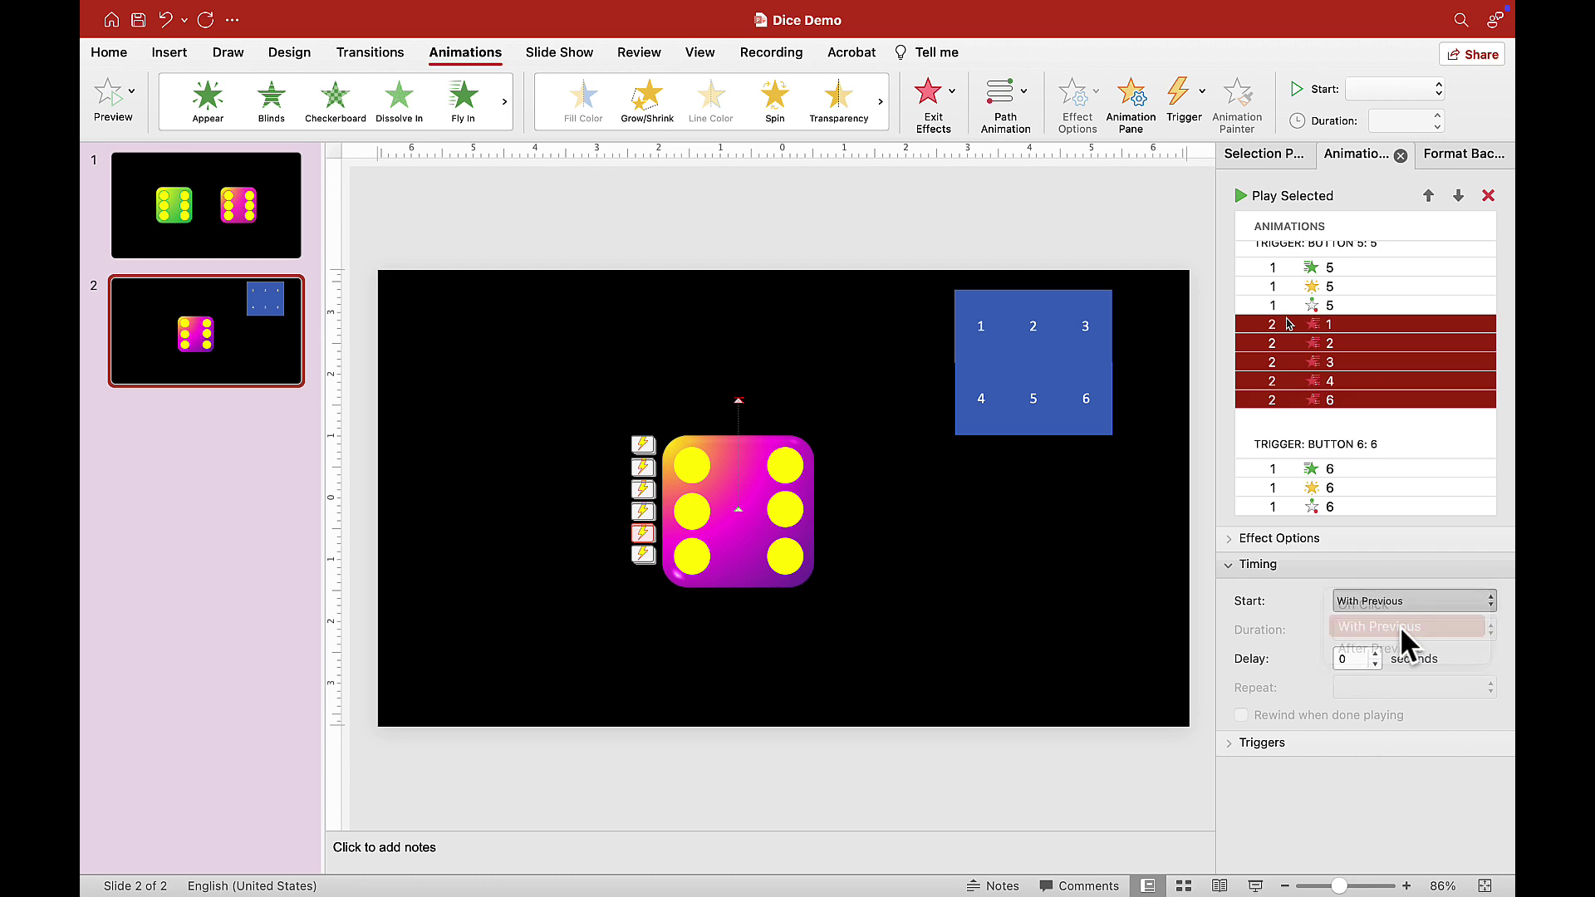
# Add a Disappear exit effect to dice faces 1, 2, 3, 4 and 5 together, leaving out face 6
pyautogui.click(1265, 154)
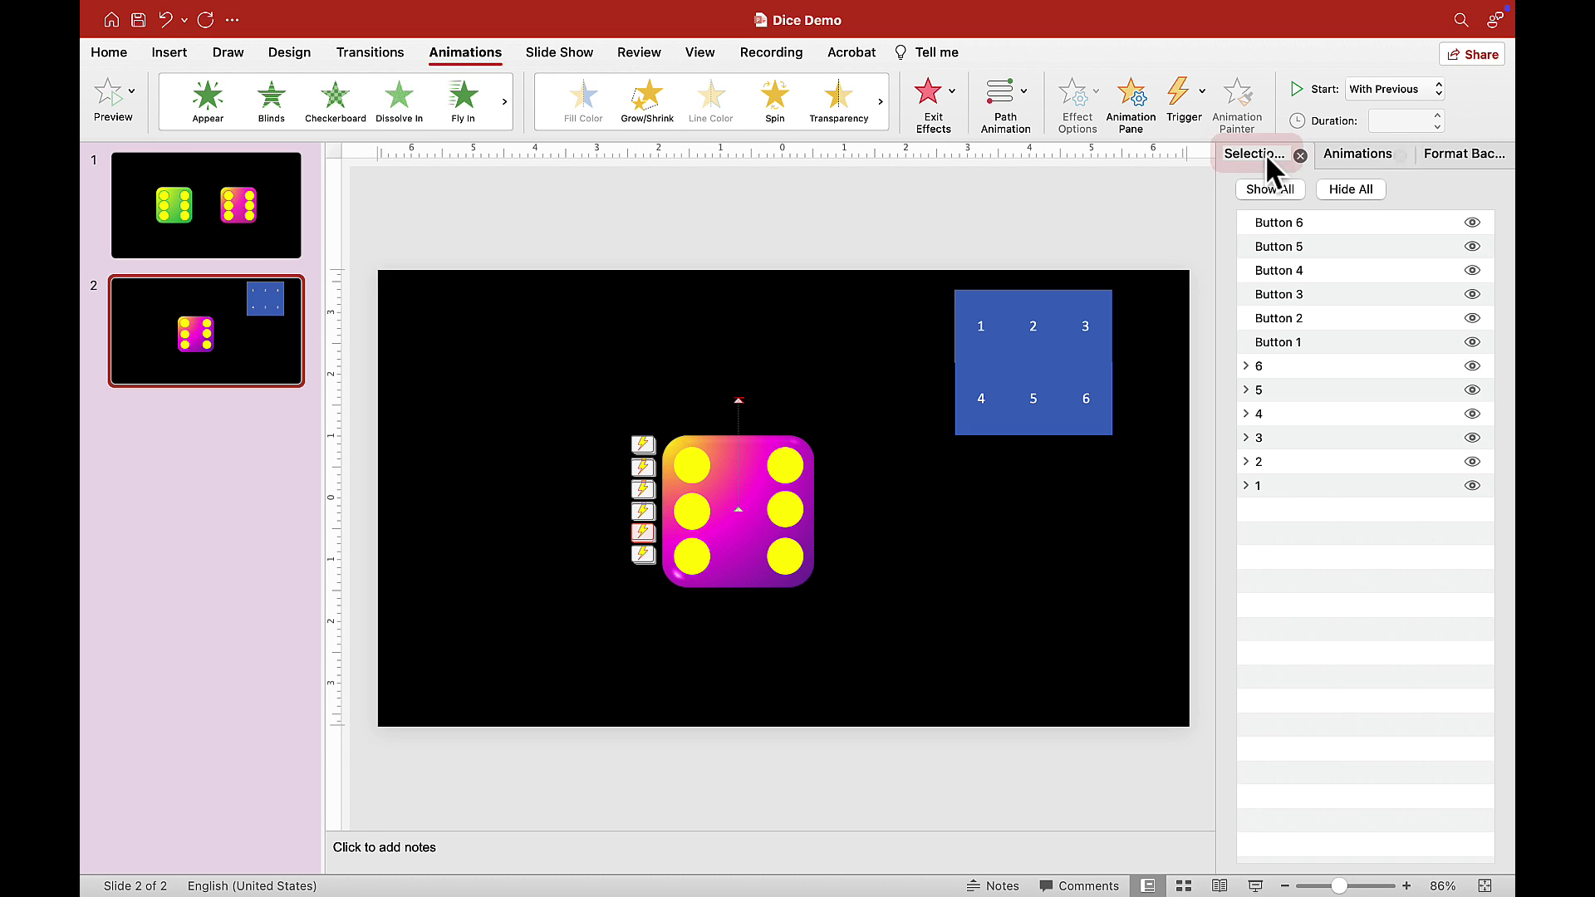
pyautogui.moveTo(1278, 483); pyautogui.dragTo(1274, 387)
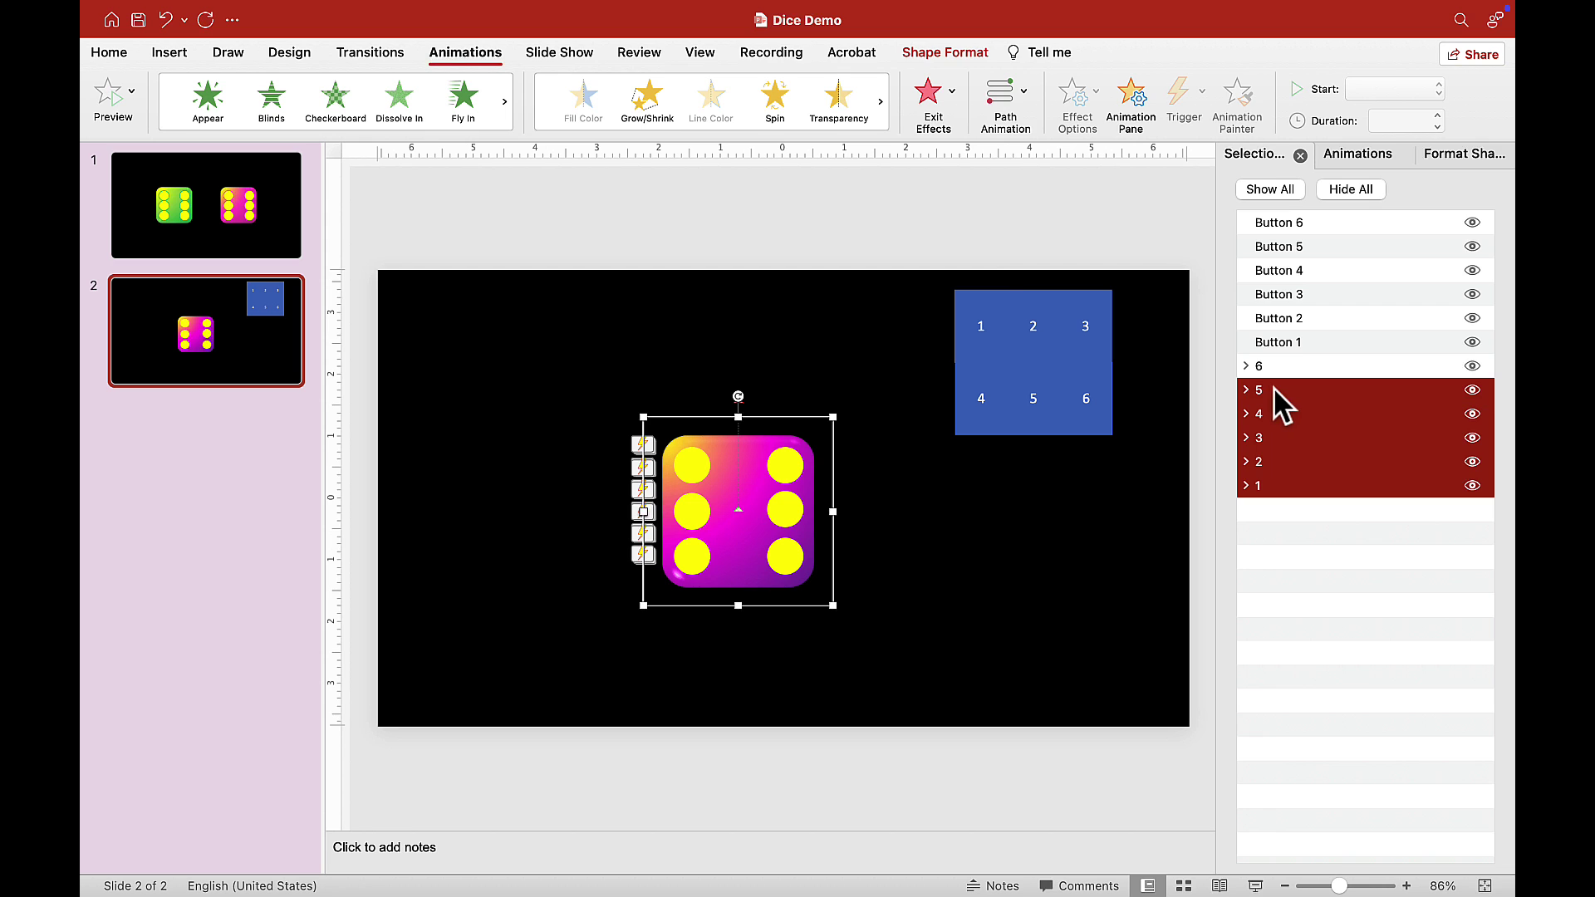
pyautogui.click(944, 103)
pyautogui.click(1075, 176)
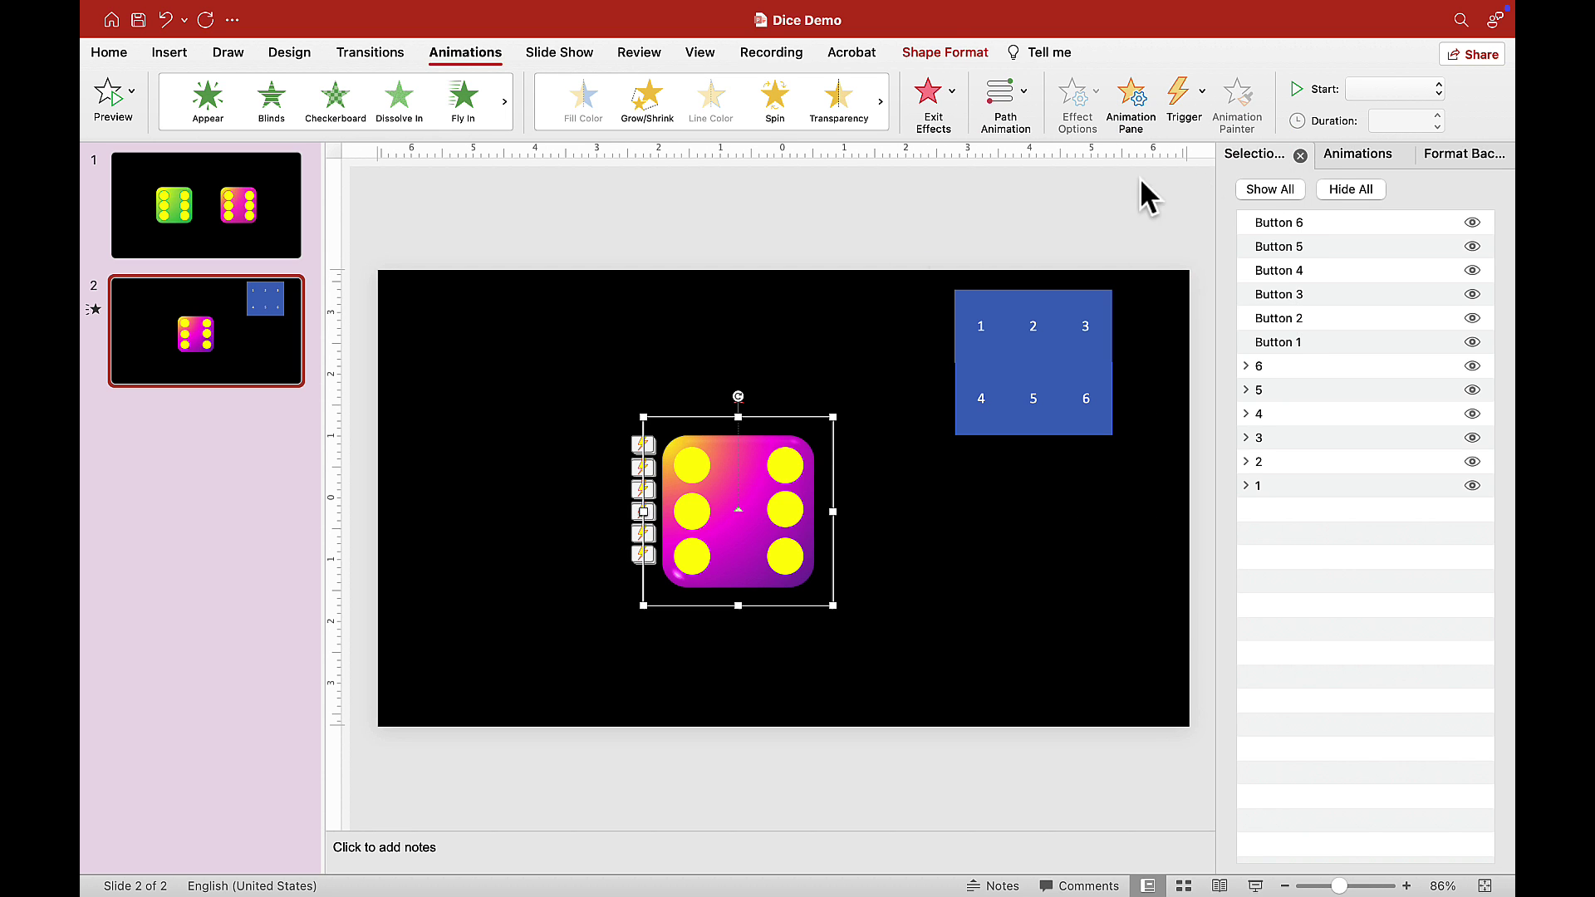
# Move the new exit effects of faces 1, 2, 3, 4 and 5 under the Button 6 trigger, starting With Previous
pyautogui.click(1339, 153)
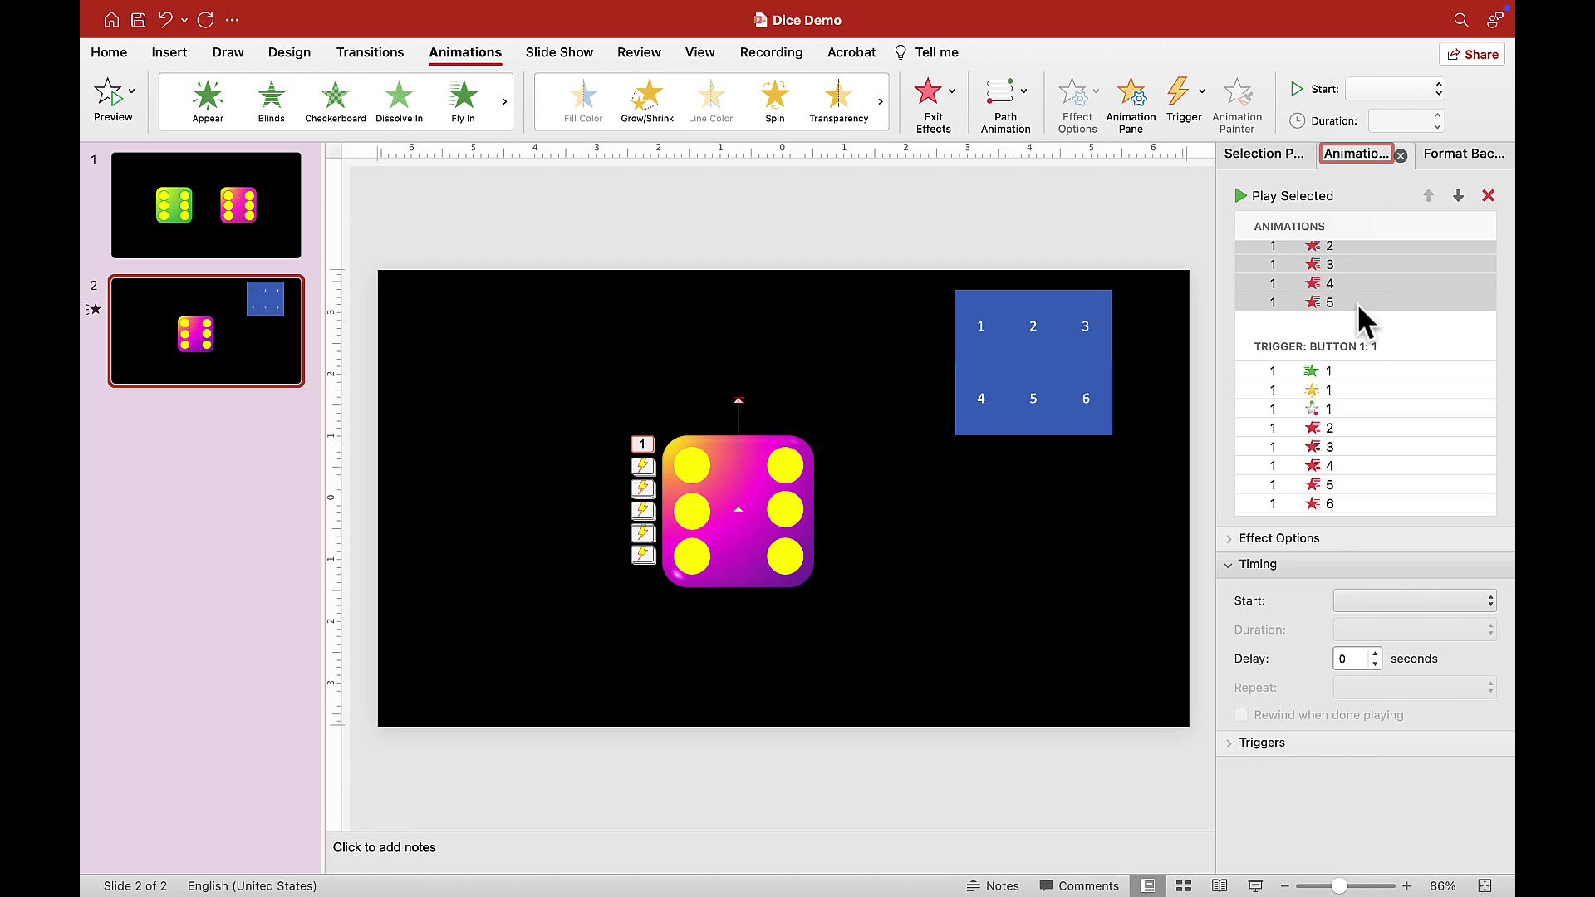
pyautogui.moveTo(1343, 246); pyautogui.dragTo(1323, 506)
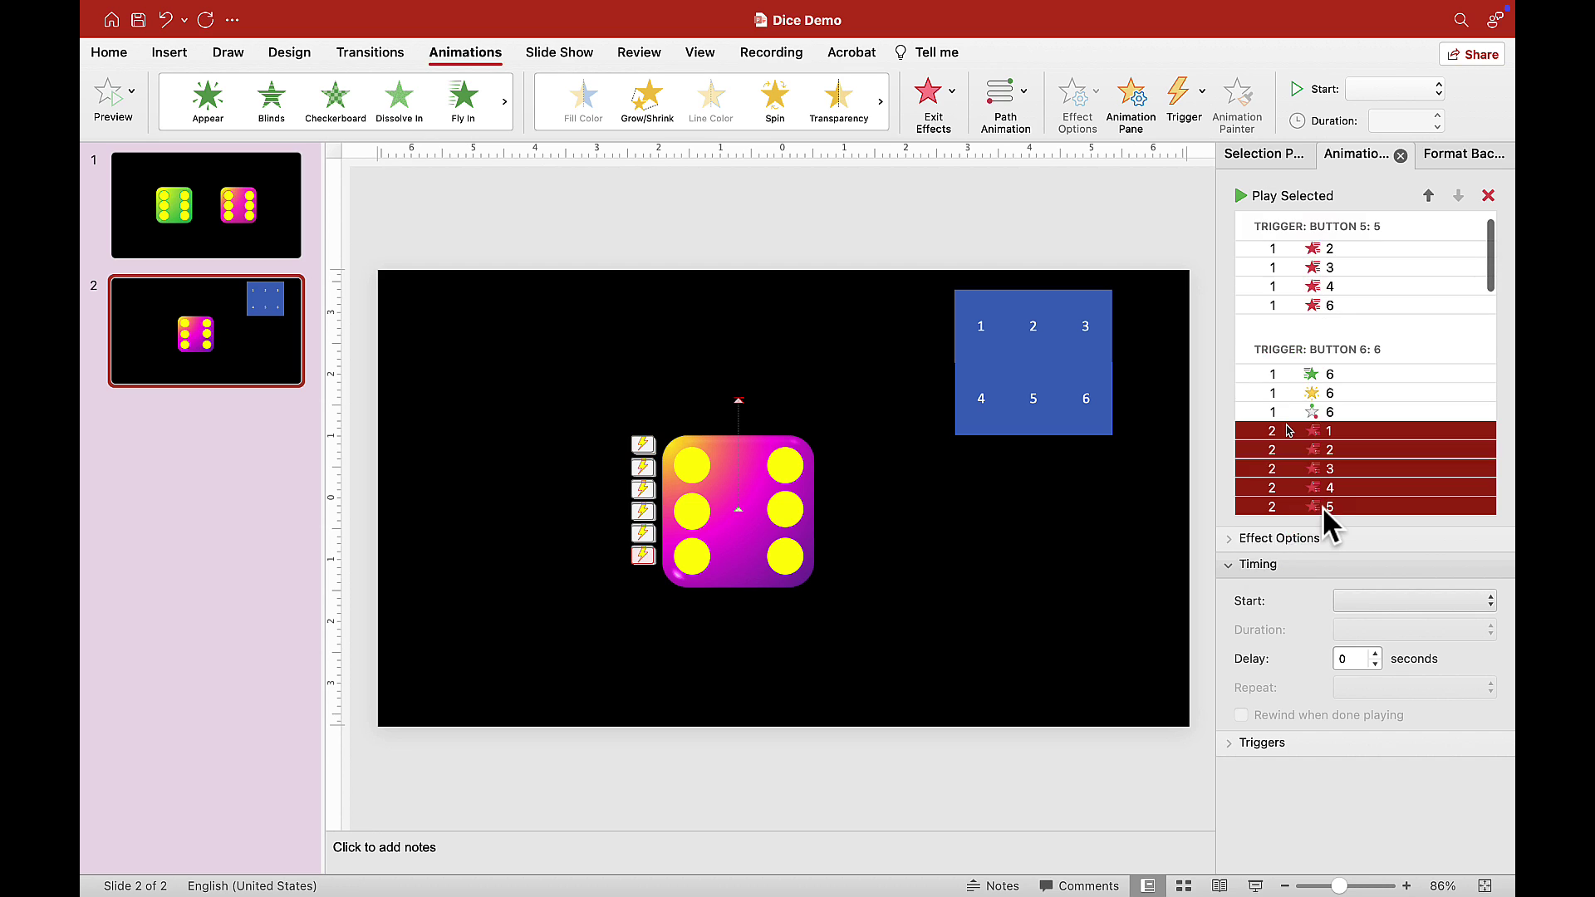
pyautogui.click(1437, 605)
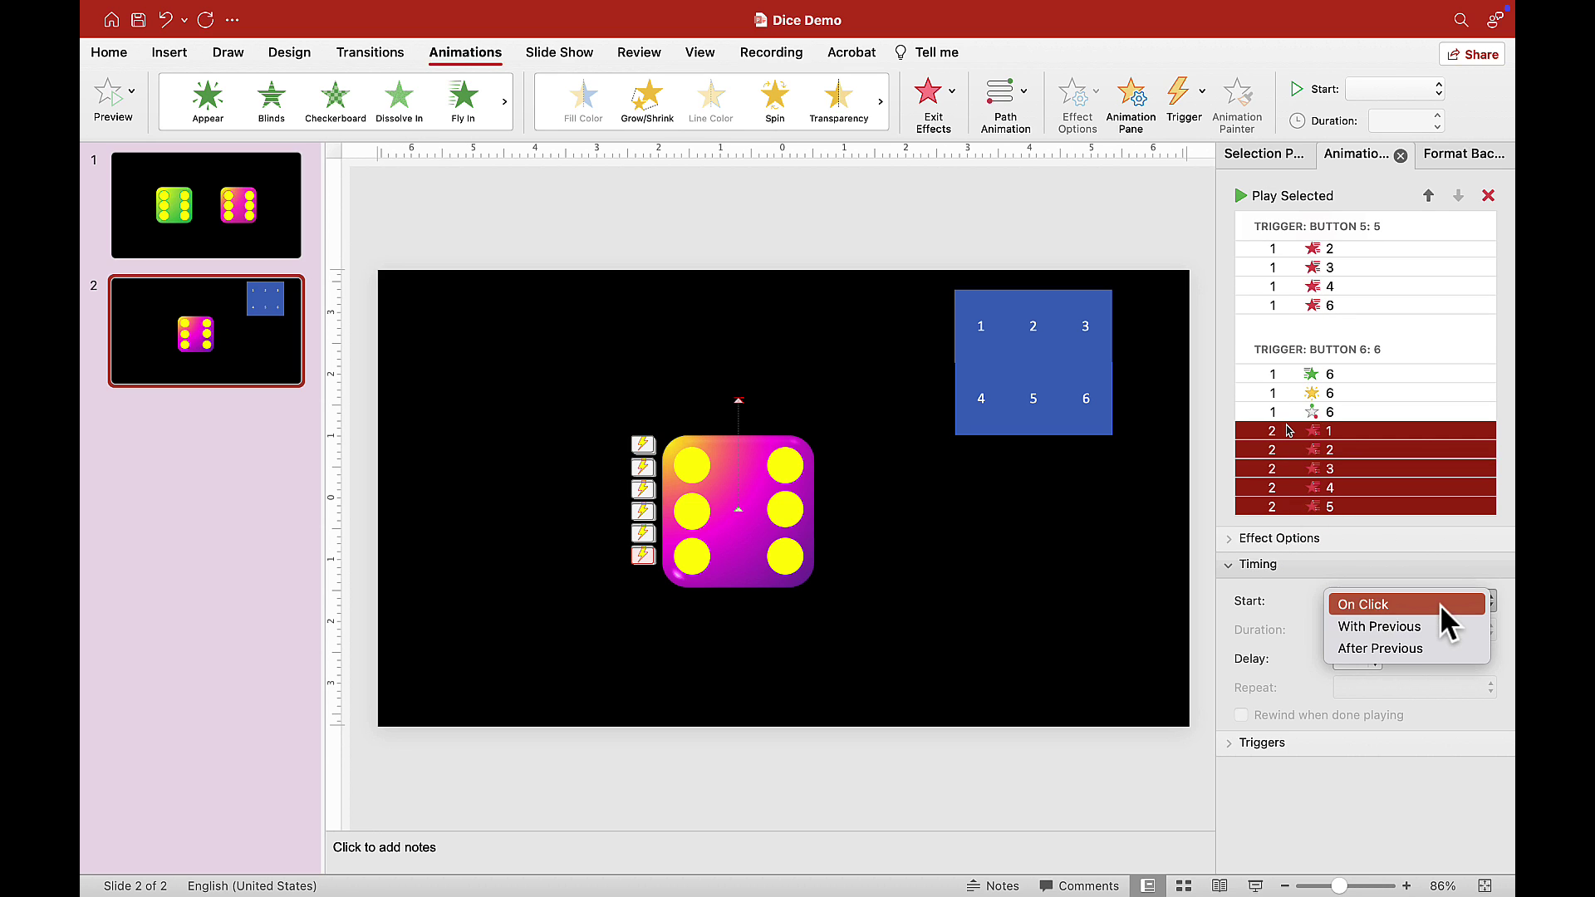
pyautogui.click(1403, 628)
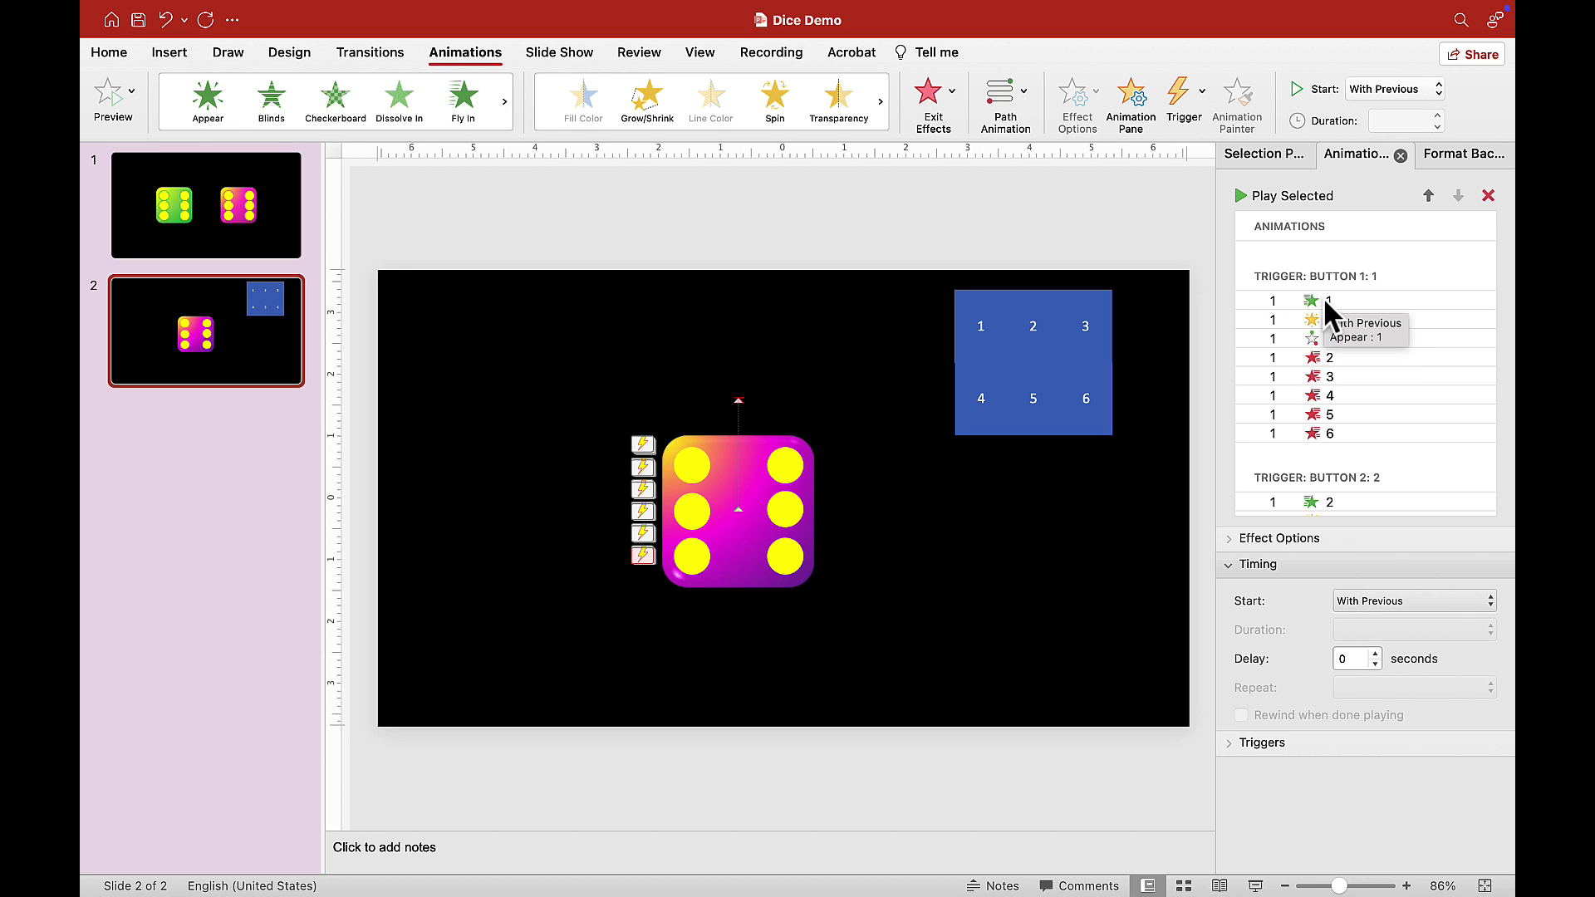
# Set the sound Dice Rolling 2.wav on the Appear effects of all six dice faces together, one under each button trigger
pyautogui.click(1322, 299)
pyautogui.click(1327, 320)
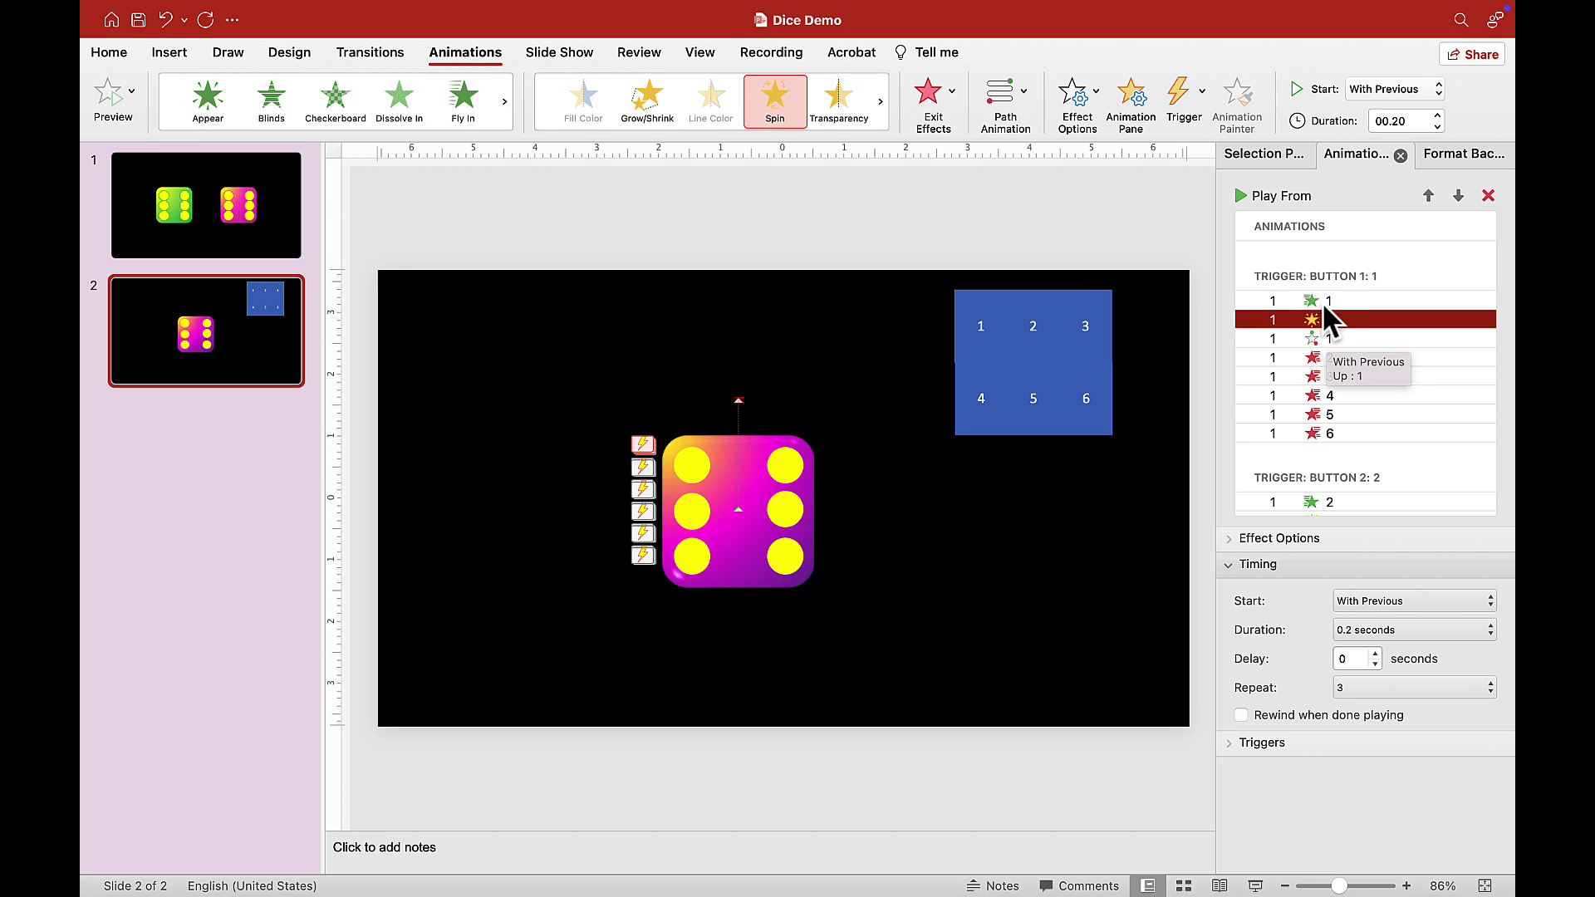
pyautogui.click(1322, 300)
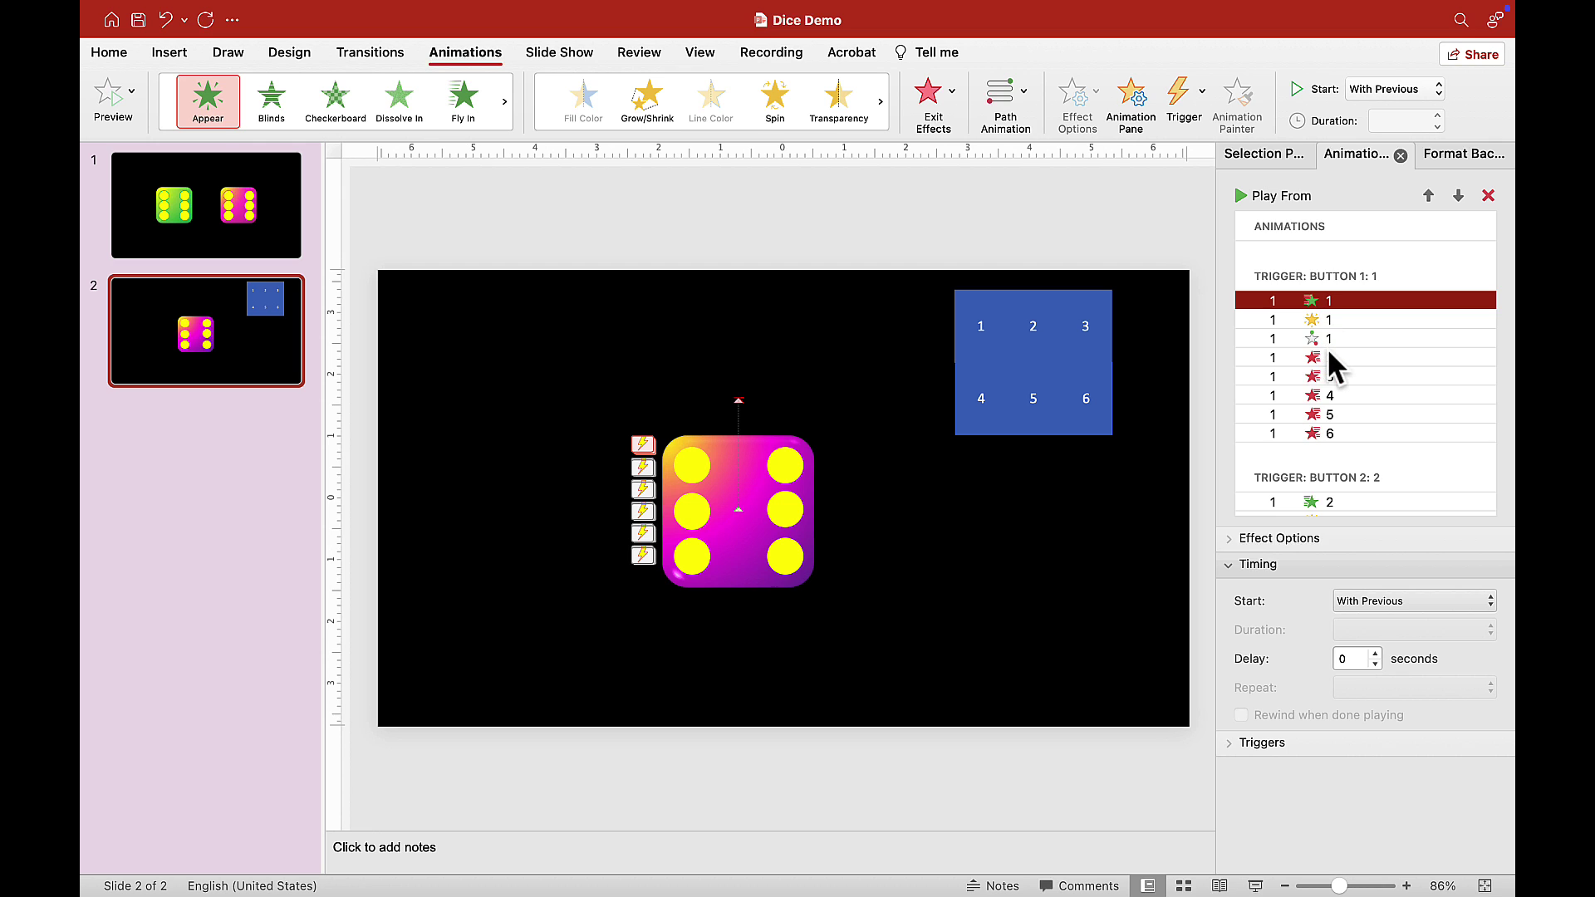
pyautogui.scroll(-3, 1327, 347)
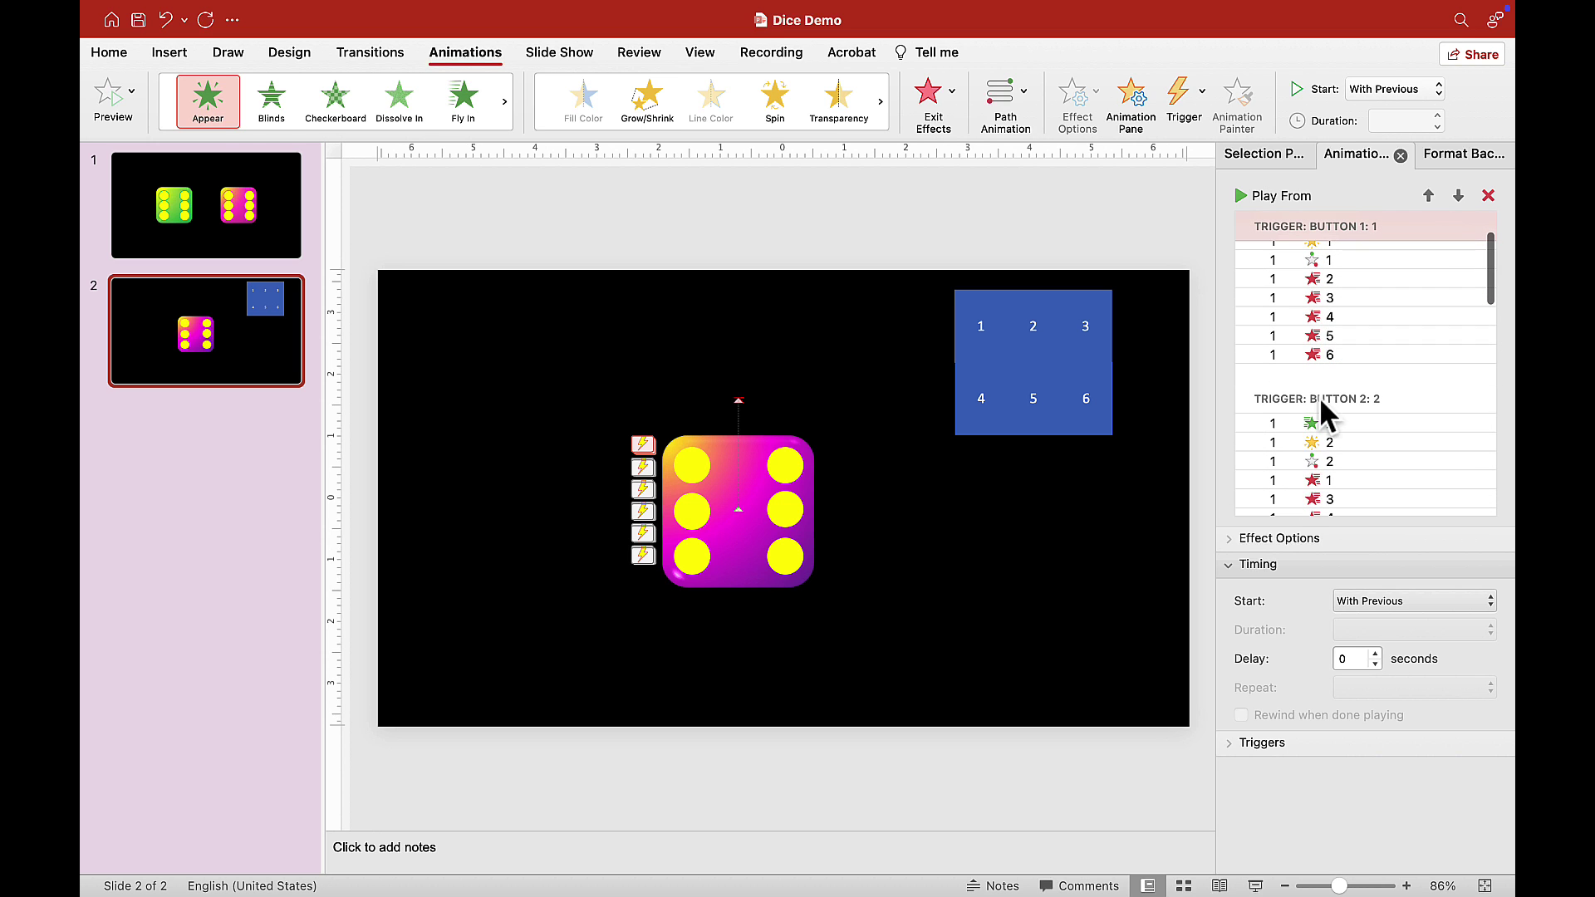
pyautogui.click(1321, 419)
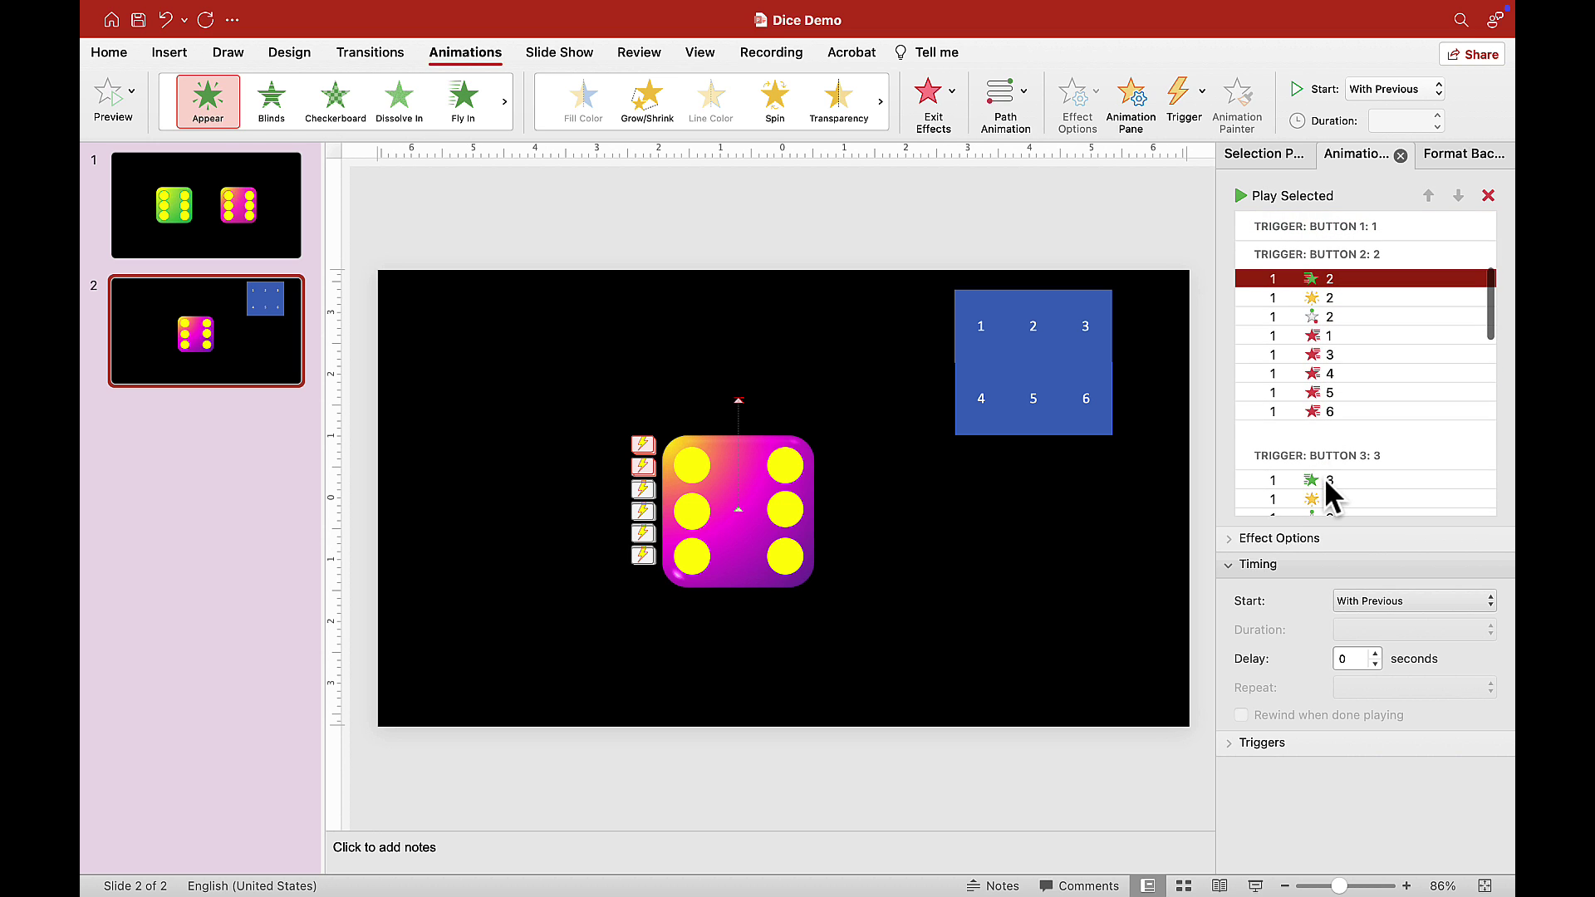
pyautogui.click(1324, 478)
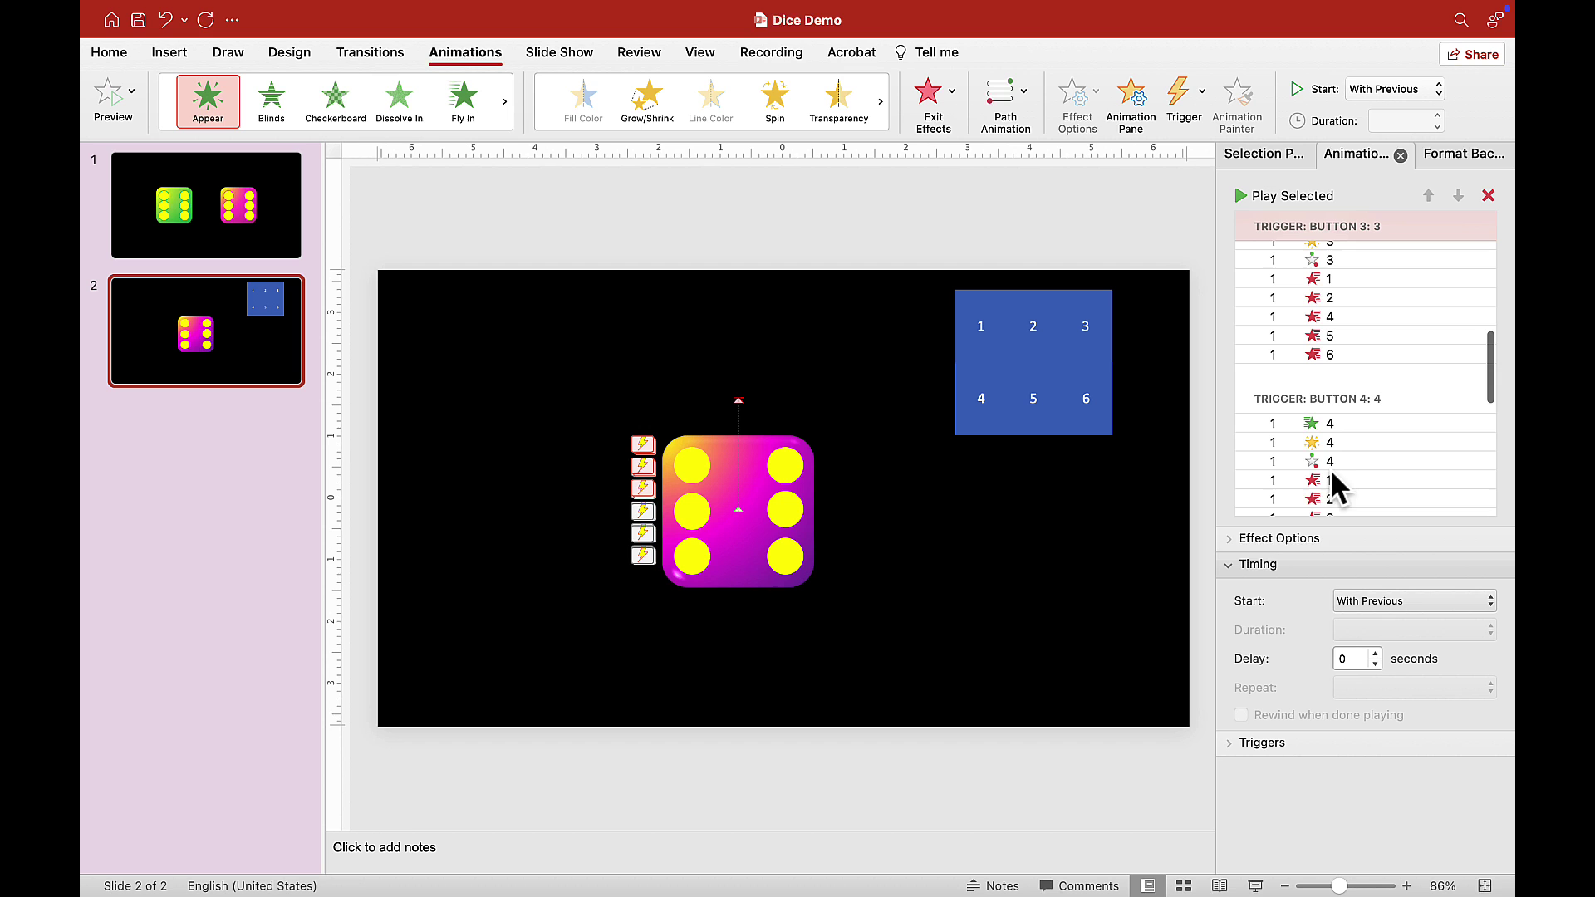
pyautogui.click(1322, 421)
pyautogui.click(1324, 382)
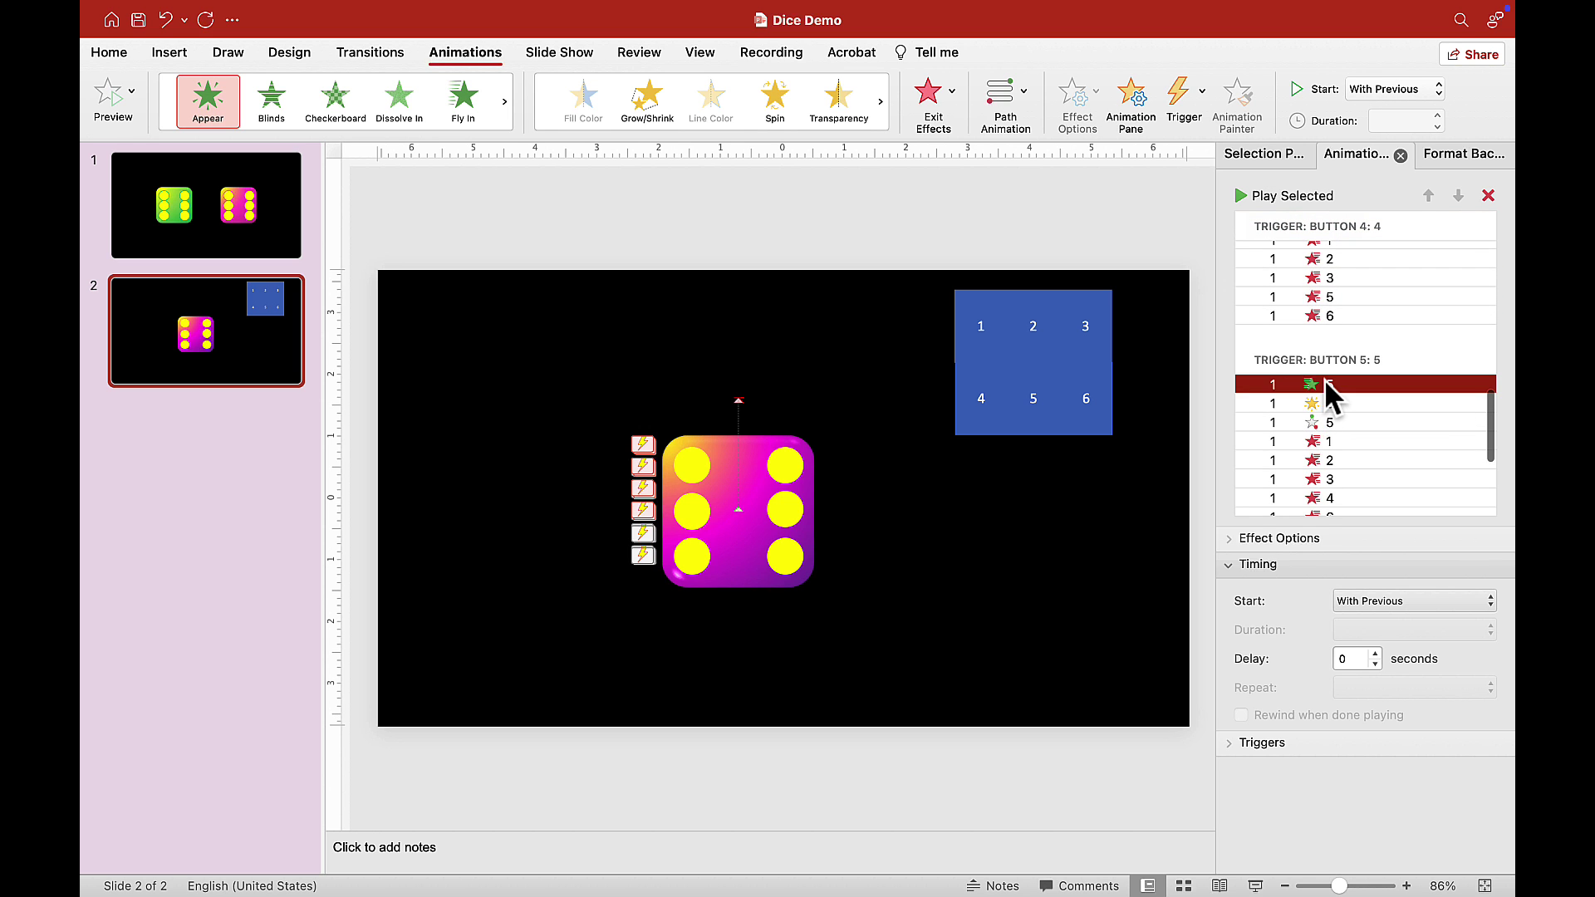
pyautogui.click(1324, 372)
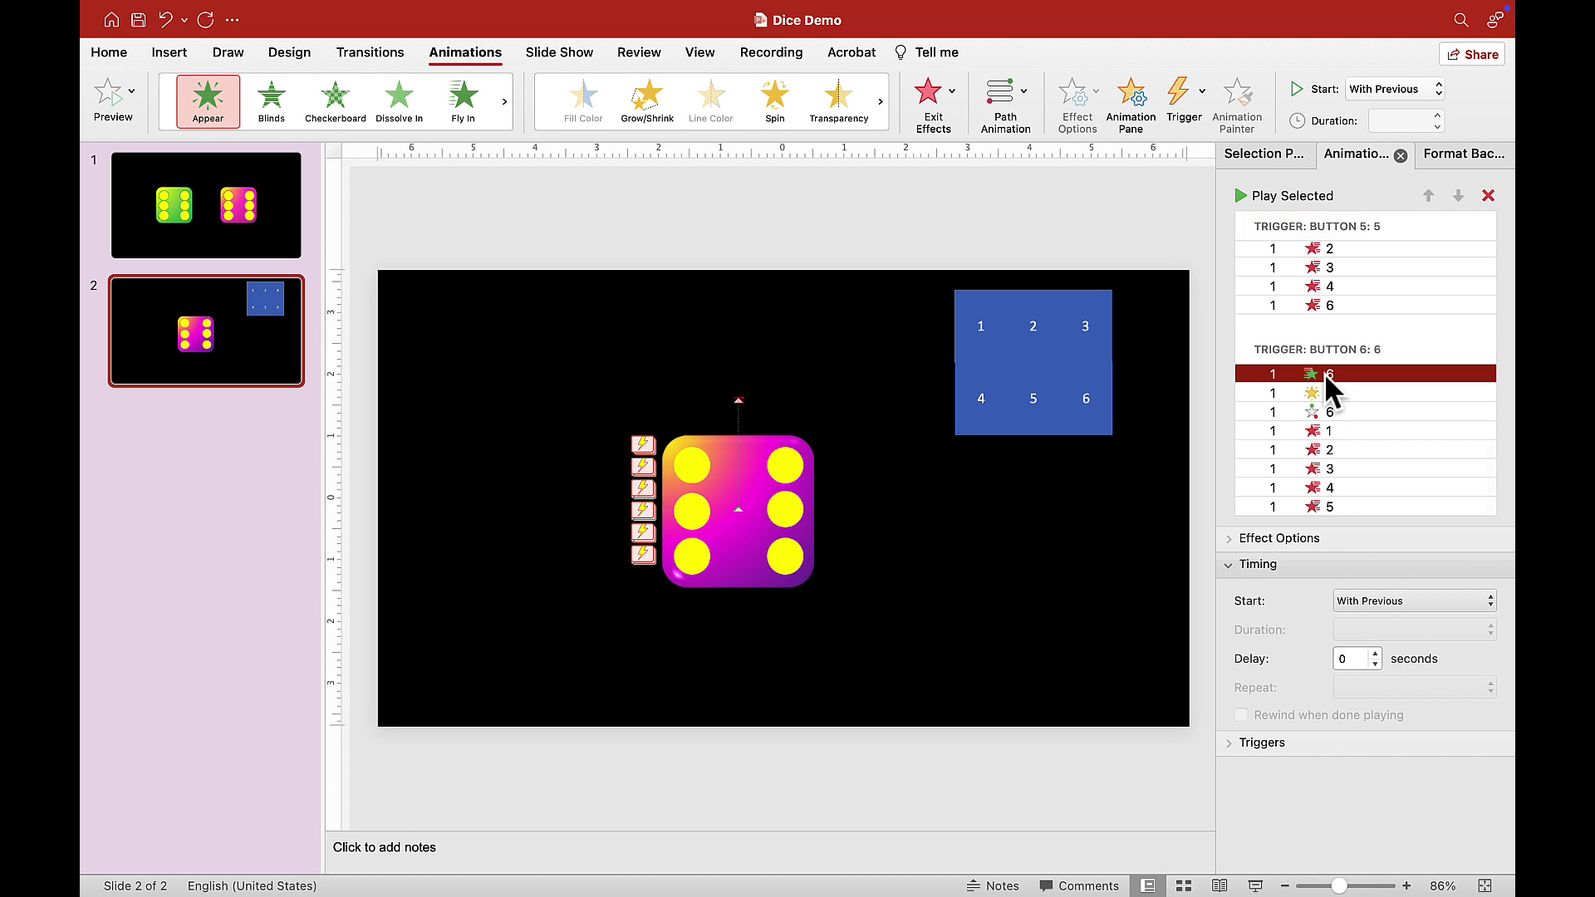
pyautogui.click(1228, 563)
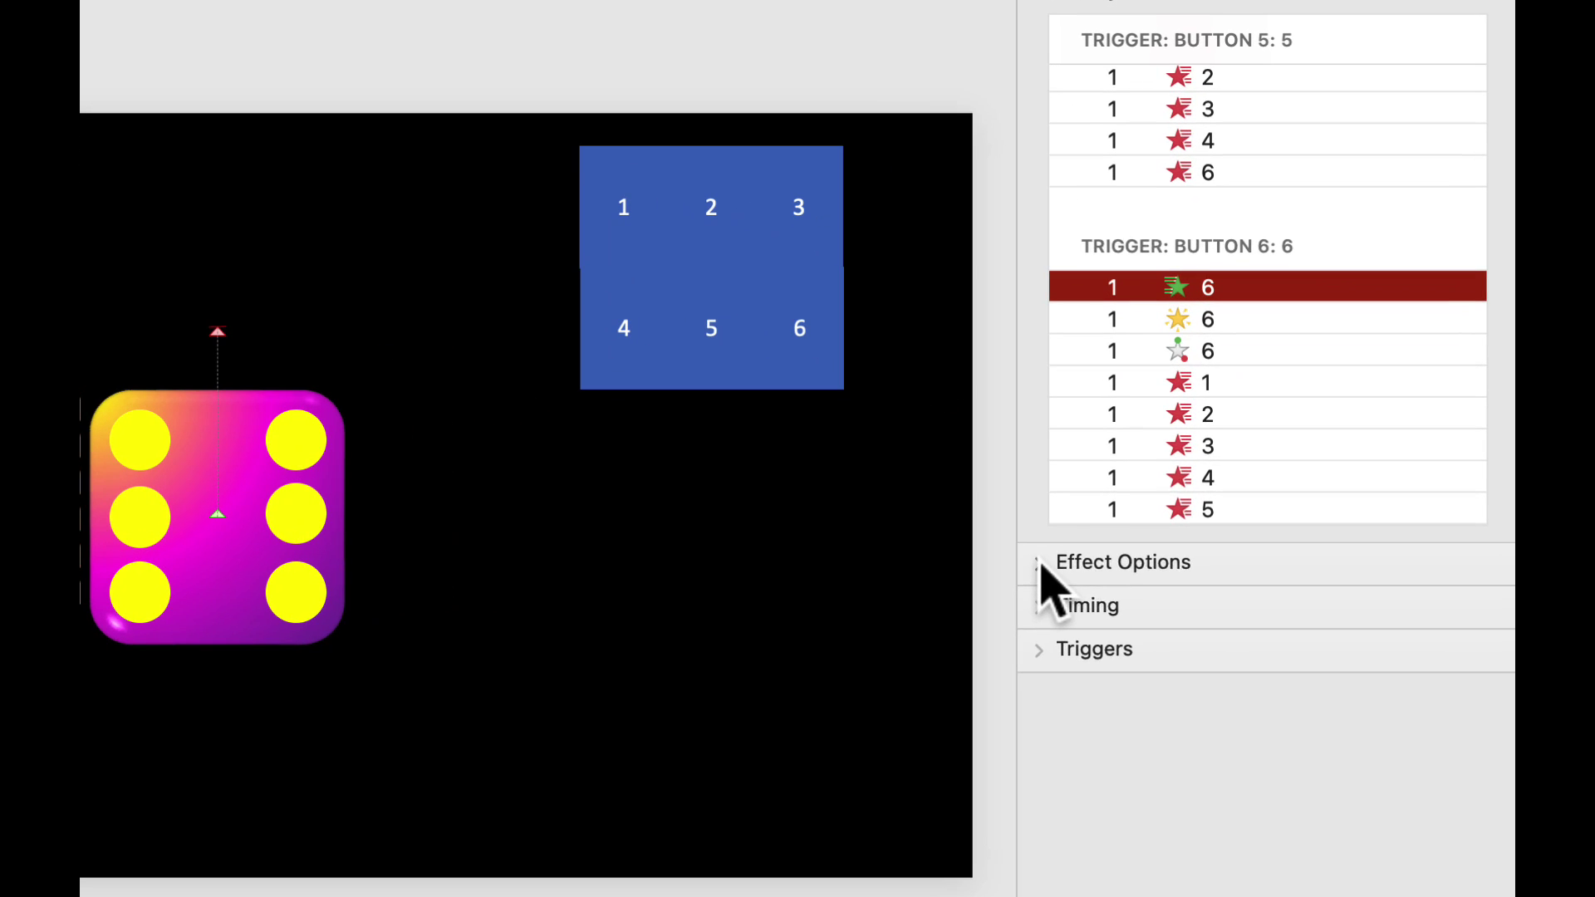
pyautogui.click(1121, 551)
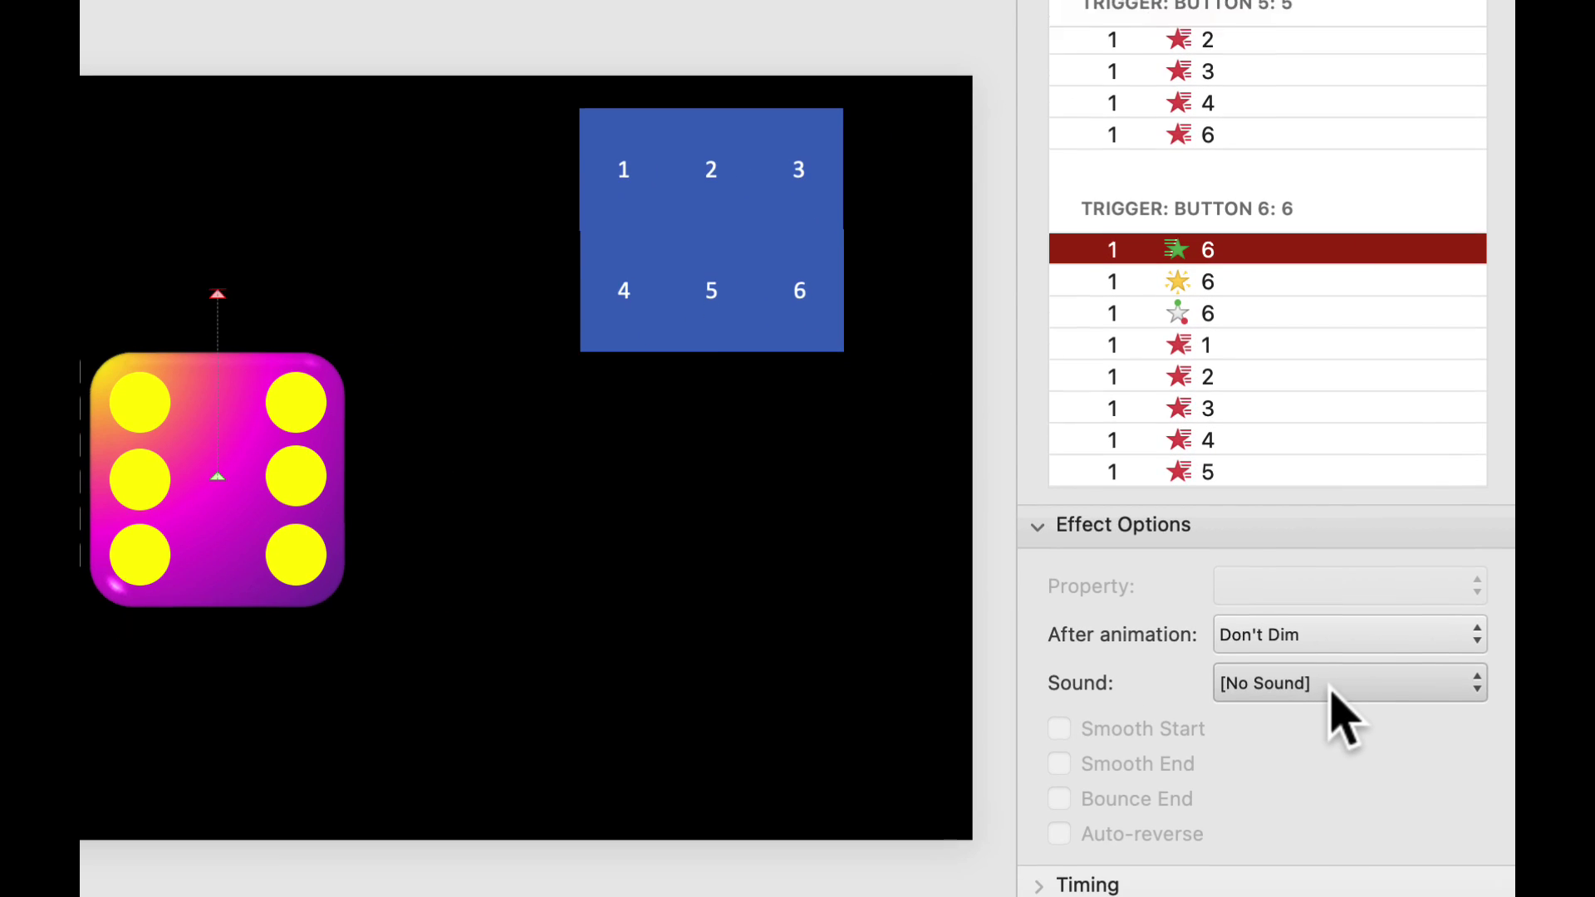
pyautogui.click(1346, 720)
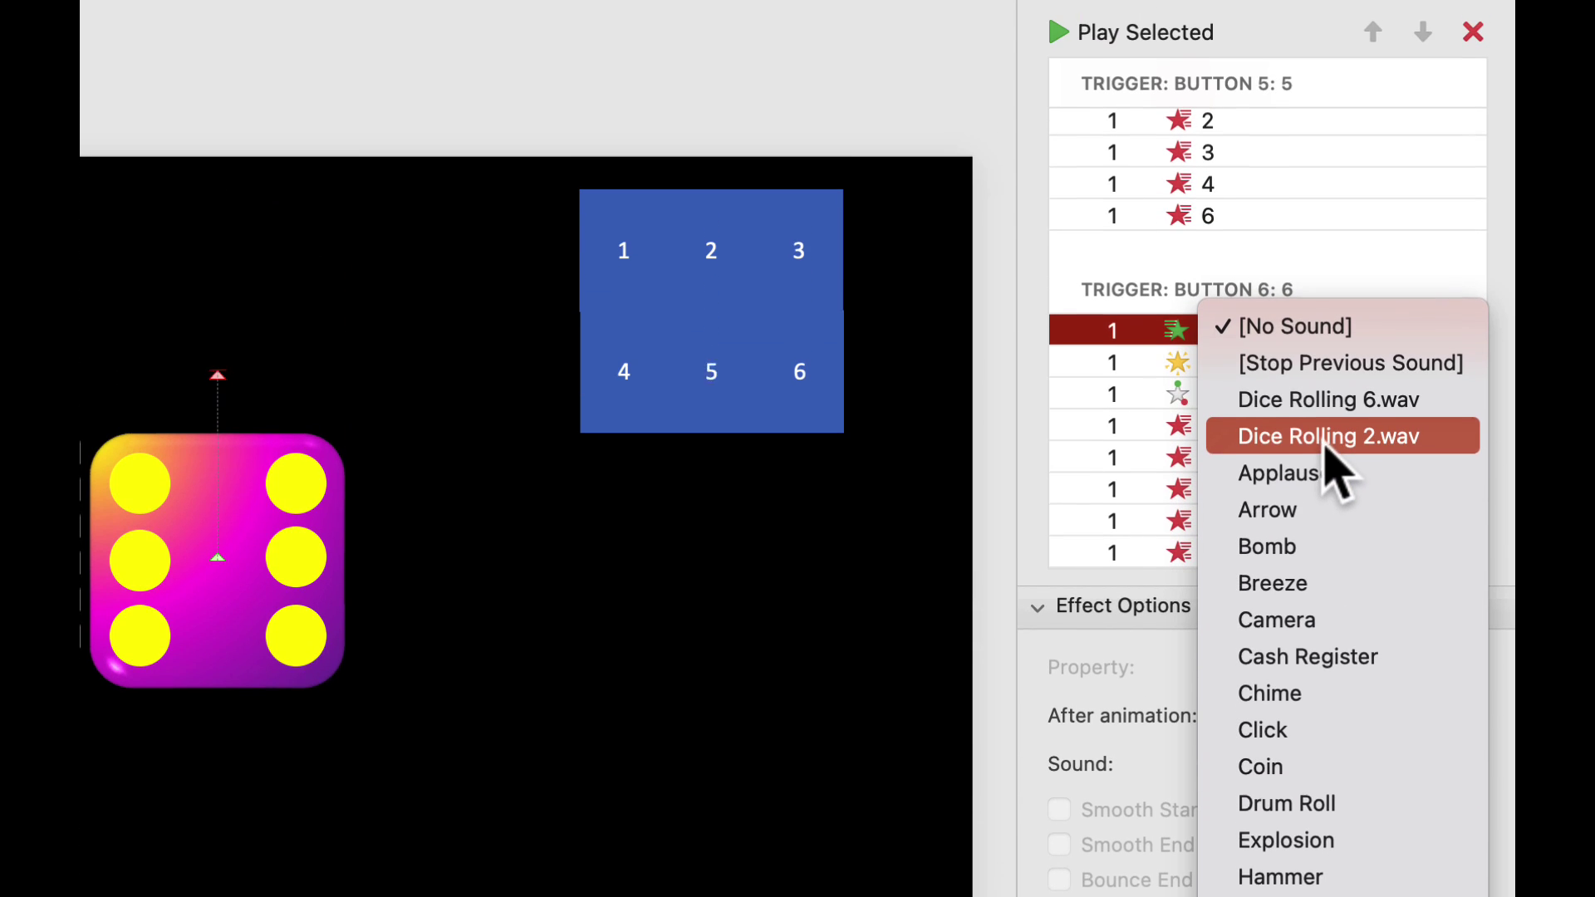
pyautogui.click(1328, 215)
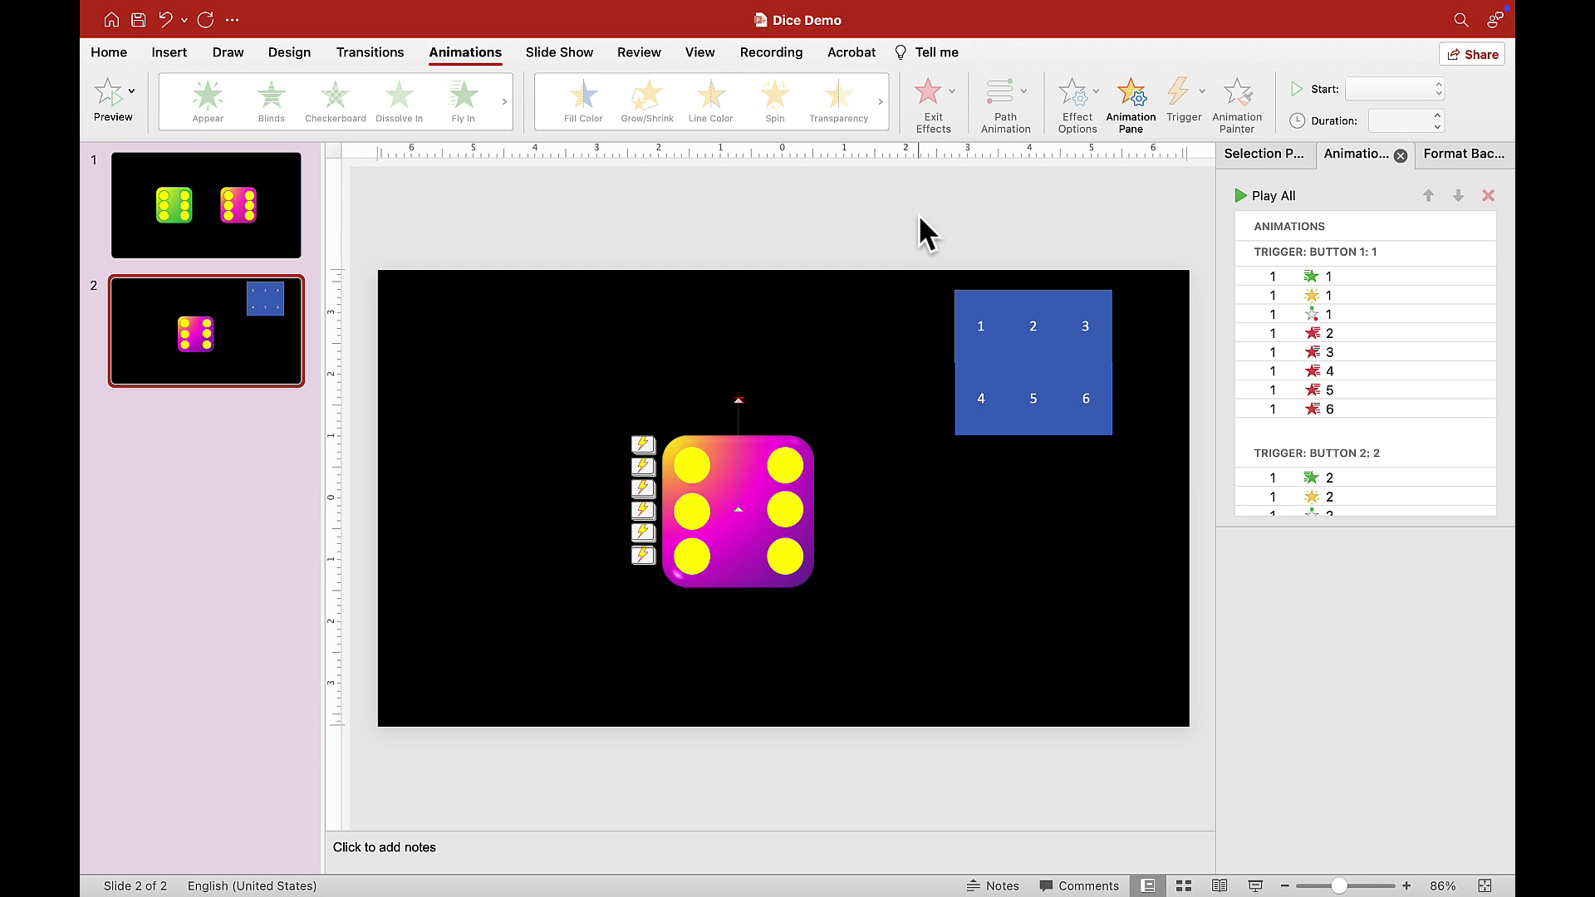
# Move the six numbered buttons together onto the dice so they cover its face
pyautogui.moveTo(919, 213); pyautogui.dragTo(1174, 482)
pyautogui.moveTo(1097, 375); pyautogui.dragTo(806, 532)
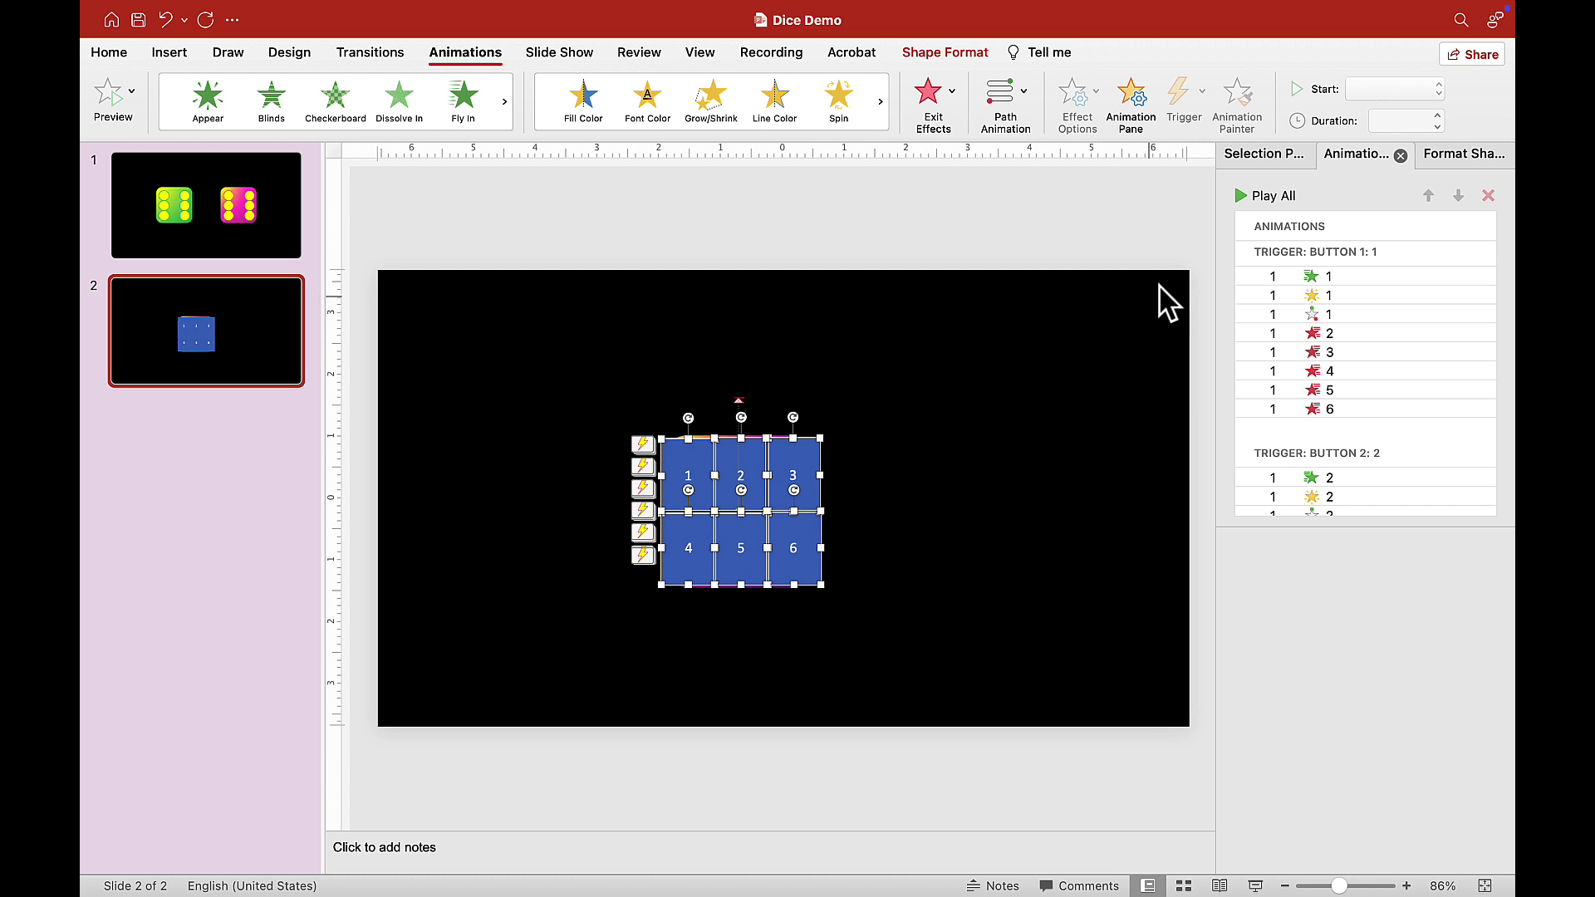
# Set both the text and the shape fill of the six numbered buttons to 100% transparency
pyautogui.click(1447, 154)
pyautogui.click(1367, 107)
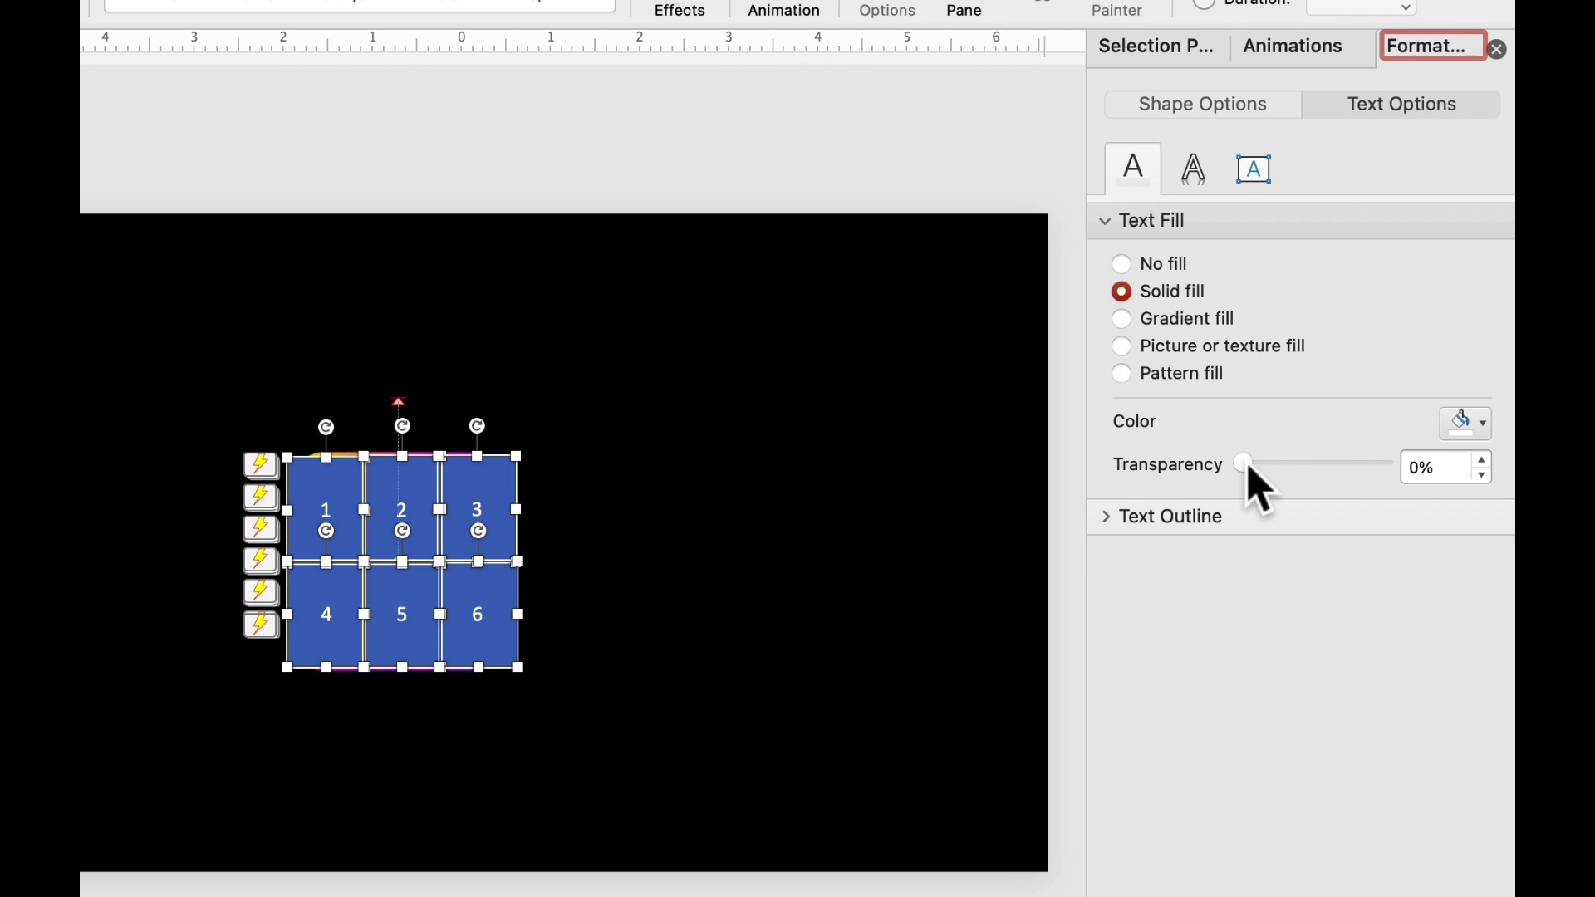
pyautogui.moveTo(1243, 470); pyautogui.dragTo(1441, 465)
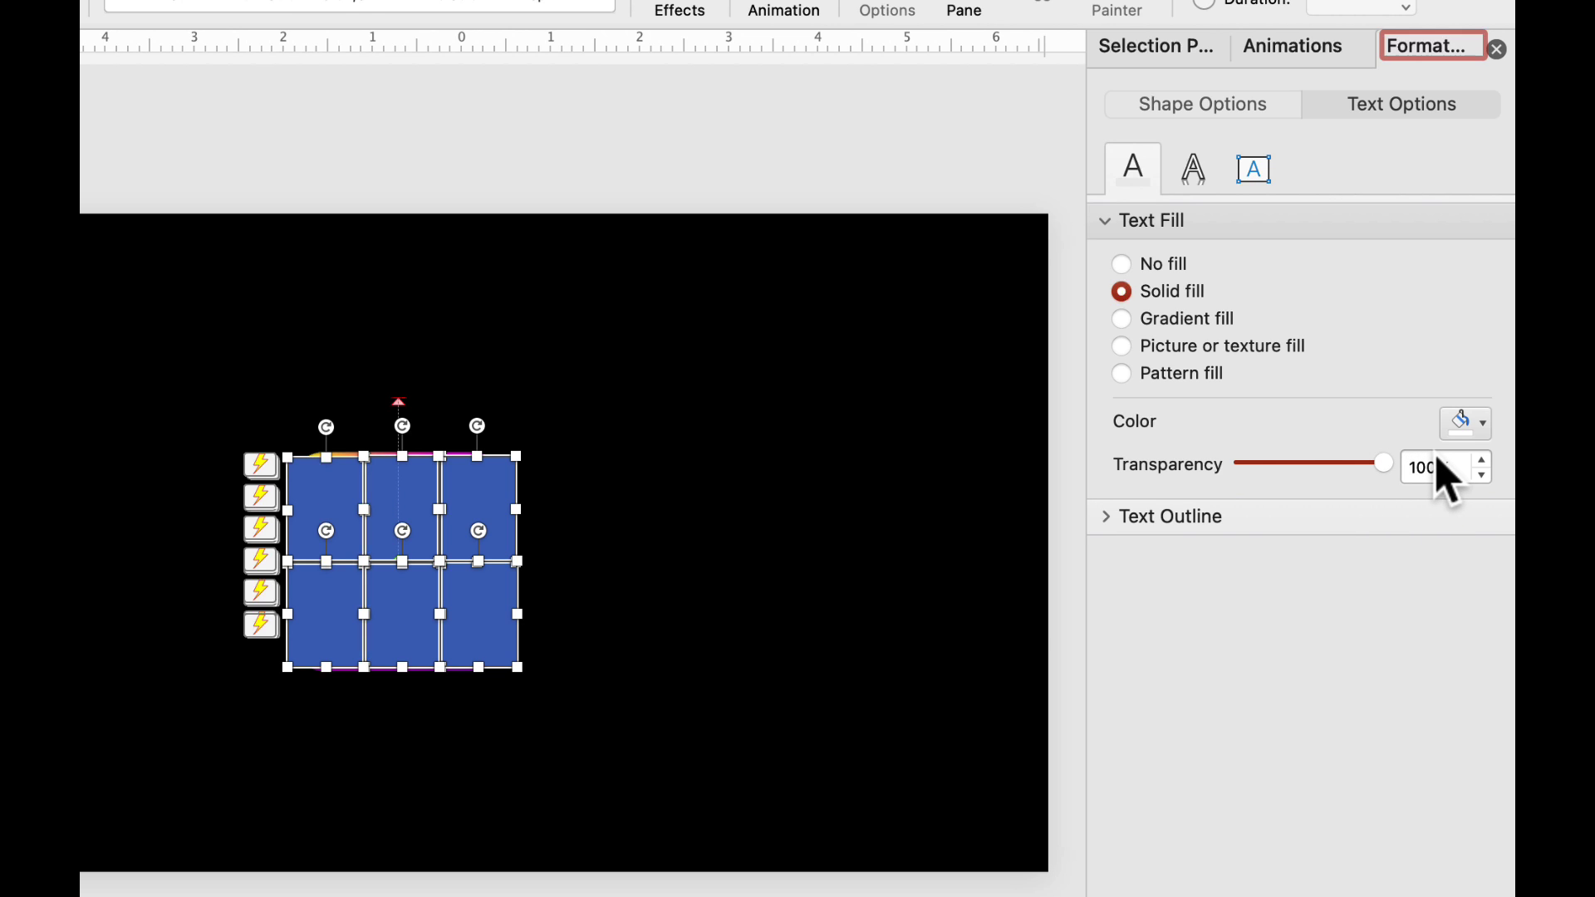
pyautogui.click(1216, 113)
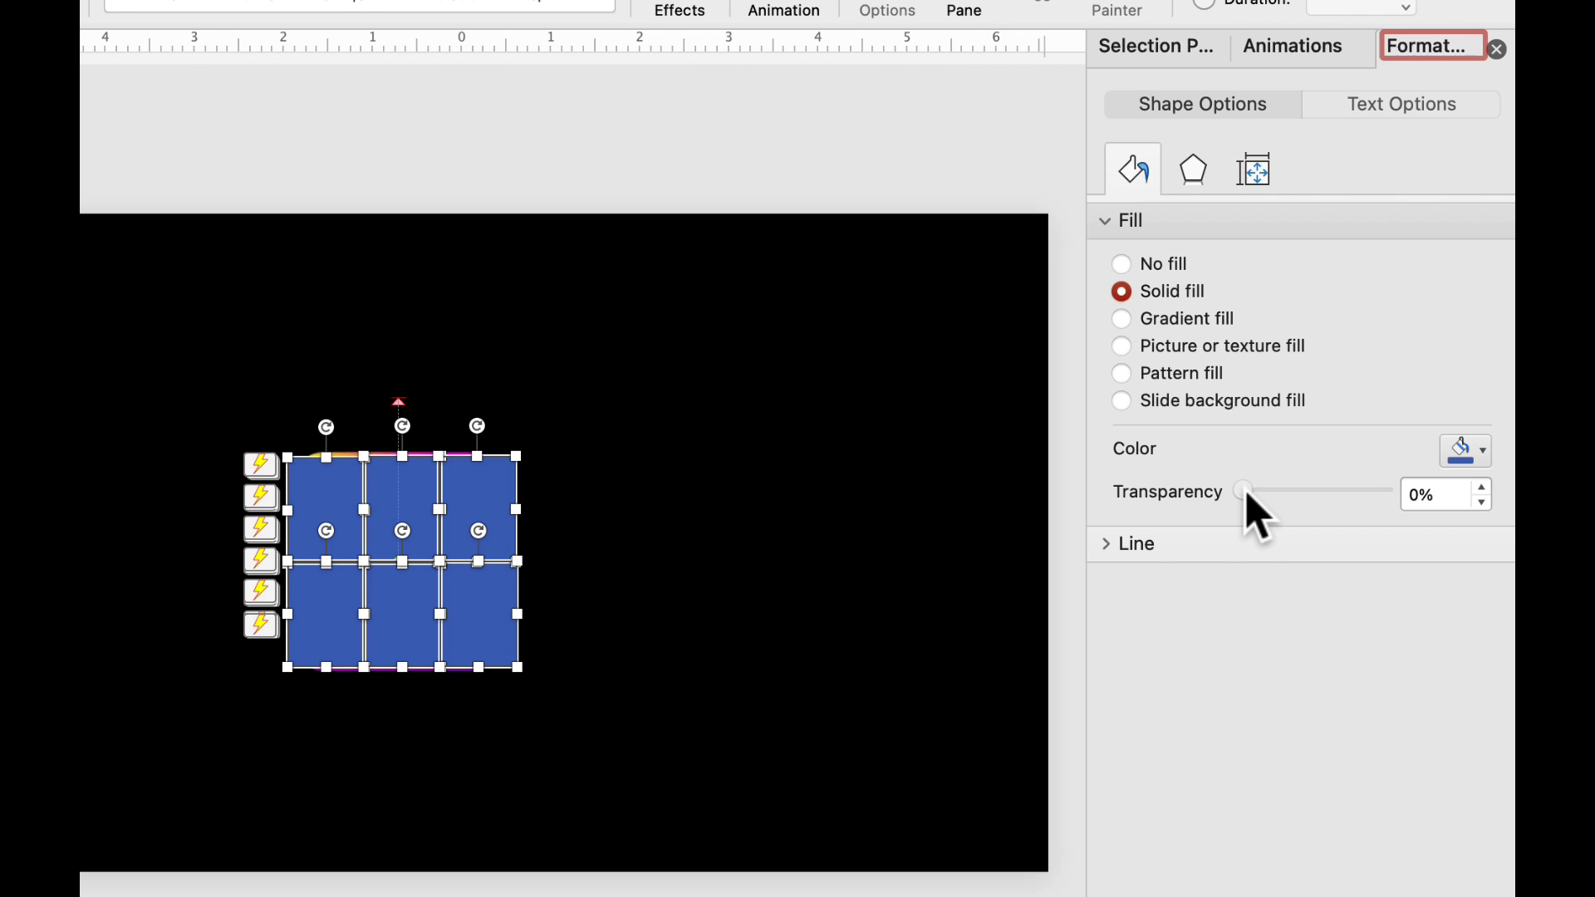
pyautogui.moveTo(1250, 496); pyautogui.dragTo(1437, 509)
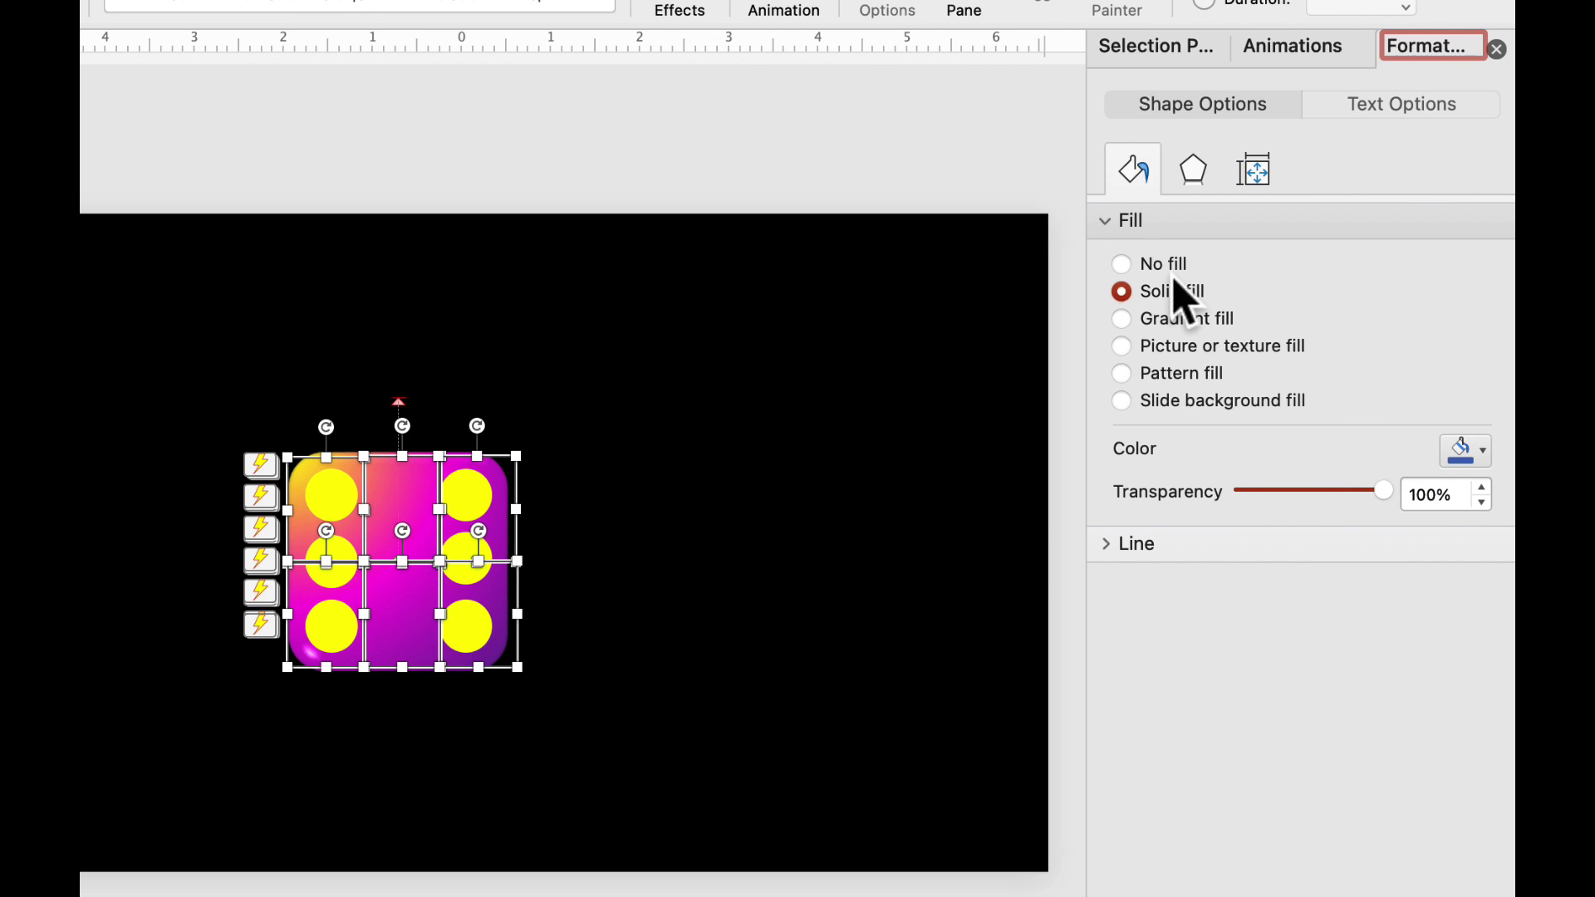
pyautogui.click(978, 158)
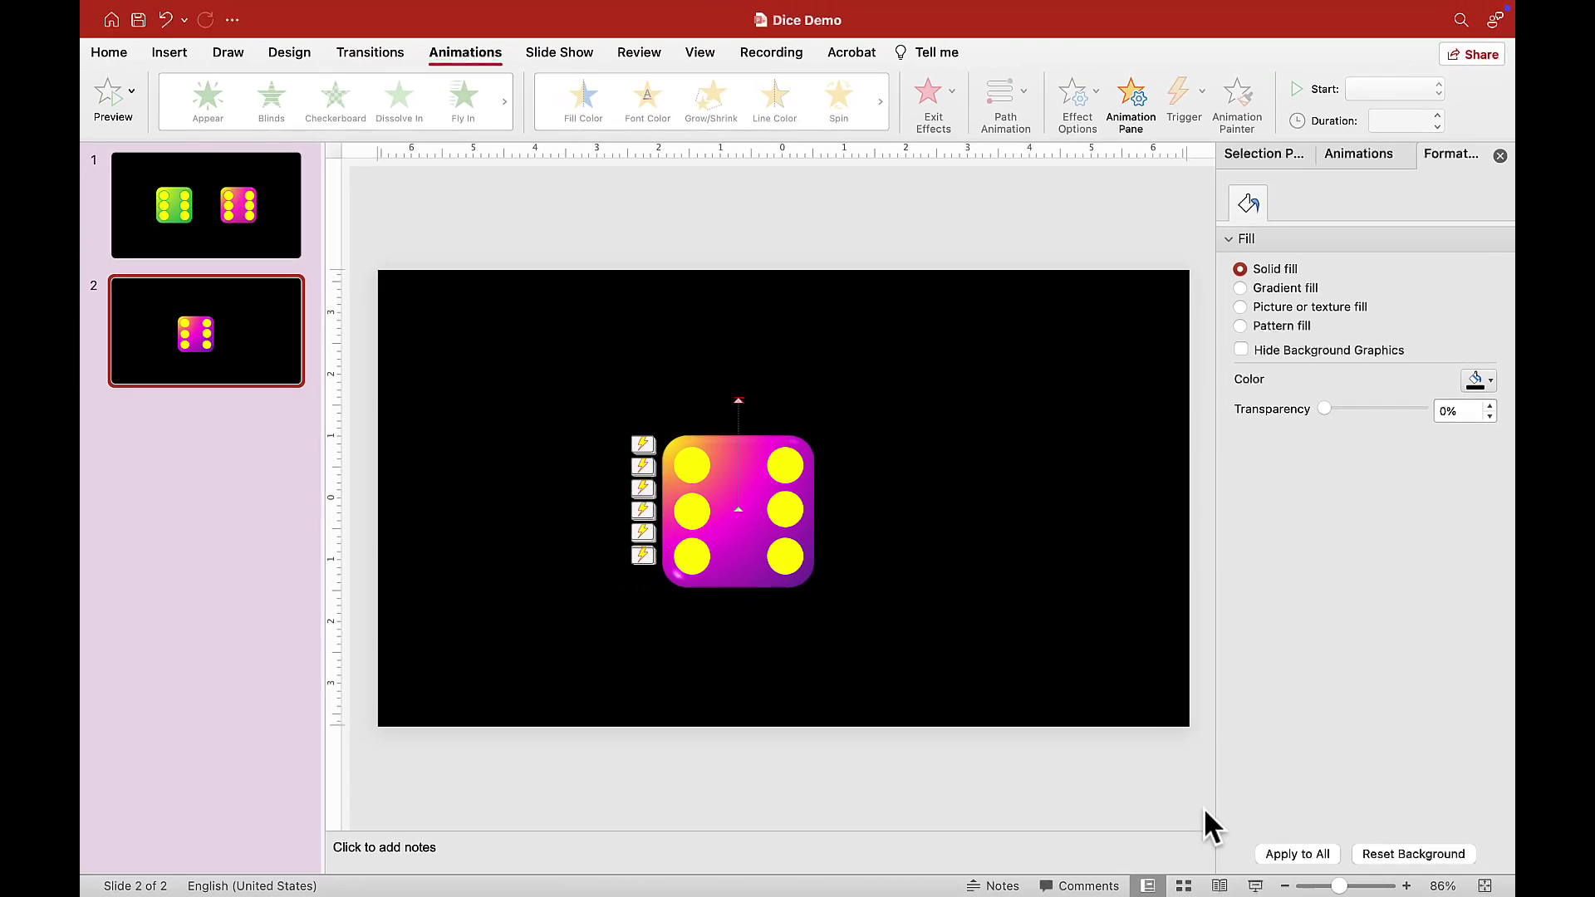
# Play the slide show from the dice slide and test the invisible buttons by triggering rolls from different areas of the dice
pyautogui.click(1255, 885)
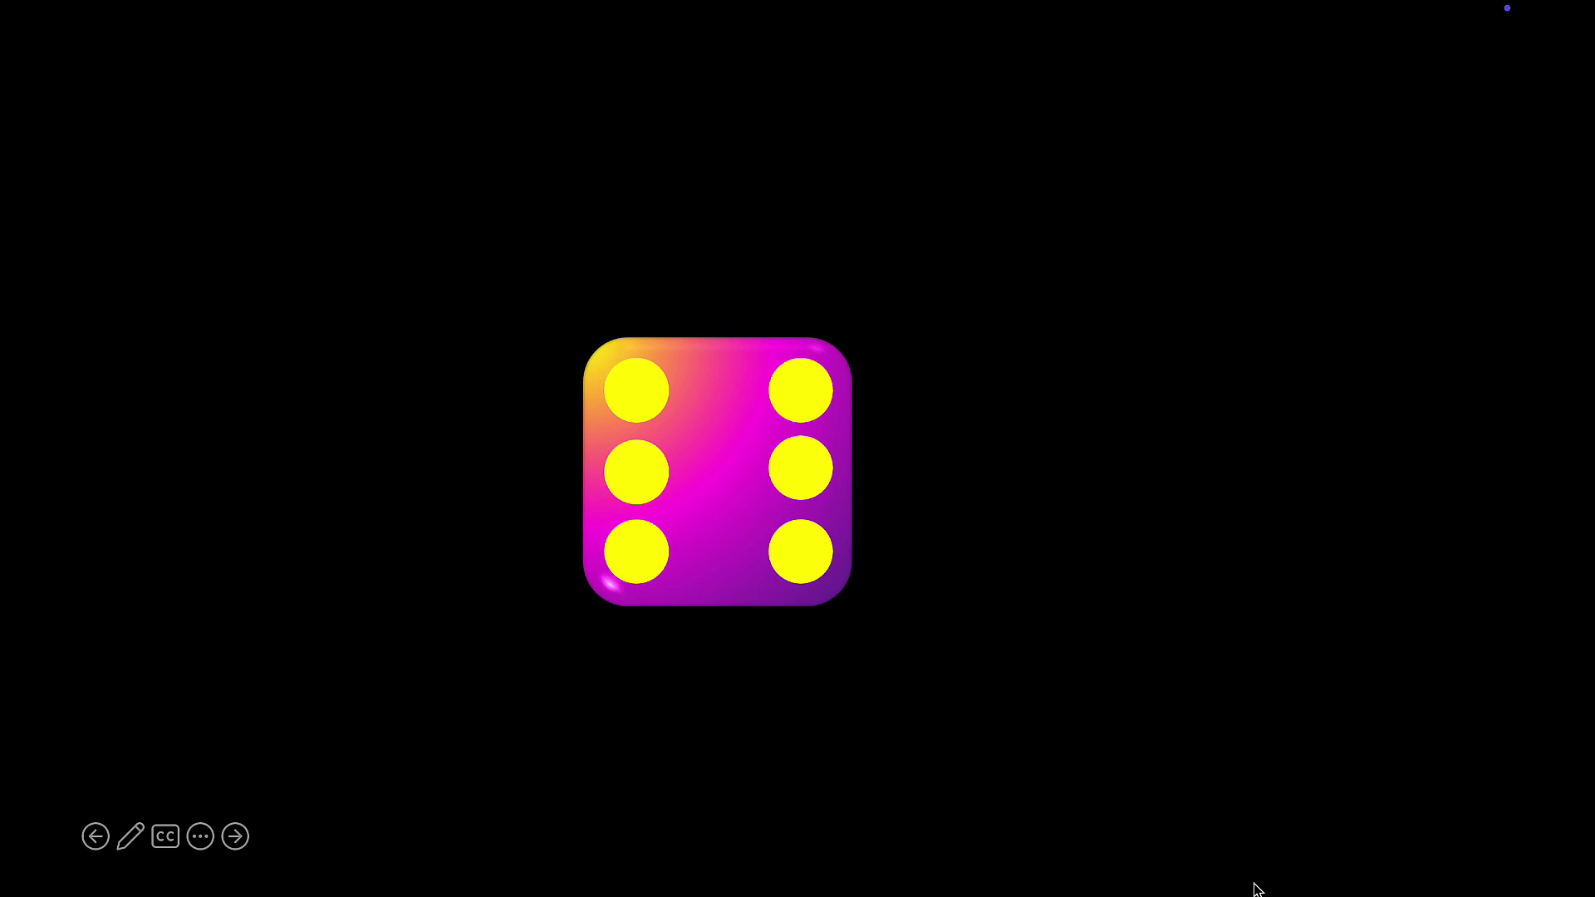
pyautogui.click(777, 417)
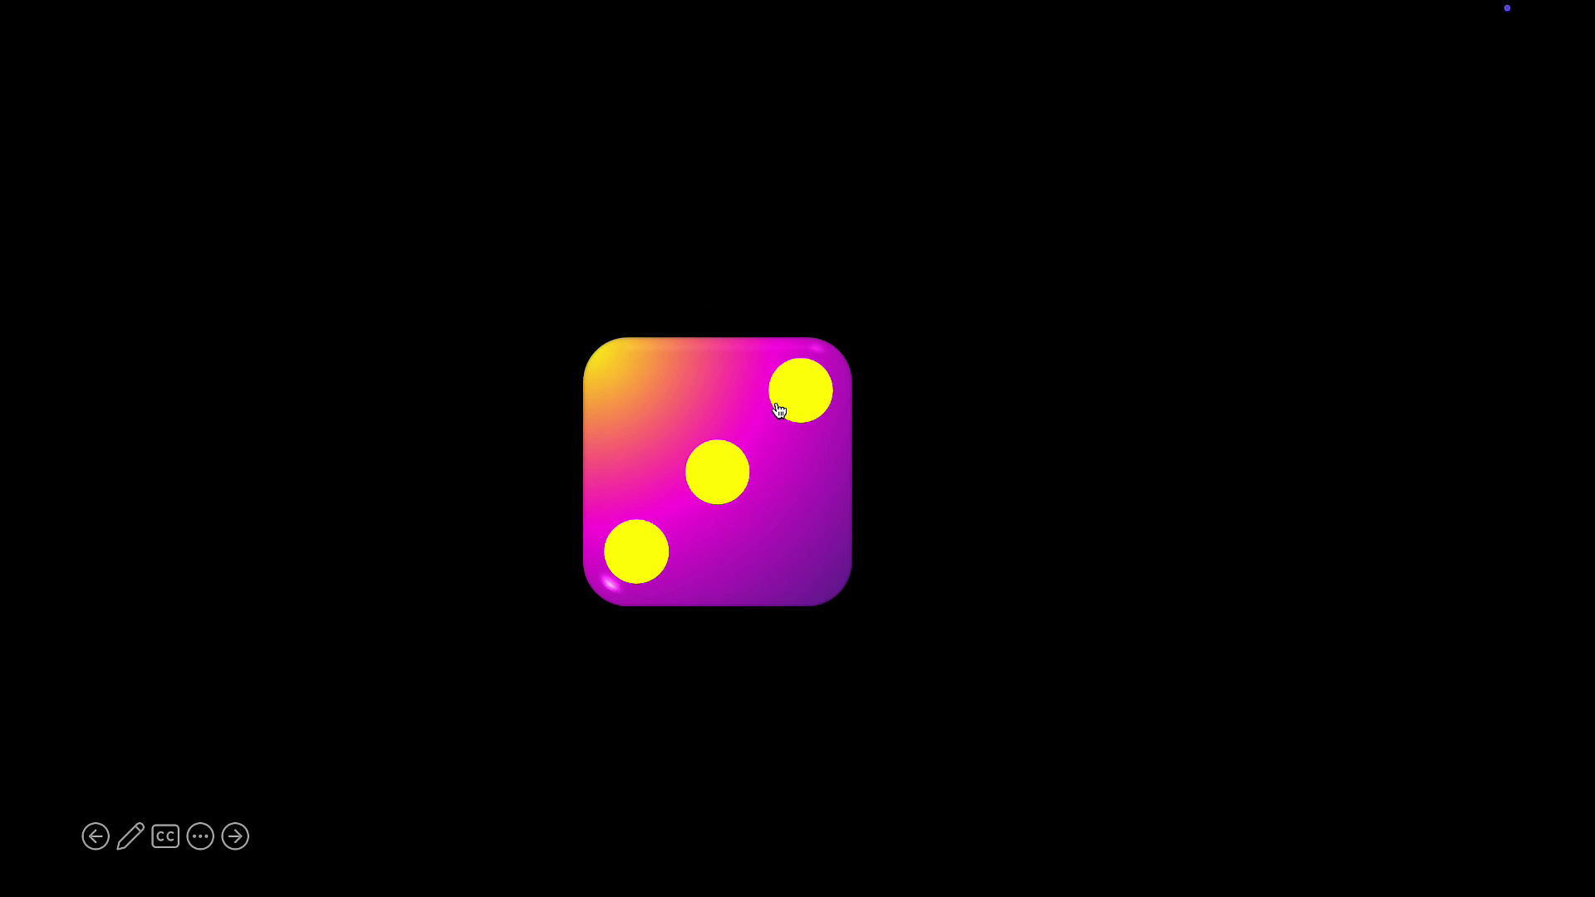
pyautogui.click(725, 477)
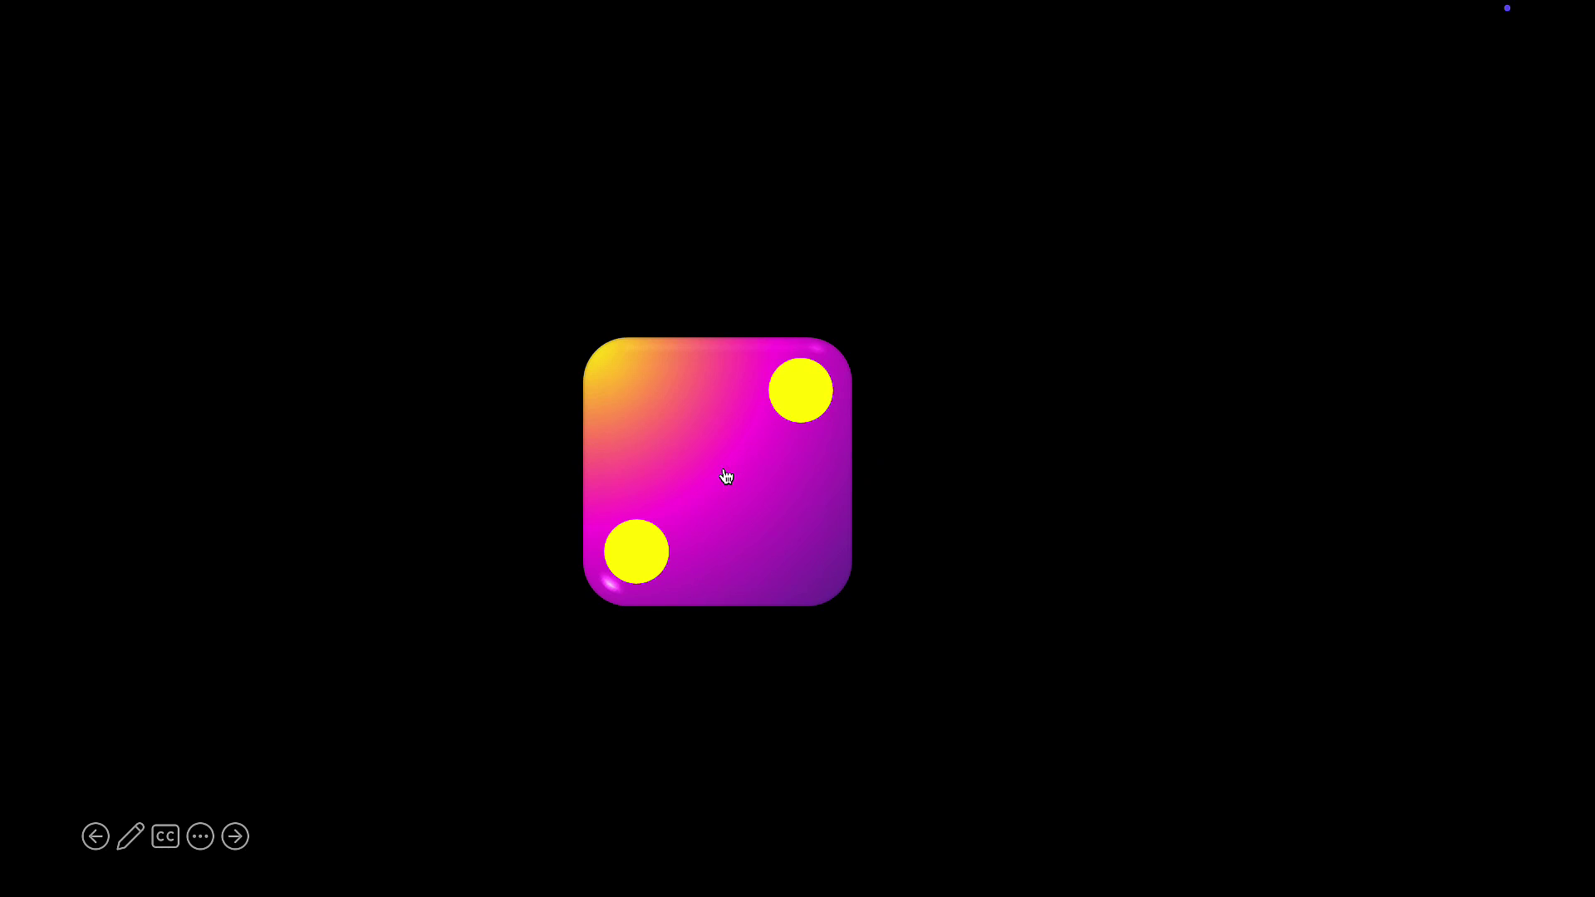
pyautogui.click(653, 414)
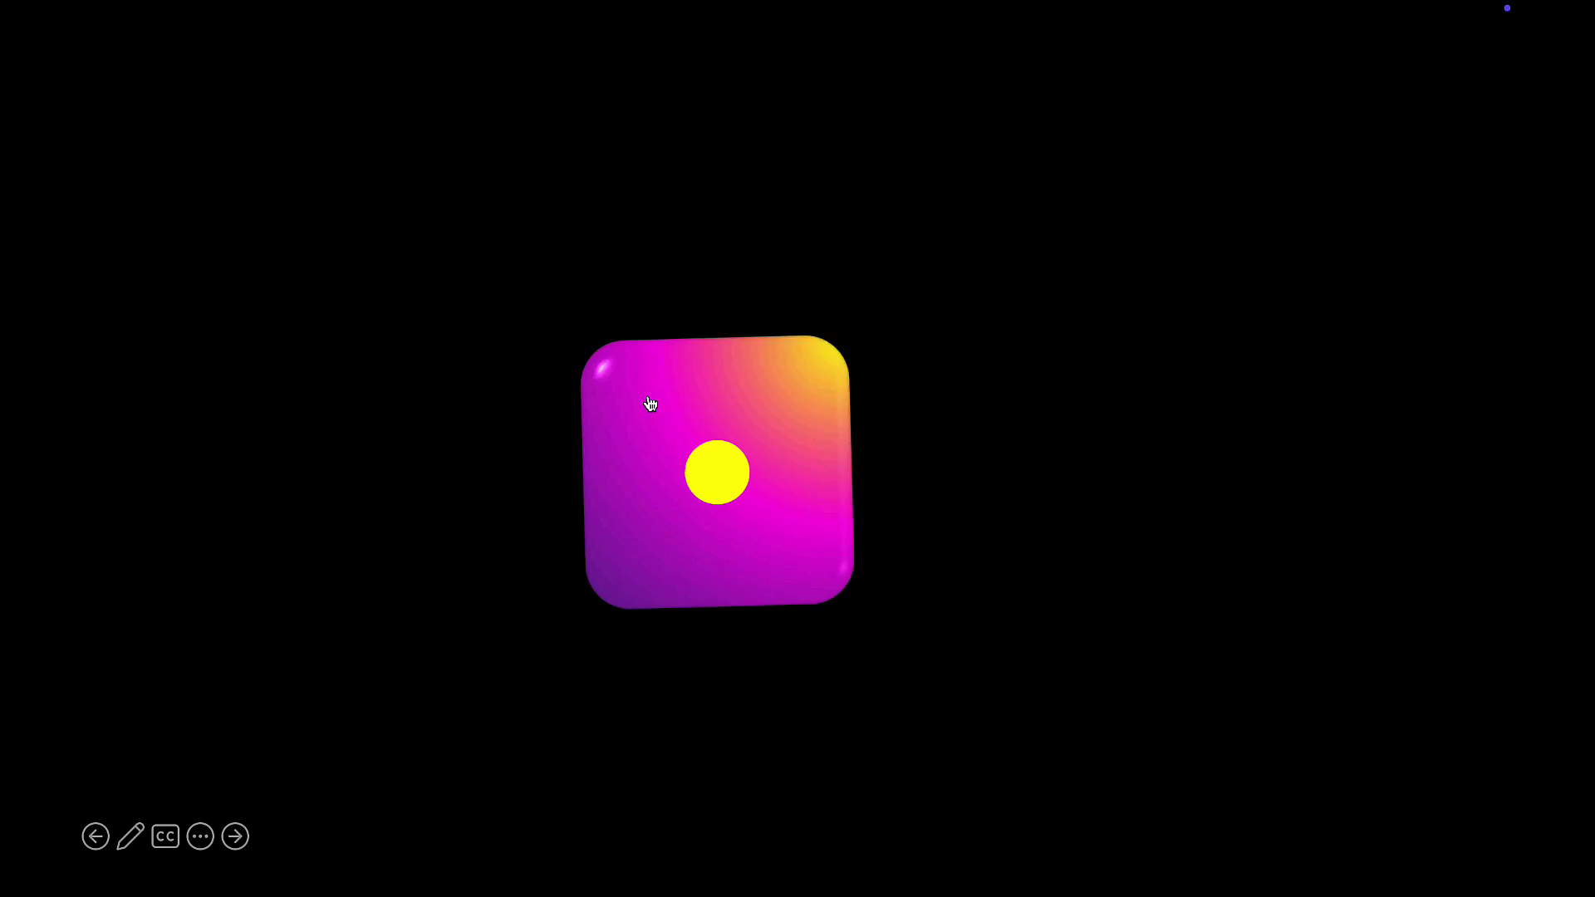
pyautogui.click(771, 562)
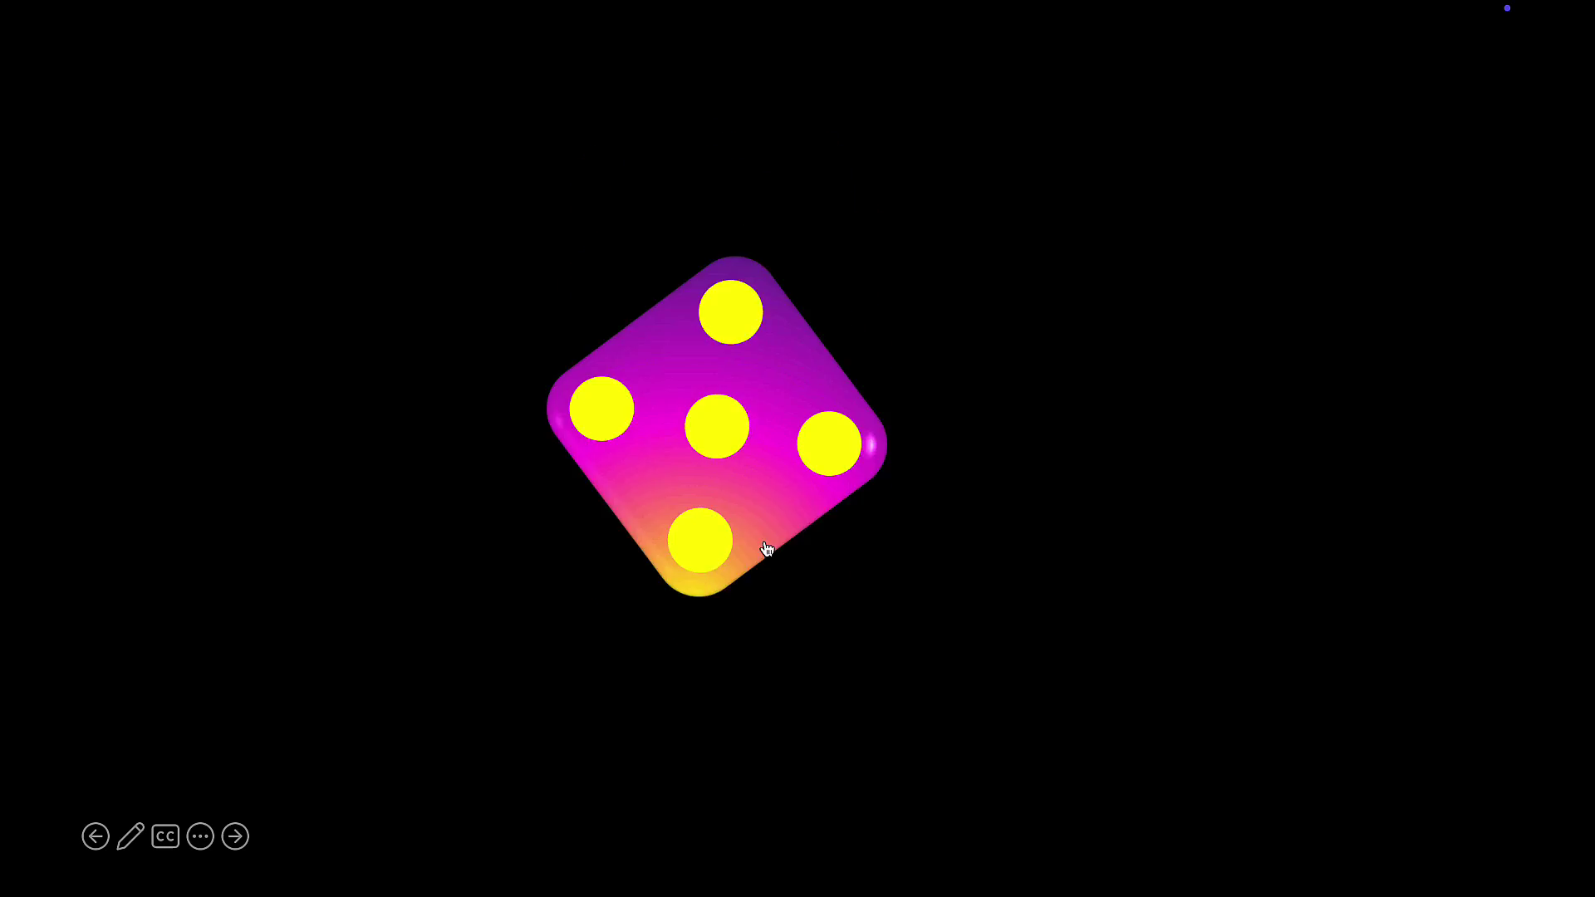
pyautogui.click(668, 553)
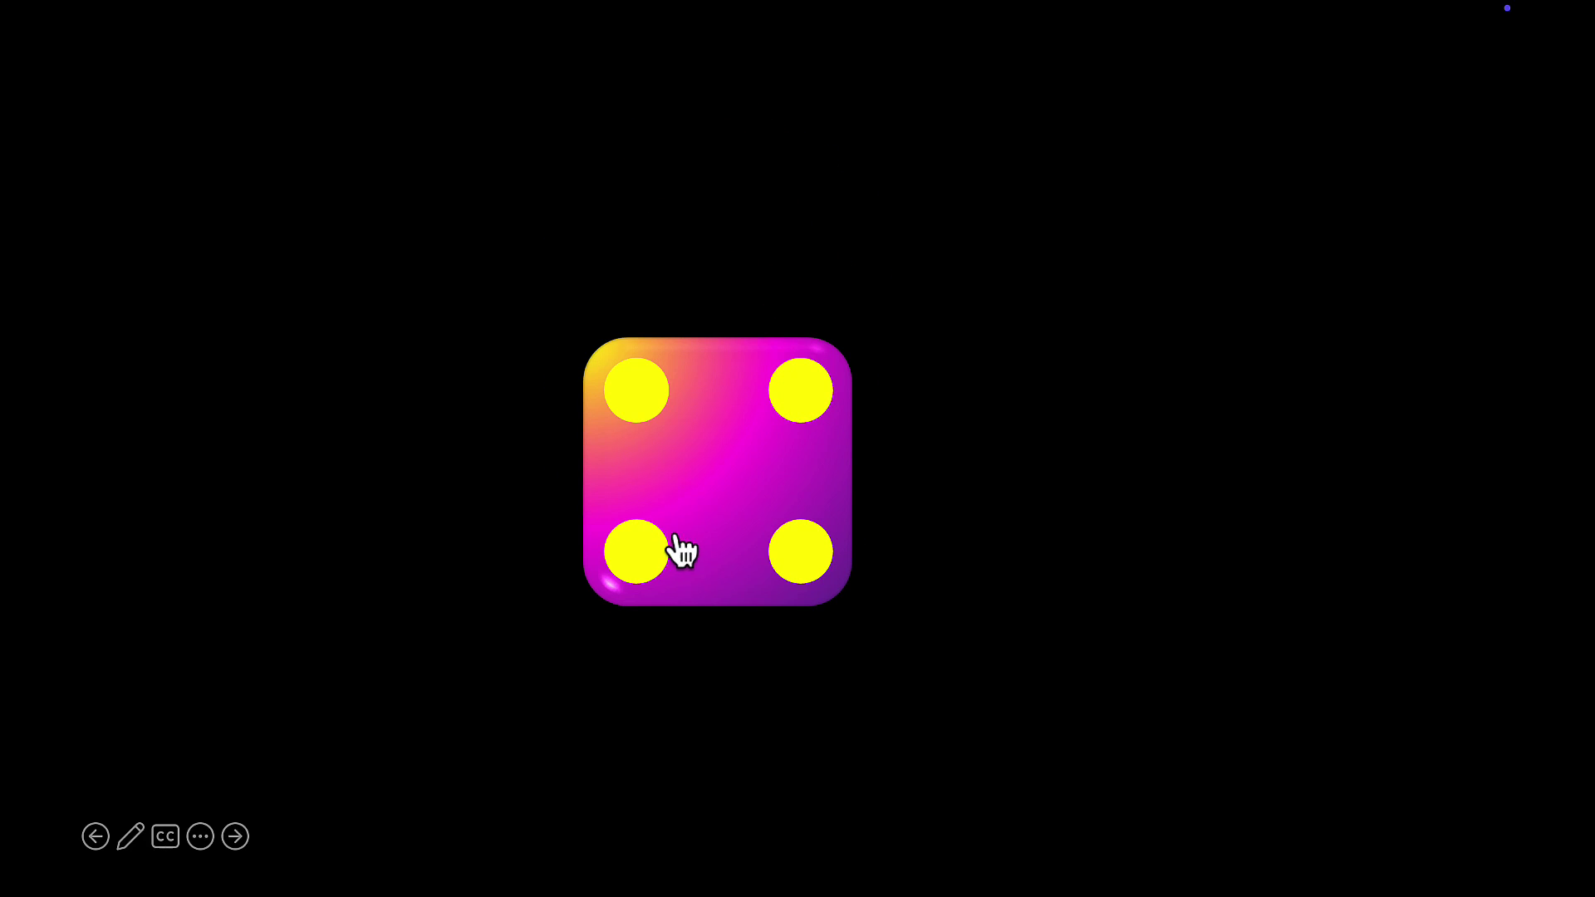
pyautogui.click(688, 465)
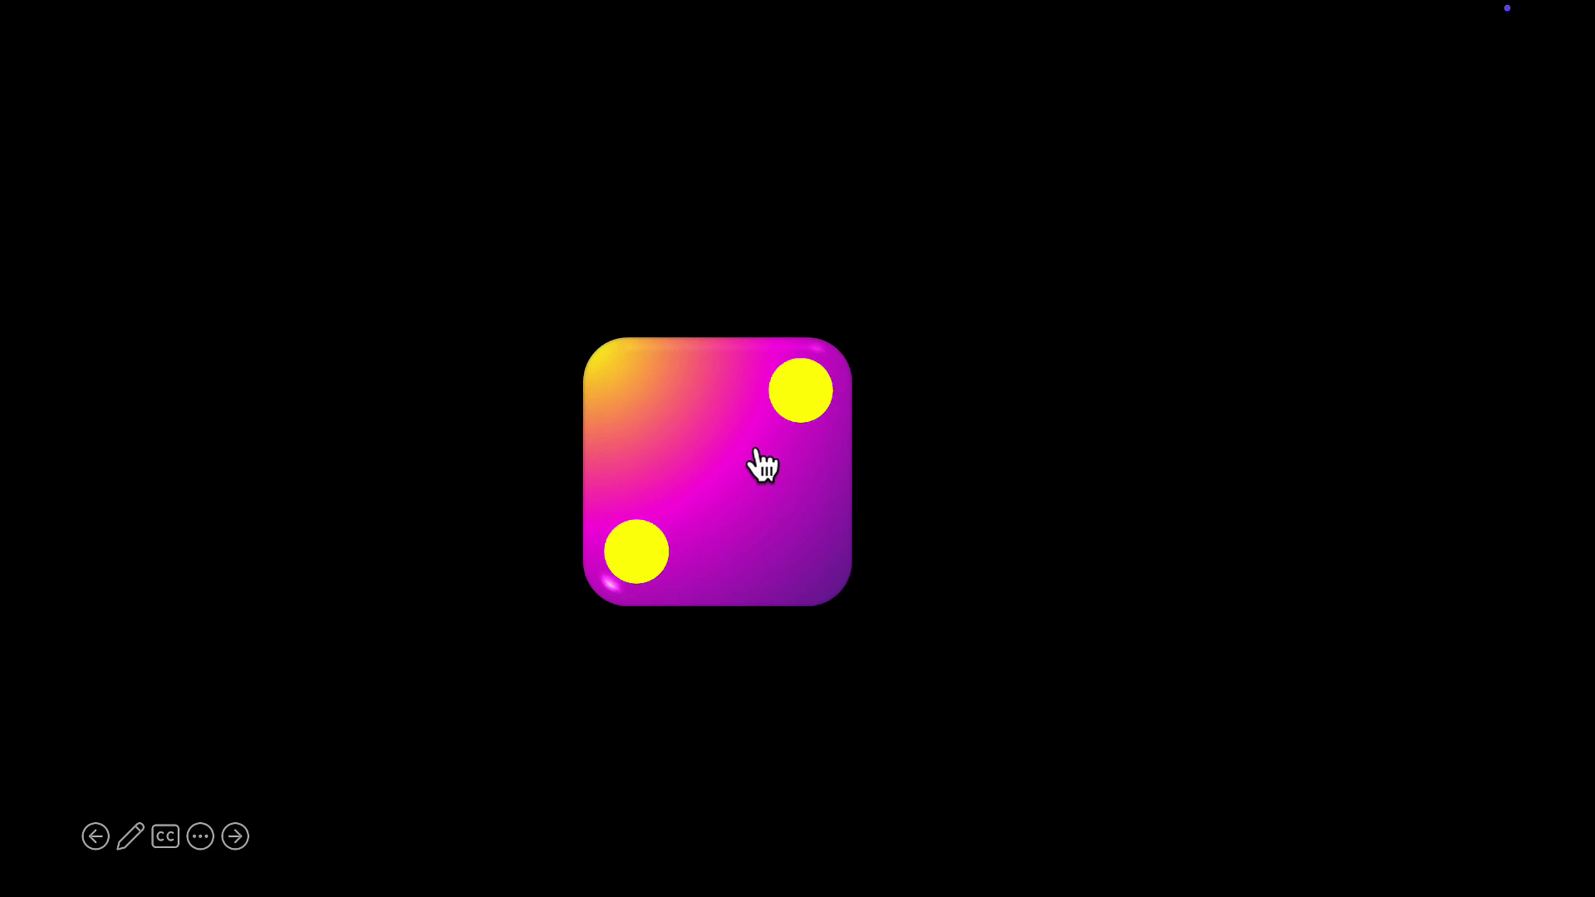